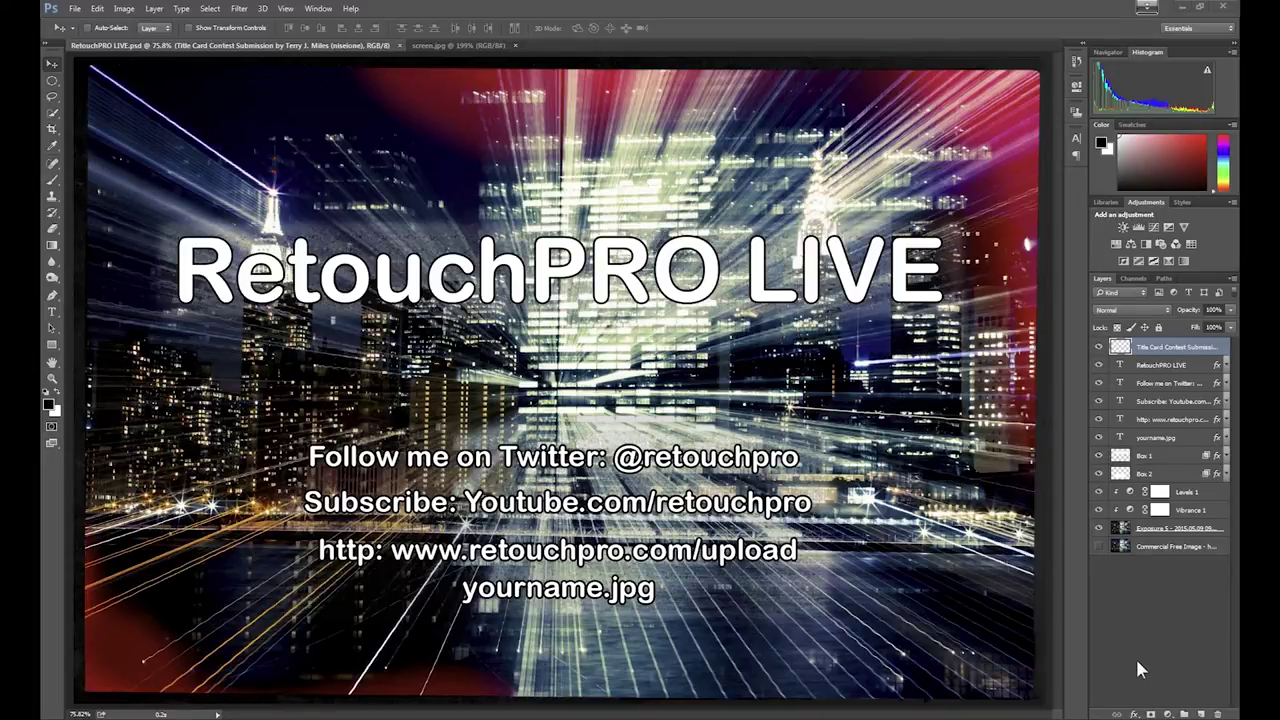
# - Select the Commercial Free Image layer, leaving its name unchanged, then select the Exposure 5 layer
pyautogui.click(1155, 550)
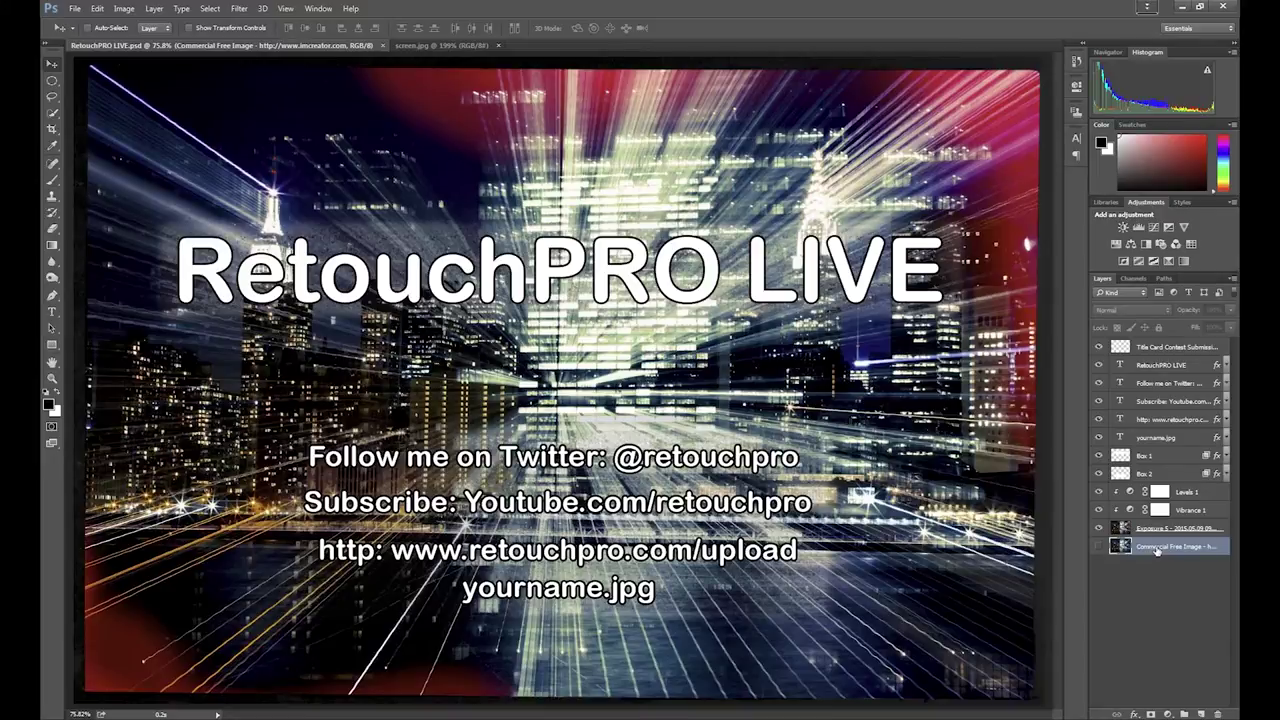
pyautogui.doubleClick(1156, 548)
pyautogui.click(1149, 568)
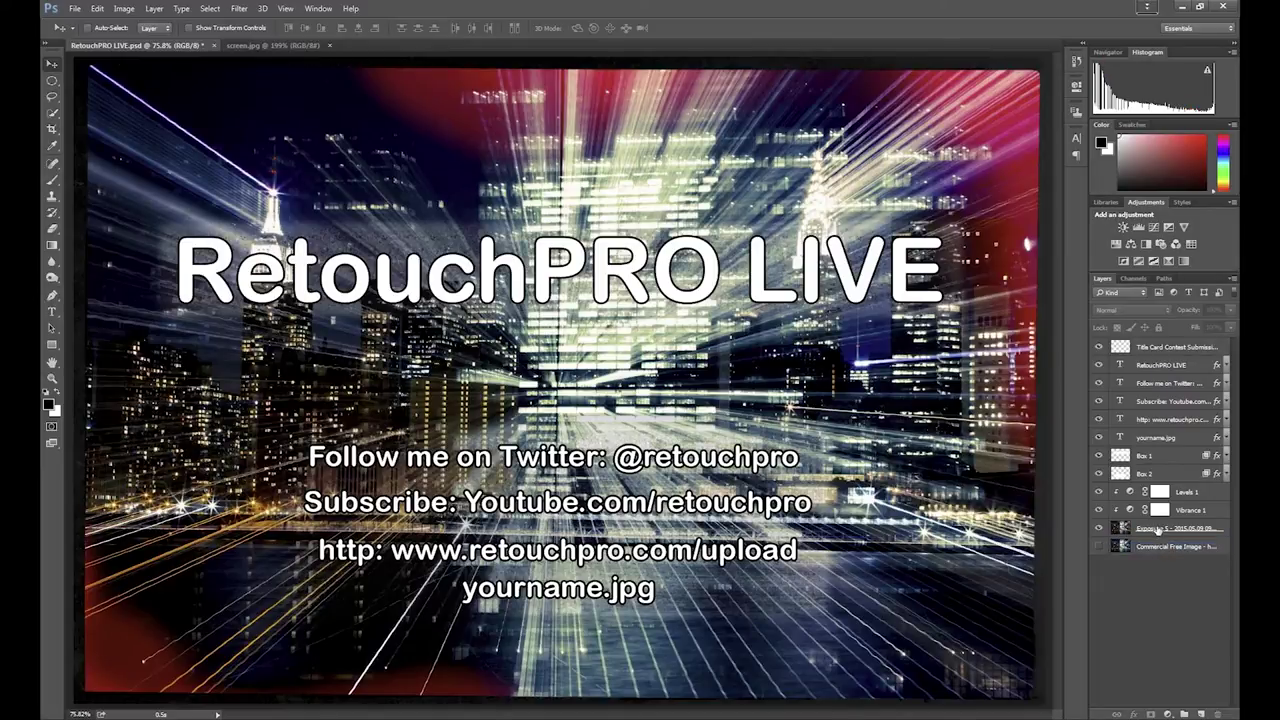
pyautogui.click(1156, 530)
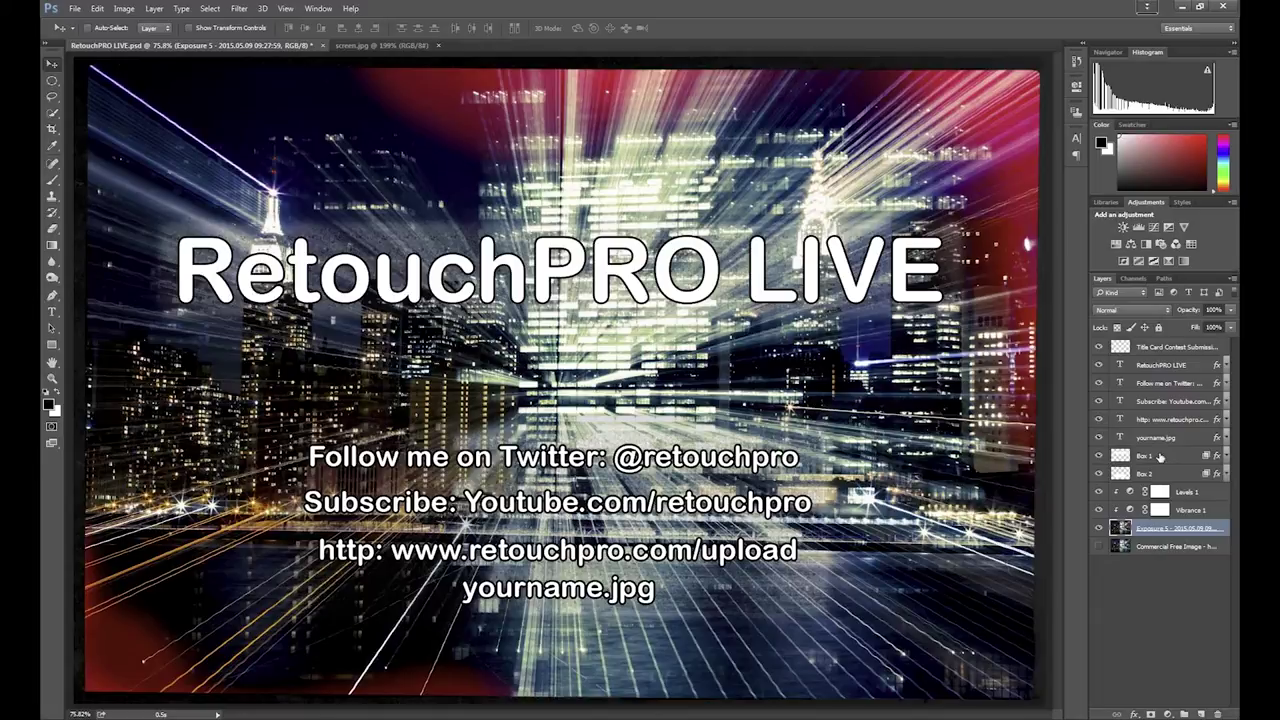
# - Edit the Title Card layer name, then bring up the screen.jpg document
pyautogui.doubleClick(1164, 348)
pyautogui.click(1165, 347)
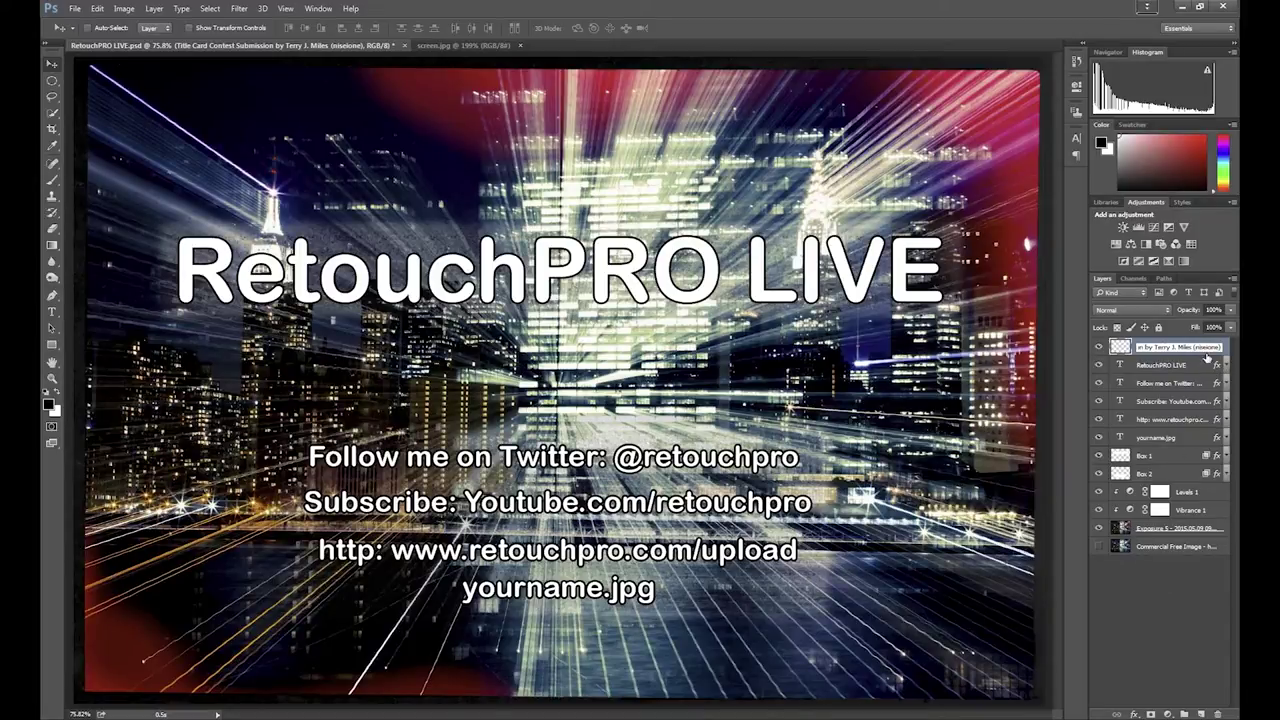
pyautogui.click(1153, 614)
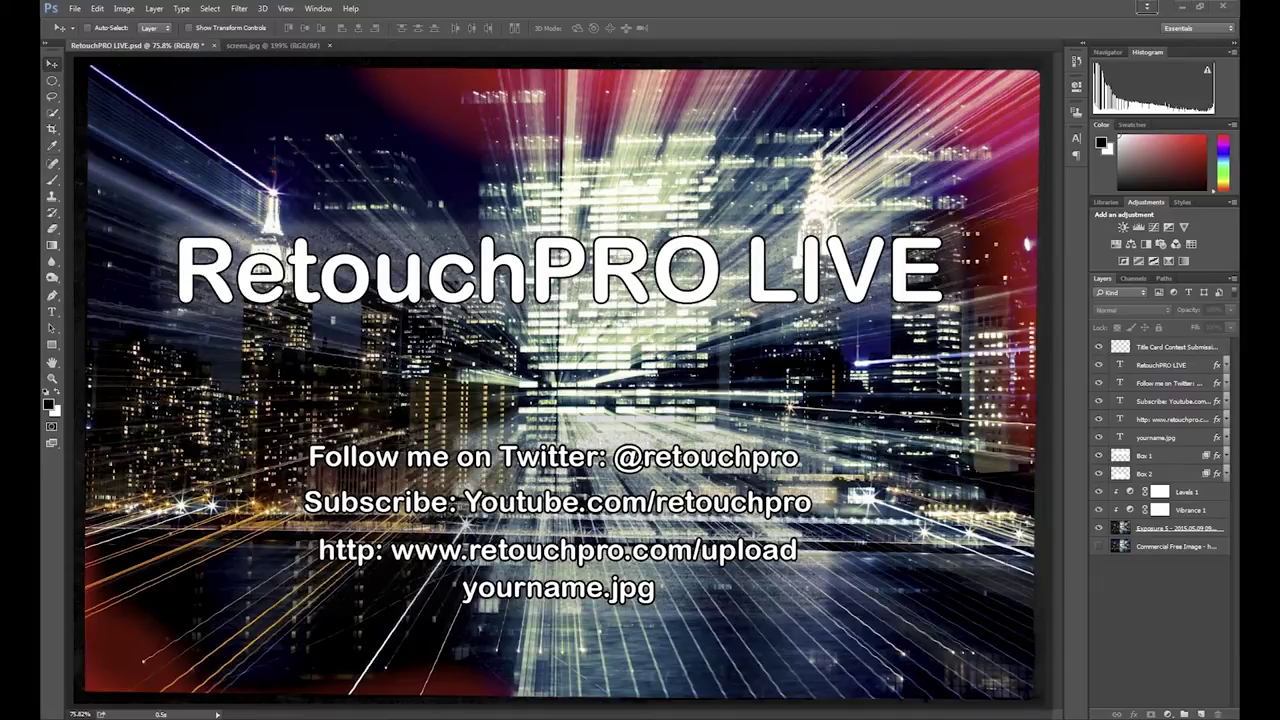
pyautogui.click(288, 45)
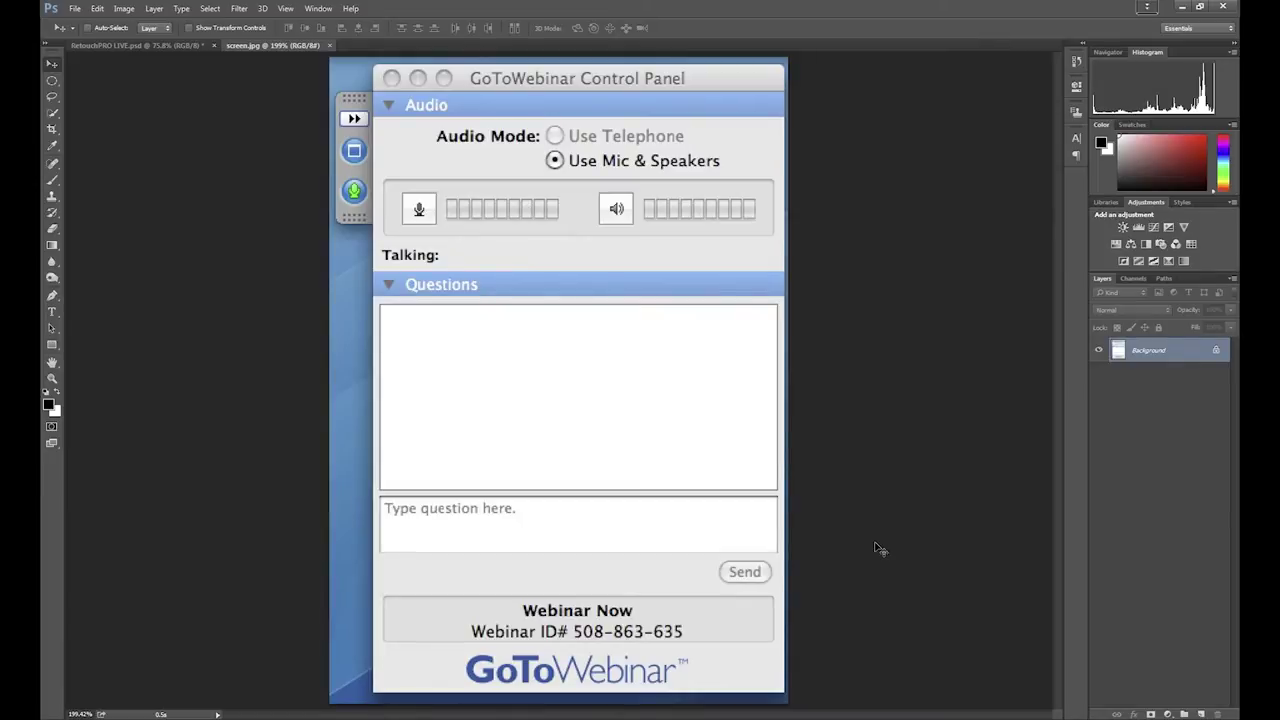
# - Switch back to the RetouchPRO LIVE.psd title card, keeping screen.jpg open
pyautogui.click(152, 45)
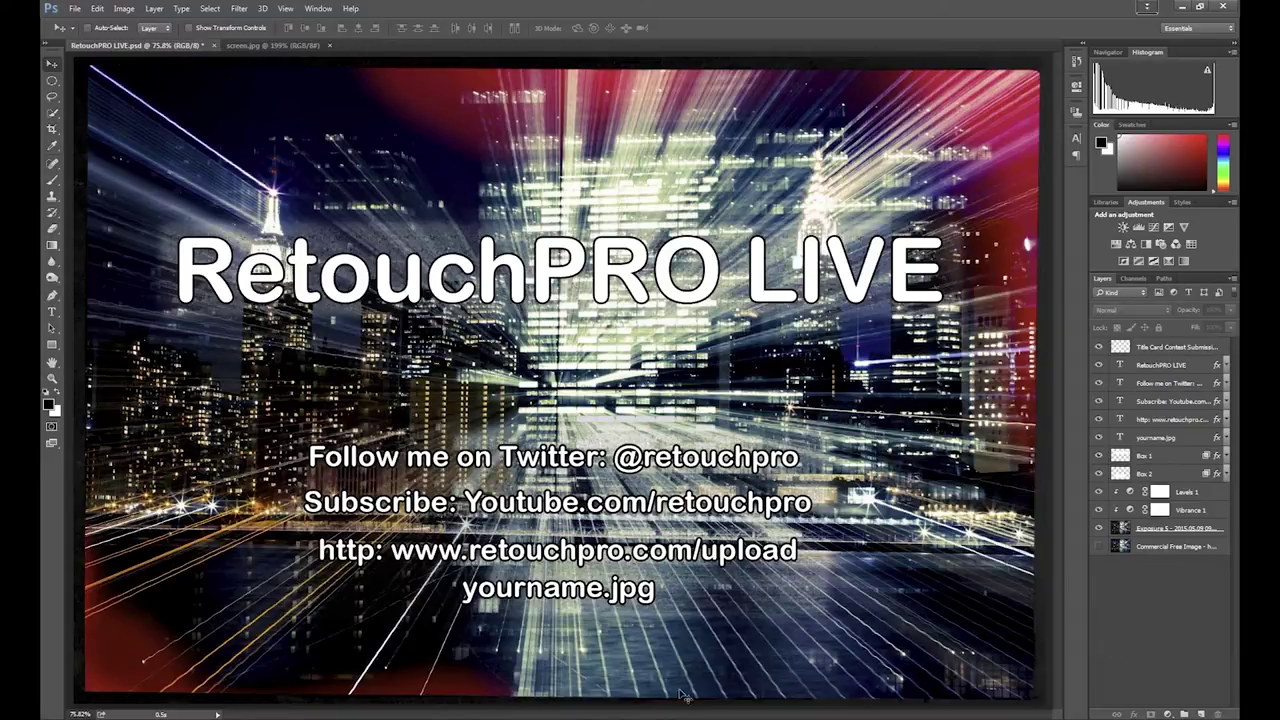
# - Bring up the RetouchPRO forum in the browser and open RetouchPRO Videos from Site Nav
pyautogui.hotkey('alt', 'Tab')
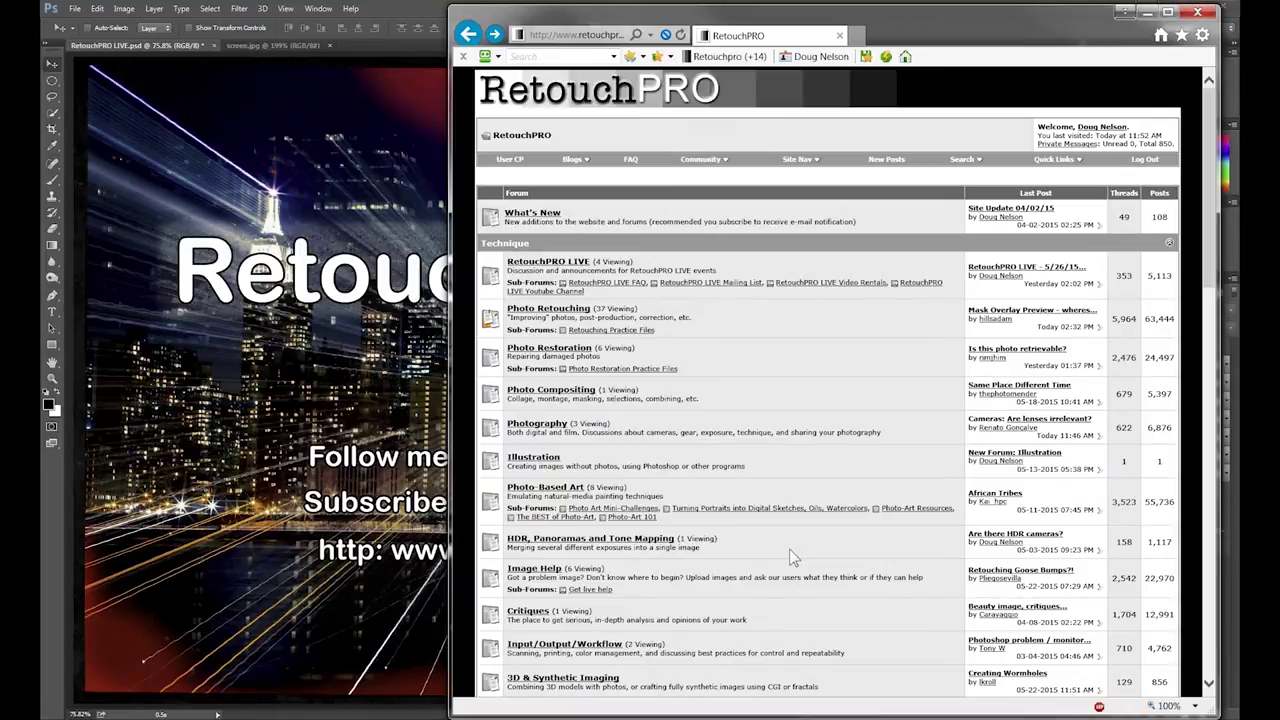
pyautogui.scroll(-2, 789, 549)
pyautogui.scroll(-1, 789, 549)
pyautogui.scroll(-2, 789, 549)
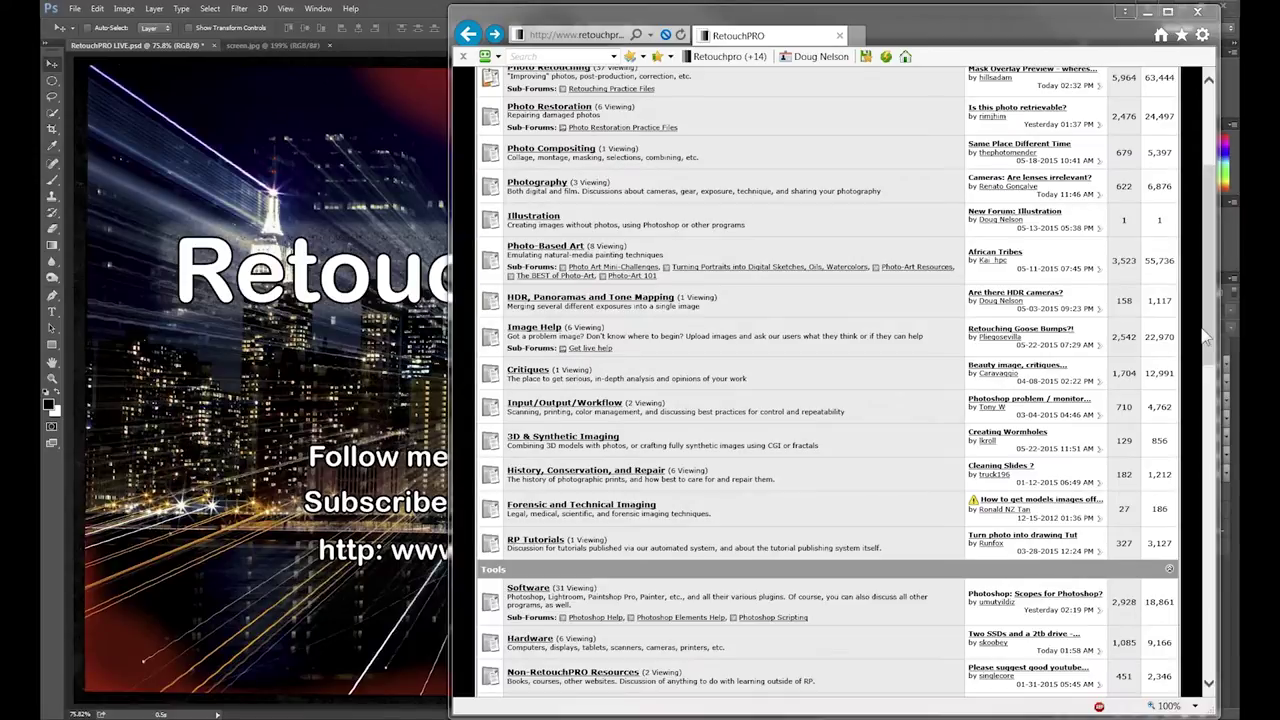
pyautogui.scroll(3, 1212, 260)
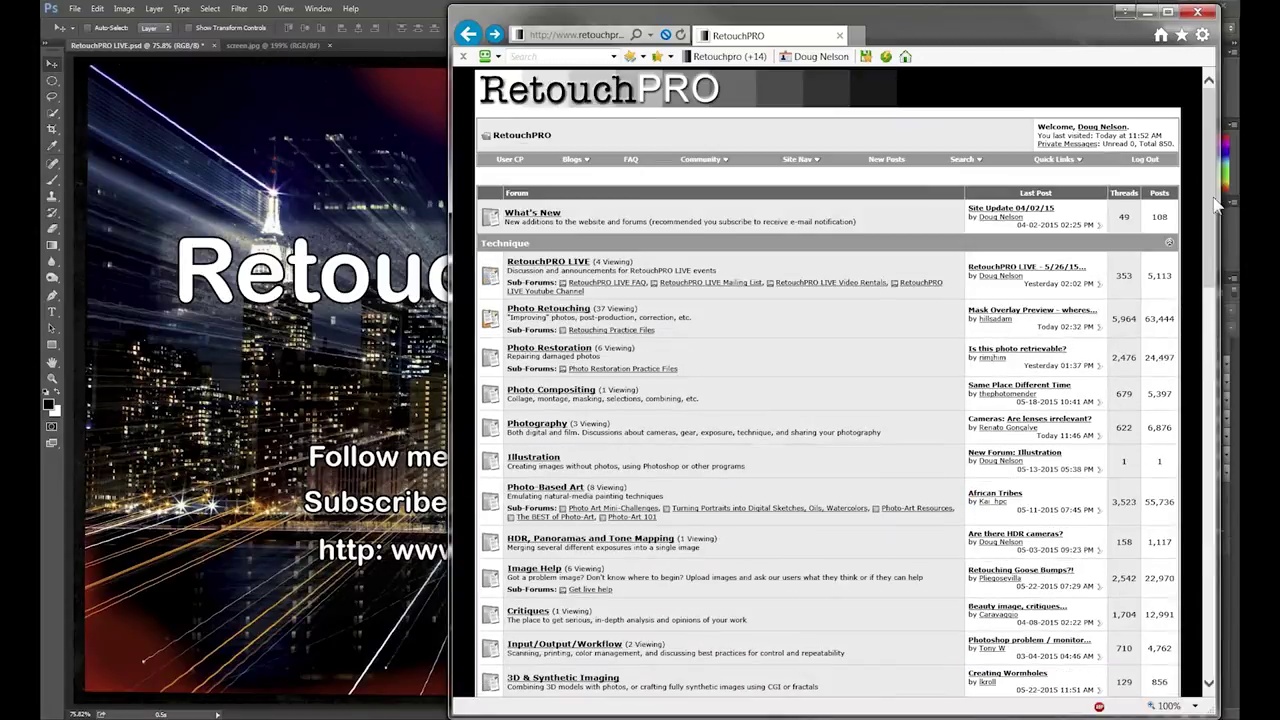
pyautogui.click(810, 162)
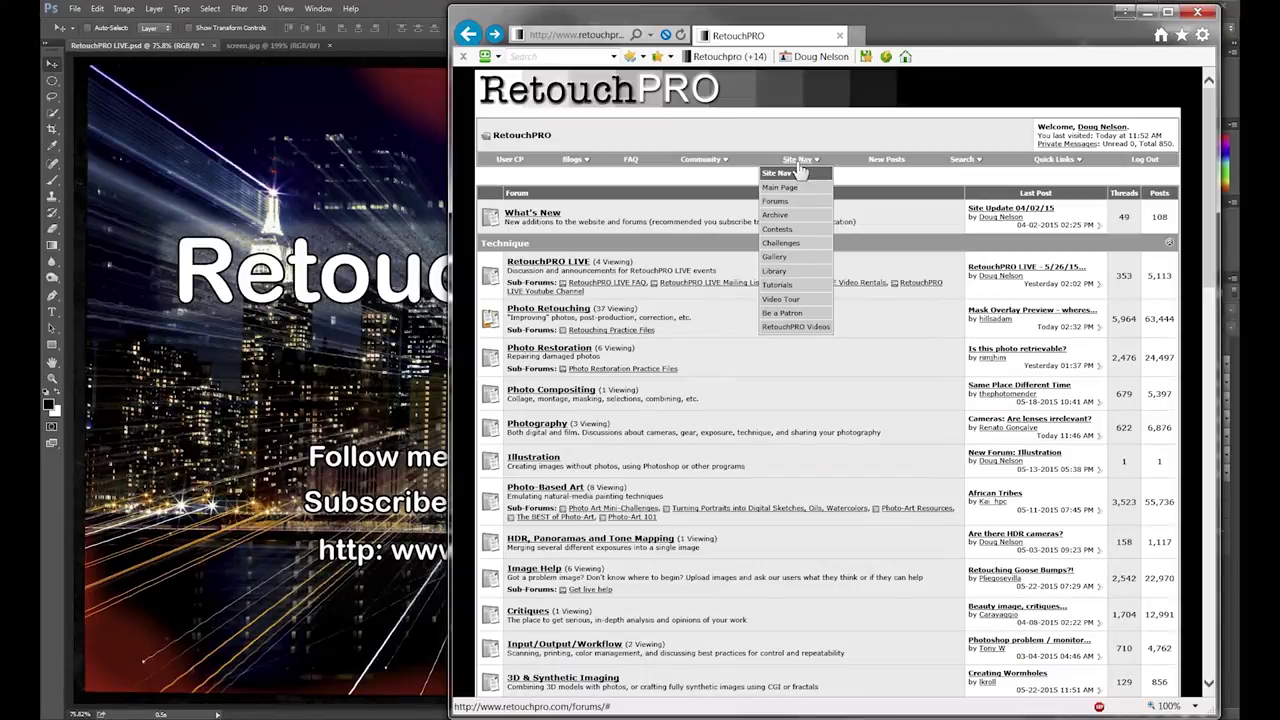
pyautogui.click(816, 332)
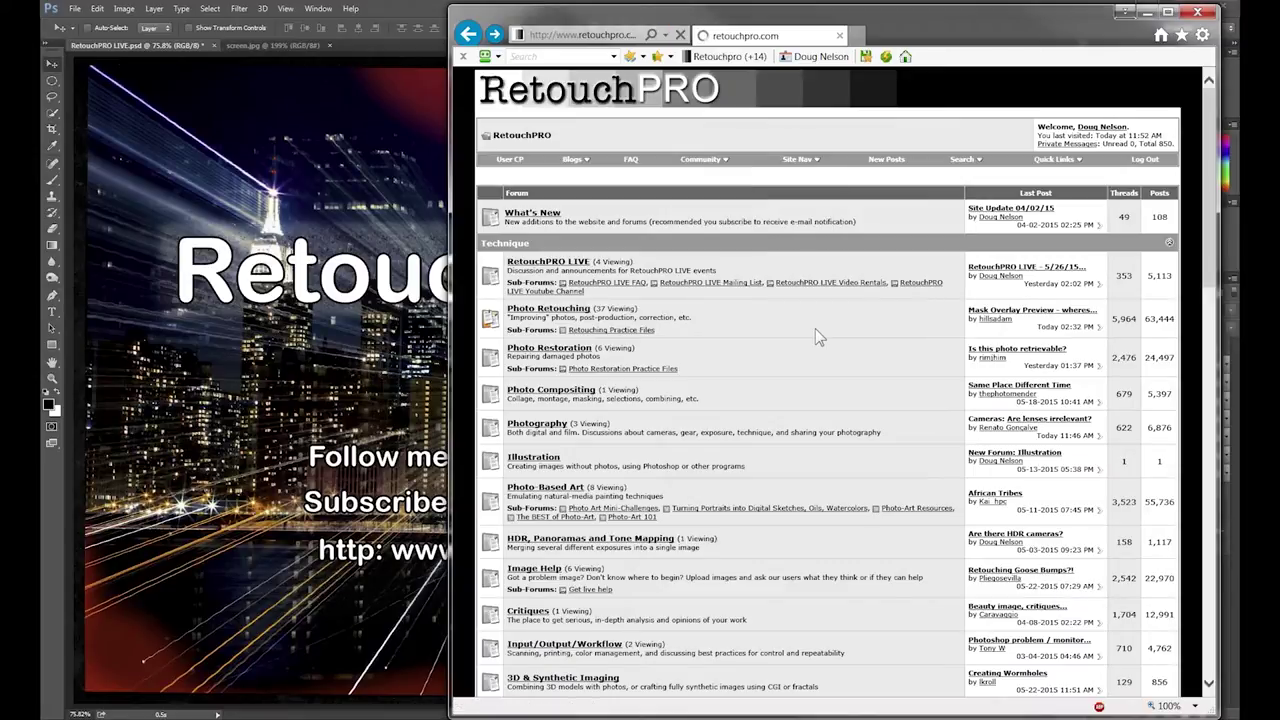
# - Scroll down the RetouchPRO Videos page to the presenters' show counts and bios
pyautogui.scroll(-3, 922, 344)
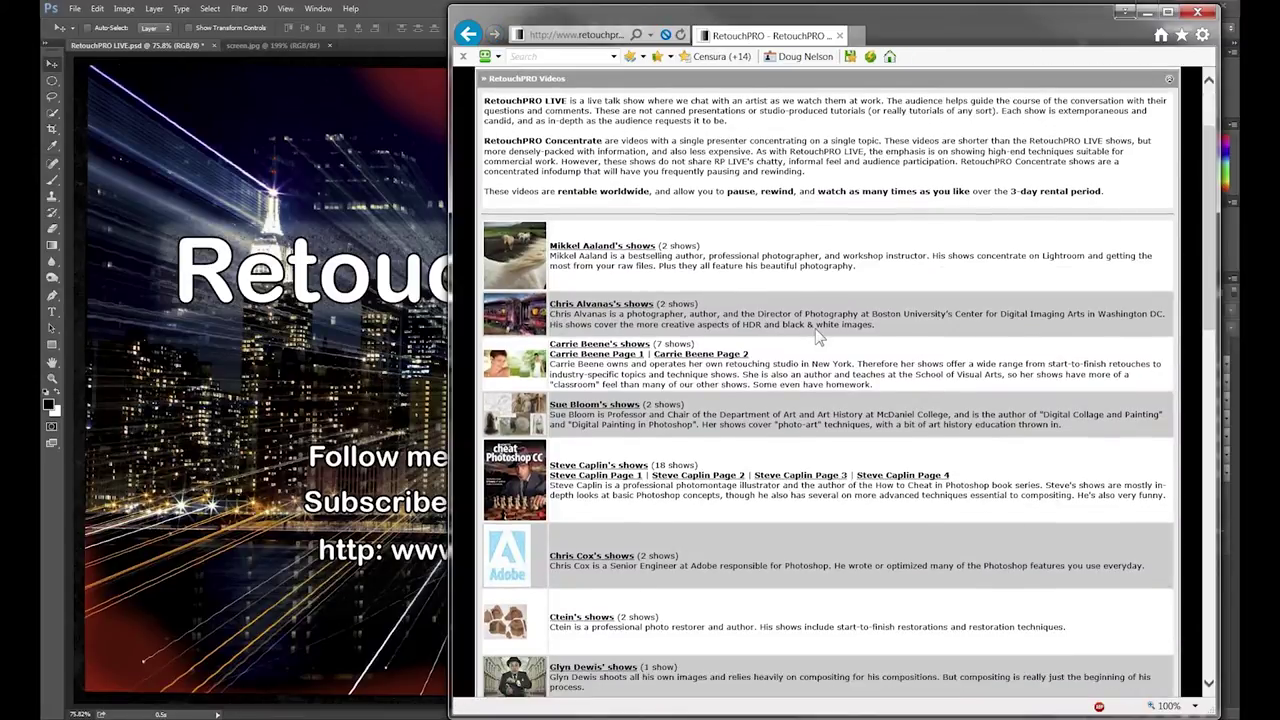
pyautogui.scroll(-1, 922, 344)
pyautogui.scroll(-2, 922, 344)
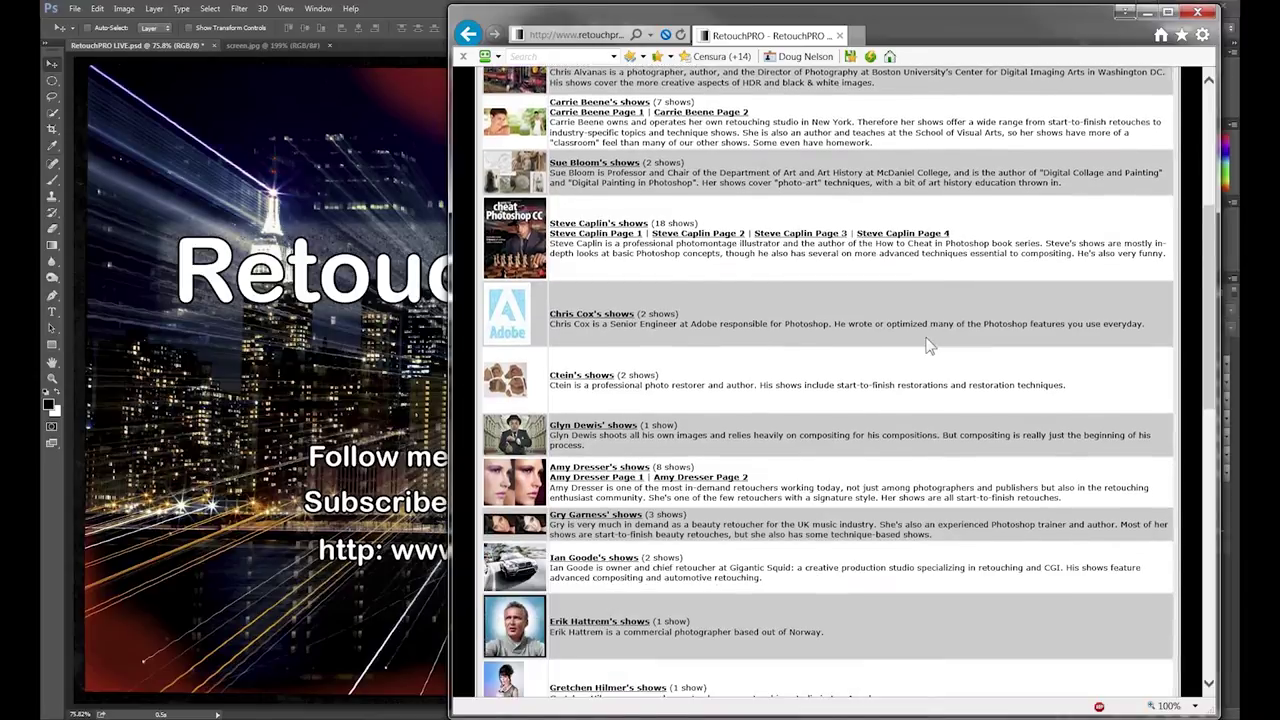
pyautogui.scroll(-1, 925, 340)
pyautogui.scroll(-1, 928, 337)
pyautogui.scroll(-1, 925, 336)
pyautogui.scroll(-1, 925, 336)
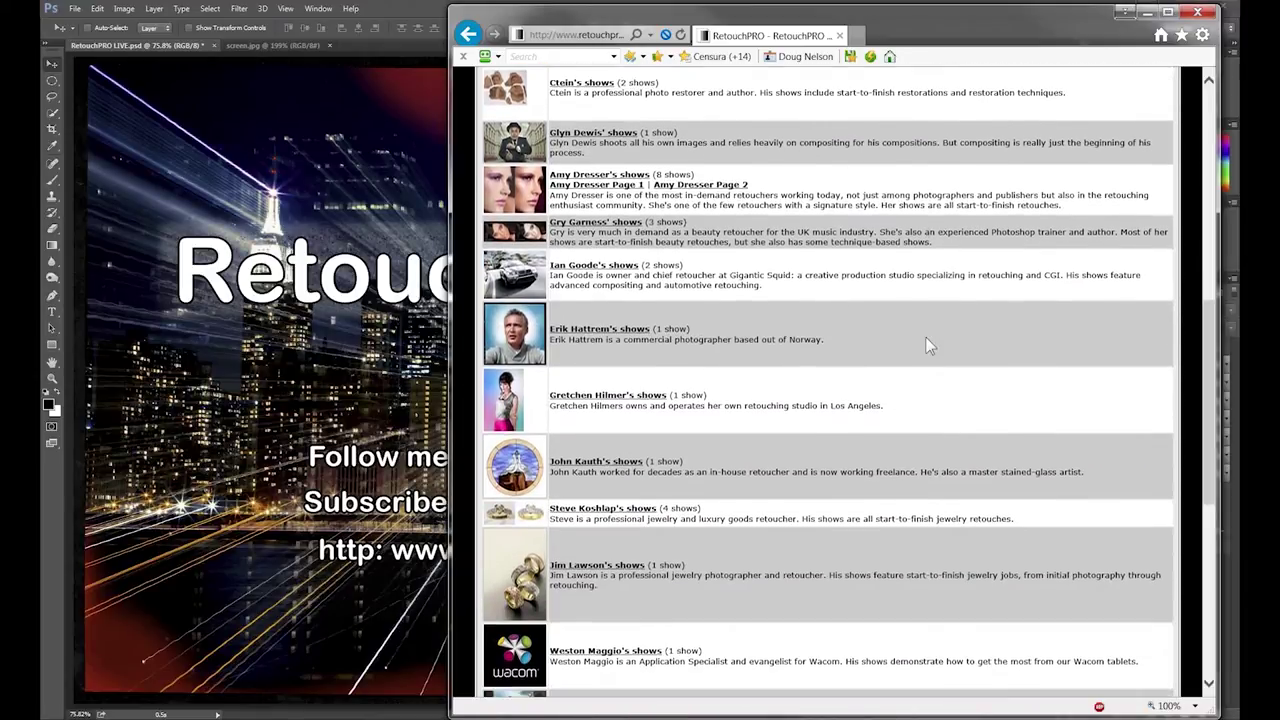
pyautogui.scroll(-1, 925, 336)
pyautogui.scroll(-1, 926, 340)
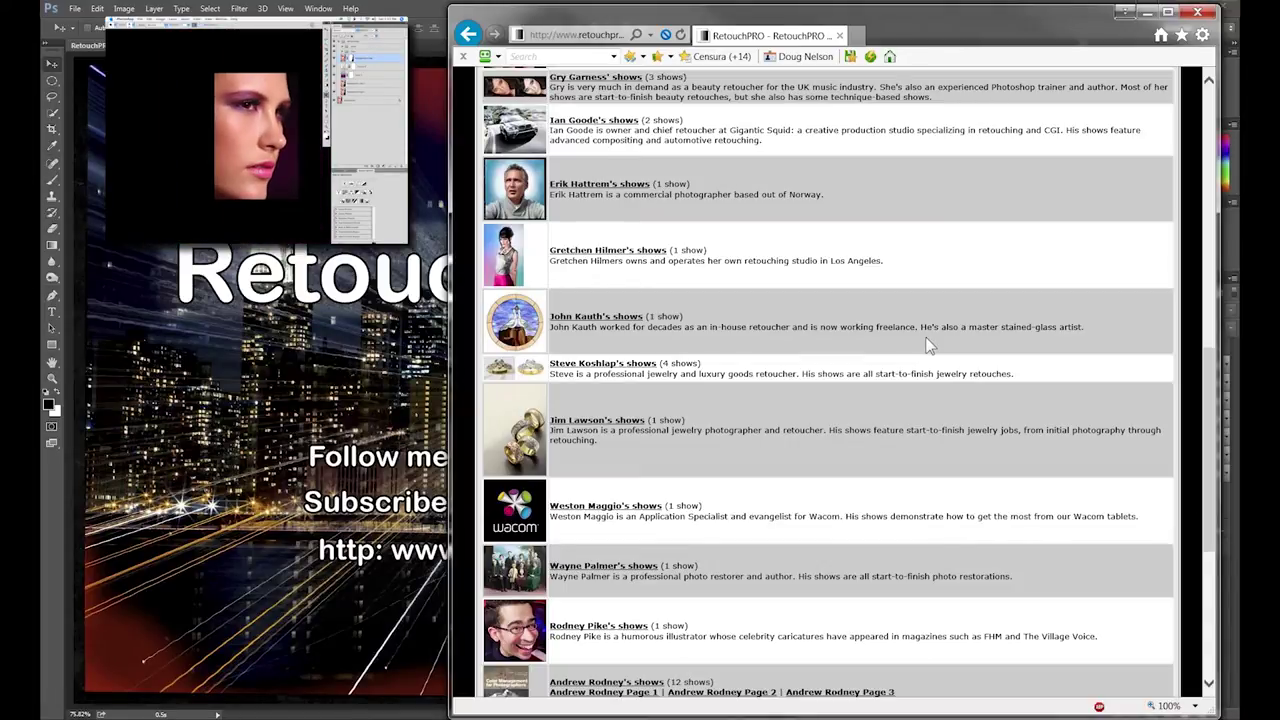
pyautogui.scroll(1, 935, 380)
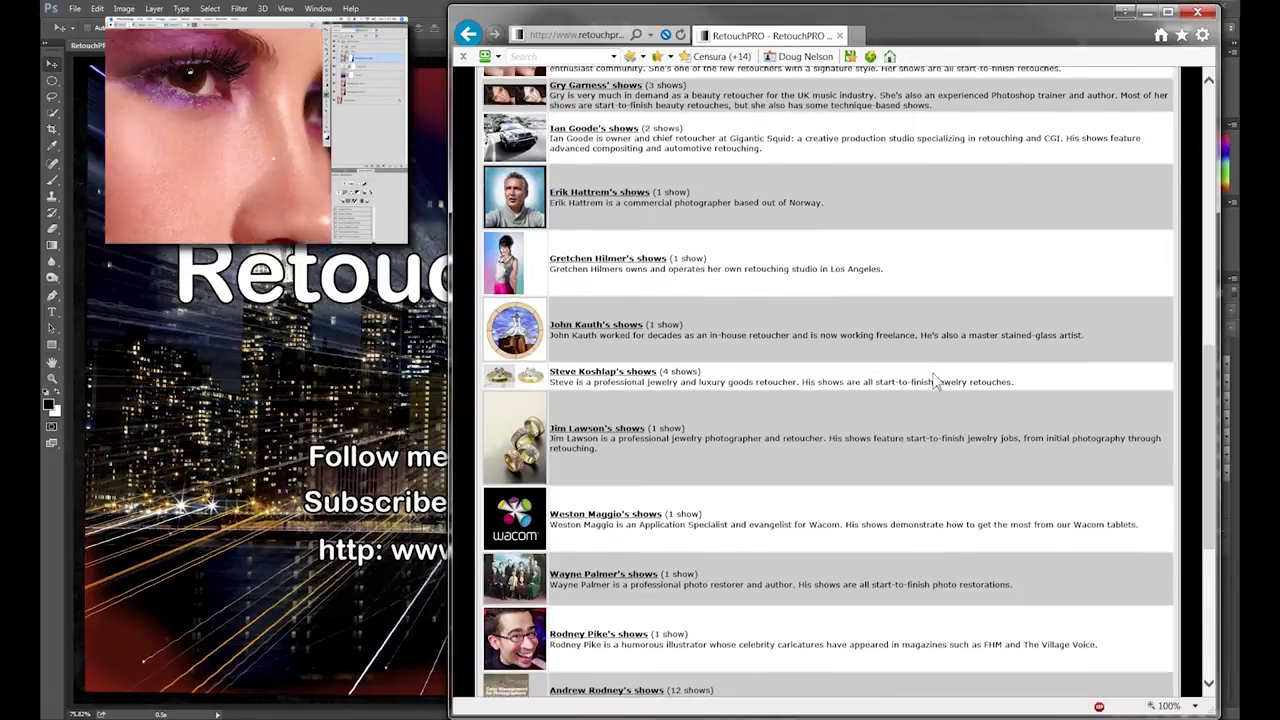
pyautogui.scroll(1, 932, 380)
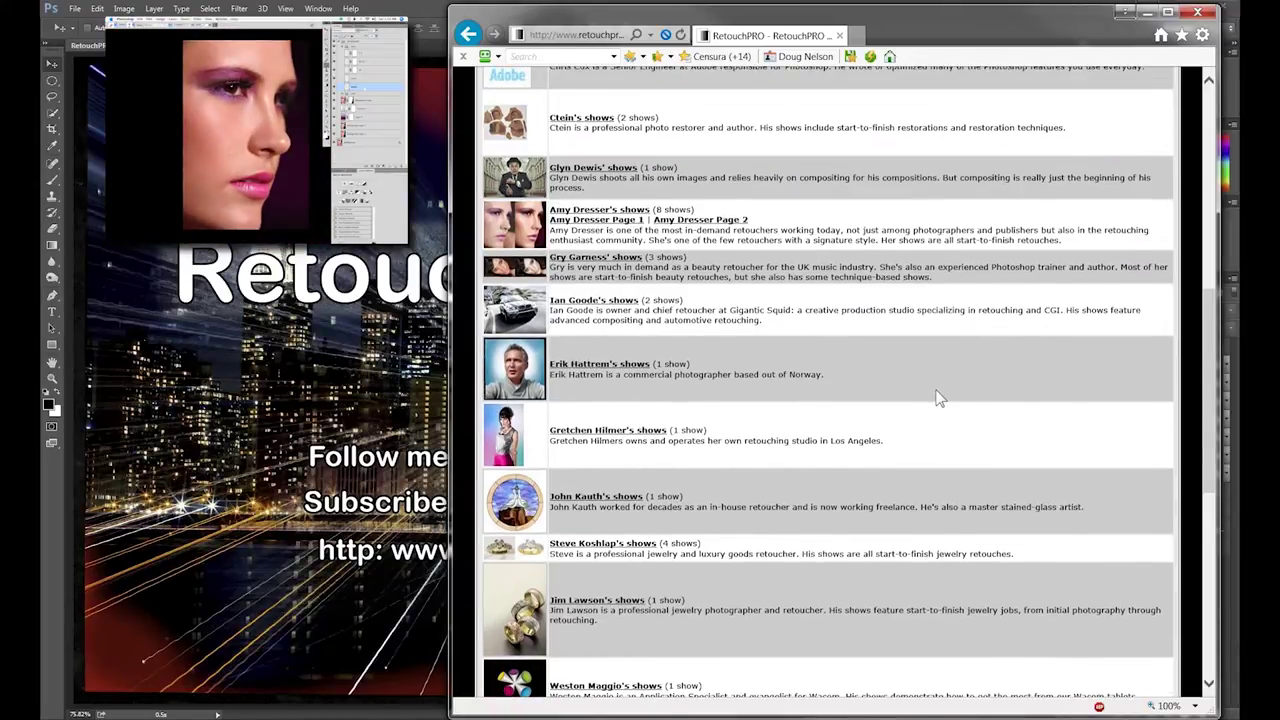
pyautogui.scroll(-1, 934, 385)
pyautogui.scroll(-2, 936, 390)
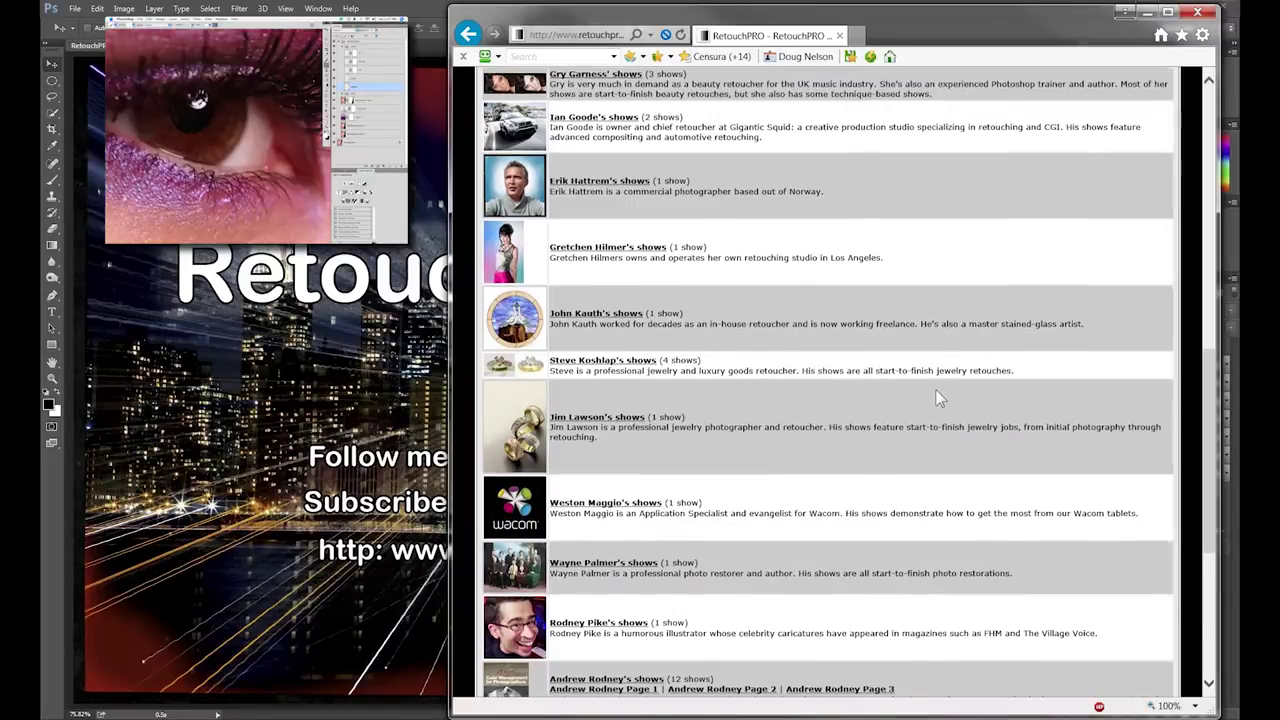
pyautogui.scroll(-1, 937, 393)
pyautogui.scroll(2, 937, 393)
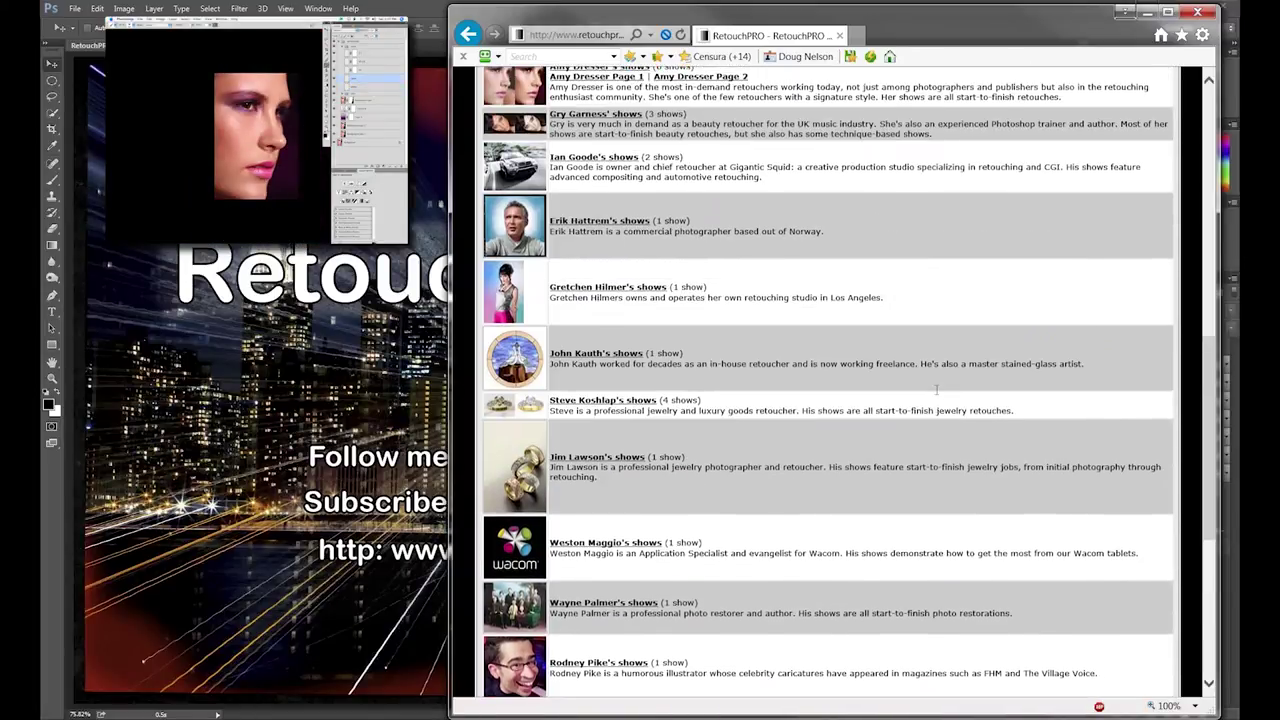
pyautogui.scroll(2, 937, 393)
pyautogui.scroll(2, 938, 398)
pyautogui.scroll(2, 860, 397)
pyautogui.scroll(1, 860, 395)
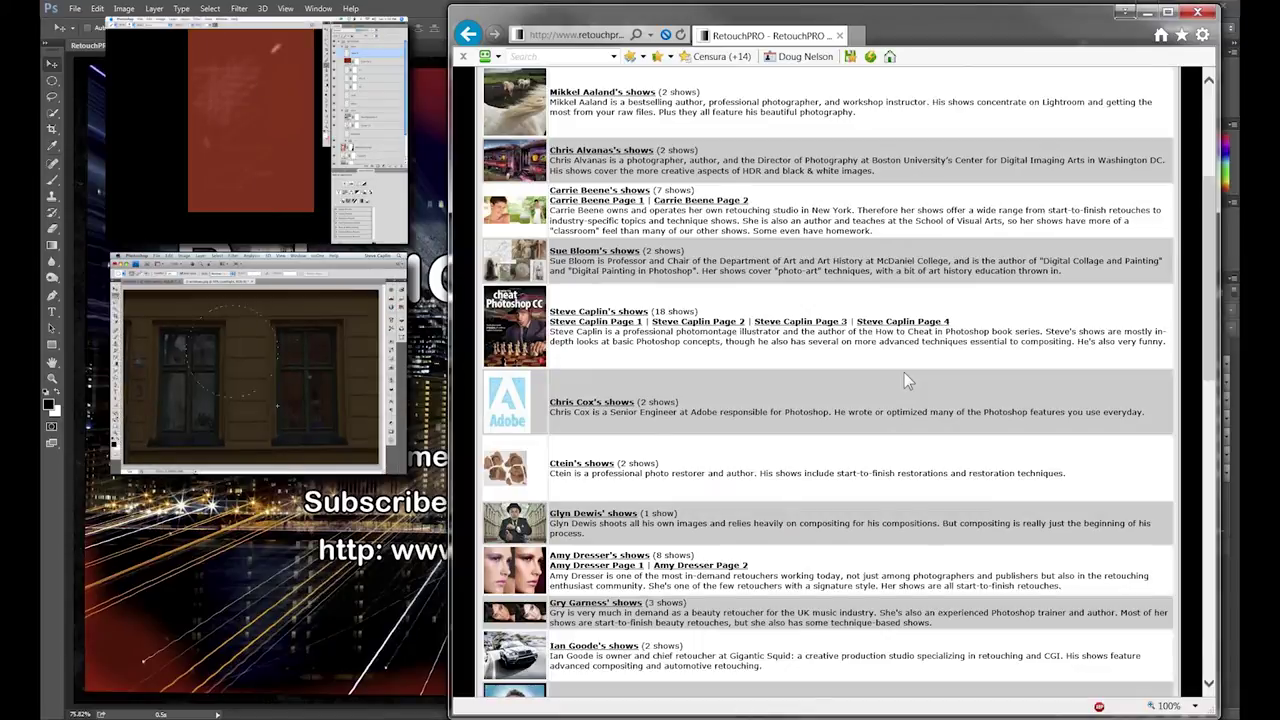
pyautogui.scroll(-2, 904, 380)
pyautogui.scroll(-2, 904, 378)
pyautogui.scroll(-1, 904, 378)
pyautogui.scroll(-1, 904, 378)
pyautogui.scroll(-1, 904, 378)
pyautogui.scroll(-1, 904, 380)
pyautogui.scroll(-1, 904, 380)
pyautogui.scroll(-1, 904, 380)
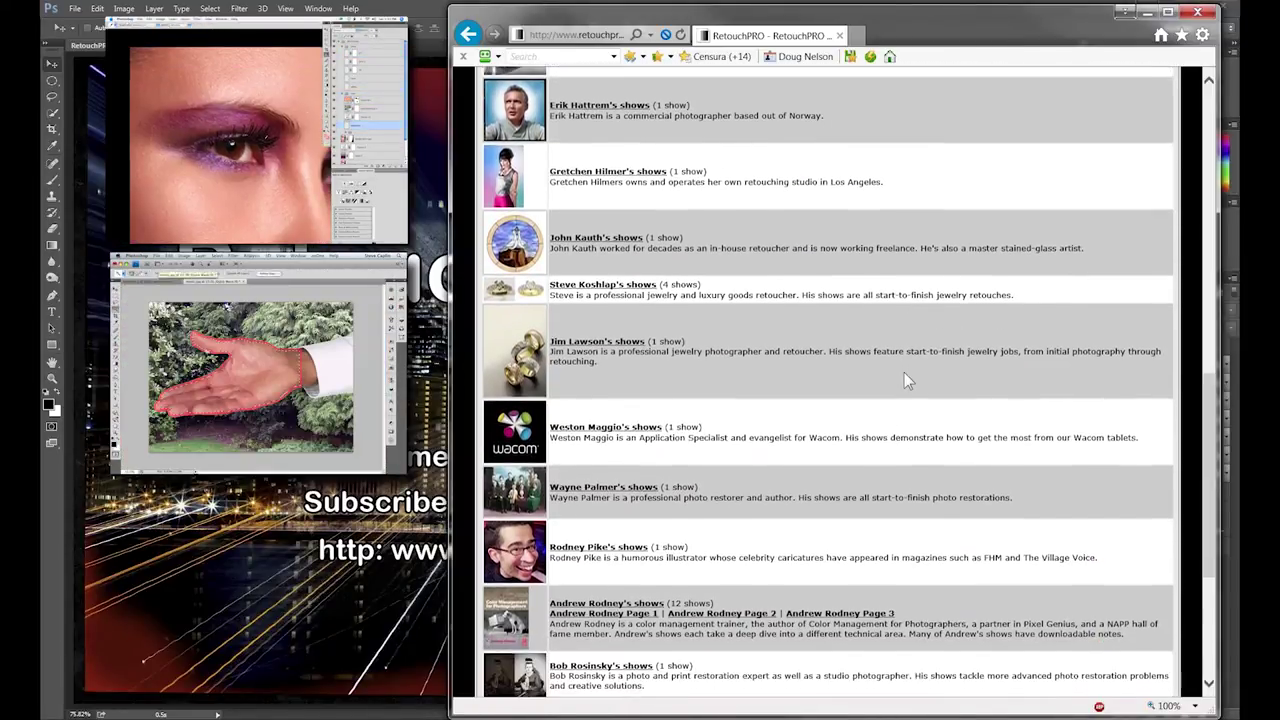
pyautogui.scroll(-1, 904, 380)
pyautogui.scroll(-1, 904, 380)
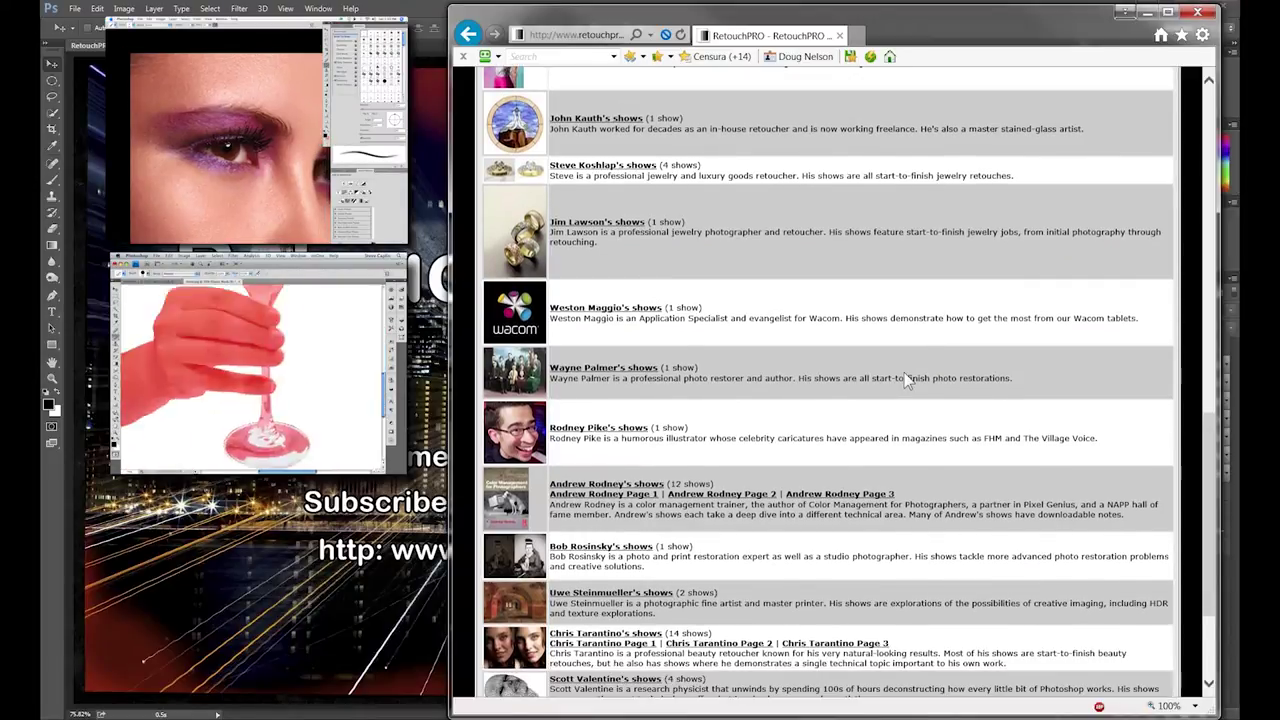
pyautogui.scroll(3, 904, 380)
pyautogui.scroll(2, 904, 380)
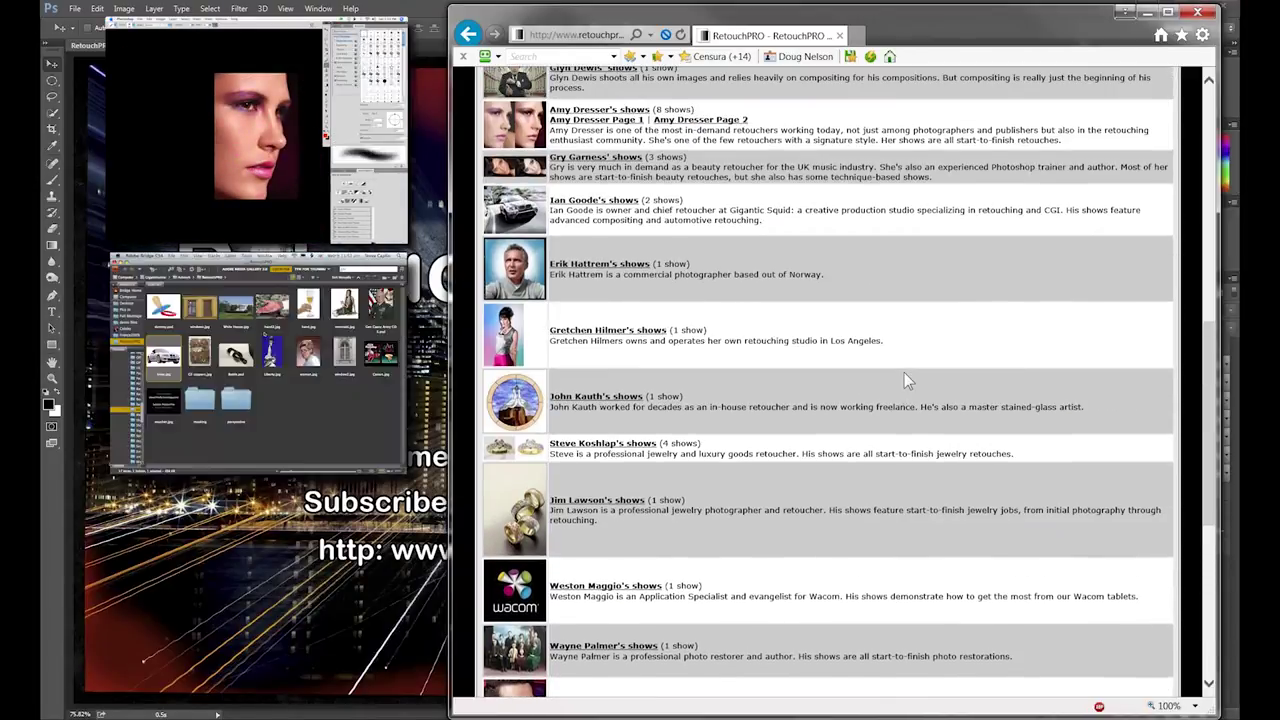
pyautogui.scroll(1, 904, 380)
pyautogui.scroll(2, 904, 380)
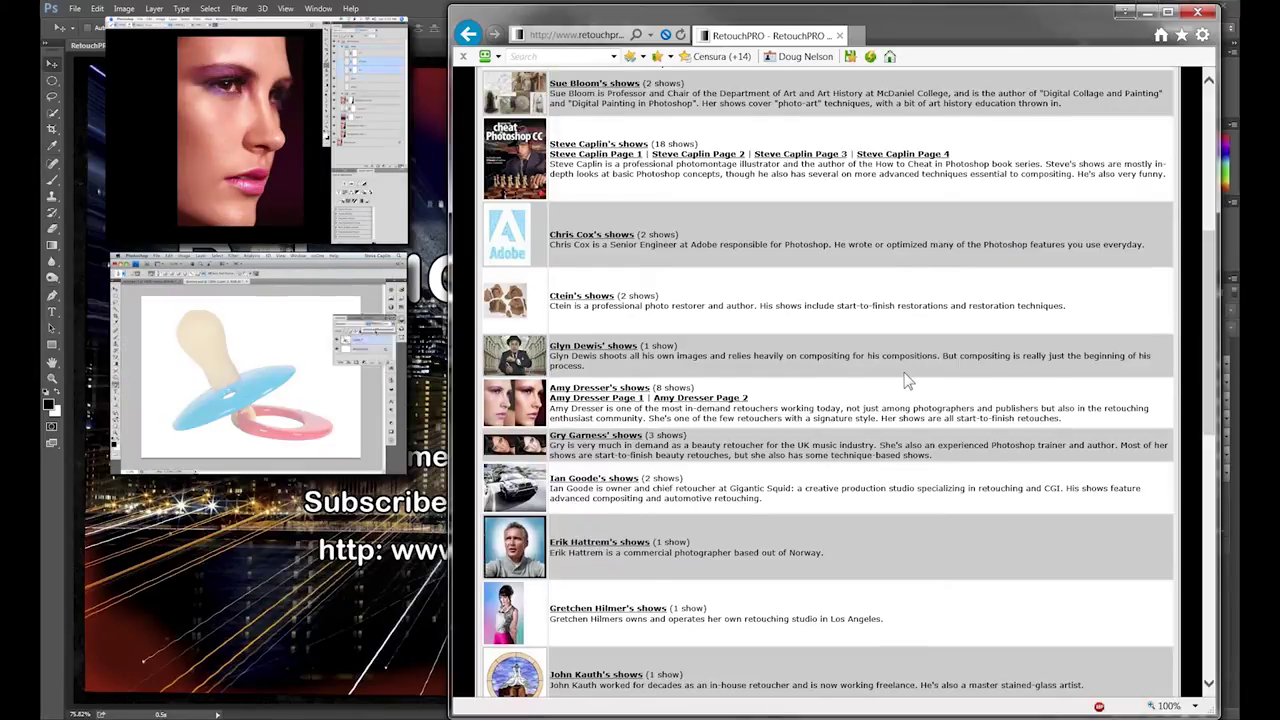
pyautogui.scroll(-1, 904, 372)
pyautogui.scroll(-3, 904, 376)
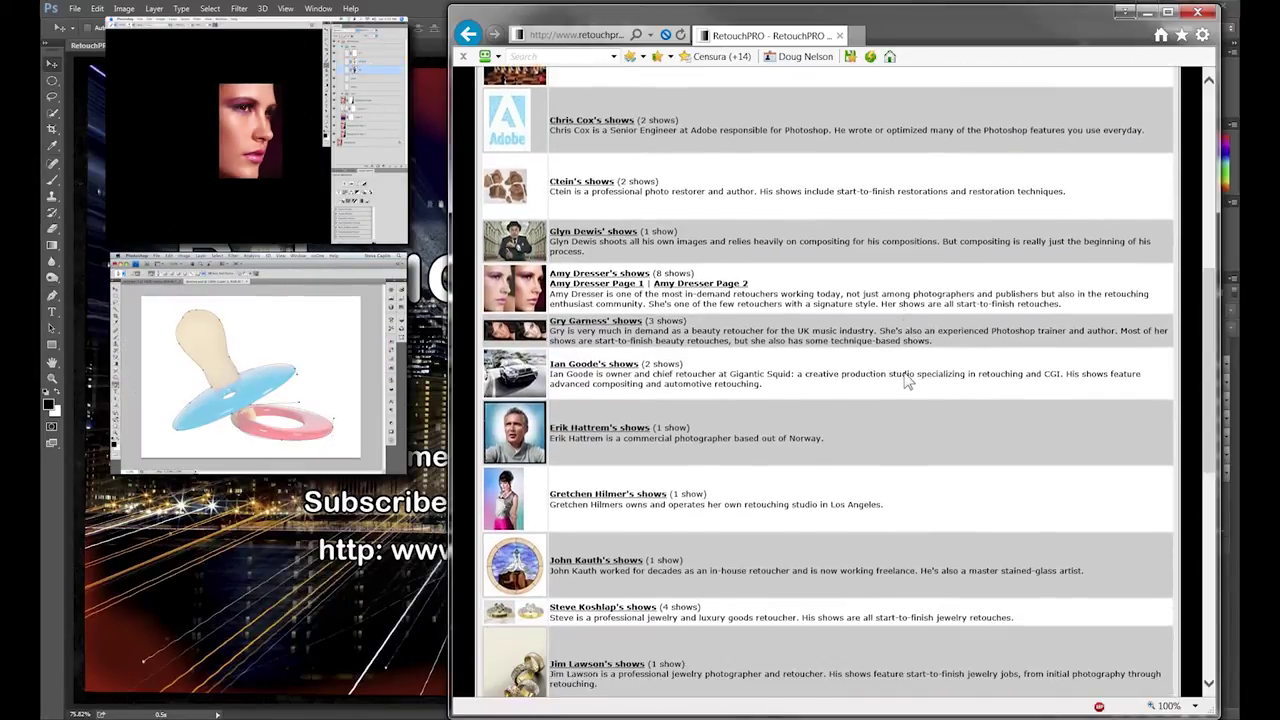
pyautogui.scroll(-2, 904, 380)
pyautogui.scroll(-2, 904, 380)
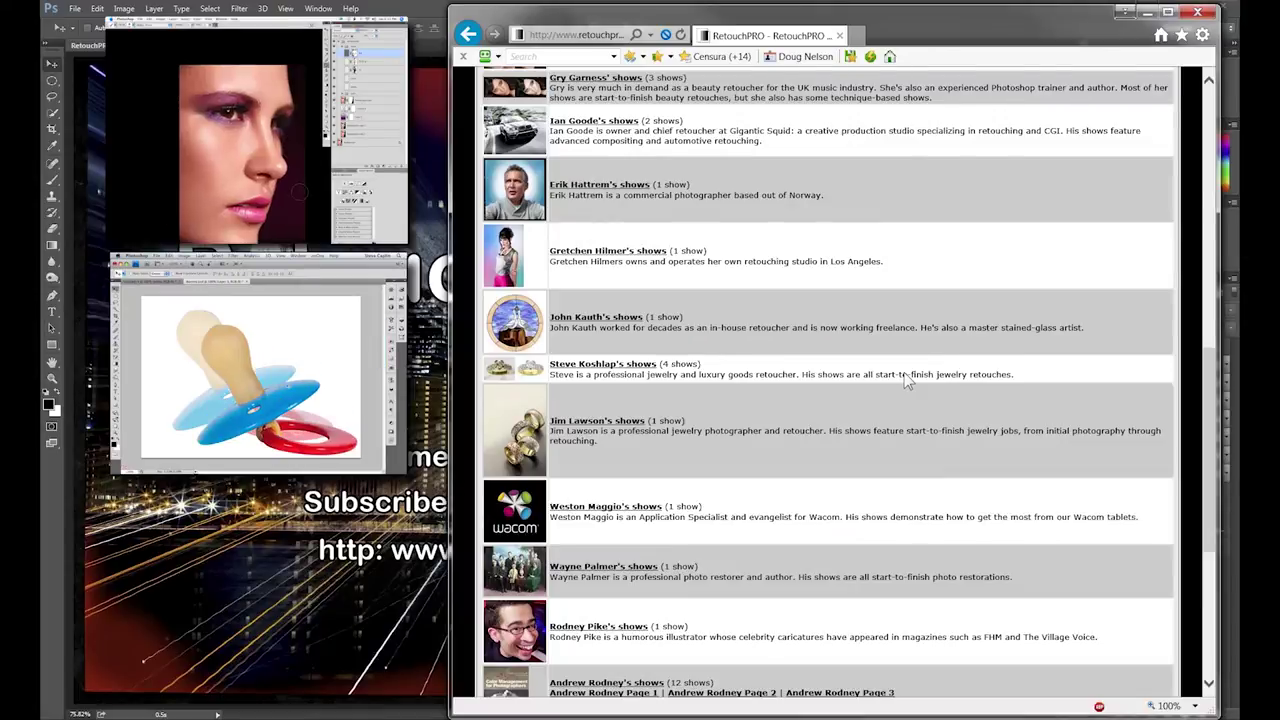
pyautogui.scroll(-2, 904, 380)
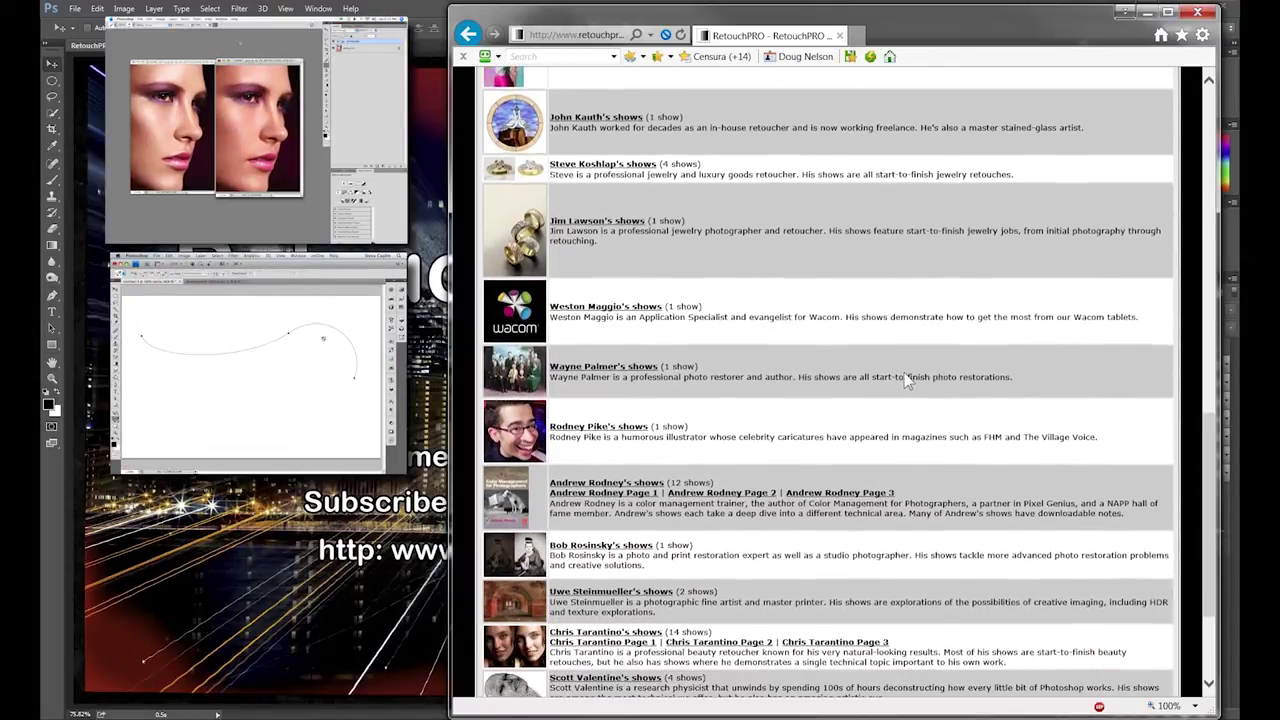
pyautogui.scroll(-1, 904, 380)
pyautogui.scroll(3, 906, 380)
pyautogui.scroll(3, 906, 380)
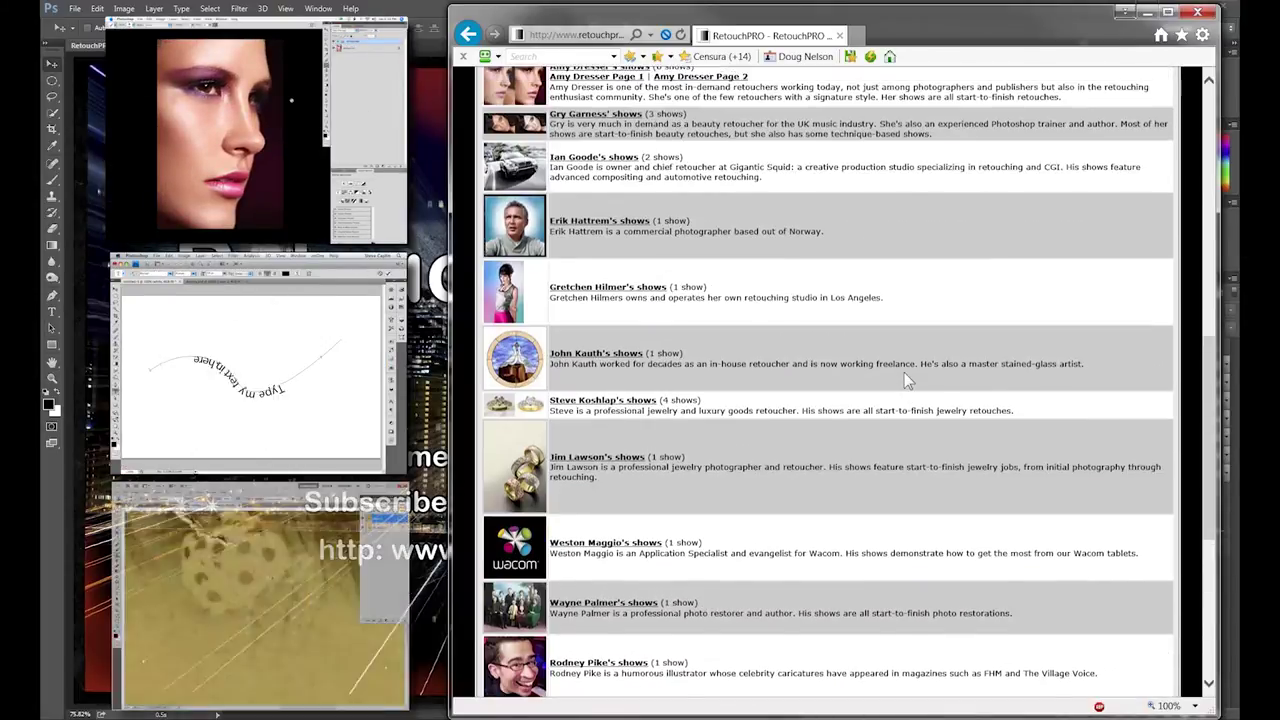
pyautogui.scroll(3, 906, 380)
pyautogui.scroll(3, 904, 380)
pyautogui.scroll(2, 904, 380)
pyautogui.scroll(3, 904, 380)
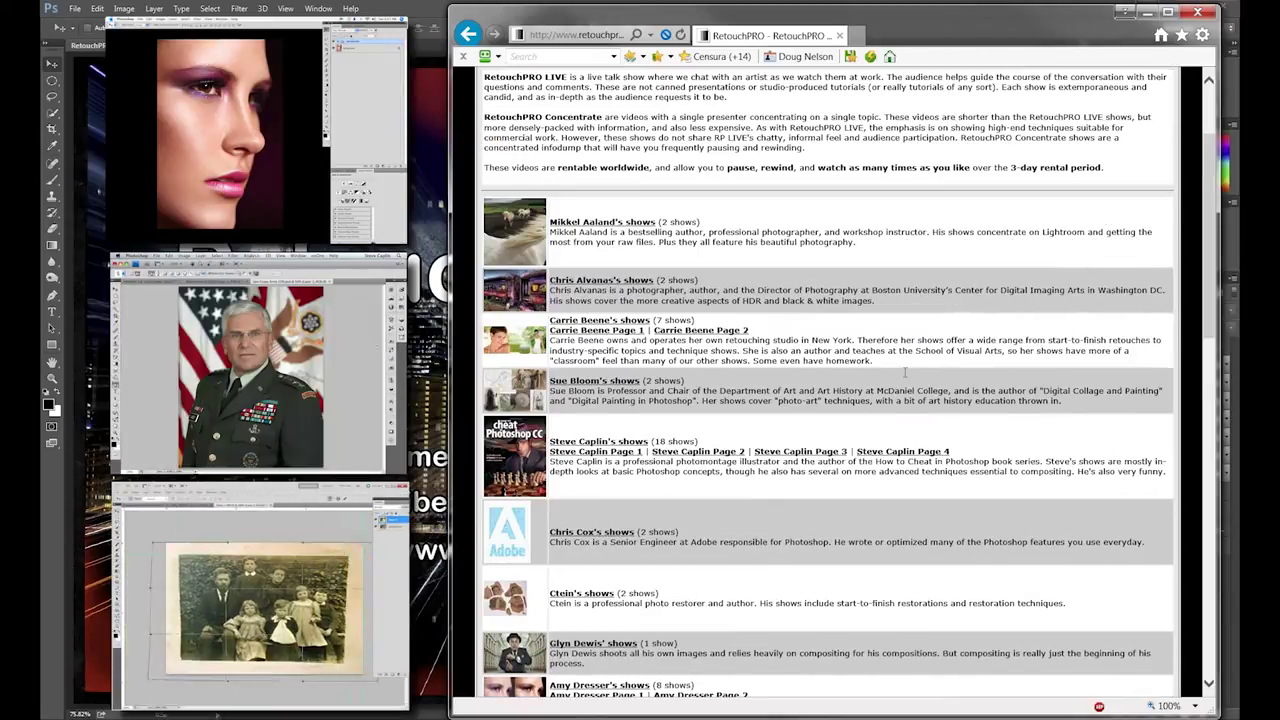
pyautogui.scroll(1, 904, 375)
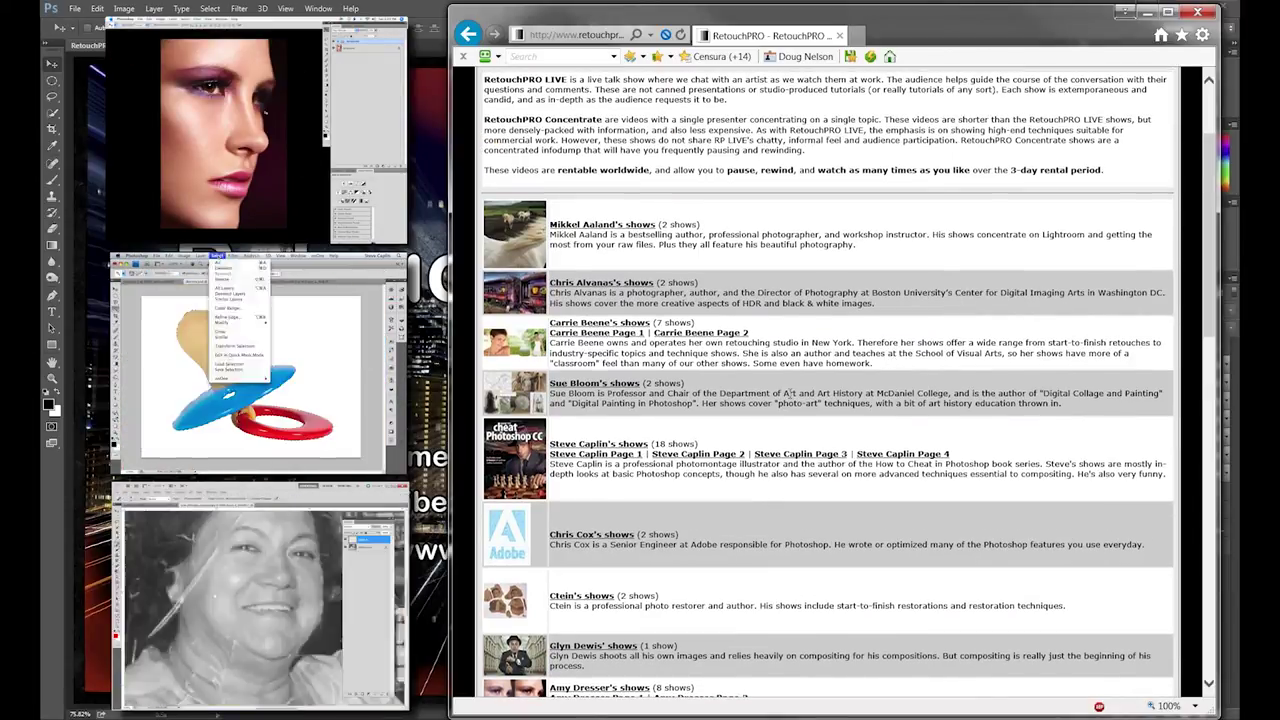
pyautogui.scroll(2, 786, 403)
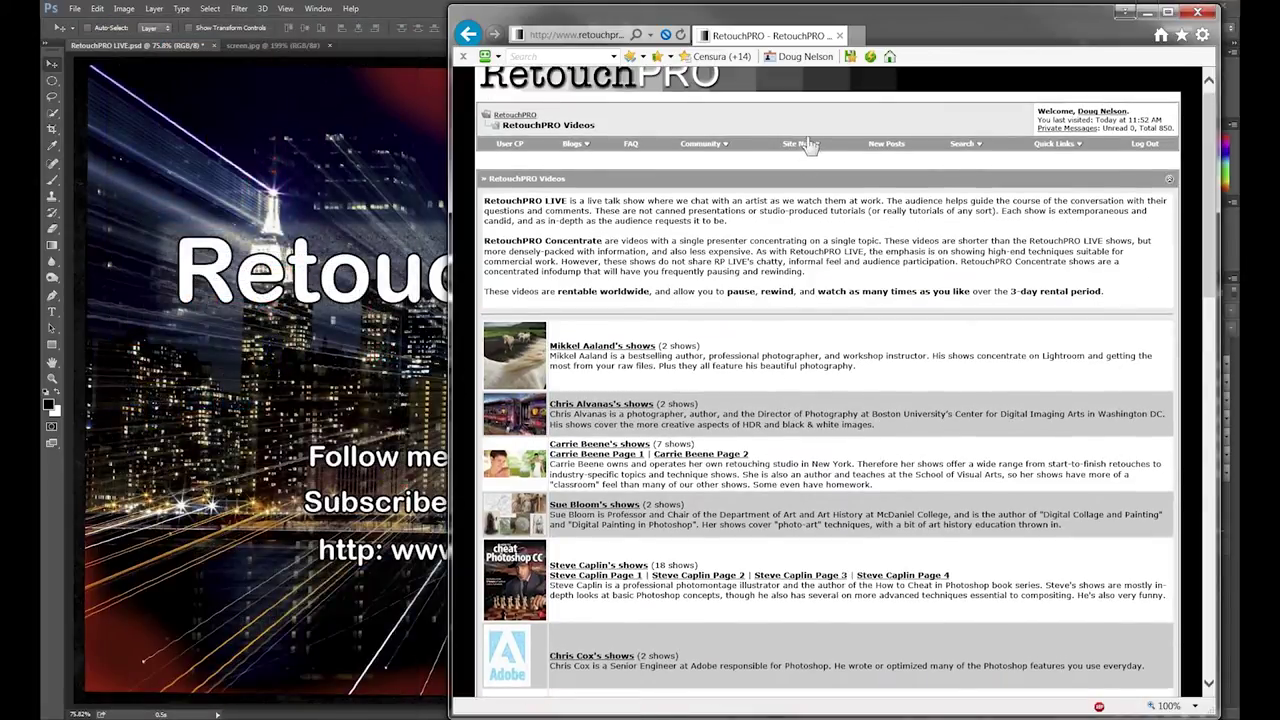
pyautogui.click(806, 145)
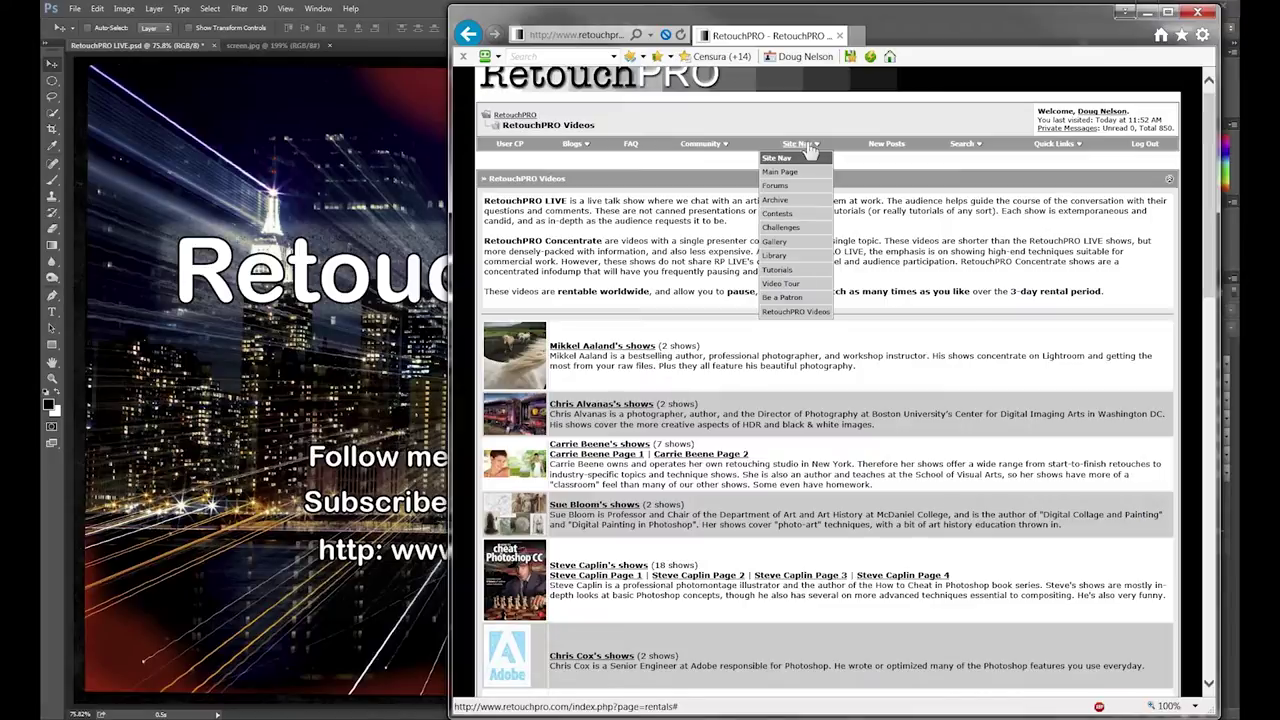
# - Choose Be a Patron from Site Nav to show the Annual Patron subscription page
pyautogui.click(815, 300)
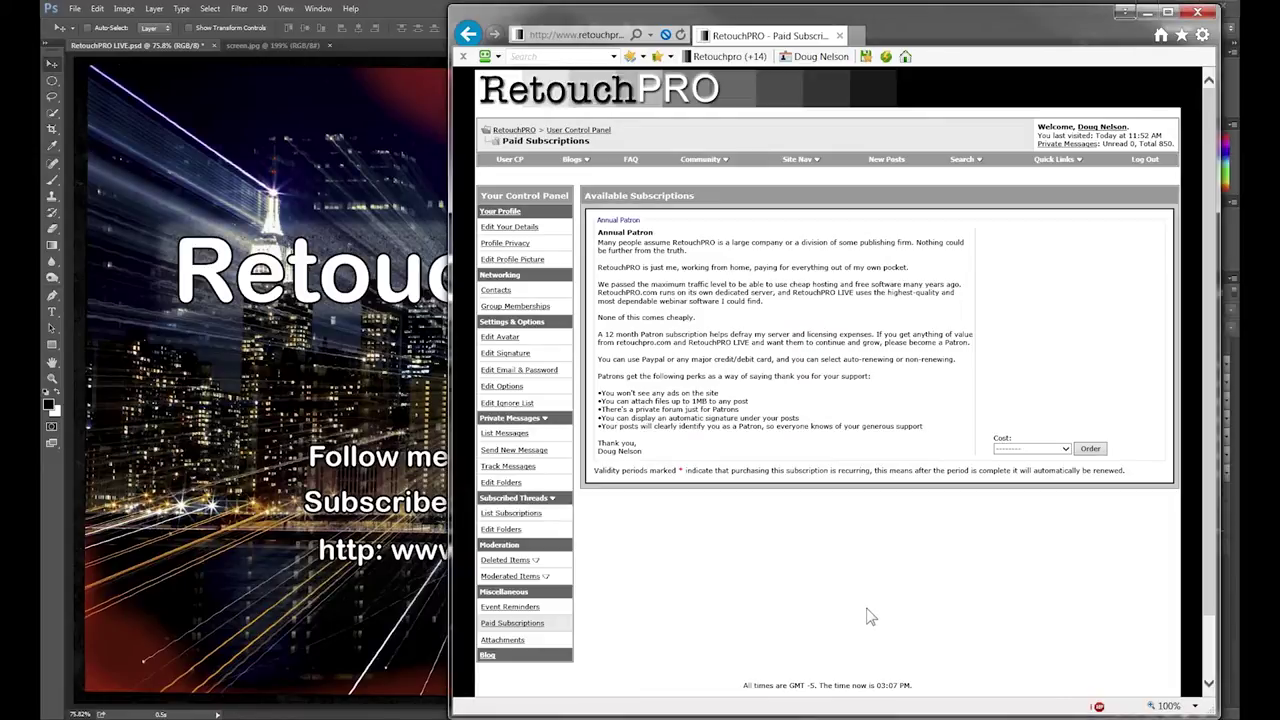
# - Close the browser window, leaving Adobe Bridge on the Retouch Pro folder
pyautogui.click(434, 6)
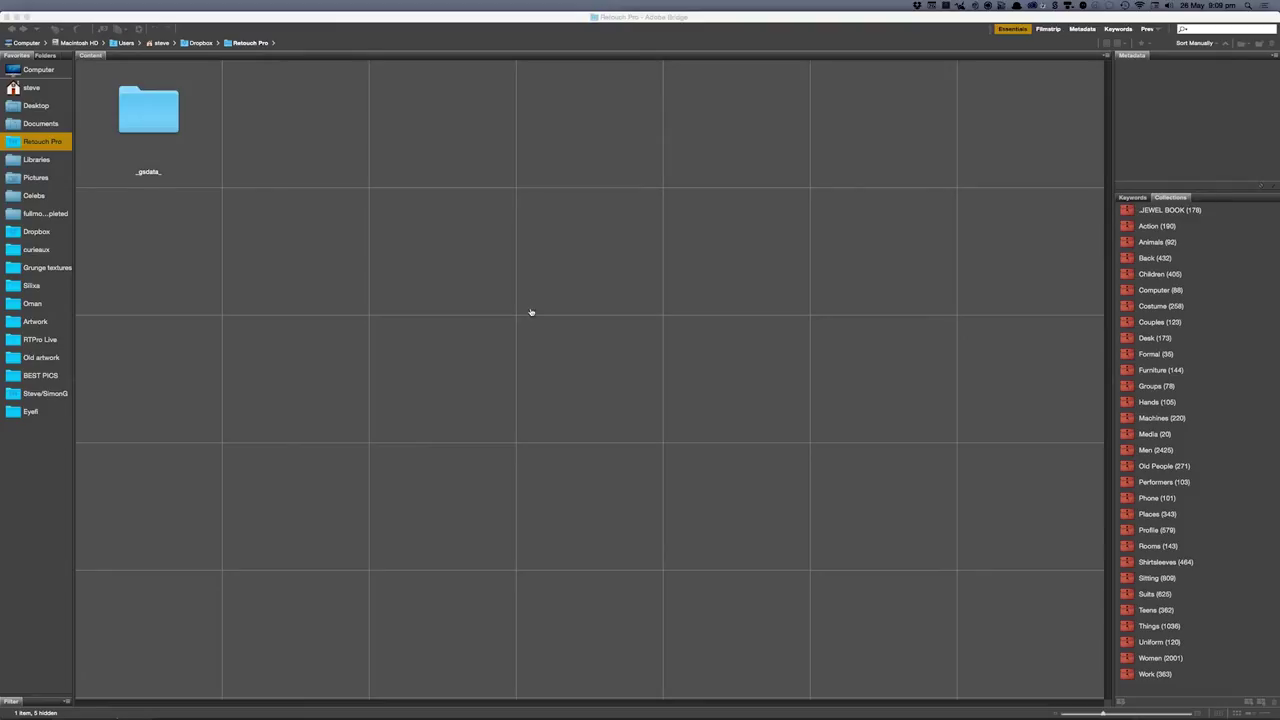
# - Switch from Adobe Bridge over to Photoshop with Cmd+Tab
pyautogui.press('super+Tab')
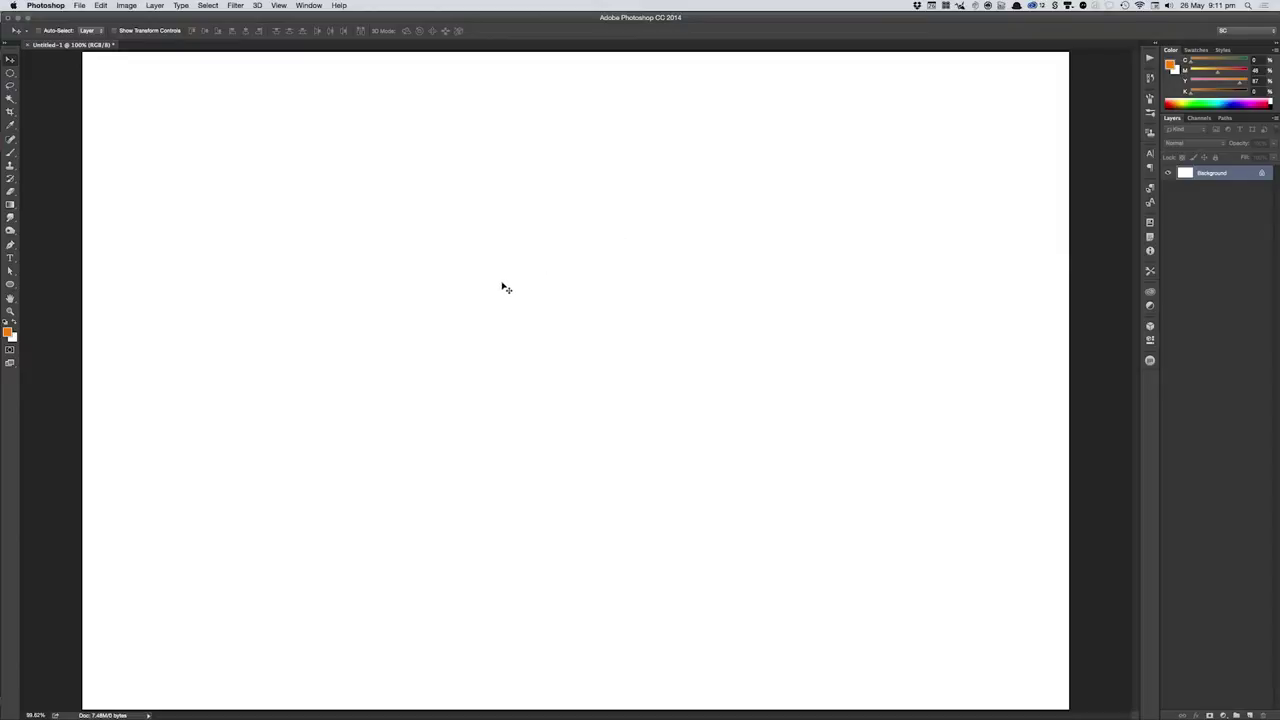
# - Add an orange PRO text layer on the blank canvas
pyautogui.press('t')
pyautogui.click(441, 298)
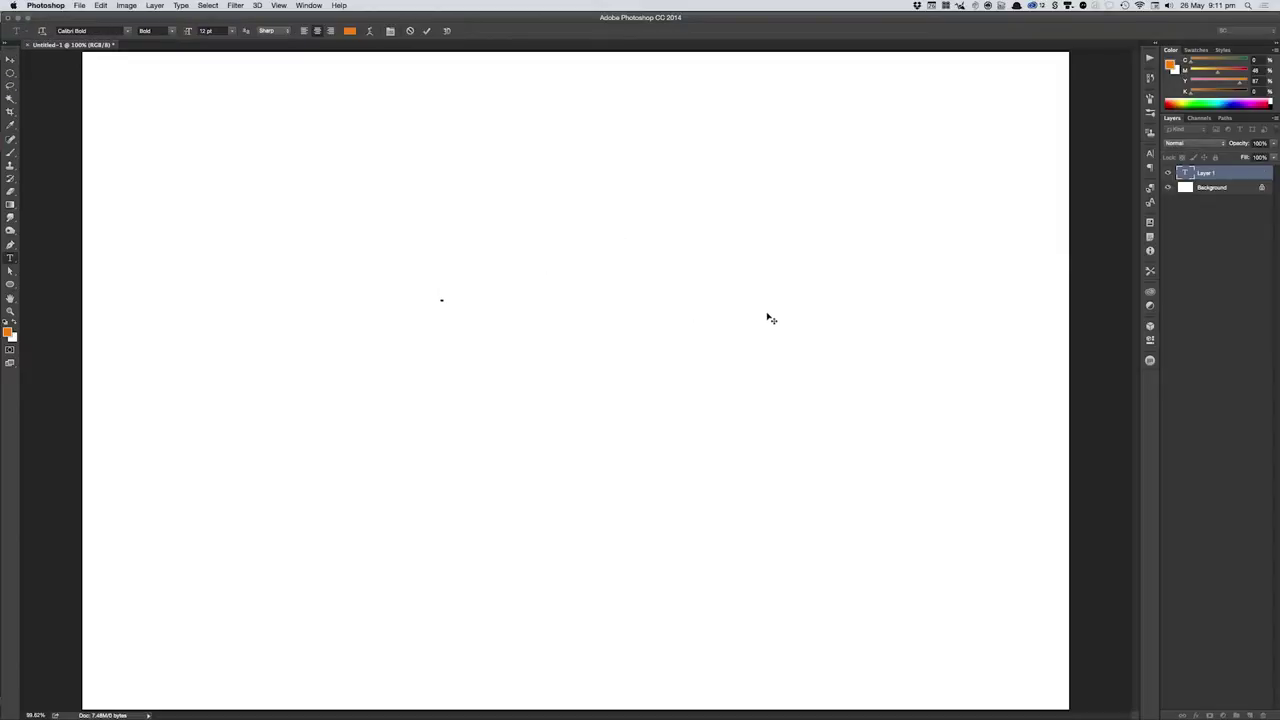
pyautogui.write('a')
pyautogui.click(771, 317)
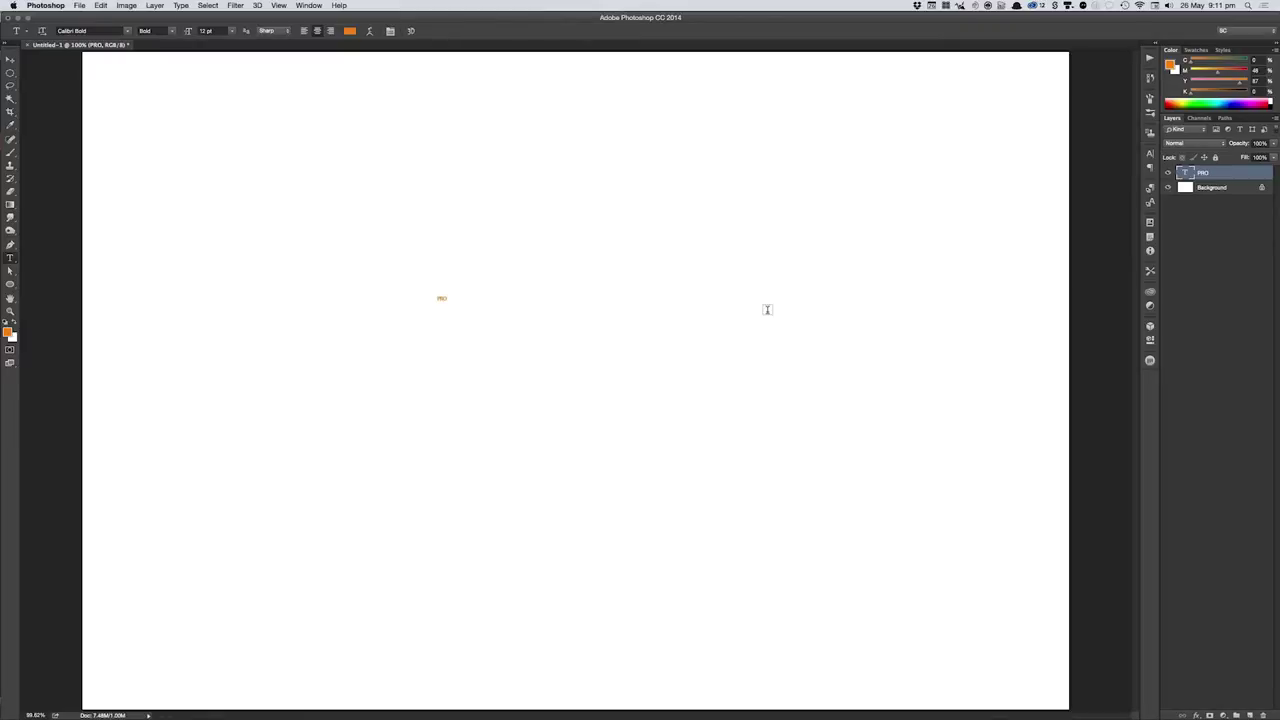
# - Group the PRO text into Group 1, scale it up large and centre it on the canvas
pyautogui.press('super+g')
pyautogui.press('super+t')
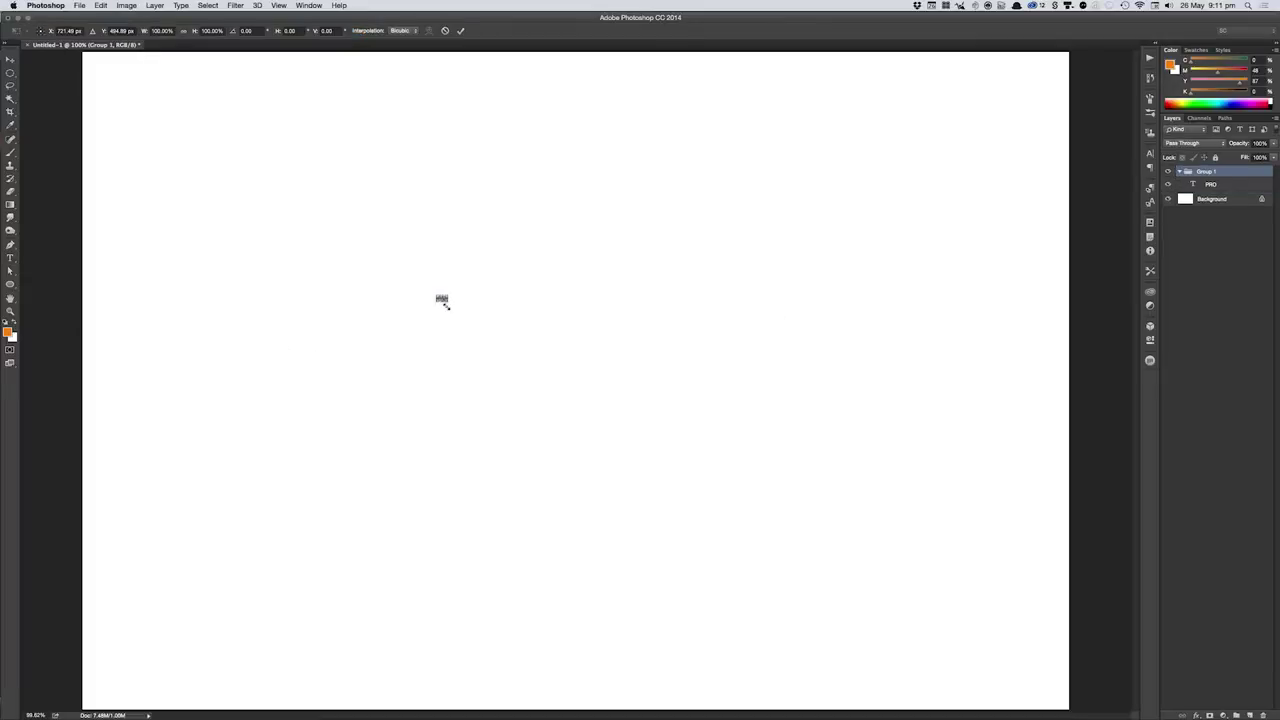
pyautogui.moveTo(443, 298); pyautogui.dragTo(743, 429)
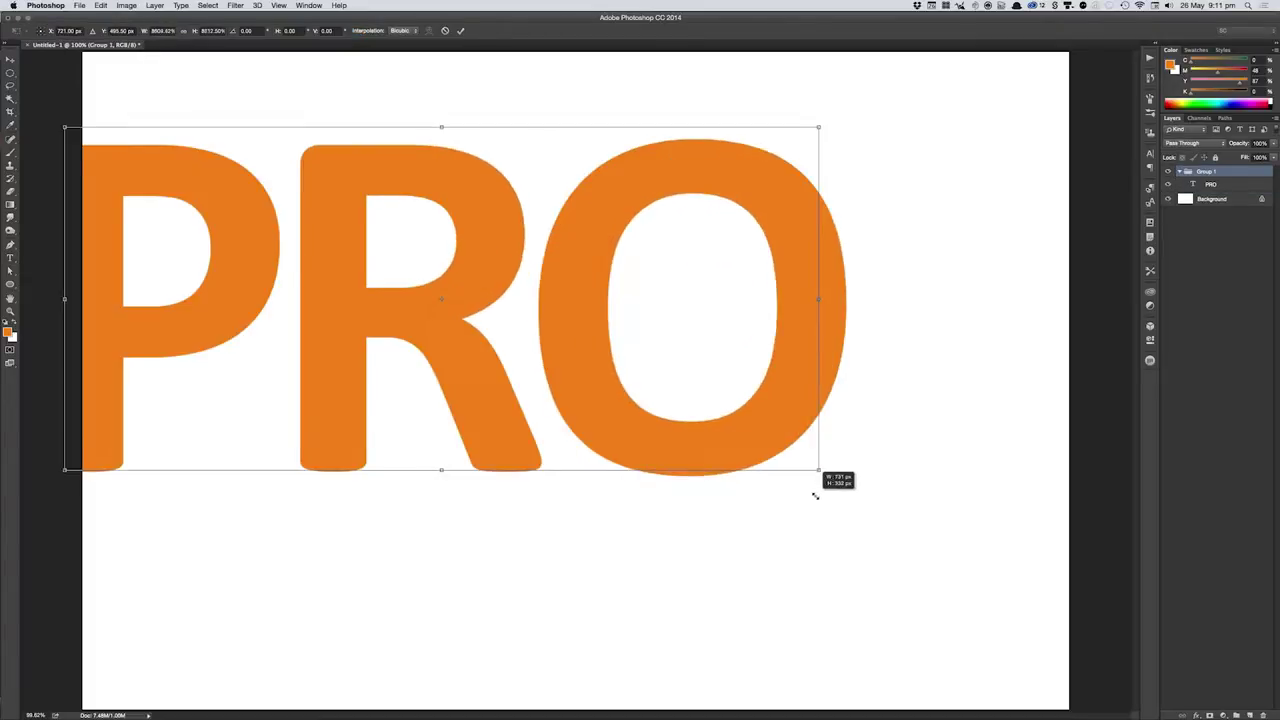
pyautogui.moveTo(583, 380); pyautogui.dragTo(640, 380)
pyautogui.press('Return')
pyautogui.press('v')
pyautogui.moveTo(645, 379); pyautogui.dragTo(665, 421)
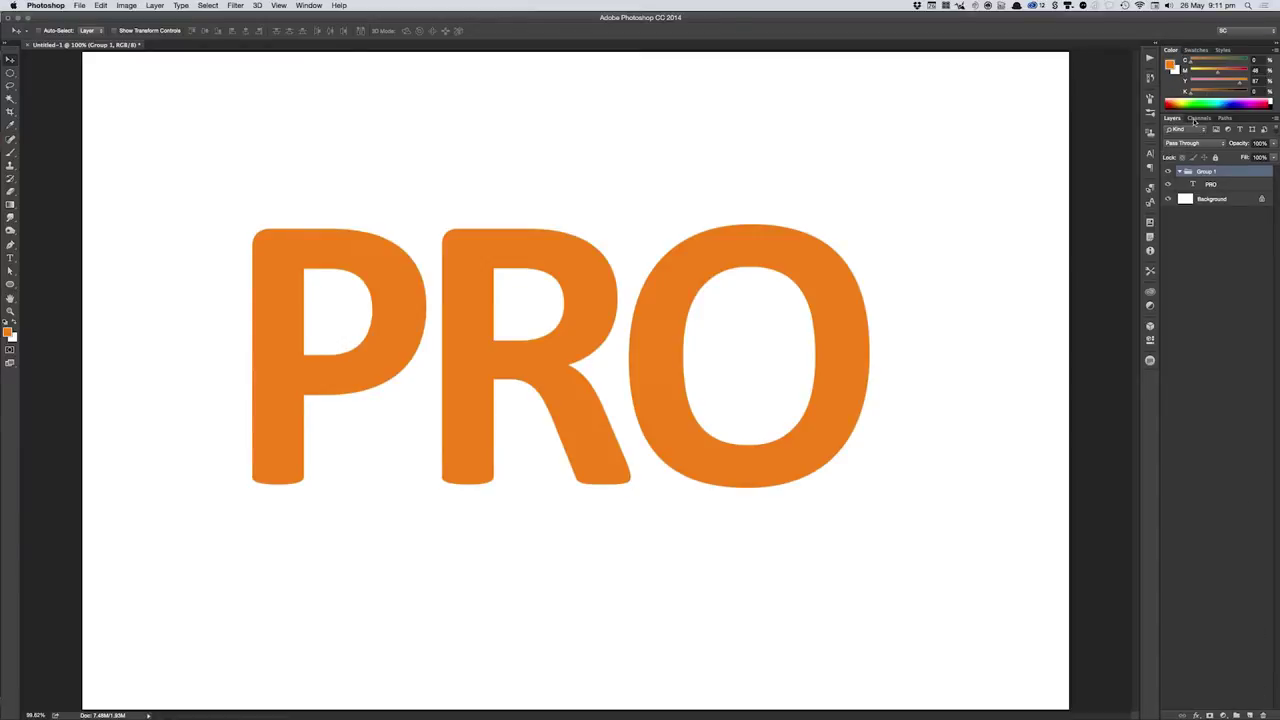
# - Move the Character panel higher in the docked panel order
pyautogui.moveTo(1150, 153); pyautogui.dragTo(1147, 206)
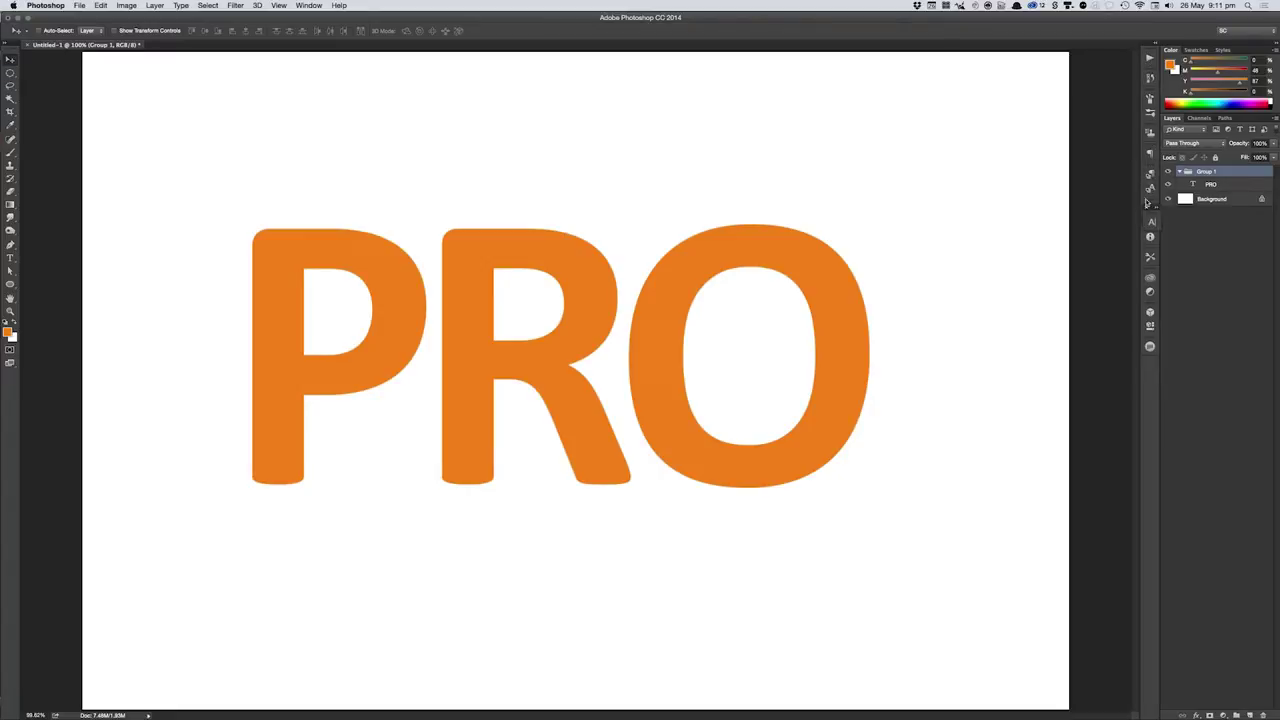
pyautogui.moveTo(1147, 206); pyautogui.dragTo(1150, 182)
pyautogui.click(1150, 174)
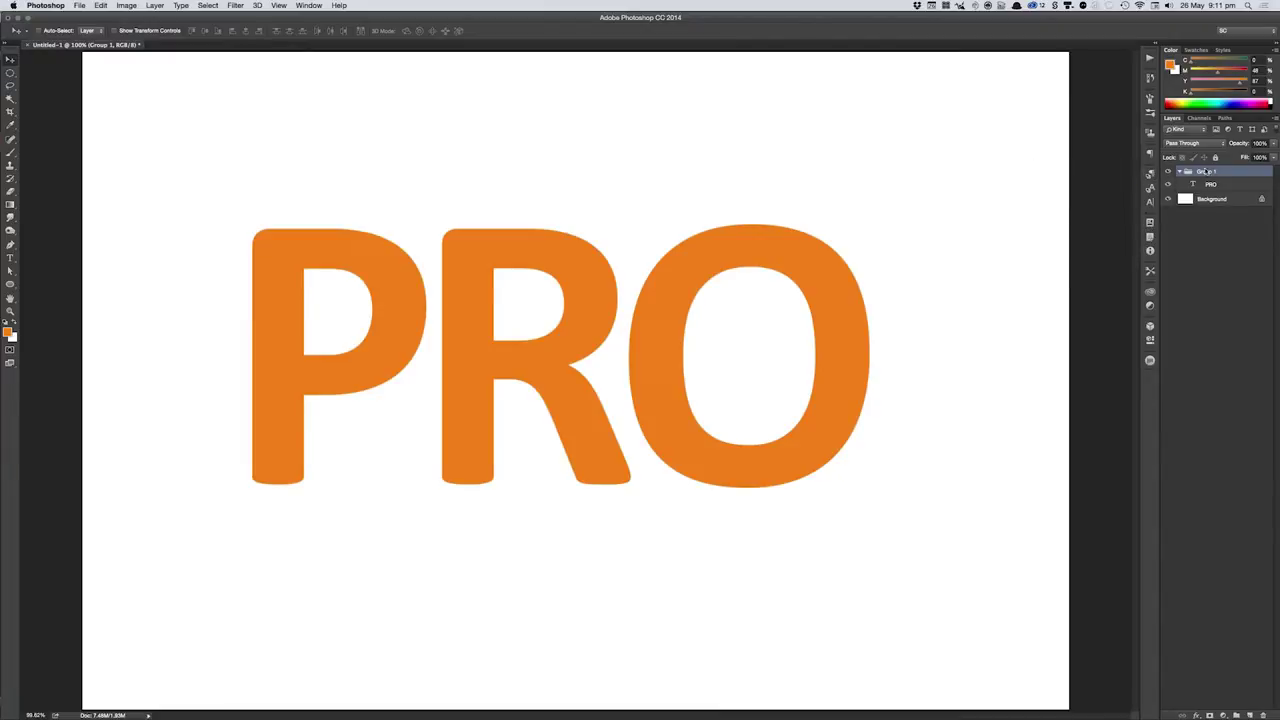
# - Switch Photoshop to the 3D workspace
pyautogui.click(1232, 30)
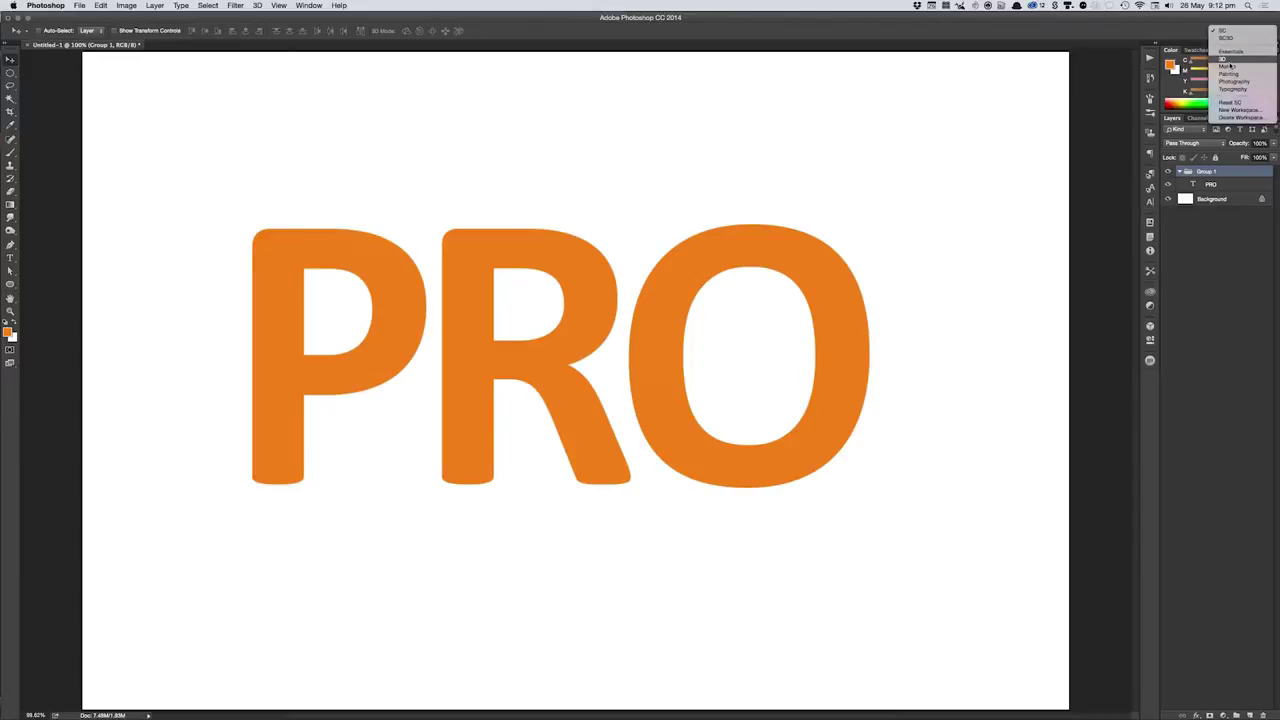
pyautogui.click(1234, 90)
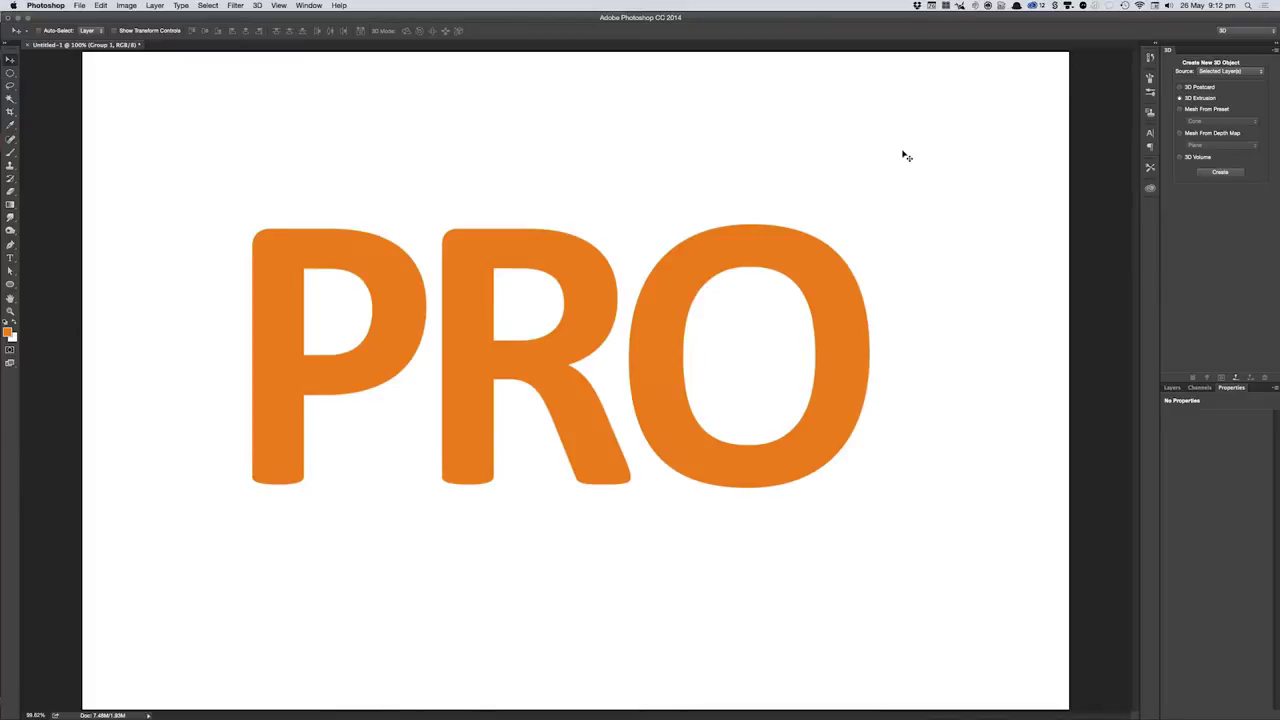
pyautogui.click(1230, 31)
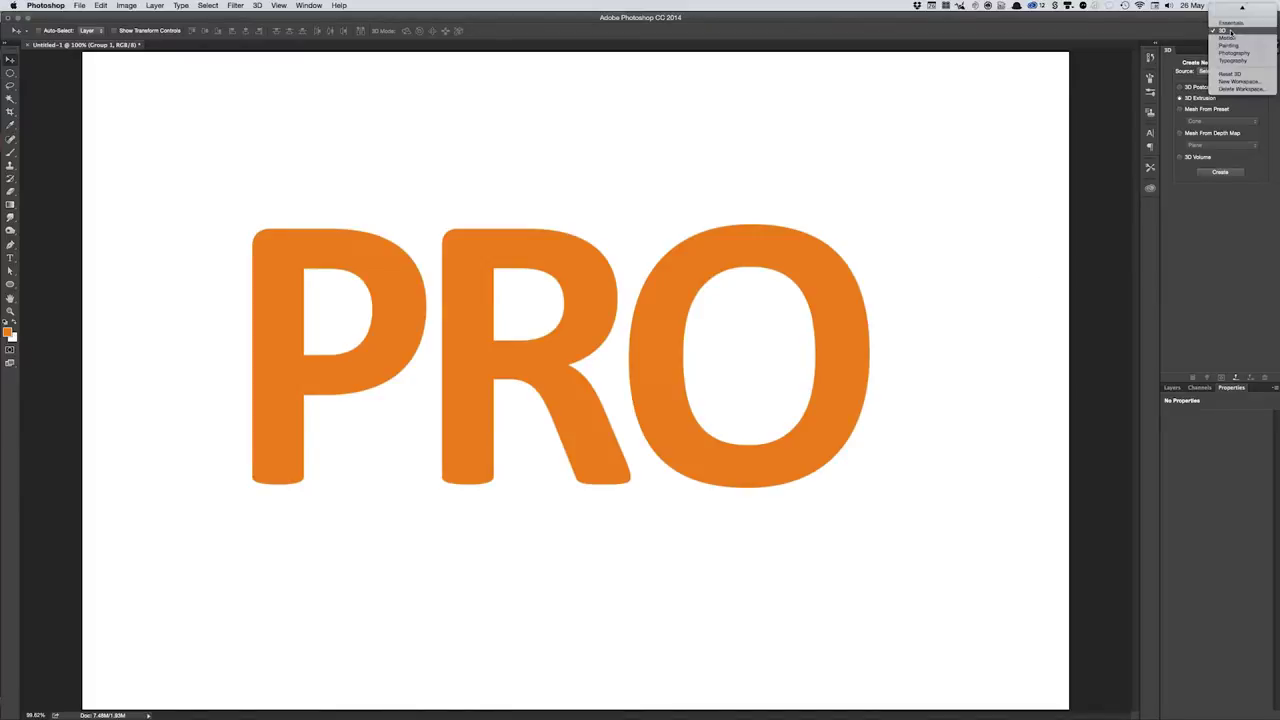
# - Load the SC3D workspace and undo to shift the PRO text up and left
pyautogui.moveTo(1241, 8)
pyautogui.click(1230, 17)
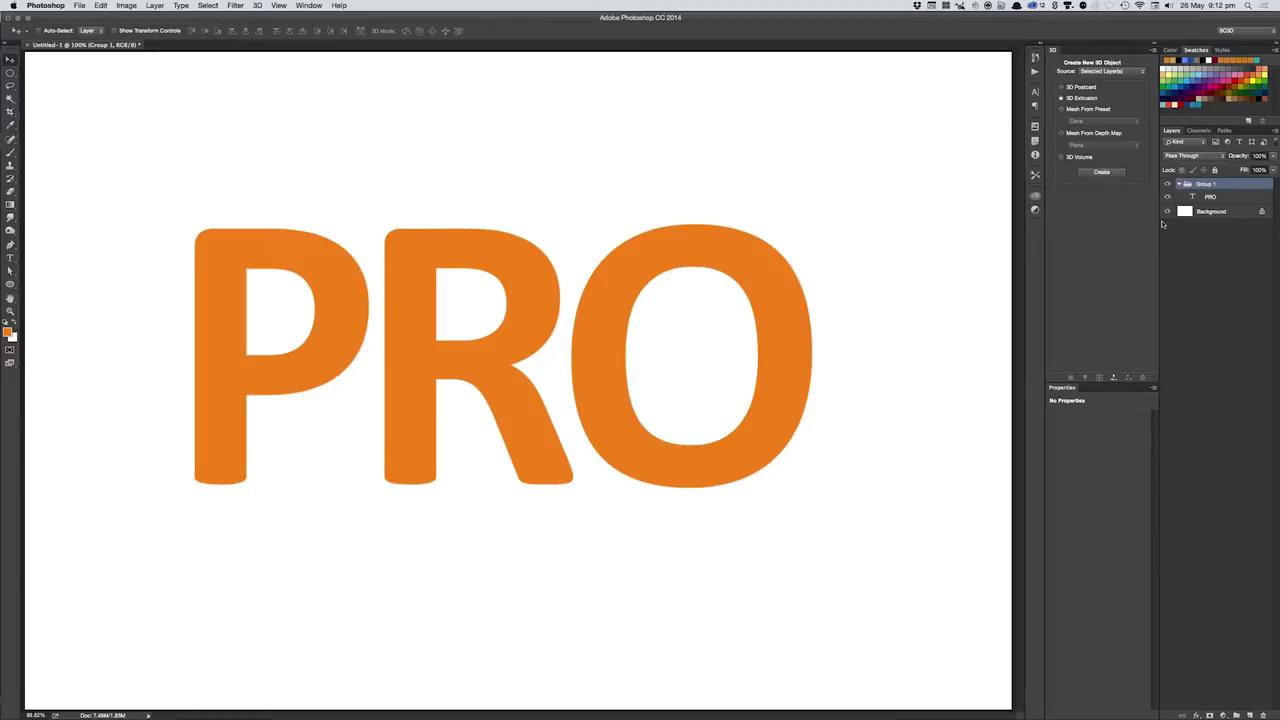
pyautogui.press('super+z')
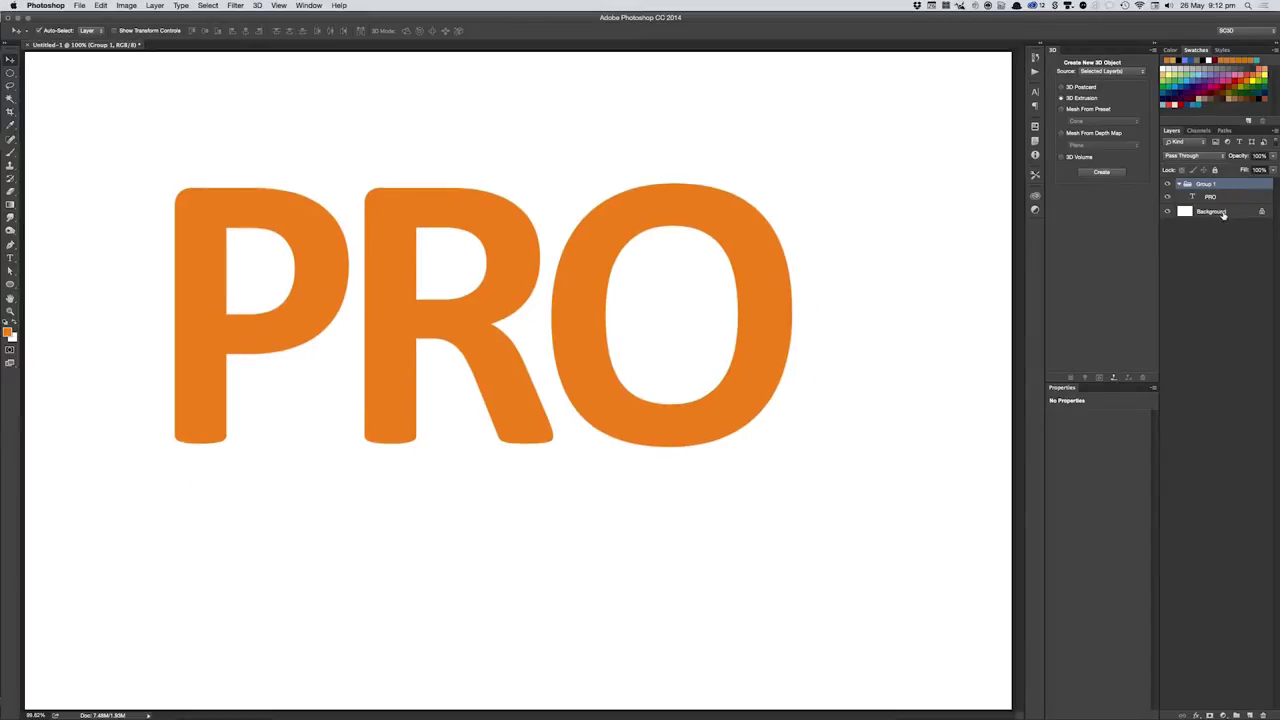
# - Move the PRO text layer out of Group 1, delete the empty group, and nudge the text slightly
pyautogui.moveTo(1210, 197); pyautogui.dragTo(1204, 186)
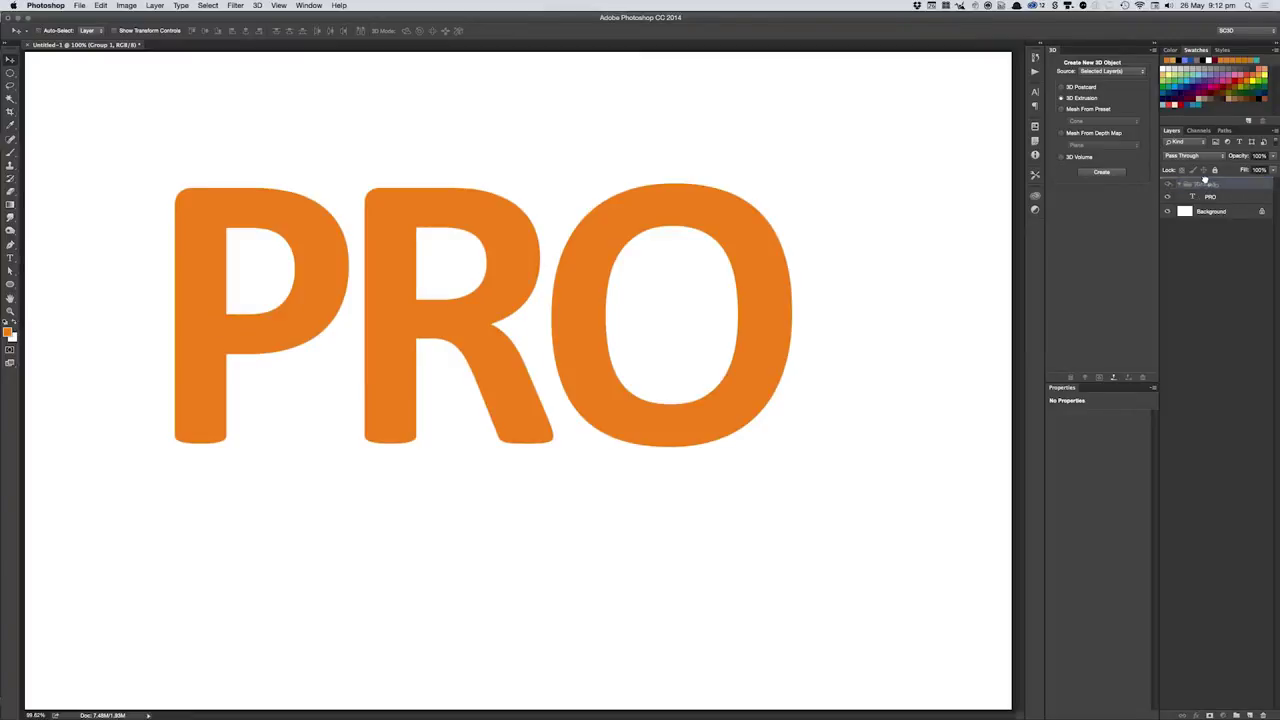
pyautogui.click(1214, 198)
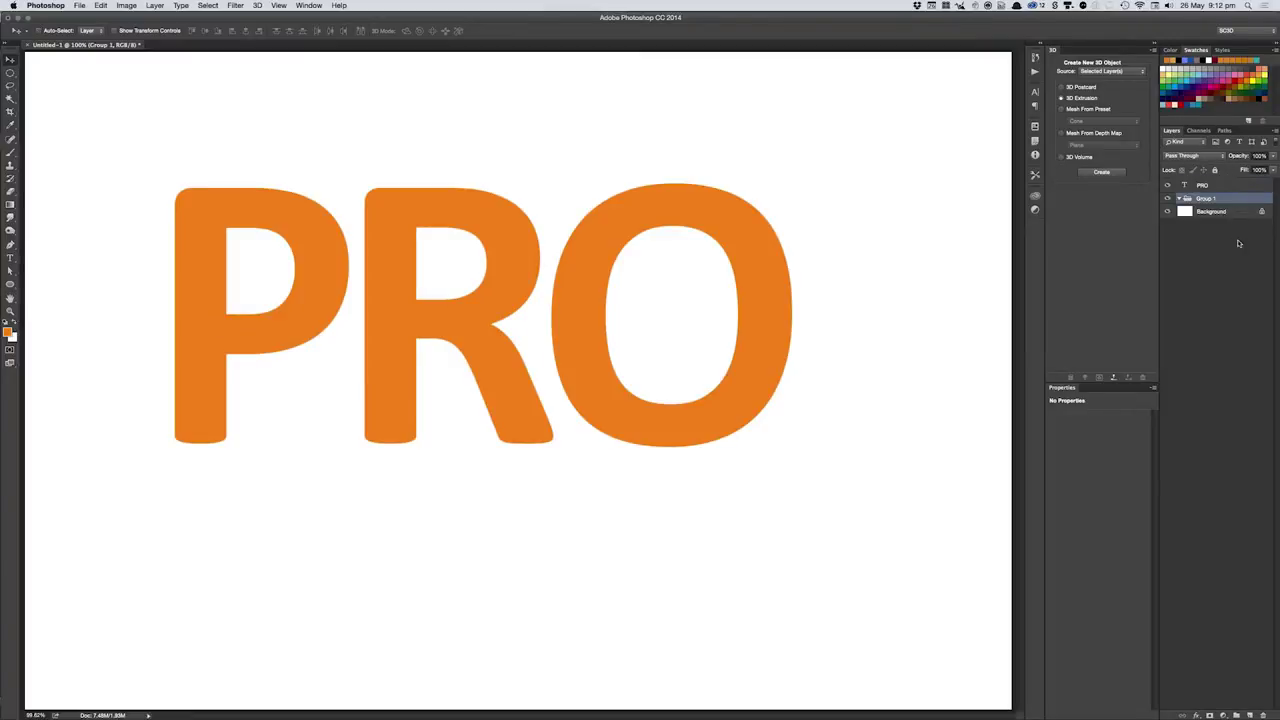
pyautogui.press('BackSpace')
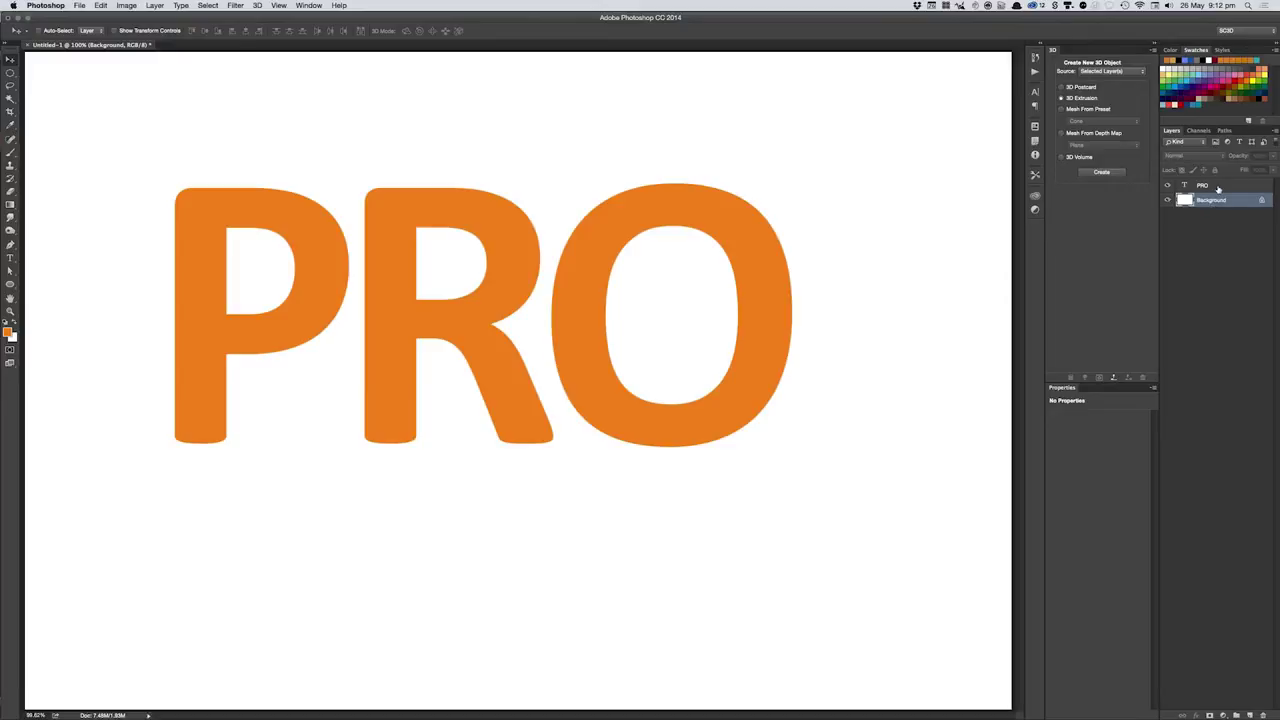
pyautogui.click(1228, 188)
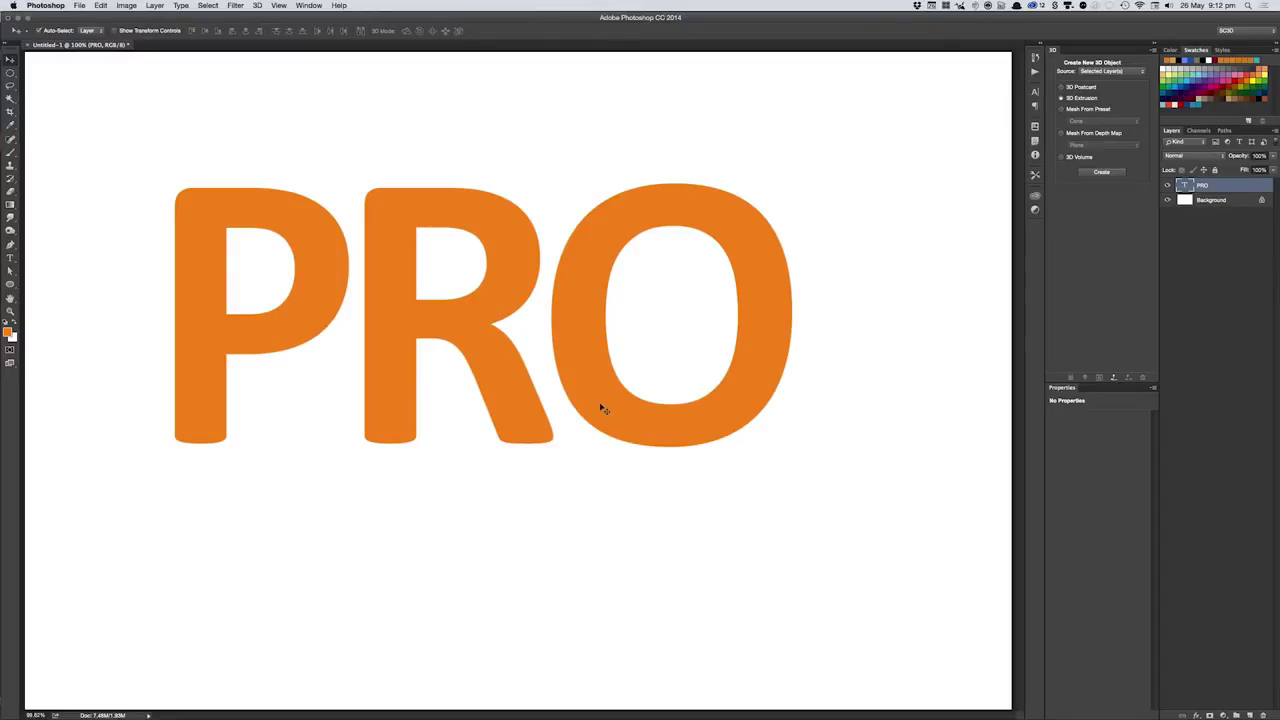
pyautogui.moveTo(592, 408)
pyautogui.mouseDown()
pyautogui.moveTo(629, 400)
pyautogui.moveTo(618, 427)
pyautogui.mouseUp()
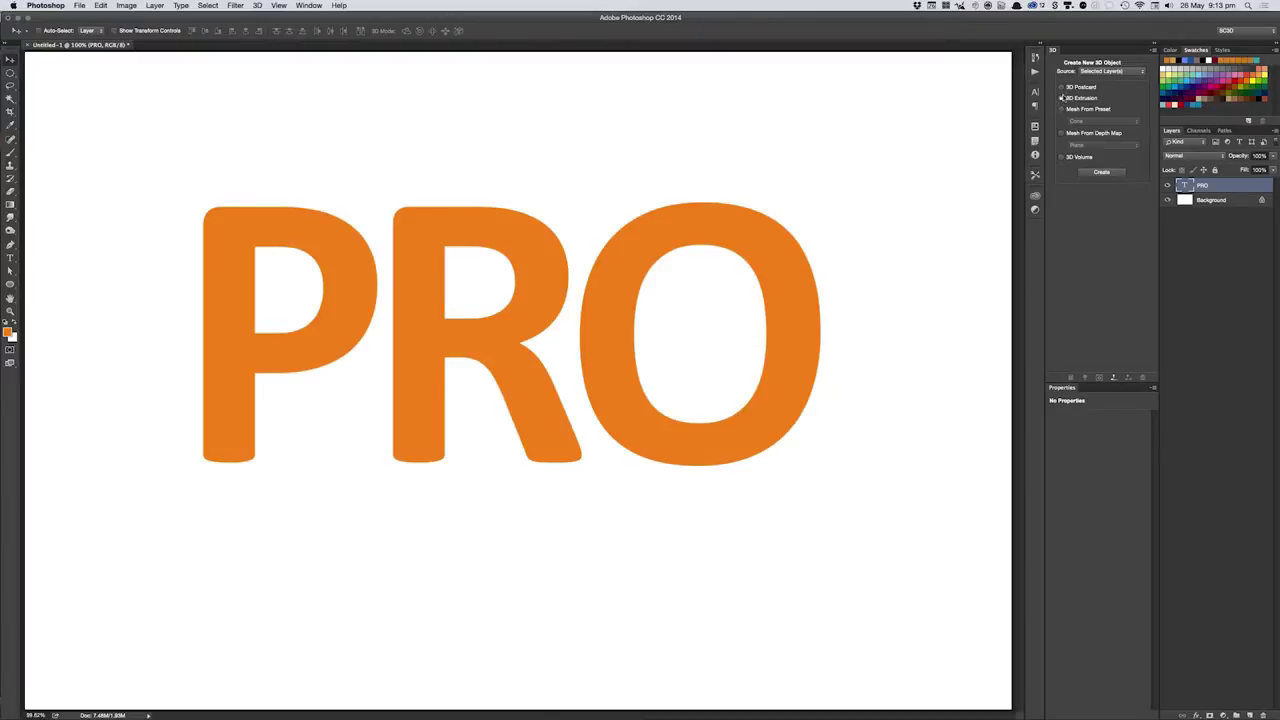
# - Create a 3D Extrusion from the Selected Layer(s) PRO text and tilt it to show its depth
pyautogui.click(1110, 72)
pyautogui.click(1105, 72)
pyautogui.click(1102, 172)
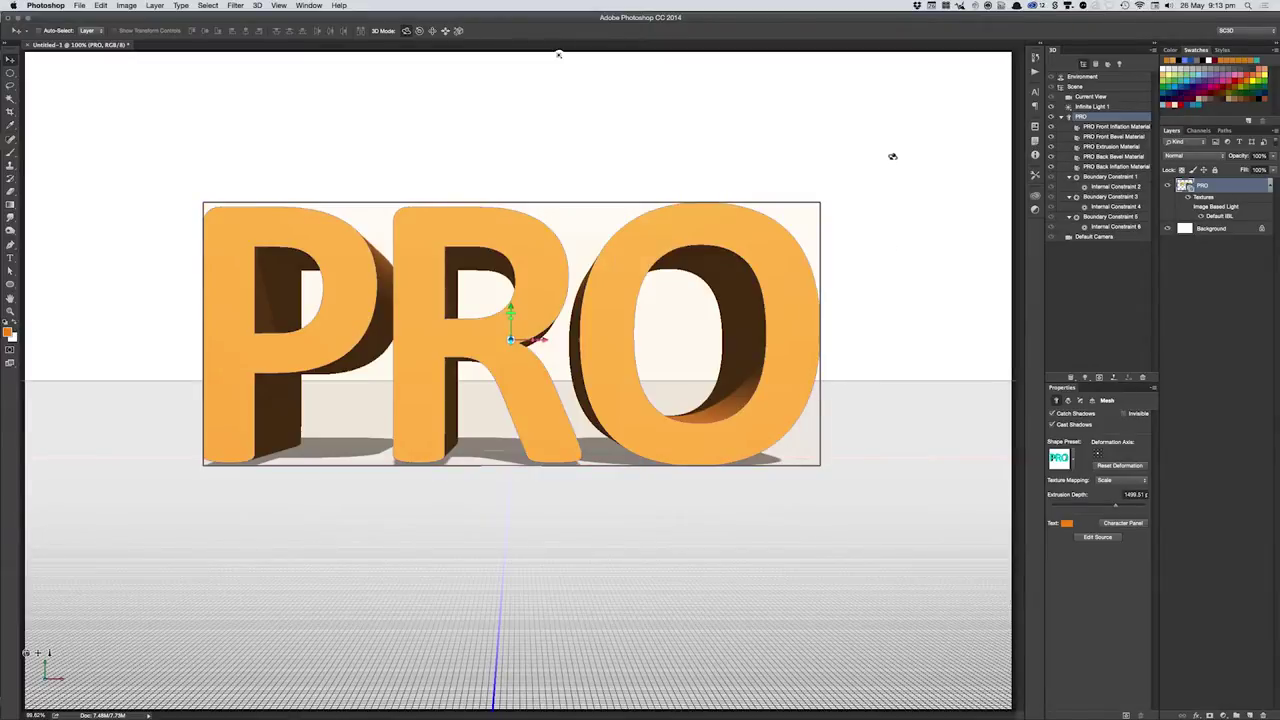
pyautogui.moveTo(889, 143)
pyautogui.mouseDown()
pyautogui.moveTo(769, 117)
pyautogui.moveTo(679, 359)
pyautogui.mouseUp()
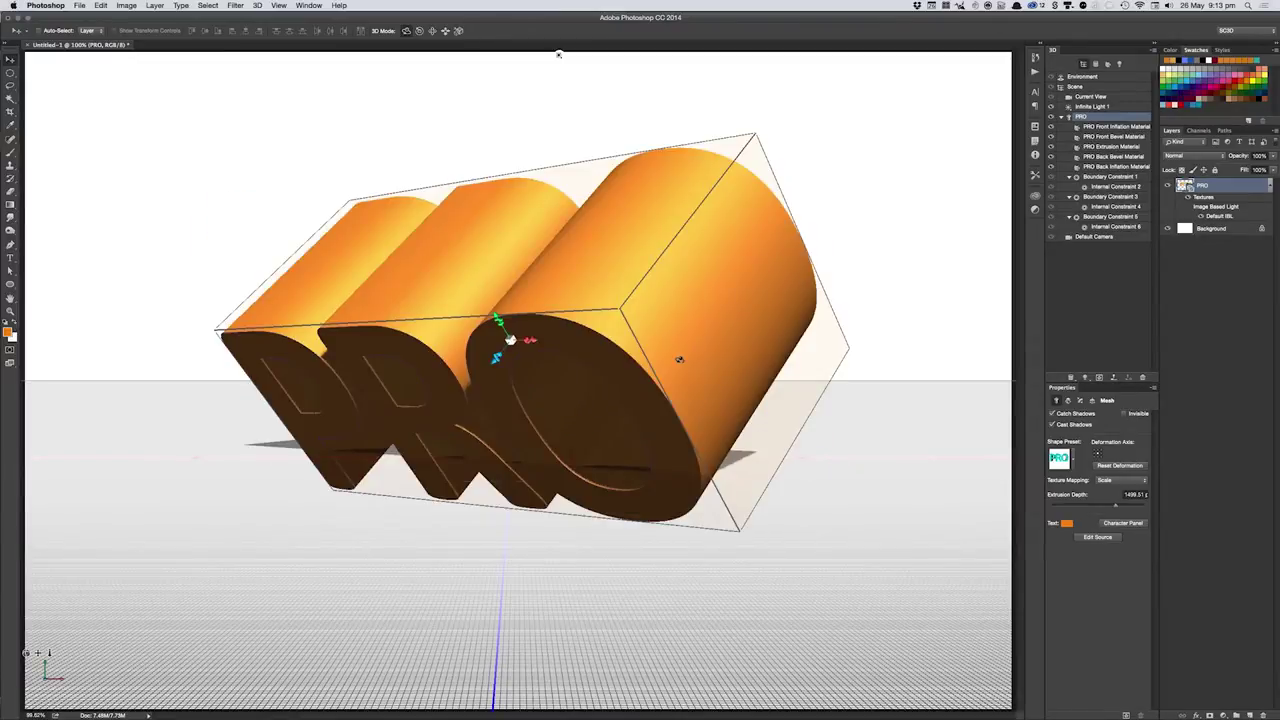
# - Undo the trial rotation so PRO faces front, then select the Current View camera
pyautogui.hotkey('ctrl', 'alt', 'z')
pyautogui.hotkey('ctrl', 'alt', 'z')
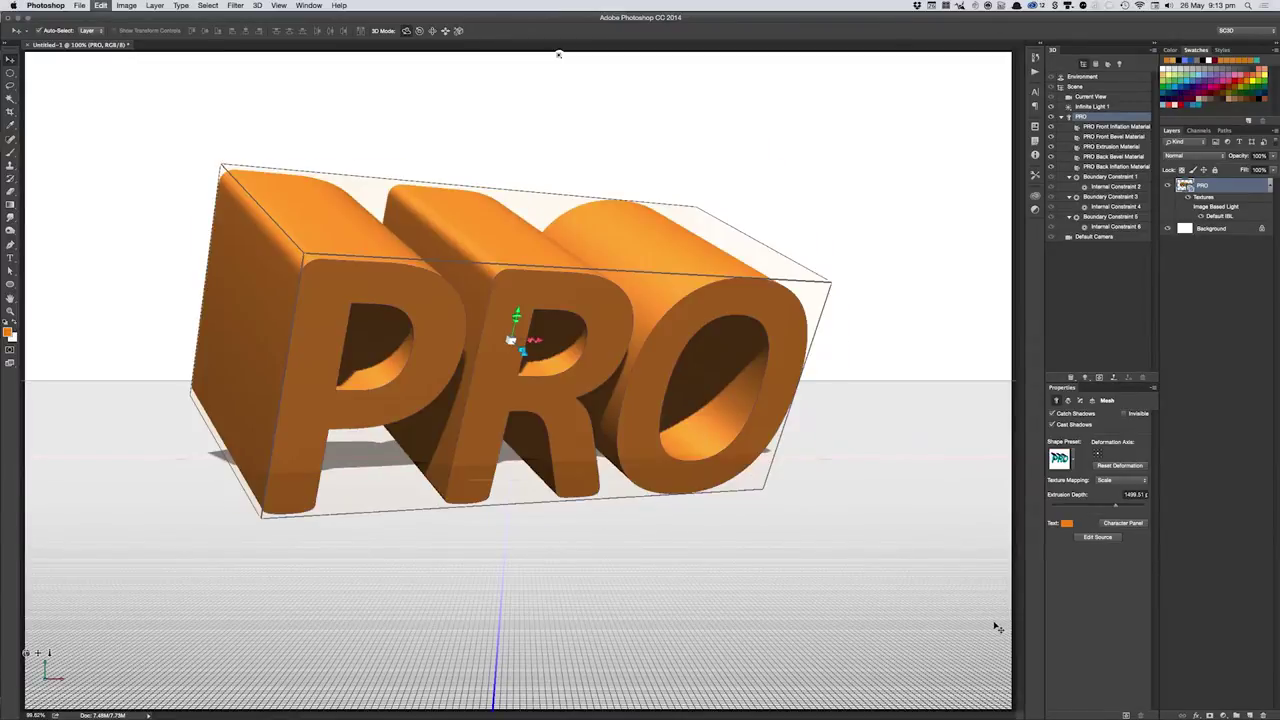
pyautogui.hotkey('ctrl', 'alt', 'z')
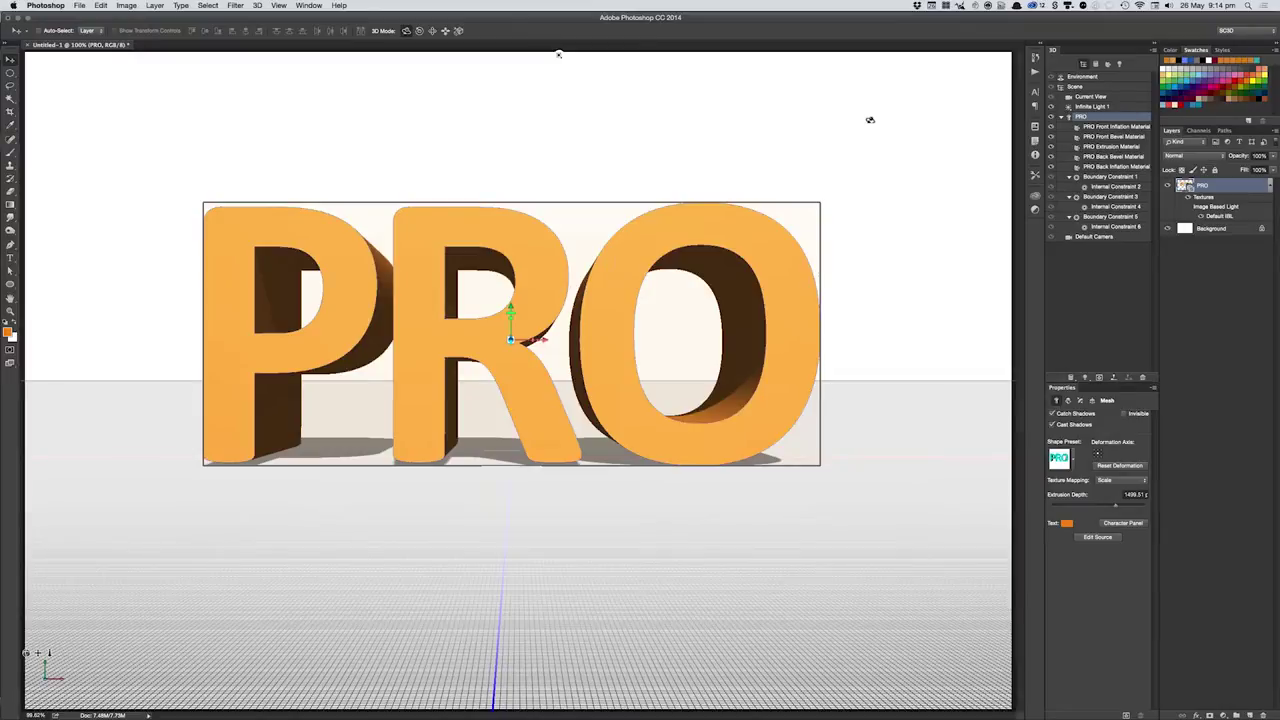
pyautogui.click(868, 118)
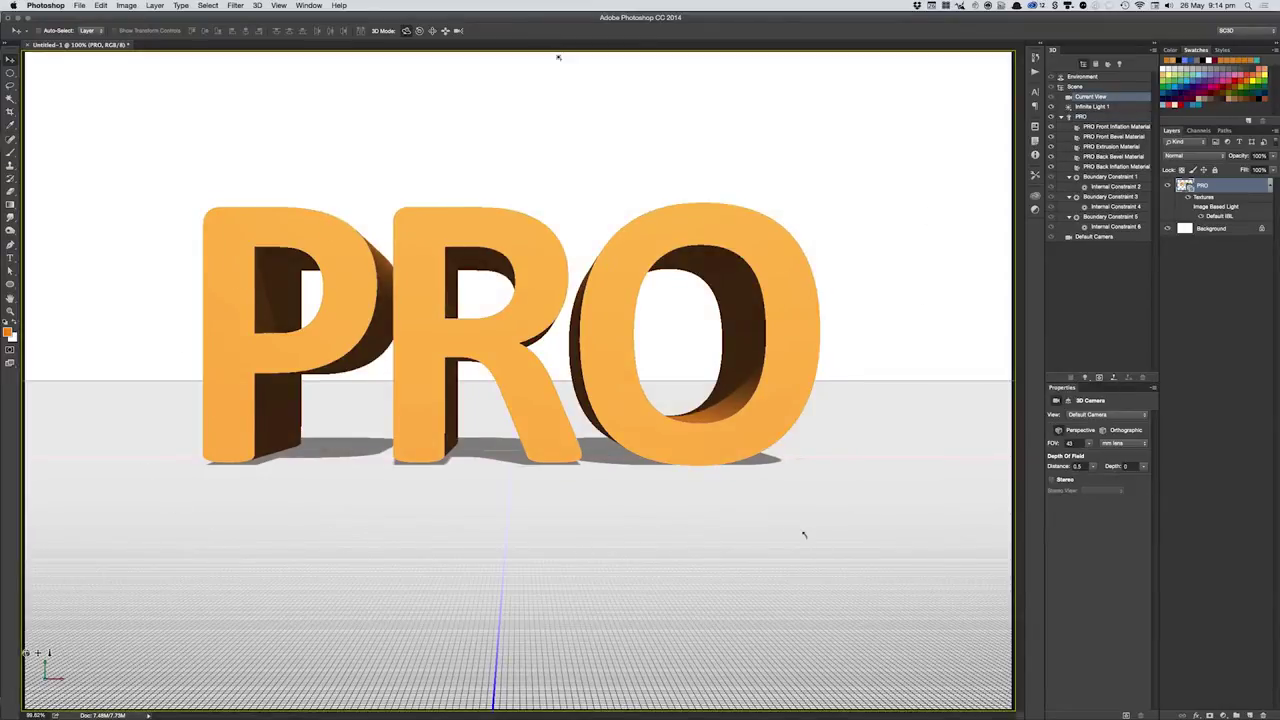
# - Orbit the scene camera into Custom View 2, looking down on the PRO letters from one side
pyautogui.moveTo(801, 531)
pyautogui.mouseDown()
pyautogui.moveTo(872, 542)
pyautogui.moveTo(812, 569)
pyautogui.moveTo(695, 541)
pyautogui.moveTo(839, 543)
pyautogui.moveTo(794, 560)
pyautogui.moveTo(755, 545)
pyautogui.moveTo(563, 378)
pyautogui.mouseUp()
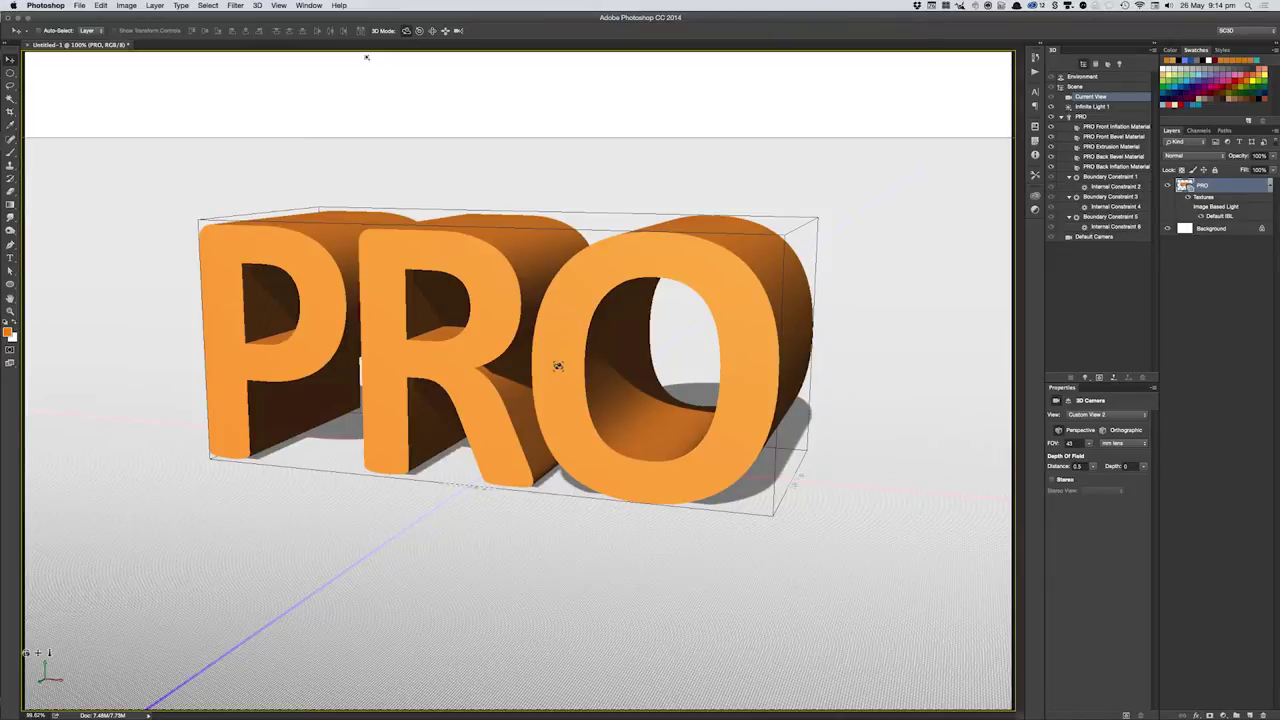
# - Select the PRO mesh, then pan, dolly and orbit the camera to a low angled view
pyautogui.click(548, 398)
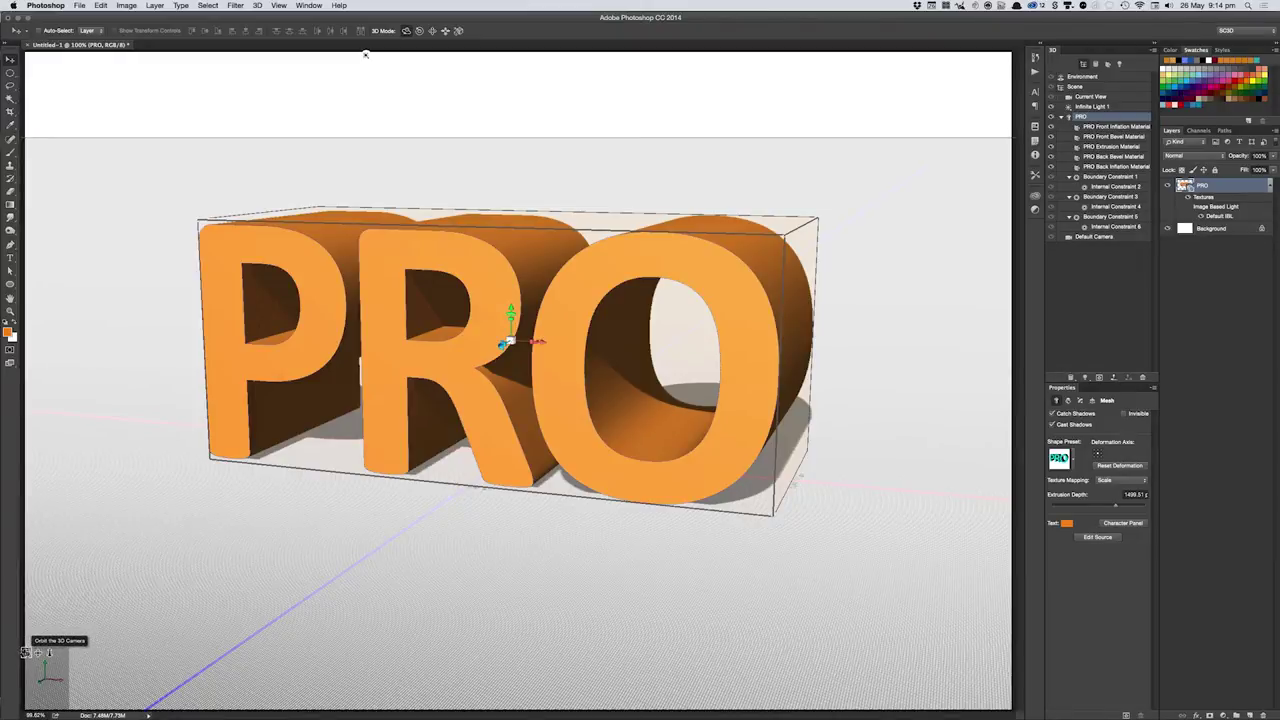
pyautogui.moveTo(365, 54)
pyautogui.mouseDown()
pyautogui.moveTo(933, 54)
pyautogui.moveTo(1010, 124)
pyautogui.moveTo(400, 54)
pyautogui.moveTo(209, 54)
pyautogui.moveTo(1005, 55)
pyautogui.moveTo(415, 55)
pyautogui.mouseUp()
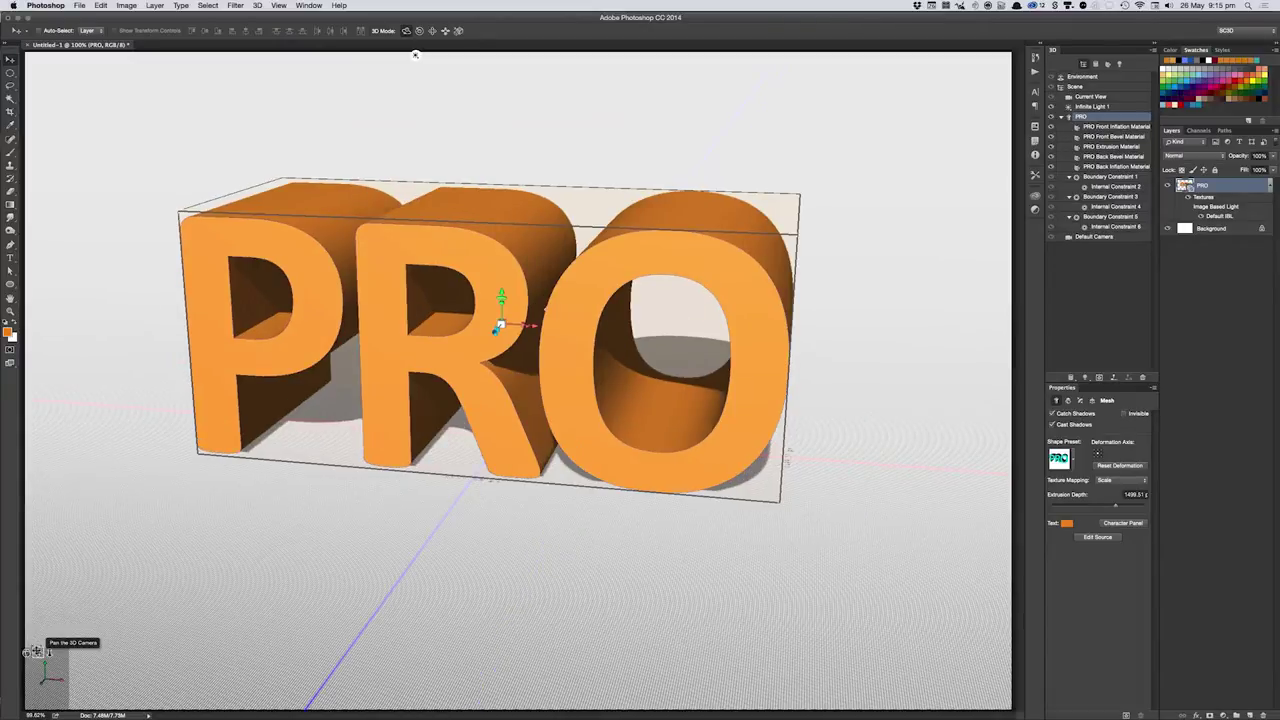
pyautogui.moveTo(36, 651)
pyautogui.mouseDown()
pyautogui.moveTo(35, 632)
pyautogui.moveTo(38, 652)
pyautogui.mouseUp()
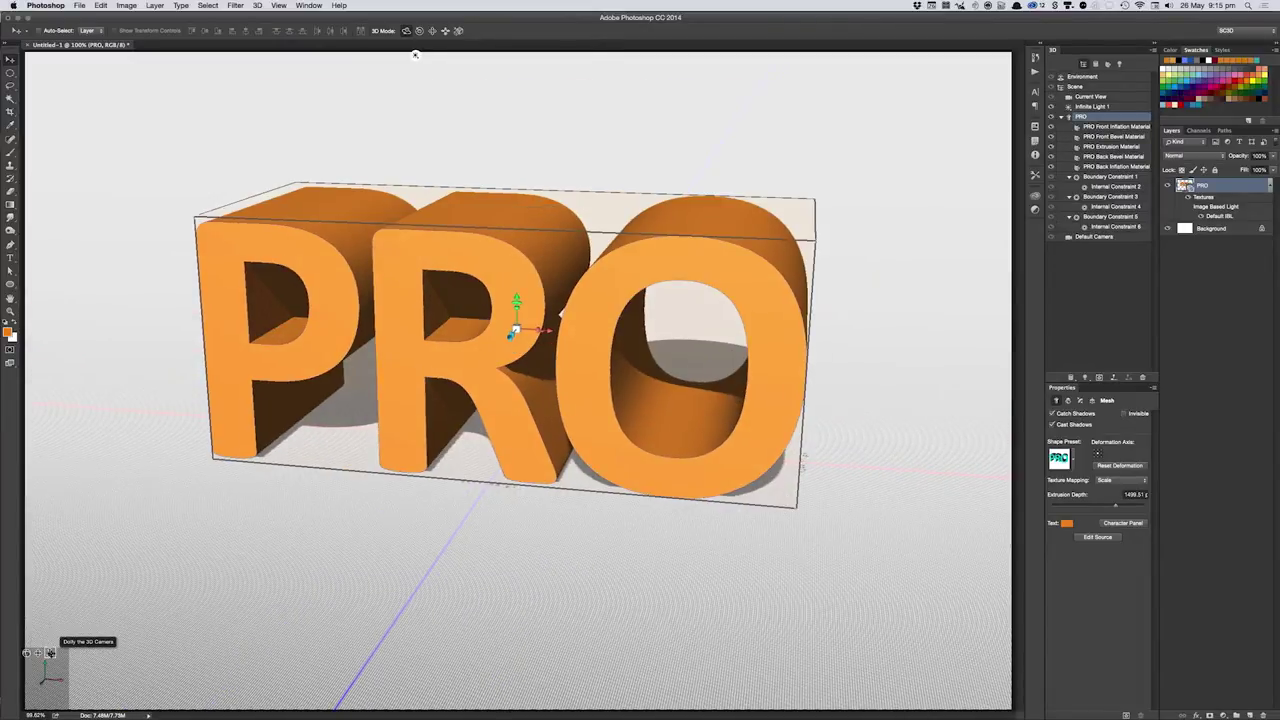
pyautogui.moveTo(50, 653); pyautogui.dragTo(49, 651)
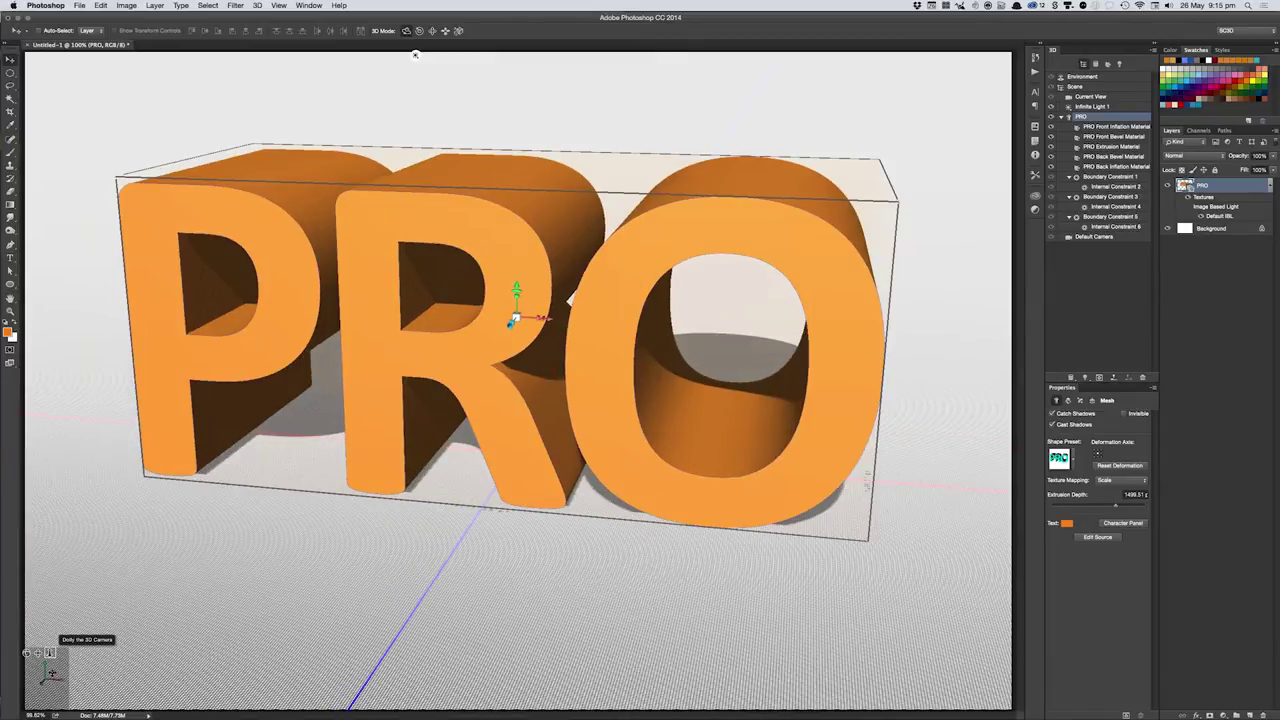
pyautogui.moveTo(415, 55); pyautogui.dragTo(415, 45)
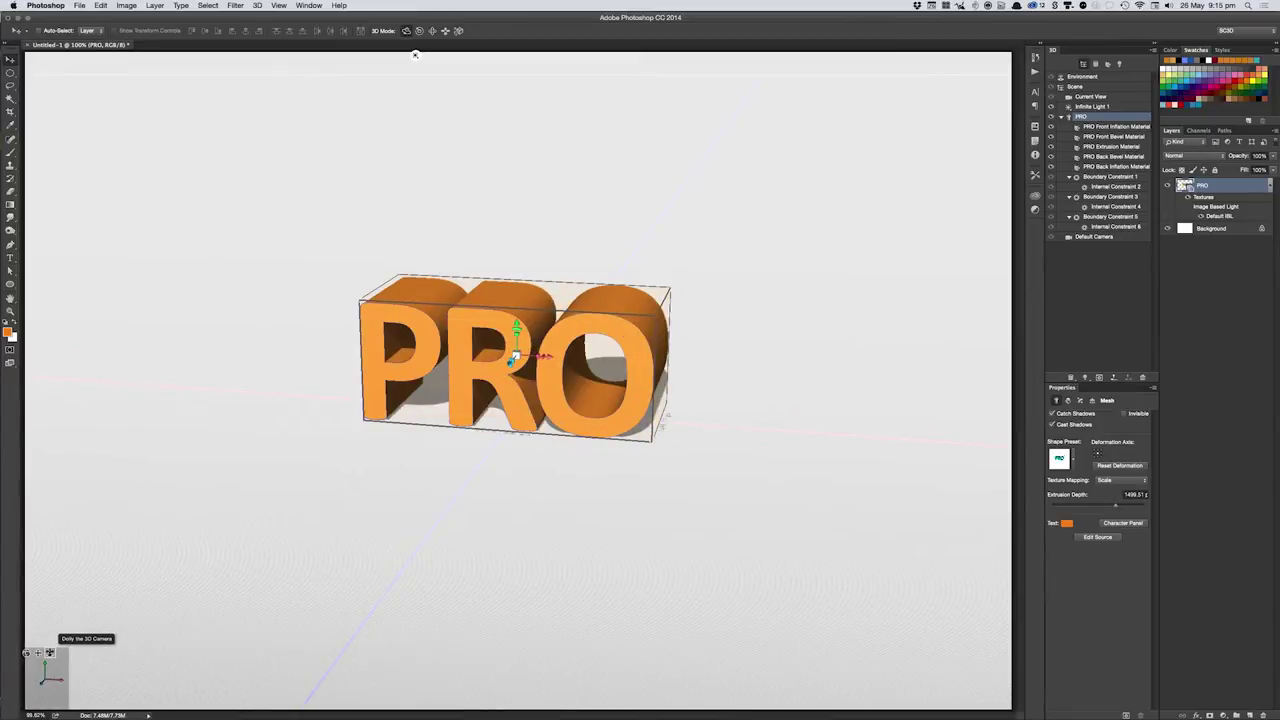
pyautogui.moveTo(50, 653); pyautogui.dragTo(979, 632)
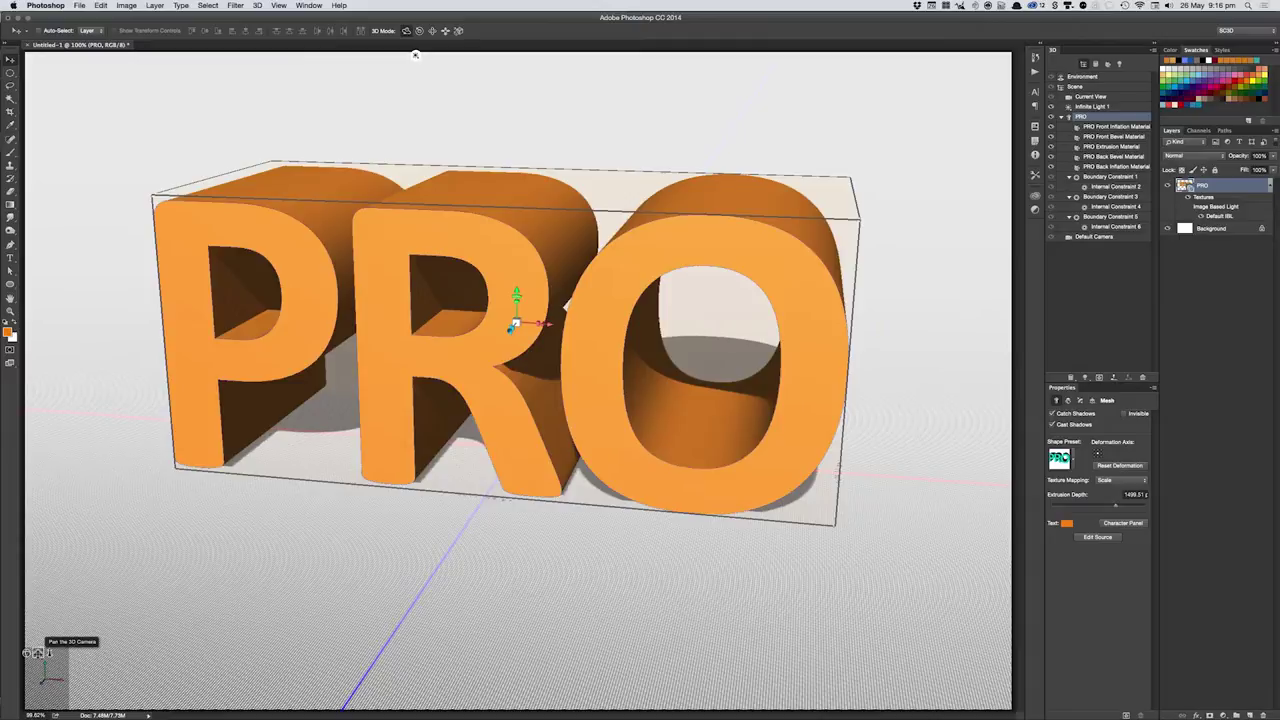
pyautogui.moveTo(38, 653)
pyautogui.mouseDown()
pyautogui.moveTo(48, 622)
pyautogui.moveTo(50, 656)
pyautogui.mouseUp()
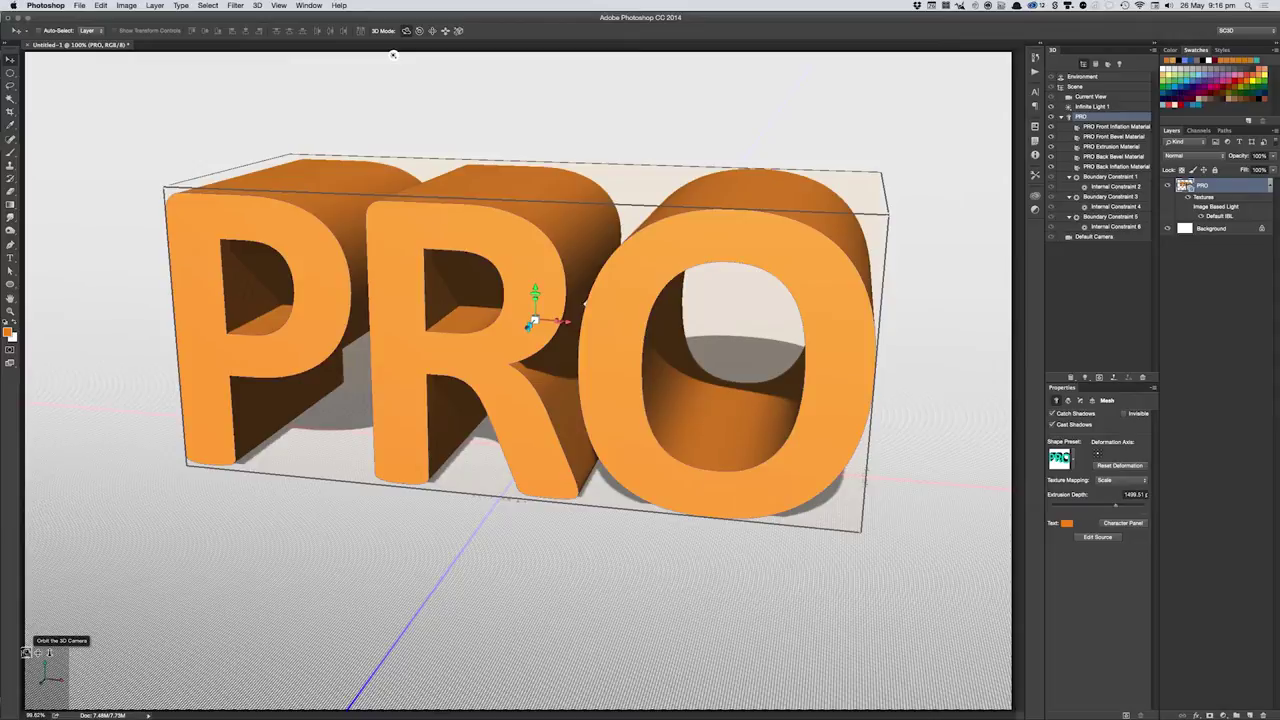
pyautogui.moveTo(393, 55)
pyautogui.mouseDown()
pyautogui.moveTo(711, 55)
pyautogui.moveTo(387, 55)
pyautogui.moveTo(408, 55)
pyautogui.mouseUp()
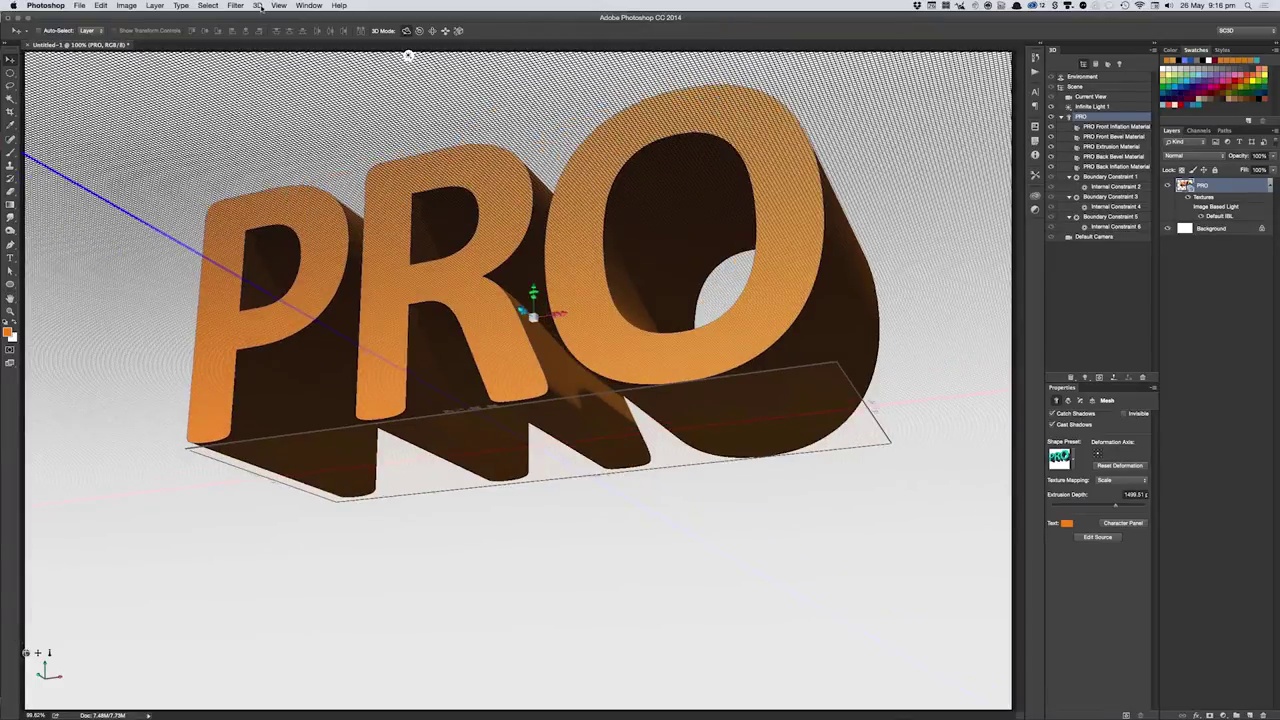
pyautogui.click(258, 7)
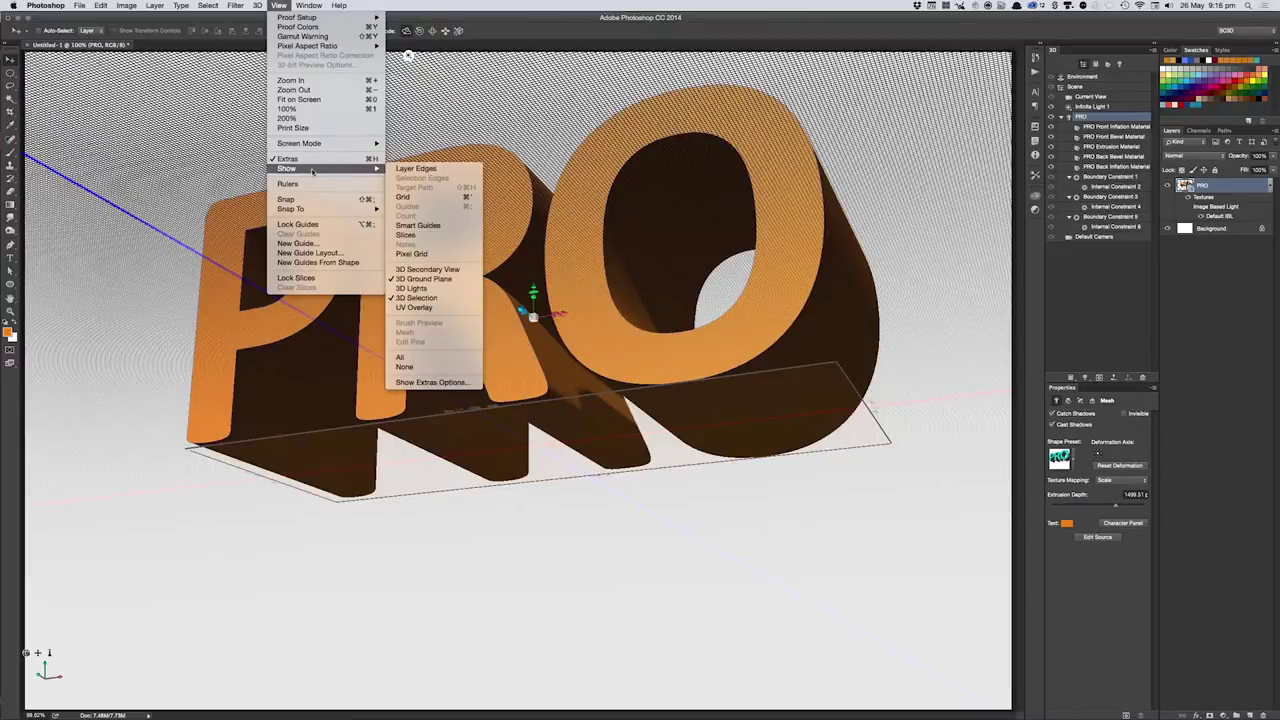
pyautogui.moveTo(287, 168)
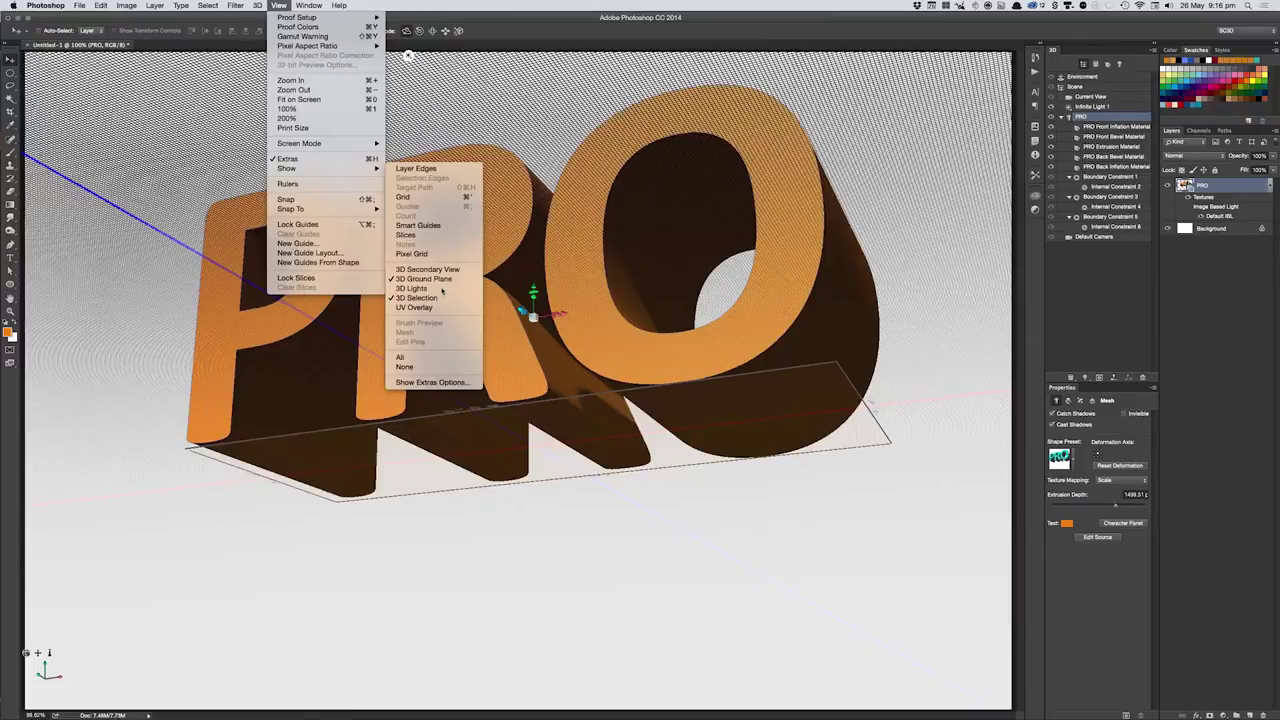
# - Show 3D Lights on canvas and orbit the camera close to a PRO letter's base
pyautogui.click(443, 291)
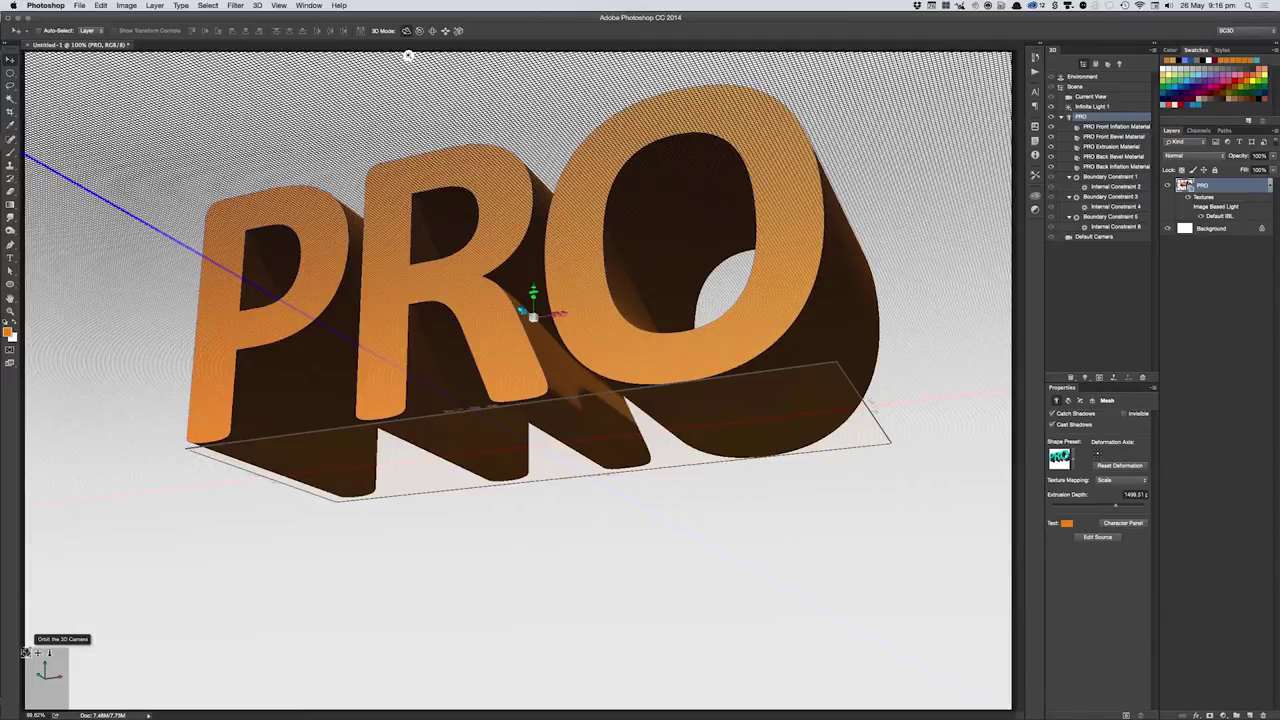
pyautogui.moveTo(408, 55)
pyautogui.mouseDown()
pyautogui.moveTo(935, 55)
pyautogui.moveTo(1010, 94)
pyautogui.mouseUp()
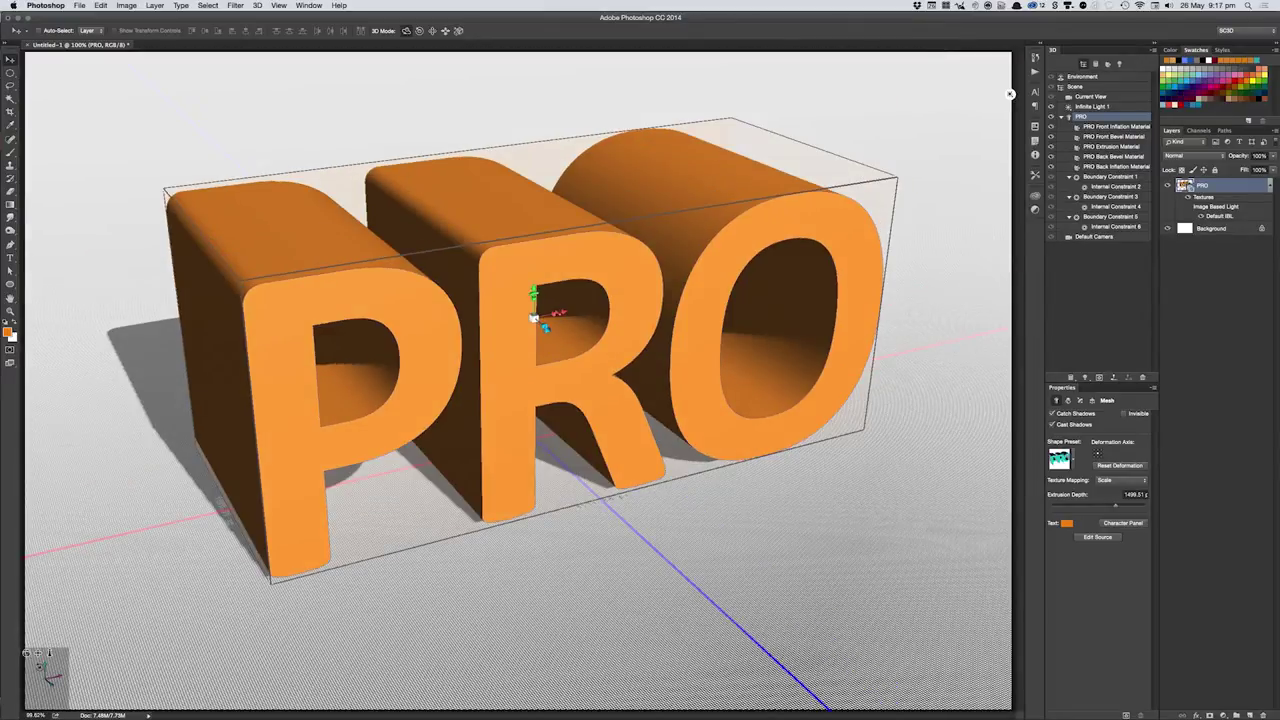
pyautogui.scroll(5, 309, 450)
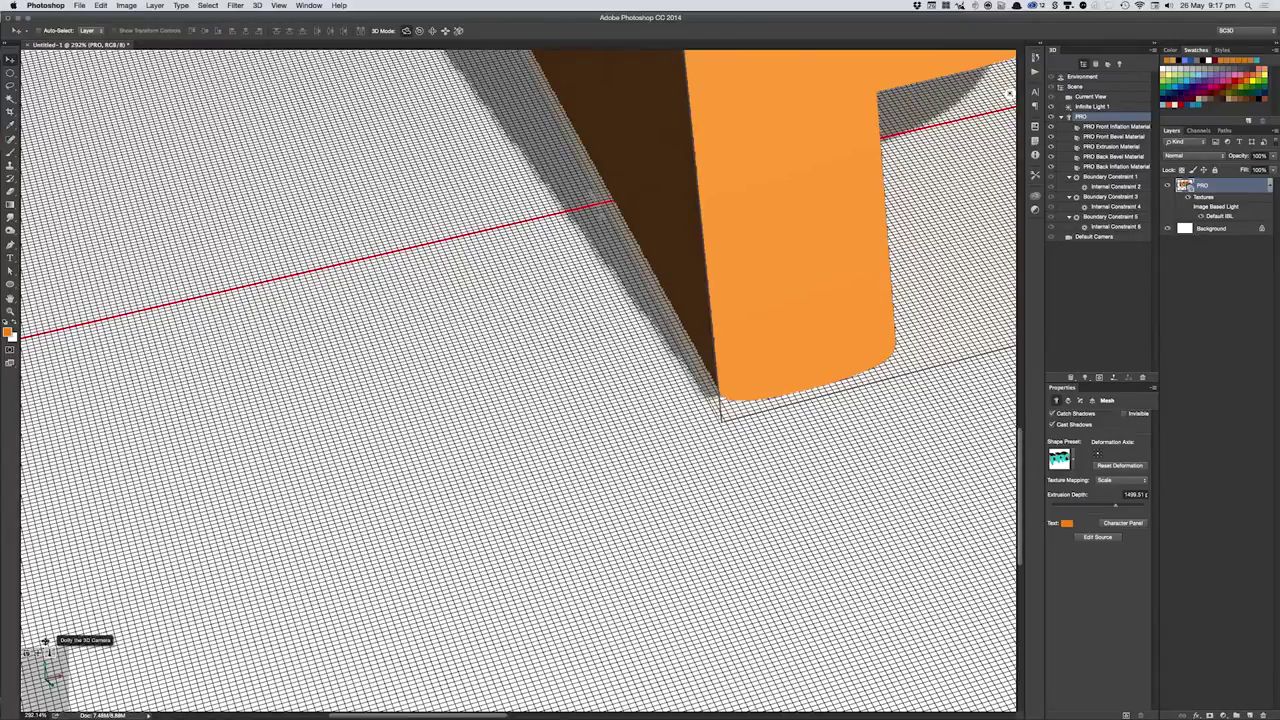
pyautogui.moveTo(44, 641); pyautogui.dragTo(172, 468)
pyautogui.press('super+1')
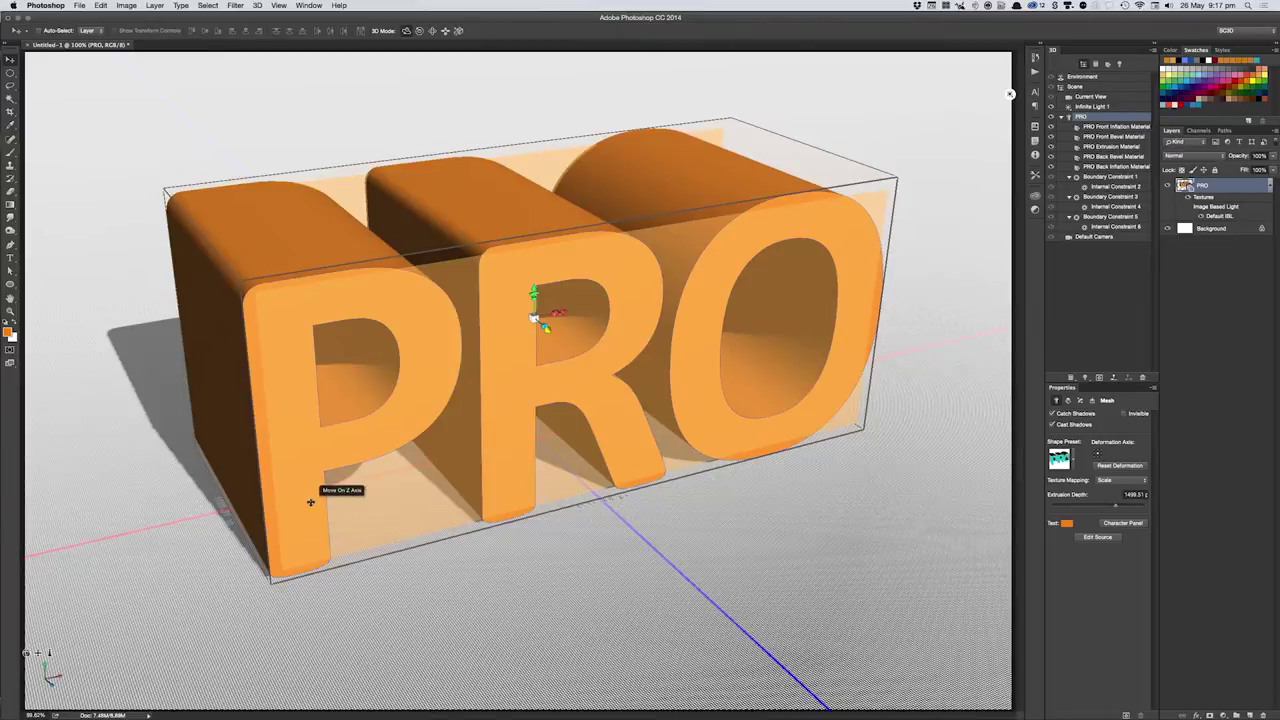
pyautogui.click(1117, 127)
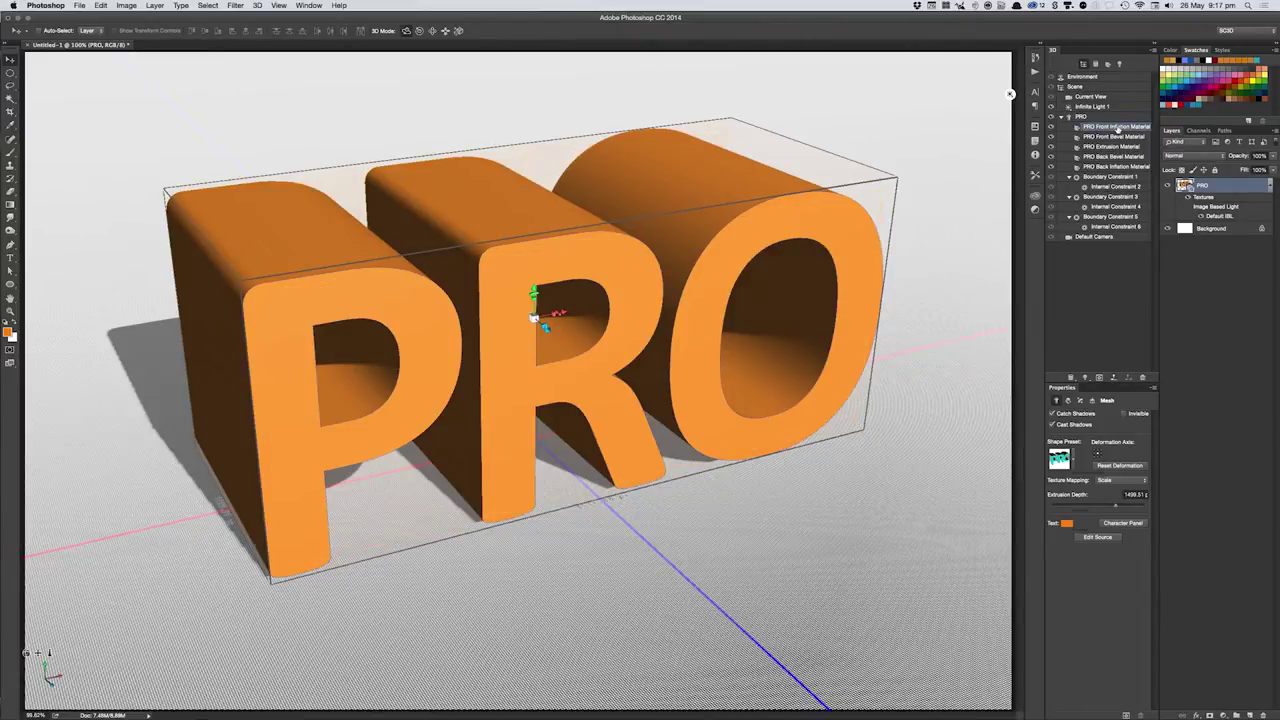
# - Set the Diffuse colour of all five PRO materials to green (H 161), then reselect the mesh
pyautogui.keyDown('shift'); pyautogui.click(1117, 166); pyautogui.keyUp('shift')
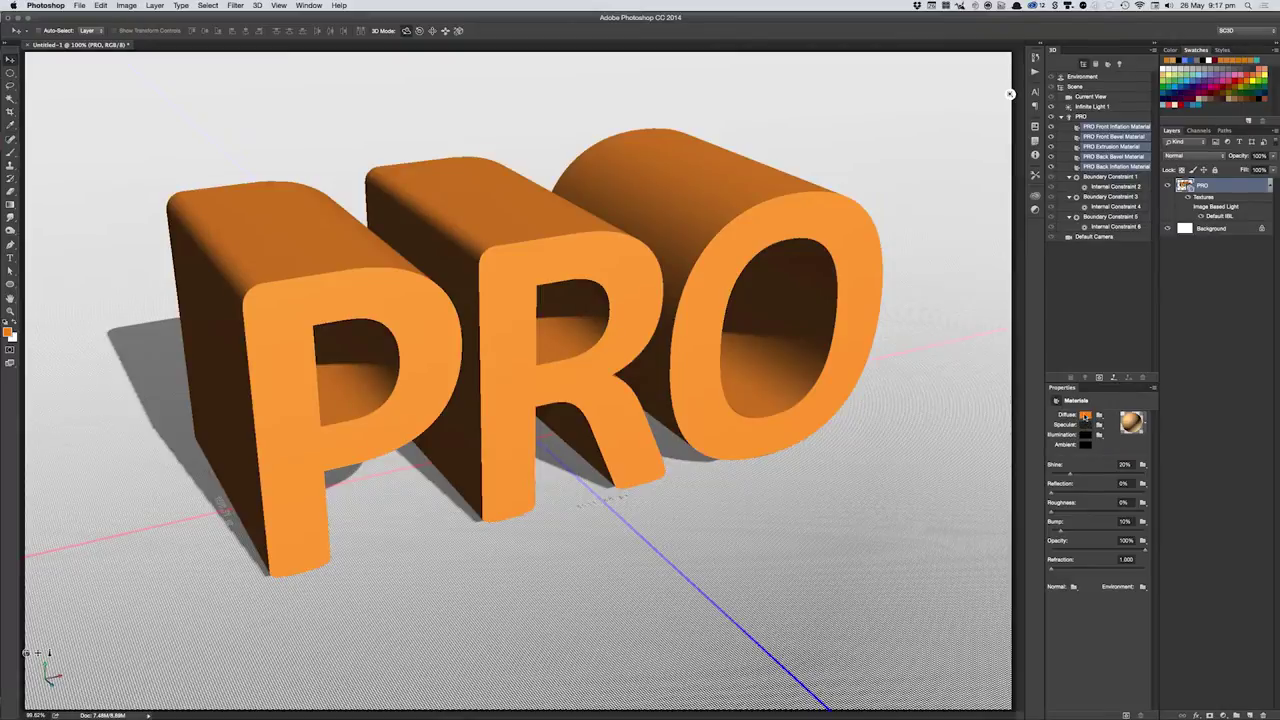
pyautogui.click(1086, 414)
pyautogui.click(1016, 358)
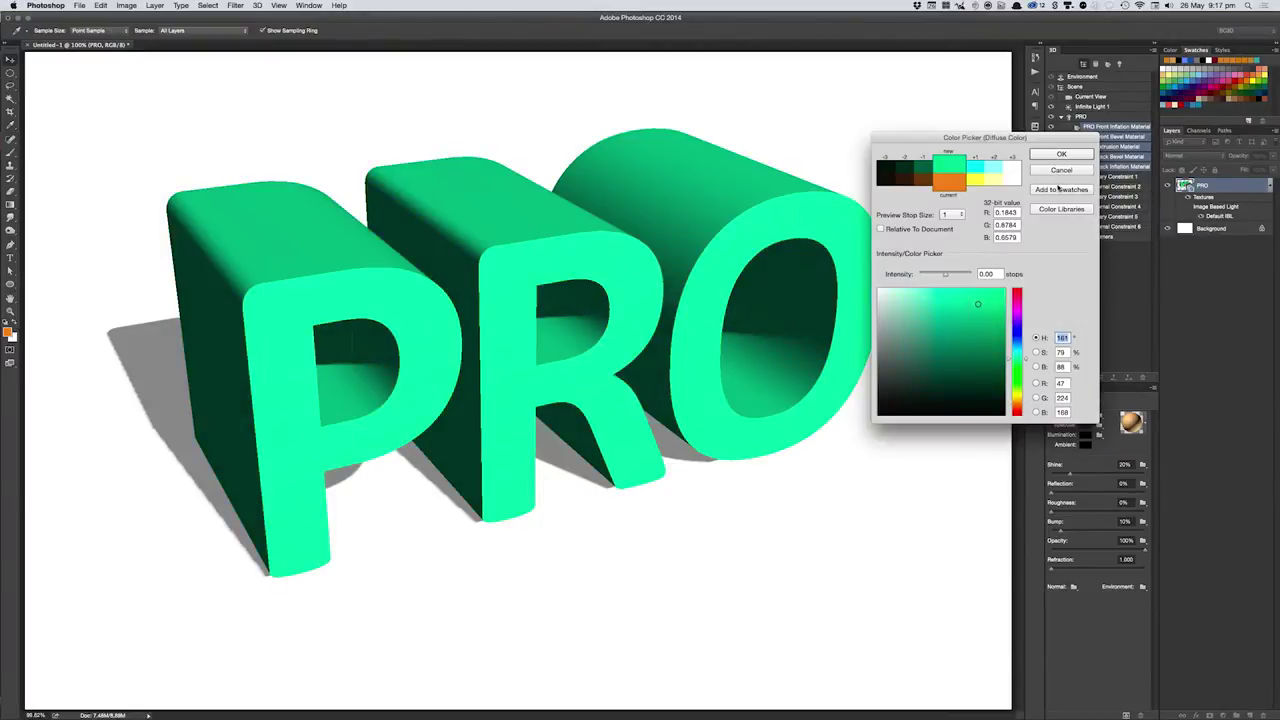
pyautogui.press('Return')
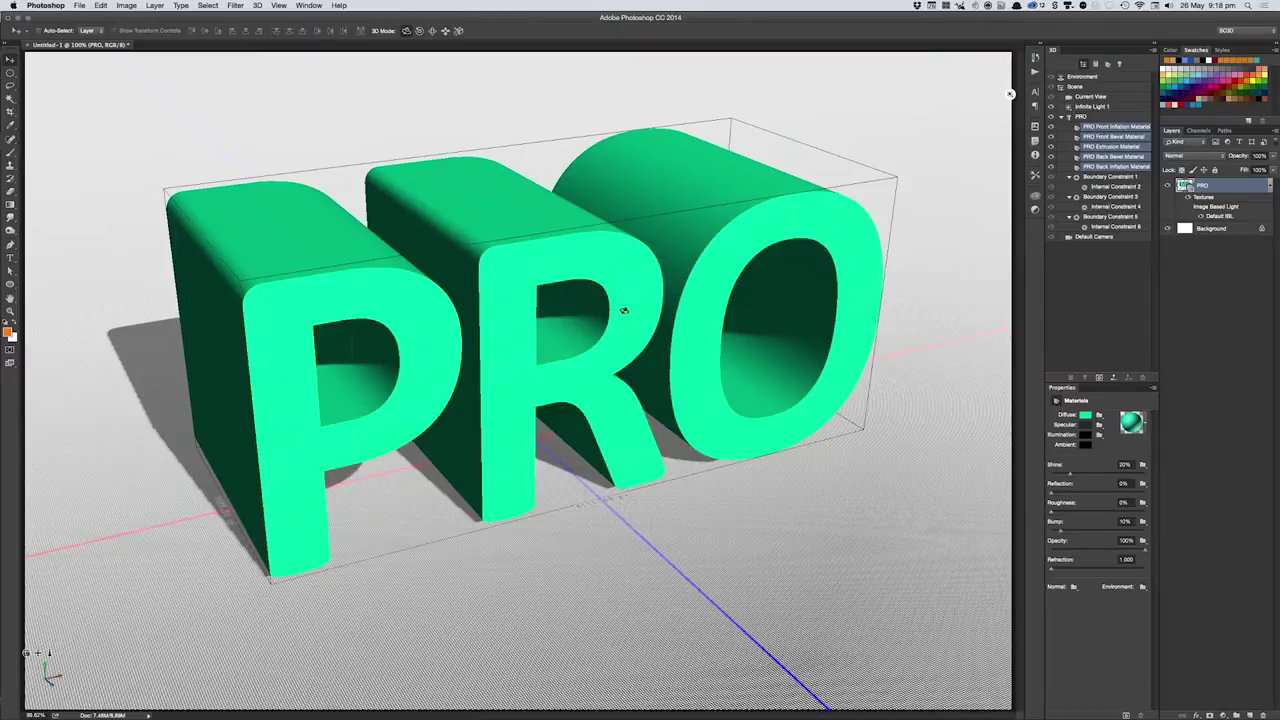
pyautogui.click(623, 311)
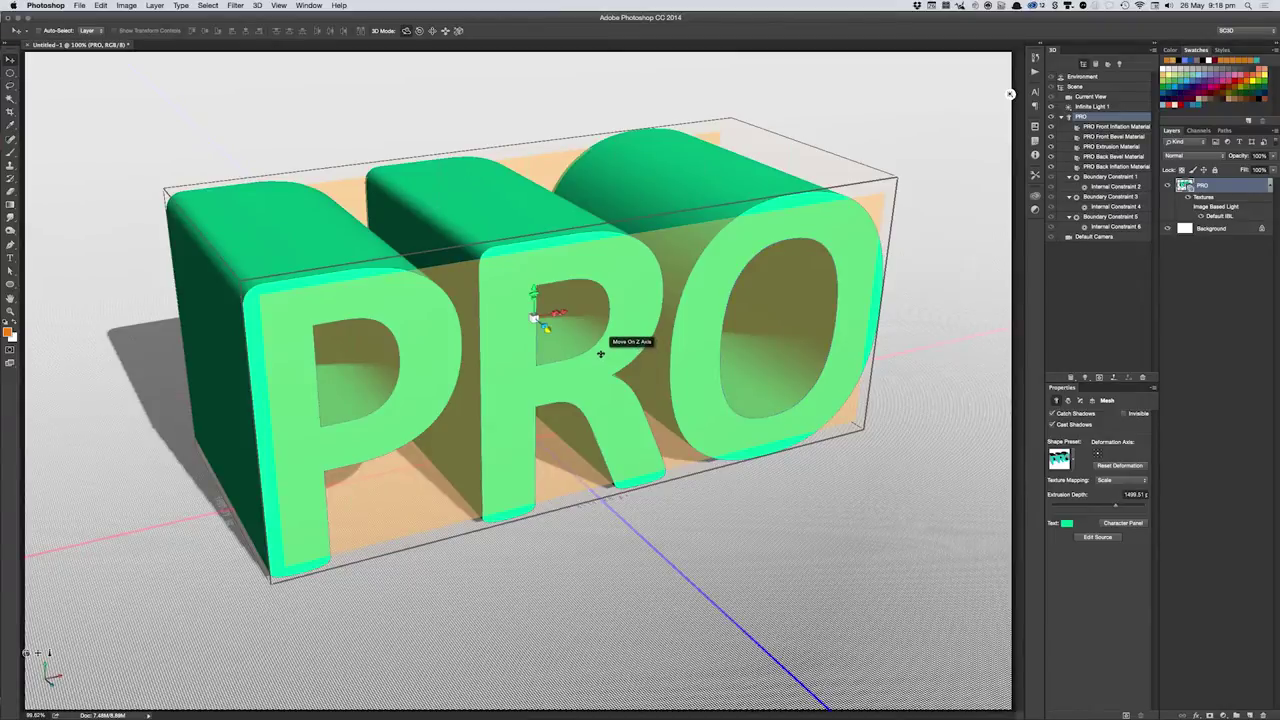
pyautogui.moveTo(600, 353); pyautogui.dragTo(602, 355)
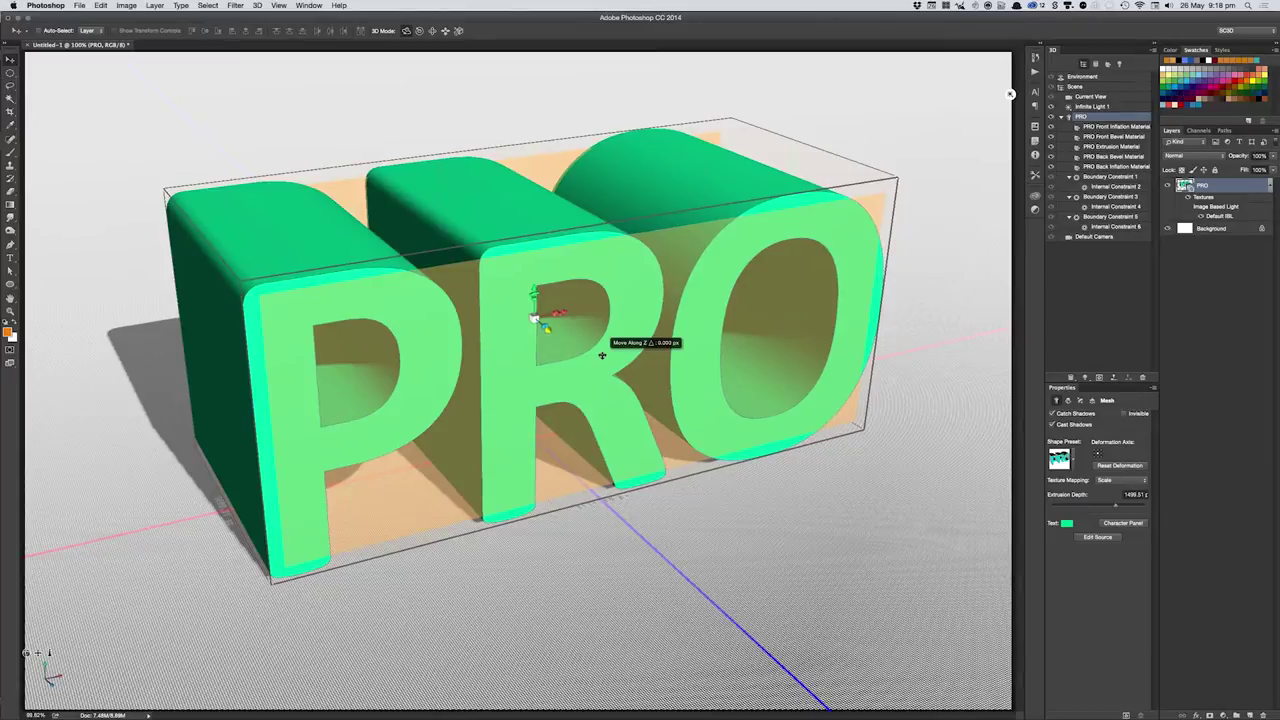
# - Push the PRO mesh back in depth along the Z axis
pyautogui.moveTo(602, 355); pyautogui.dragTo(609, 362)
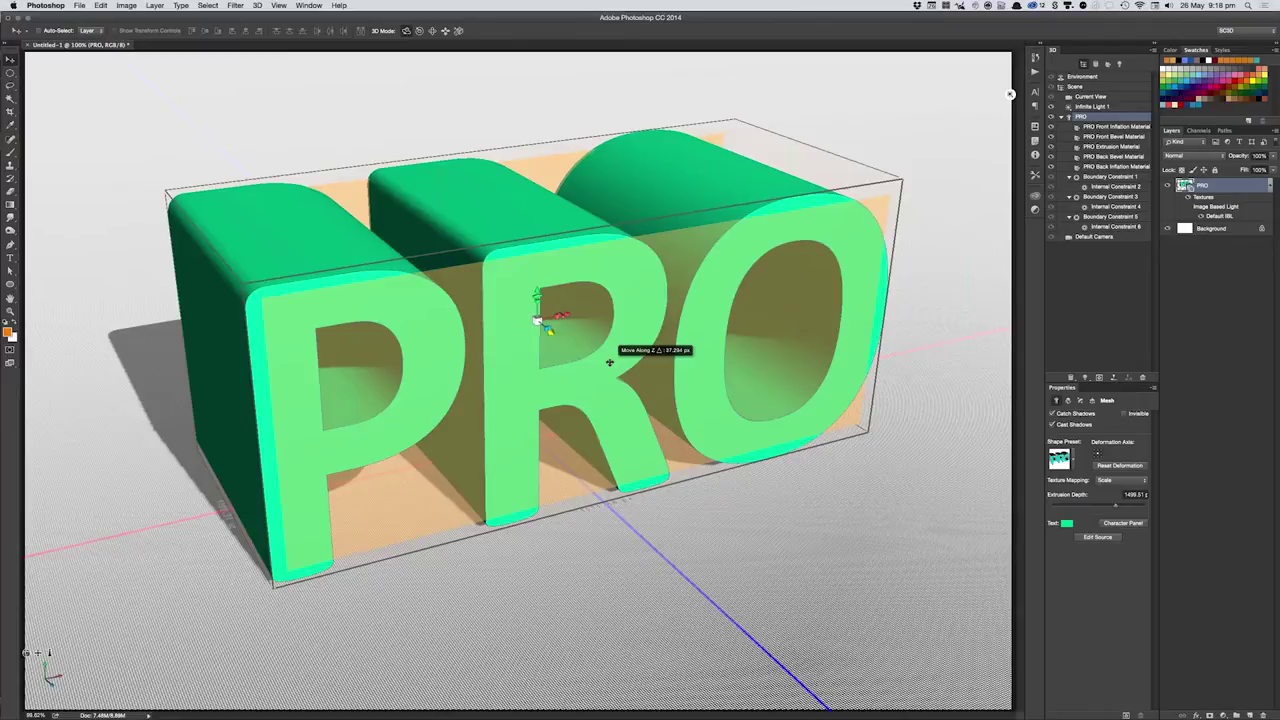
pyautogui.moveTo(609, 362)
pyautogui.mouseDown()
pyautogui.moveTo(414, 320)
pyautogui.moveTo(469, 300)
pyautogui.moveTo(862, 575)
pyautogui.mouseUp()
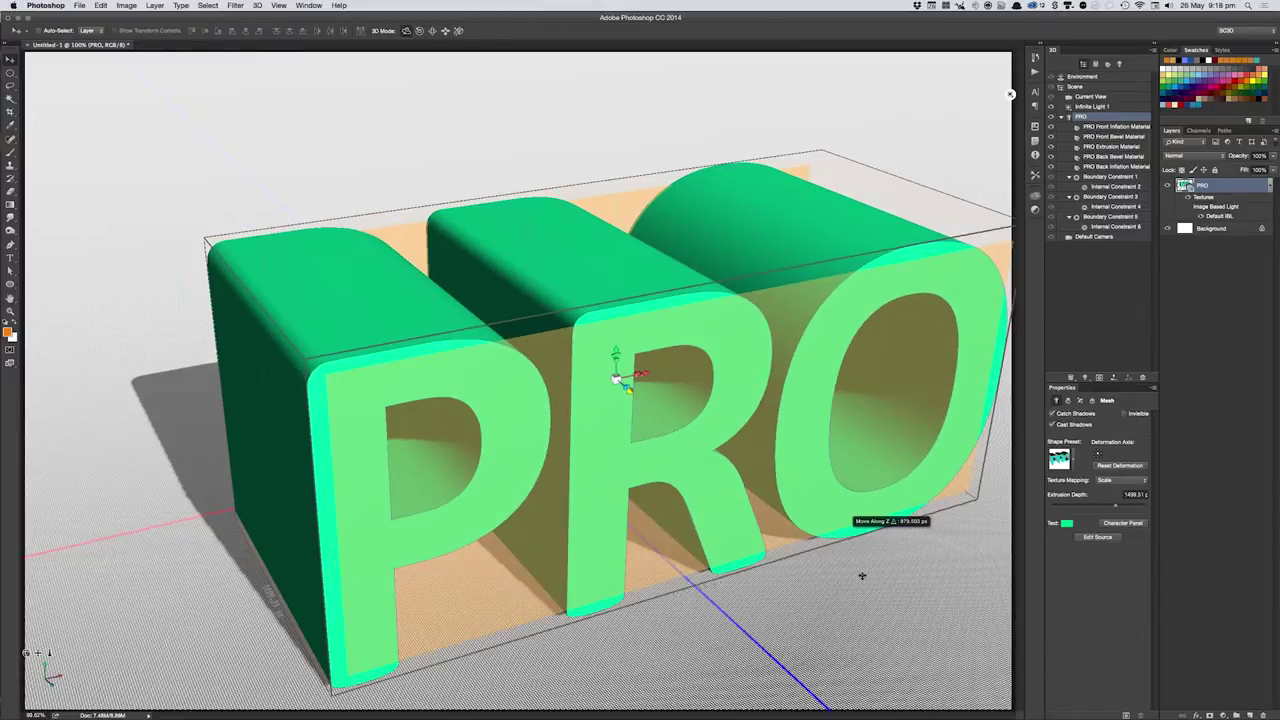
pyautogui.moveTo(862, 575); pyautogui.dragTo(693, 255)
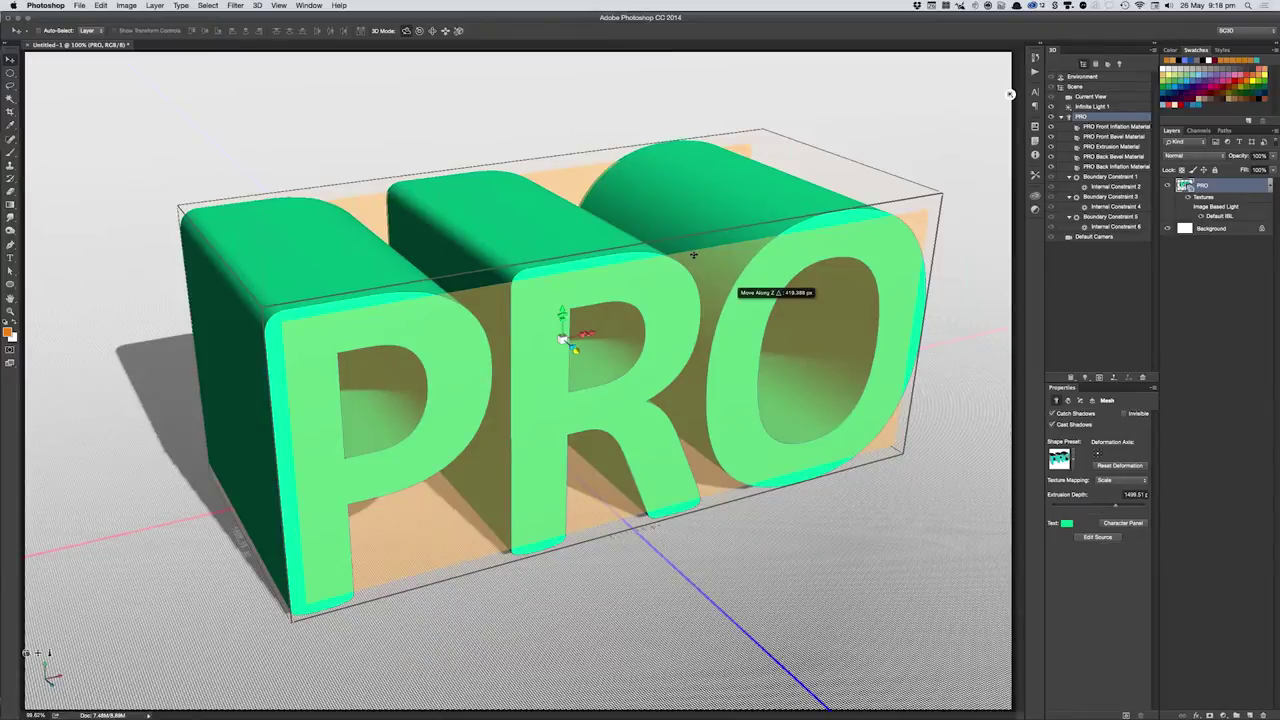
pyautogui.moveTo(693, 255)
pyautogui.mouseDown()
pyautogui.moveTo(624, 91)
pyautogui.moveTo(562, 471)
pyautogui.mouseUp()
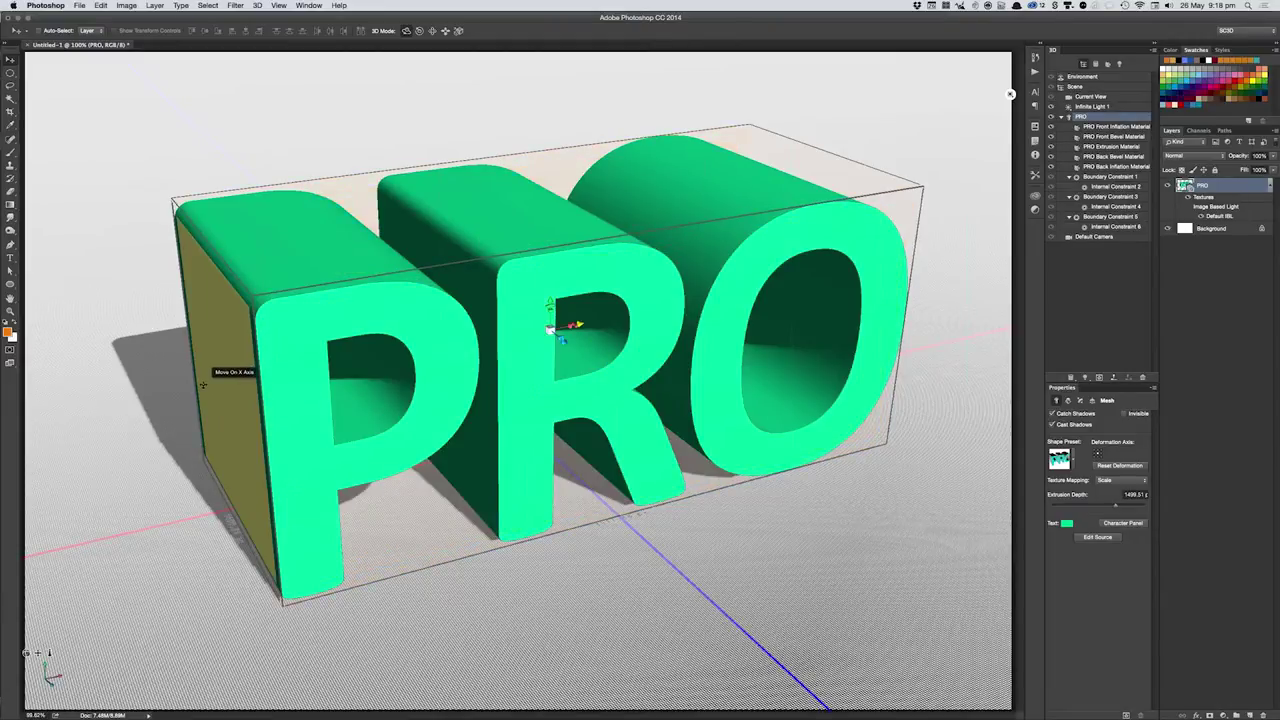
# - Shift the PRO text slightly left along X and fine-tune its height along Y
pyautogui.moveTo(212, 395); pyautogui.dragTo(218, 401)
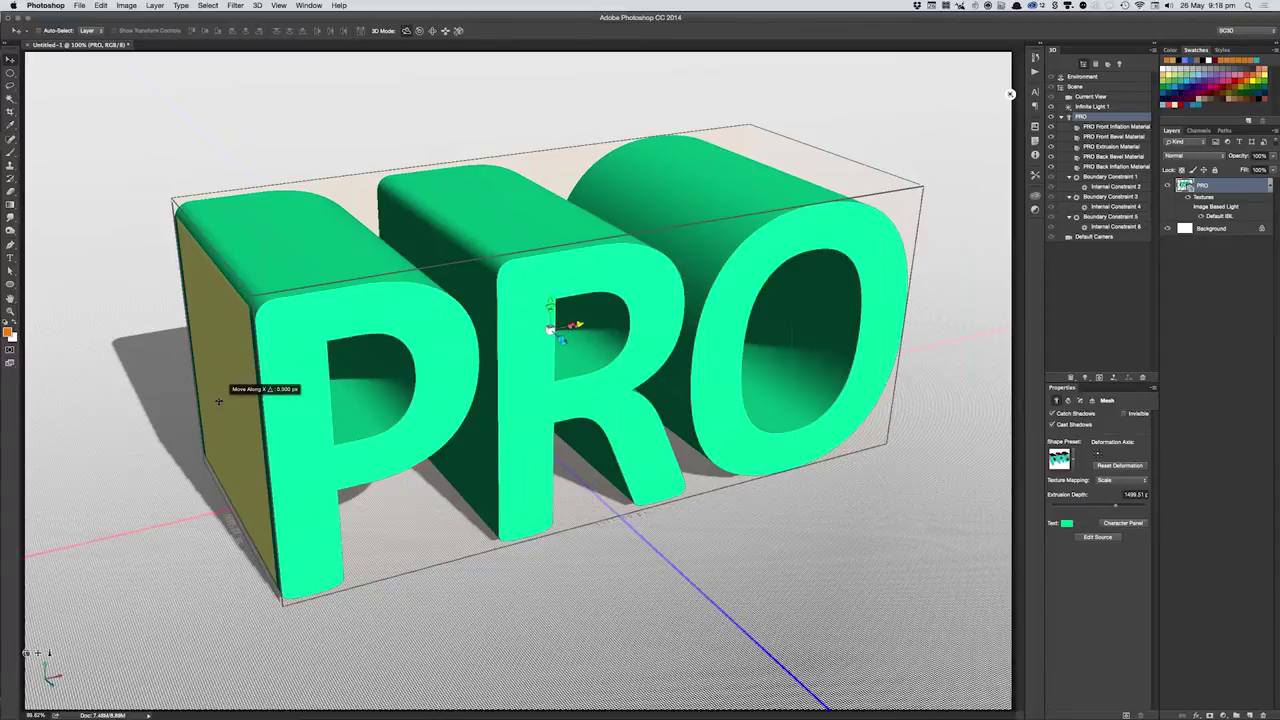
pyautogui.moveTo(218, 401)
pyautogui.mouseDown()
pyautogui.moveTo(638, 292)
pyautogui.moveTo(562, 379)
pyautogui.moveTo(151, 554)
pyautogui.moveTo(502, 161)
pyautogui.moveTo(542, 321)
pyautogui.mouseUp()
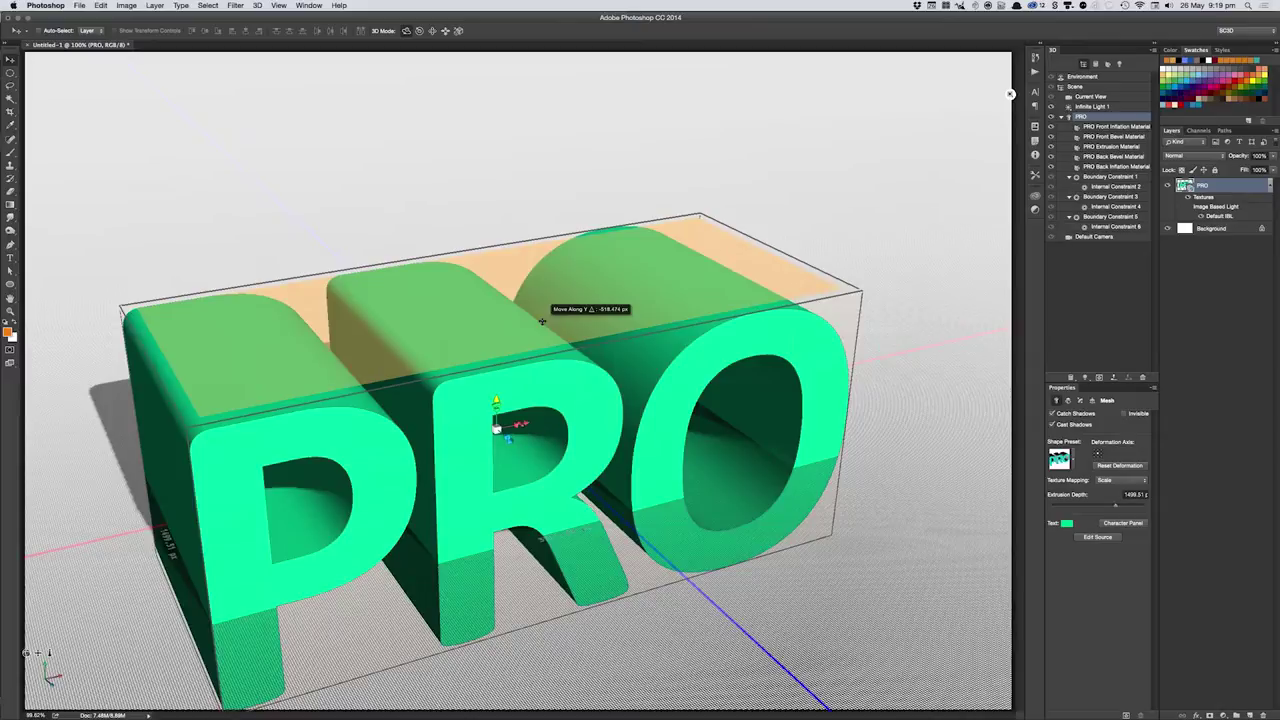
pyautogui.moveTo(542, 321)
pyautogui.mouseDown()
pyautogui.moveTo(542, 294)
pyautogui.moveTo(566, 277)
pyautogui.mouseUp()
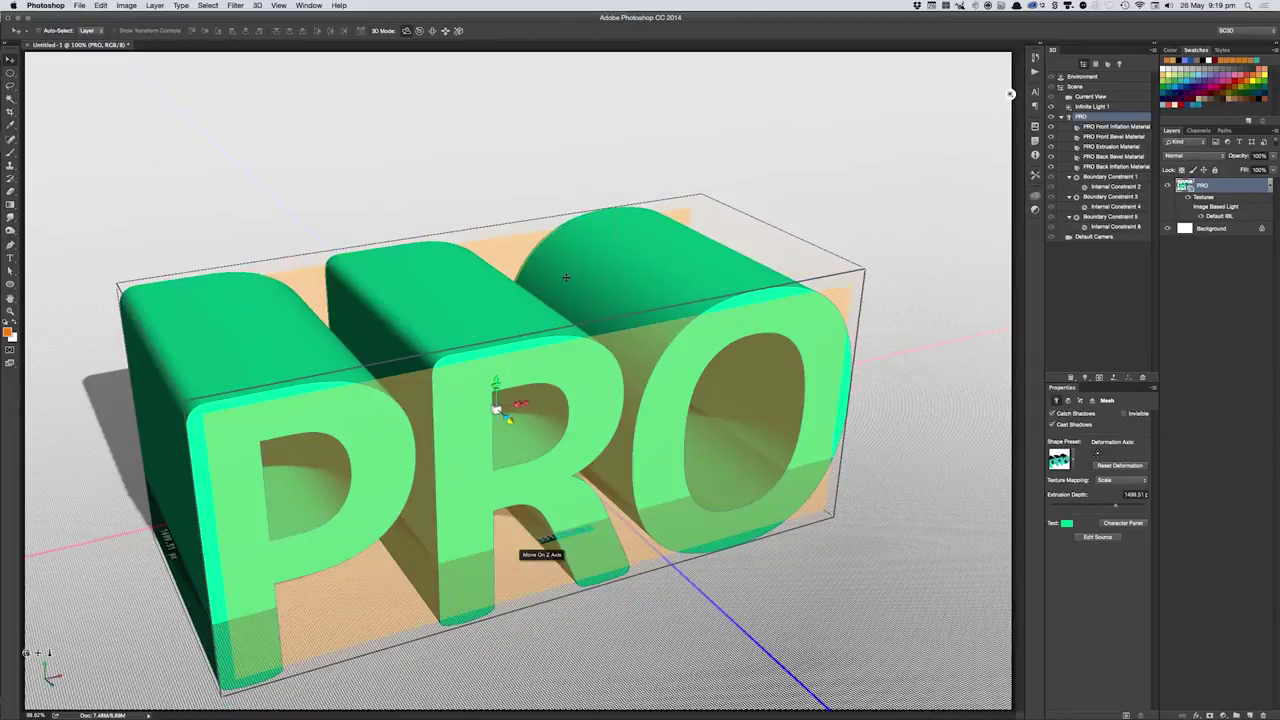
pyautogui.moveTo(566, 277)
pyautogui.mouseDown()
pyautogui.moveTo(465, 286)
pyautogui.moveTo(451, 202)
pyautogui.moveTo(456, 235)
pyautogui.mouseUp()
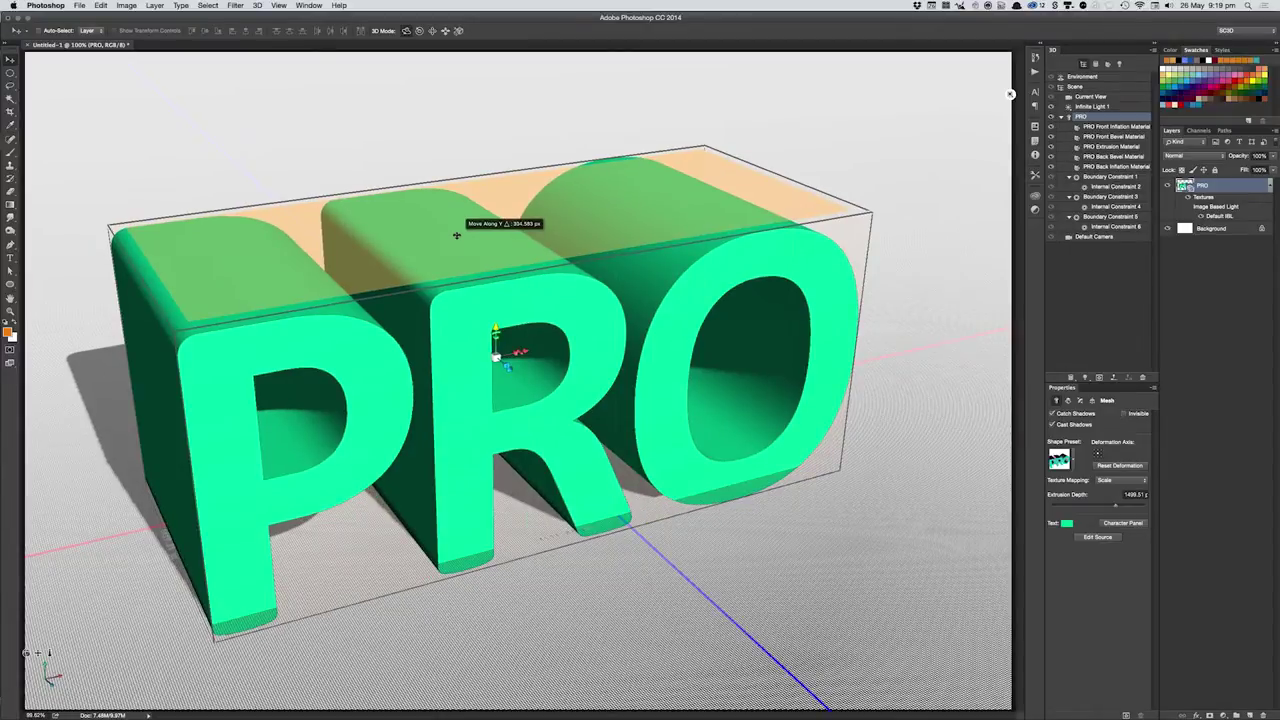
pyautogui.moveTo(456, 235); pyautogui.dragTo(450, 216)
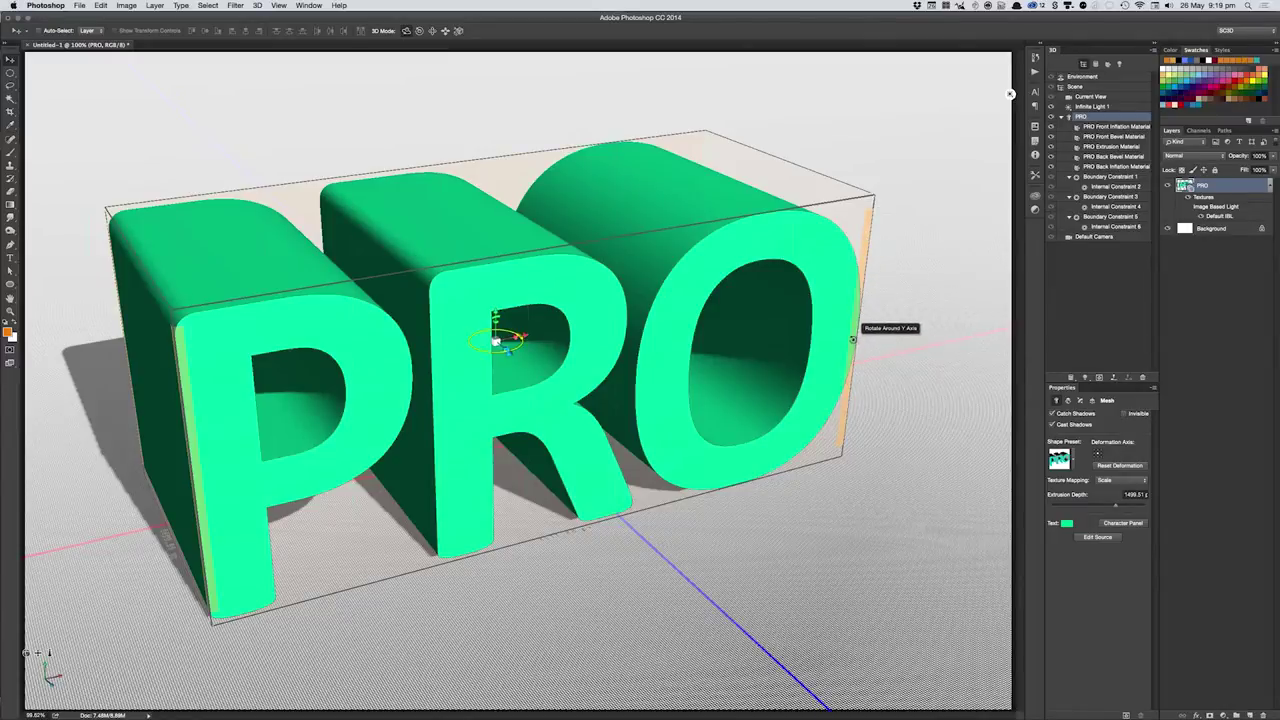
# - Rotate the PRO mesh around its Y, X and Z axes, tipping its tops toward the viewer
pyautogui.moveTo(854, 340); pyautogui.dragTo(855, 341)
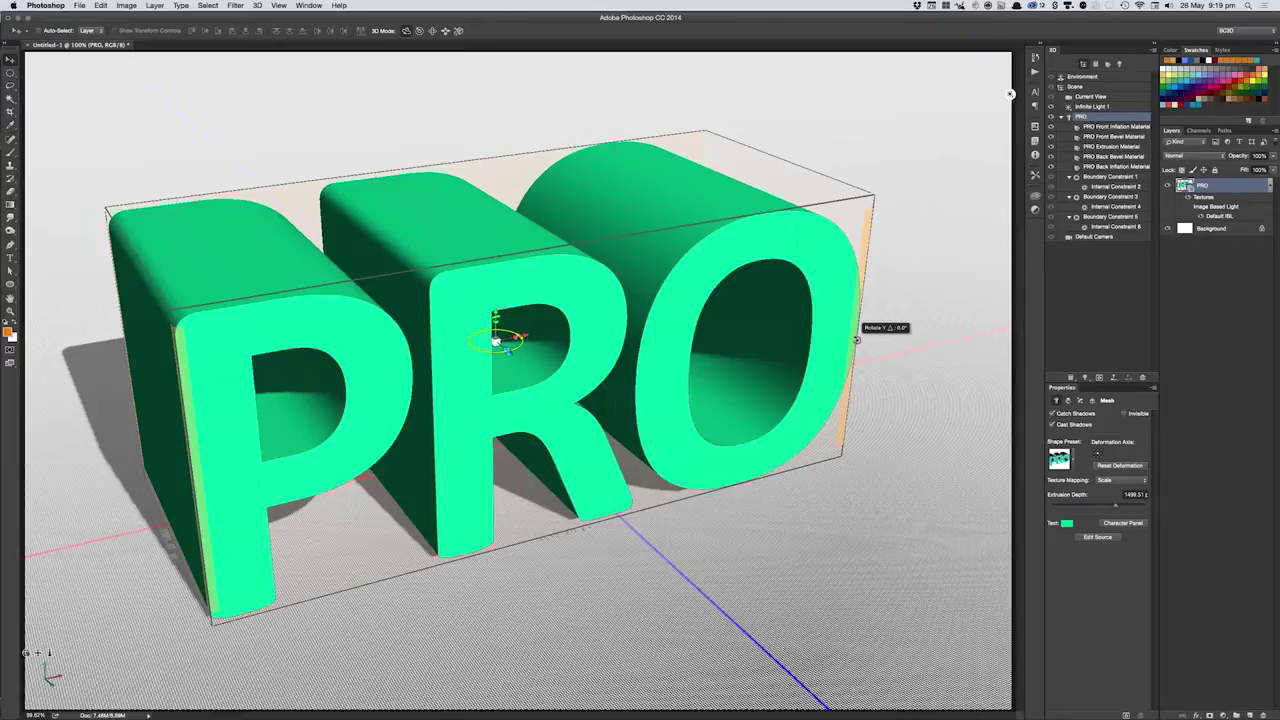
pyautogui.moveTo(856, 340)
pyautogui.mouseDown()
pyautogui.moveTo(686, 391)
pyautogui.moveTo(834, 171)
pyautogui.moveTo(851, 270)
pyautogui.mouseUp()
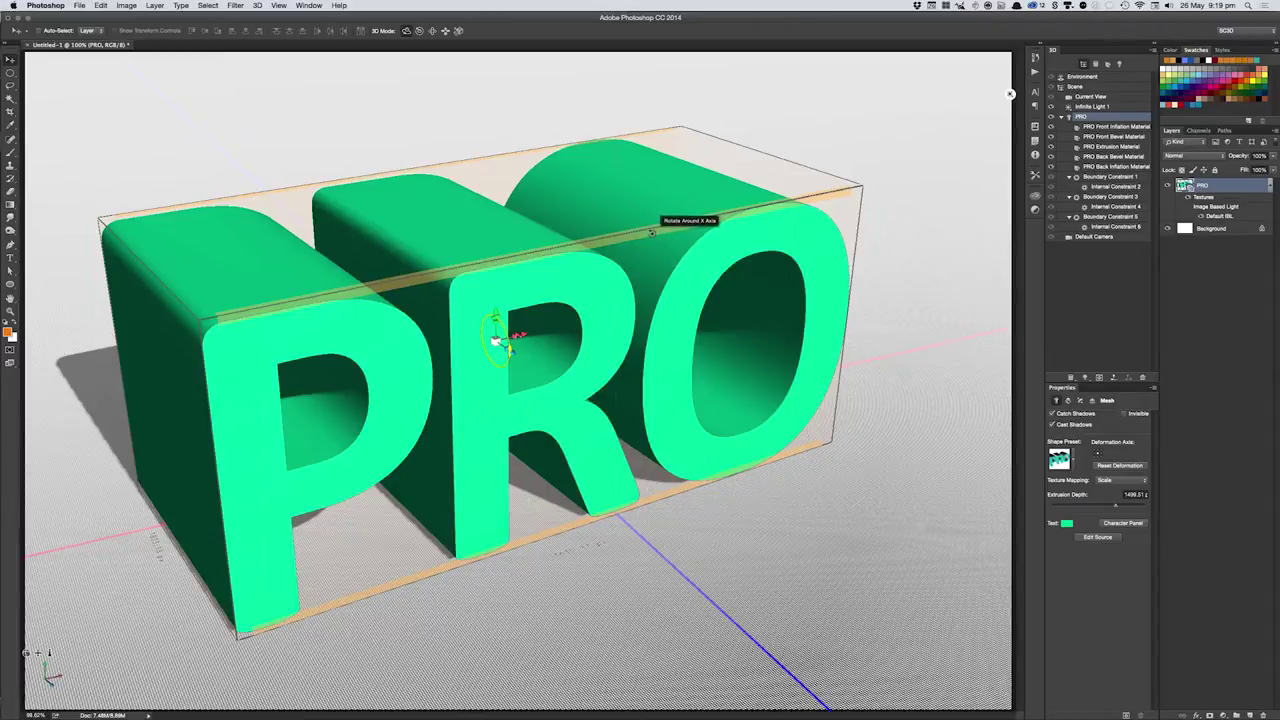
pyautogui.moveTo(651, 231); pyautogui.dragTo(648, 224)
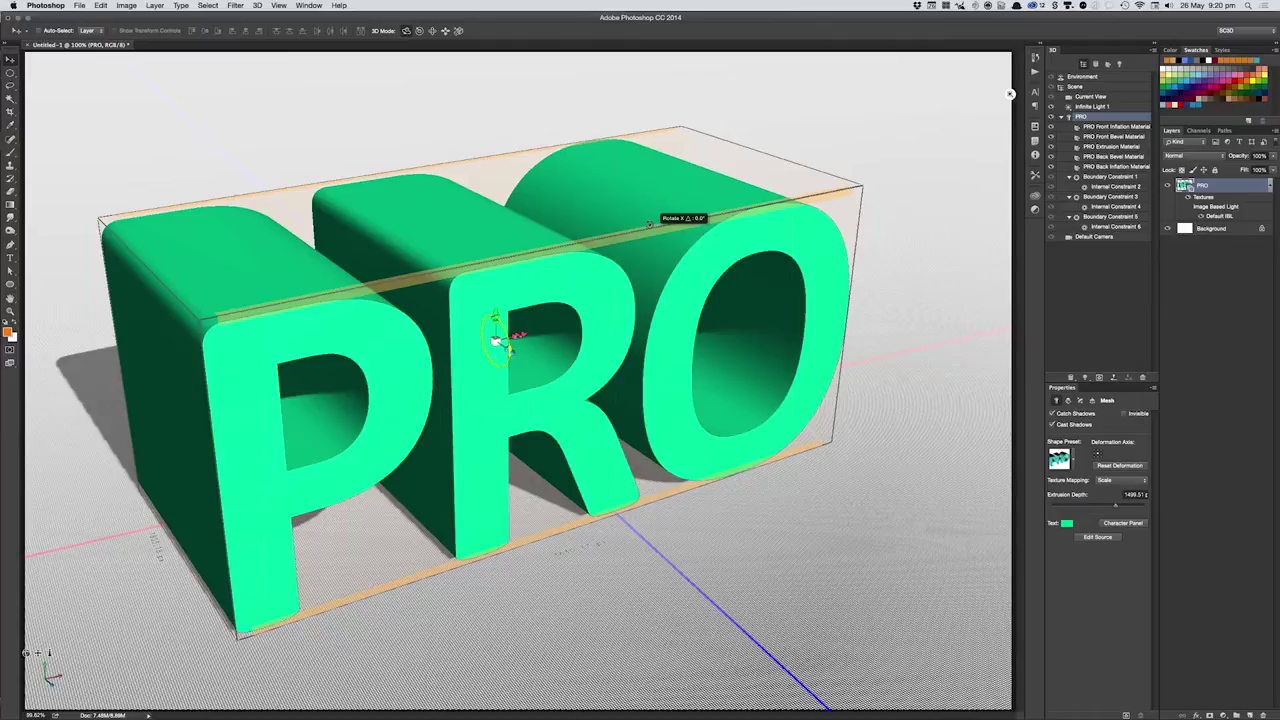
pyautogui.moveTo(648, 225)
pyautogui.mouseDown()
pyautogui.moveTo(661, 289)
pyautogui.moveTo(650, 225)
pyautogui.mouseUp()
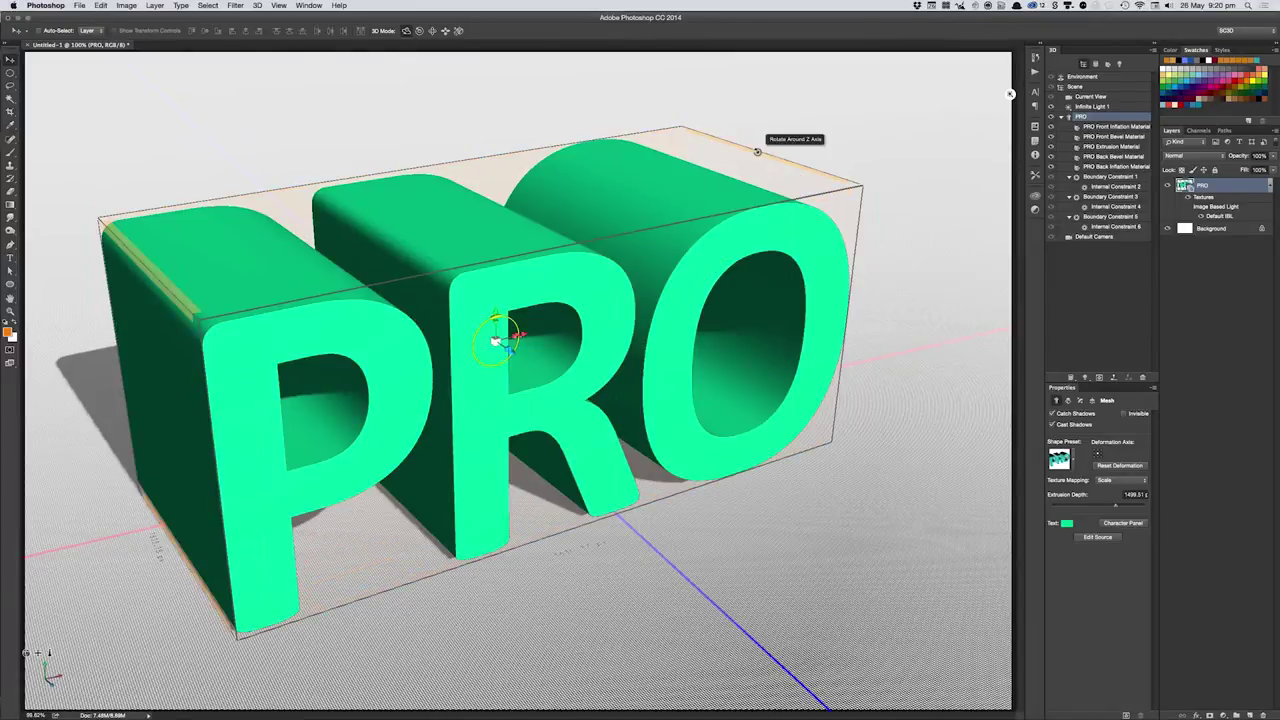
pyautogui.moveTo(756, 151)
pyautogui.mouseDown()
pyautogui.moveTo(759, 130)
pyautogui.moveTo(703, 171)
pyautogui.moveTo(761, 149)
pyautogui.moveTo(746, 145)
pyautogui.mouseUp()
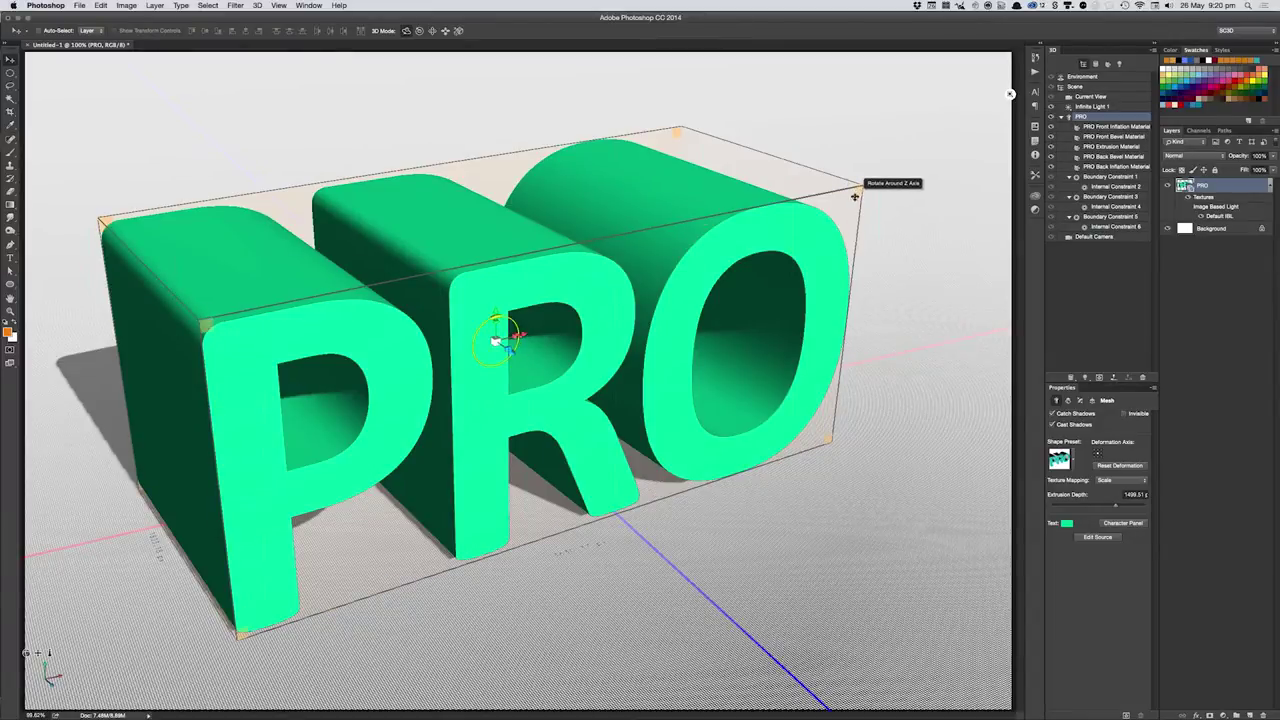
pyautogui.moveTo(854, 196); pyautogui.dragTo(861, 187)
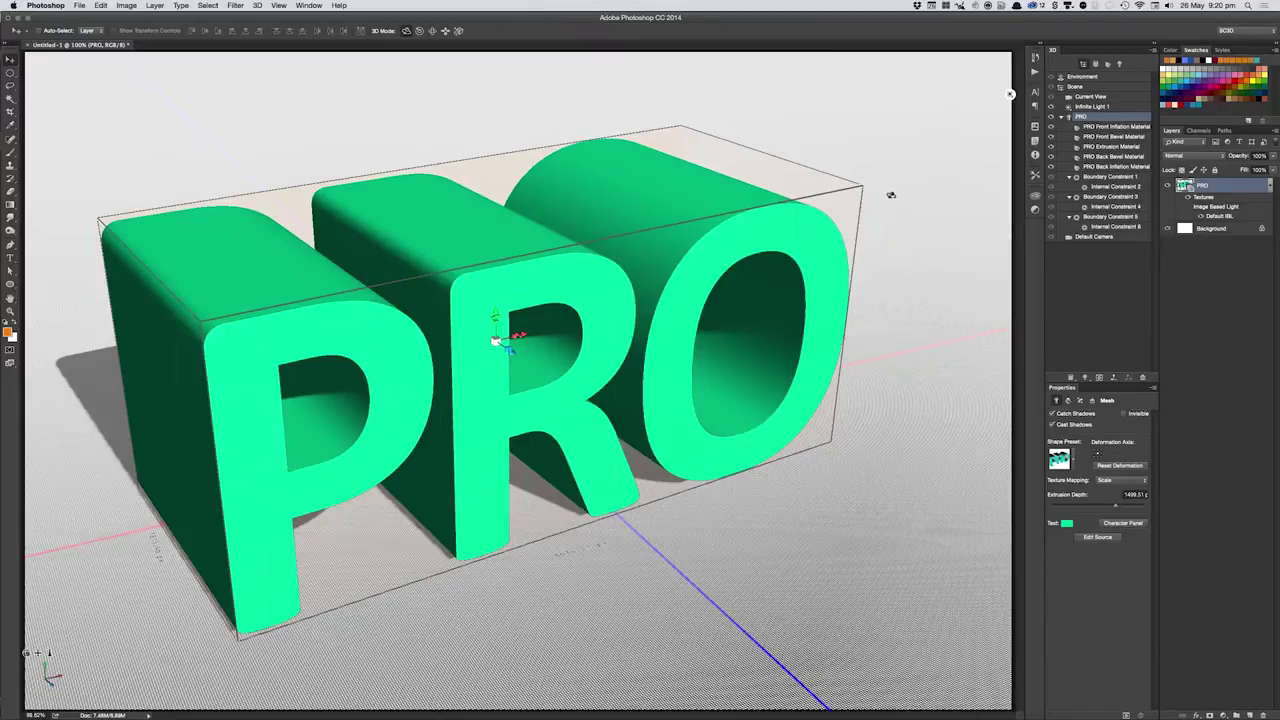
pyautogui.moveTo(891, 195)
pyautogui.mouseDown()
pyautogui.moveTo(776, 196)
pyautogui.moveTo(793, 277)
pyautogui.moveTo(842, 52)
pyautogui.moveTo(897, 201)
pyautogui.mouseUp()
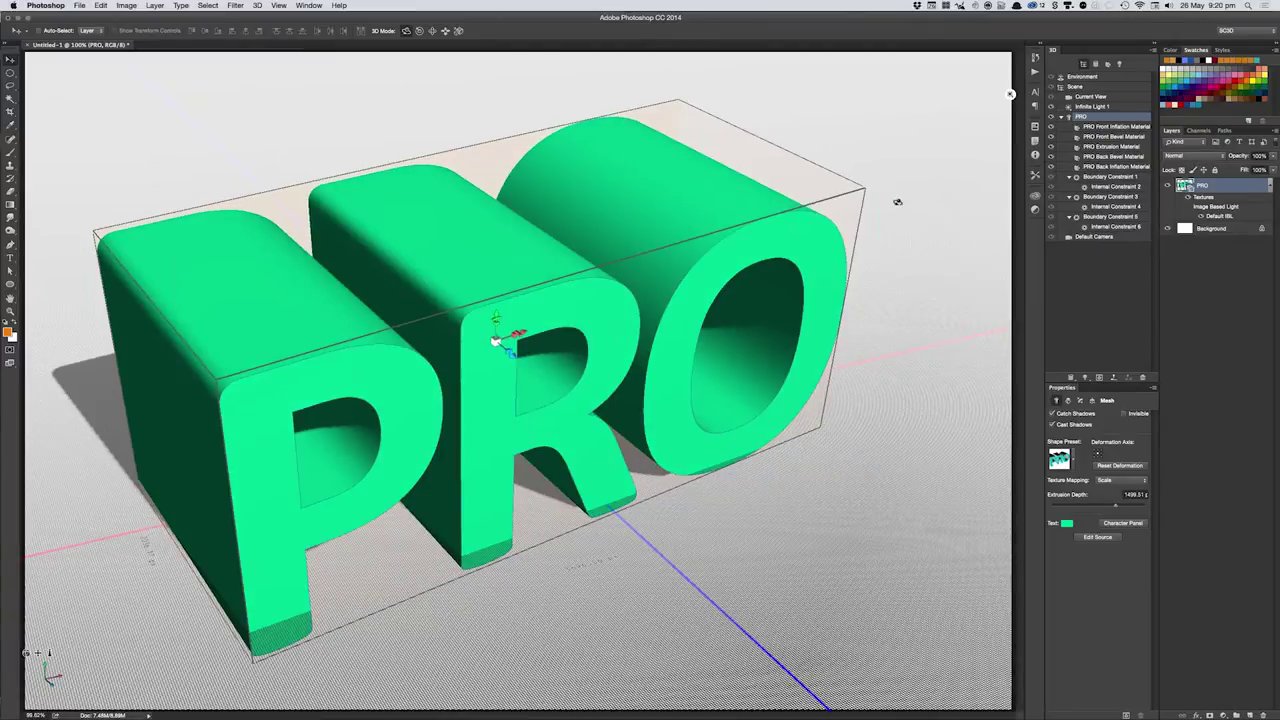
# - Undo the PRO rotation and orbit the camera to a near front-on view of the upright letters
pyautogui.hotkey('ctrl', 'z')
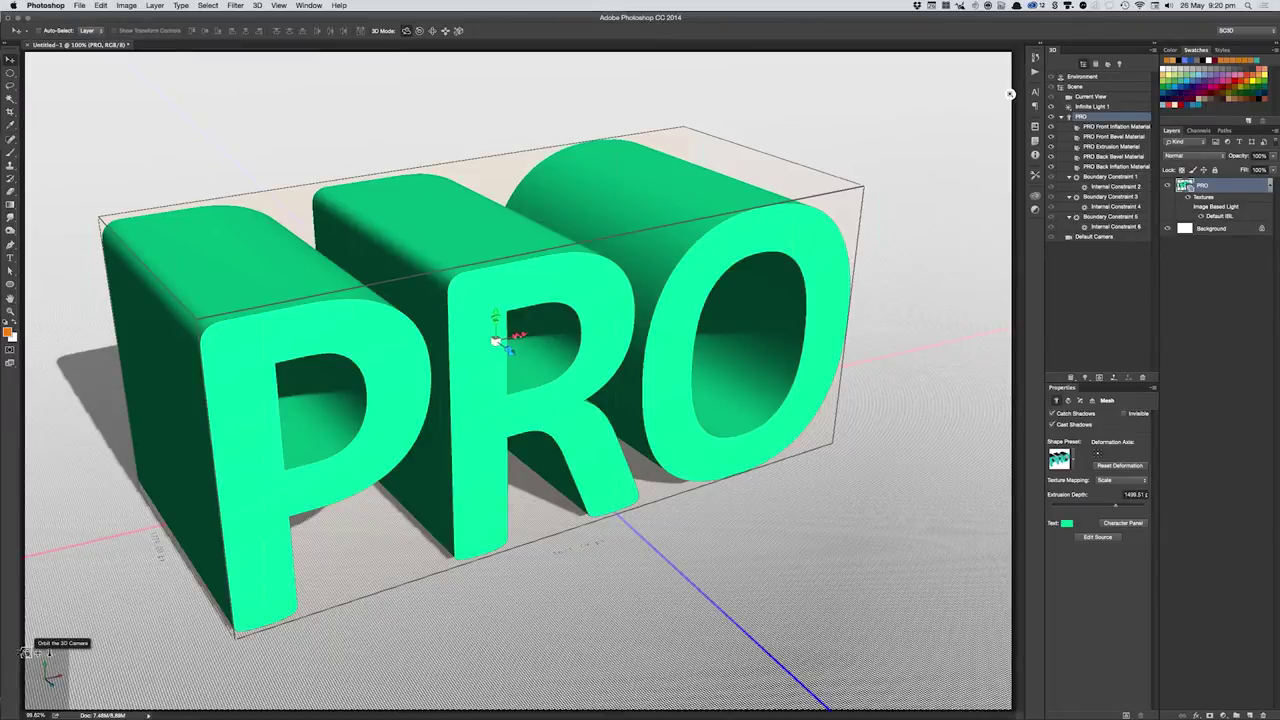
pyautogui.moveTo(1010, 94)
pyautogui.mouseDown()
pyautogui.moveTo(852, 55)
pyautogui.moveTo(931, 297)
pyautogui.mouseUp()
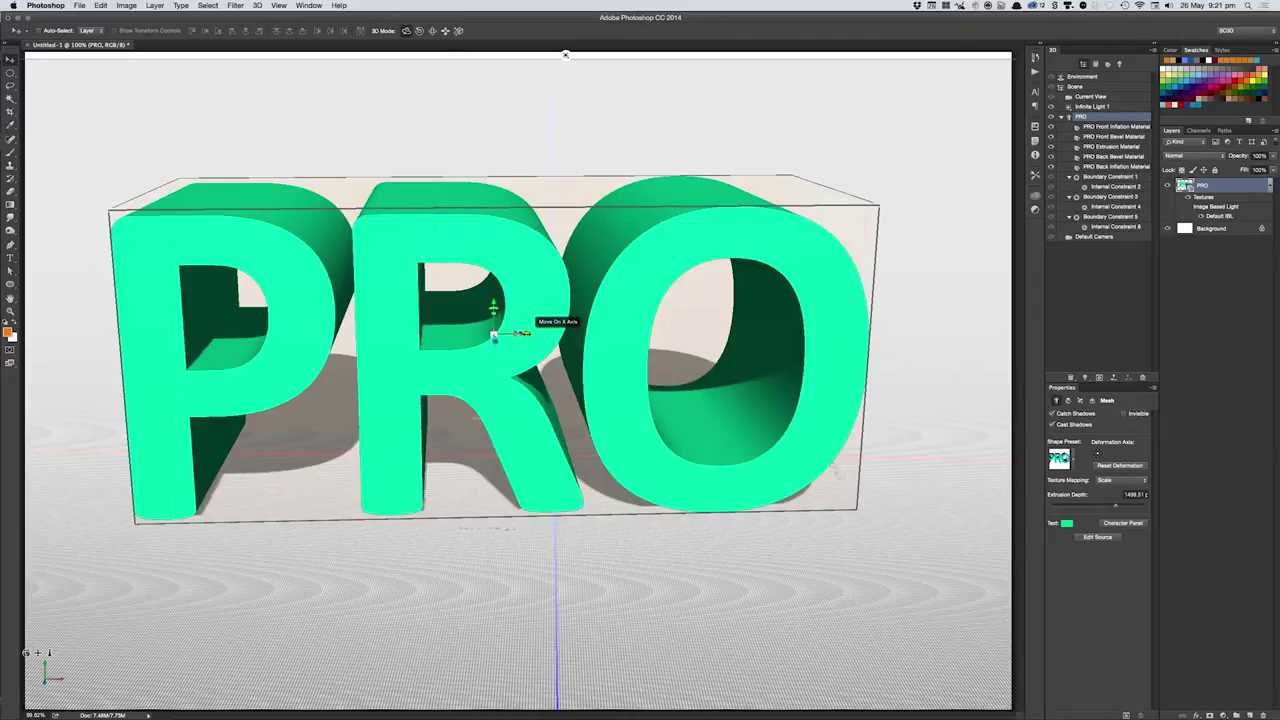
# - Nudge the PRO text 5.39 px along X and turn it about 33° around its vertical axis
pyautogui.moveTo(522, 333)
pyautogui.mouseDown()
pyautogui.moveTo(660, 331)
pyautogui.moveTo(530, 353)
pyautogui.moveTo(558, 340)
pyautogui.mouseUp()
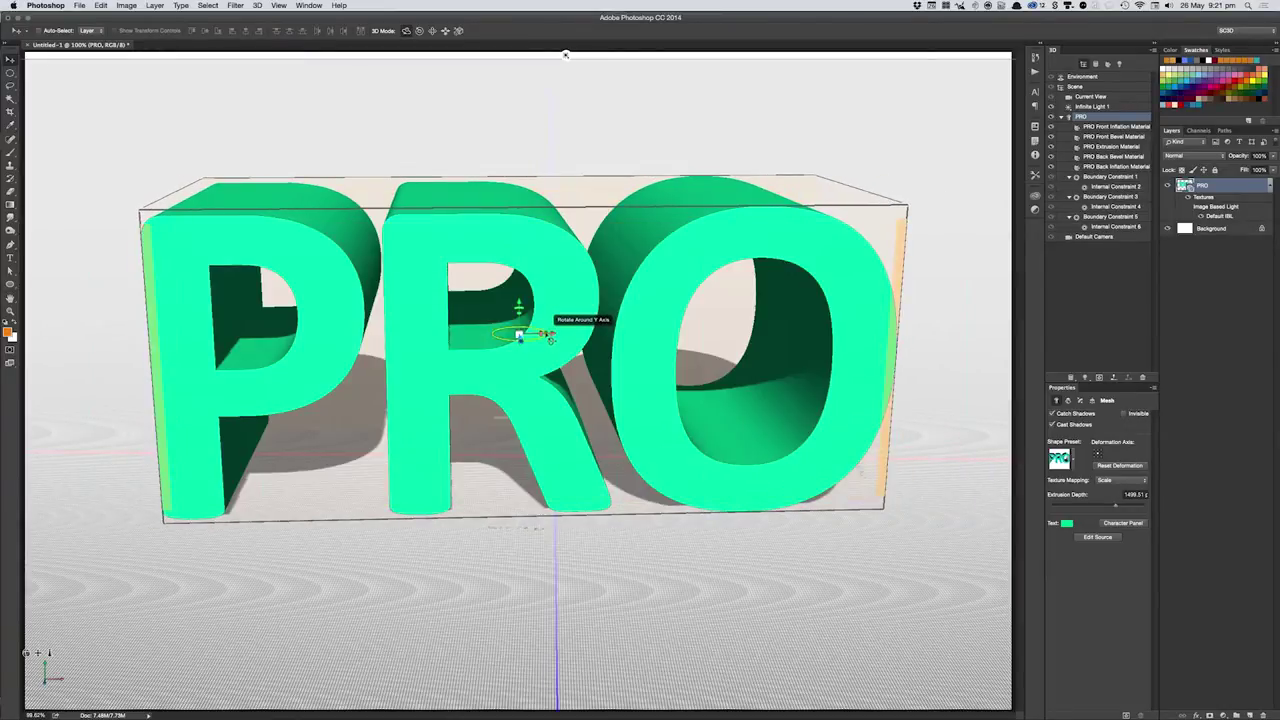
pyautogui.click(549, 334)
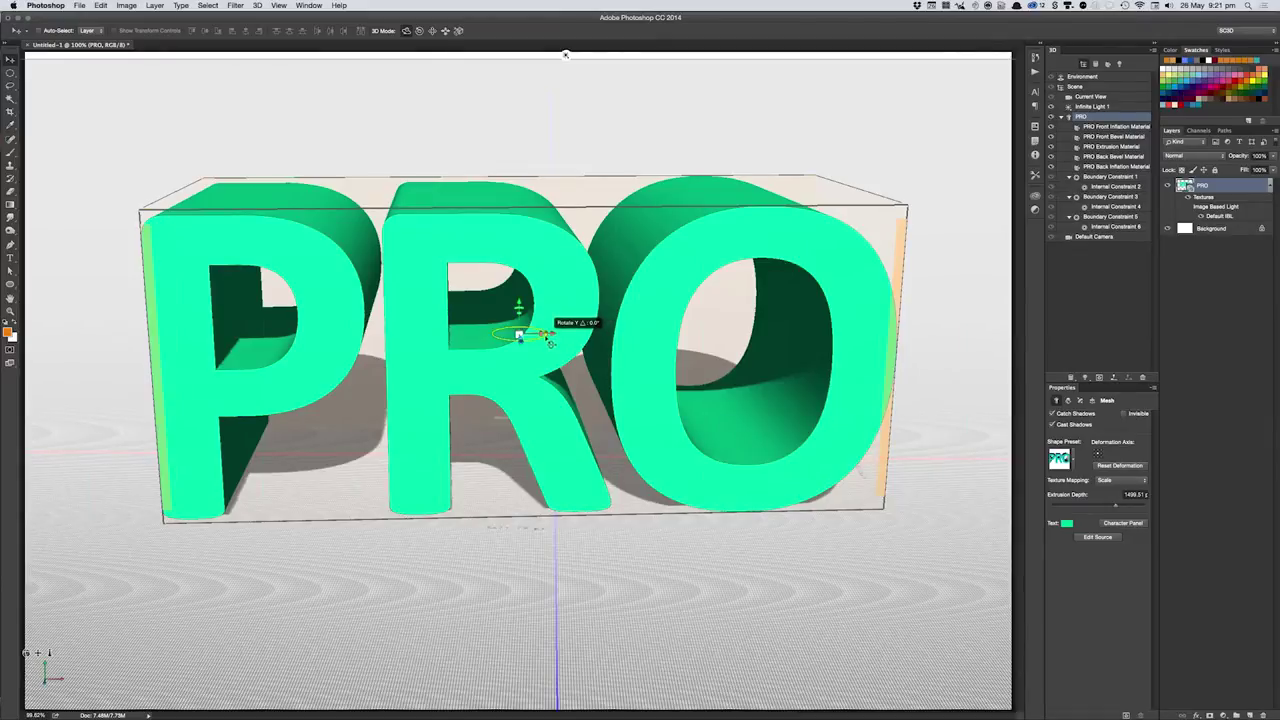
pyautogui.moveTo(549, 343)
pyautogui.mouseDown()
pyautogui.moveTo(682, 330)
pyautogui.moveTo(850, 340)
pyautogui.mouseUp()
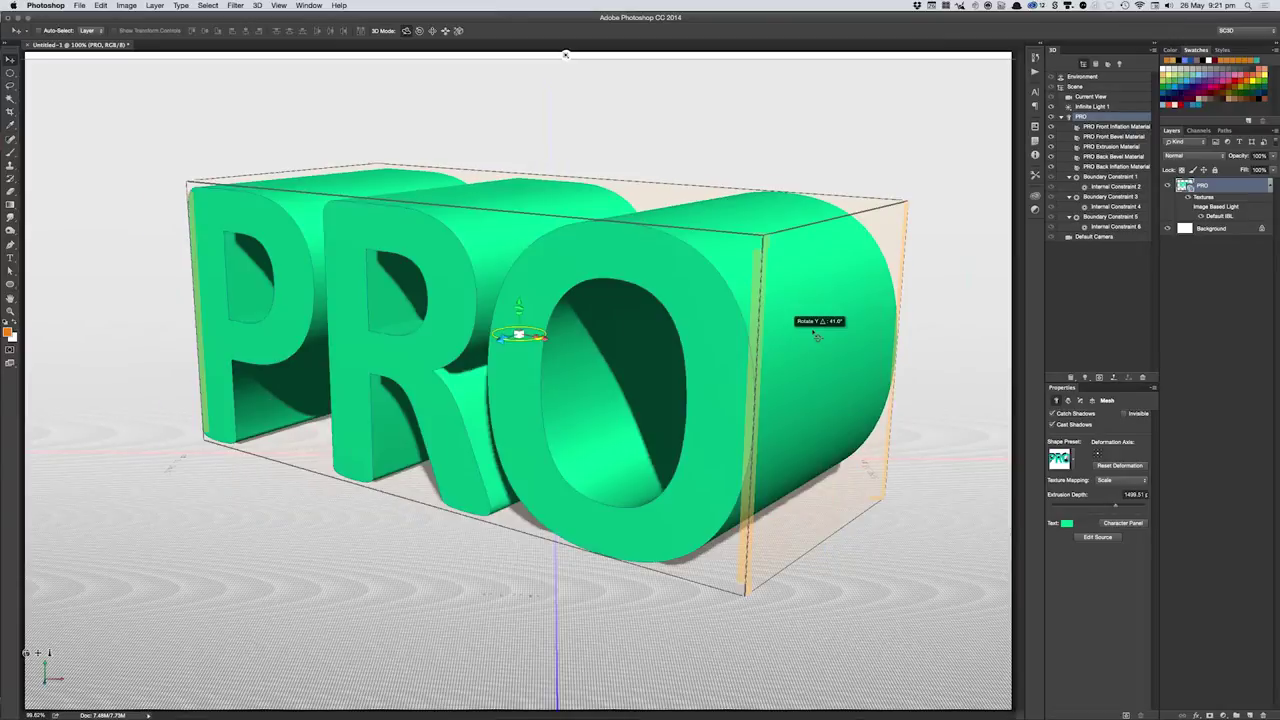
pyautogui.moveTo(850, 340)
pyautogui.mouseDown()
pyautogui.moveTo(443, 394)
pyautogui.moveTo(250, 450)
pyautogui.moveTo(622, 362)
pyautogui.moveTo(829, 350)
pyautogui.moveTo(440, 385)
pyautogui.moveTo(380, 420)
pyautogui.moveTo(365, 410)
pyautogui.moveTo(399, 485)
pyautogui.mouseUp()
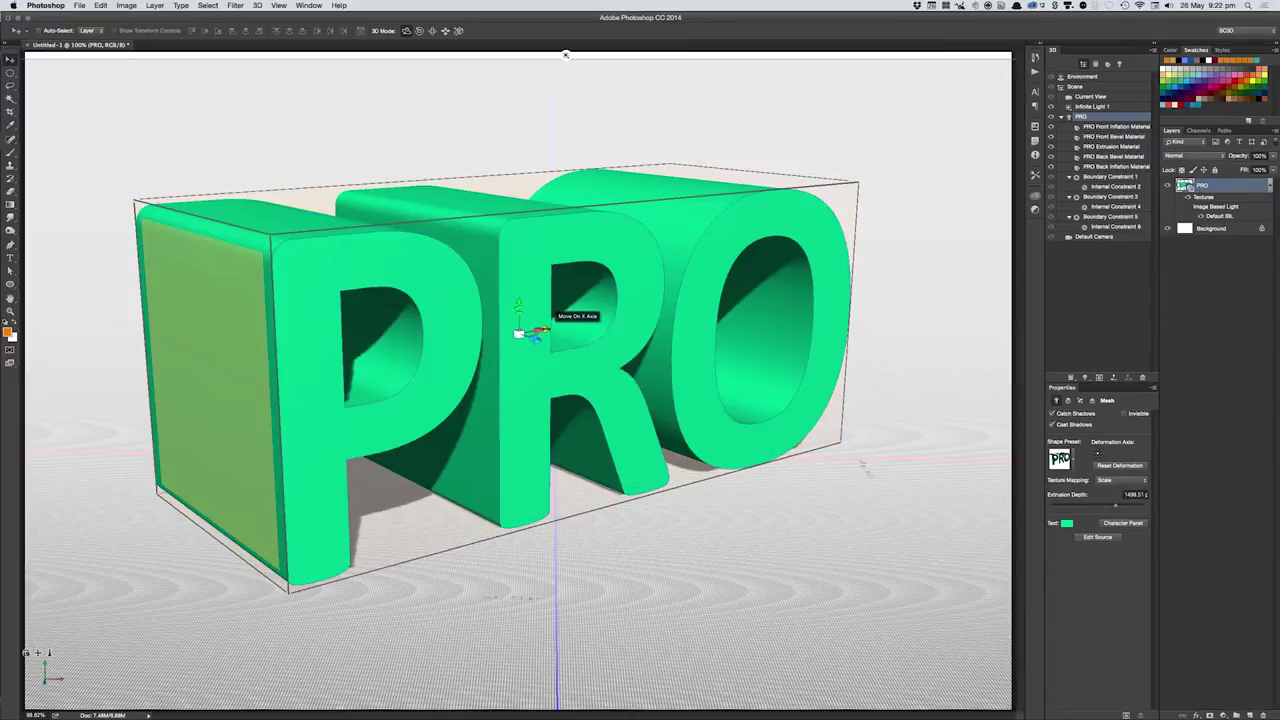
pyautogui.moveTo(536, 331); pyautogui.dragTo(538, 331)
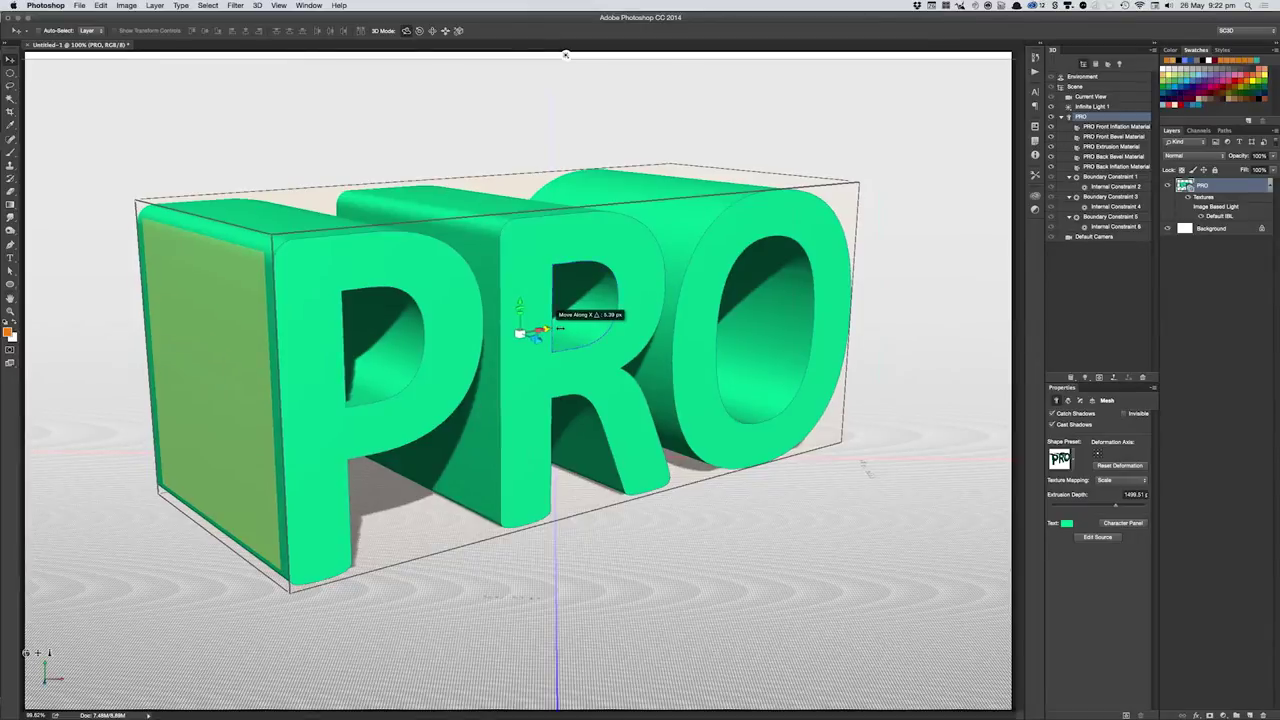
# - Move the PRO text right and tilt it slightly around its vertical and depth axes
pyautogui.moveTo(540, 331)
pyautogui.mouseDown()
pyautogui.moveTo(553, 329)
pyautogui.moveTo(530, 336)
pyautogui.mouseUp()
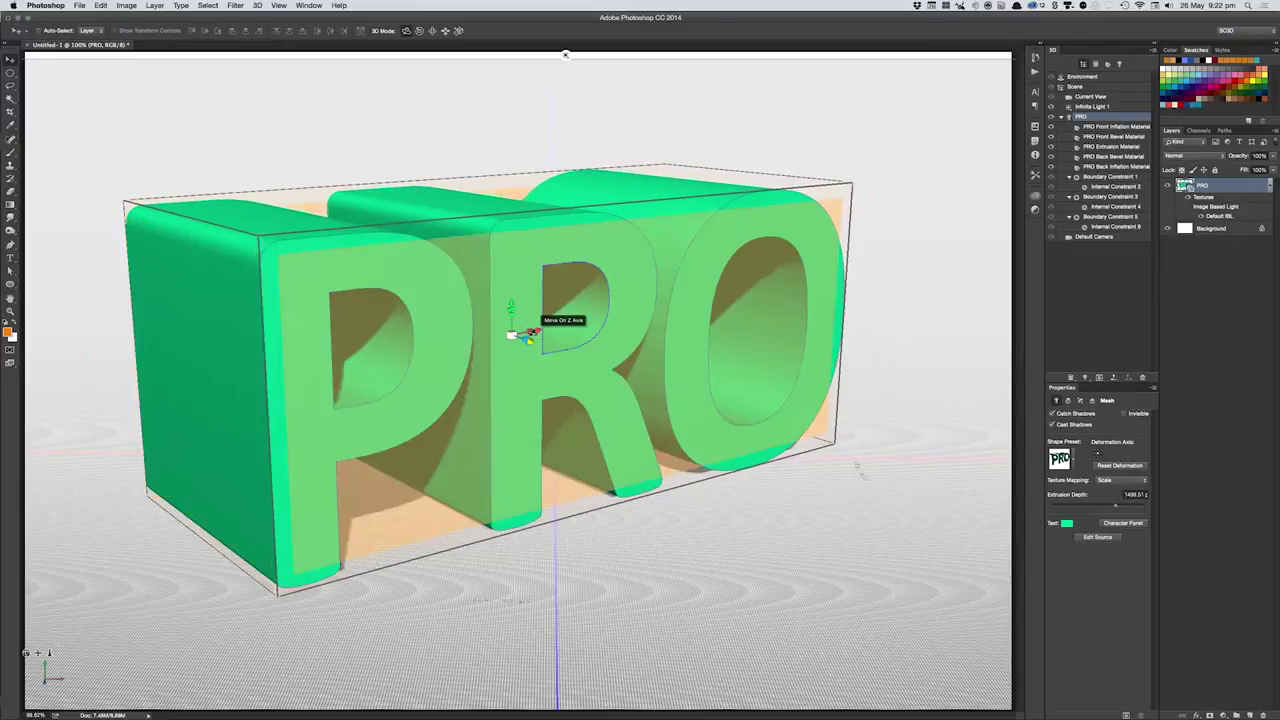
pyautogui.moveTo(536, 335)
pyautogui.mouseDown()
pyautogui.moveTo(512, 333)
pyautogui.moveTo(441, 381)
pyautogui.moveTo(543, 319)
pyautogui.moveTo(776, 302)
pyautogui.moveTo(763, 294)
pyautogui.moveTo(606, 334)
pyautogui.moveTo(569, 369)
pyautogui.moveTo(480, 385)
pyautogui.moveTo(530, 355)
pyautogui.moveTo(569, 363)
pyautogui.moveTo(635, 341)
pyautogui.moveTo(410, 415)
pyautogui.moveTo(555, 360)
pyautogui.moveTo(590, 362)
pyautogui.moveTo(520, 335)
pyautogui.moveTo(504, 266)
pyautogui.moveTo(510, 311)
pyautogui.mouseUp()
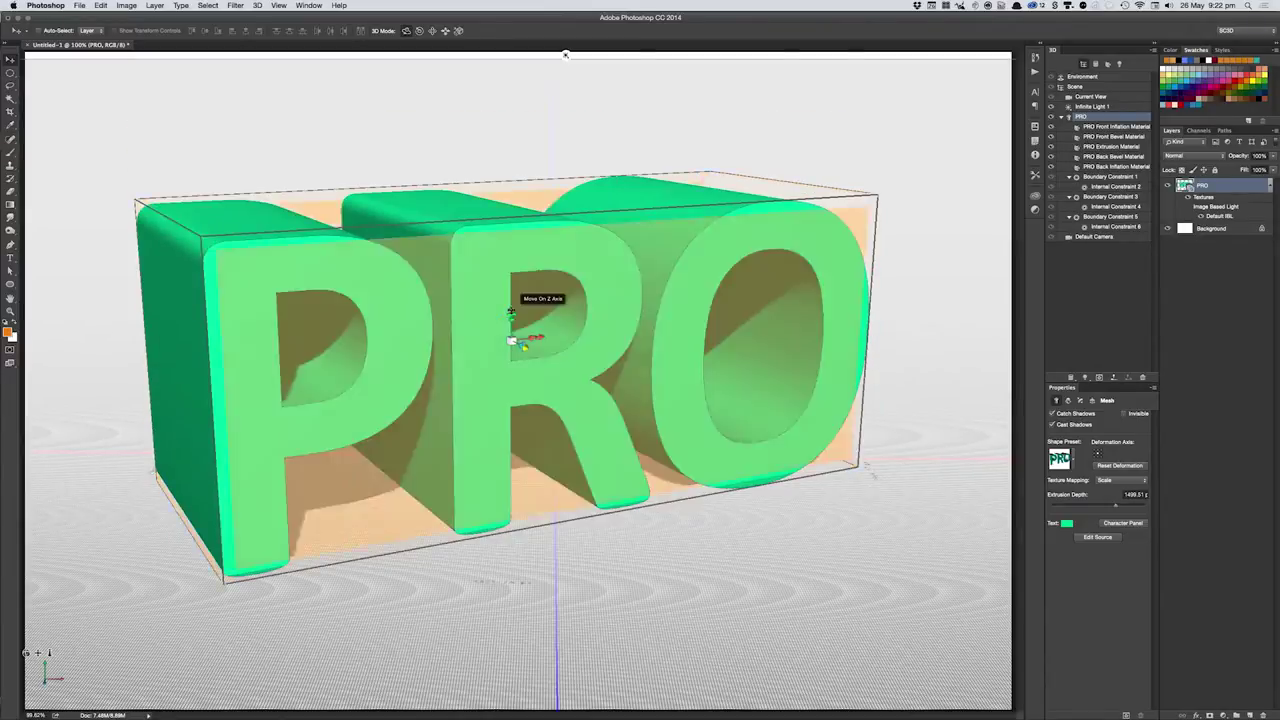
pyautogui.moveTo(513, 318)
pyautogui.mouseDown()
pyautogui.moveTo(530, 313)
pyautogui.moveTo(511, 319)
pyautogui.mouseUp()
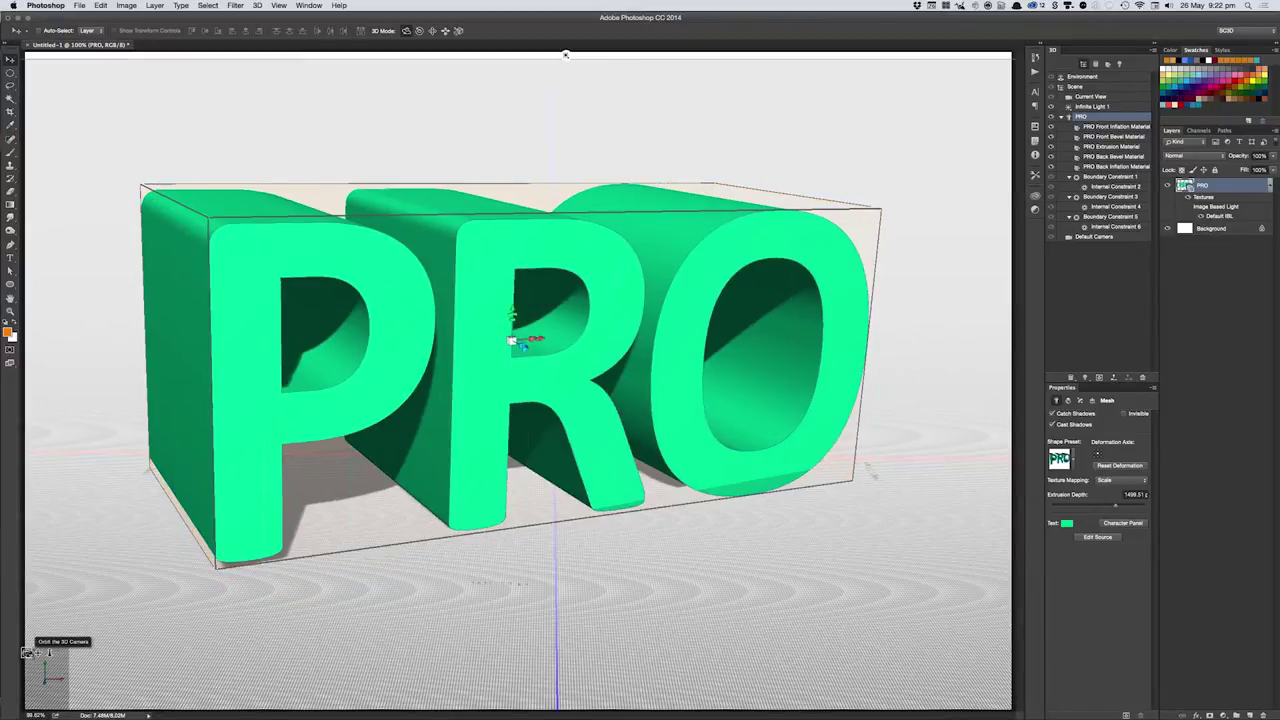
pyautogui.moveTo(565, 55); pyautogui.dragTo(710, 55)
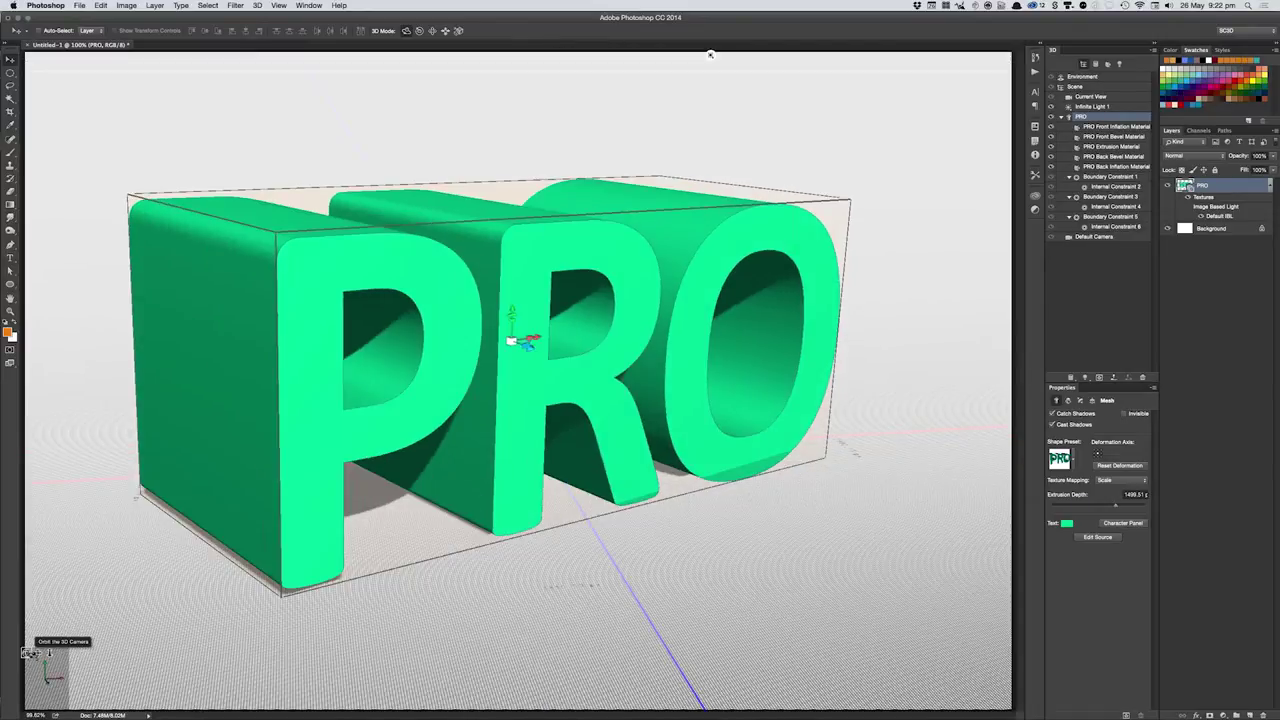
# - Raise the PRO text slightly along Y, shift it along X, and turn it further around Y
pyautogui.moveTo(710, 55); pyautogui.dragTo(1010, 246)
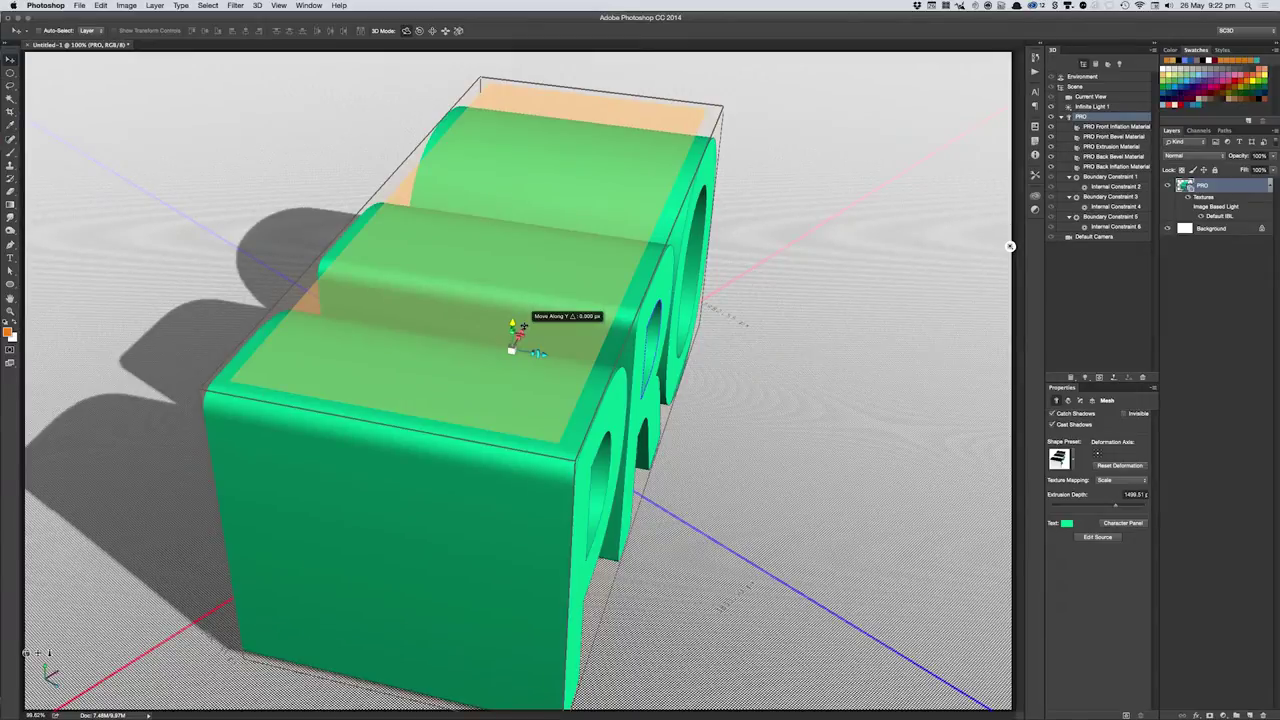
pyautogui.moveTo(523, 326); pyautogui.dragTo(527, 311)
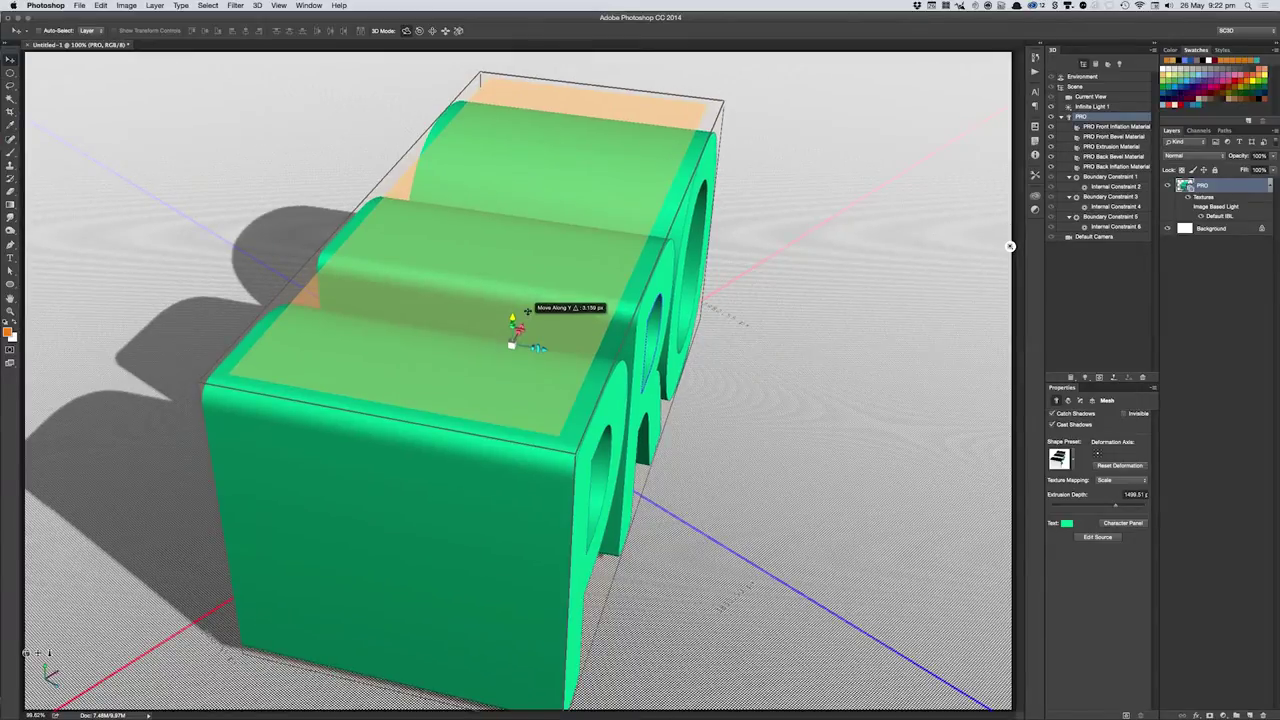
pyautogui.moveTo(527, 311)
pyautogui.mouseDown()
pyautogui.moveTo(728, 135)
pyautogui.moveTo(447, 363)
pyautogui.moveTo(542, 293)
pyautogui.moveTo(530, 306)
pyautogui.mouseUp()
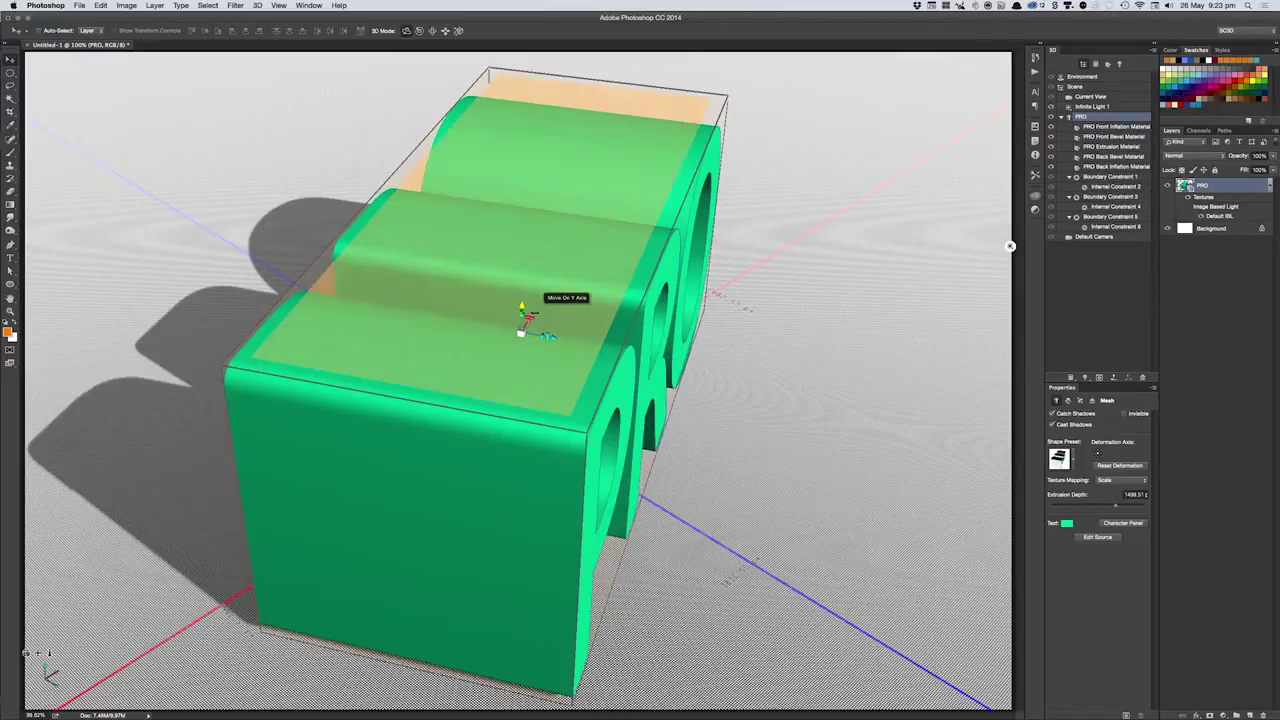
pyautogui.moveTo(530, 320); pyautogui.dragTo(534, 321)
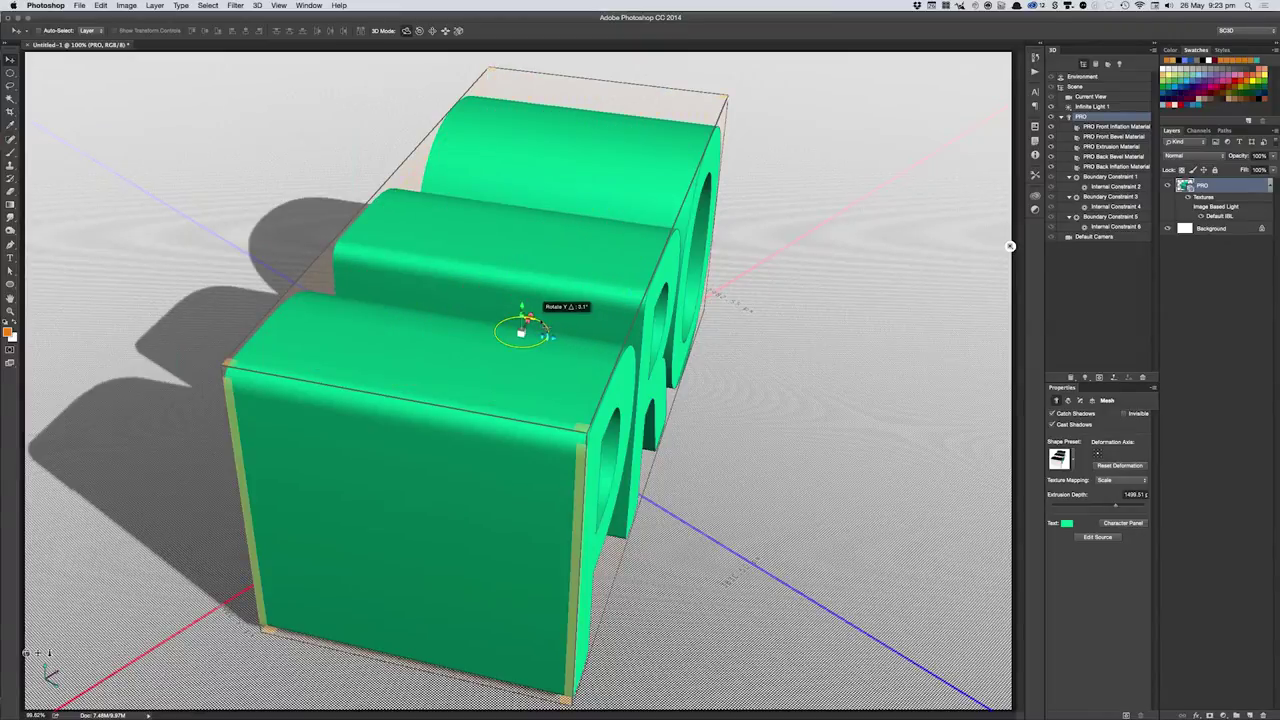
pyautogui.moveTo(530, 320); pyautogui.dragTo(537, 318)
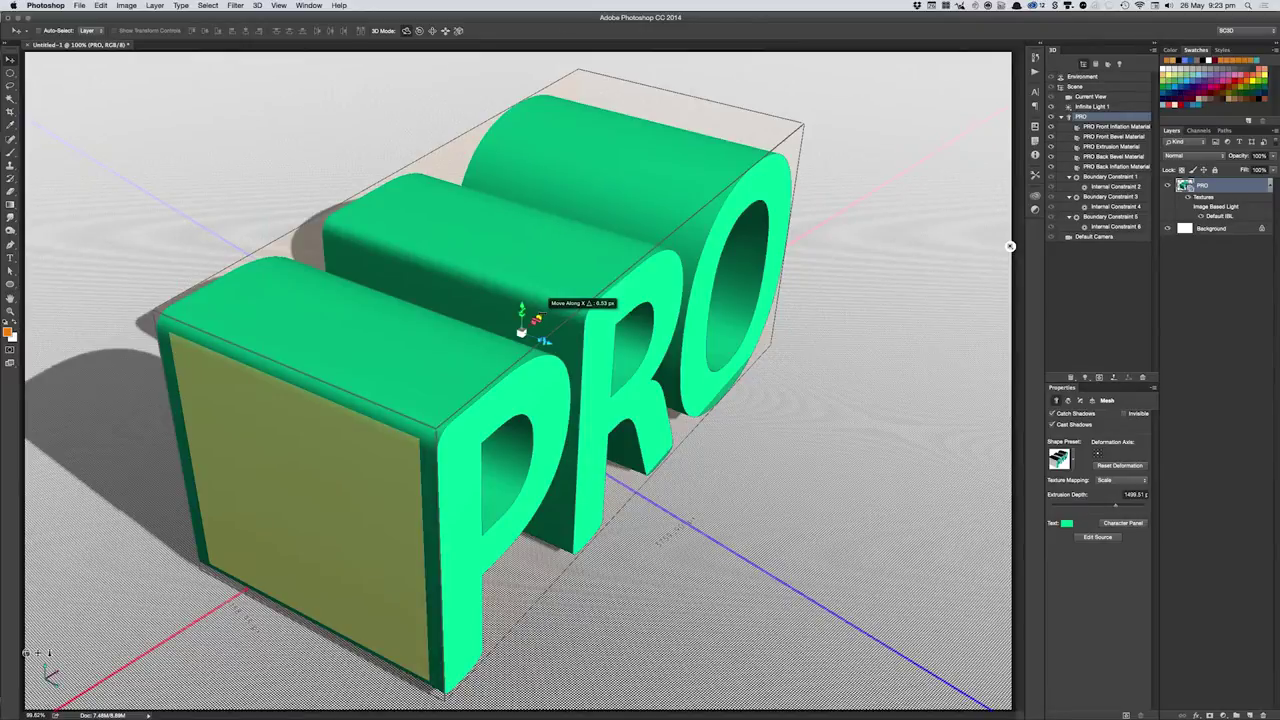
pyautogui.moveTo(537, 318)
pyautogui.mouseDown()
pyautogui.moveTo(464, 378)
pyautogui.moveTo(560, 290)
pyautogui.mouseUp()
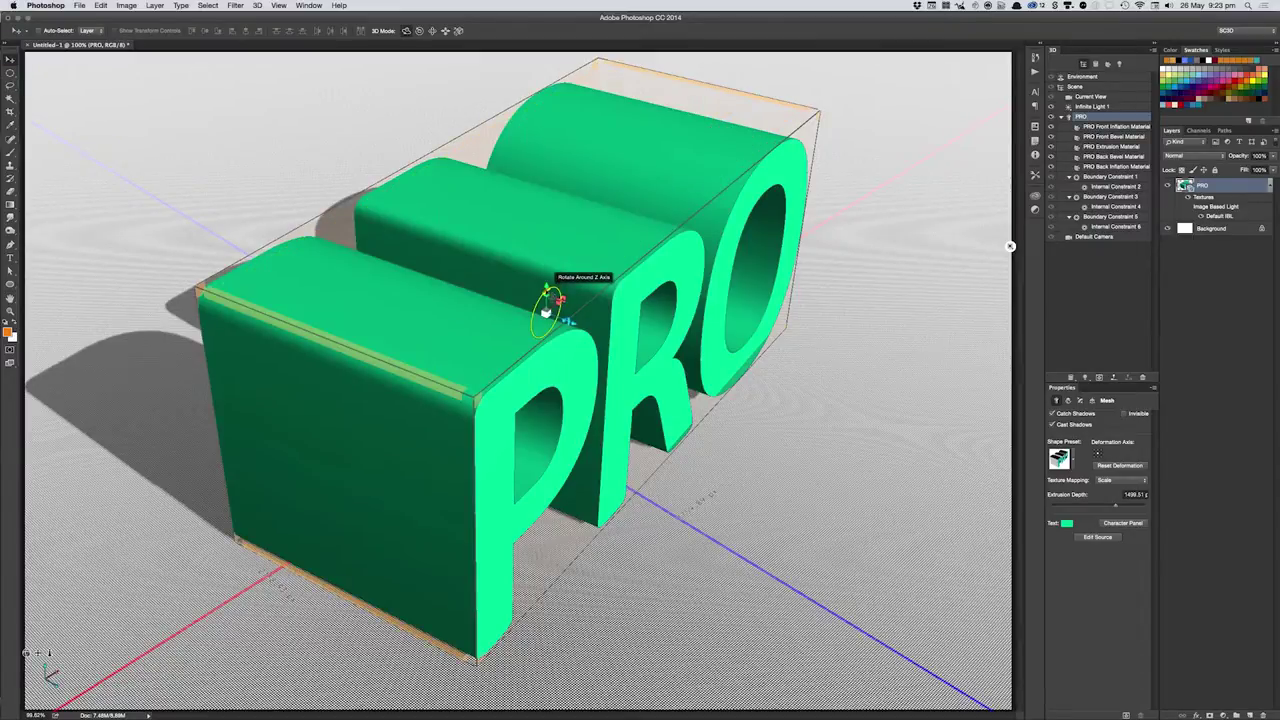
# - Spin the PRO text around its Z axis to roughly 370°, undoing and retrying once
pyautogui.moveTo(550, 295); pyautogui.dragTo(552, 297)
pyautogui.moveTo(553, 298)
pyautogui.mouseDown()
pyautogui.moveTo(570, 292)
pyautogui.moveTo(540, 306)
pyautogui.mouseUp()
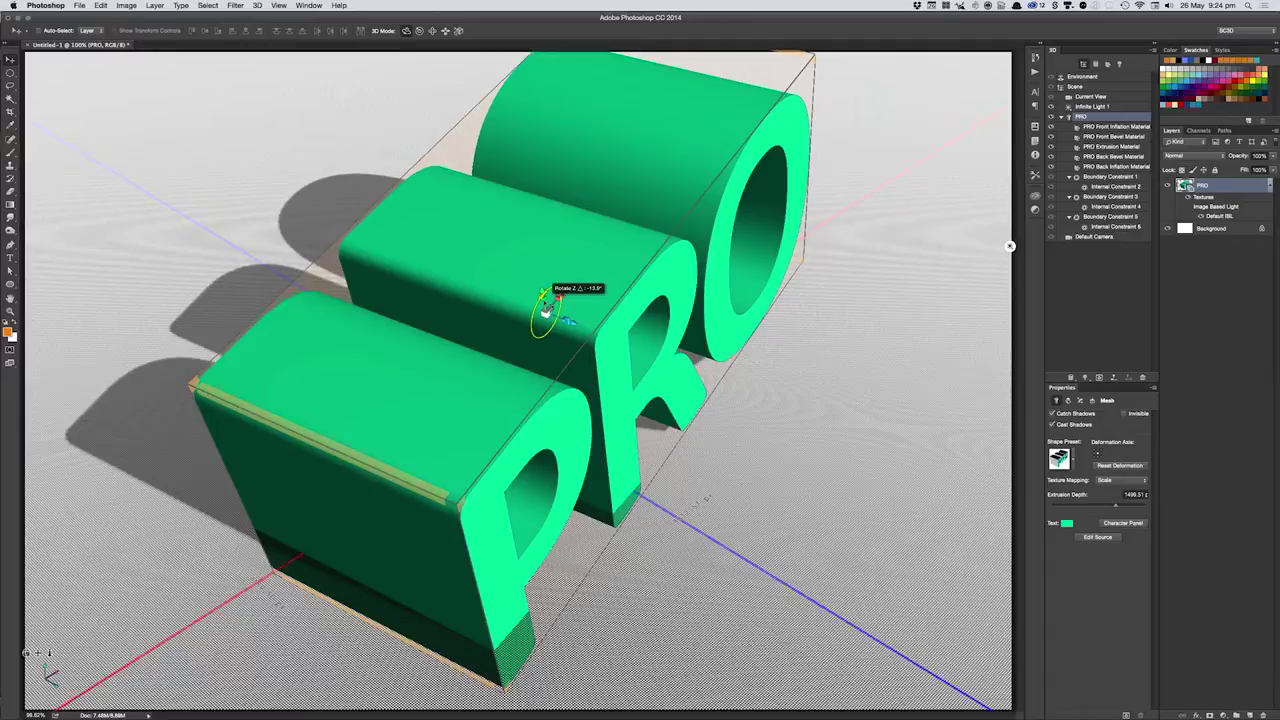
pyautogui.hotkey('ctrl', 'z')
pyautogui.moveTo(545, 312); pyautogui.dragTo(546, 312)
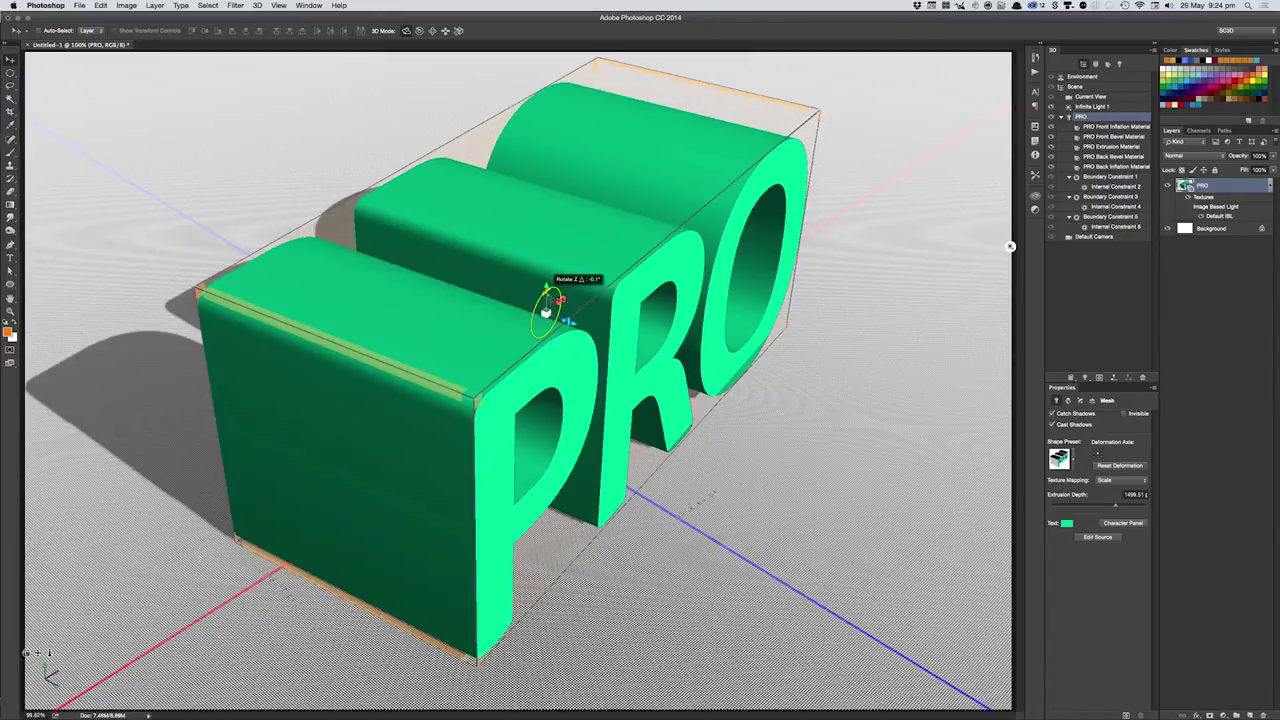
pyautogui.moveTo(545, 312)
pyautogui.mouseDown()
pyautogui.moveTo(718, 268)
pyautogui.moveTo(532, 260)
pyautogui.moveTo(652, 248)
pyautogui.mouseUp()
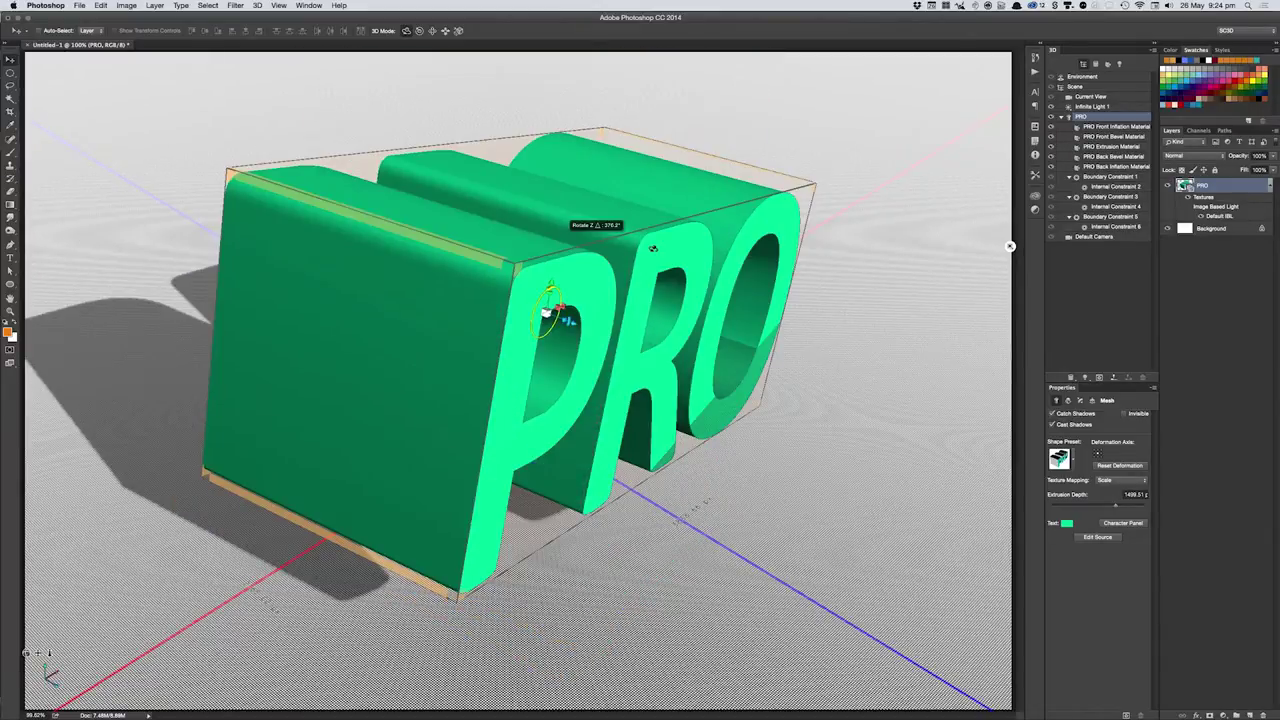
# - Undo the Z spin and tilt the PRO text back around X until it lies flat
pyautogui.hotkey('ctrl', 'z')
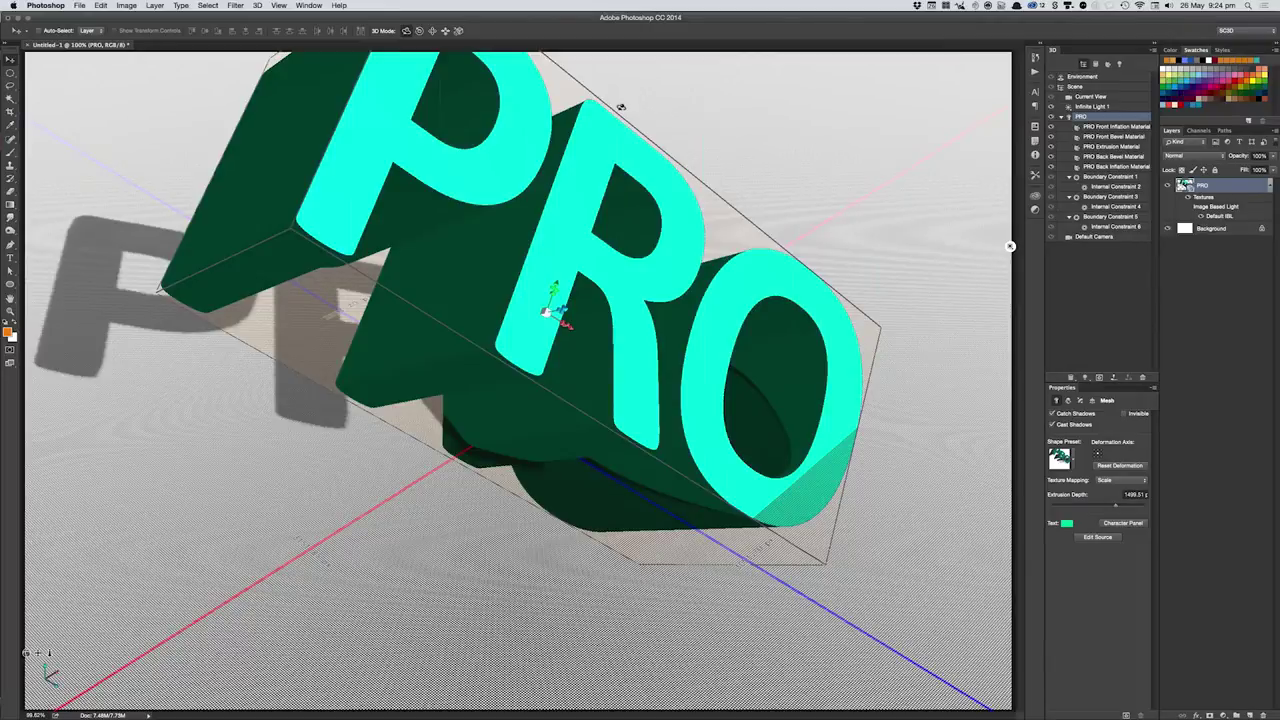
pyautogui.moveTo(621, 107); pyautogui.dragTo(791, 238)
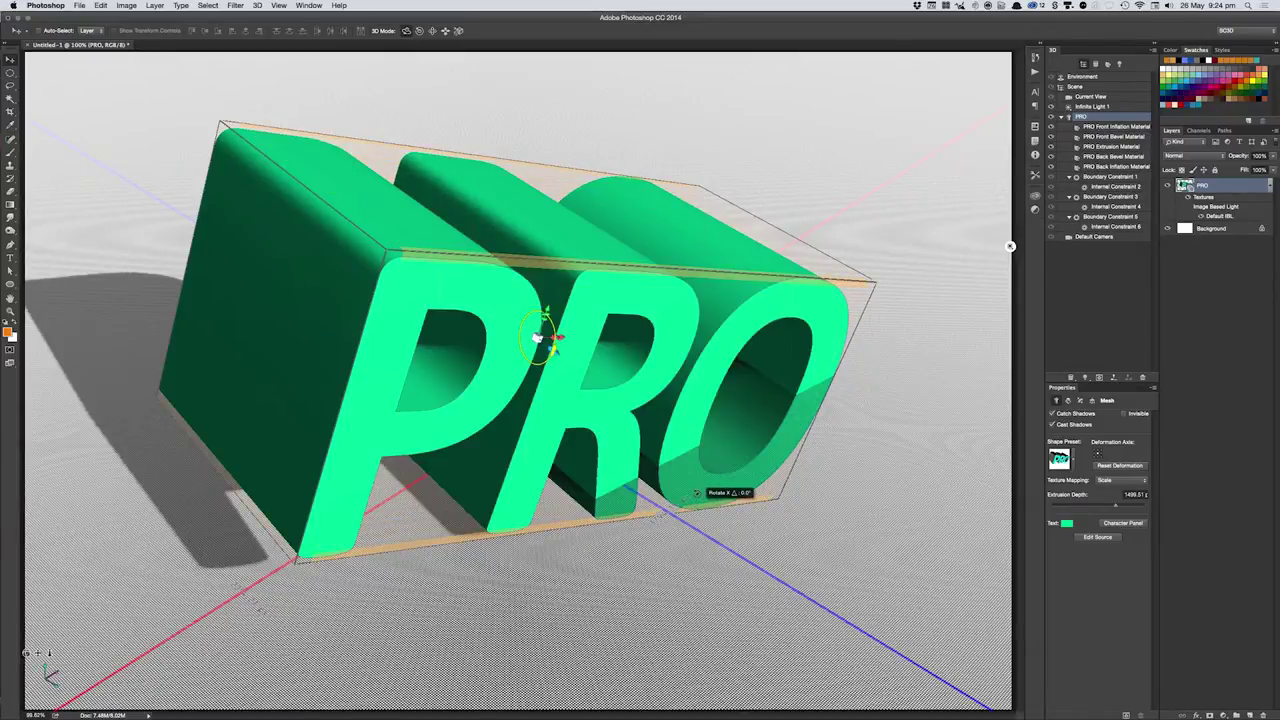
pyautogui.moveTo(696, 492); pyautogui.dragTo(292, 267)
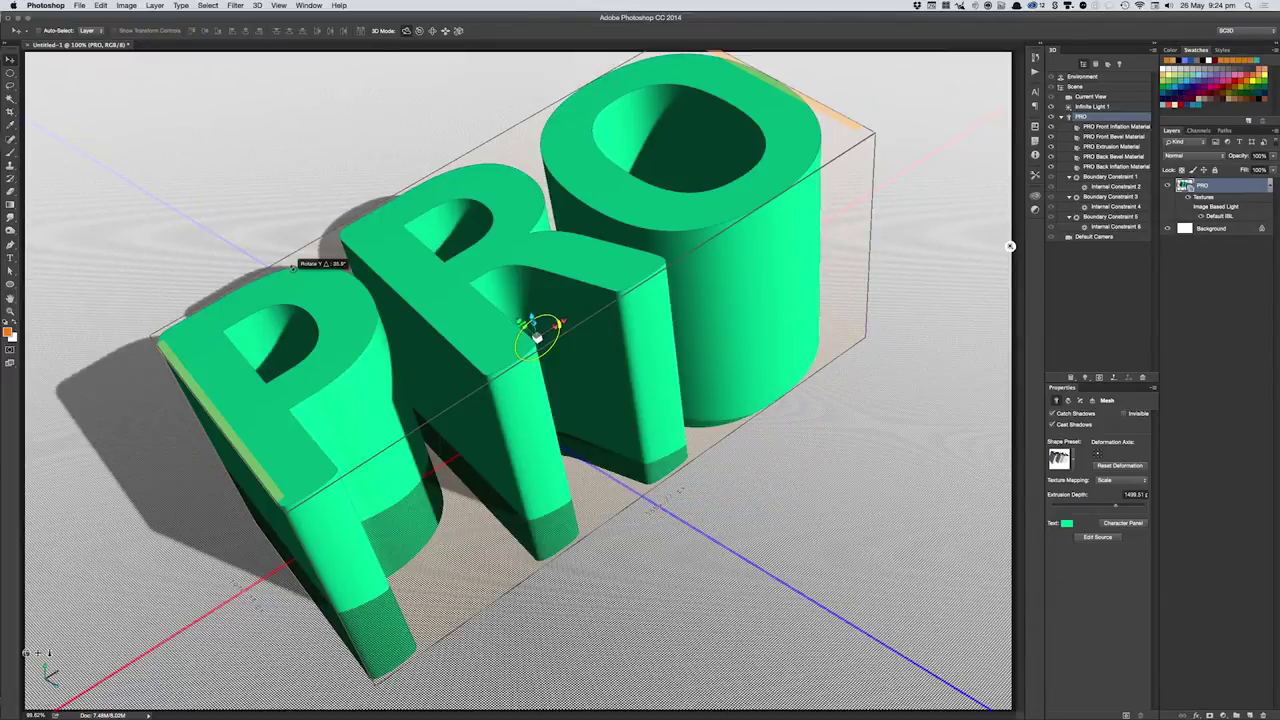
pyautogui.moveTo(537, 337); pyautogui.dragTo(543, 244)
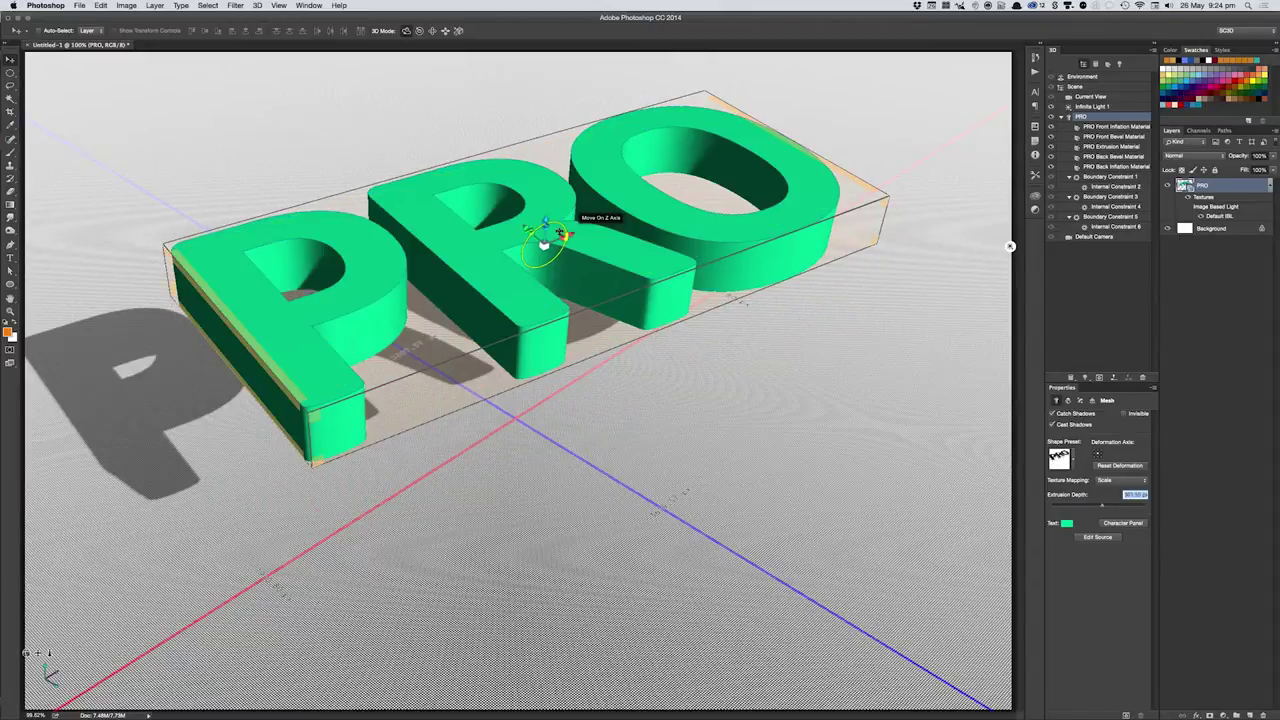
# - Push the flat PRO text back along Z and show its Deform properties
pyautogui.moveTo(543, 244); pyautogui.dragTo(537, 340)
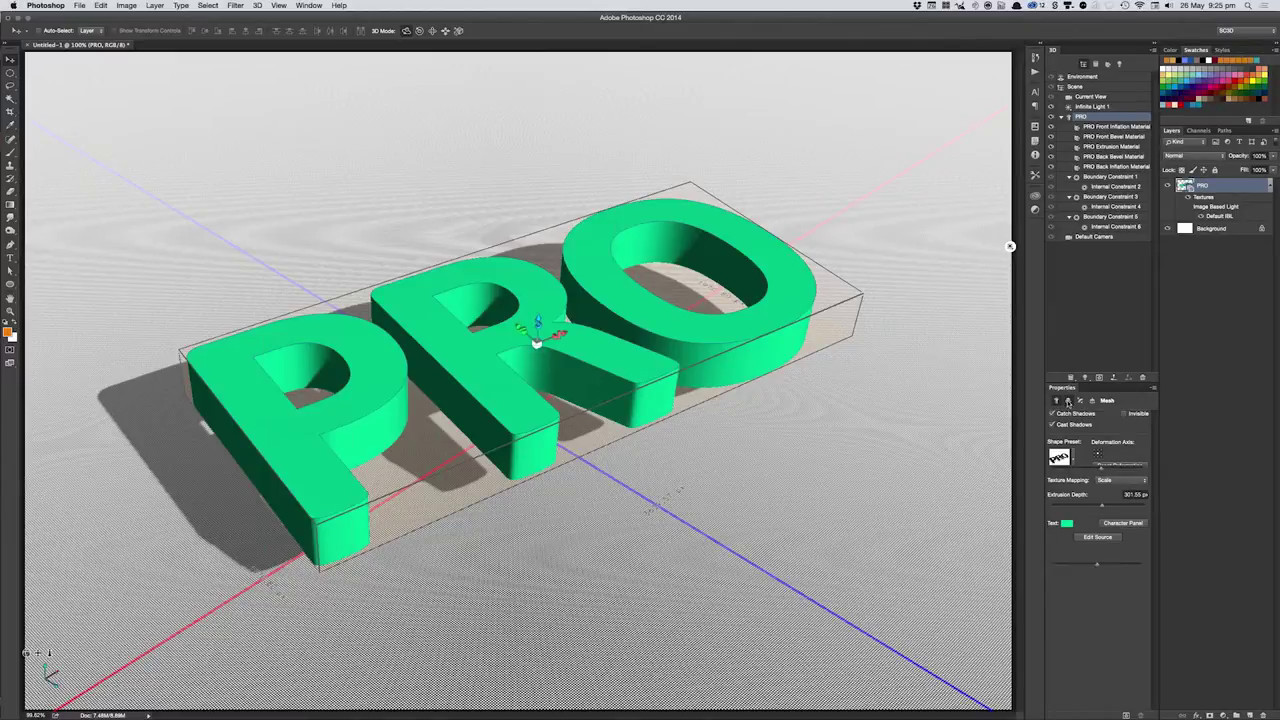
pyautogui.click(1068, 400)
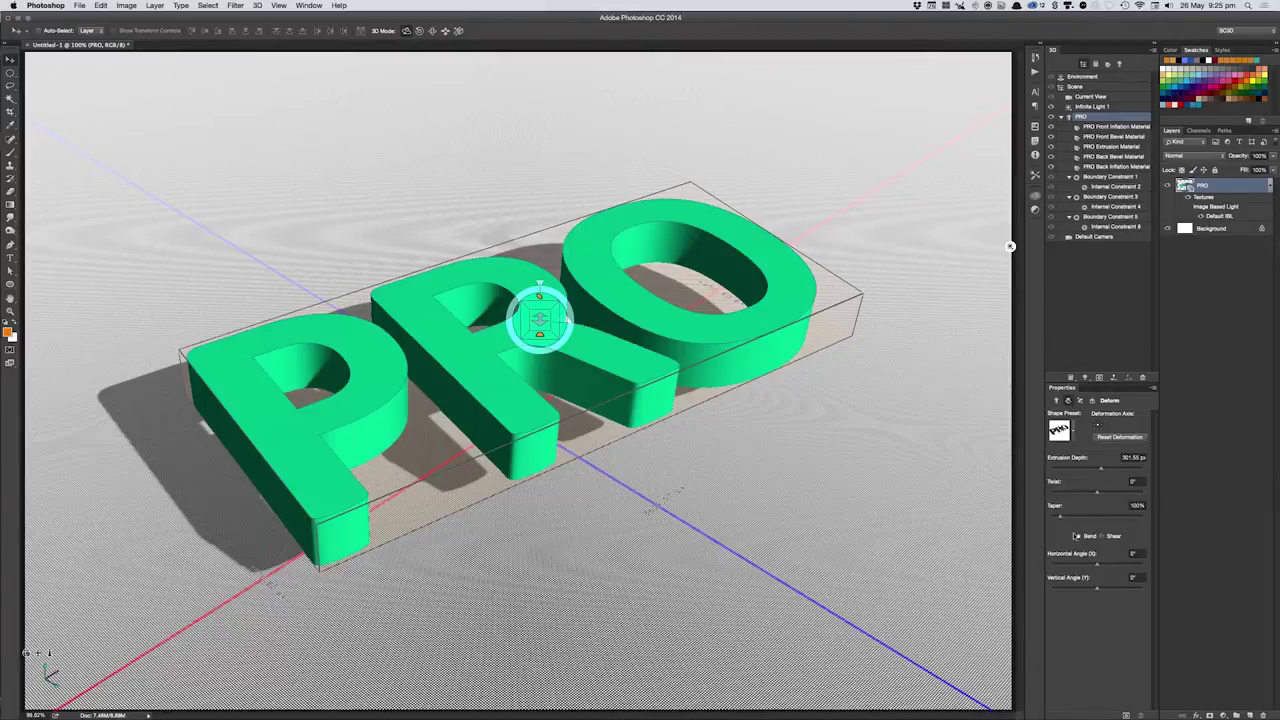
# - Show the Cap and then Coordinates properties, and reset the PRO text's coordinates
pyautogui.click(1080, 400)
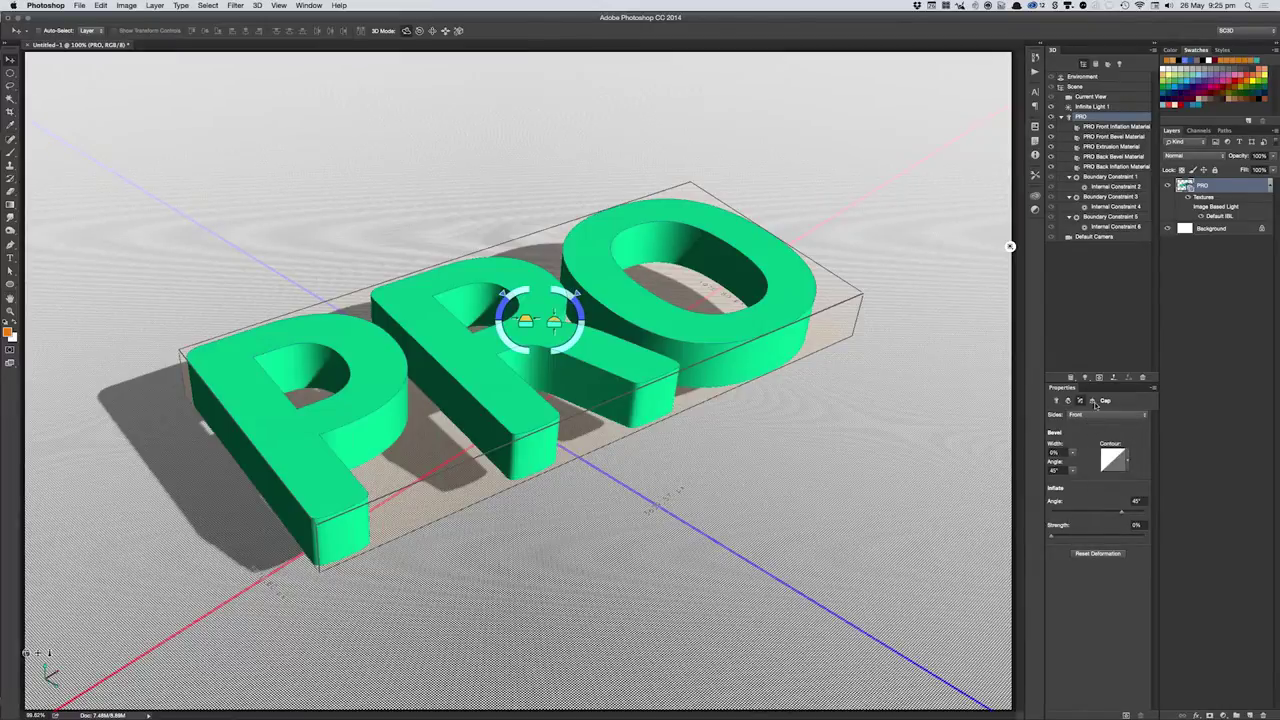
pyautogui.click(1091, 401)
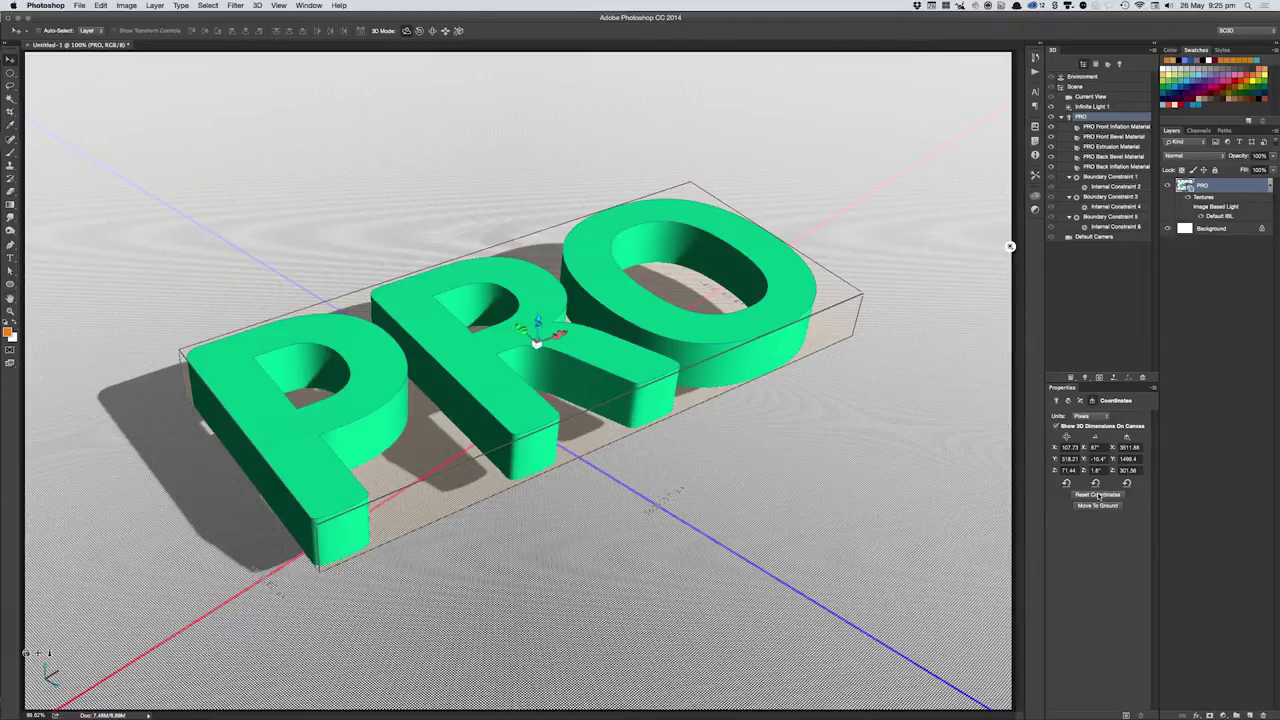
pyautogui.click(1099, 495)
# - Zero the PRO text's position and rotation, hide on-canvas 3D dimensions, and move it to the ground
pyautogui.click(1099, 494)
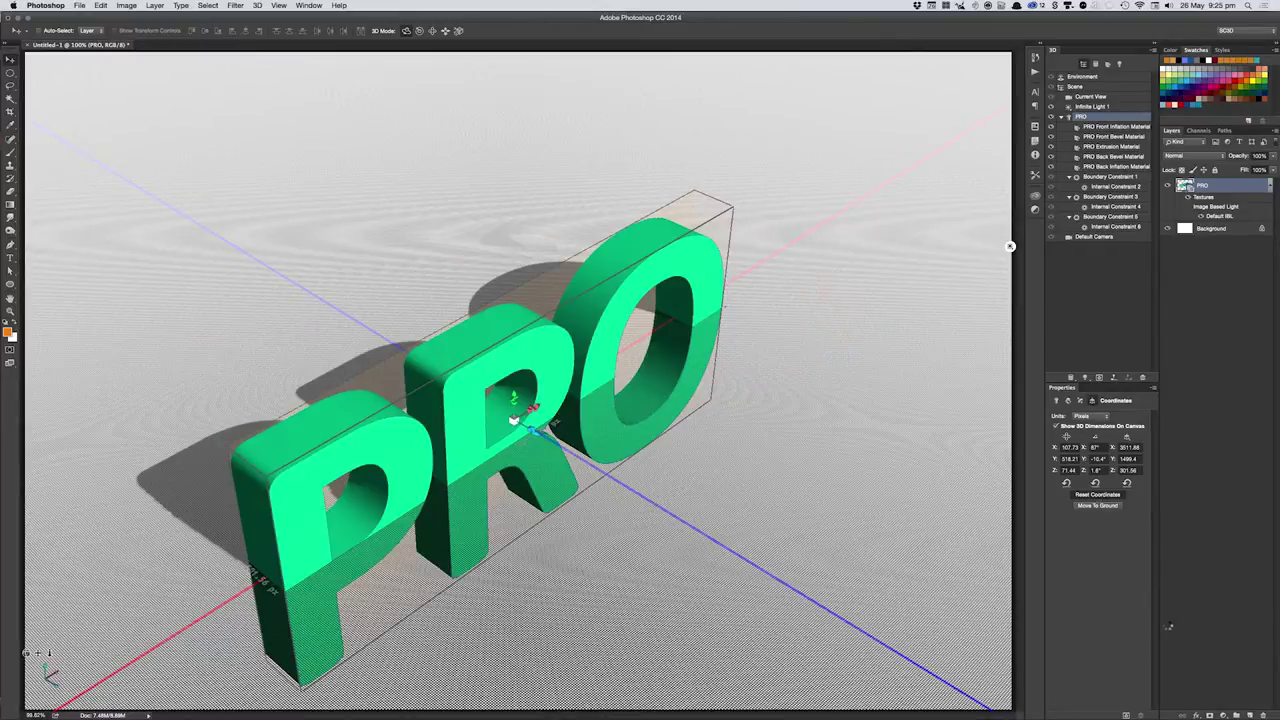
pyautogui.click(1098, 494)
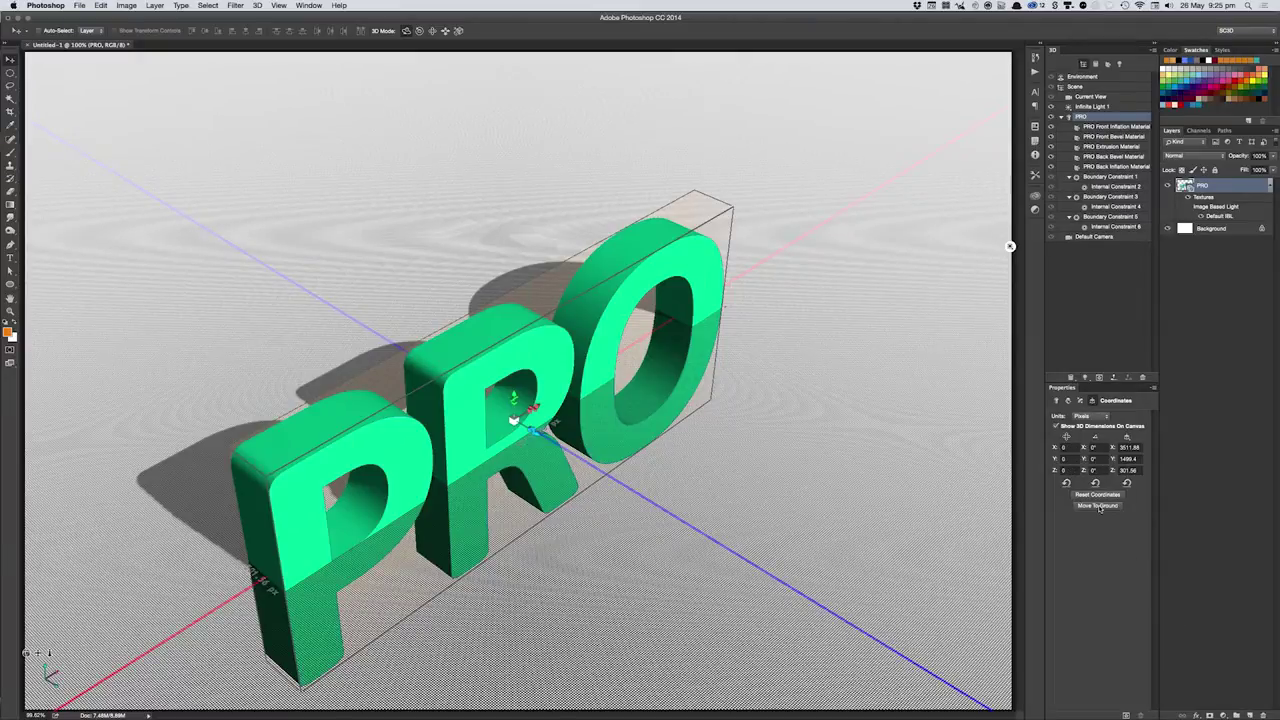
pyautogui.click(1099, 506)
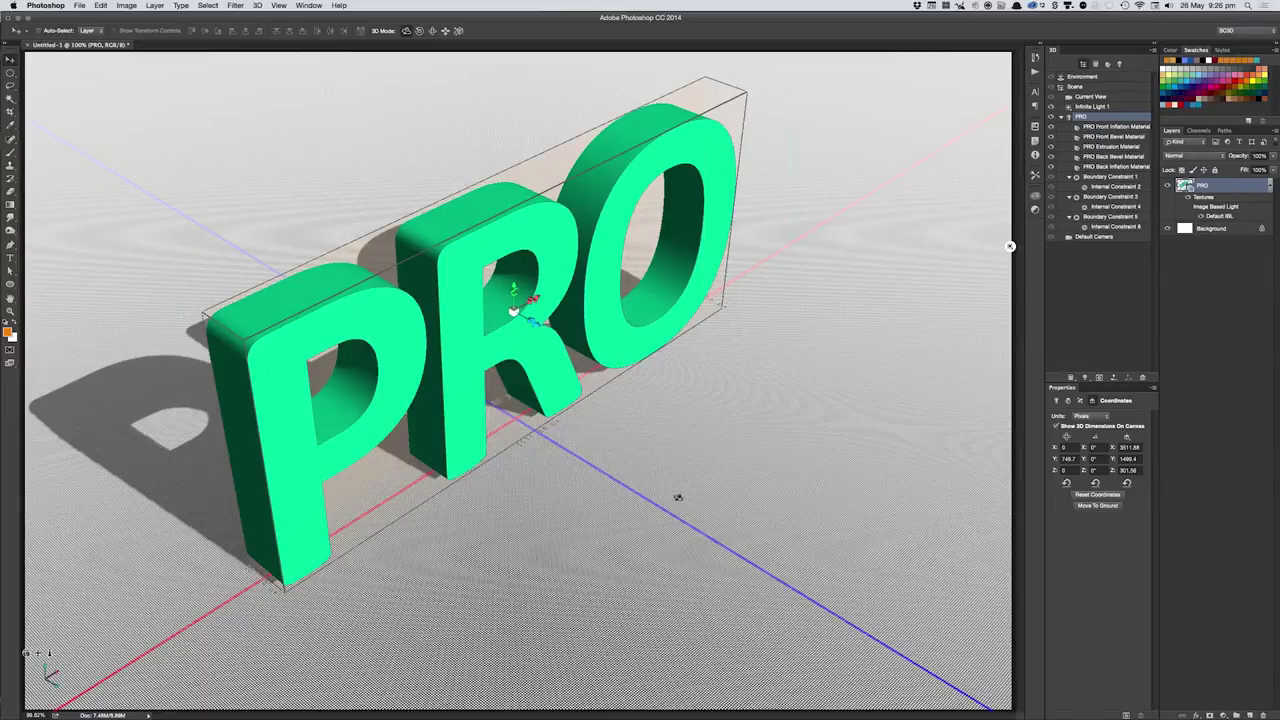
pyautogui.click(1097, 495)
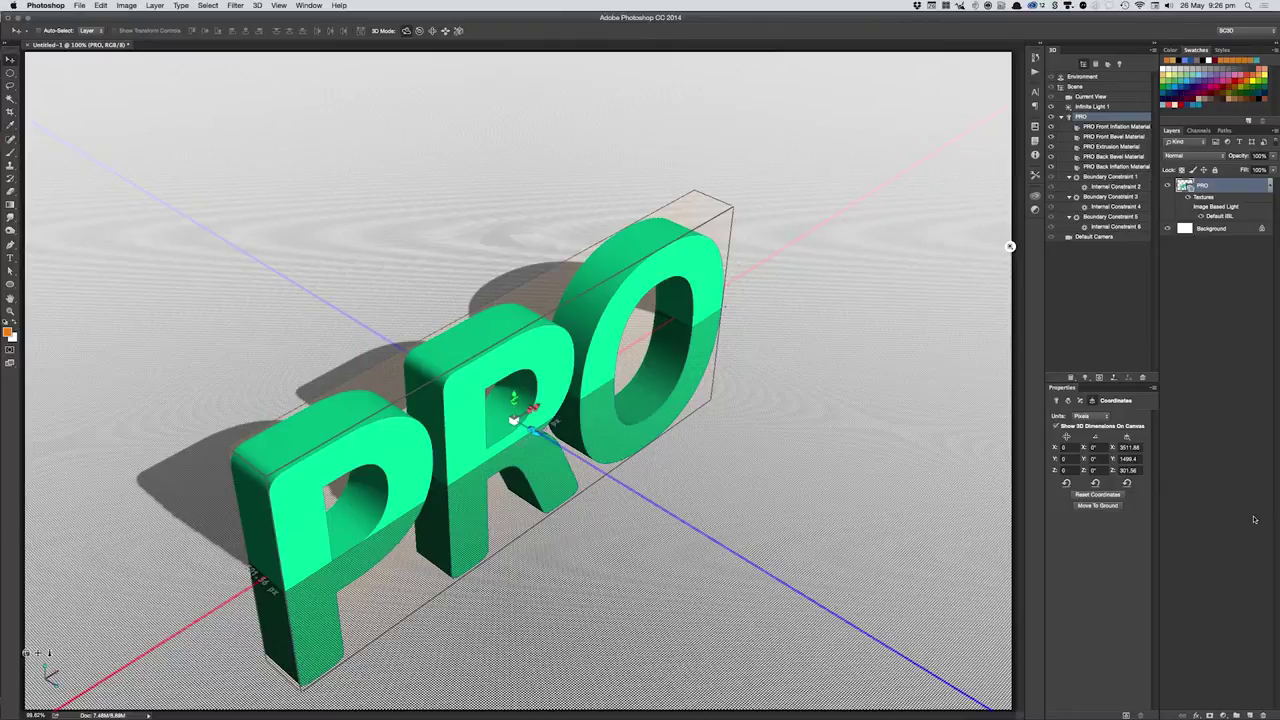
pyautogui.click(1056, 426)
pyautogui.click(1110, 506)
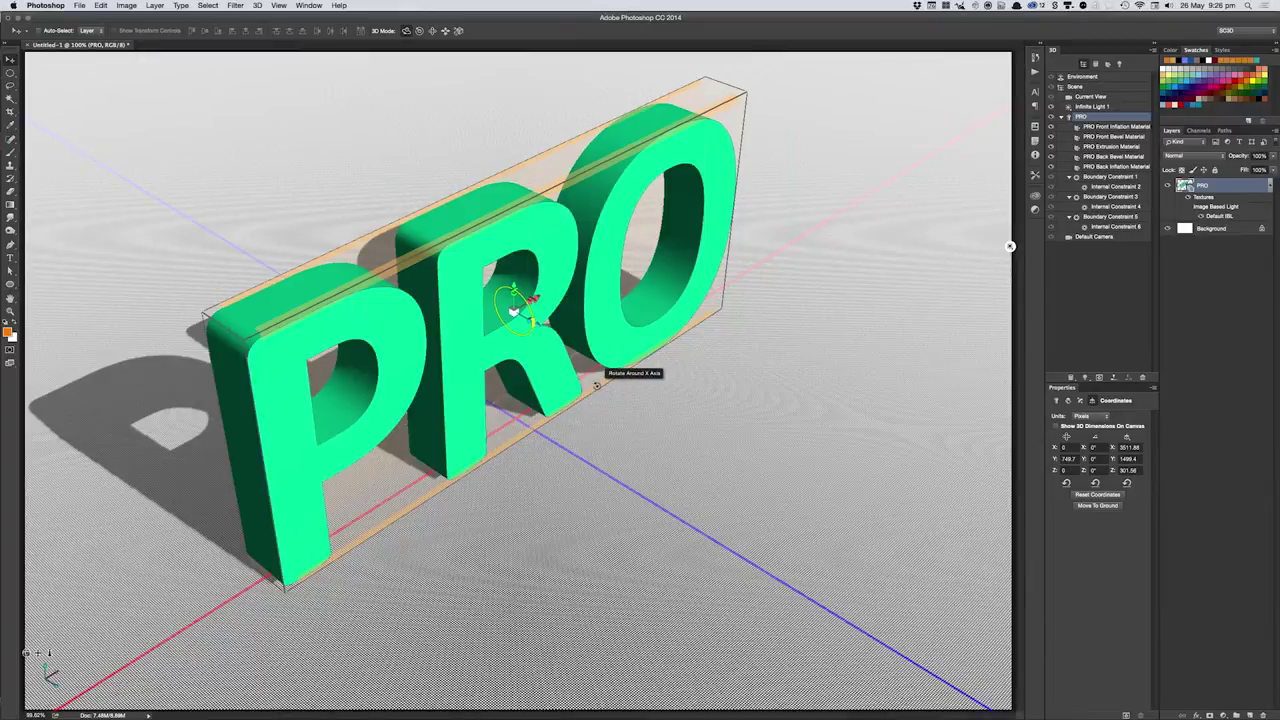
# - Set the PRO text's X rotation to 90° and move it down to the ground plane
pyautogui.moveTo(596, 384); pyautogui.dragTo(608, 327)
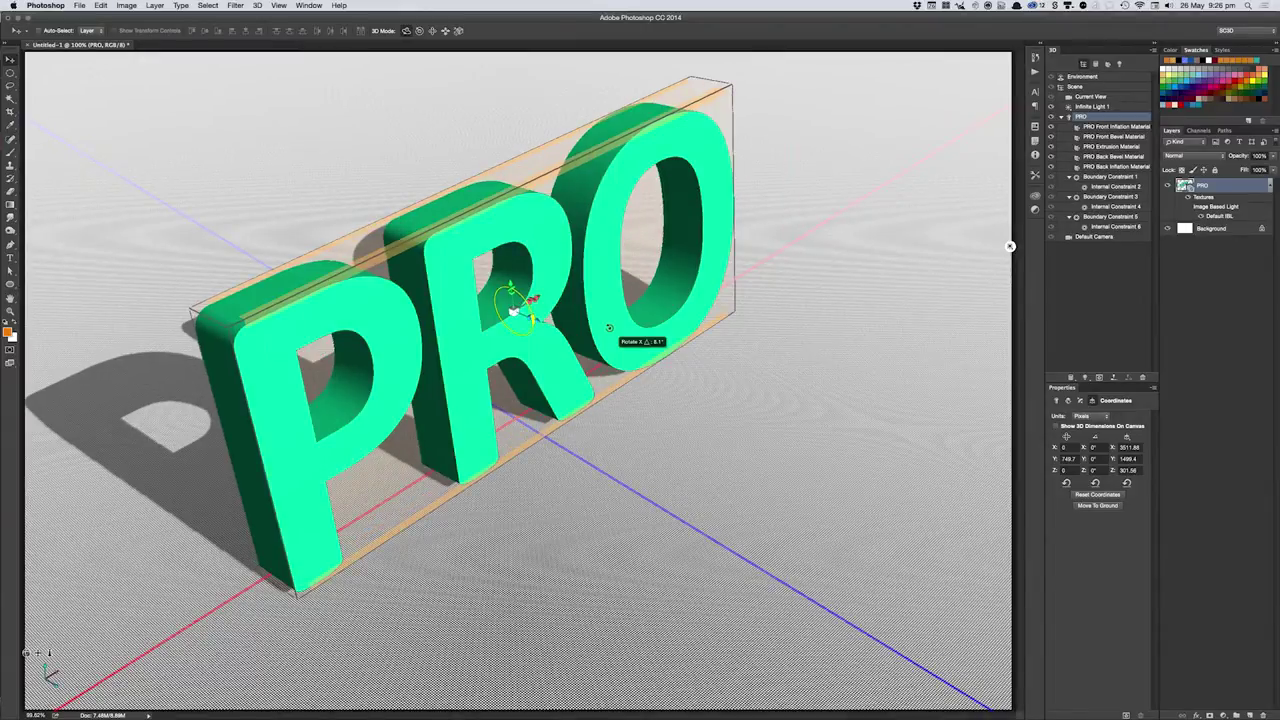
pyautogui.moveTo(608, 327); pyautogui.dragTo(580, 242)
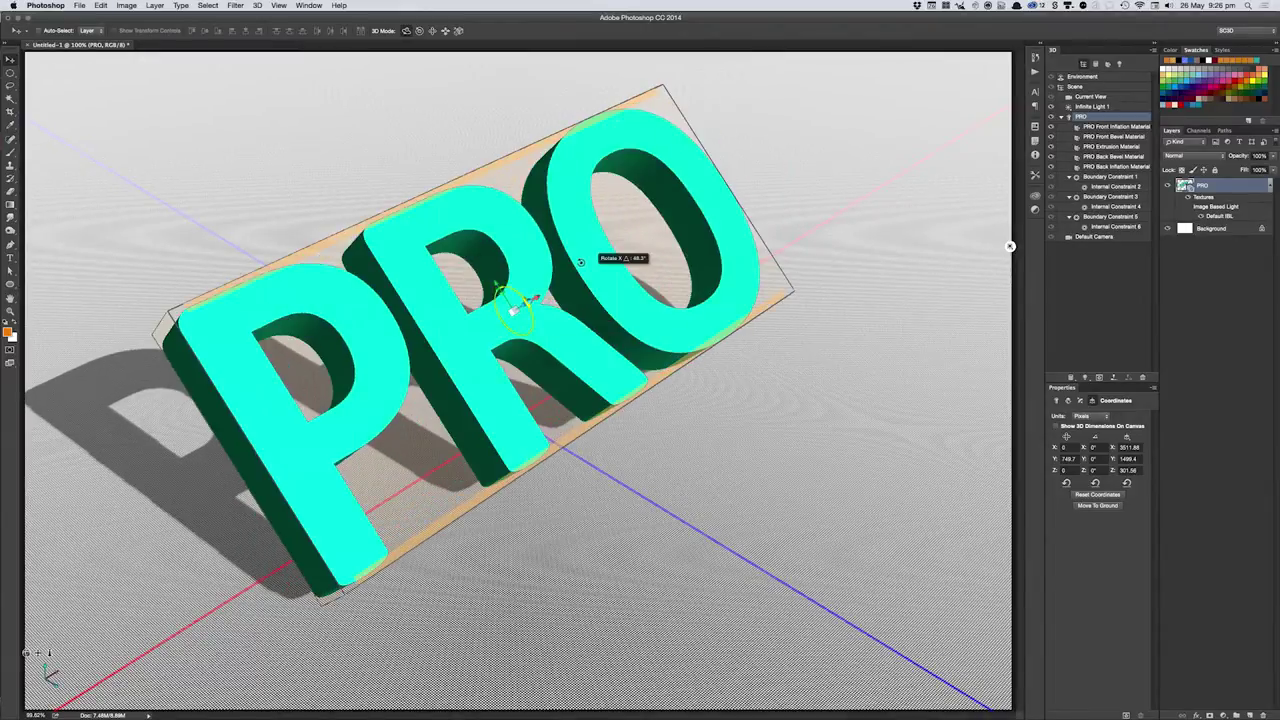
pyautogui.click(1097, 447)
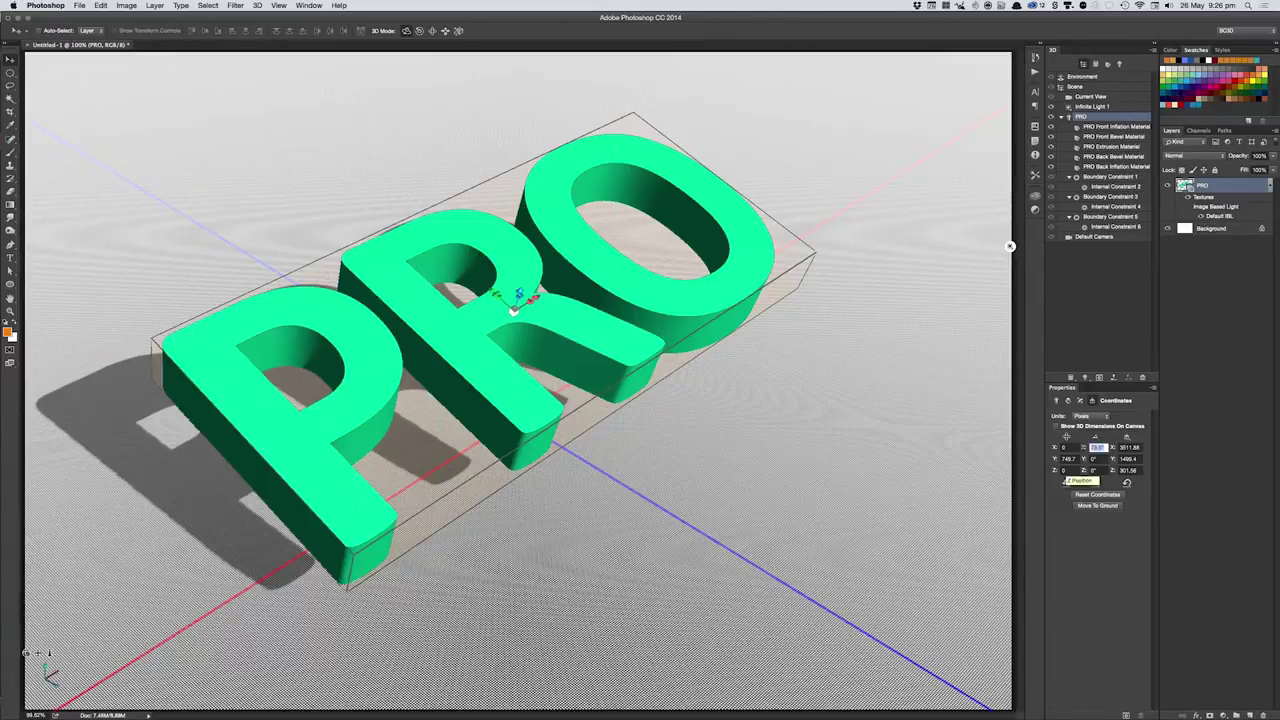
pyautogui.write('0')
pyautogui.press('Return')
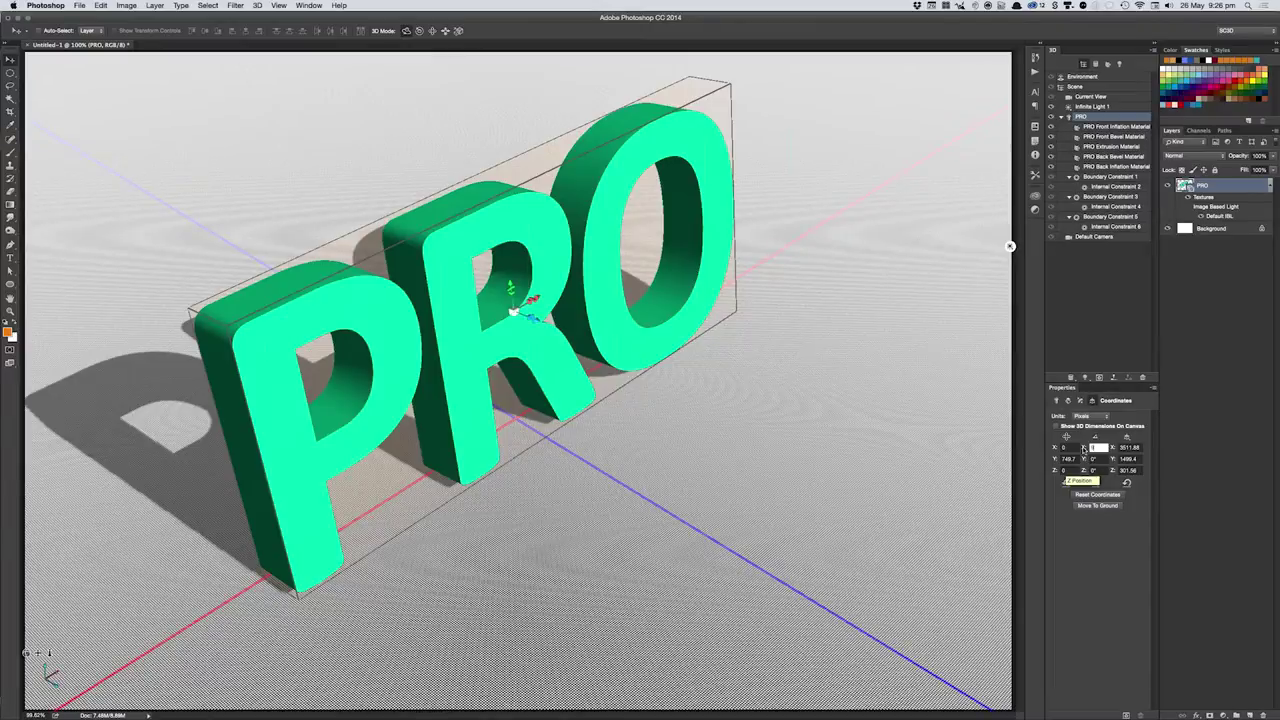
pyautogui.write('90')
pyautogui.press('Return')
pyautogui.press('Escape')
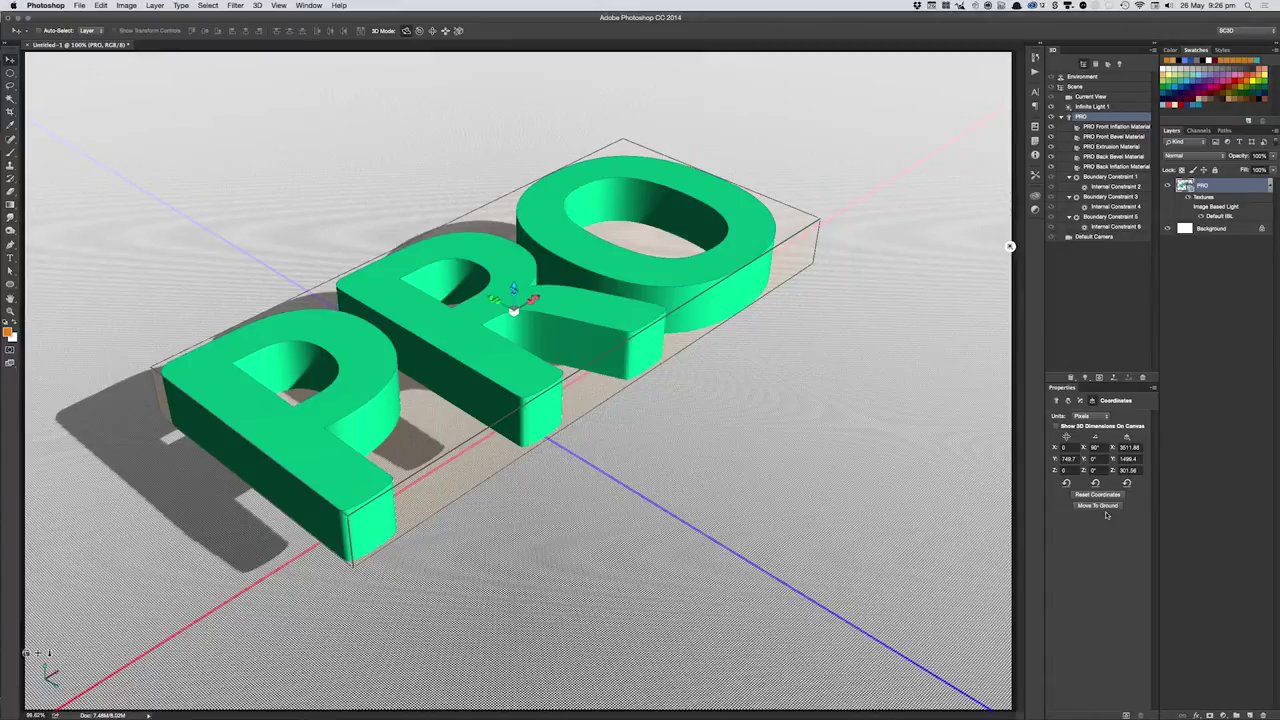
pyautogui.click(1100, 506)
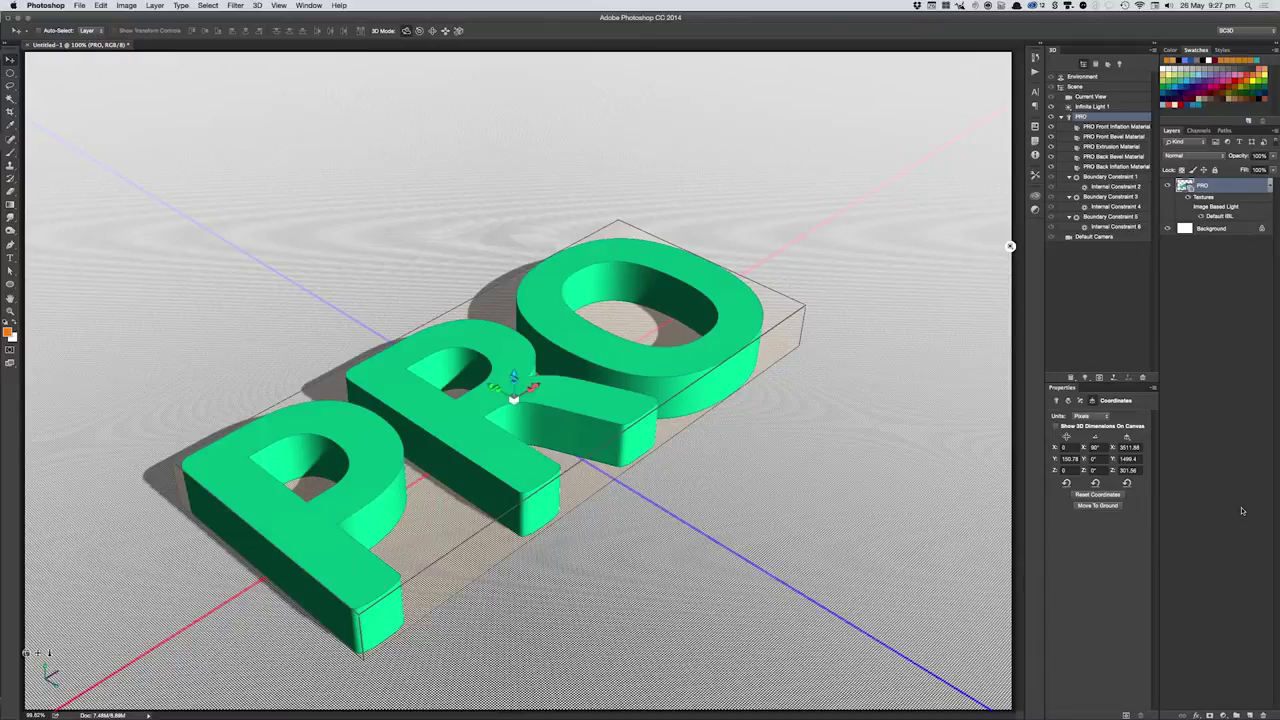
# - Shift the PRO text slightly along Z and orbit the view to see it edge-on
pyautogui.moveTo(513, 373); pyautogui.dragTo(513, 371)
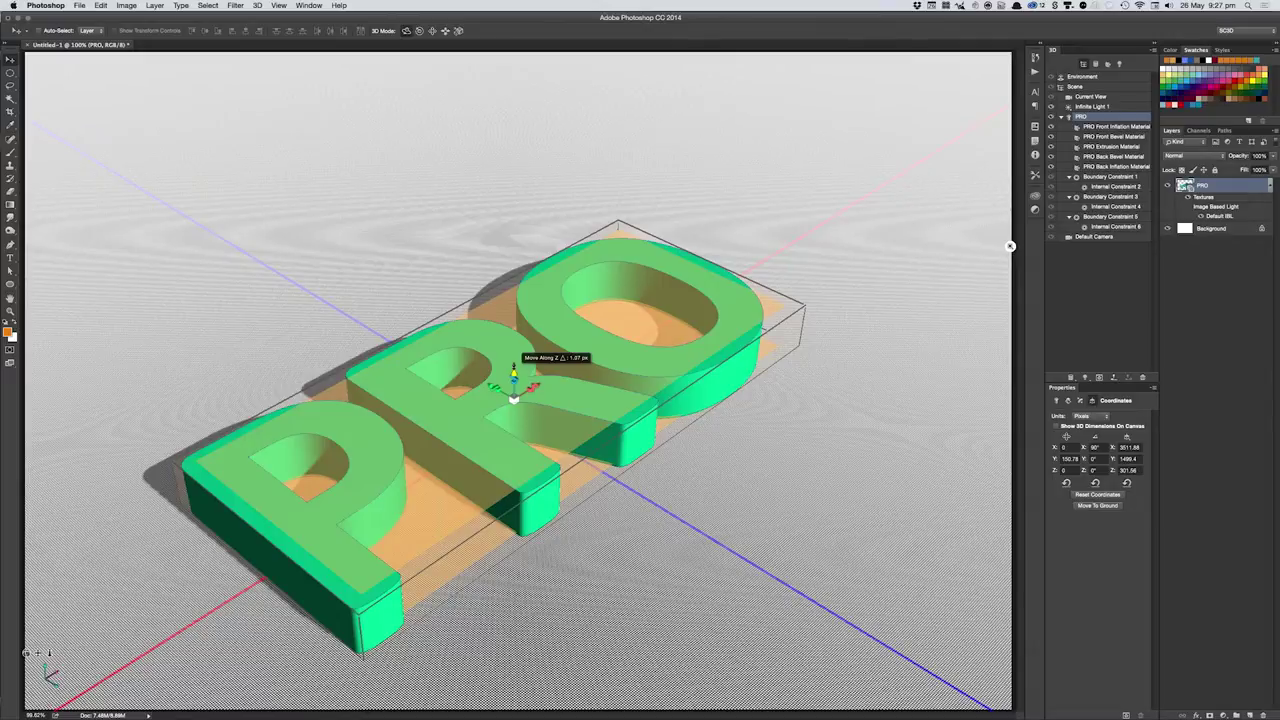
pyautogui.moveTo(513, 370); pyautogui.dragTo(513, 350)
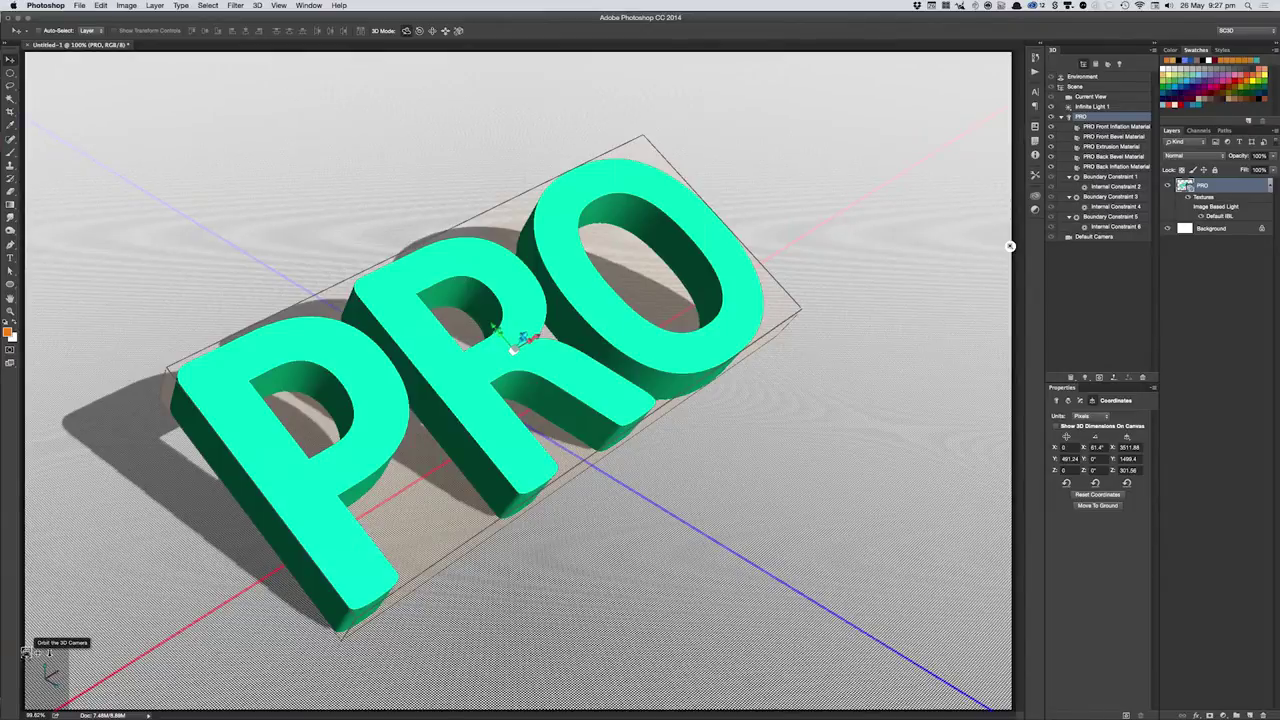
pyautogui.moveTo(25, 652); pyautogui.dragTo(27, 652)
pyautogui.moveTo(1010, 243); pyautogui.dragTo(833, 55)
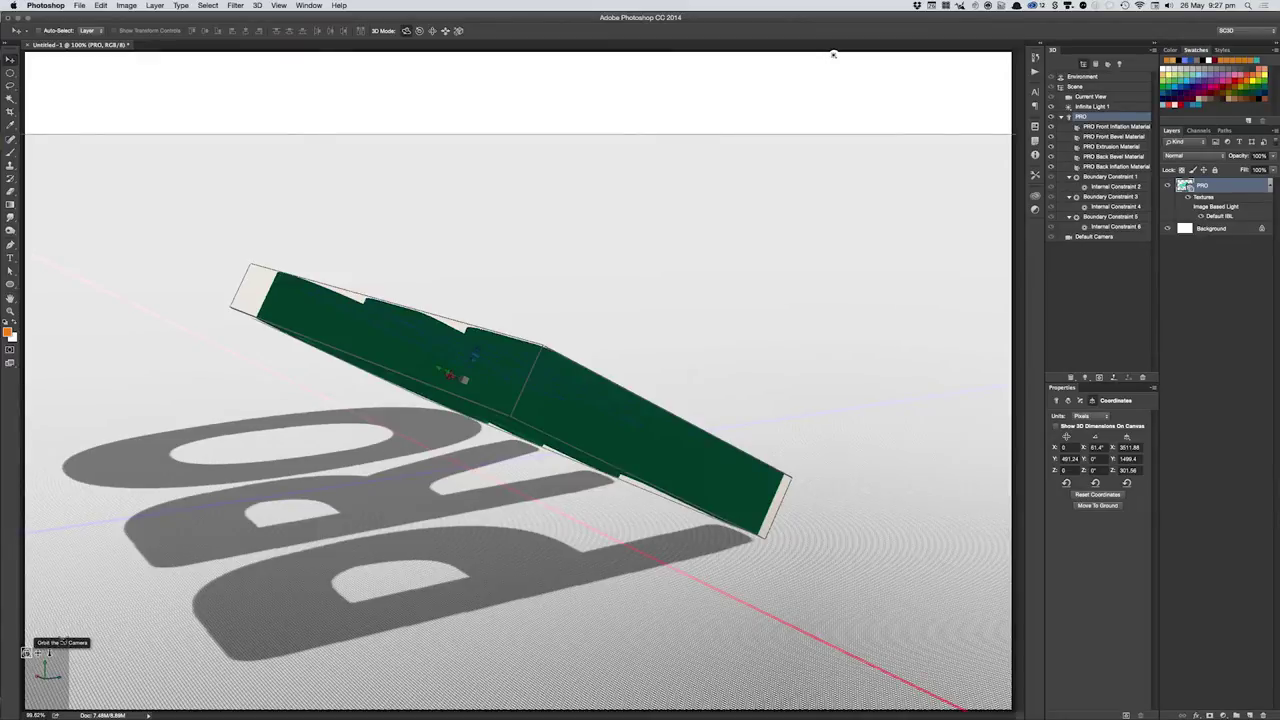
pyautogui.moveTo(833, 55); pyautogui.dragTo(1010, 122)
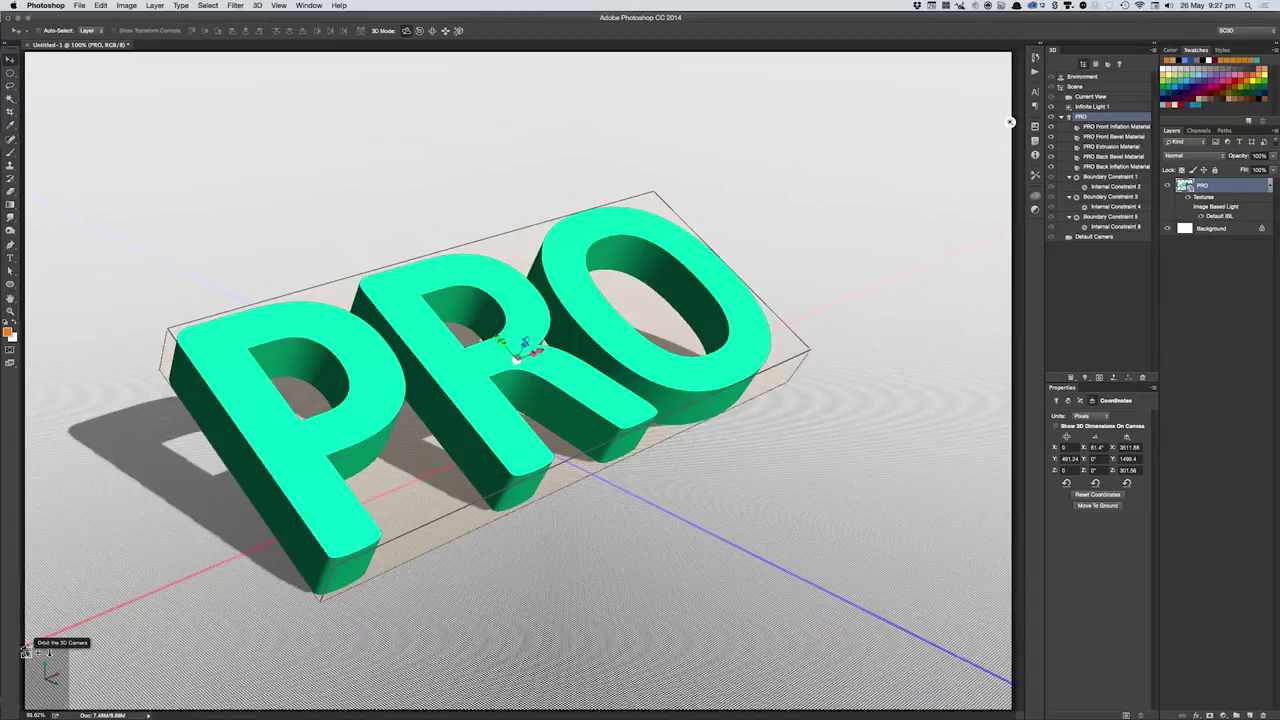
# - Enter an X rotation of 0° and then 90° for the PRO text
pyautogui.moveTo(1085, 447); pyautogui.dragTo(1050, 458)
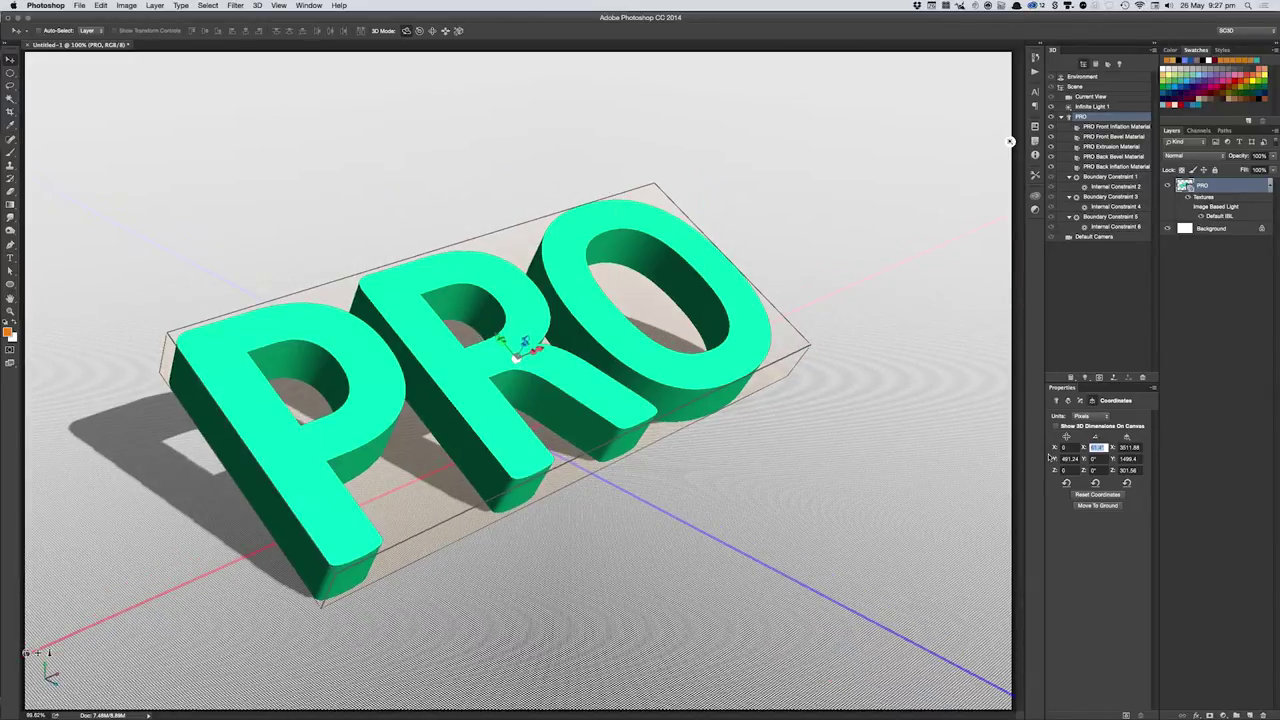
pyautogui.write('0')
pyautogui.press('Return')
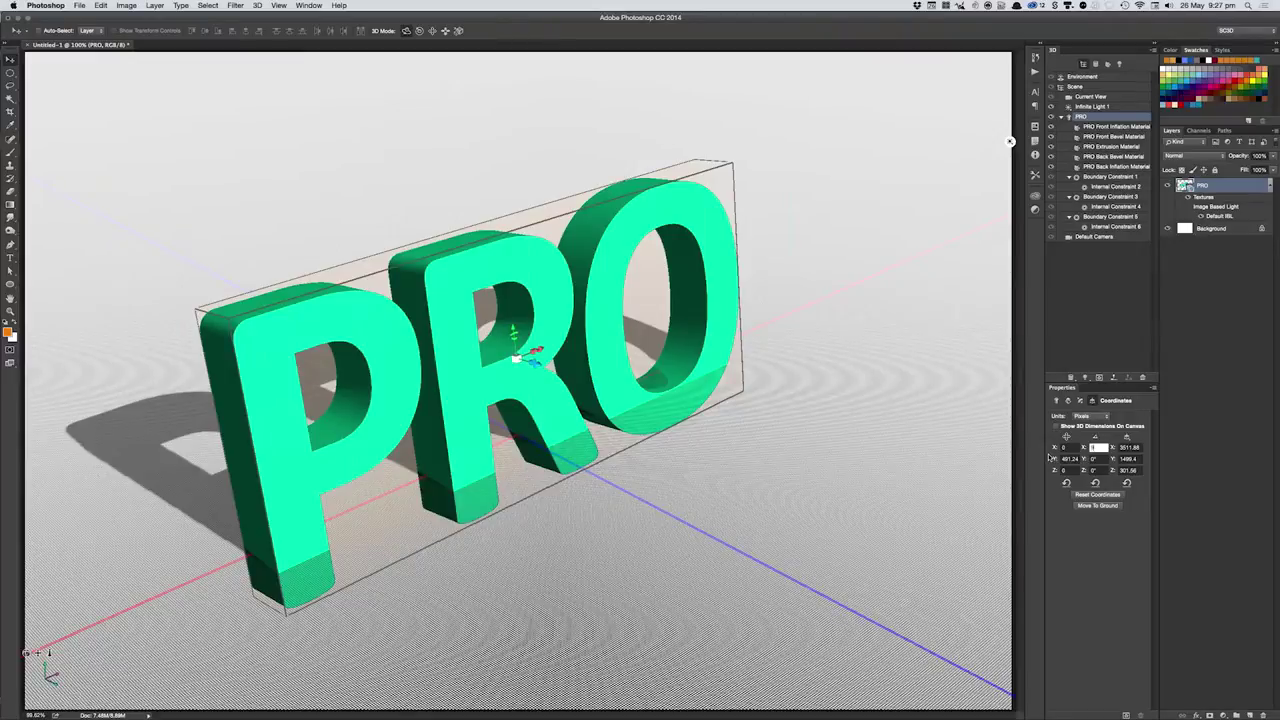
pyautogui.write('90')
pyautogui.press('Return')
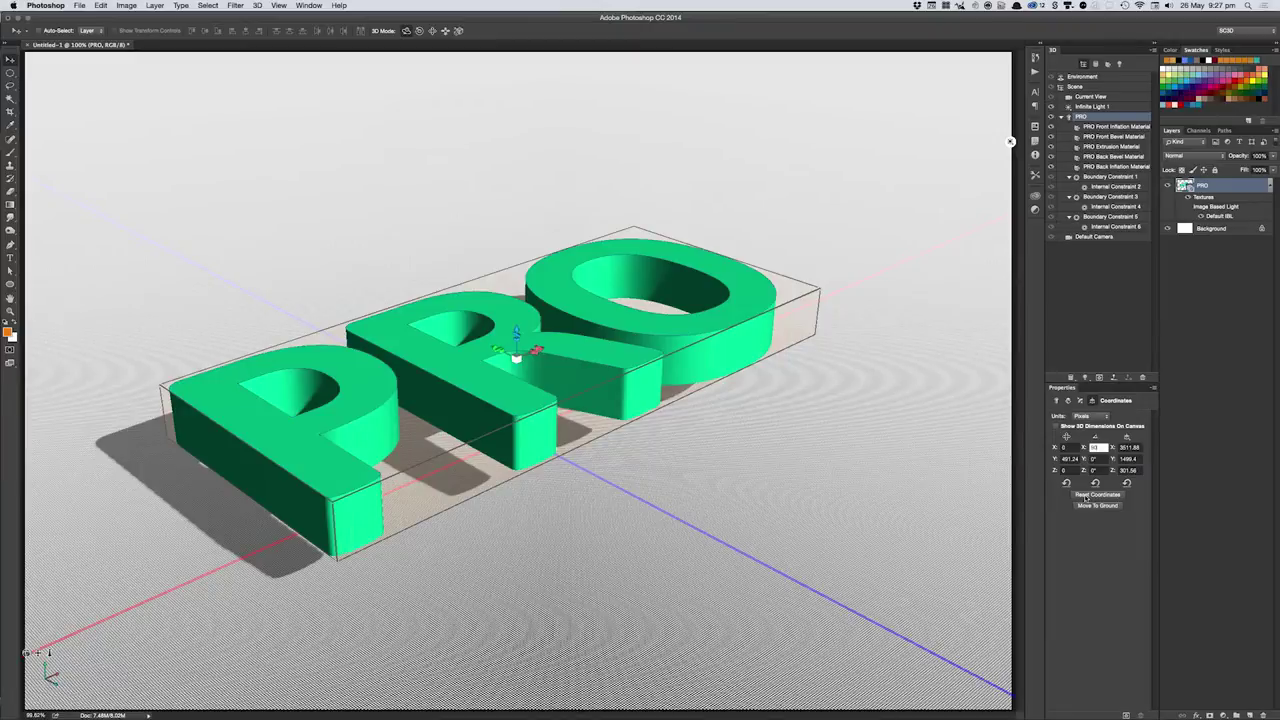
pyautogui.click(1086, 498)
# - Reset the PRO text's coordinates so it stands upright at 0° X, then set it on the ground
pyautogui.click(1098, 505)
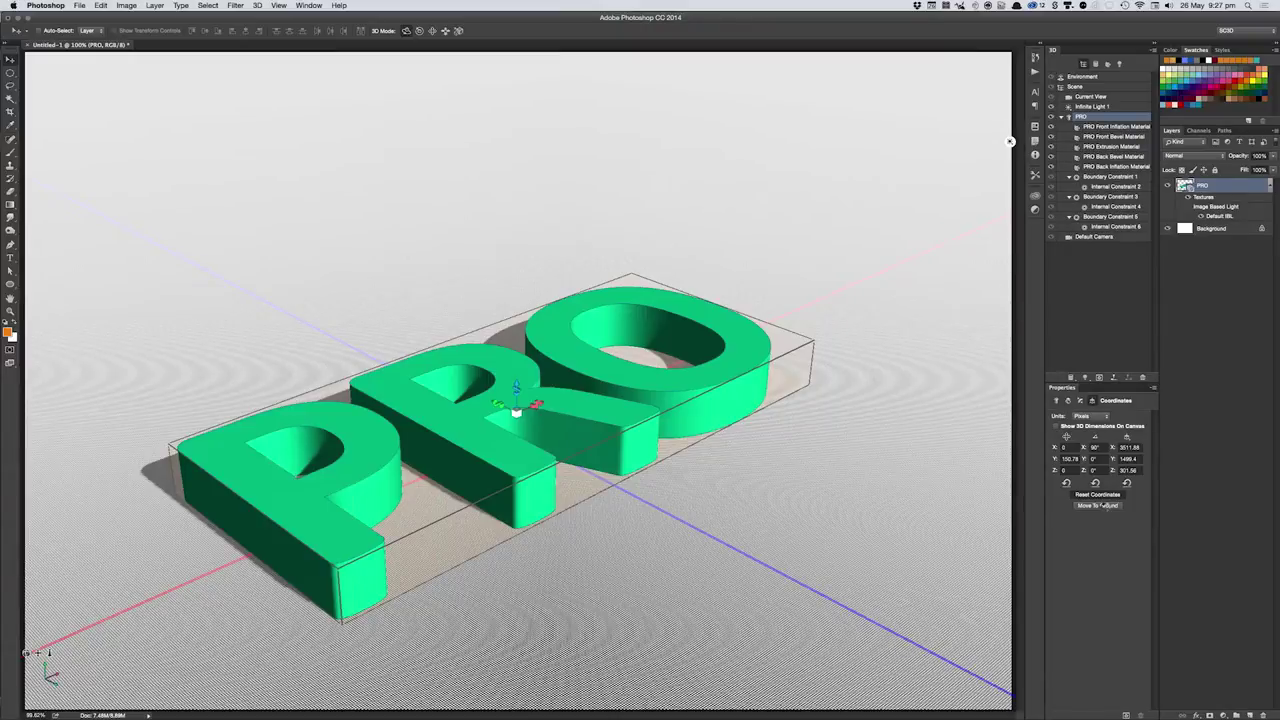
pyautogui.click(1101, 506)
pyautogui.click(1101, 506)
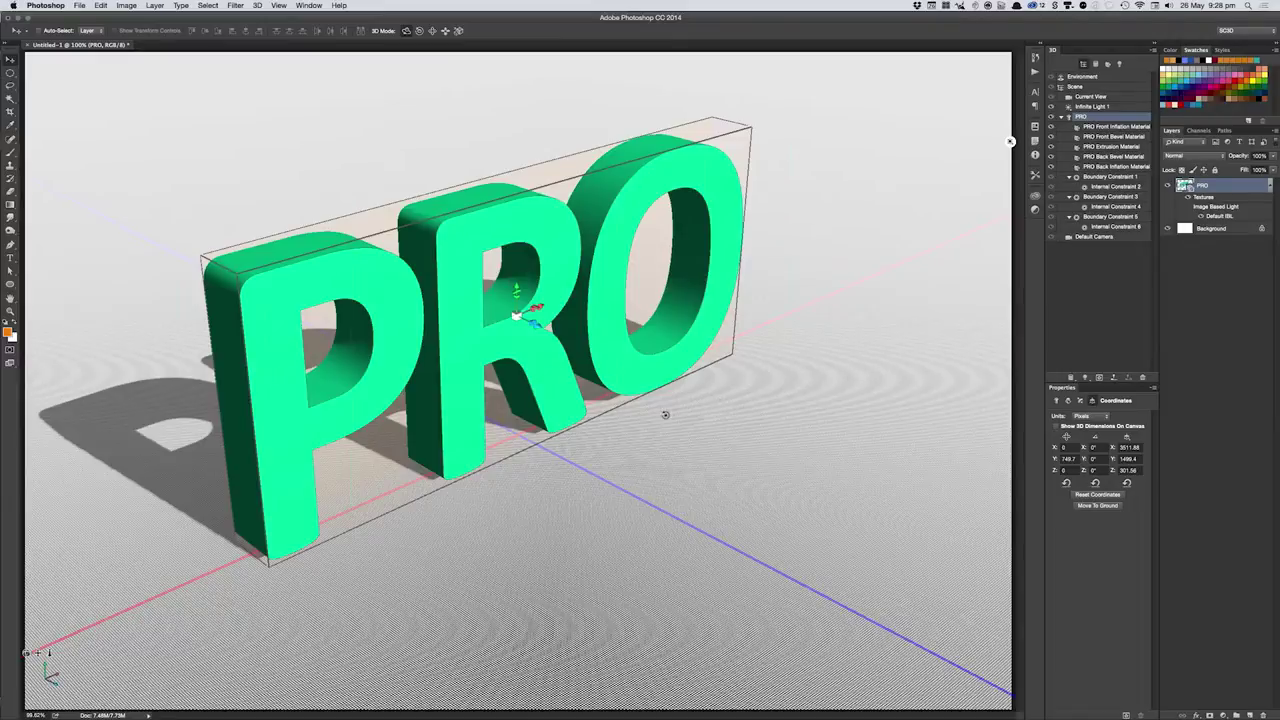
# - Rotate the PRO text about 90° on the X axis to lie flat, nudging Y one pixel
pyautogui.moveTo(664, 414)
pyautogui.mouseDown()
pyautogui.moveTo(588, 297)
pyautogui.moveTo(571, 207)
pyautogui.mouseUp()
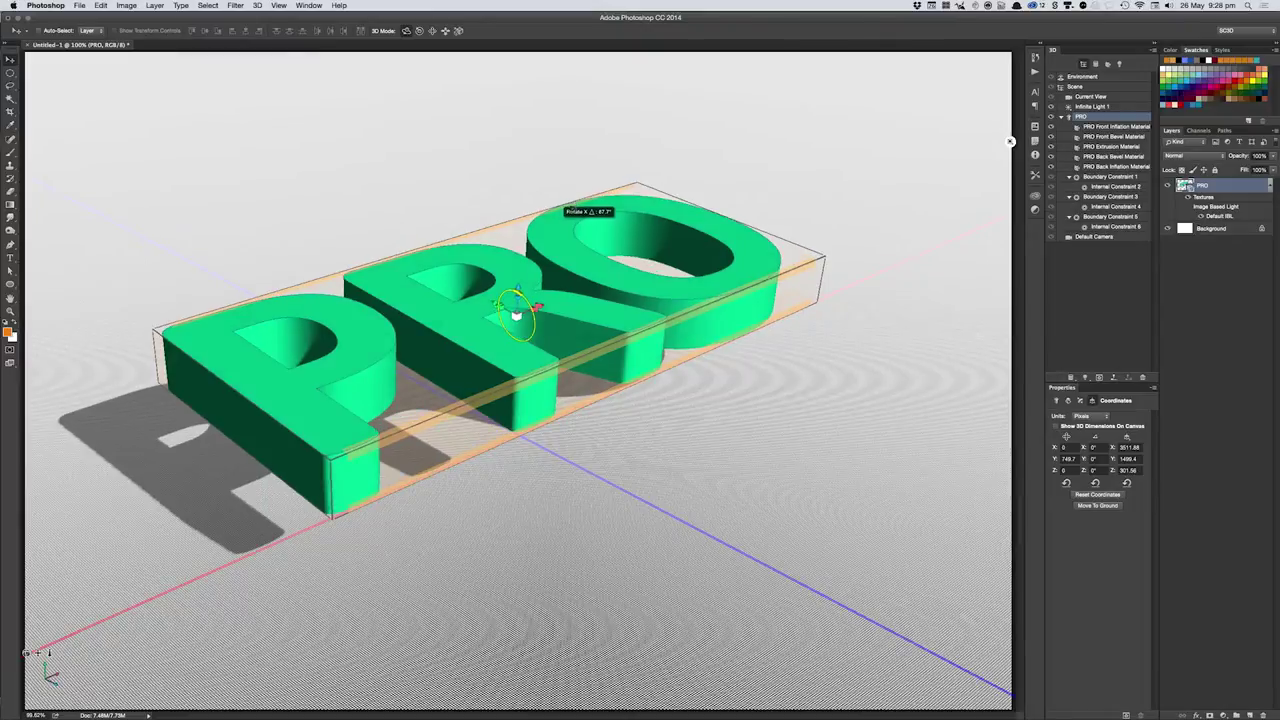
pyautogui.moveTo(571, 212); pyautogui.dragTo(570, 205)
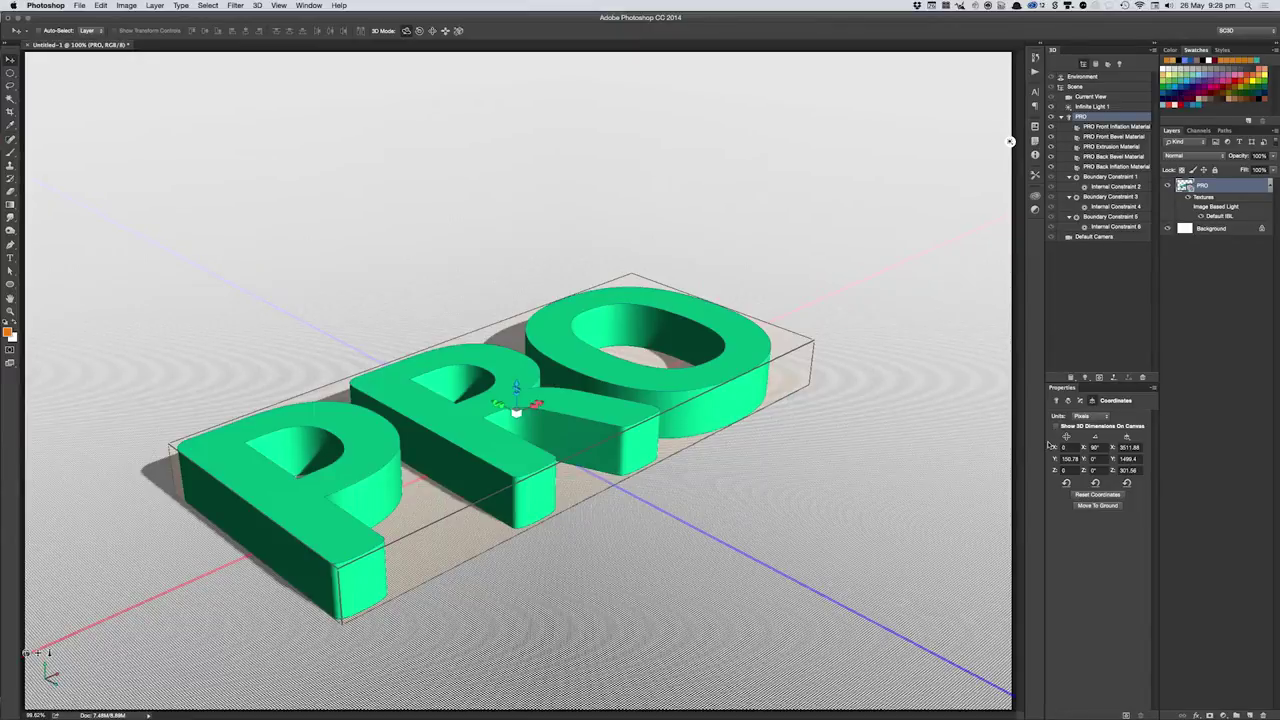
pyautogui.press('Up')
pyautogui.hotkey('ctrl', 'alt', 'i')
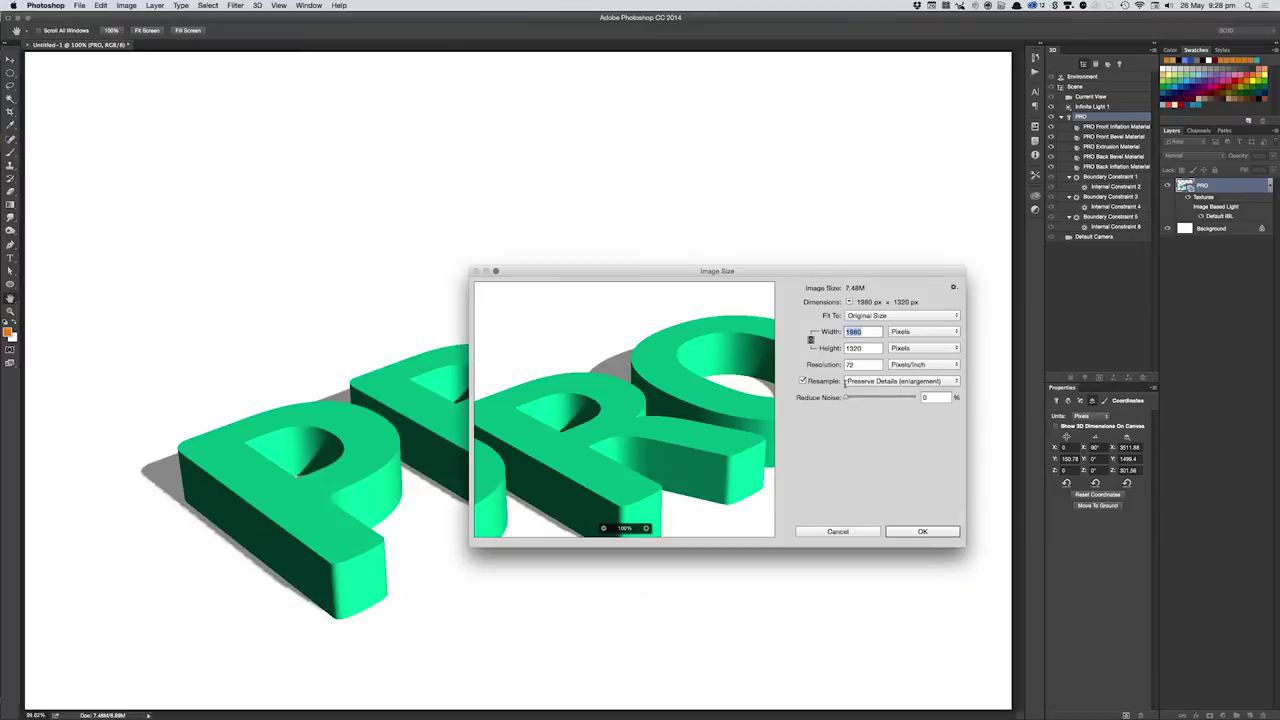
pyautogui.click(860, 536)
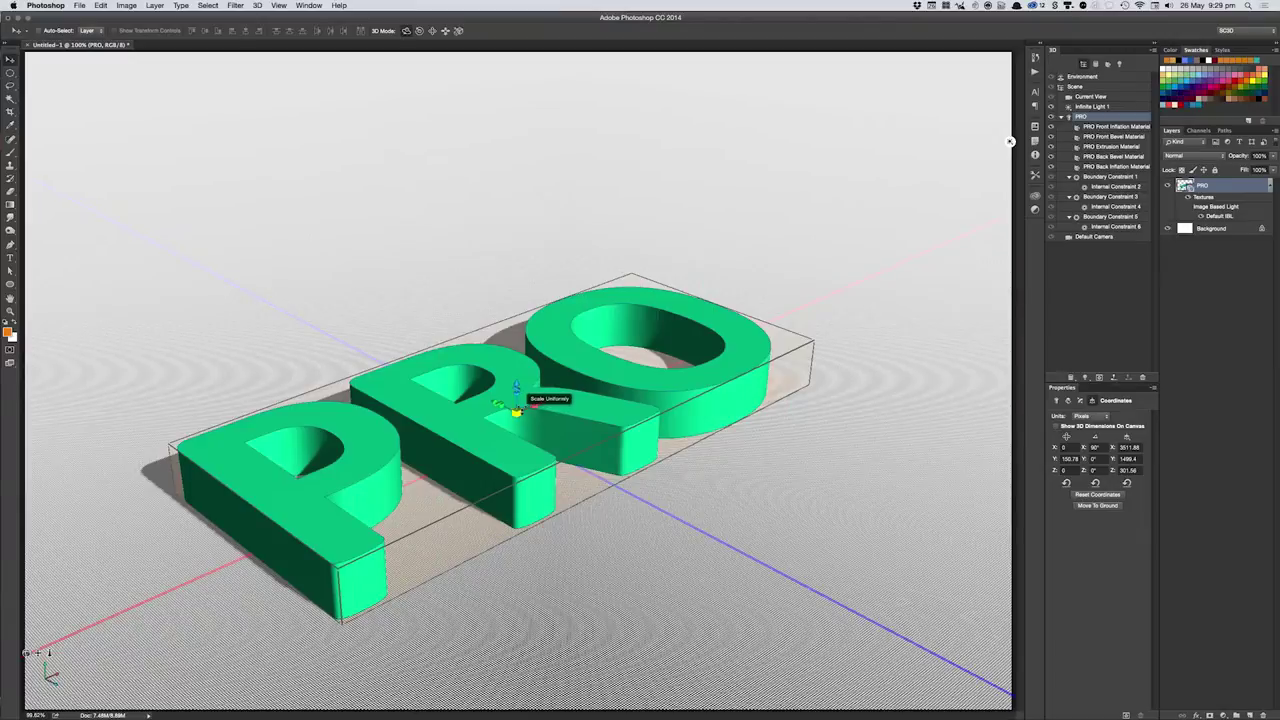
# - Scale the PRO text up uniformly, then make the letters shallower along Y
pyautogui.moveTo(515, 411); pyautogui.dragTo(515, 410)
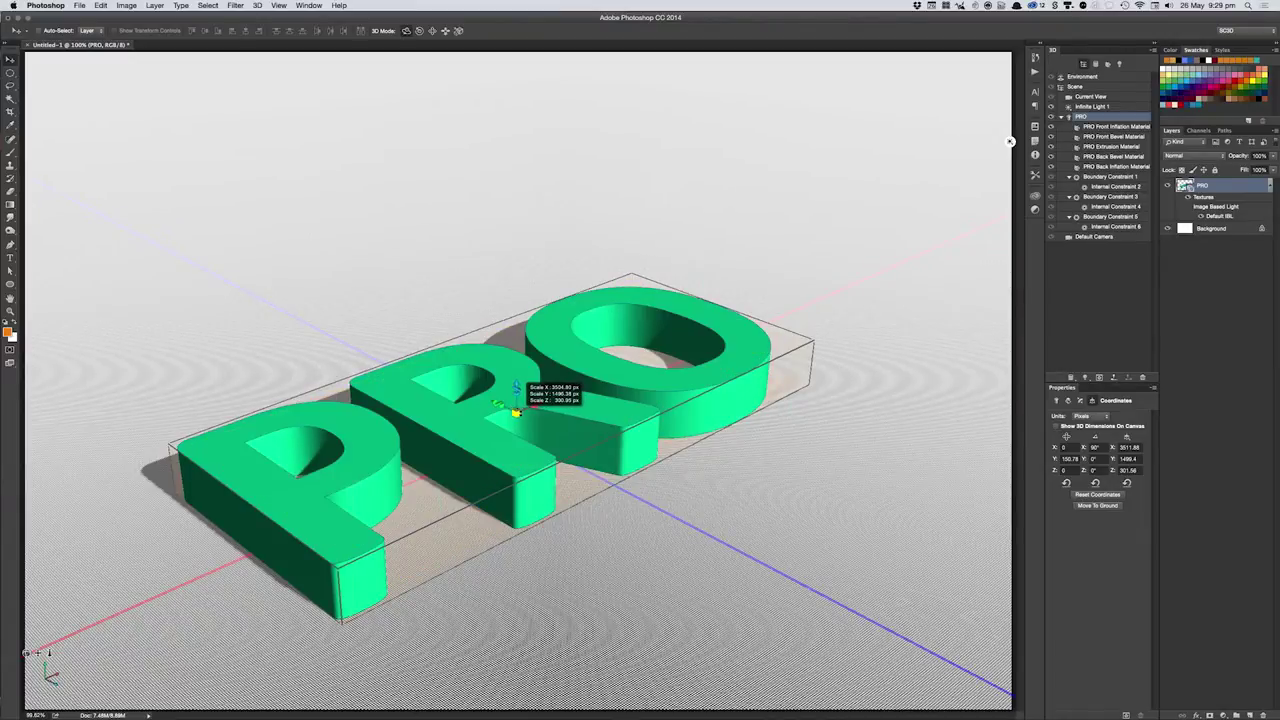
pyautogui.moveTo(515, 411)
pyautogui.mouseDown()
pyautogui.moveTo(617, 241)
pyautogui.moveTo(597, 331)
pyautogui.mouseUp()
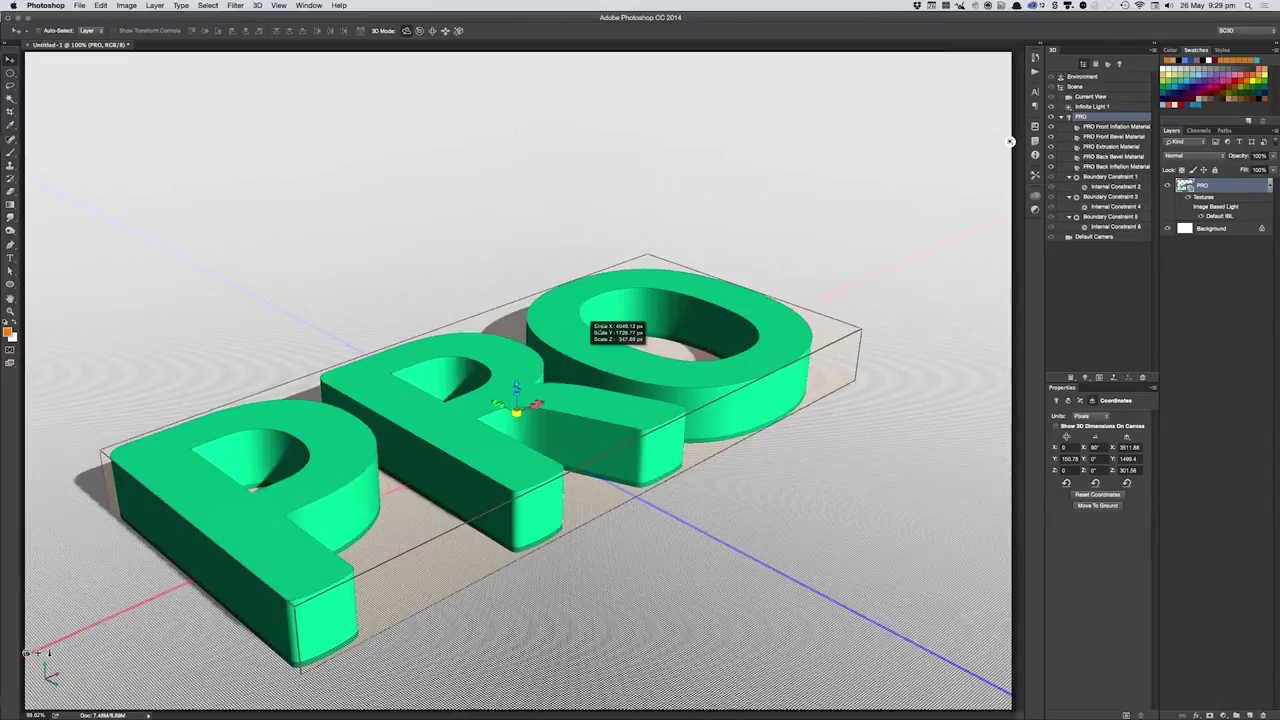
pyautogui.moveTo(592, 325); pyautogui.dragTo(600, 320)
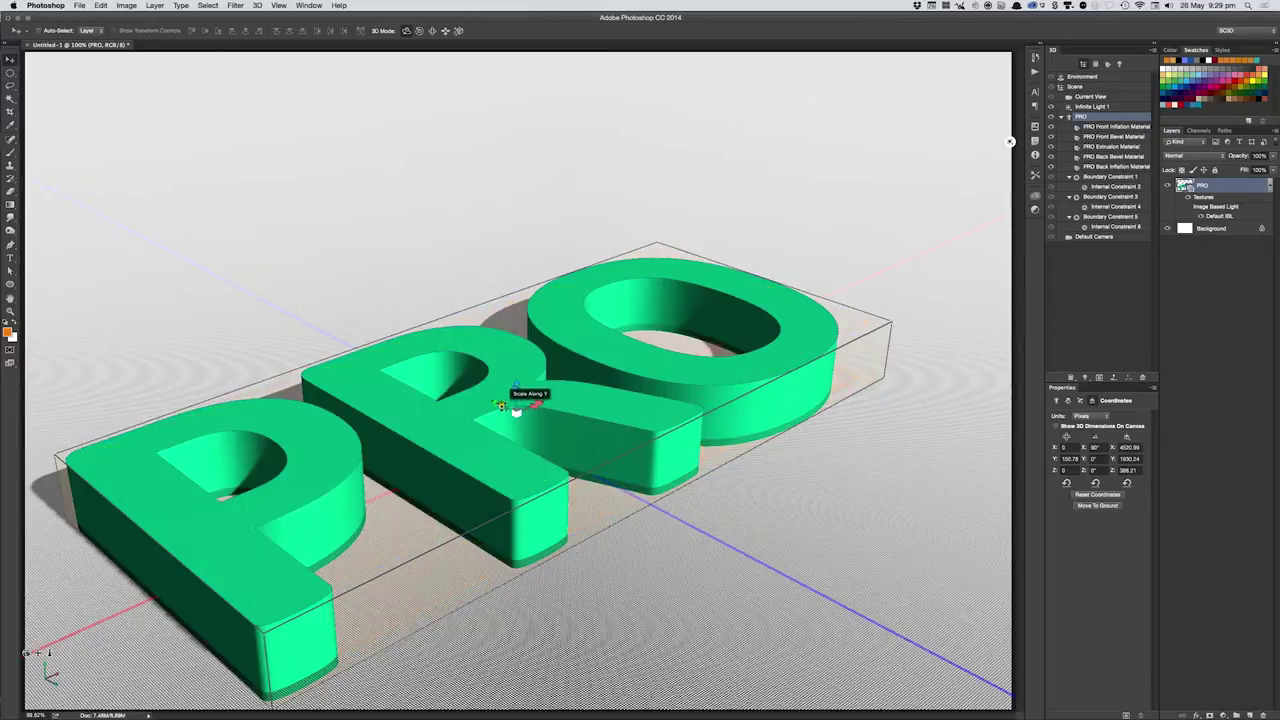
pyautogui.moveTo(516, 411); pyautogui.dragTo(516, 411)
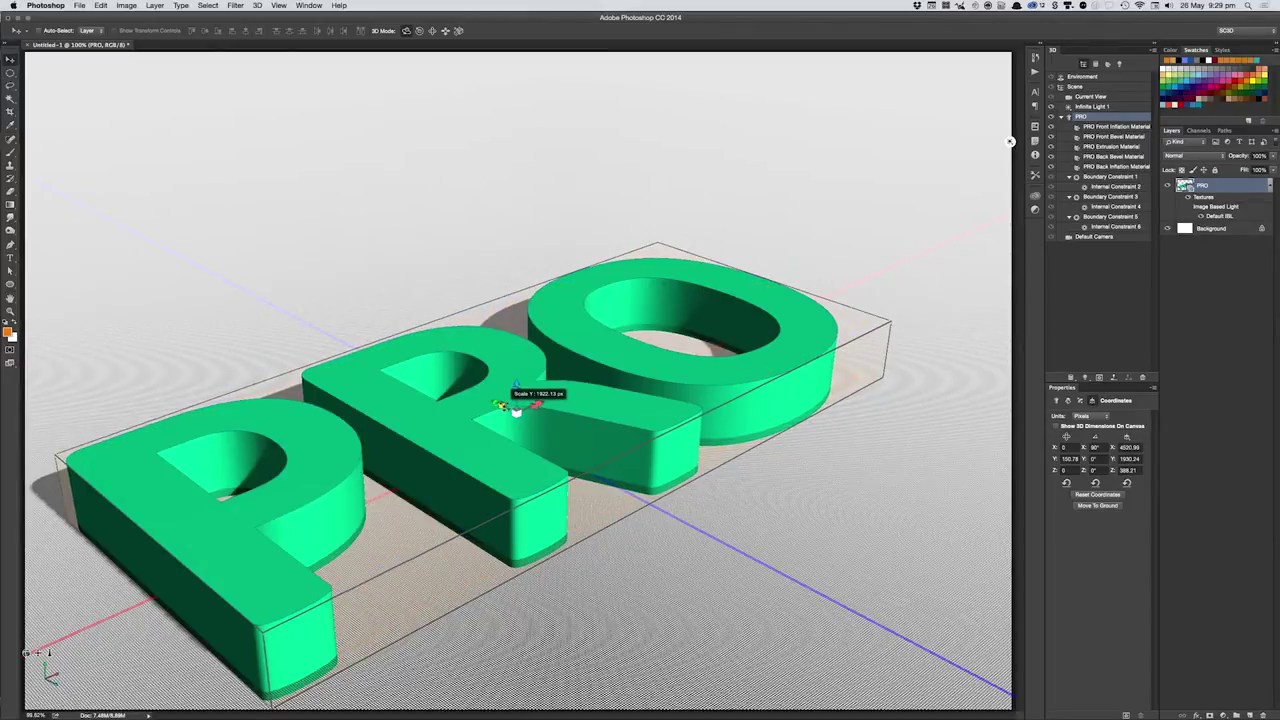
pyautogui.moveTo(516, 411)
pyautogui.mouseDown()
pyautogui.moveTo(602, 455)
pyautogui.moveTo(576, 456)
pyautogui.mouseUp()
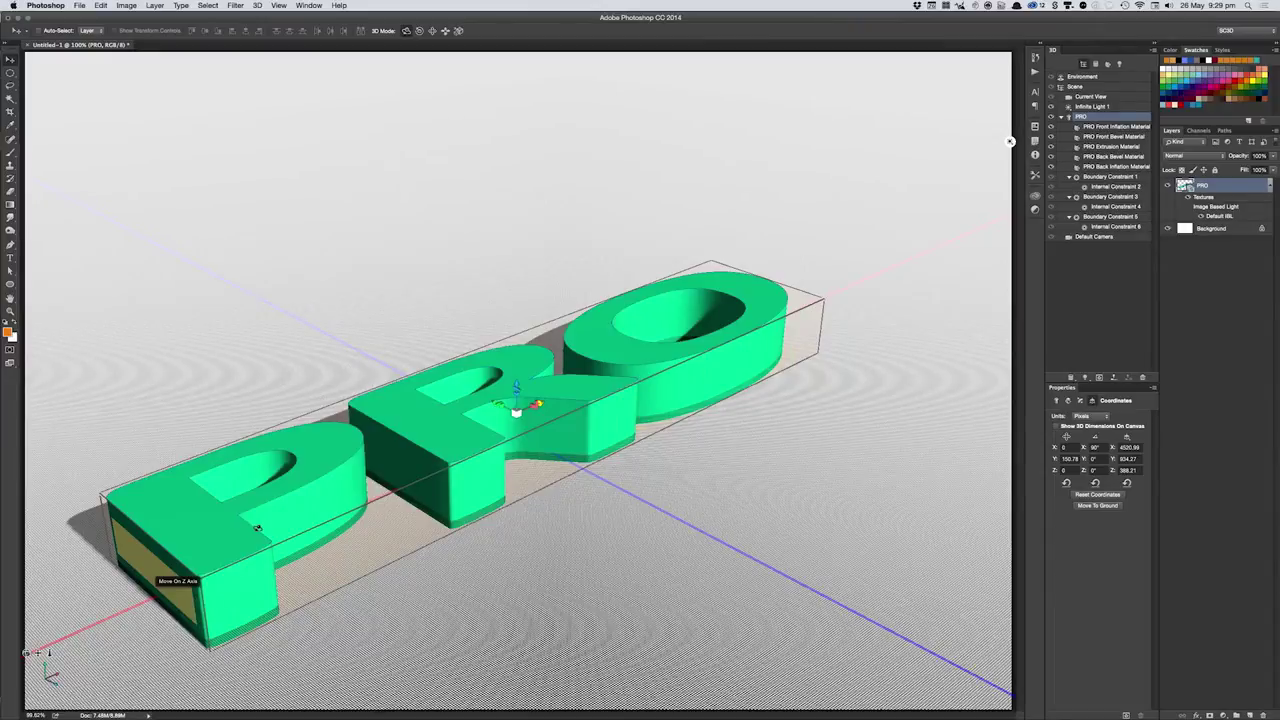
# - Orbit the view to a lower angle and reset the text to its original scale
pyautogui.moveTo(26, 652); pyautogui.dragTo(30, 652)
pyautogui.moveTo(1010, 249)
pyautogui.mouseDown()
pyautogui.moveTo(1010, 155)
pyautogui.moveTo(1010, 285)
pyautogui.mouseUp()
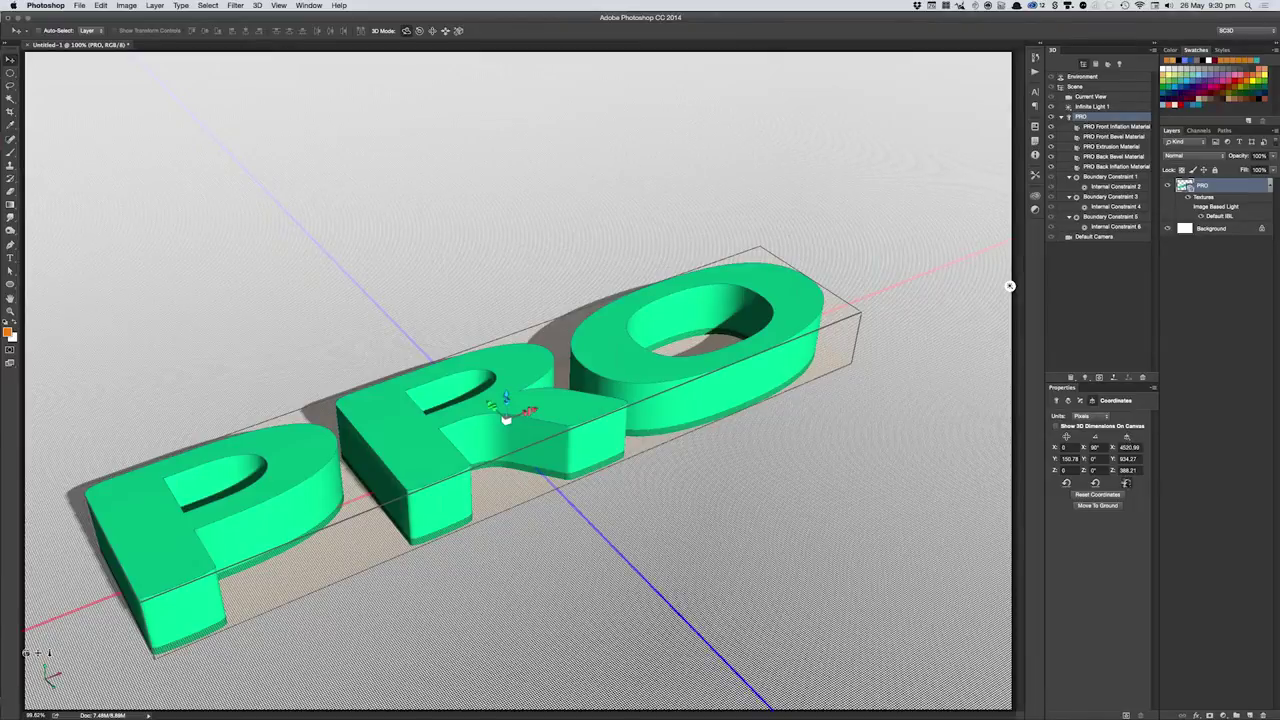
pyautogui.click(1126, 483)
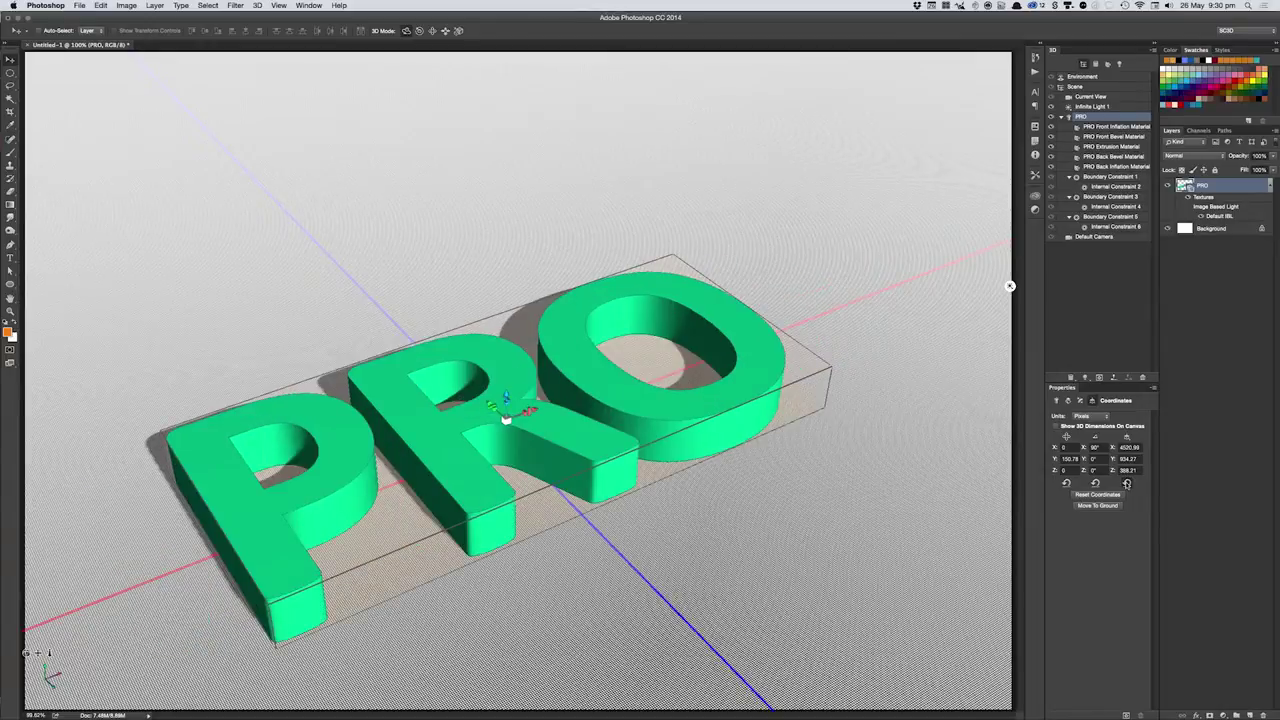
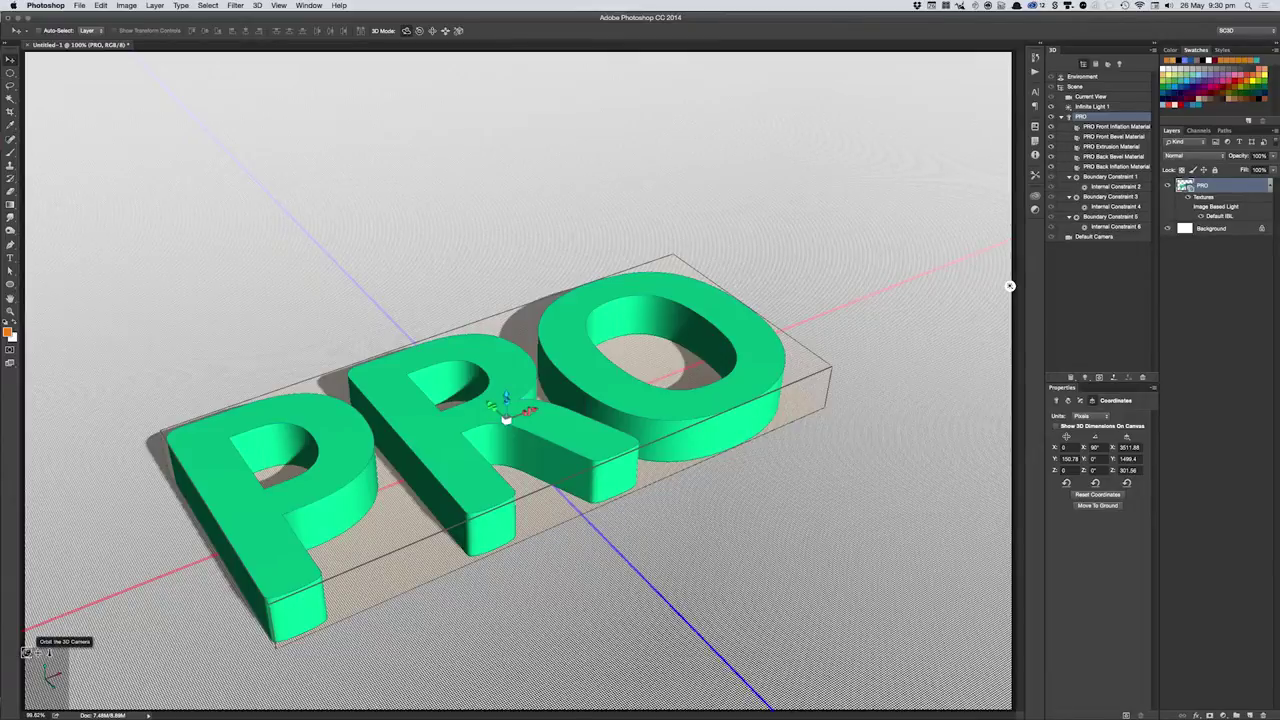
# - Orbit the camera to a low angled view of the PRO text and select Current View
pyautogui.moveTo(26, 652); pyautogui.dragTo(26, 652)
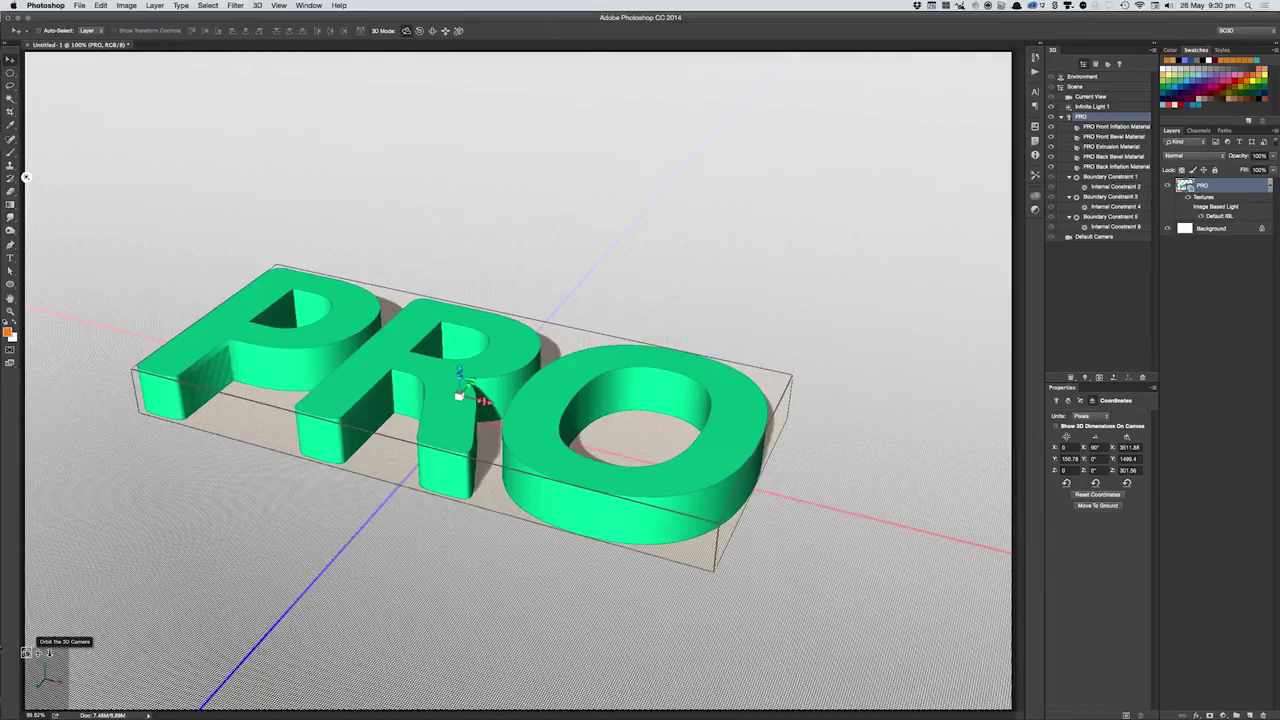
pyautogui.moveTo(26, 176); pyautogui.dragTo(796, 54)
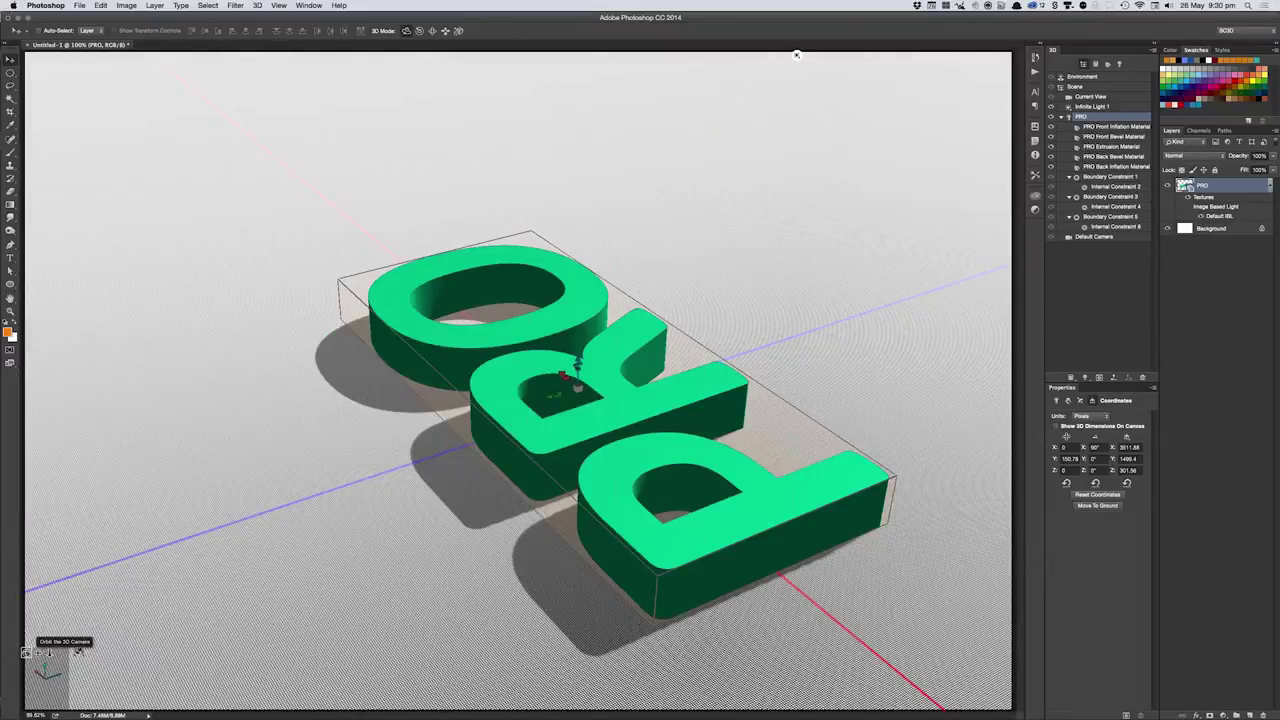
pyautogui.moveTo(796, 54); pyautogui.dragTo(1010, 188)
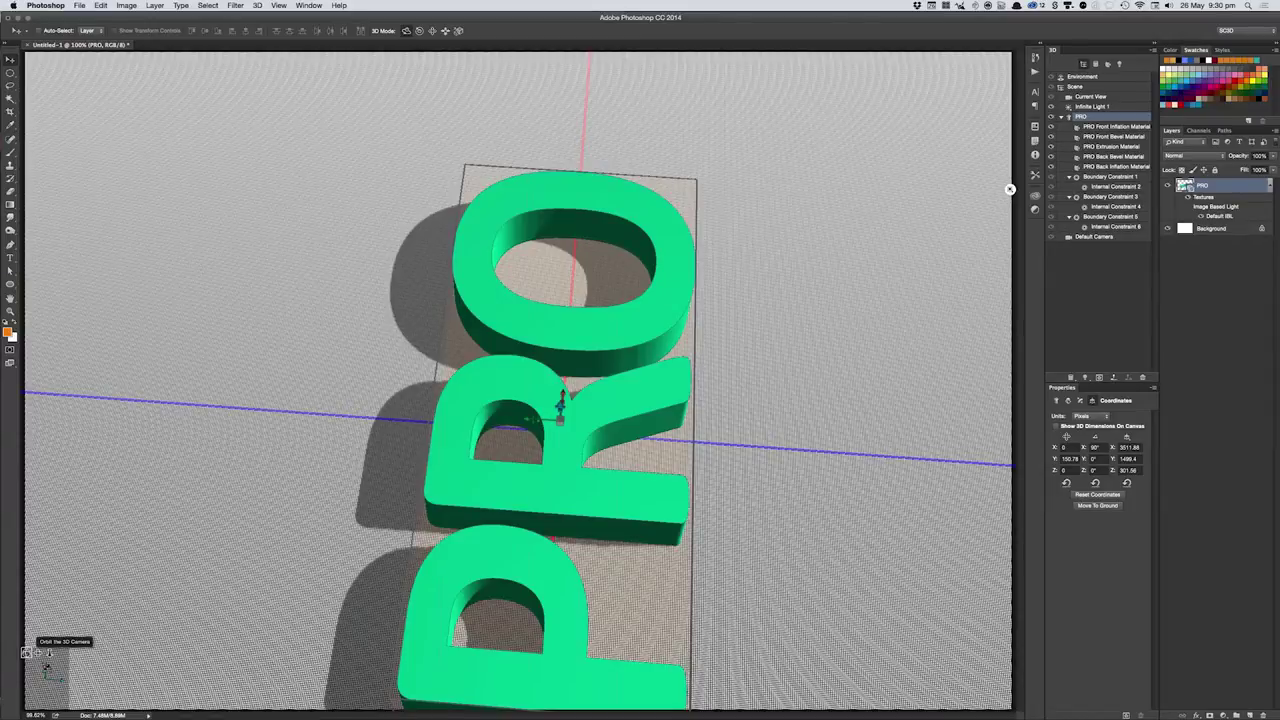
pyautogui.moveTo(1010, 188); pyautogui.dragTo(793, 705)
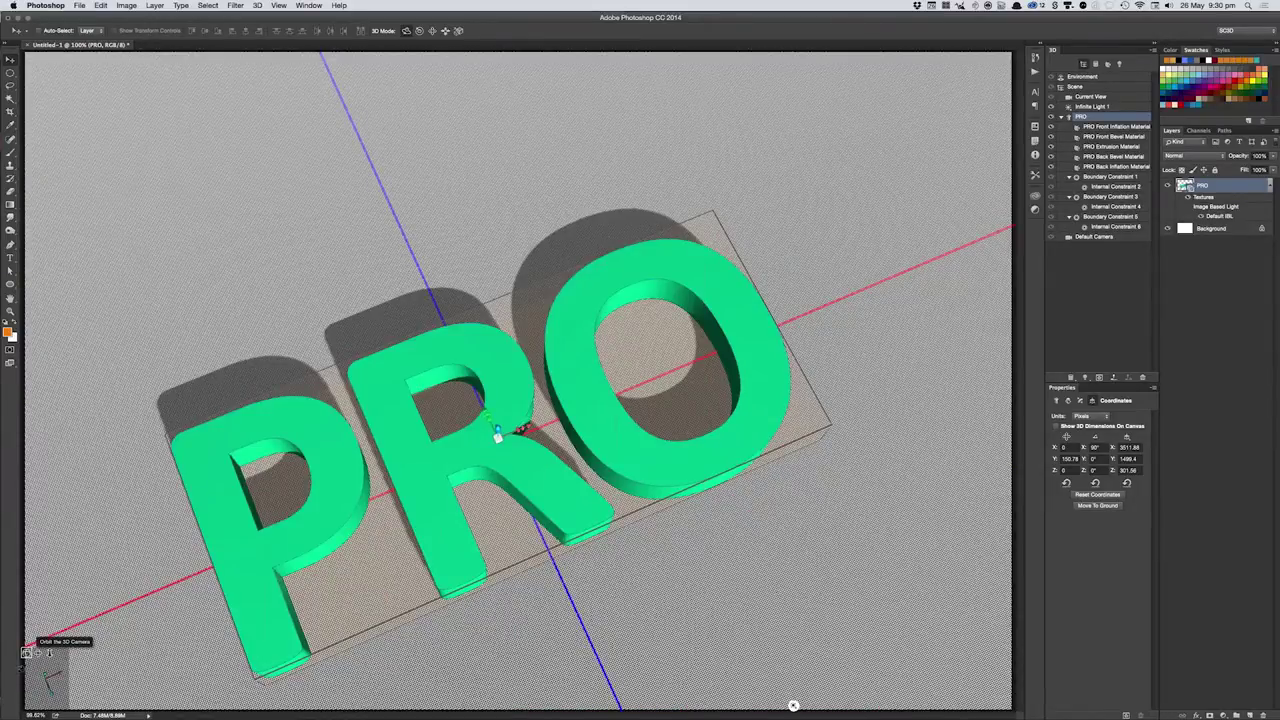
pyautogui.moveTo(793, 705); pyautogui.dragTo(1009, 648)
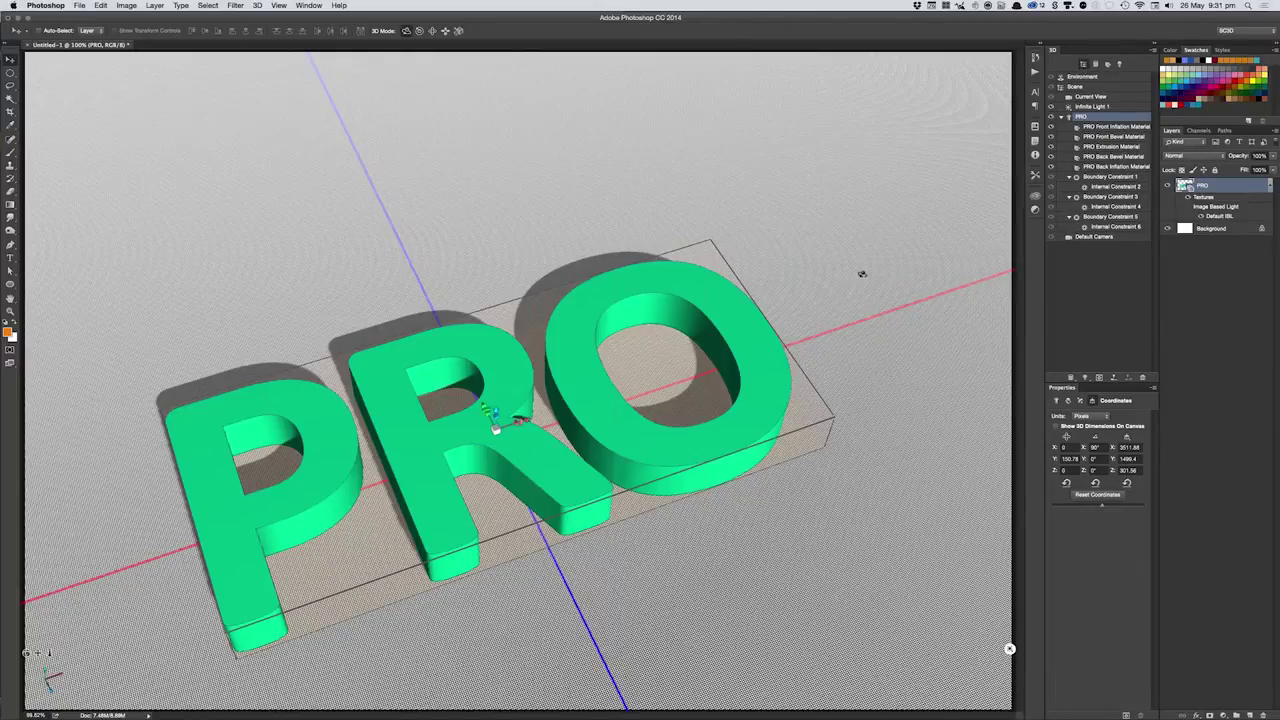
pyautogui.click(862, 273)
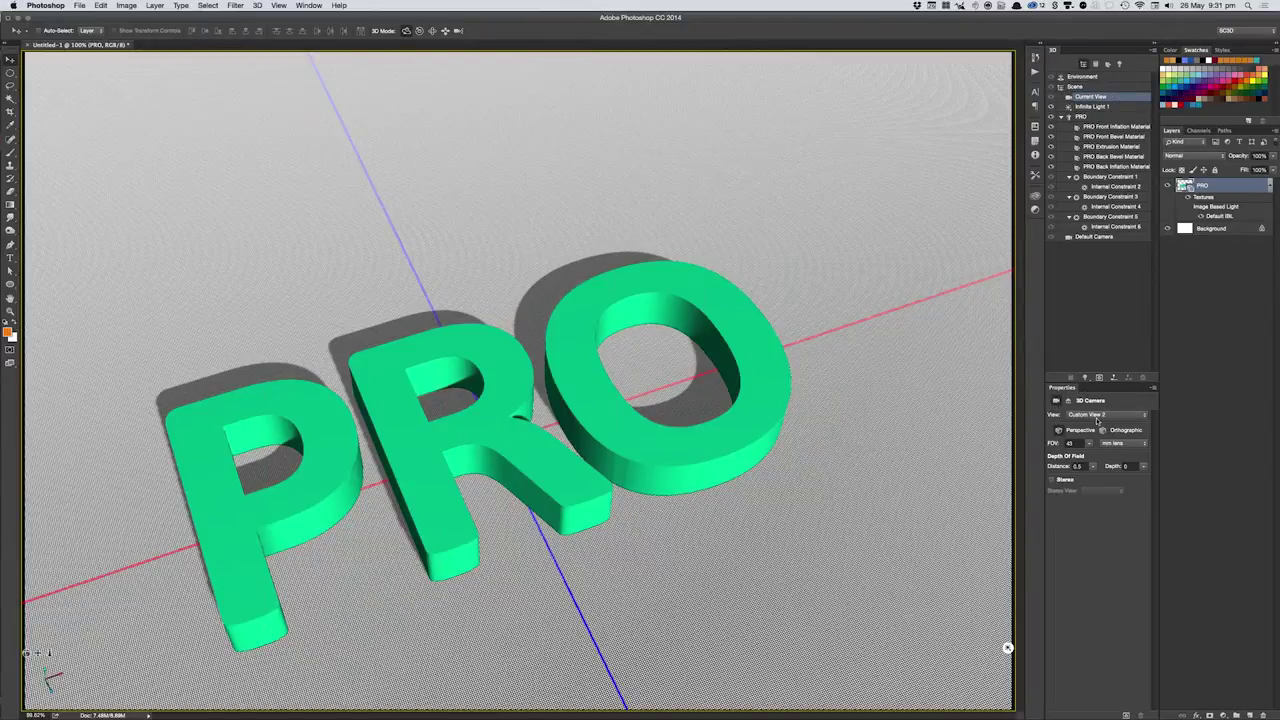
# - Save the current camera angle as a view named 'This is nice'
pyautogui.click(1097, 419)
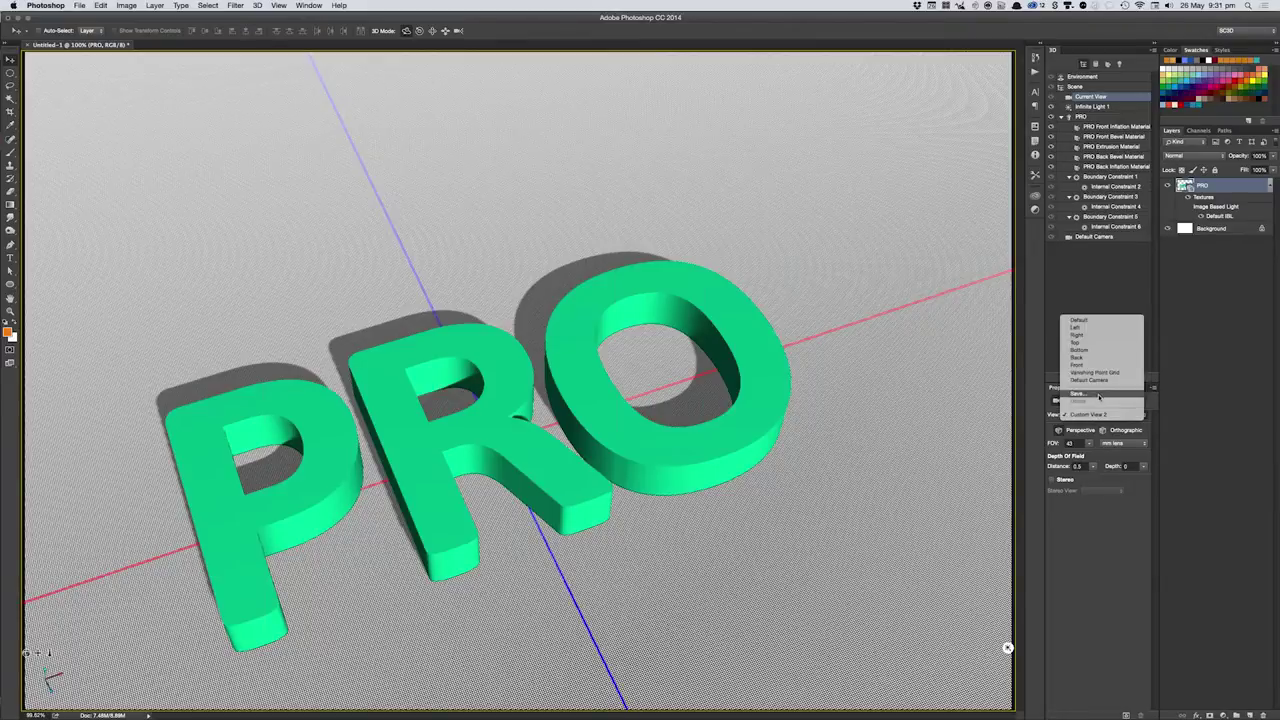
pyautogui.click(1099, 396)
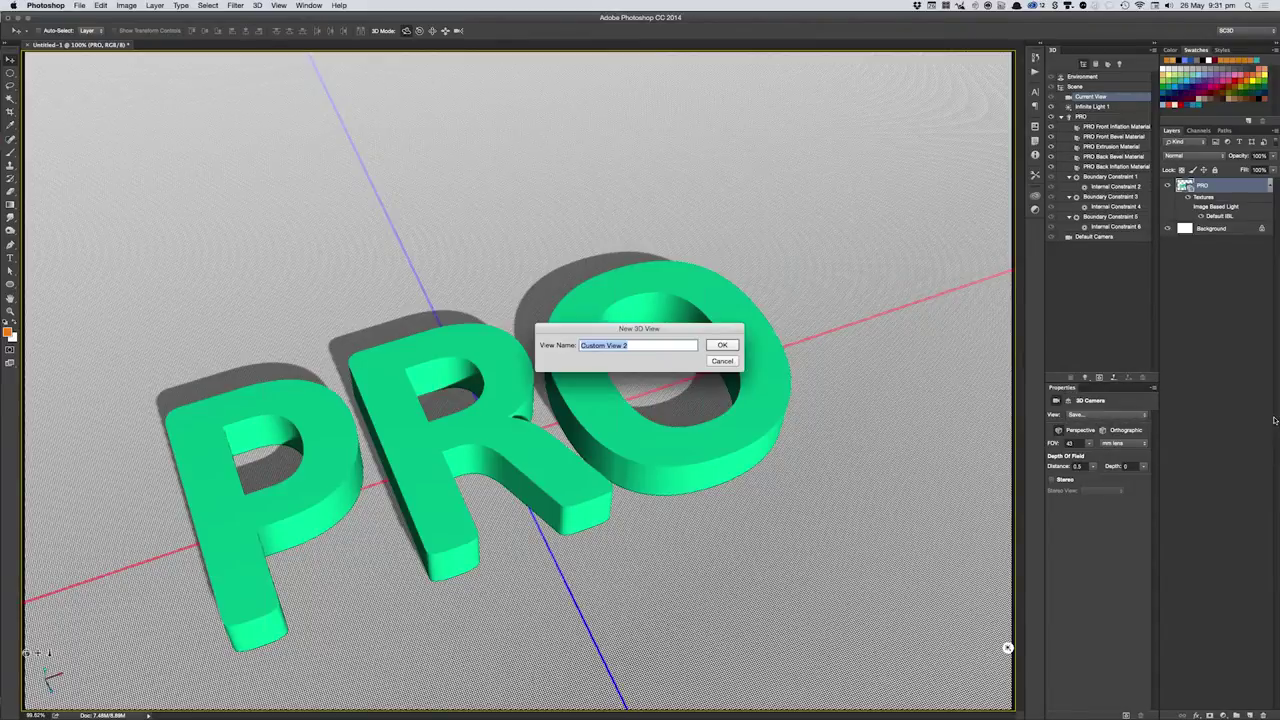
pyautogui.write('This is nice')
pyautogui.press('Return')
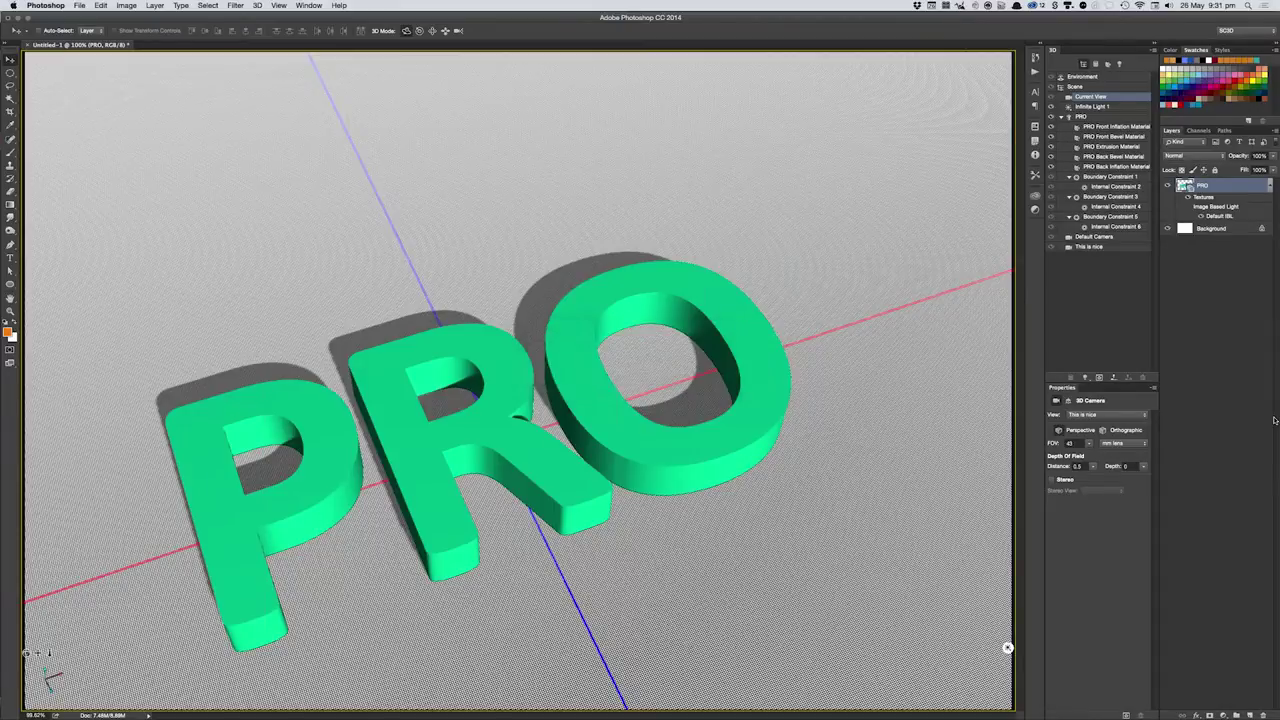
# - Preview the Front and Top preset camera views, then orbit the top view to a tilt
pyautogui.click(1101, 416)
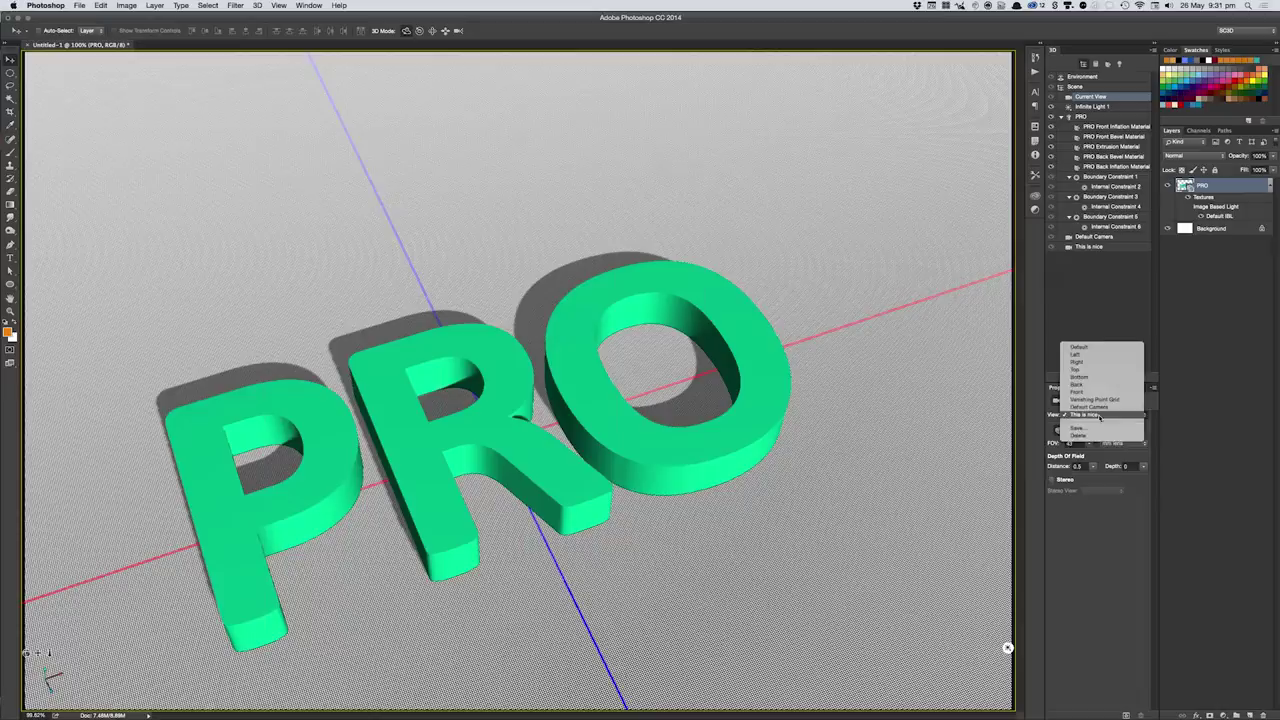
pyautogui.click(1085, 391)
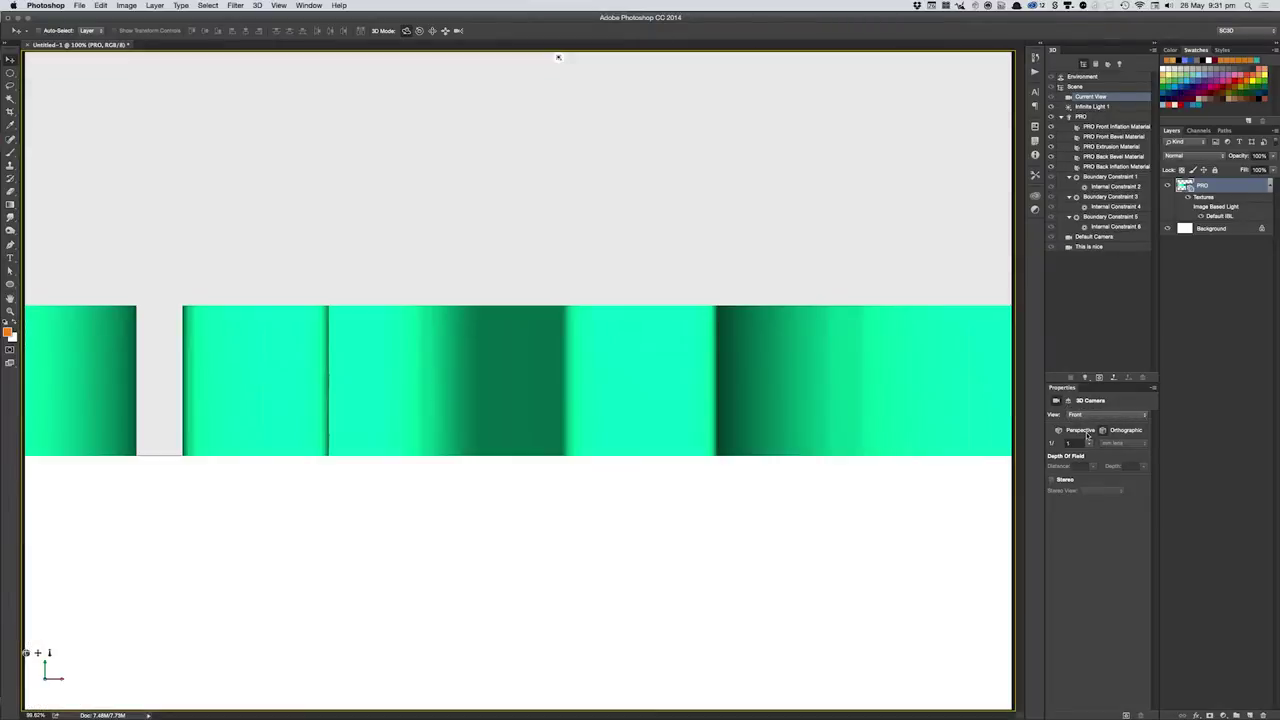
pyautogui.click(1084, 416)
pyautogui.click(1086, 399)
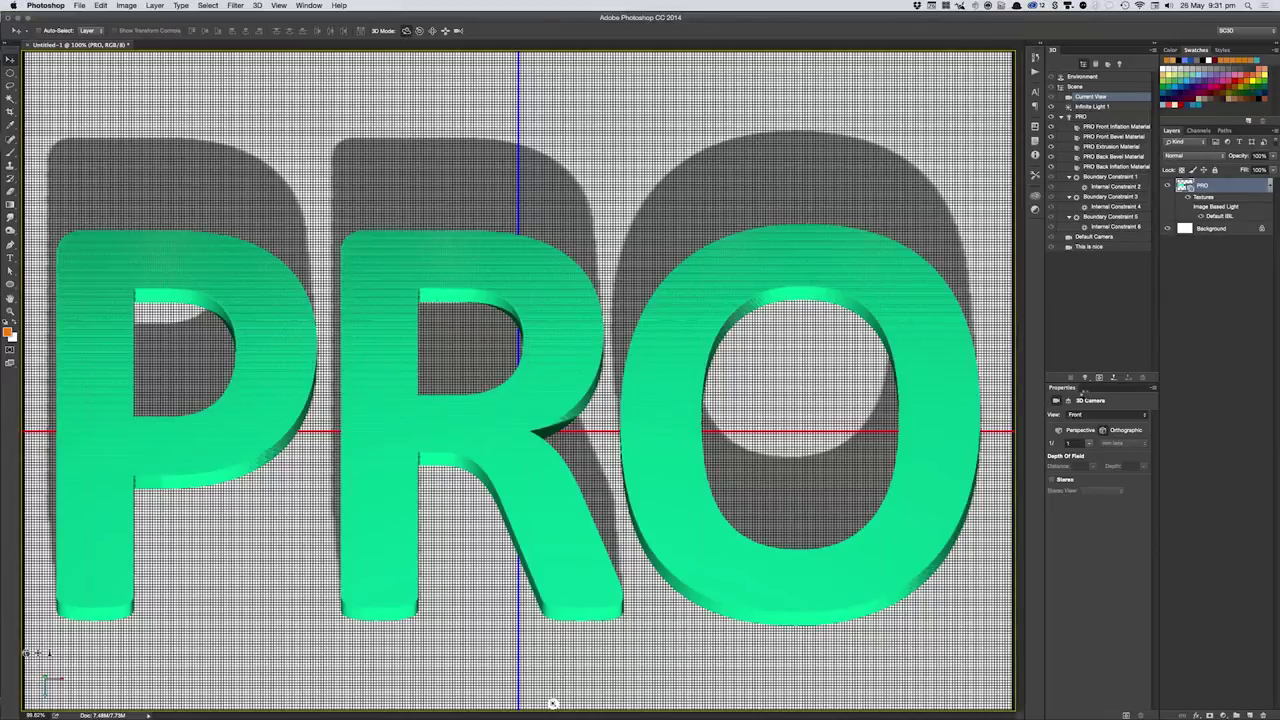
pyautogui.moveTo(1095, 414); pyautogui.dragTo(1122, 546)
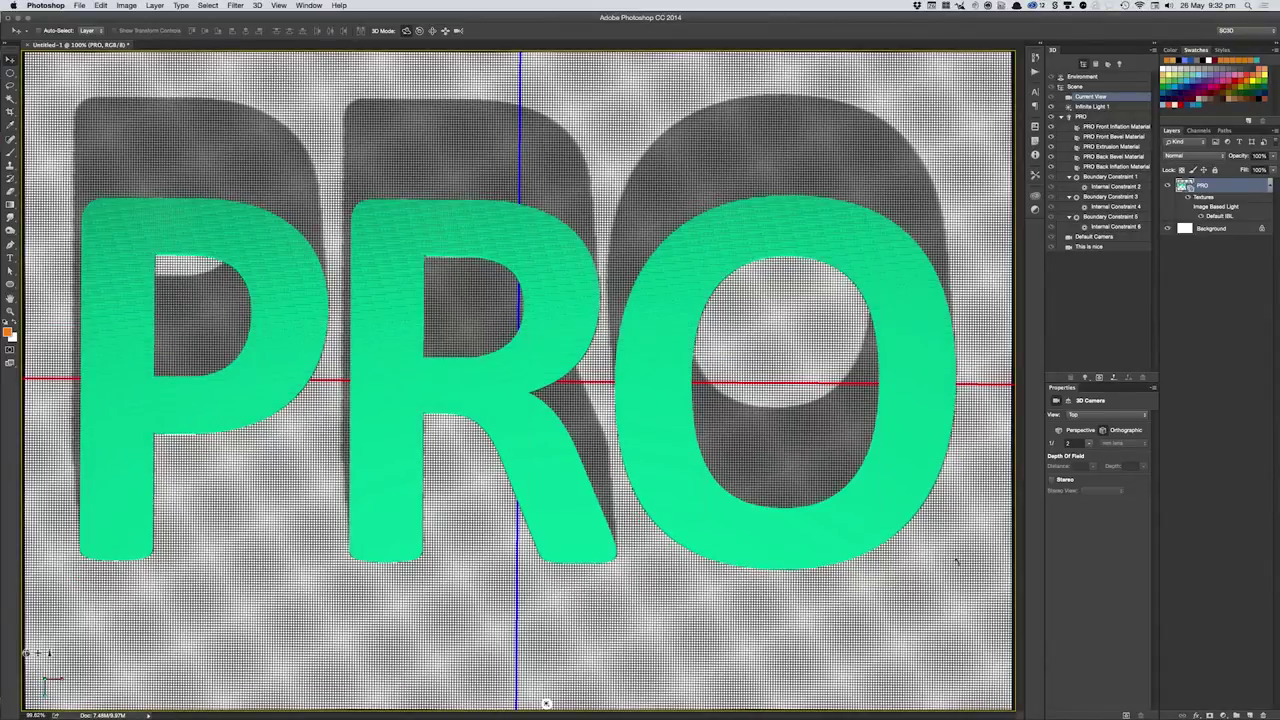
pyautogui.moveTo(546, 703); pyautogui.dragTo(1007, 256)
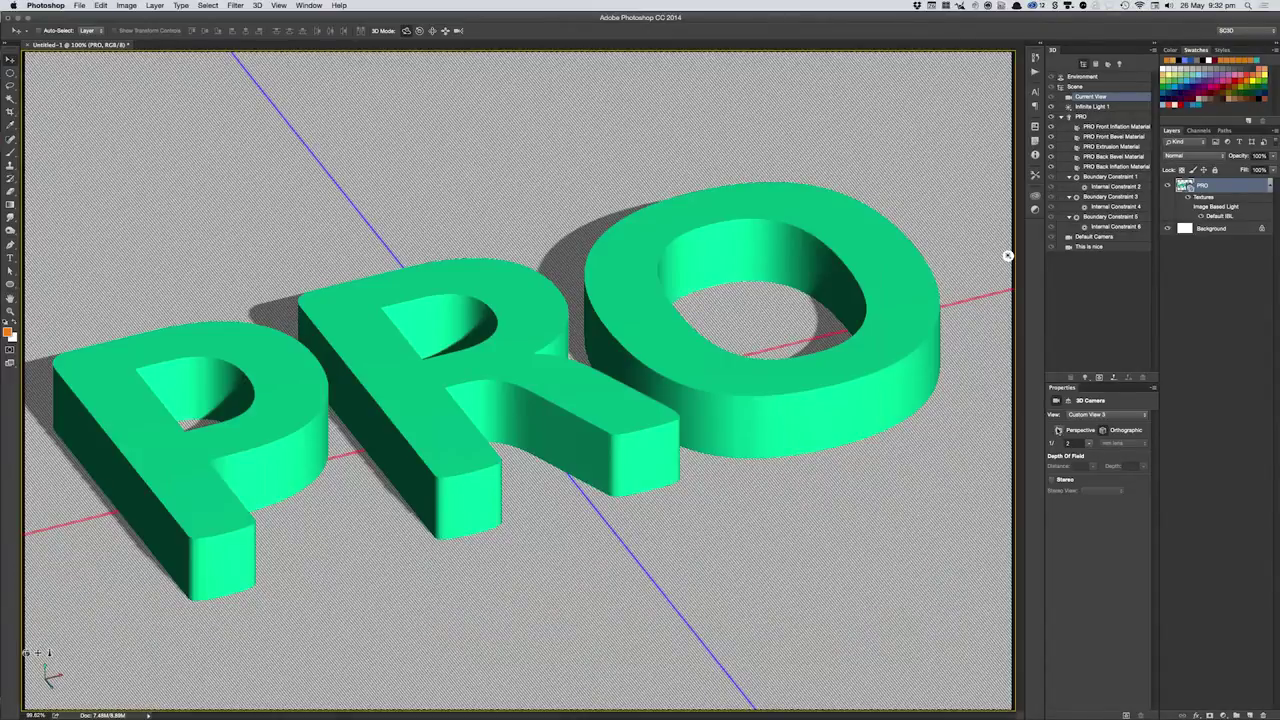
# - Switch the camera to Perspective projection and return to the saved 'This is nice' view
pyautogui.click(1058, 431)
pyautogui.click(1060, 431)
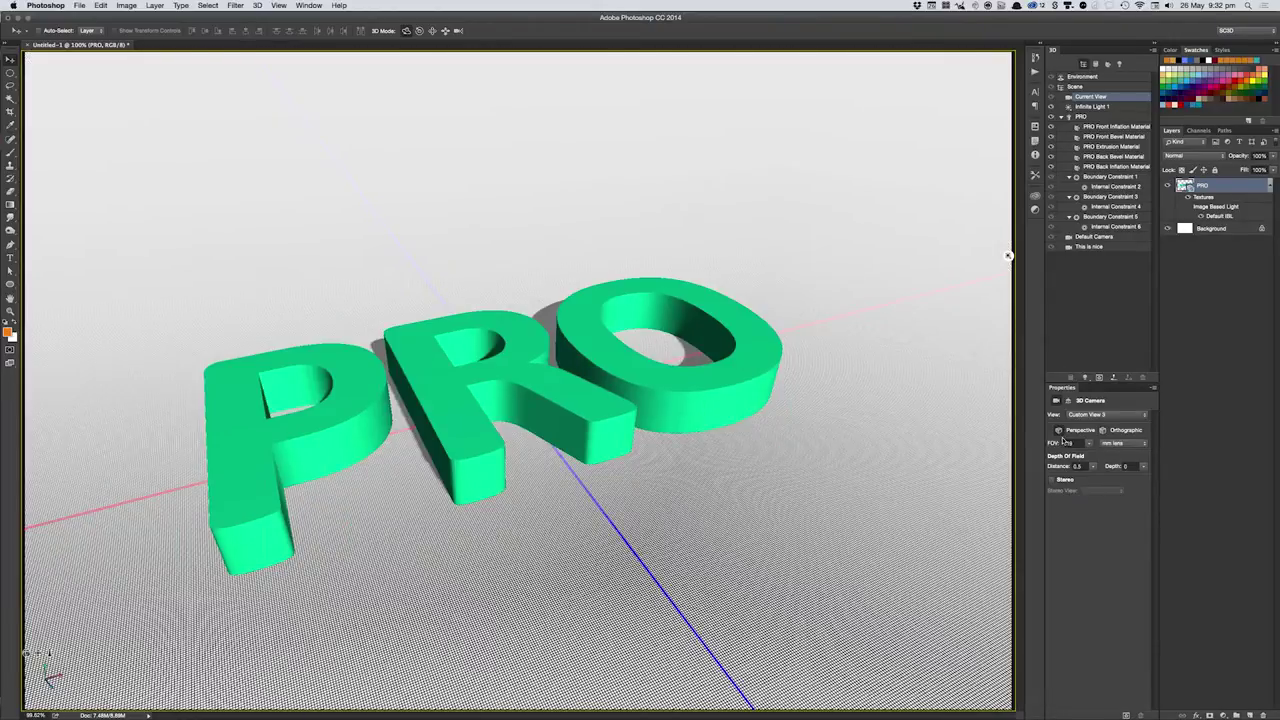
pyautogui.click(1100, 414)
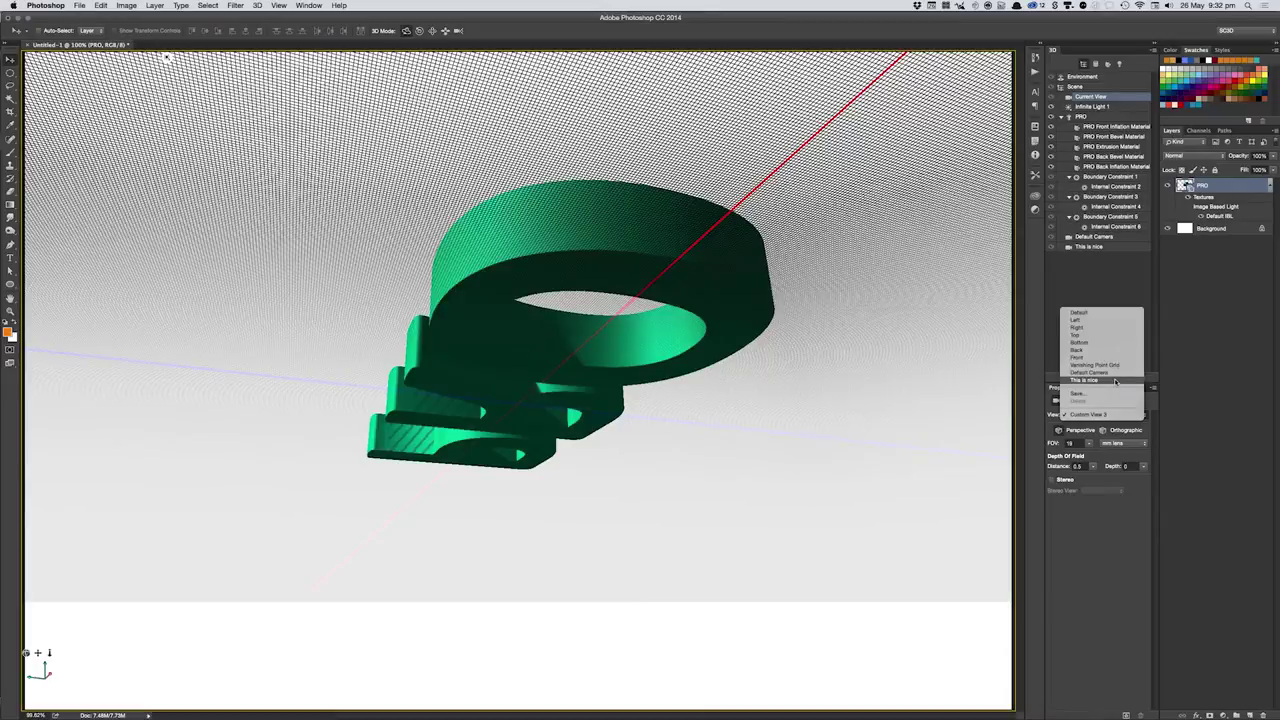
pyautogui.click(1115, 381)
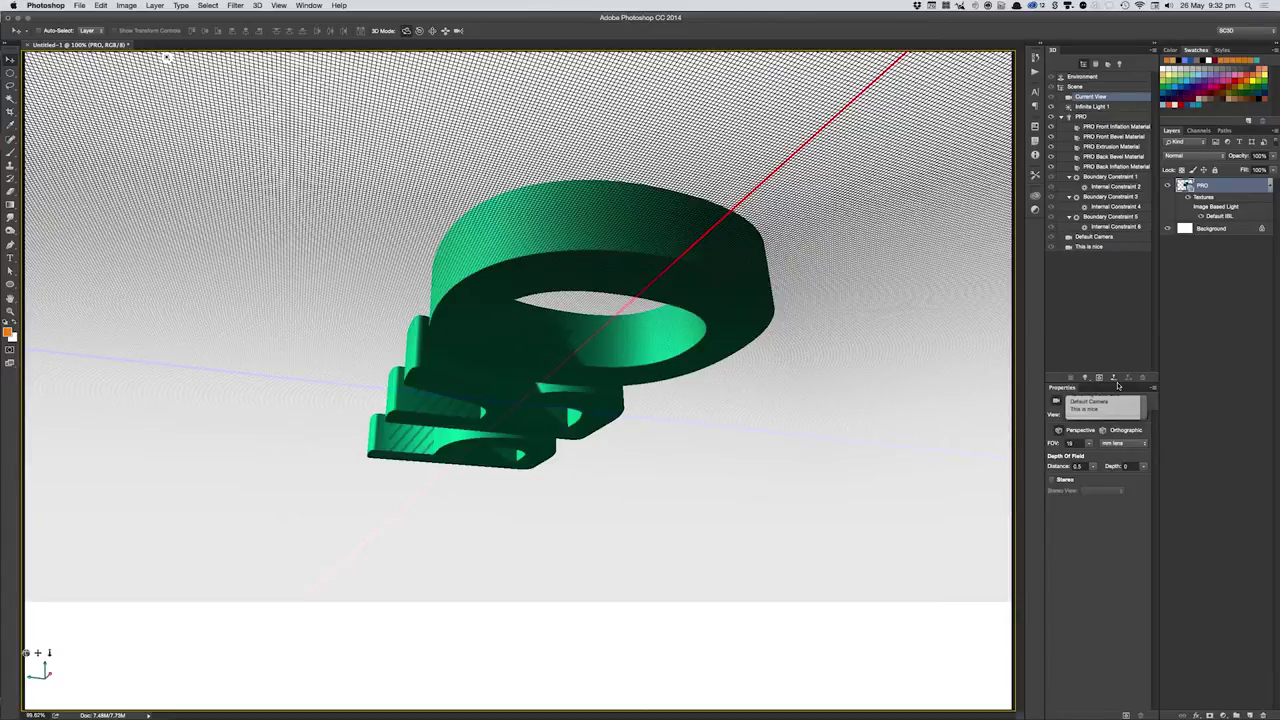
pyautogui.moveTo(990, 560); pyautogui.dragTo(1007, 609)
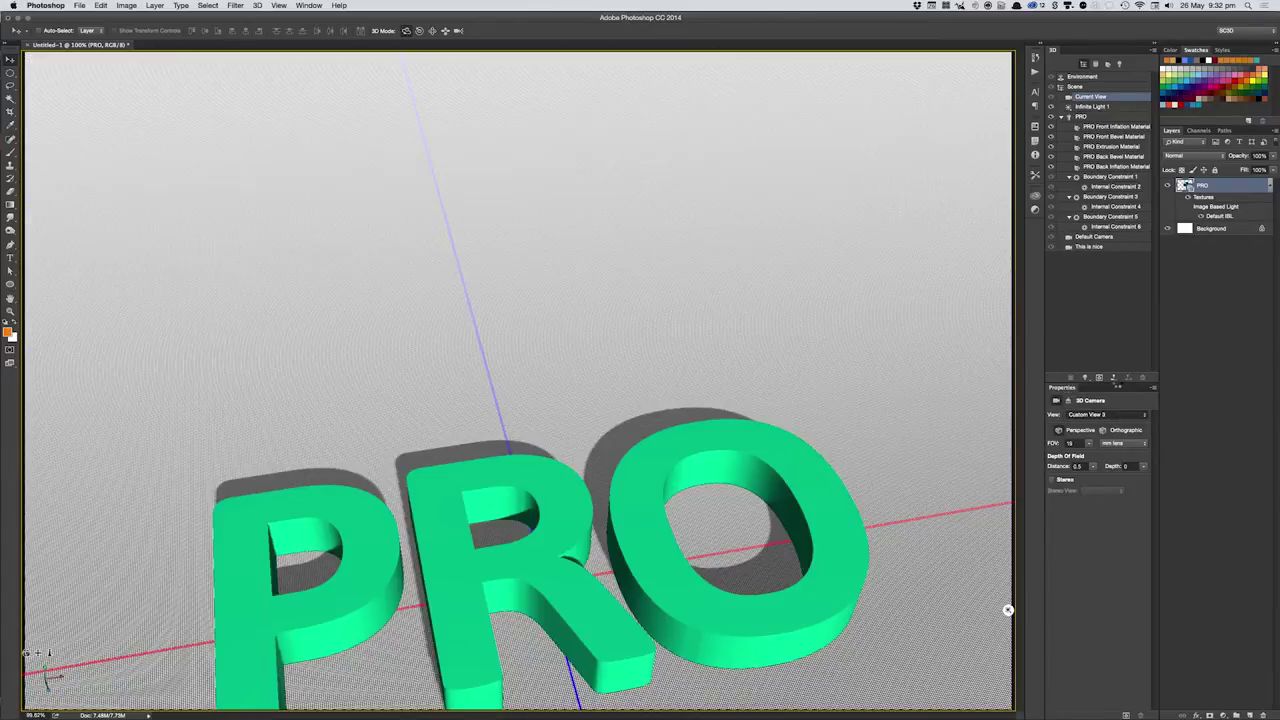
pyautogui.click(1105, 414)
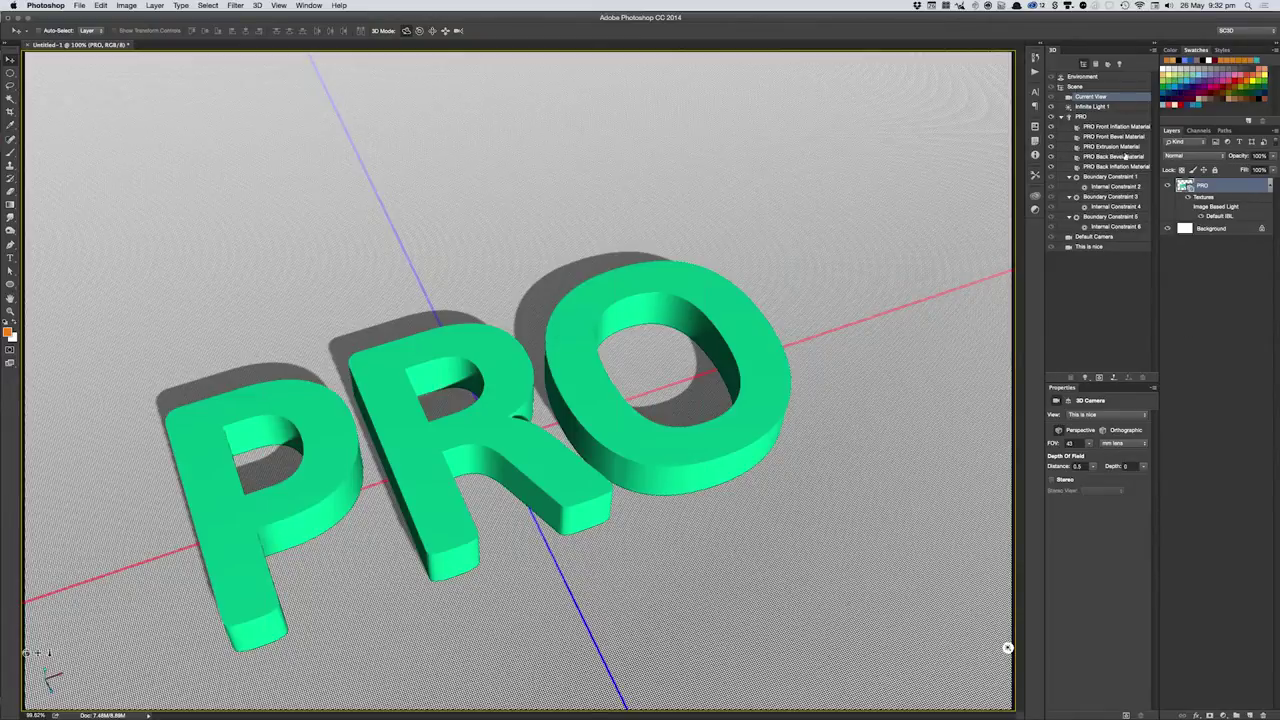
pyautogui.click(1153, 51)
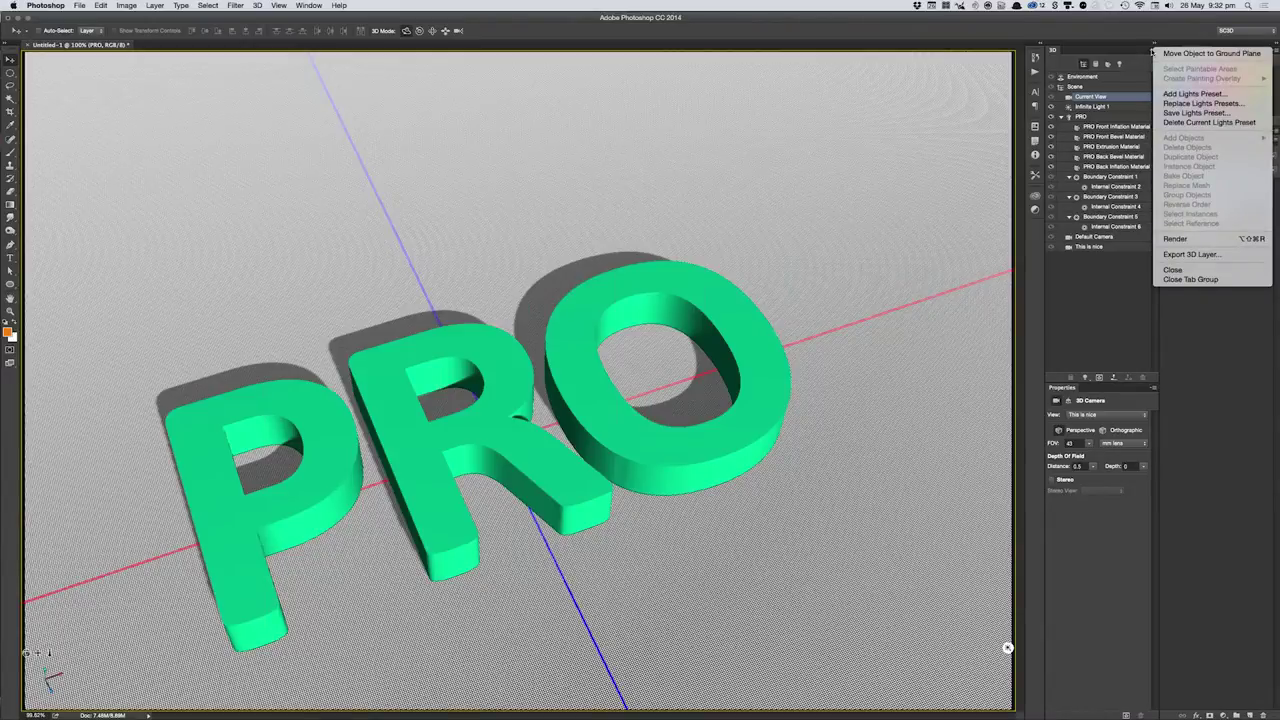
# - Select Scene in the 3D panel and browse the Add Mesh Preset options without adding anything
pyautogui.click(1138, 54)
pyautogui.click(1078, 86)
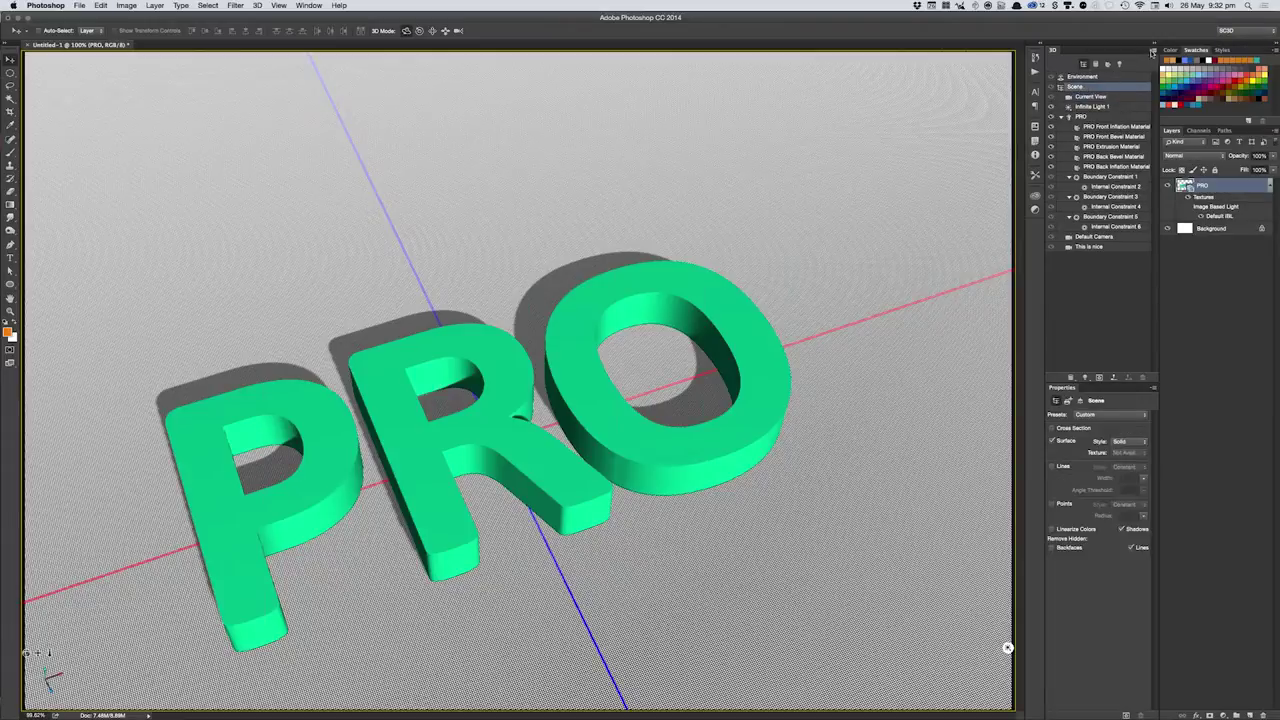
pyautogui.click(1153, 51)
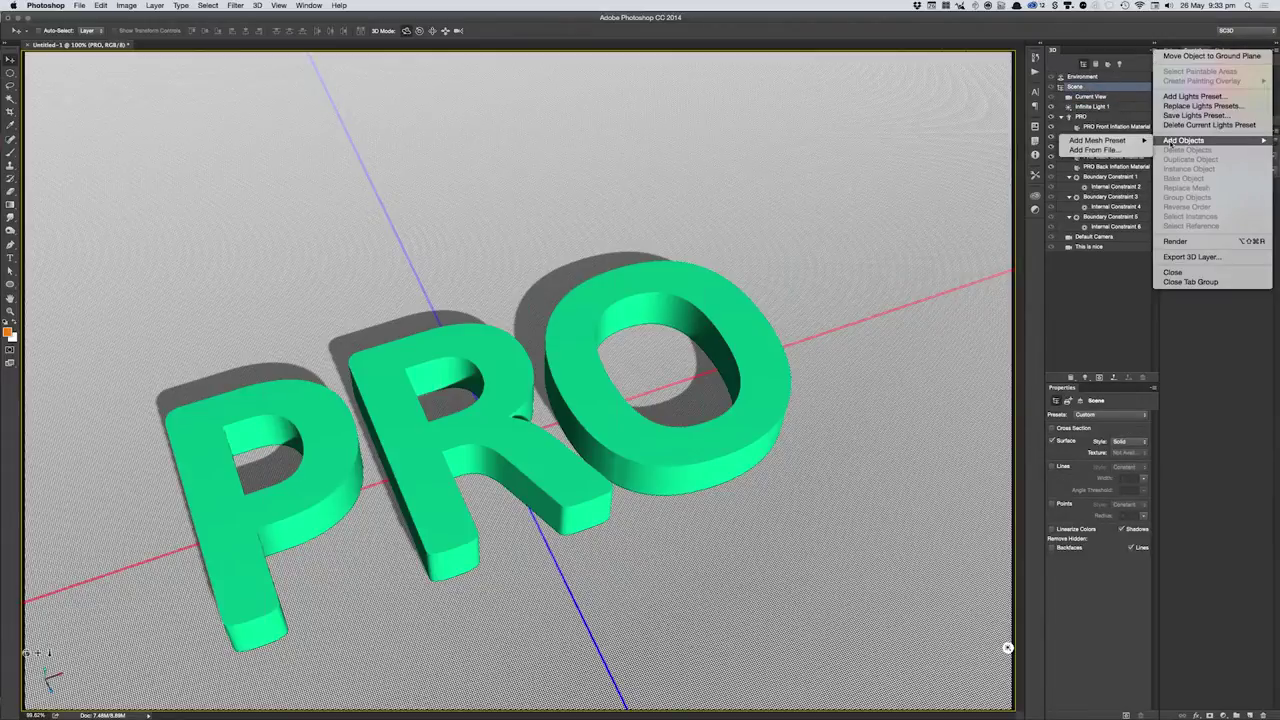
pyautogui.moveTo(1097, 140)
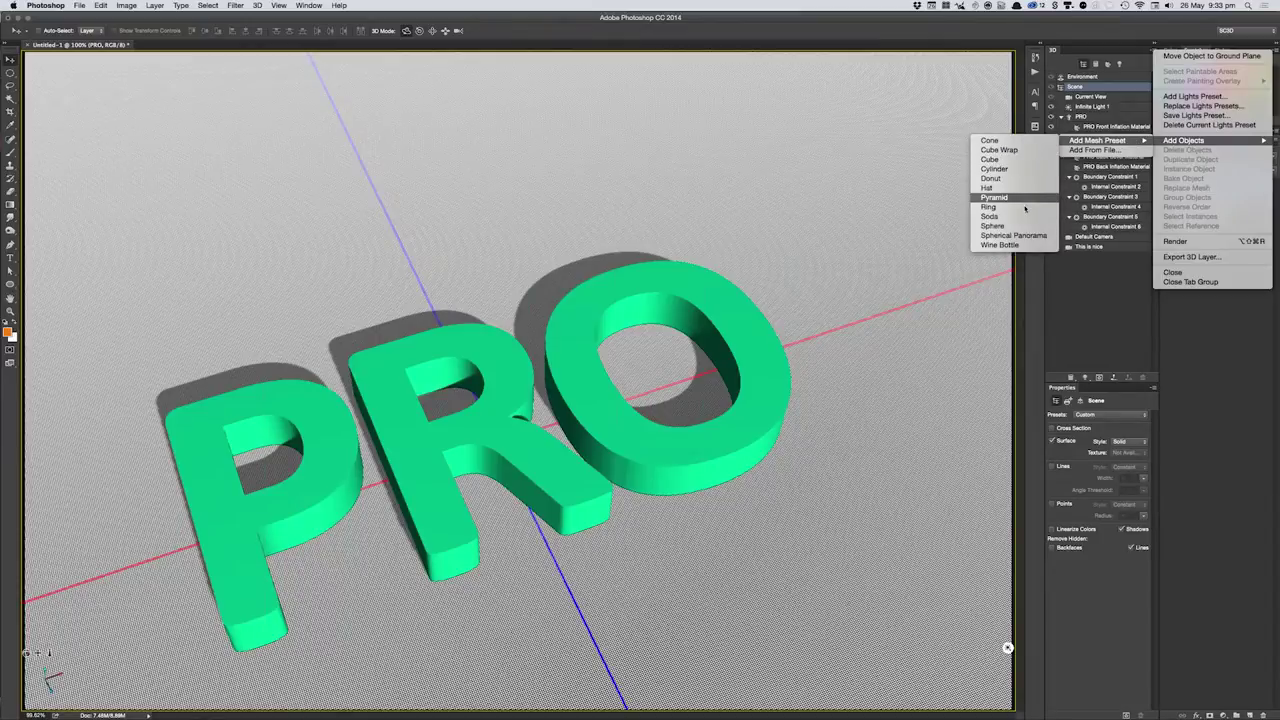
pyautogui.click(933, 288)
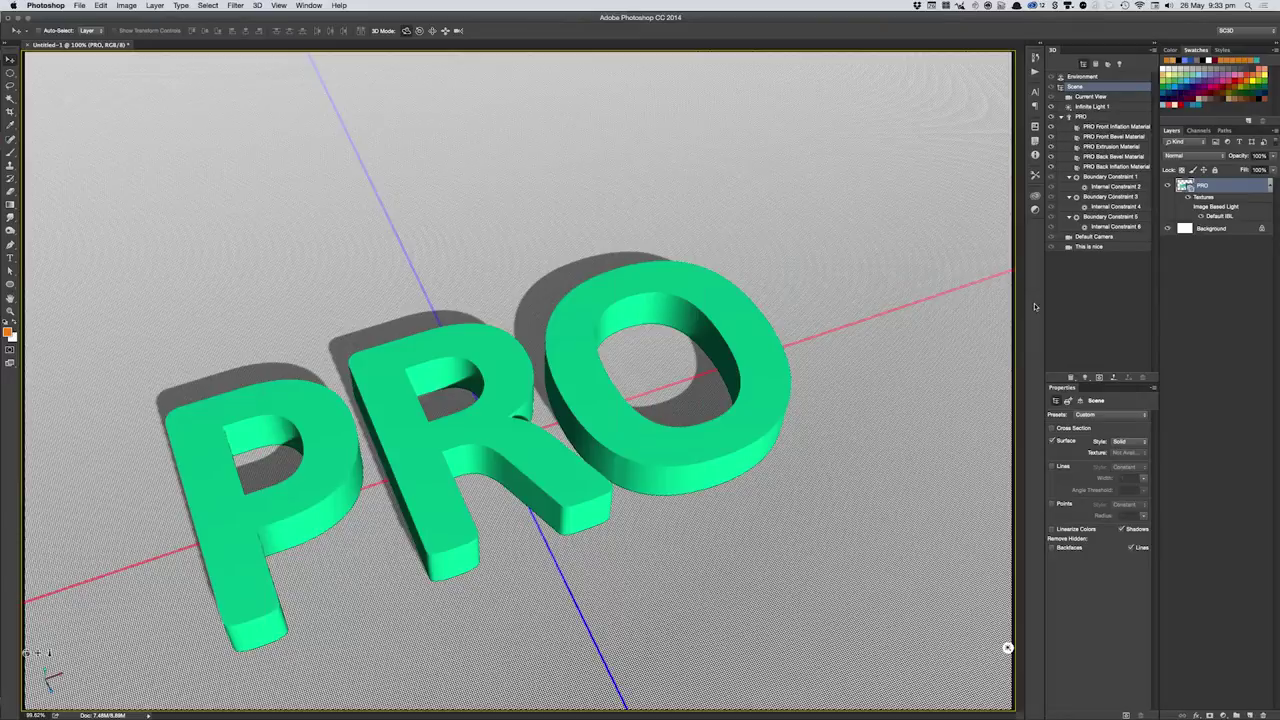
# - Add an empty layer named 'glass' above PRO and hide the PRO layer
pyautogui.hotkey('ctrl', 'shift', 'n')
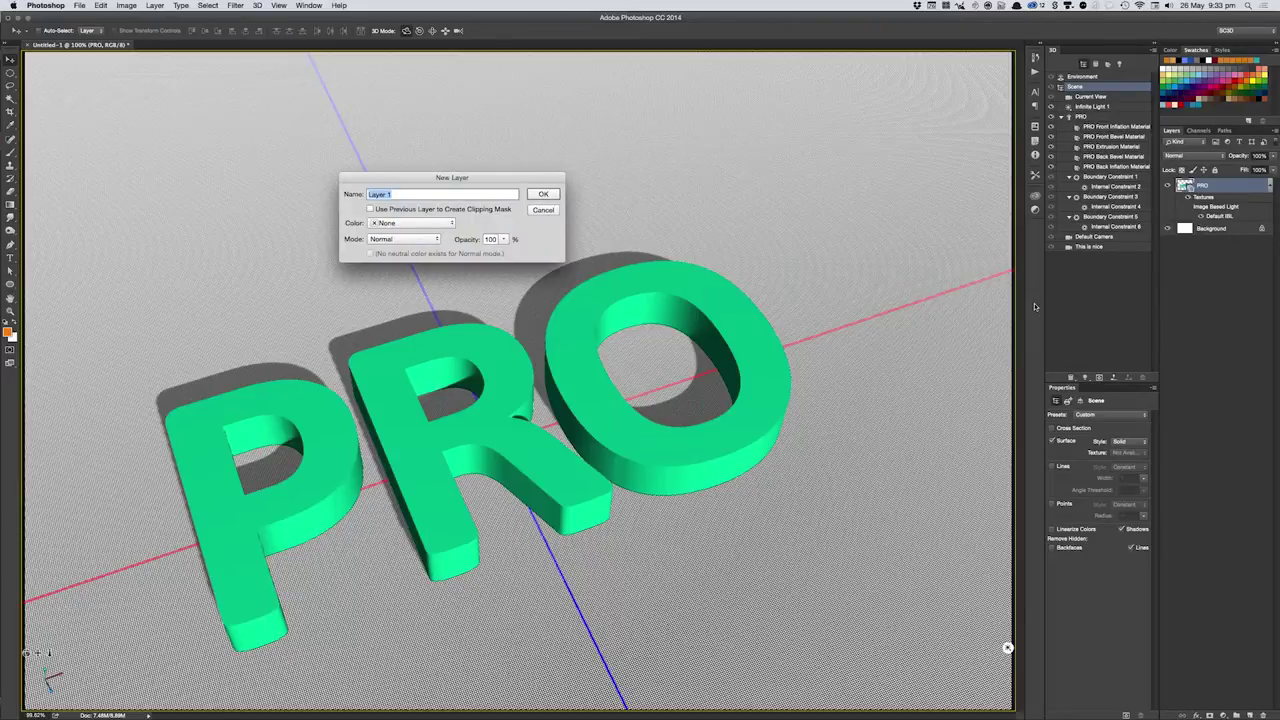
pyautogui.write('vase')
pyautogui.press('Return')
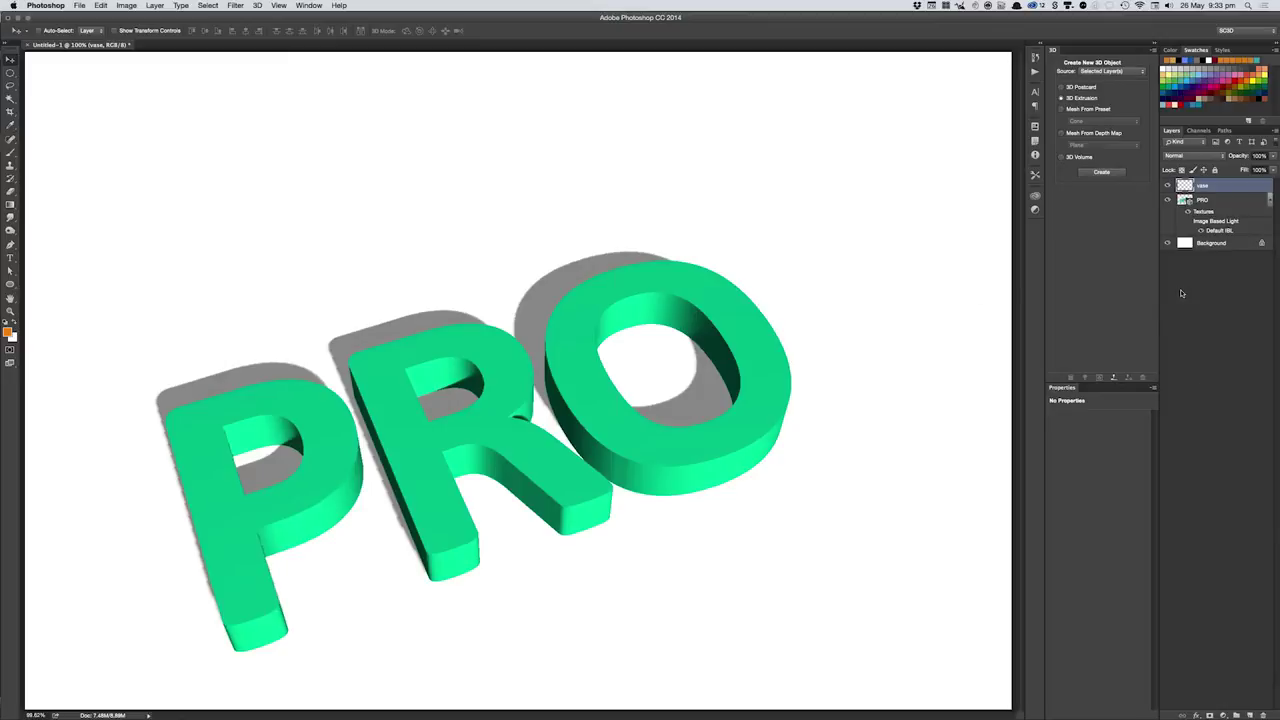
pyautogui.doubleClick(1204, 187)
pyautogui.press('BackSpace')
pyautogui.write('glass')
pyautogui.press('Return')
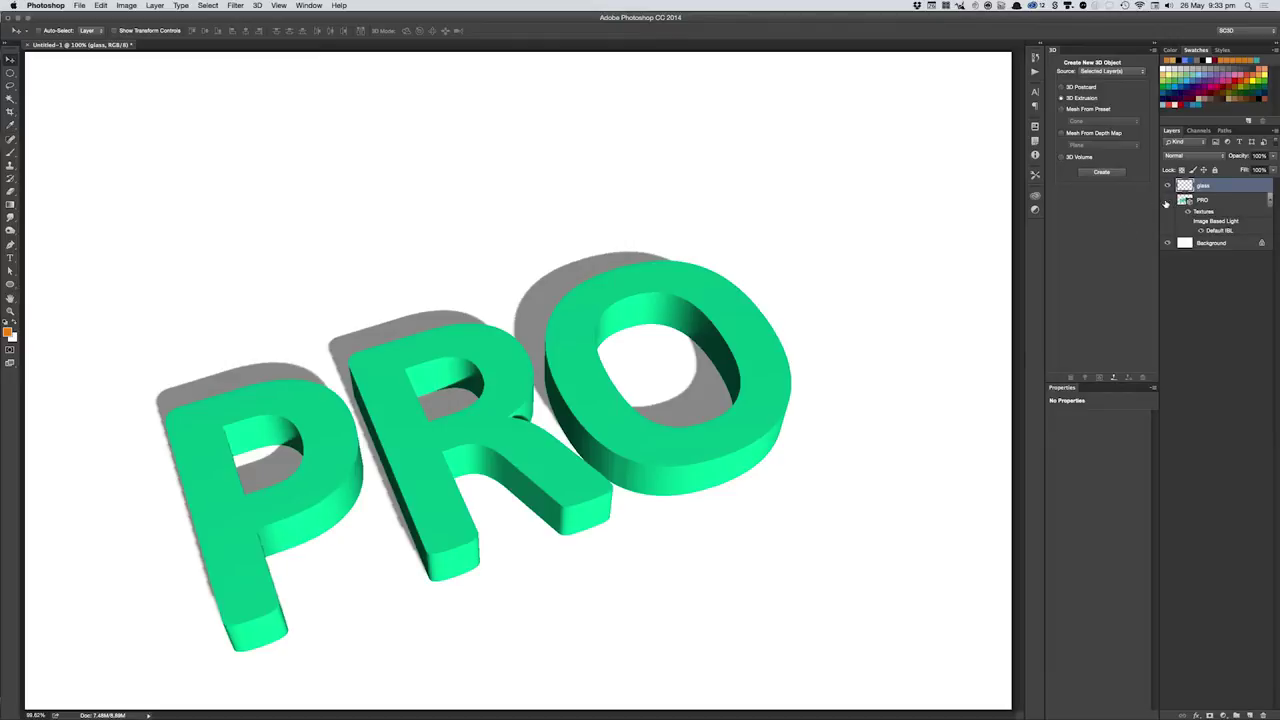
pyautogui.click(1166, 201)
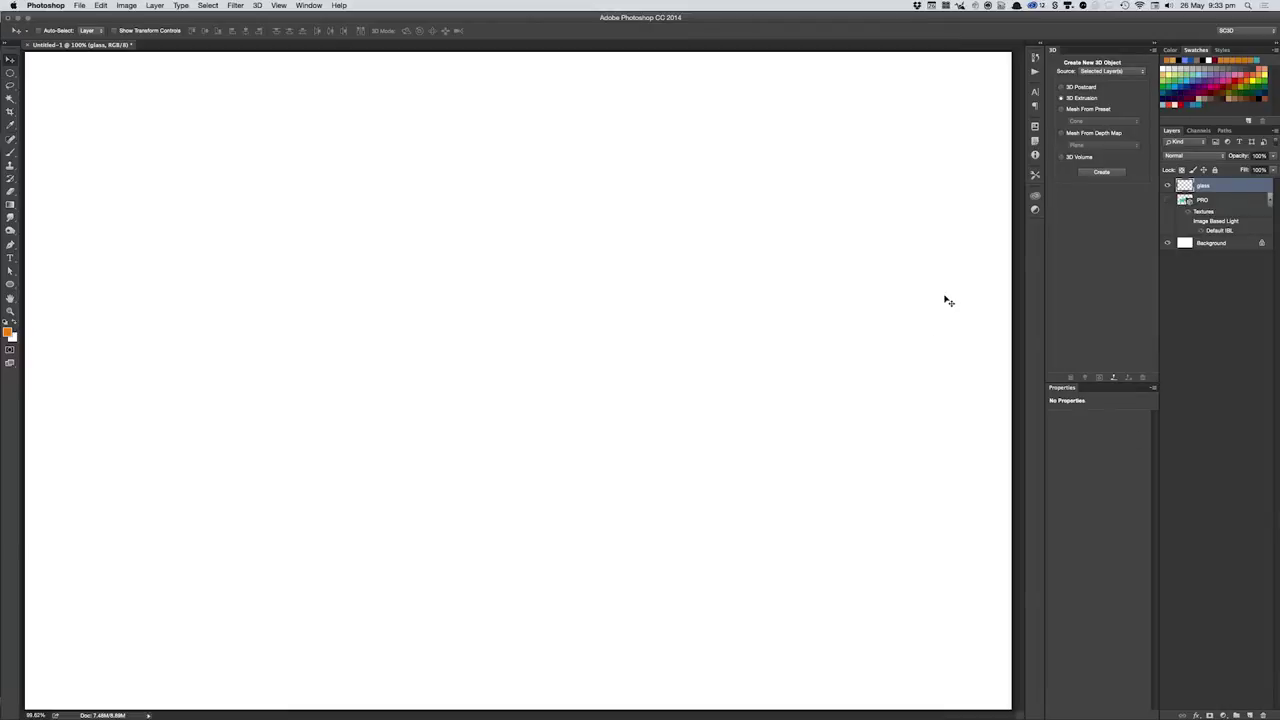
# - Trace a closed half wine-glass profile (bowl, stem, foot) with the Pen tool
pyautogui.press('p')
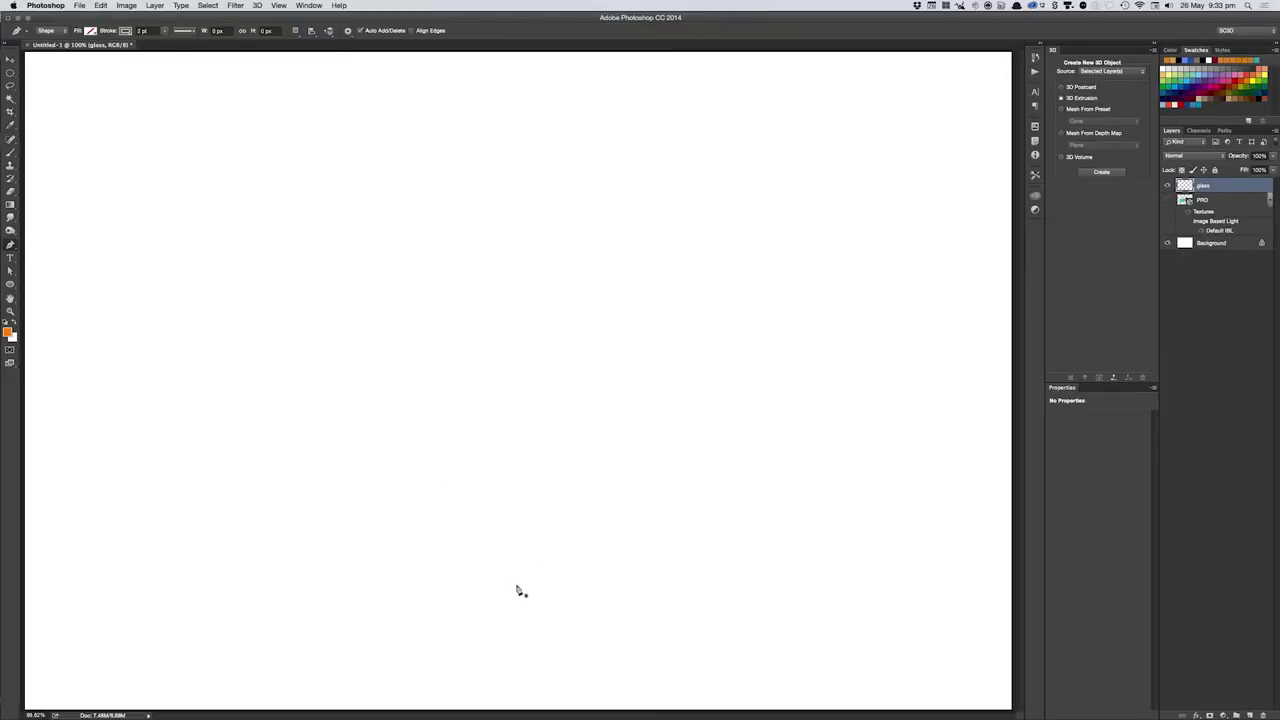
pyautogui.click(522, 587)
pyautogui.click(522, 439)
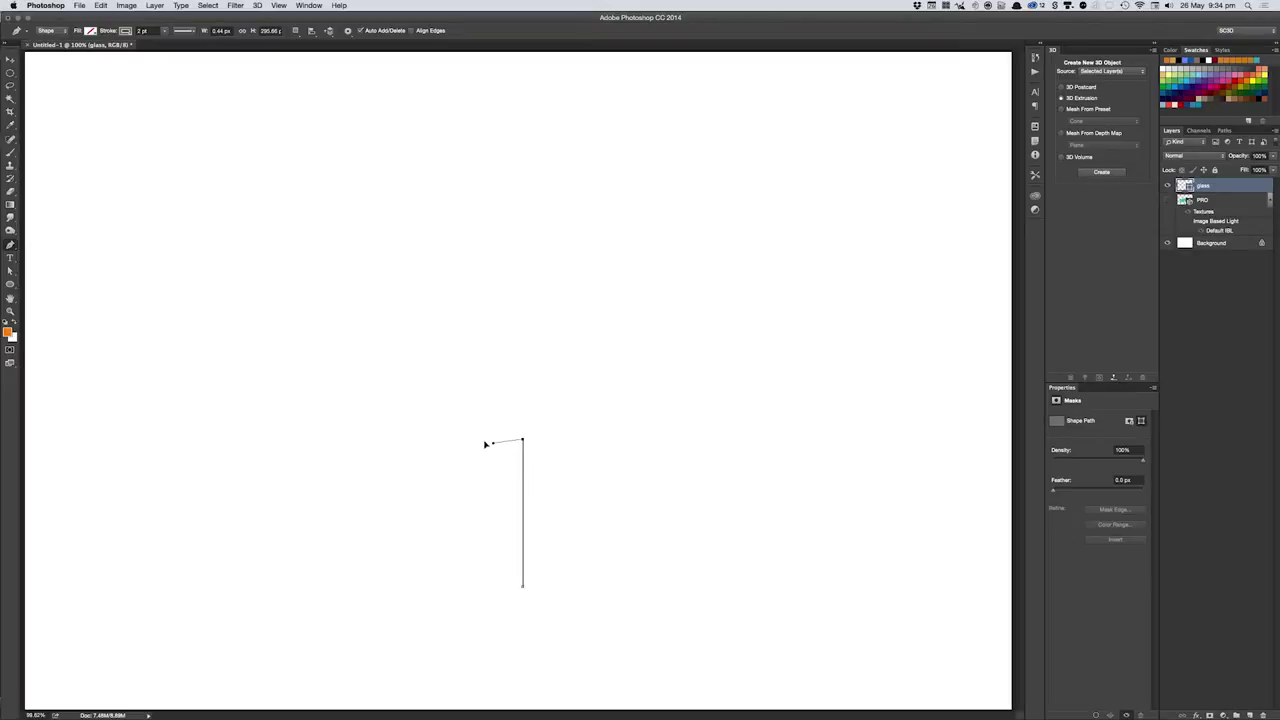
pyautogui.moveTo(452, 441); pyautogui.dragTo(443, 443)
pyautogui.moveTo(401, 300)
pyautogui.mouseDown()
pyautogui.moveTo(405, 258)
pyautogui.moveTo(390, 296)
pyautogui.mouseUp()
pyautogui.moveTo(389, 324); pyautogui.dragTo(394, 372)
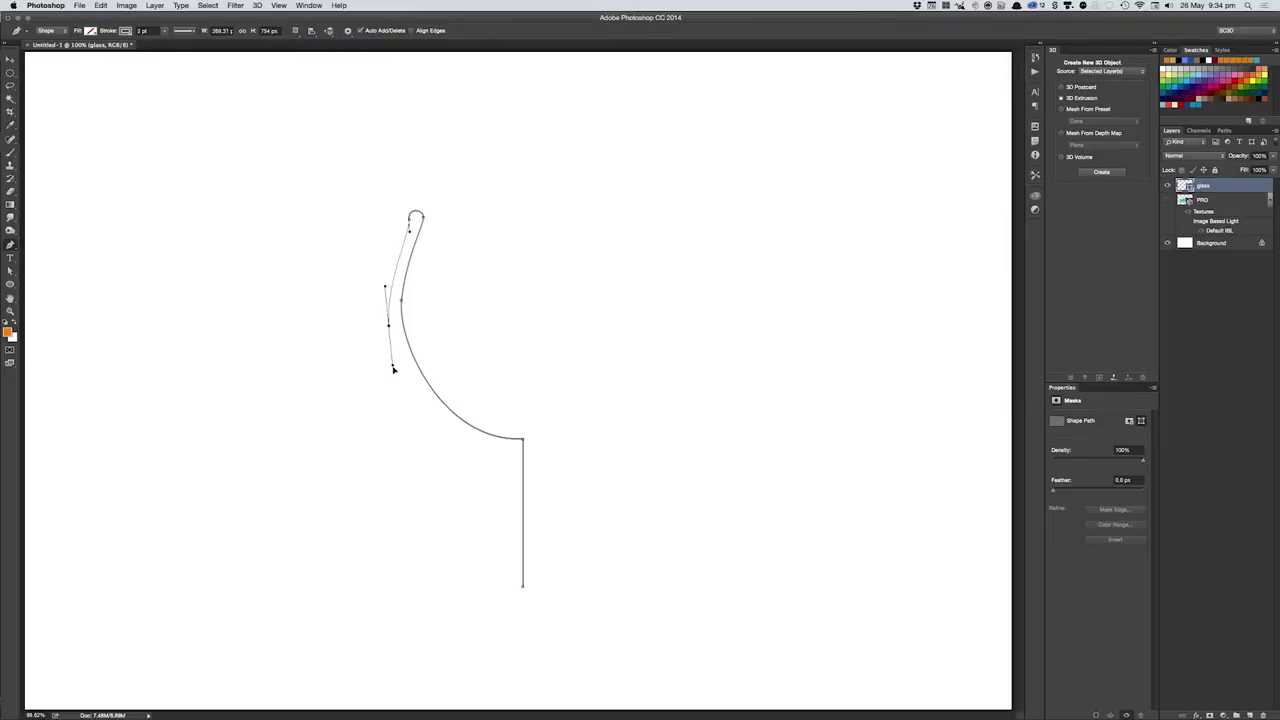
pyautogui.moveTo(465, 436); pyautogui.dragTo(488, 448)
pyautogui.moveTo(511, 518); pyautogui.dragTo(504, 577)
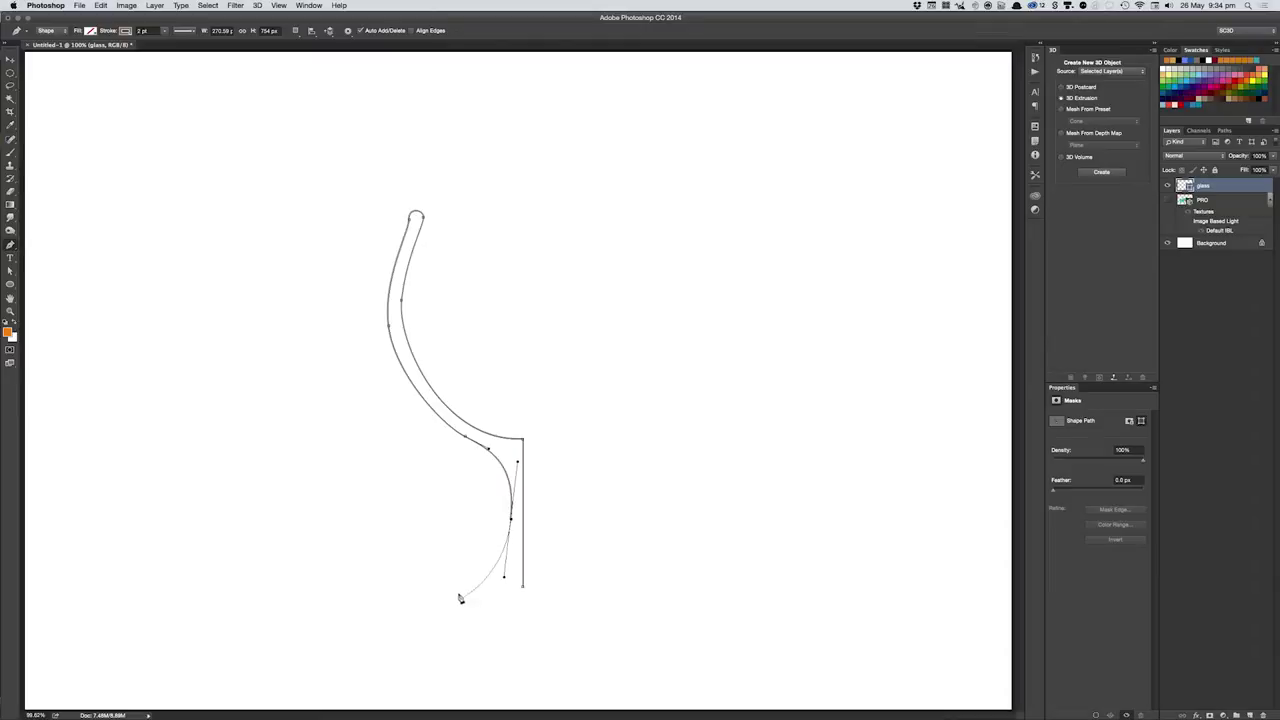
pyautogui.moveTo(415, 589); pyautogui.dragTo(405, 603)
pyautogui.click(405, 601)
pyautogui.click(523, 604)
pyautogui.click(523, 589)
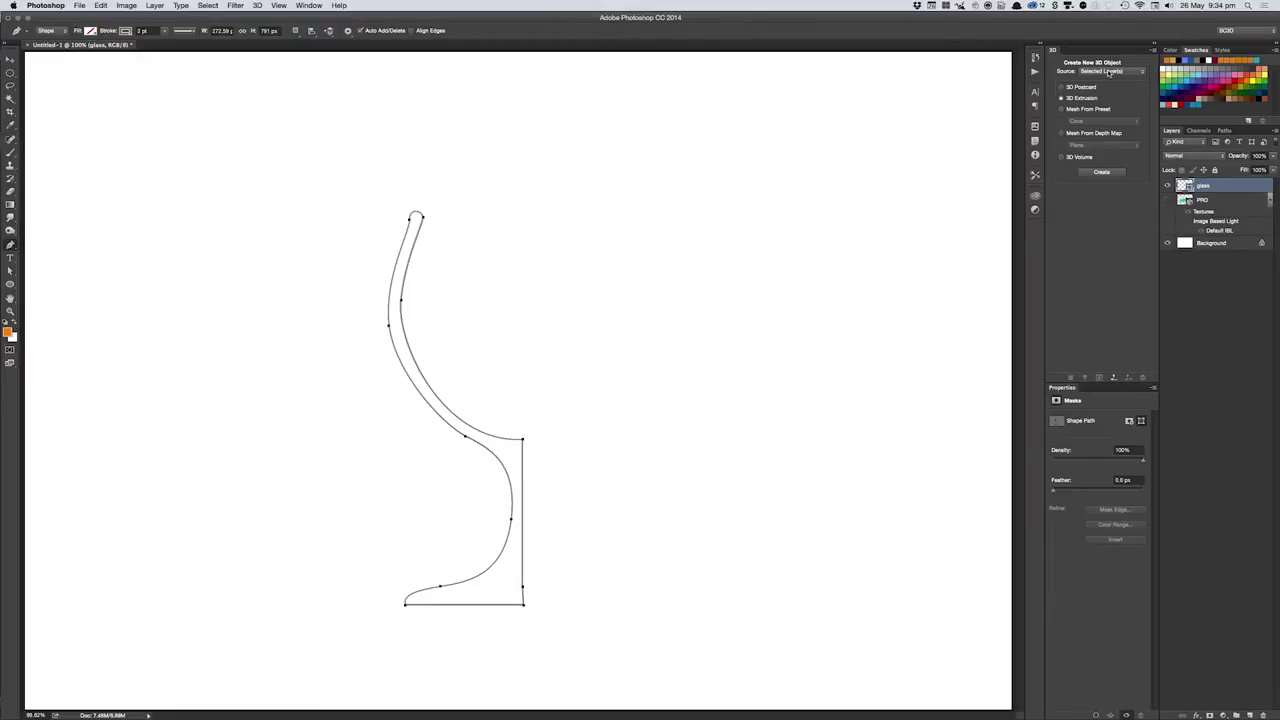
# - Keep the selected layer as the 3D source and create a 3D extrusion
pyautogui.click(1106, 72)
pyautogui.click(1100, 55)
pyautogui.click(1101, 173)
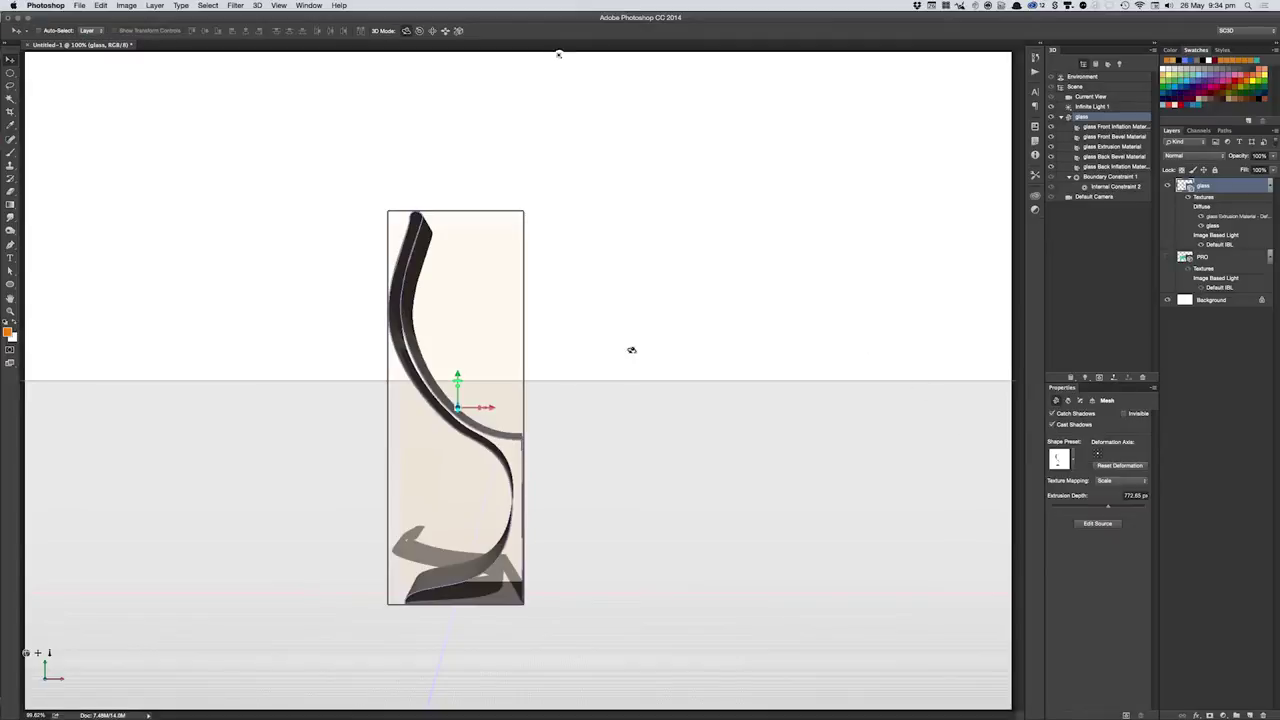
# - Orbit to inspect the flat glass extrusion, then remove it with Ctrl+E
pyautogui.moveTo(592, 440)
pyautogui.mouseDown()
pyautogui.moveTo(792, 471)
pyautogui.moveTo(529, 626)
pyautogui.moveTo(589, 635)
pyautogui.mouseUp()
pyautogui.hotkey('ctrl', 'e')
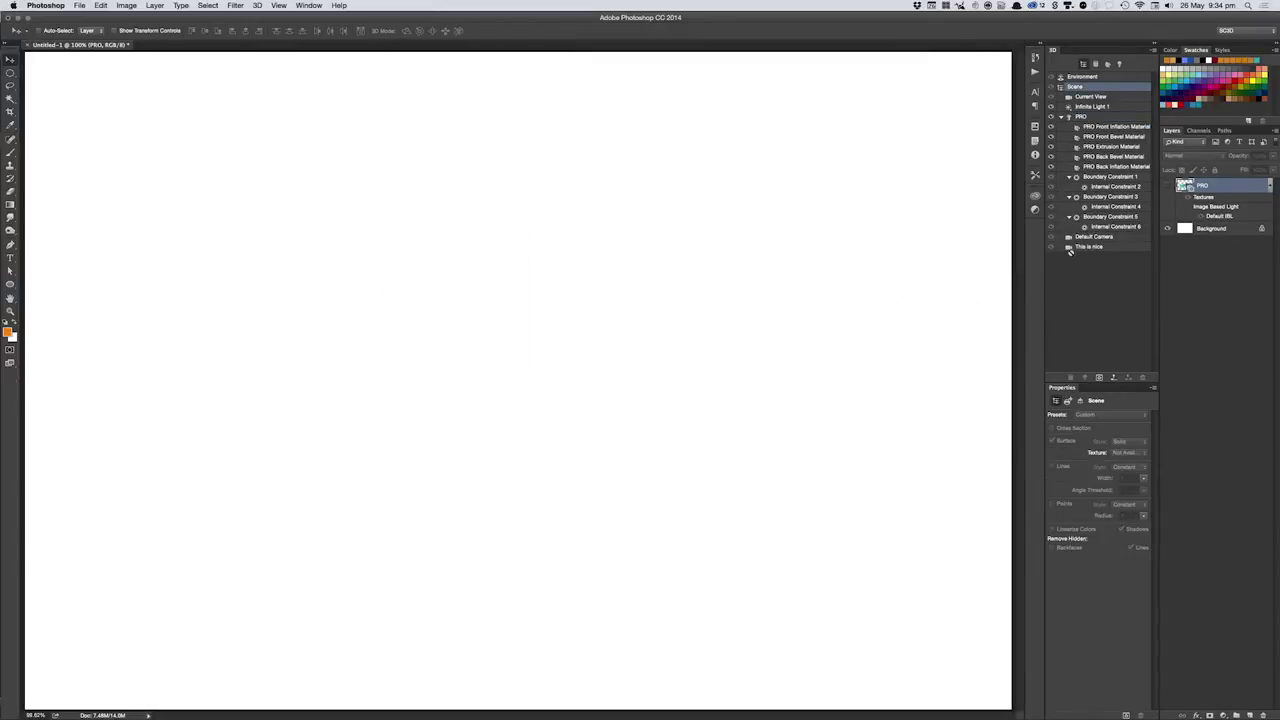
# - Create a new layer named 'glass' and set the Pen tool to Path mode
pyautogui.hotkey('ctrl', 'shift', 'n')
pyautogui.write('glass')
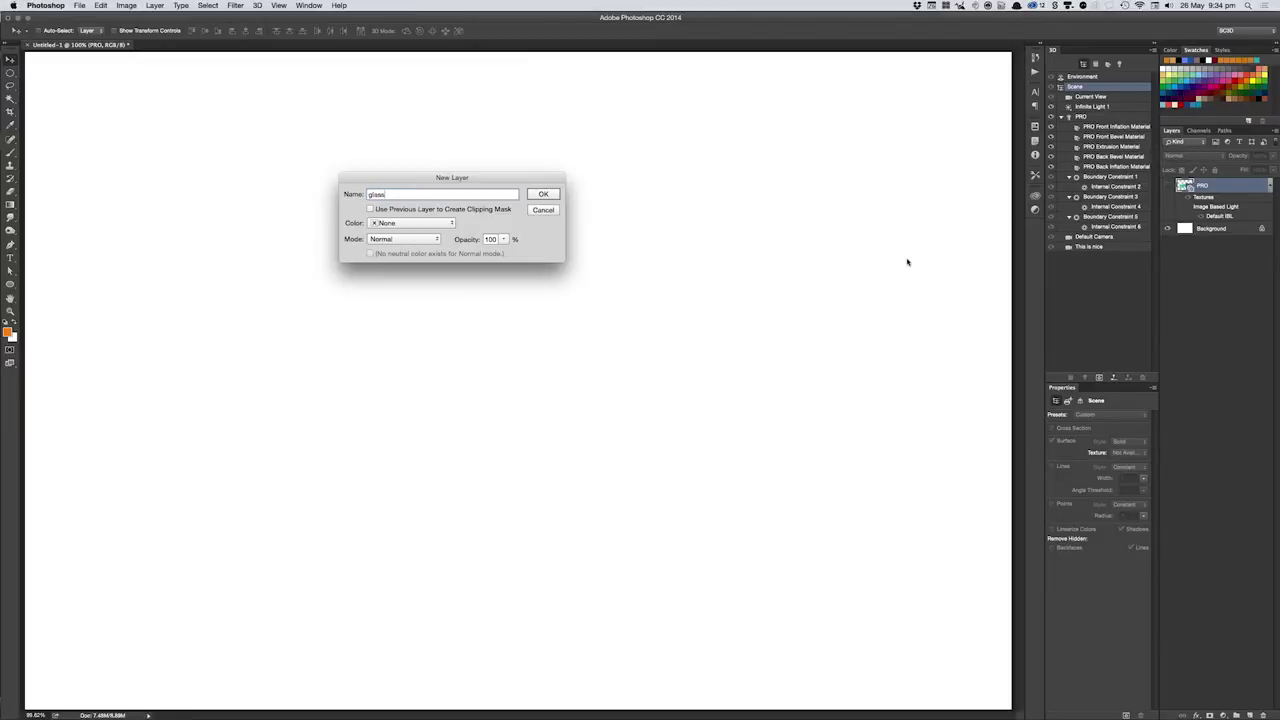
pyautogui.press('Return')
pyautogui.press('p')
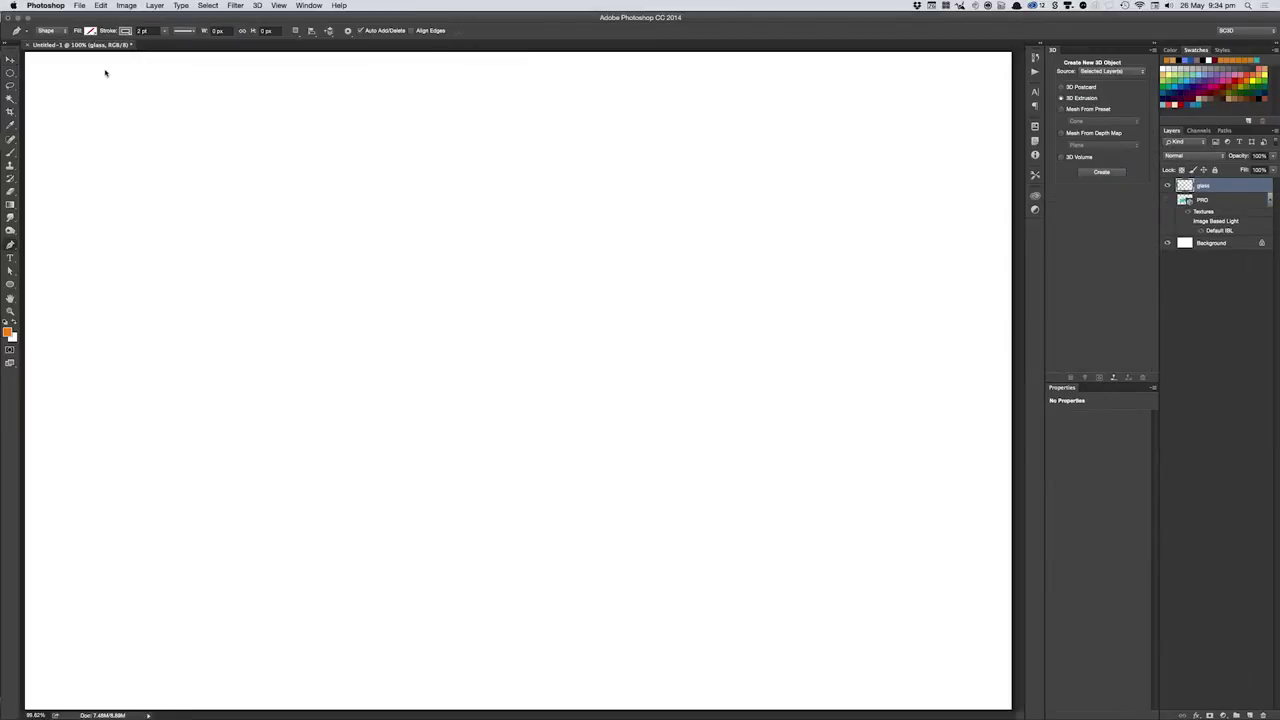
pyautogui.click(51, 35)
pyautogui.click(48, 41)
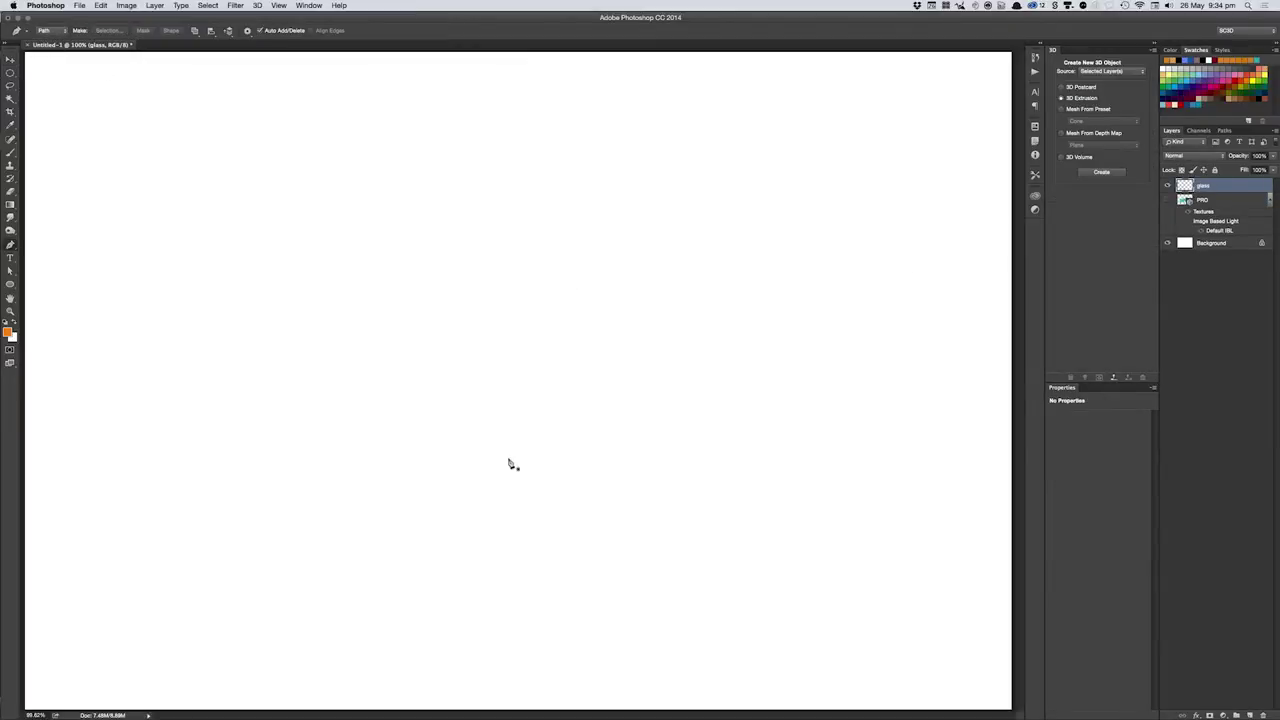
# - Draw and refine a closed wine-glass profile path: axis, bowl, rim, stem and foot
pyautogui.click(539, 566)
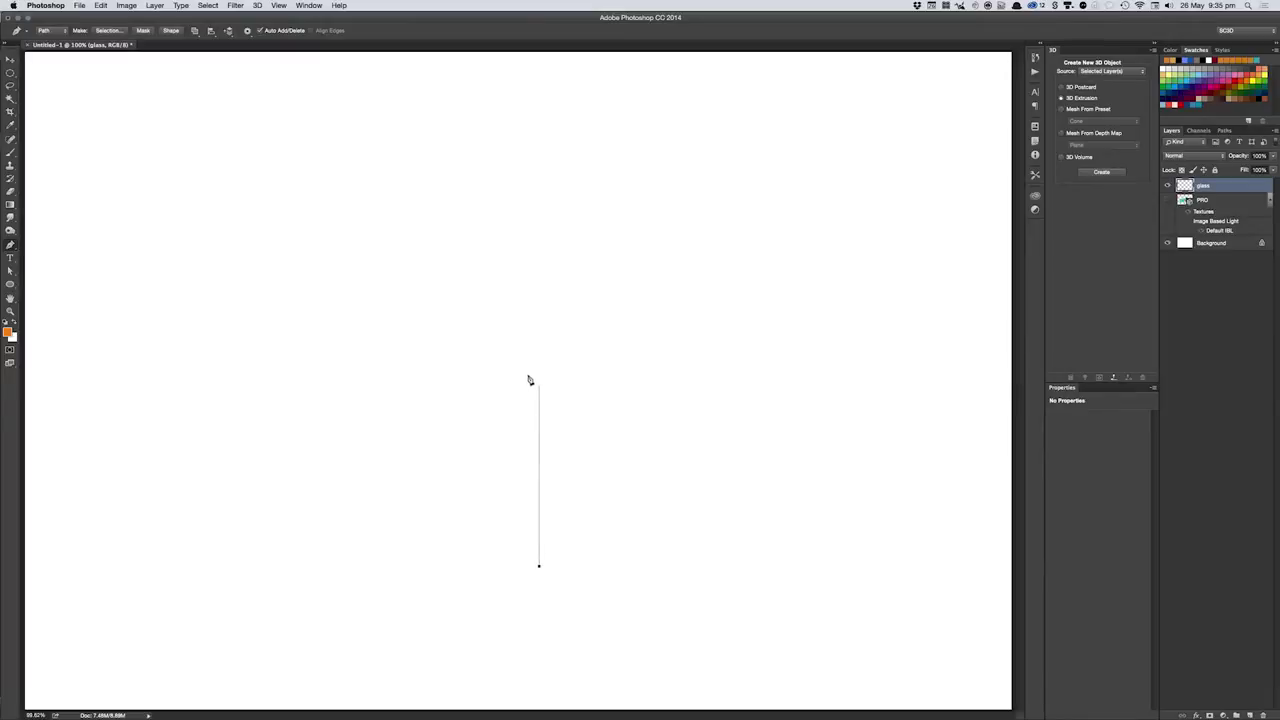
pyautogui.click(539, 438)
pyautogui.moveTo(449, 428); pyautogui.dragTo(390, 414)
pyautogui.moveTo(398, 240); pyautogui.dragTo(432, 170)
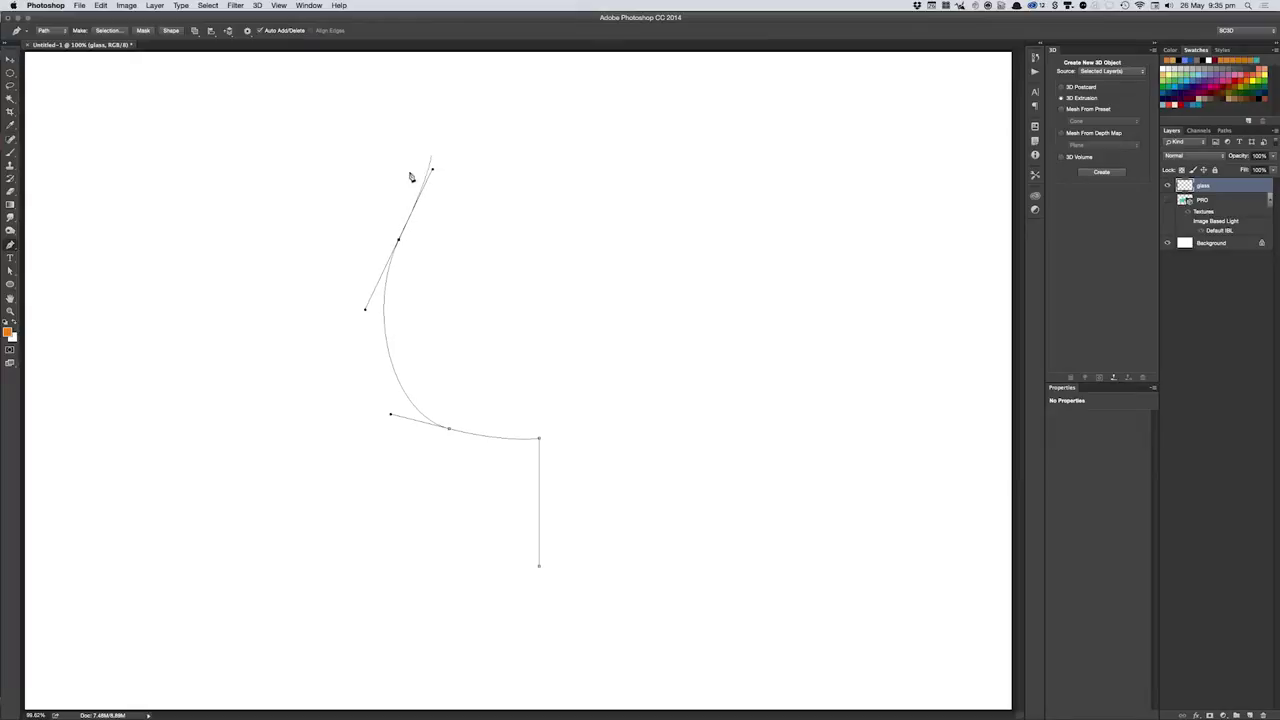
pyautogui.click(395, 206)
pyautogui.moveTo(373, 325); pyautogui.dragTo(385, 379)
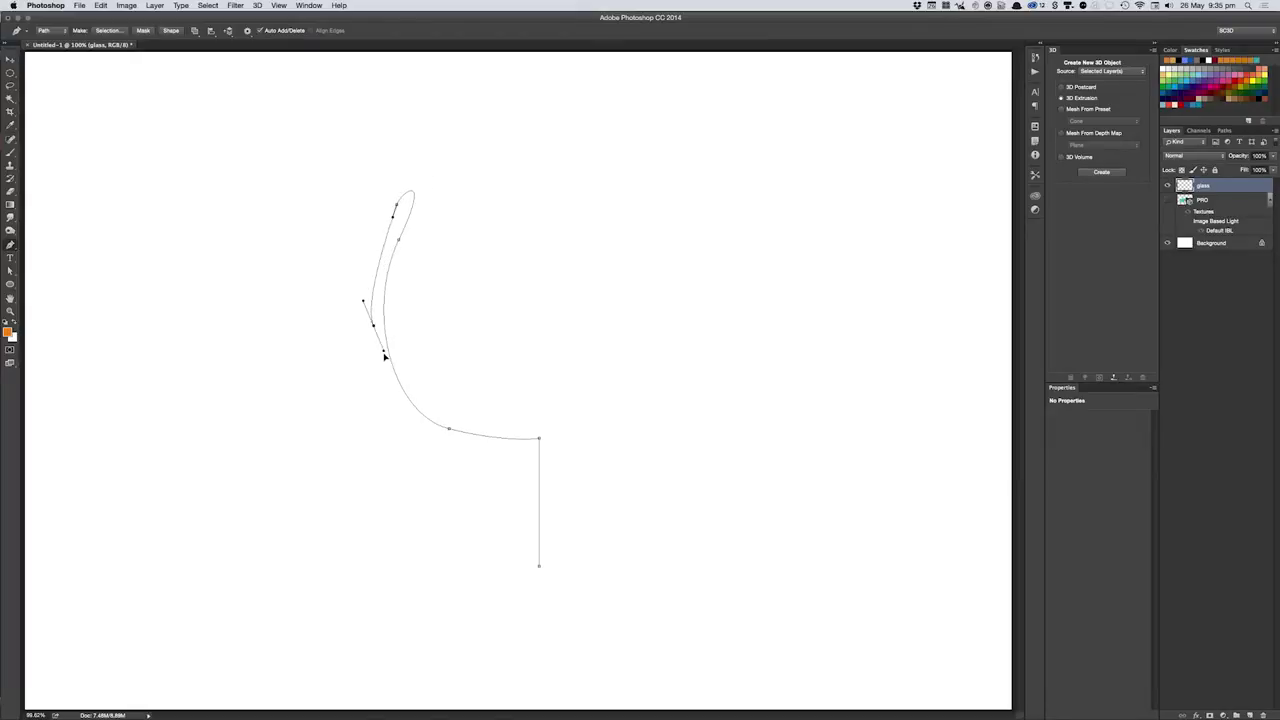
pyautogui.moveTo(417, 421); pyautogui.dragTo(448, 446)
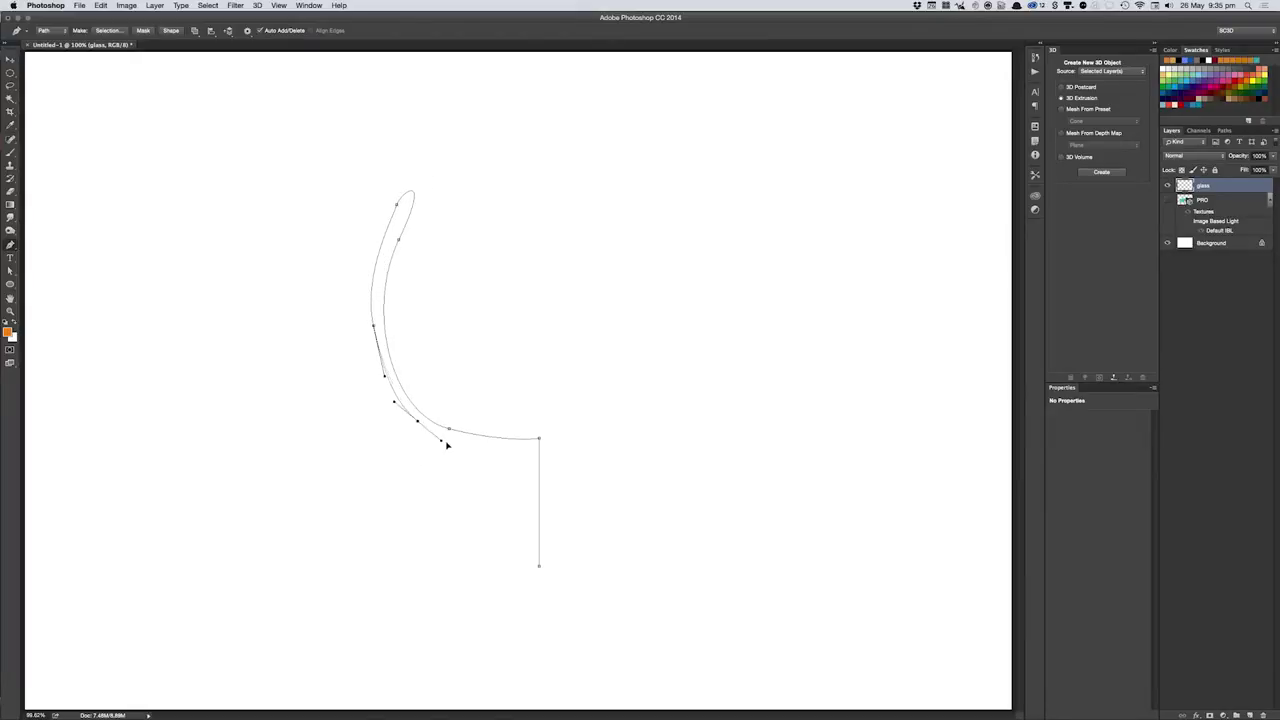
pyautogui.moveTo(514, 498)
pyautogui.mouseDown()
pyautogui.moveTo(519, 549)
pyautogui.moveTo(420, 561)
pyautogui.mouseUp()
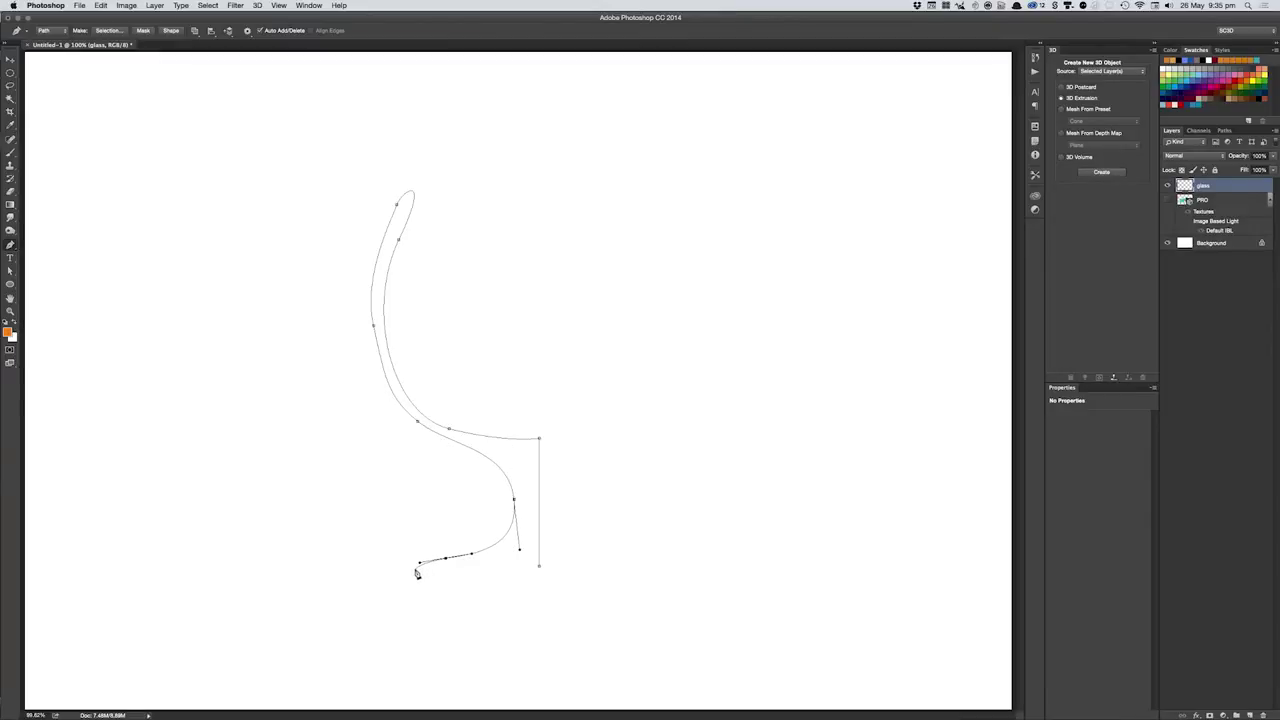
pyautogui.click(415, 569)
pyautogui.click(539, 570)
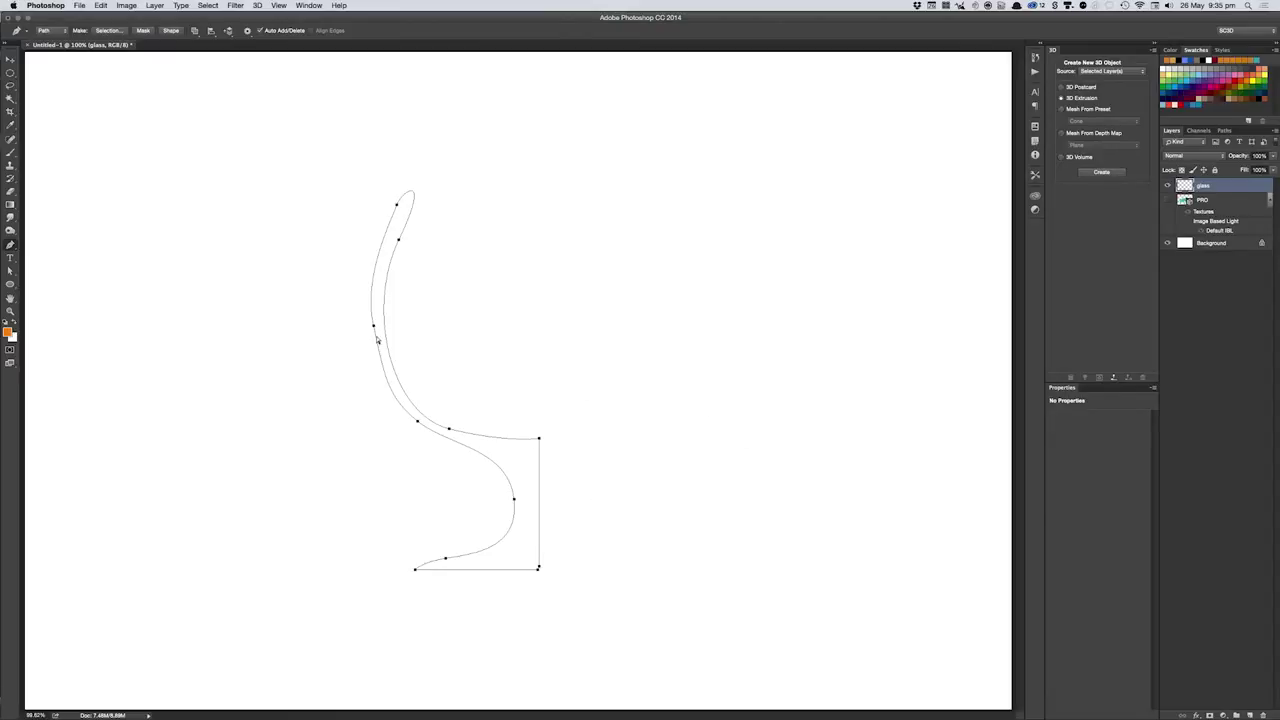
pyautogui.moveTo(374, 326); pyautogui.dragTo(380, 385)
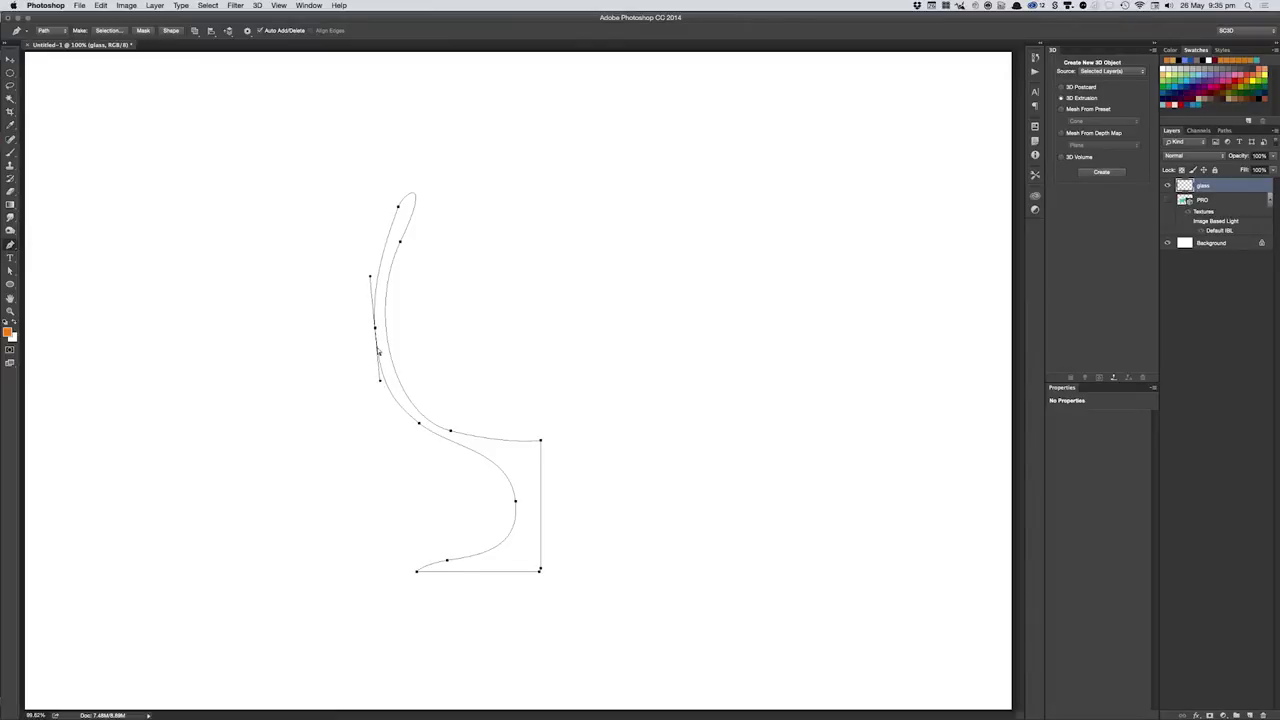
pyautogui.moveTo(376, 331); pyautogui.dragTo(371, 330)
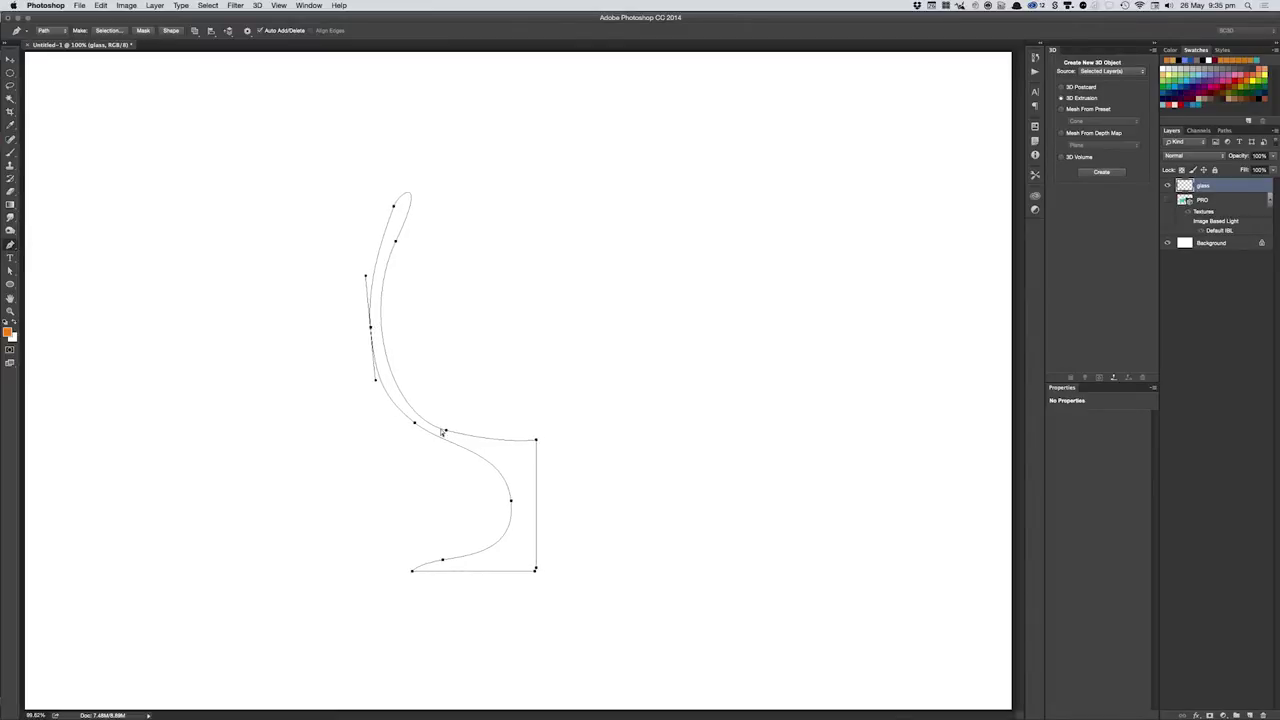
# - Set the 3D source to Work Path and create a 3D extrusion
pyautogui.click(1095, 71)
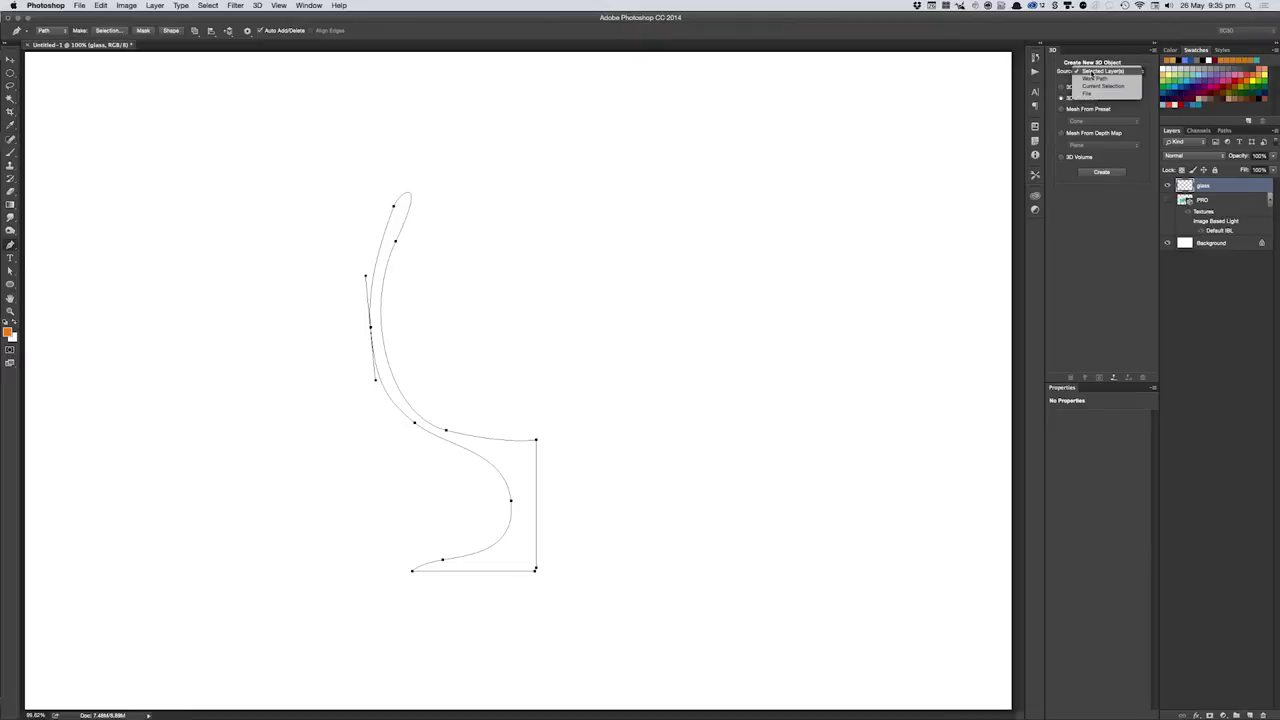
pyautogui.click(1096, 79)
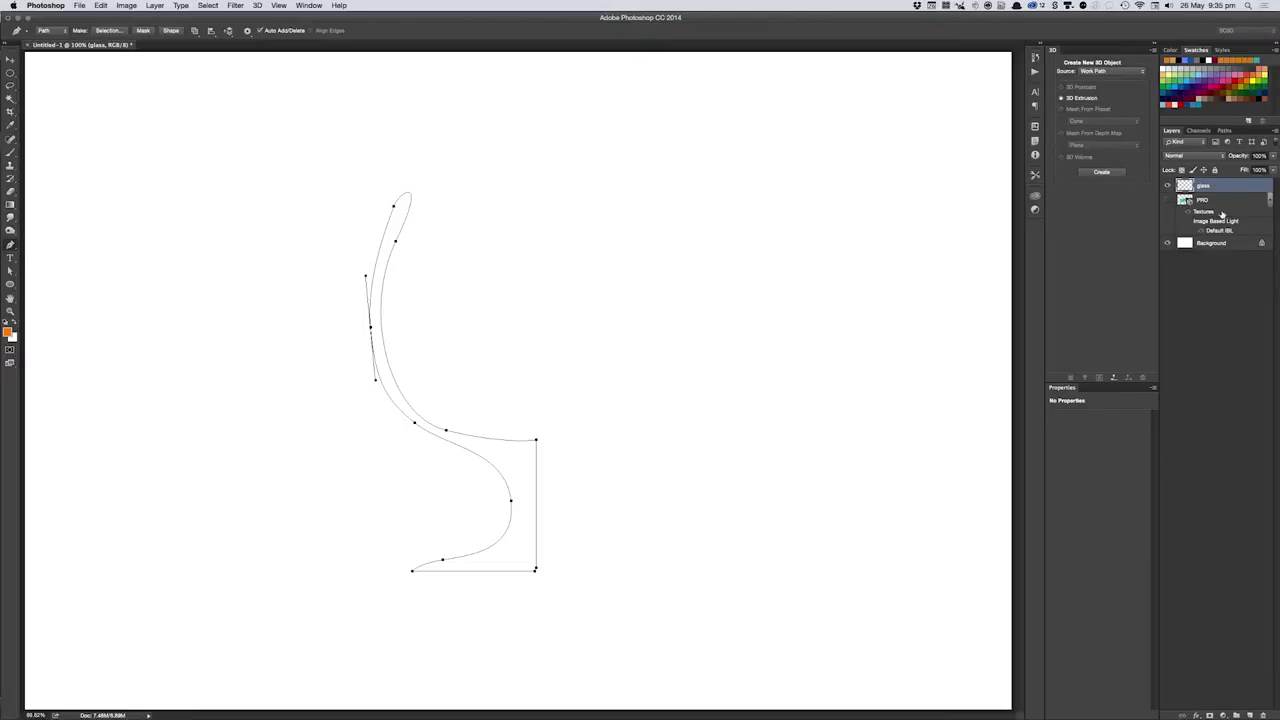
pyautogui.click(1101, 172)
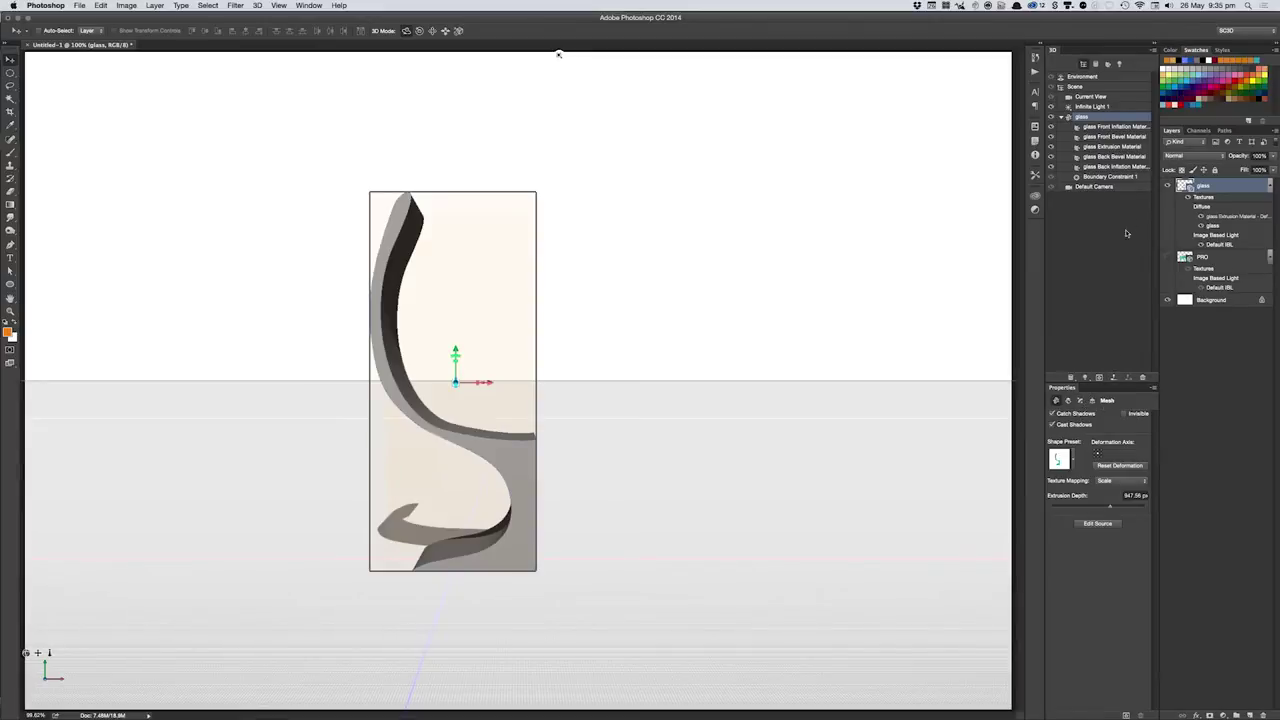
# - In Deform, set extrusion depth 0, horizontal angle 360, and revolve around the inner edge axis
pyautogui.click(1068, 400)
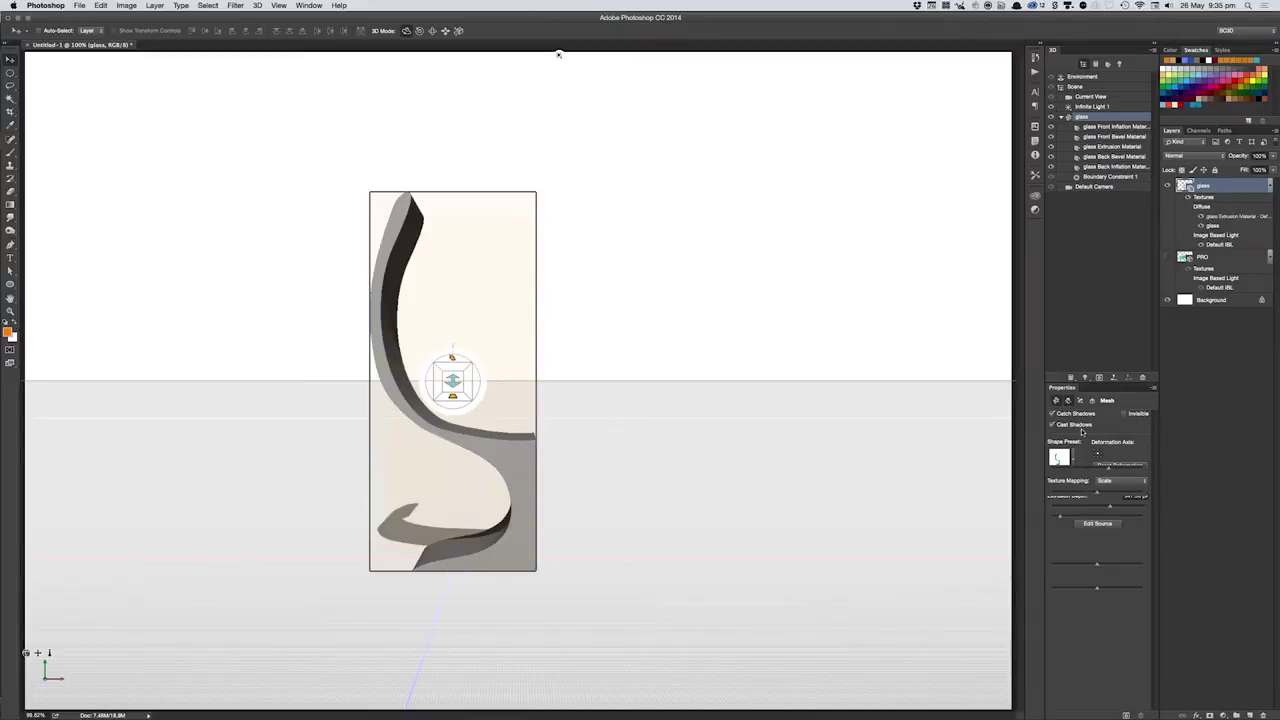
pyautogui.click(1132, 457)
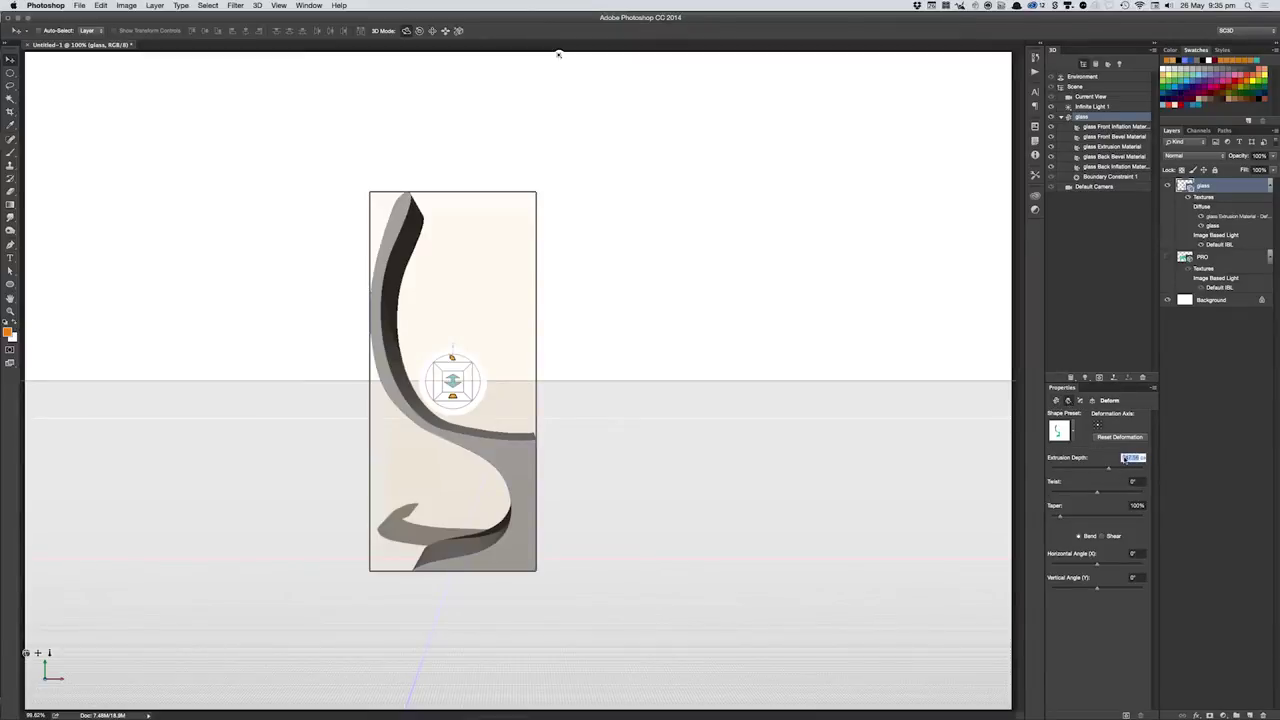
pyautogui.write('0')
pyautogui.press('Tab')
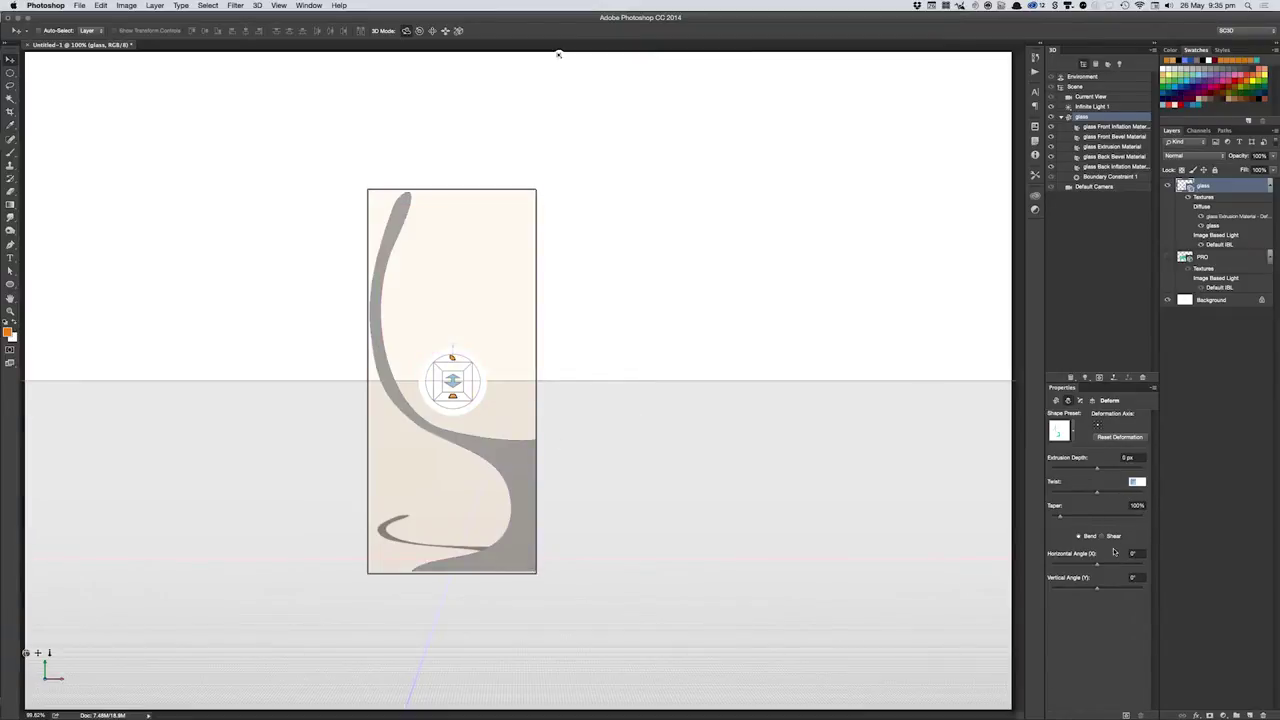
pyautogui.moveTo(1097, 567); pyautogui.dragTo(1187, 560)
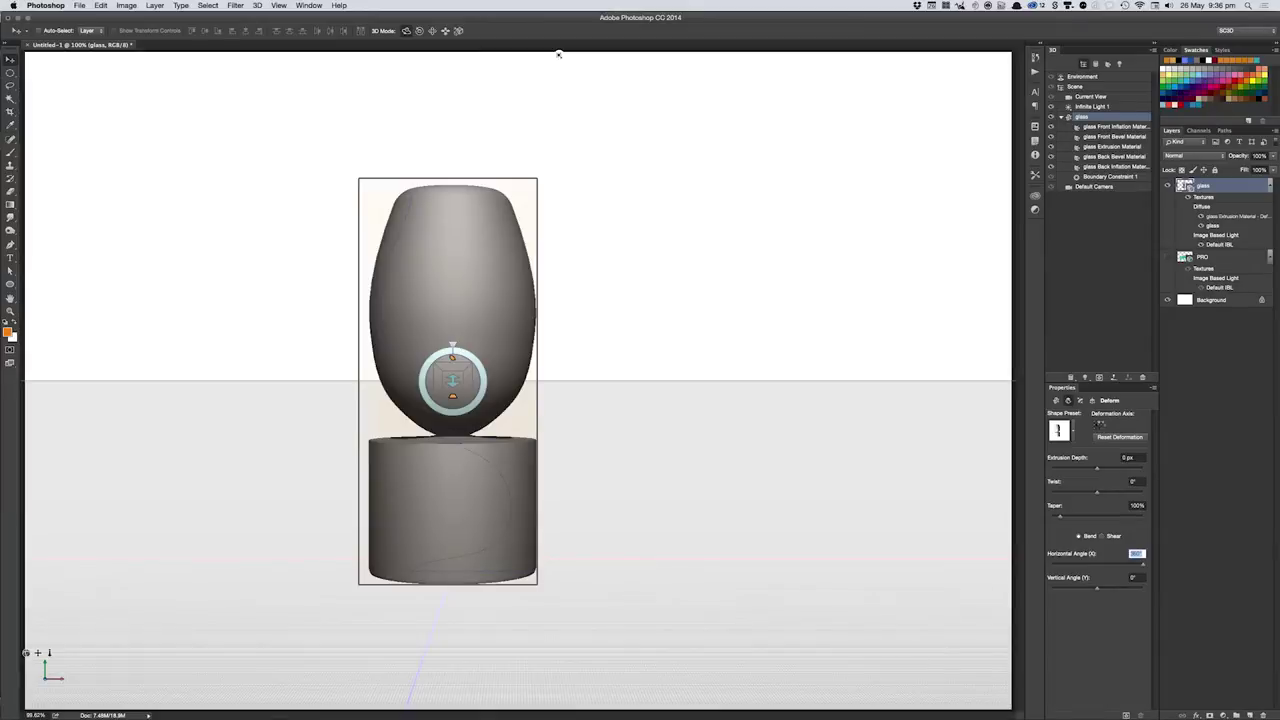
pyautogui.click(1096, 425)
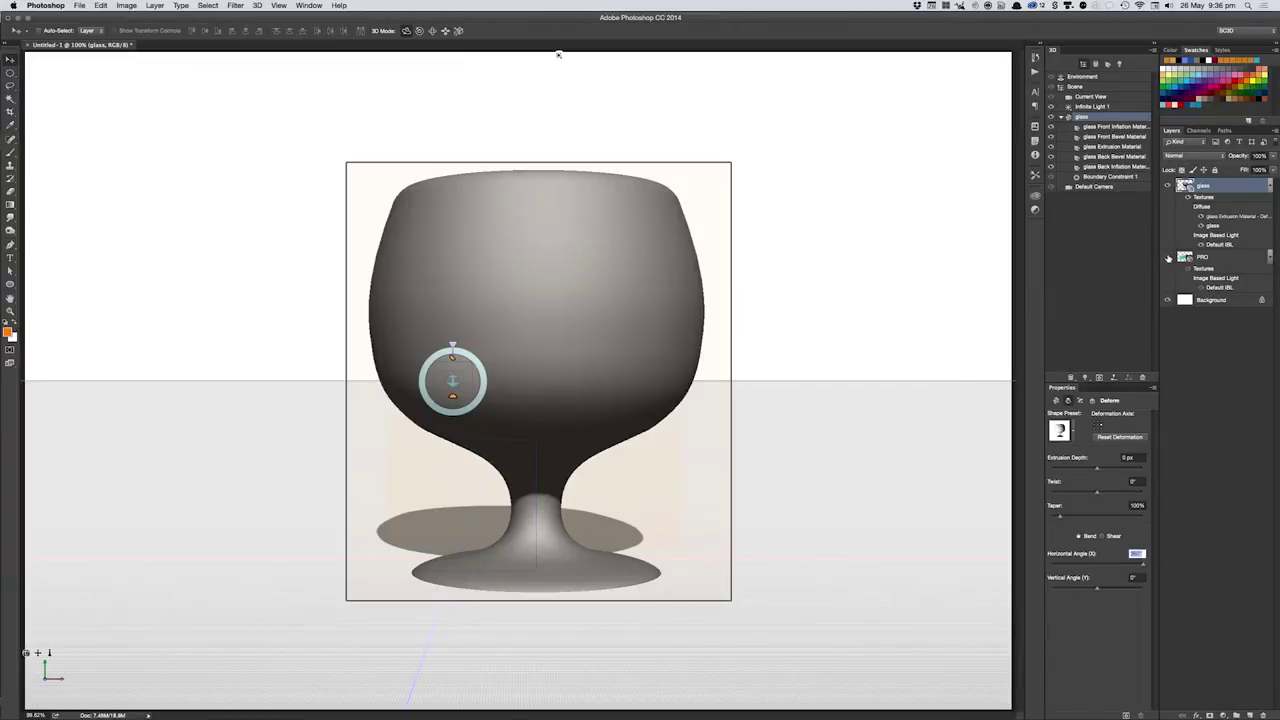
# - Show the PRO layer and use Layer > Merge Down to merge the glass into it
pyautogui.click(1167, 258)
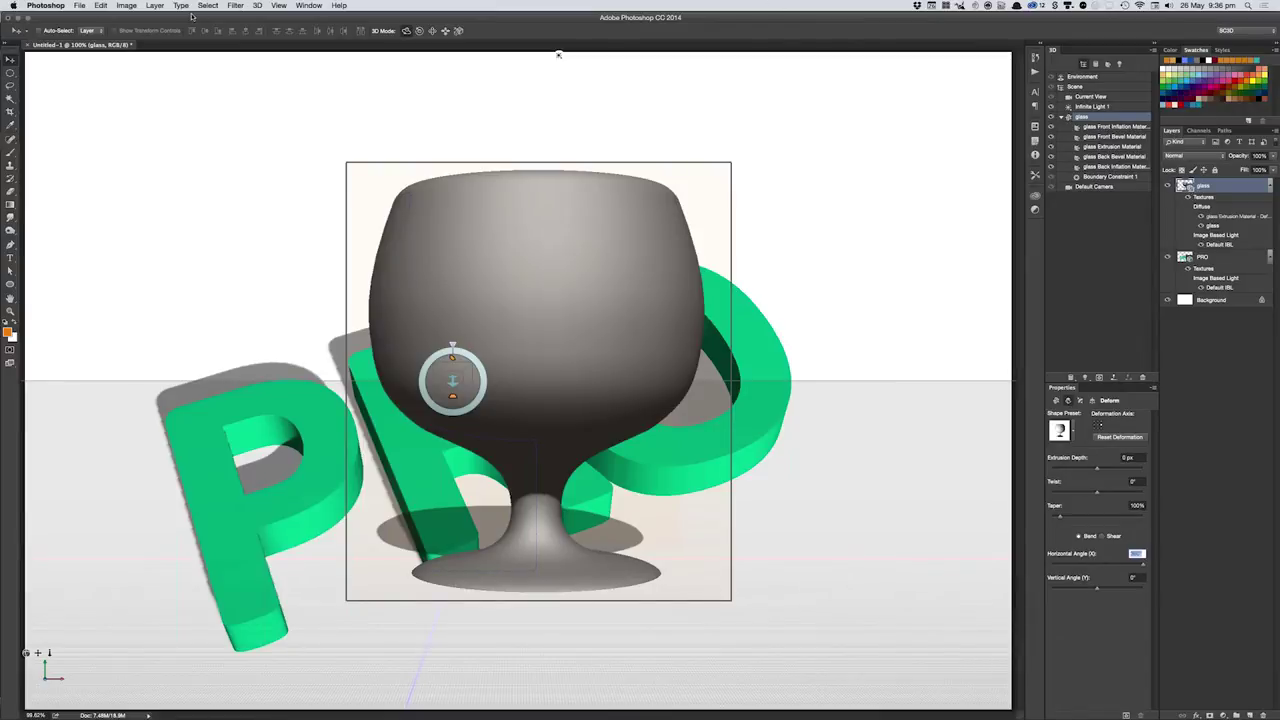
pyautogui.click(157, 5)
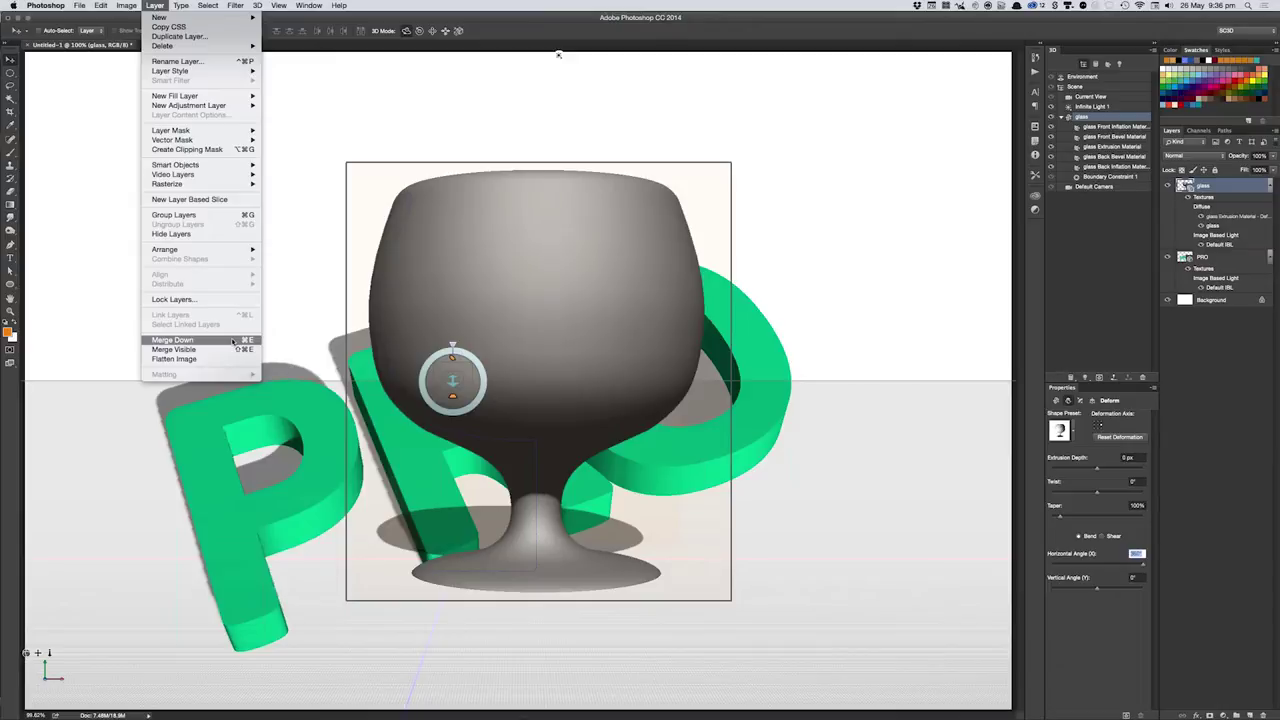
pyautogui.click(232, 342)
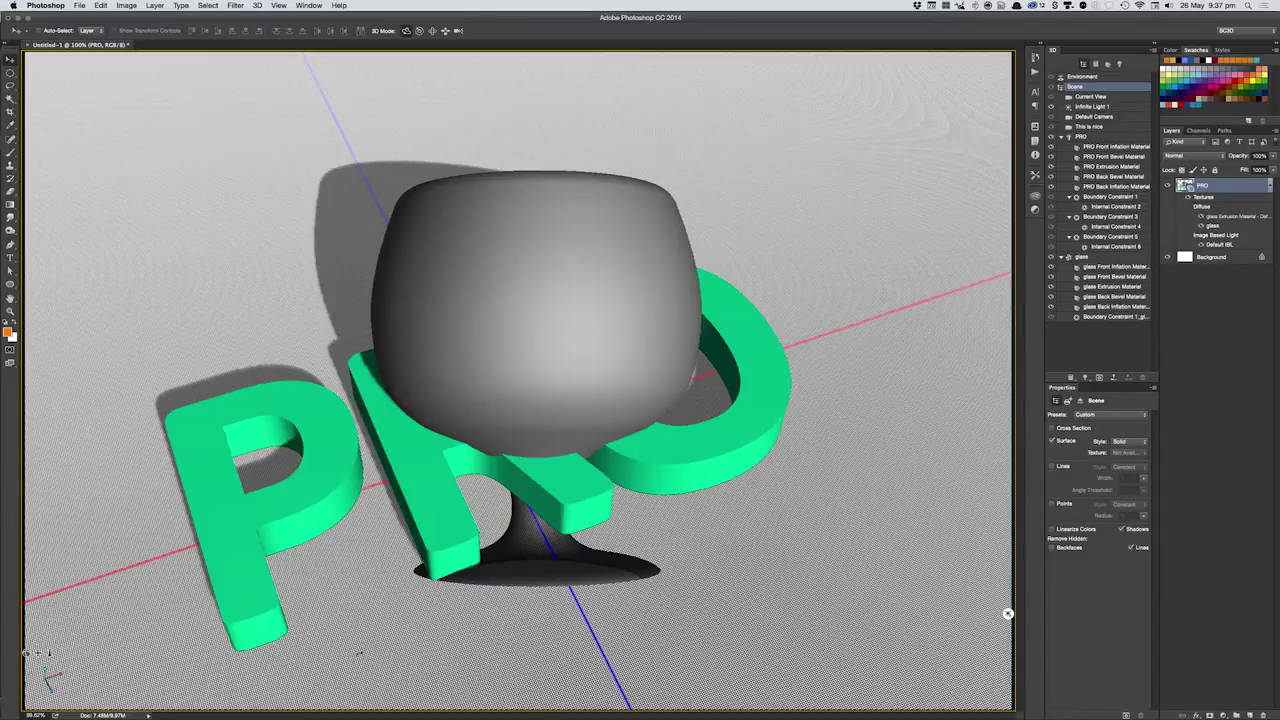
# - Reset the goblet's coordinates upright and move it to the ground, giving Y position 1078.4
pyautogui.moveTo(358, 654); pyautogui.dragTo(470, 599)
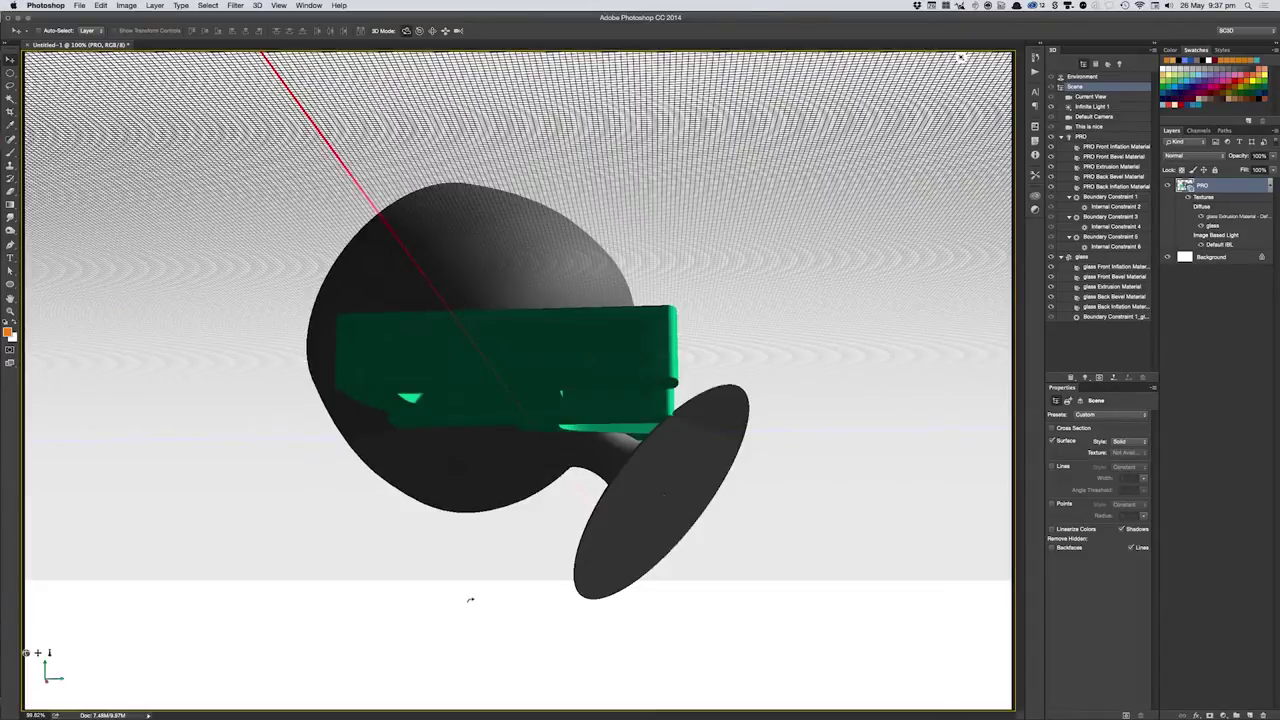
pyautogui.hotkey('ctrl', 'z')
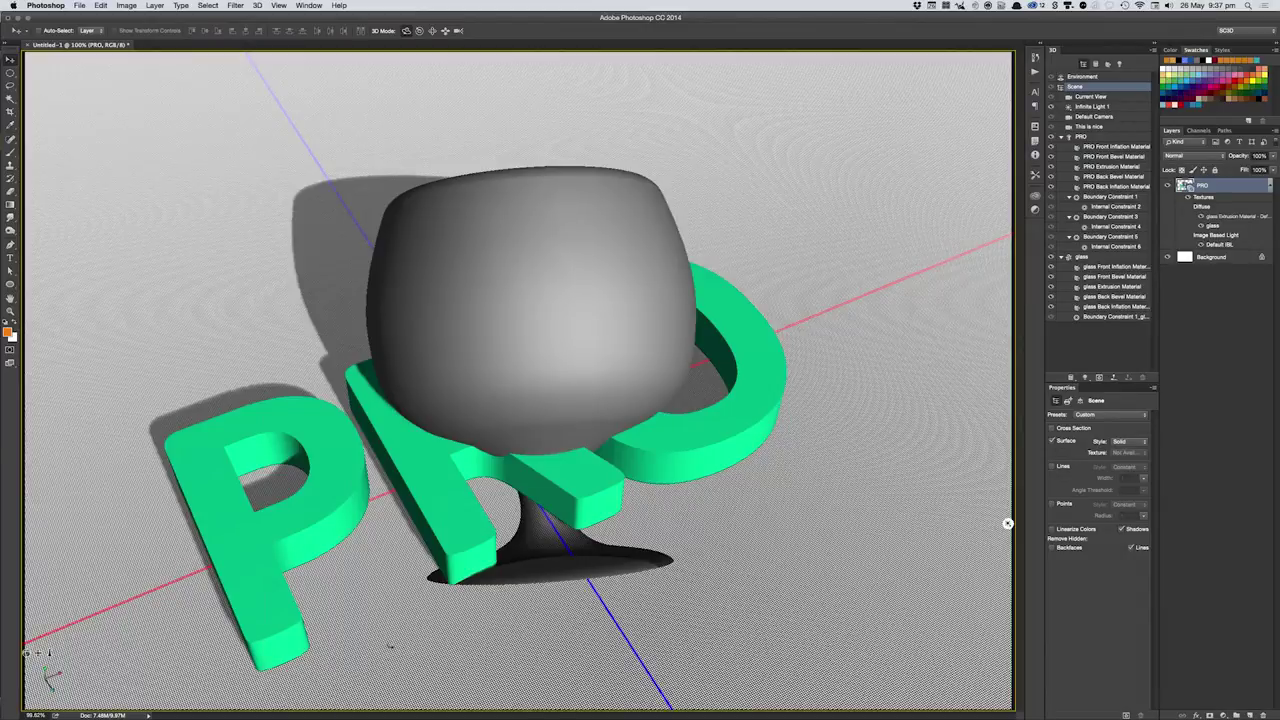
pyautogui.hotkey('ctrl', 'z')
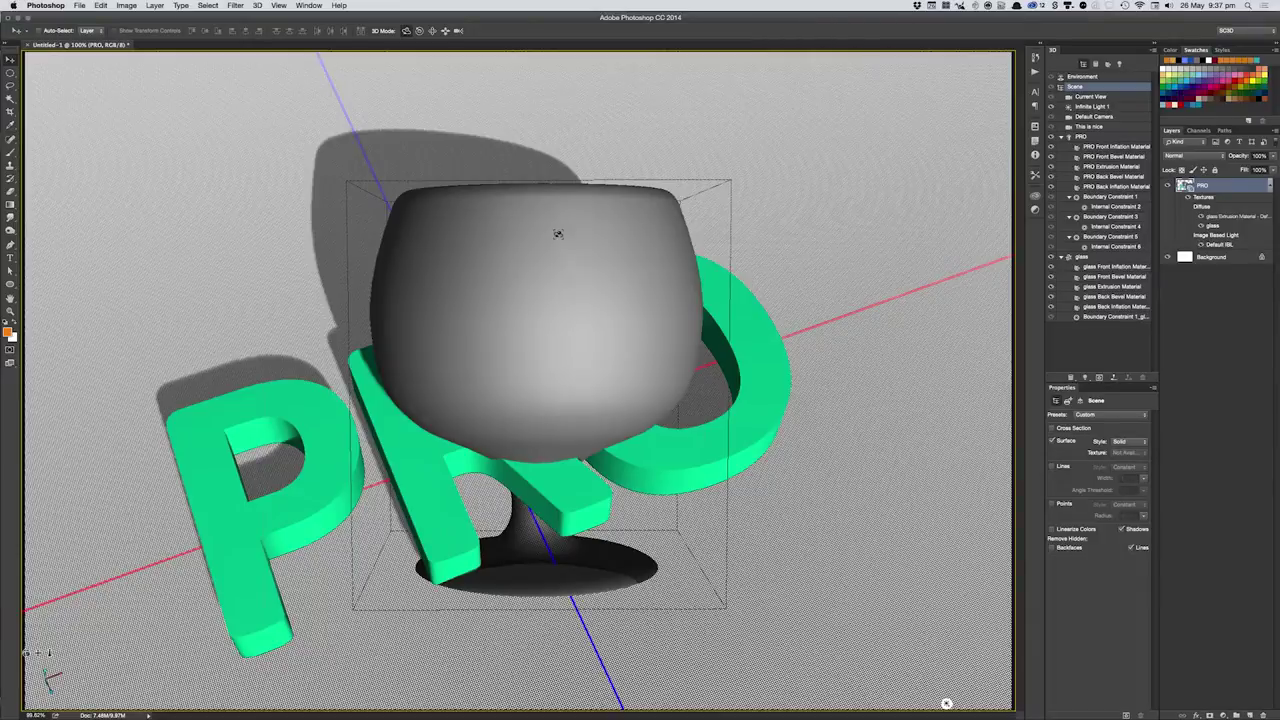
pyautogui.click(590, 251)
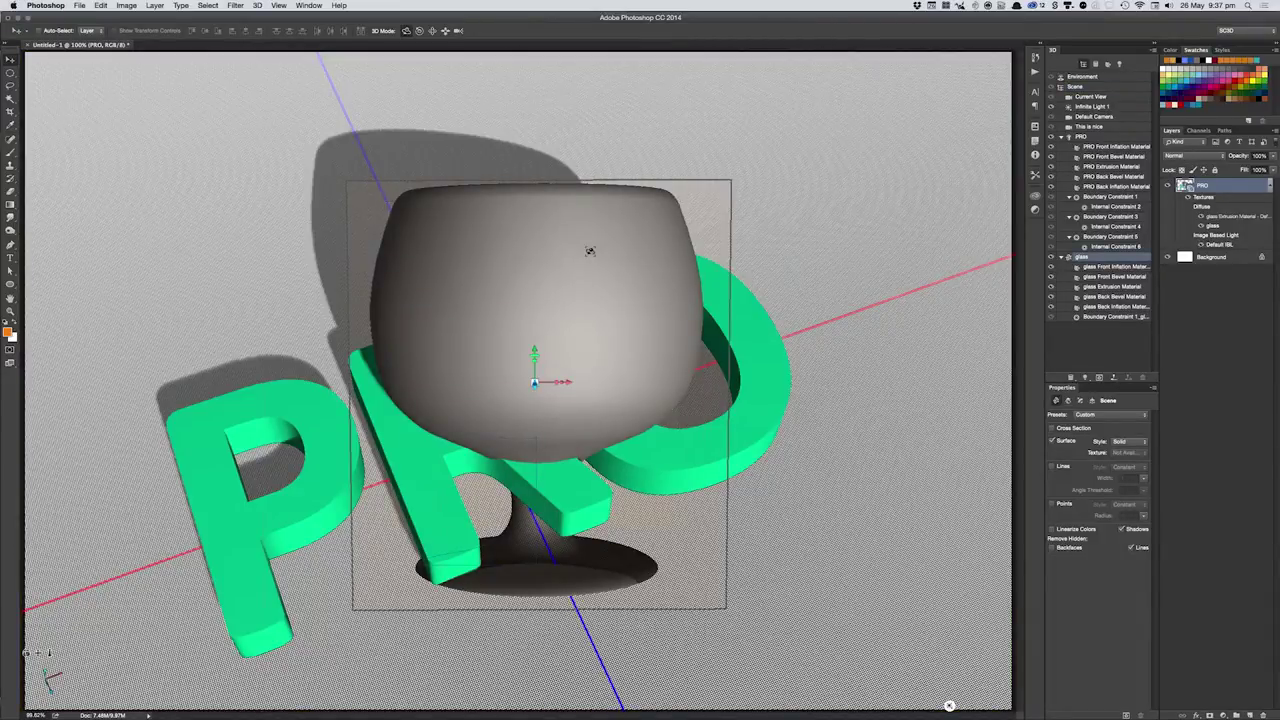
pyautogui.moveTo(590, 251); pyautogui.dragTo(1274, 479)
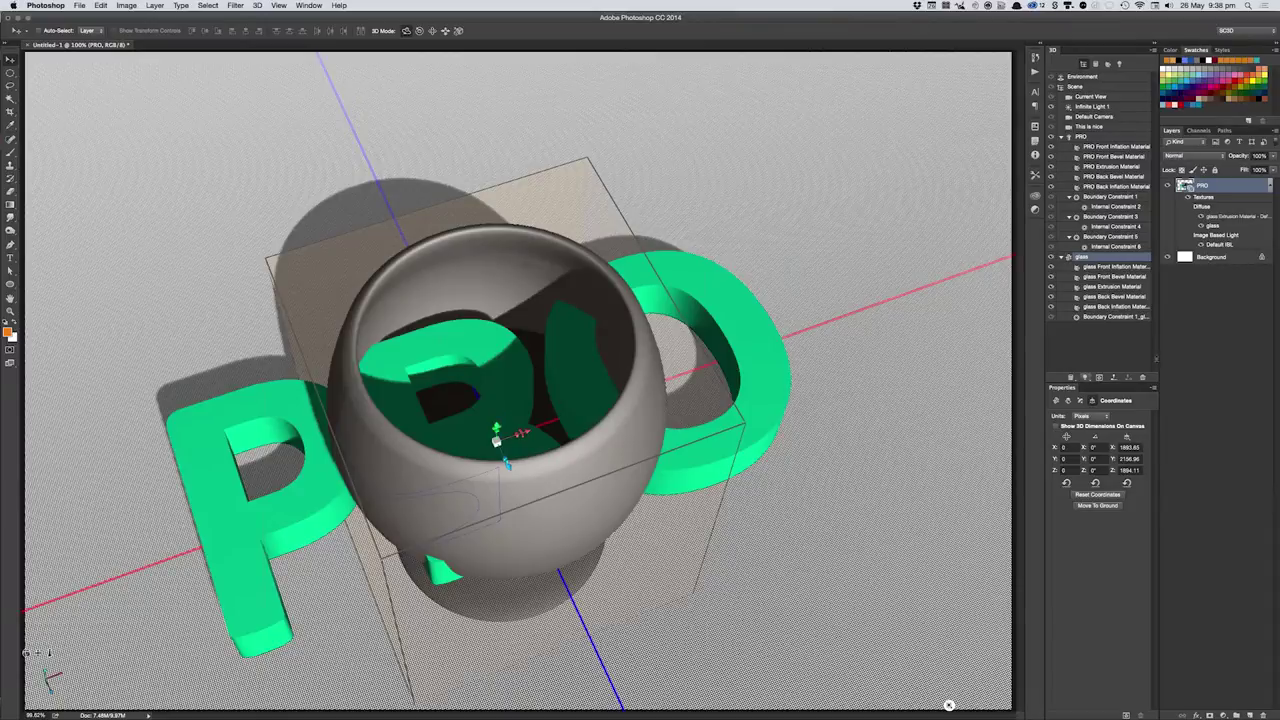
pyautogui.click(1097, 495)
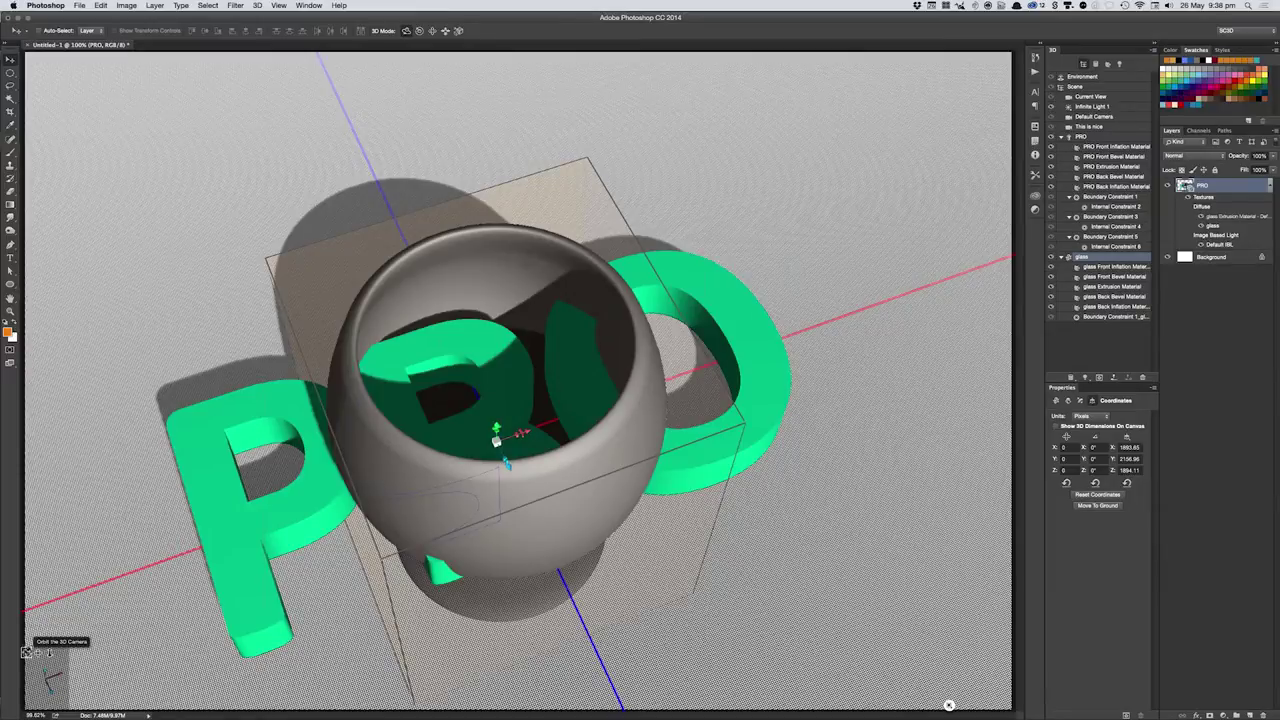
pyautogui.moveTo(949, 705); pyautogui.dragTo(1009, 263)
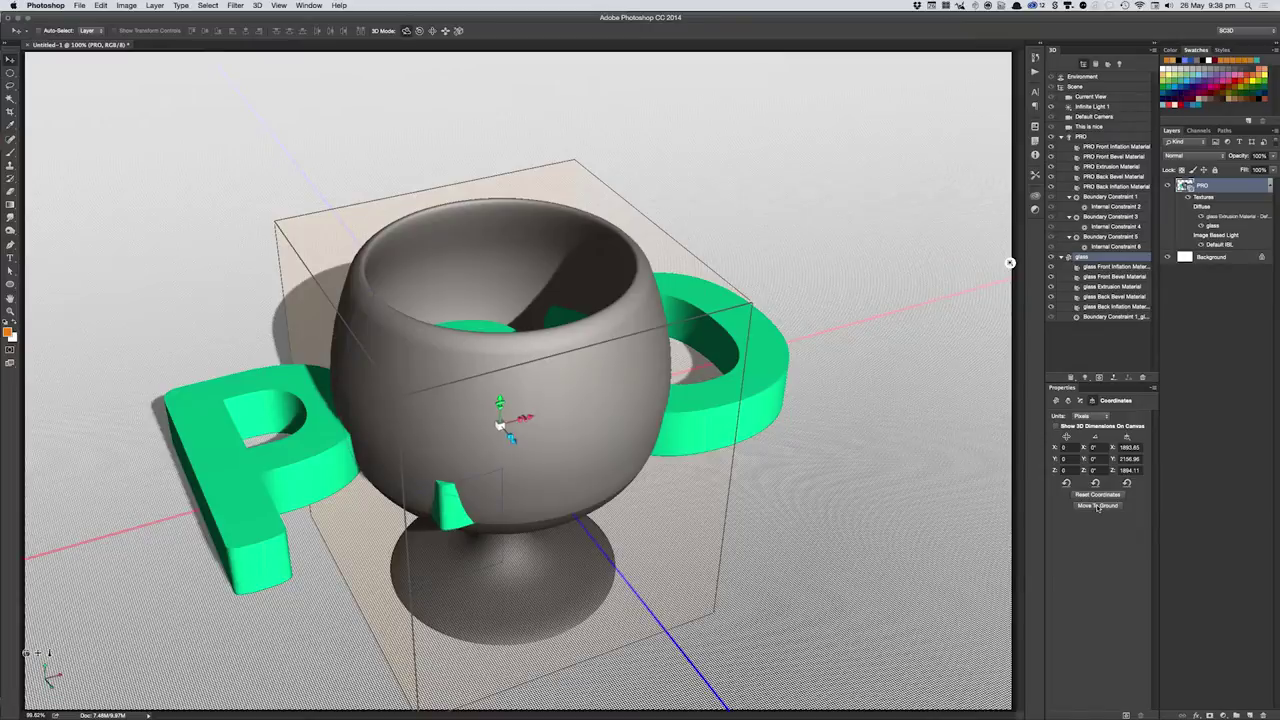
pyautogui.click(1098, 507)
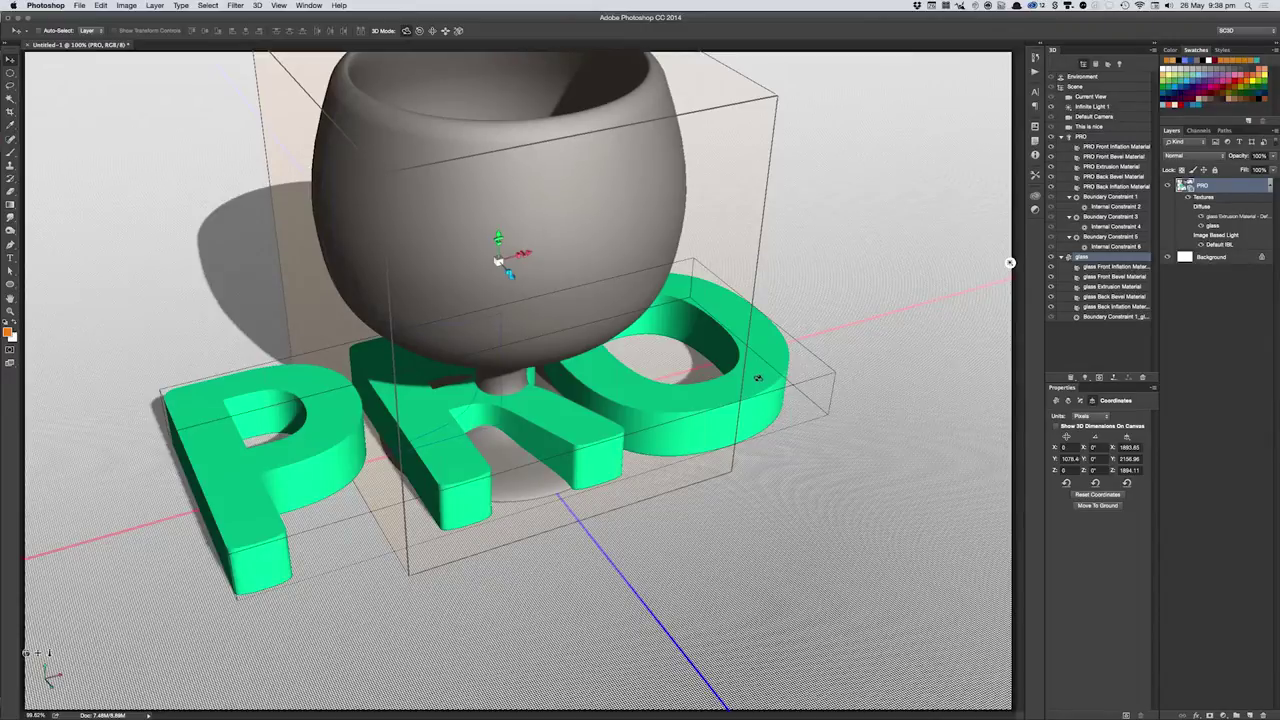
# - Select the PRO letters and rotate them about X with the gizmo to stand upright
pyautogui.click(499, 402)
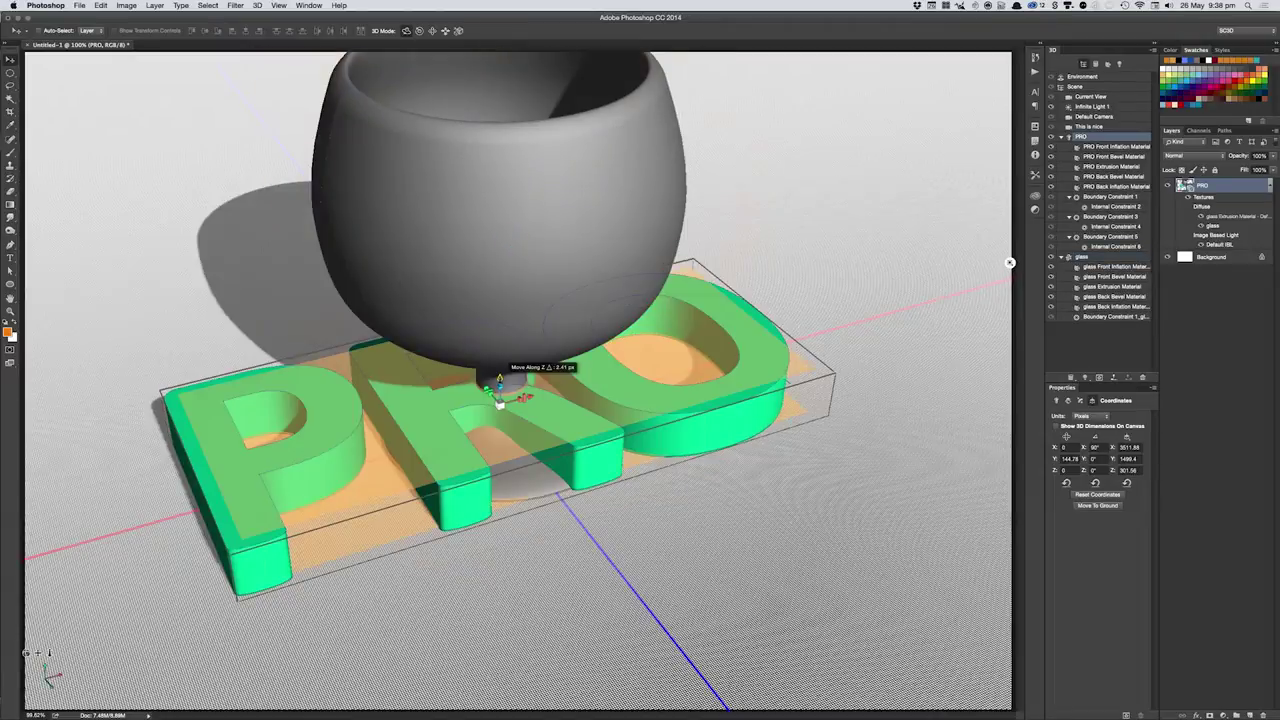
pyautogui.moveTo(499, 403); pyautogui.dragTo(499, 240)
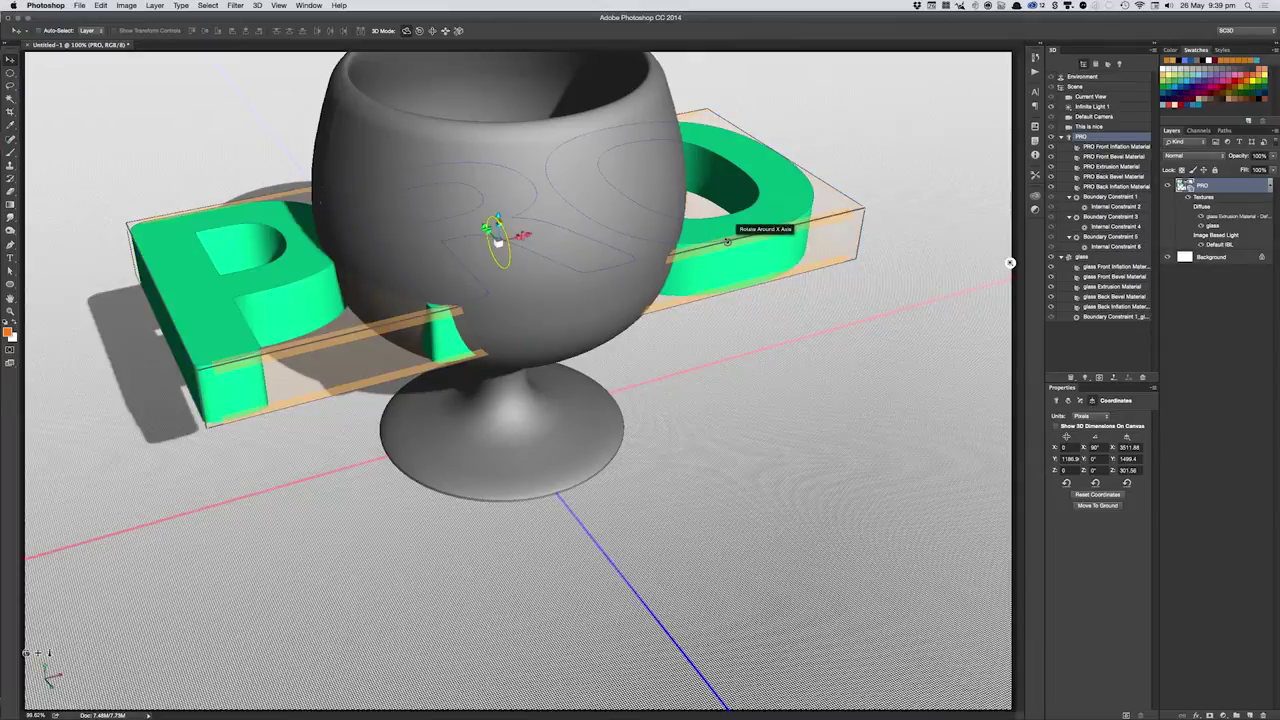
pyautogui.click(727, 241)
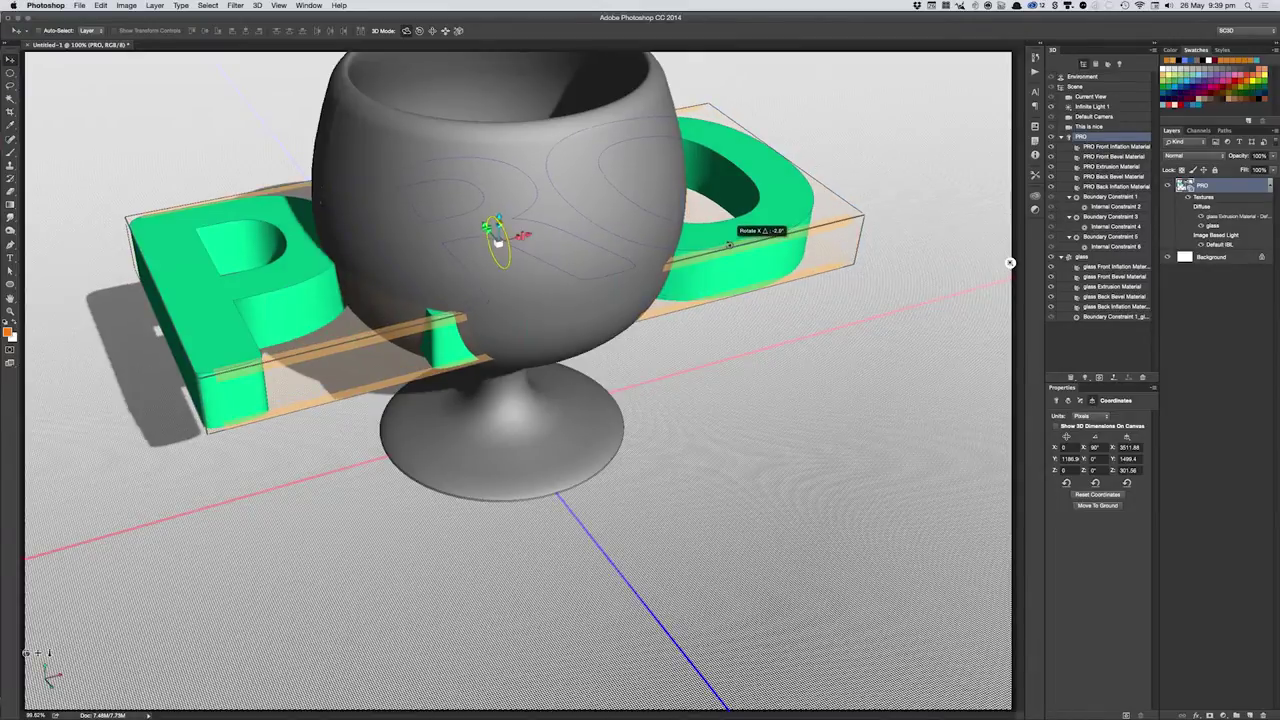
pyautogui.moveTo(727, 241); pyautogui.dragTo(793, 337)
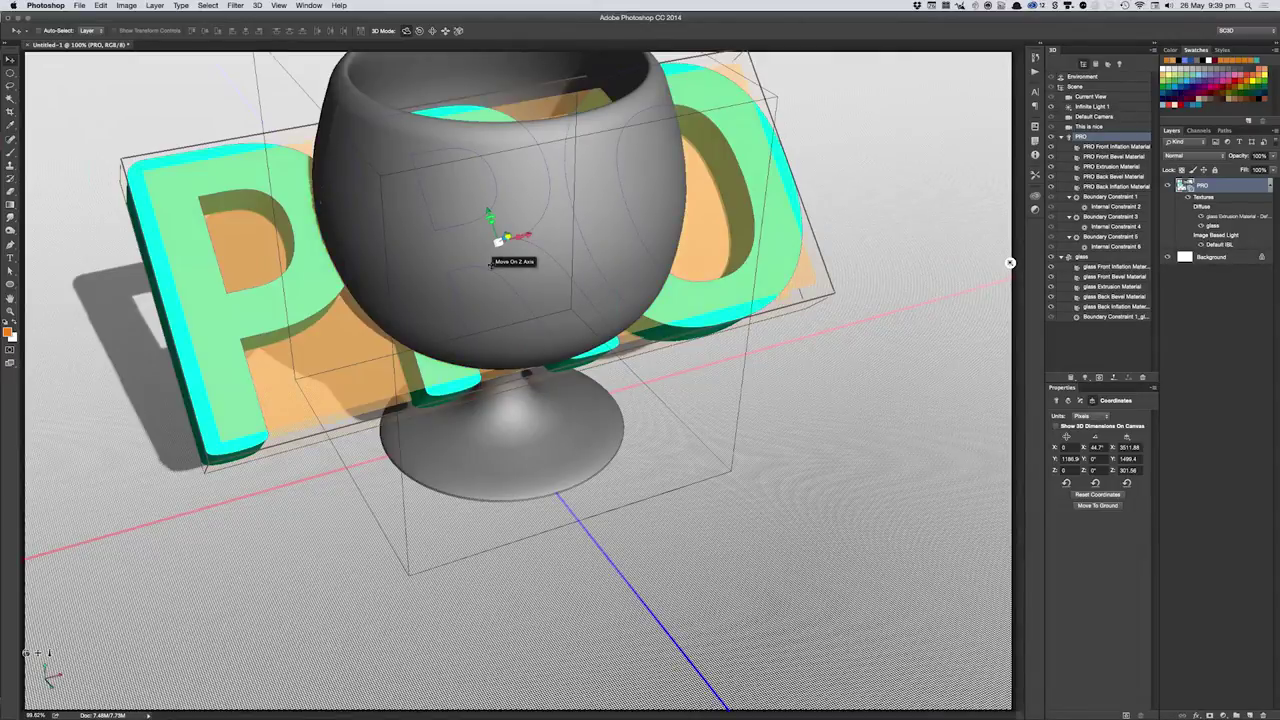
pyautogui.moveTo(497, 240)
pyautogui.mouseDown()
pyautogui.moveTo(506, 250)
pyautogui.moveTo(461, 456)
pyautogui.moveTo(478, 380)
pyautogui.mouseUp()
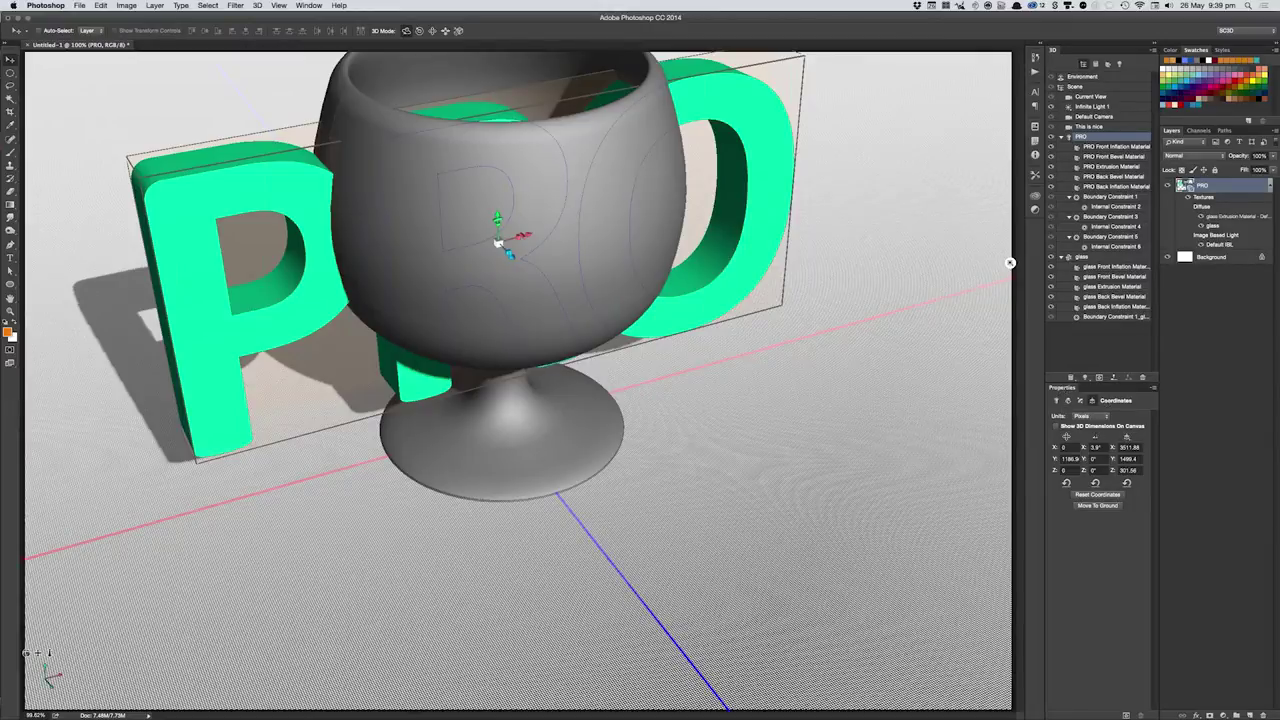
# - Set the PRO letters' Y rotation to 0 and move them in front of the glass
pyautogui.click(1097, 447)
pyautogui.press('Up')
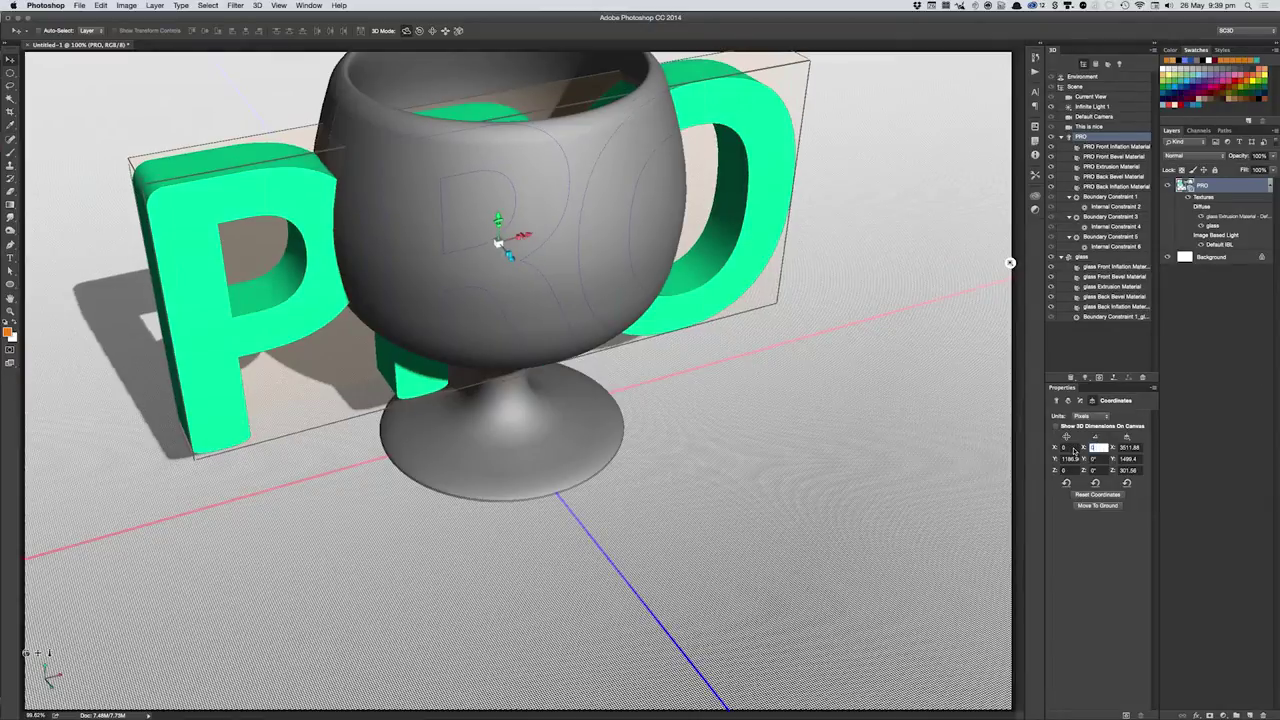
pyautogui.moveTo(510, 255)
pyautogui.mouseDown()
pyautogui.moveTo(589, 340)
pyautogui.moveTo(474, 514)
pyautogui.mouseUp()
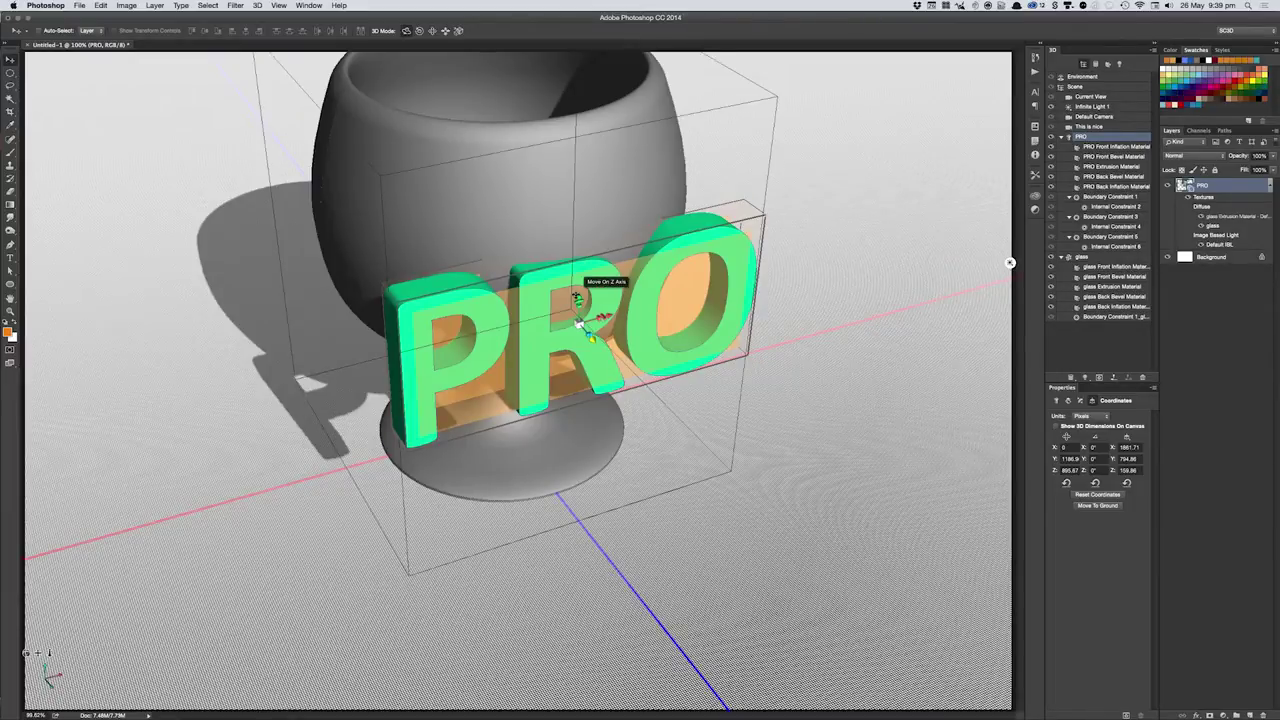
# - From an eye-level front view, drag the PRO letters along depth and up across the bowl
pyautogui.moveTo(25, 652); pyautogui.dragTo(486, 55)
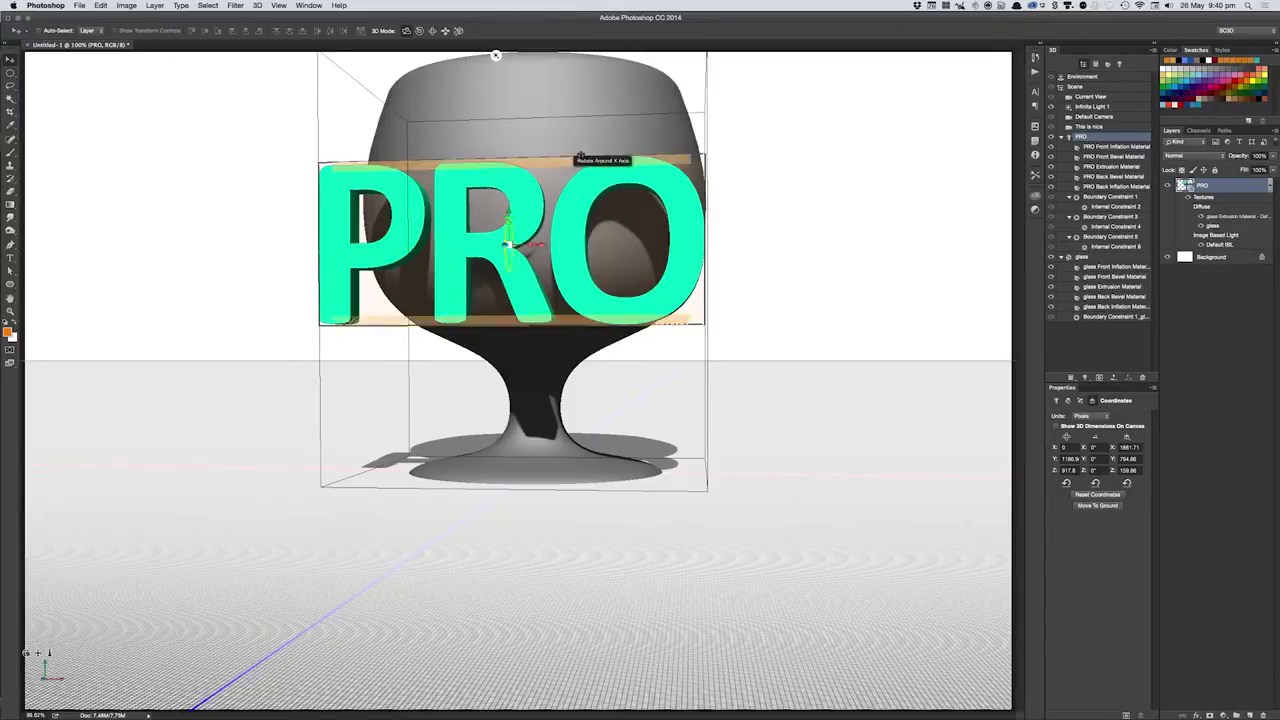
pyautogui.moveTo(506, 244); pyautogui.dragTo(503, 250)
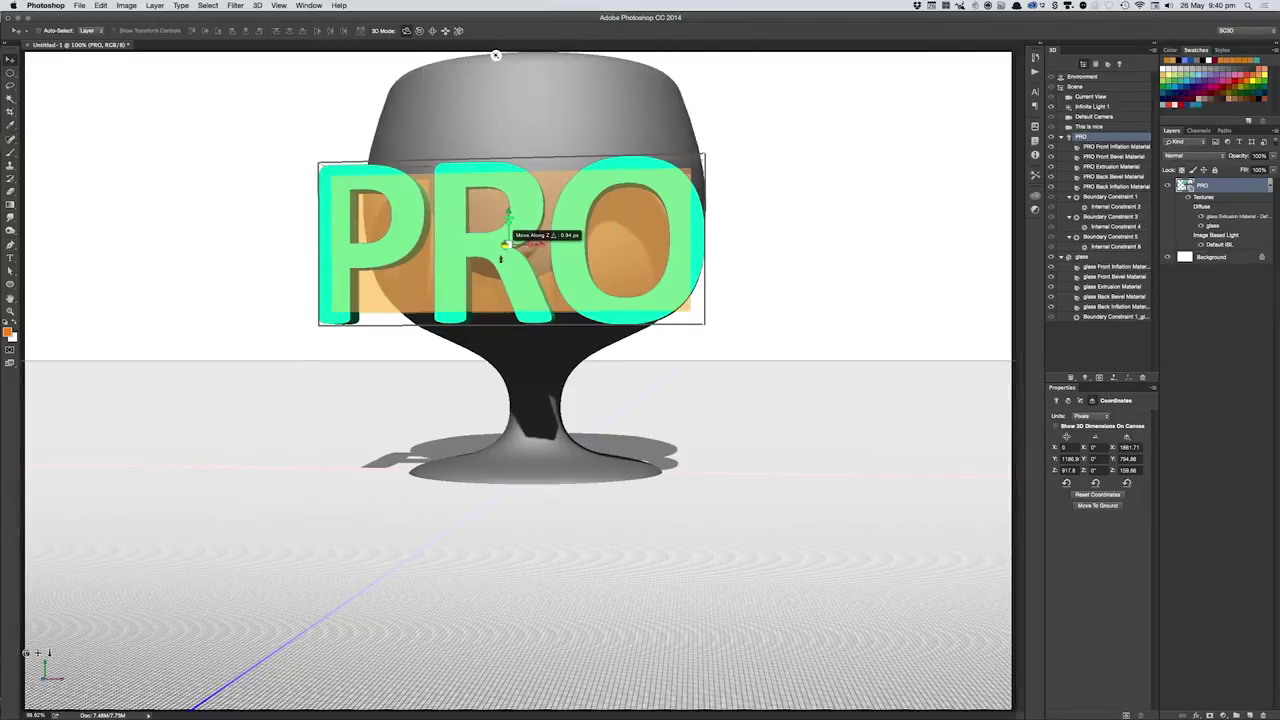
pyautogui.moveTo(503, 250); pyautogui.dragTo(496, 270)
pyautogui.moveTo(507, 215); pyautogui.dragTo(490, 188)
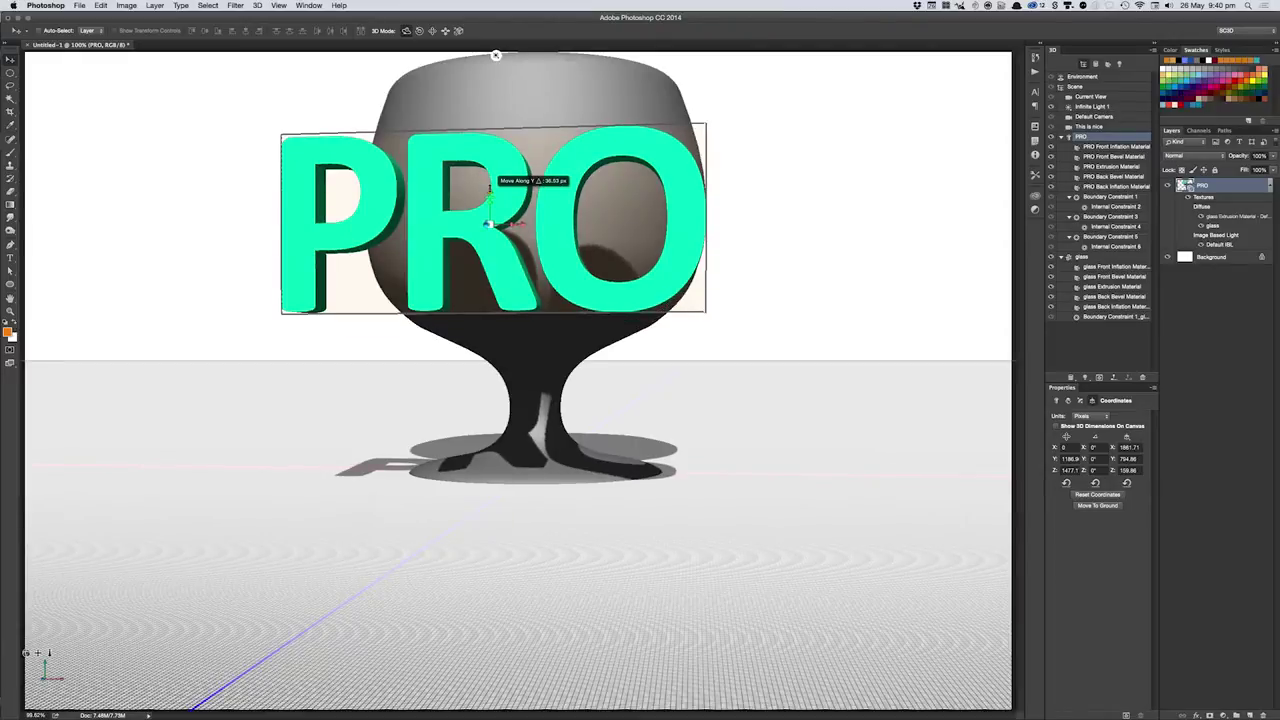
pyautogui.moveTo(490, 188); pyautogui.dragTo(490, 160)
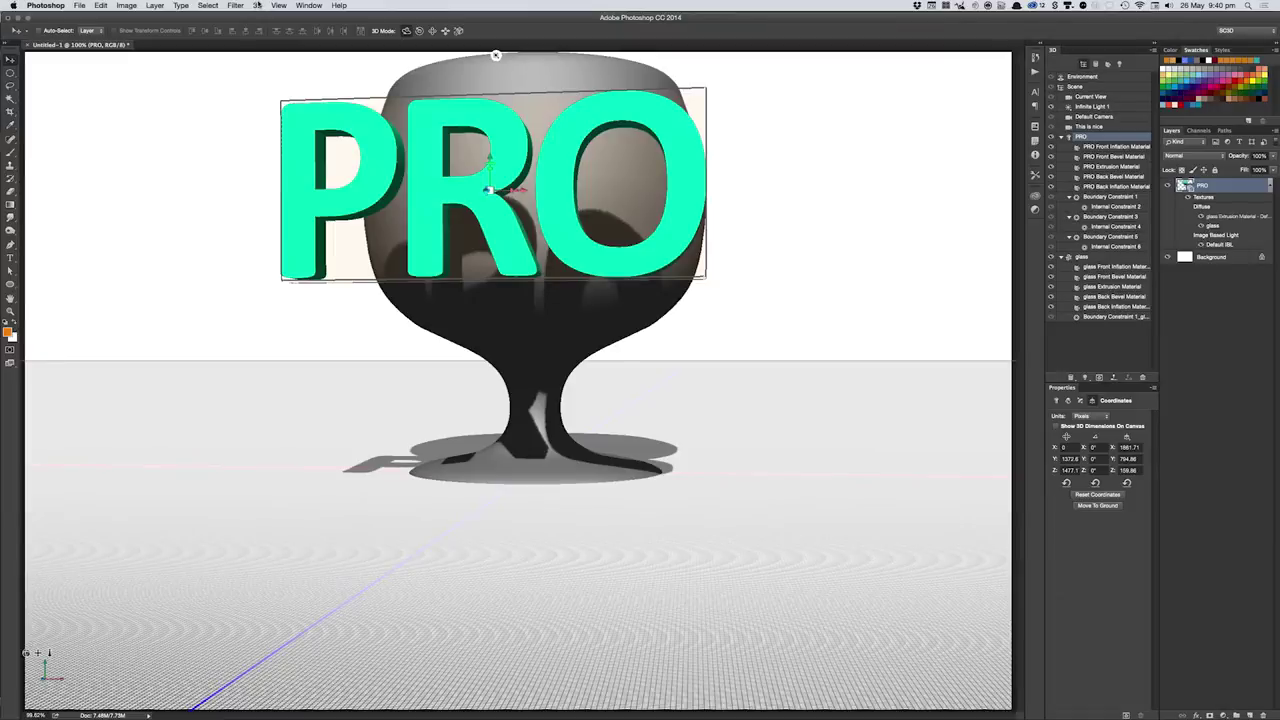
pyautogui.click(258, 6)
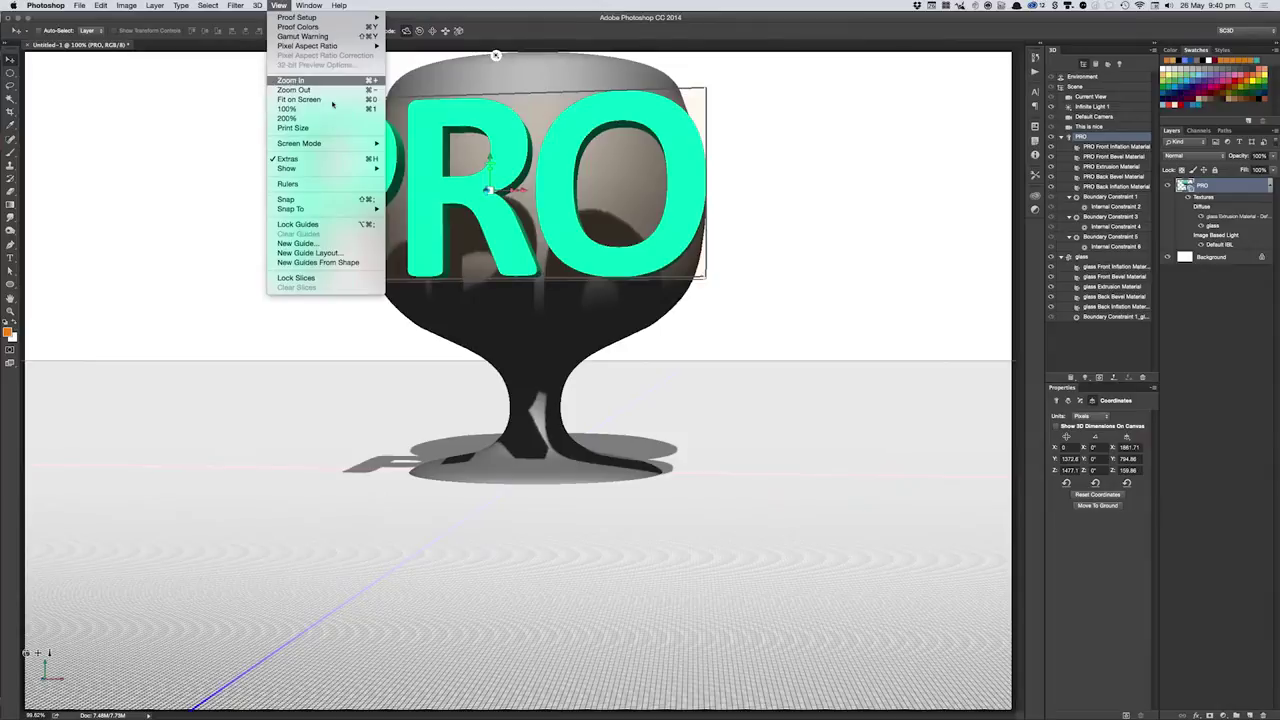
pyautogui.moveTo(287, 168)
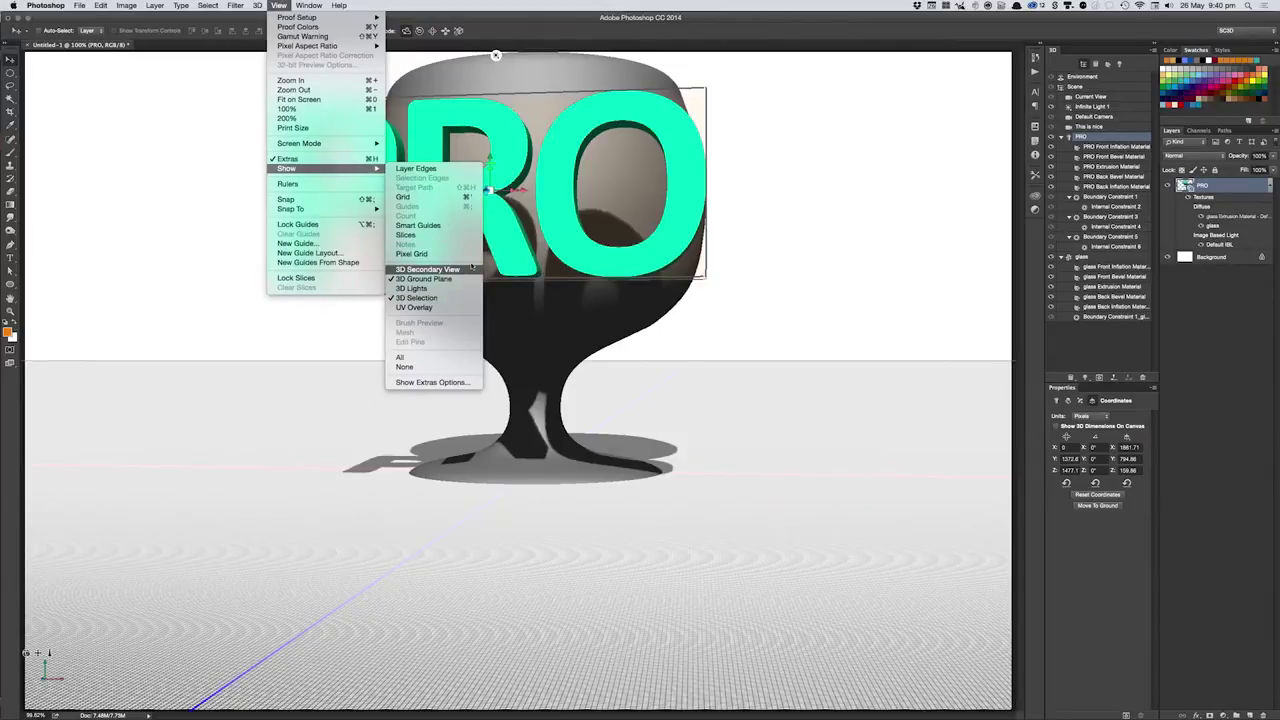
# - Show an enlarged side-view secondary window and drag the PRO letters along depth toward the camera
pyautogui.click(465, 270)
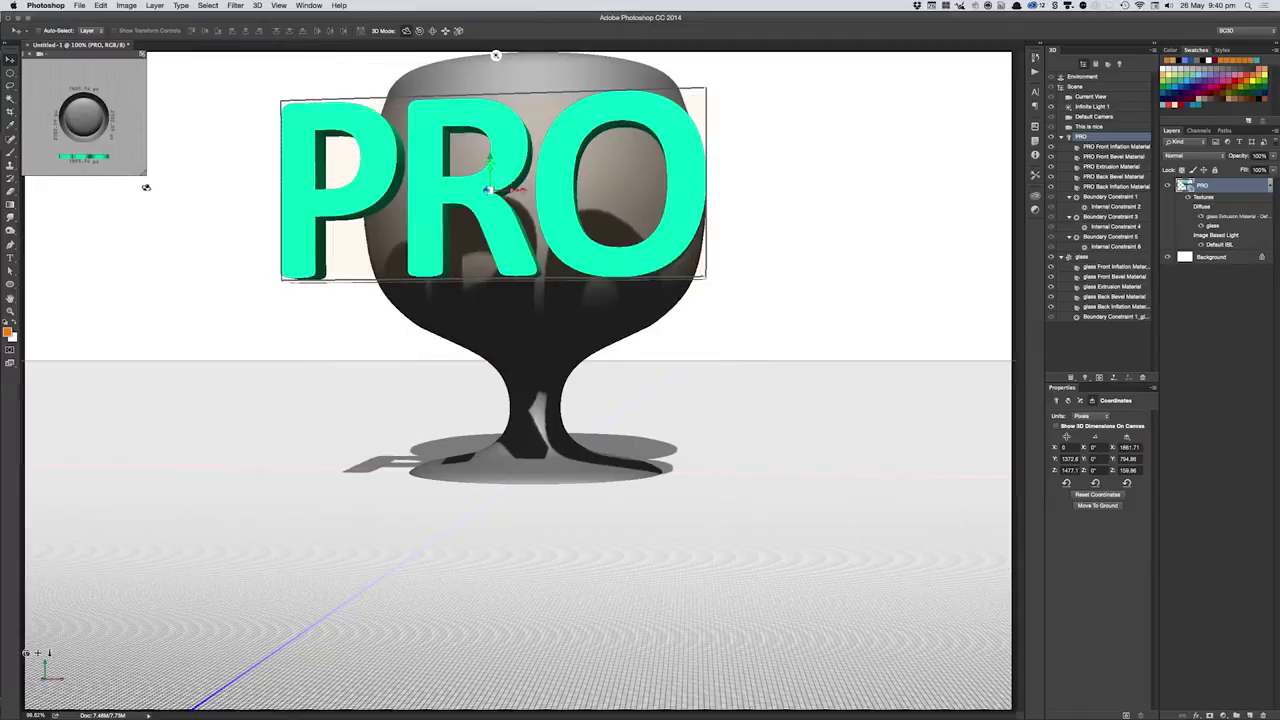
pyautogui.moveTo(148, 176); pyautogui.dragTo(247, 267)
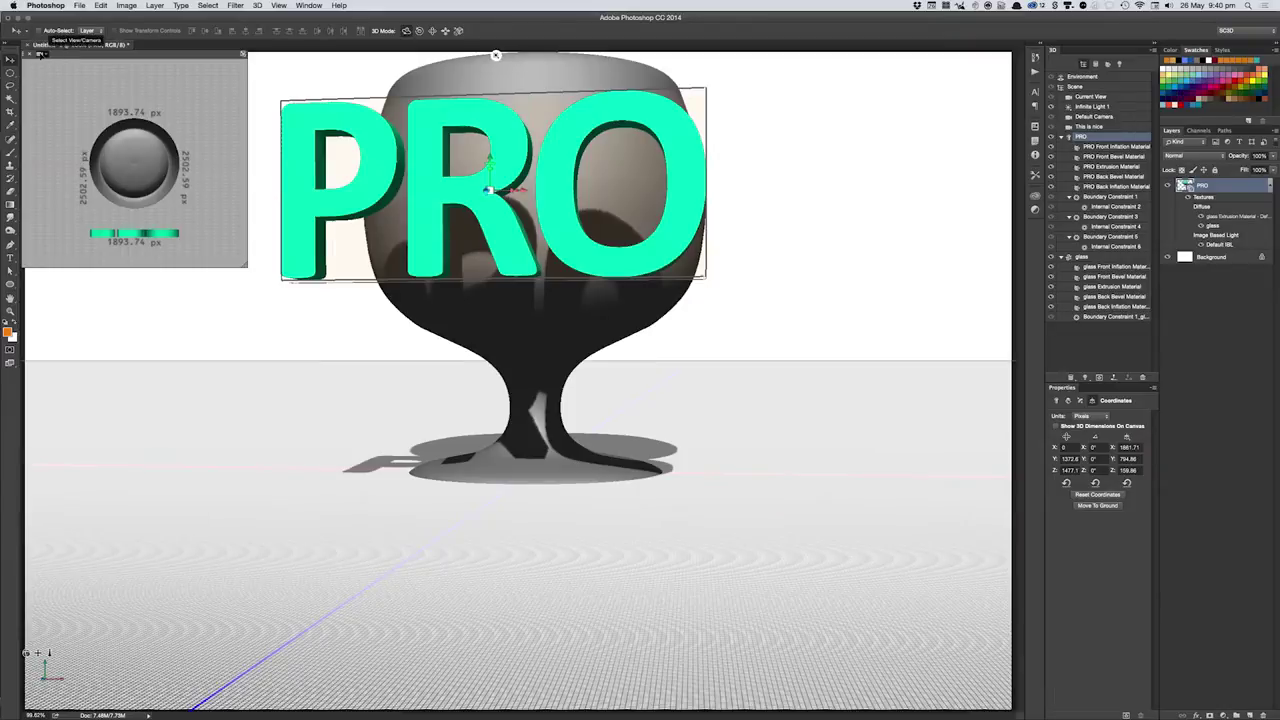
pyautogui.click(42, 55)
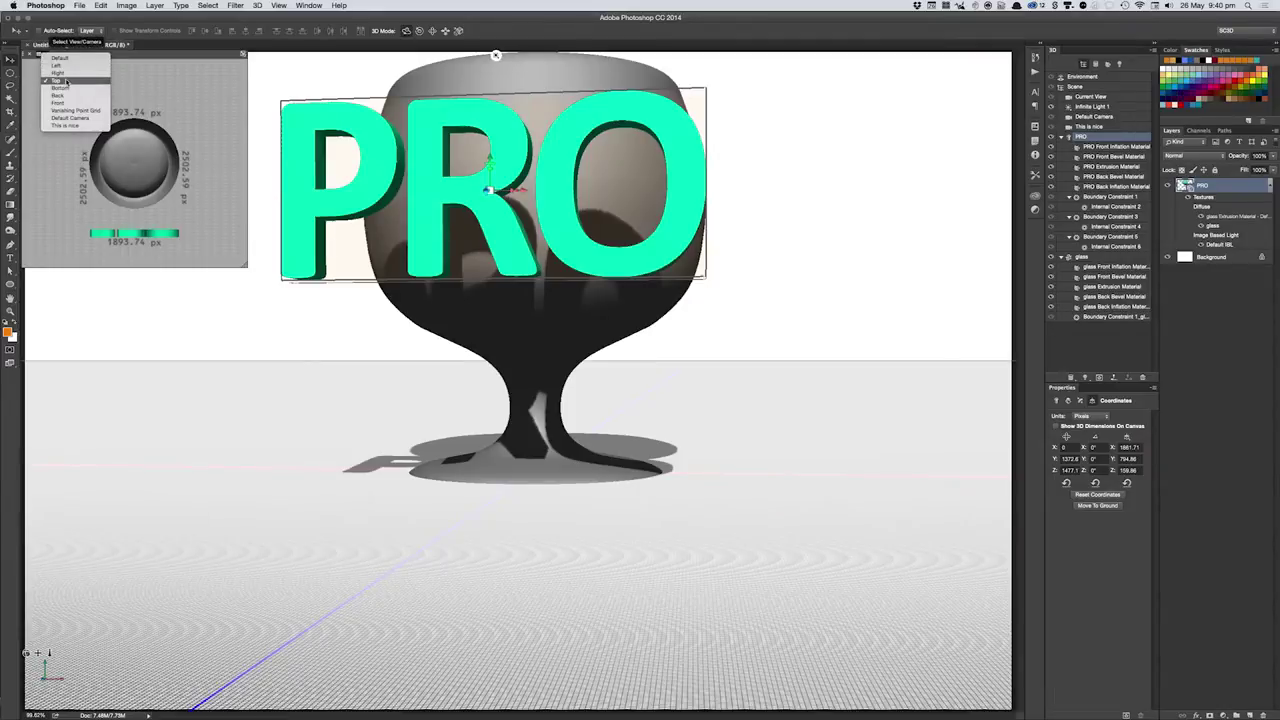
pyautogui.click(60, 69)
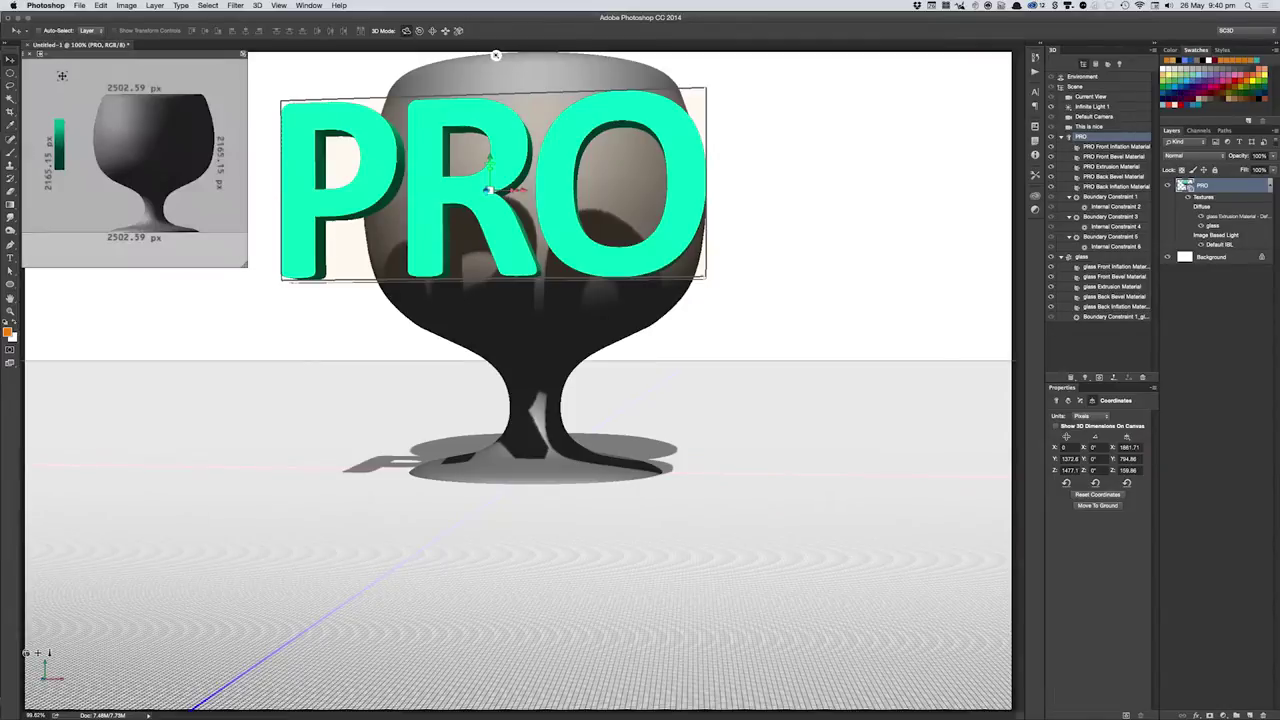
pyautogui.moveTo(487, 190); pyautogui.dragTo(485, 195)
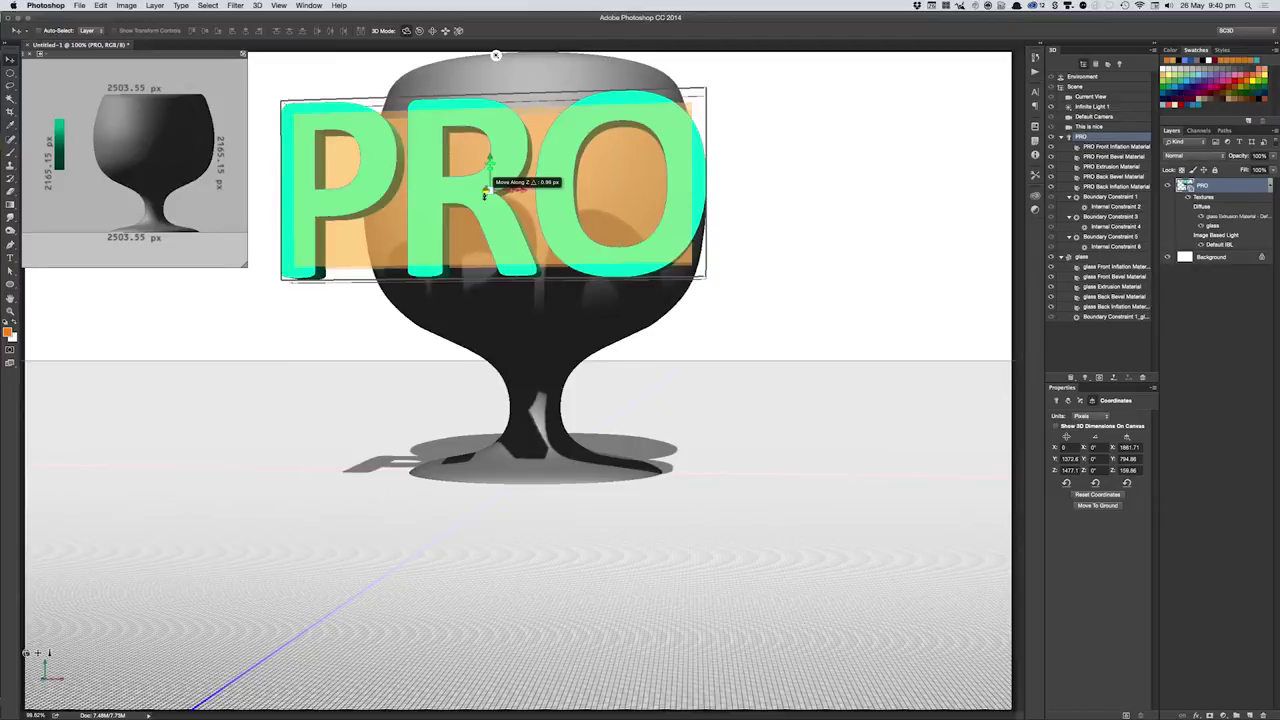
pyautogui.moveTo(485, 193)
pyautogui.mouseDown()
pyautogui.moveTo(465, 271)
pyautogui.moveTo(588, 79)
pyautogui.moveTo(581, 113)
pyautogui.mouseUp()
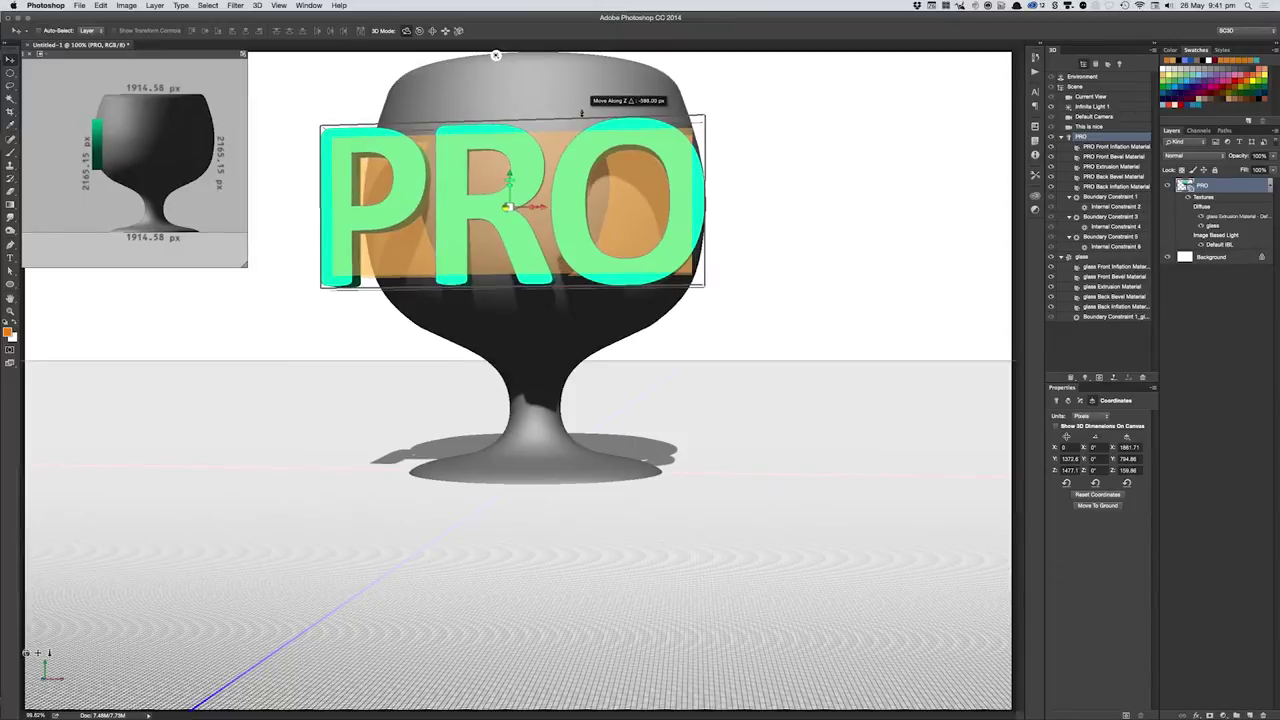
pyautogui.moveTo(581, 113); pyautogui.dragTo(581, 113)
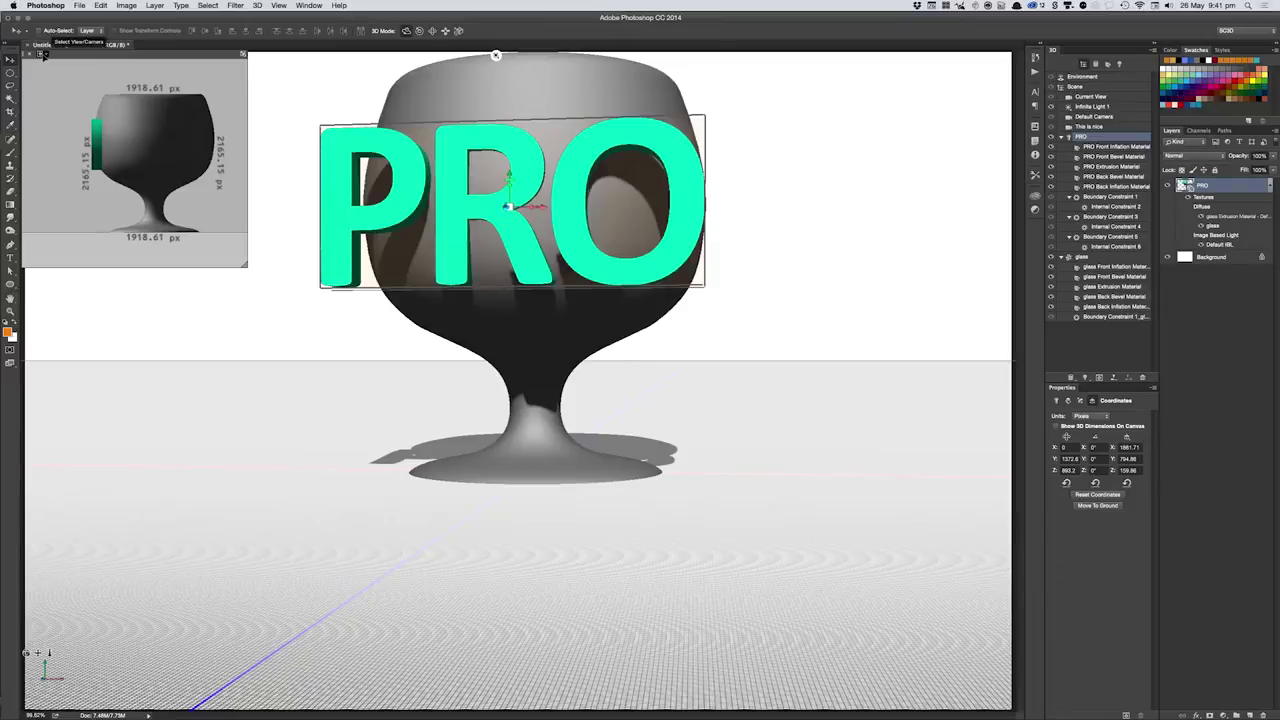
# - Switch the secondary view to Top and fine-tune the PRO letters' depth just before the bowl
pyautogui.click(44, 53)
pyautogui.click(62, 78)
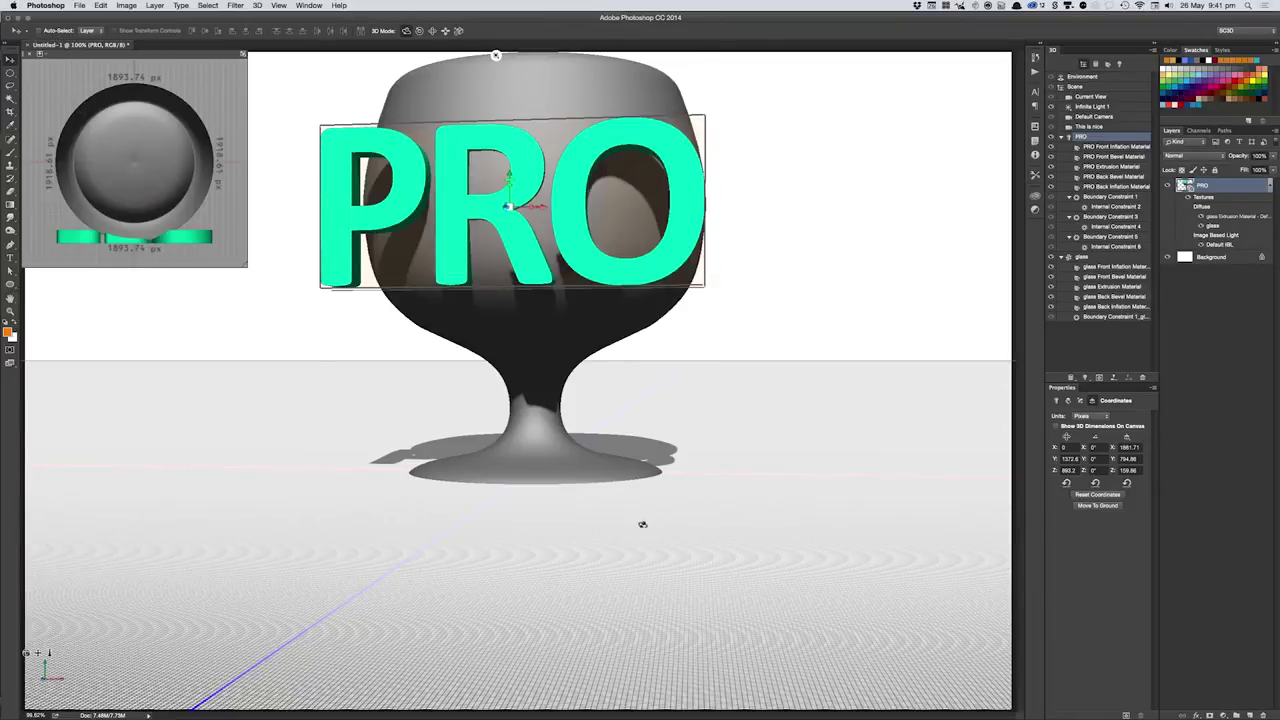
pyautogui.click(616, 477)
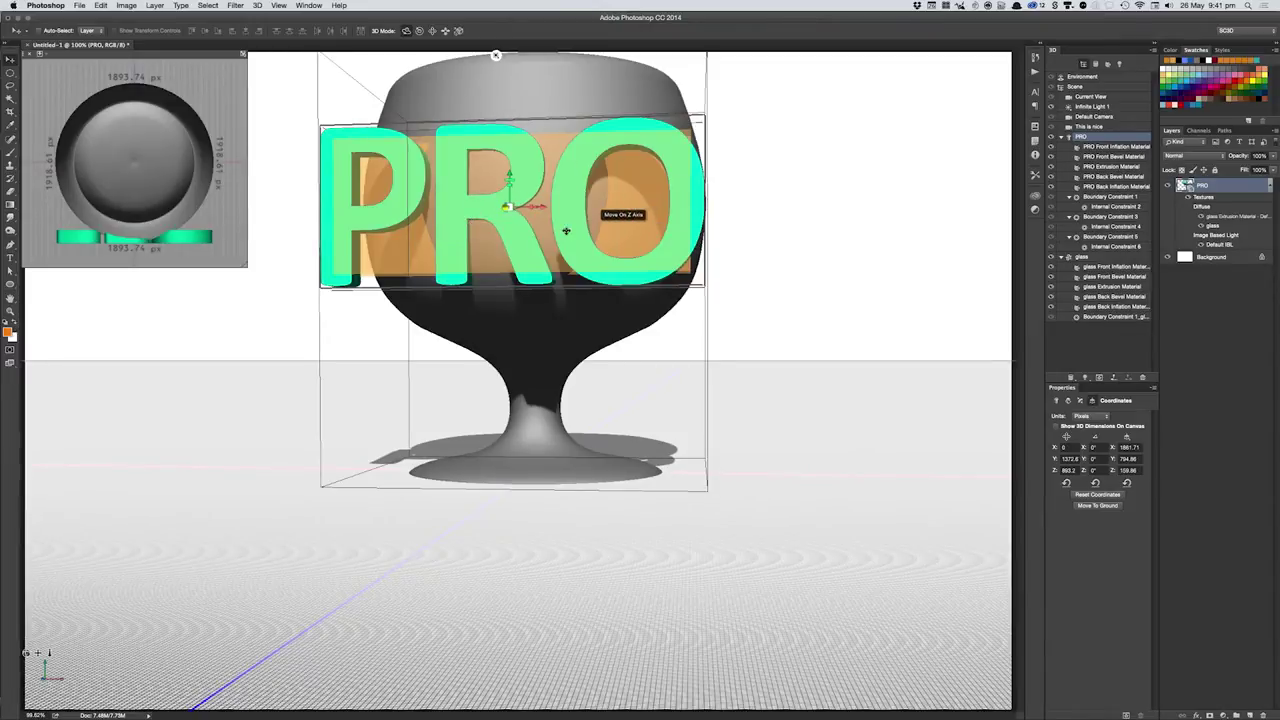
pyautogui.moveTo(452, 228); pyautogui.dragTo(459, 241)
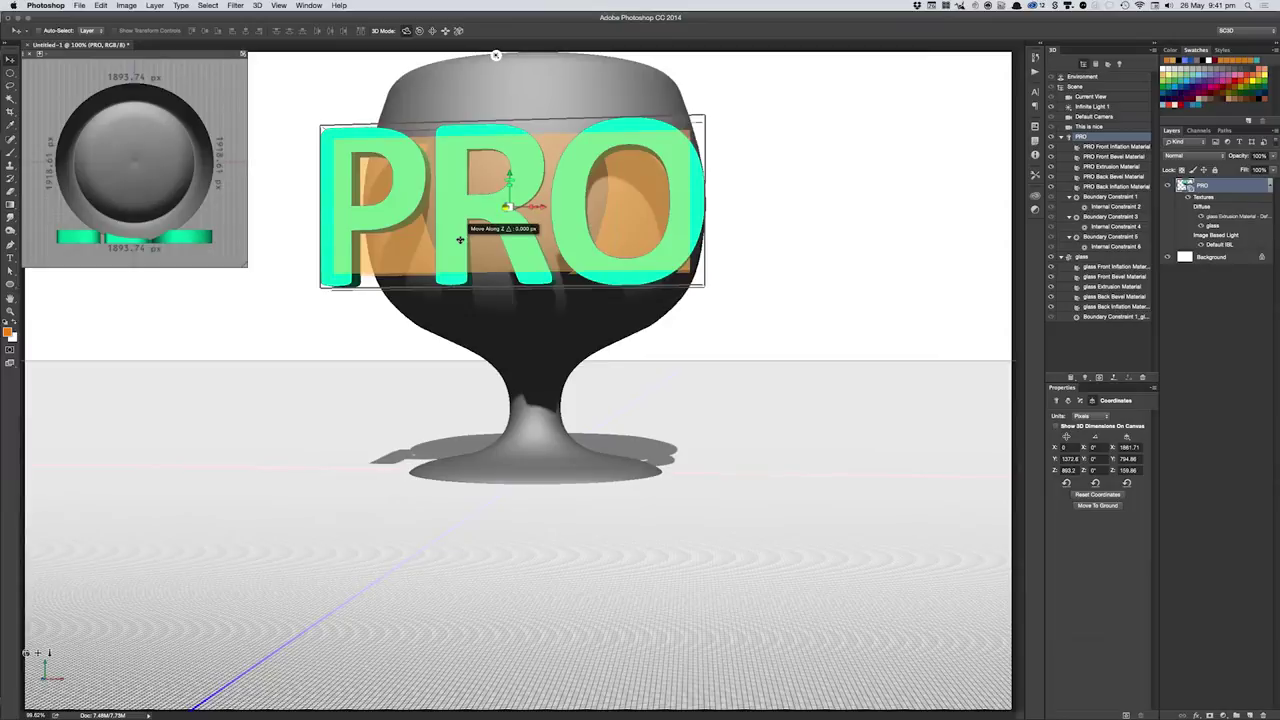
pyautogui.moveTo(460, 239); pyautogui.dragTo(461, 236)
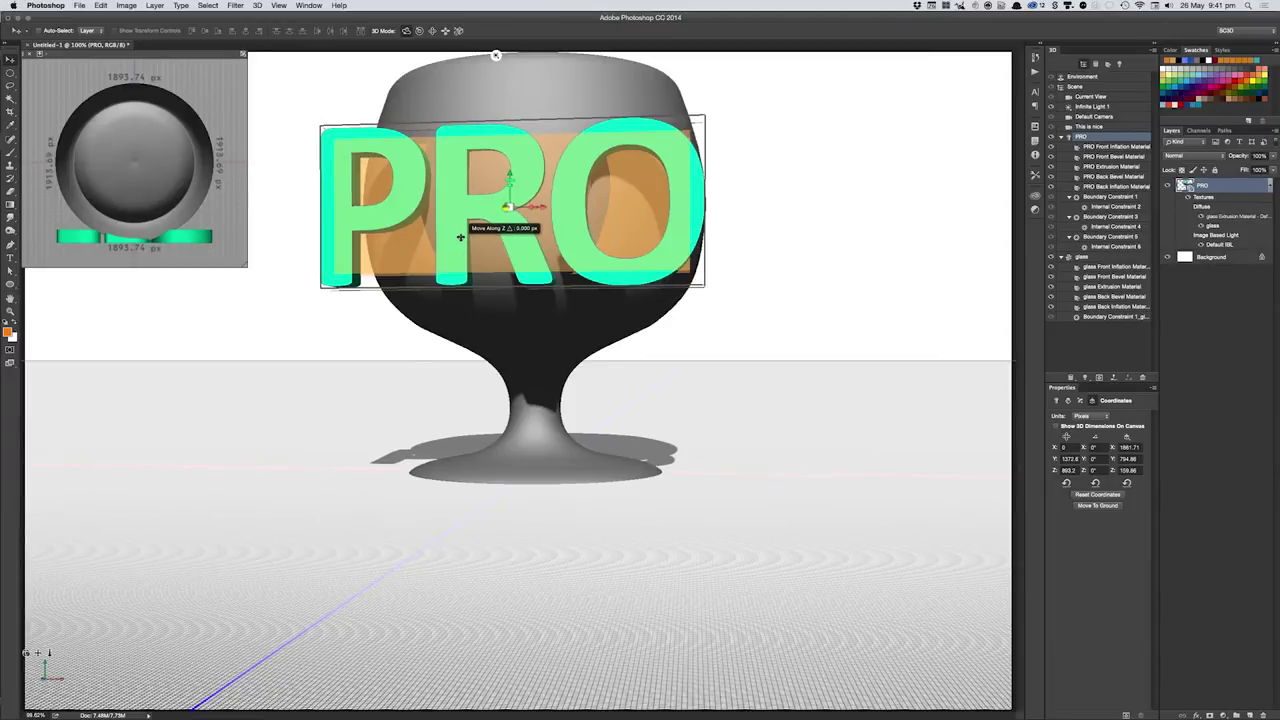
pyautogui.moveTo(460, 237); pyautogui.dragTo(475, 360)
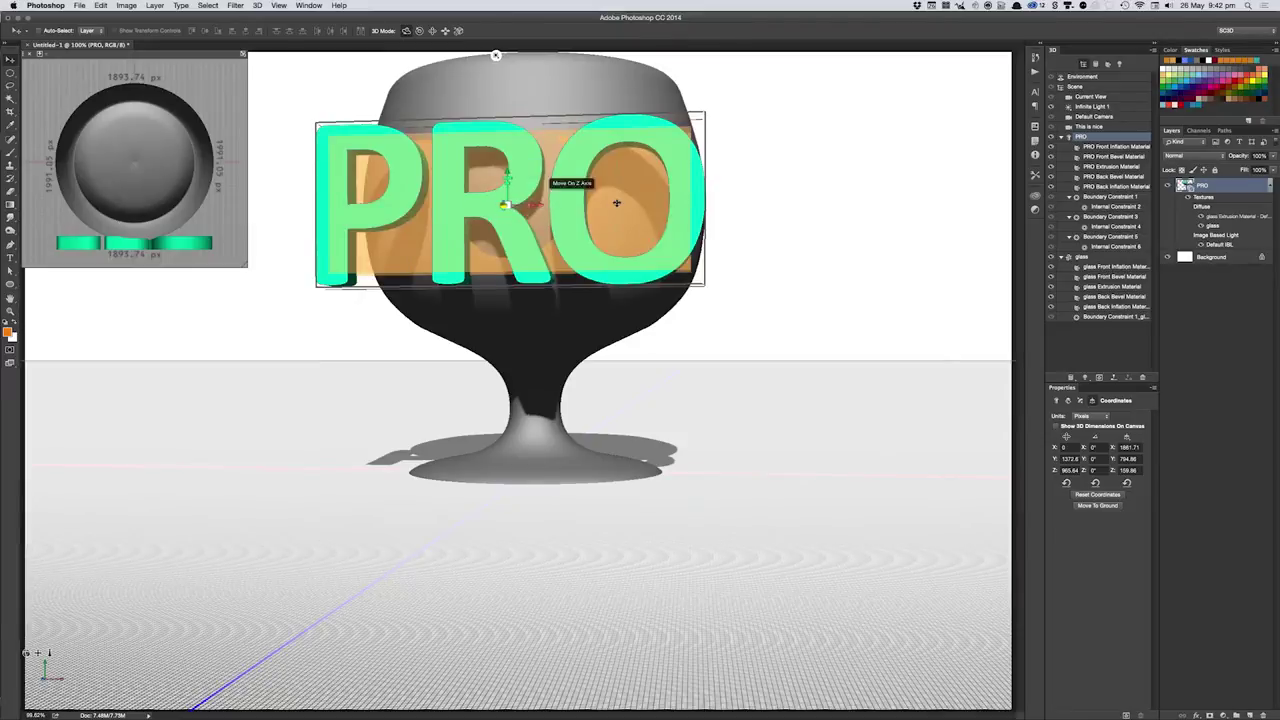
# - Set the PRO text's extrusion depth to 577.71 px in Deform, then reselect the mesh
pyautogui.click(1068, 401)
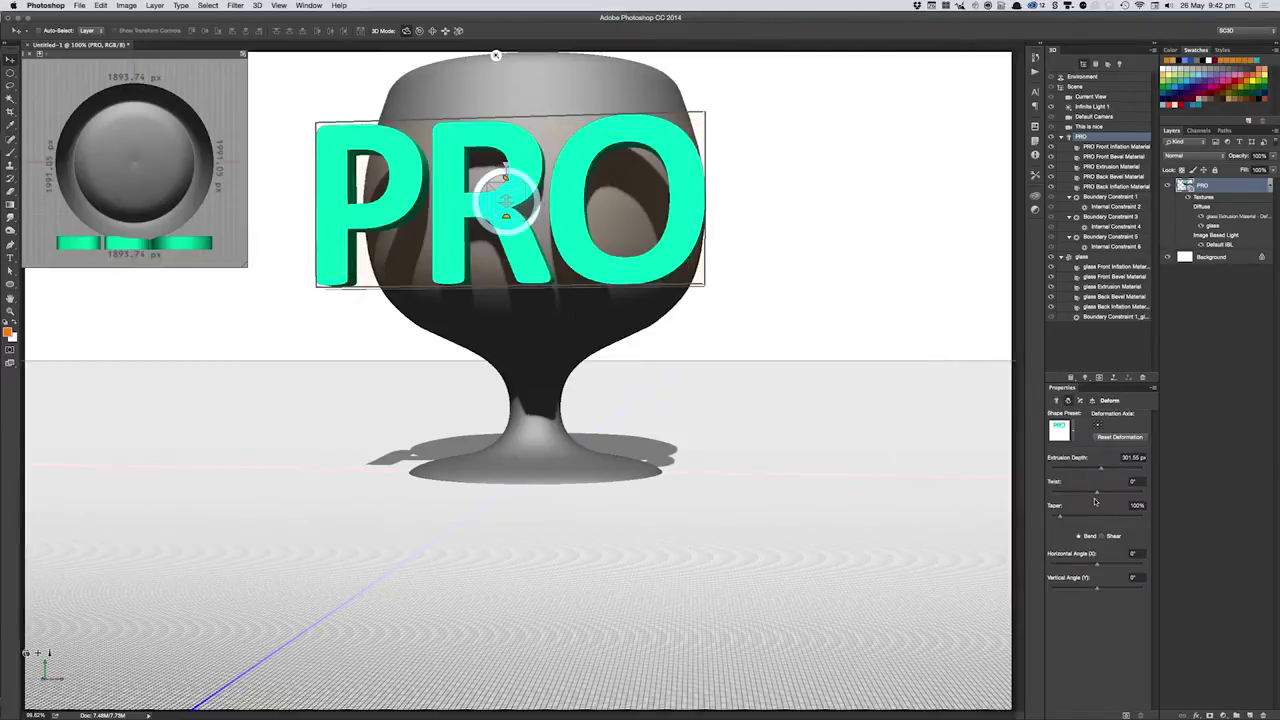
pyautogui.click(1103, 467)
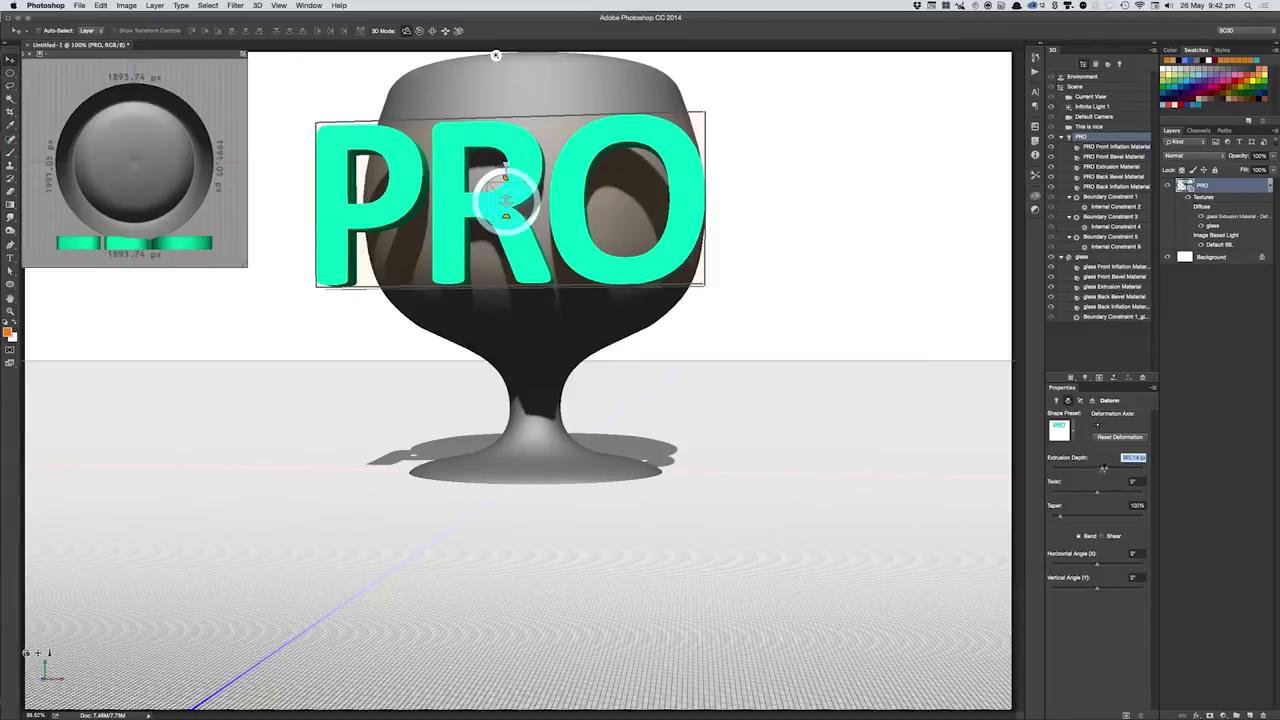
pyautogui.moveTo(1103, 467); pyautogui.dragTo(1101, 467)
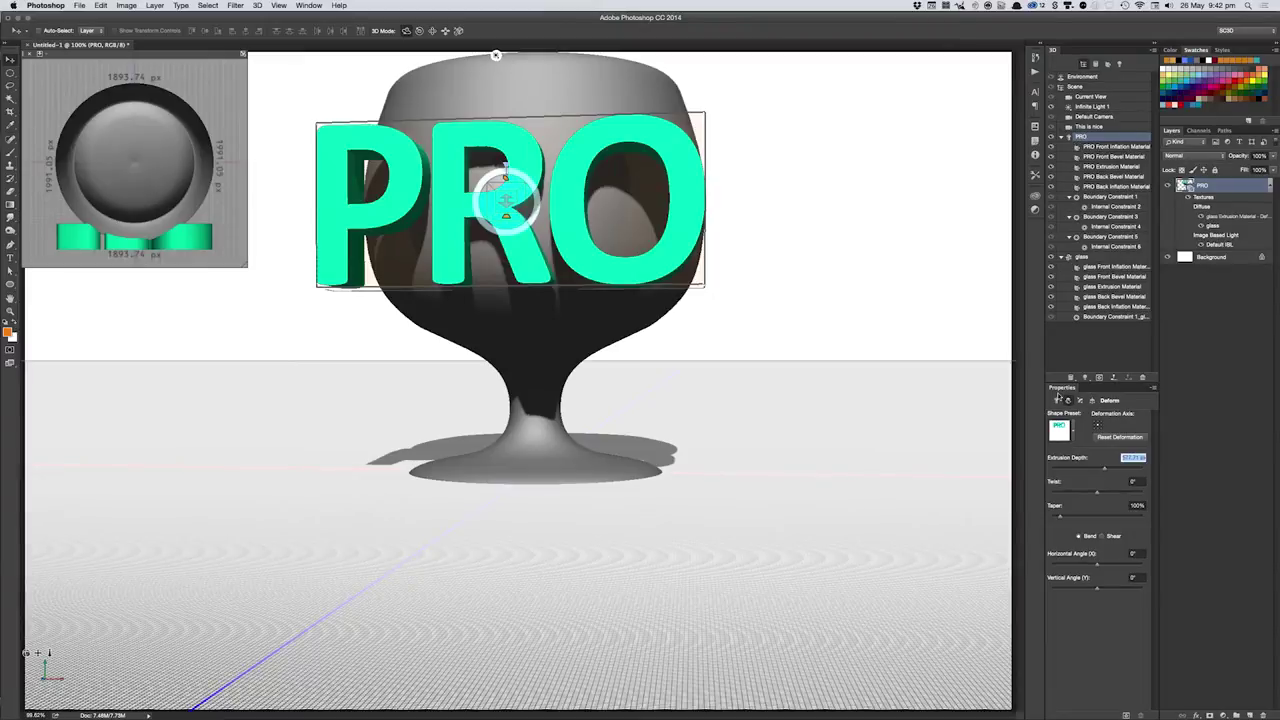
pyautogui.click(587, 258)
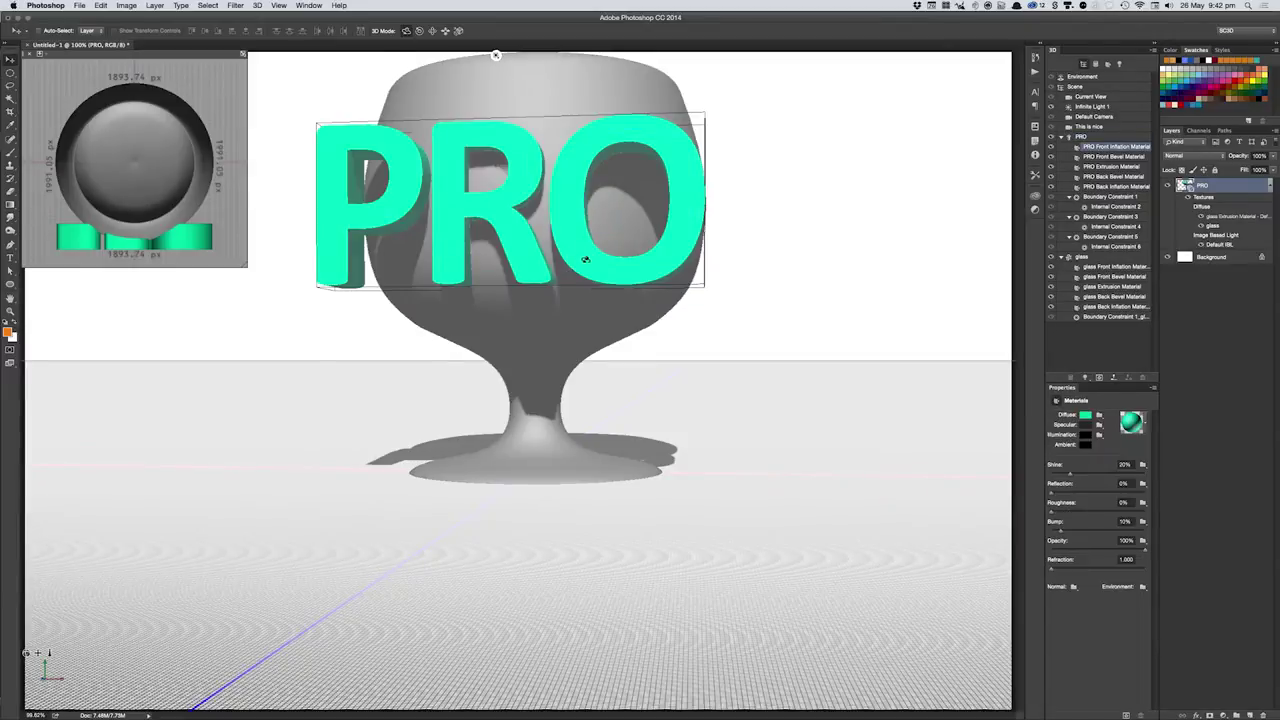
pyautogui.click(586, 258)
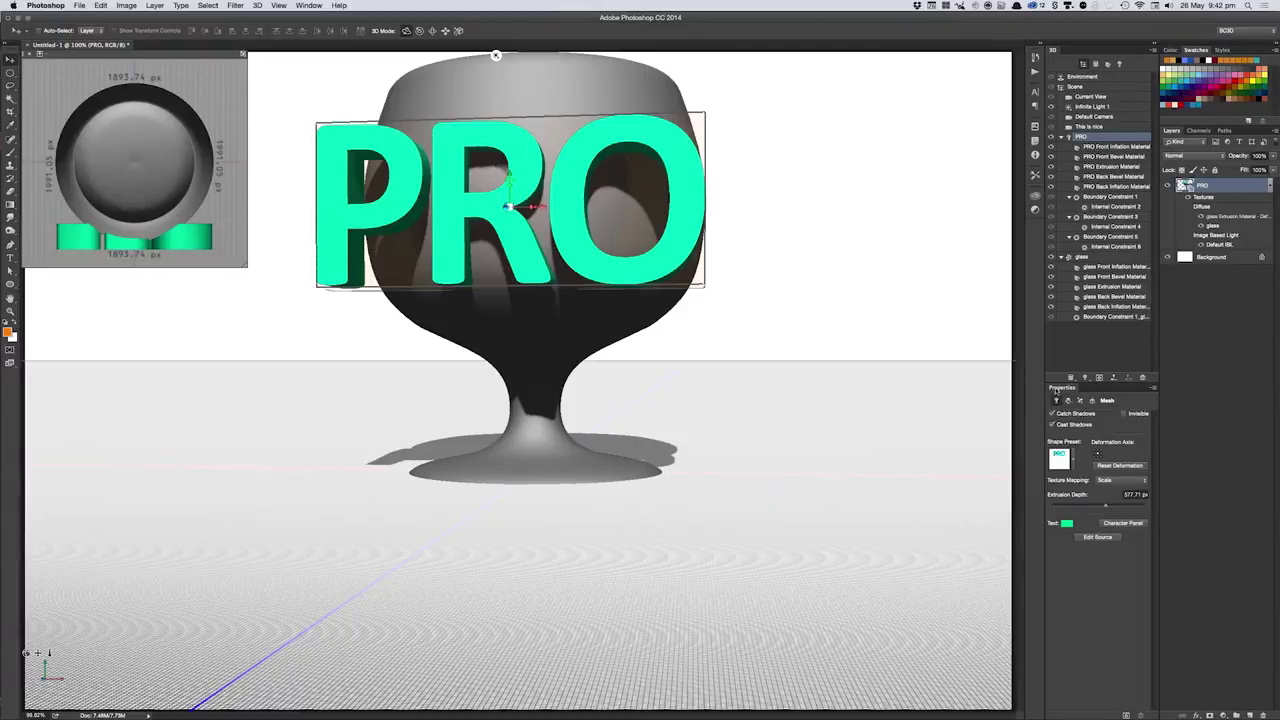
# - Edit the text source to delete P and O, leaving R, then save and close it
pyautogui.click(1097, 538)
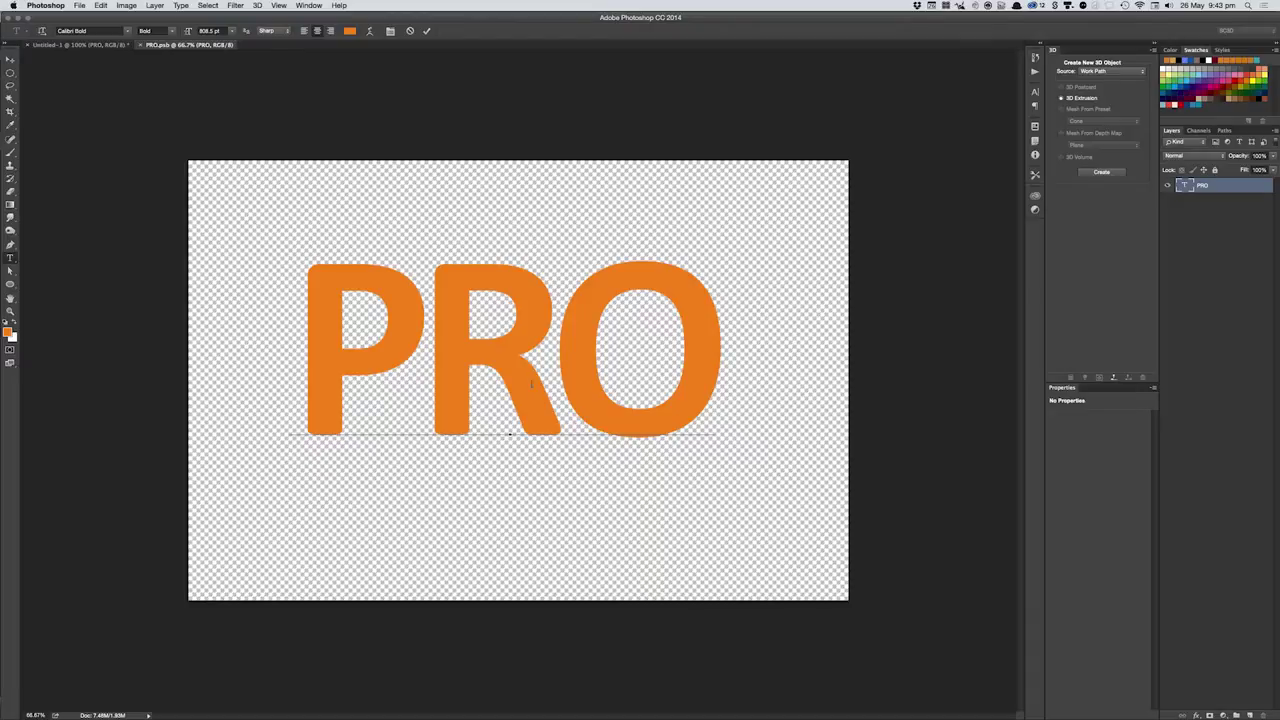
pyautogui.press('Delete')
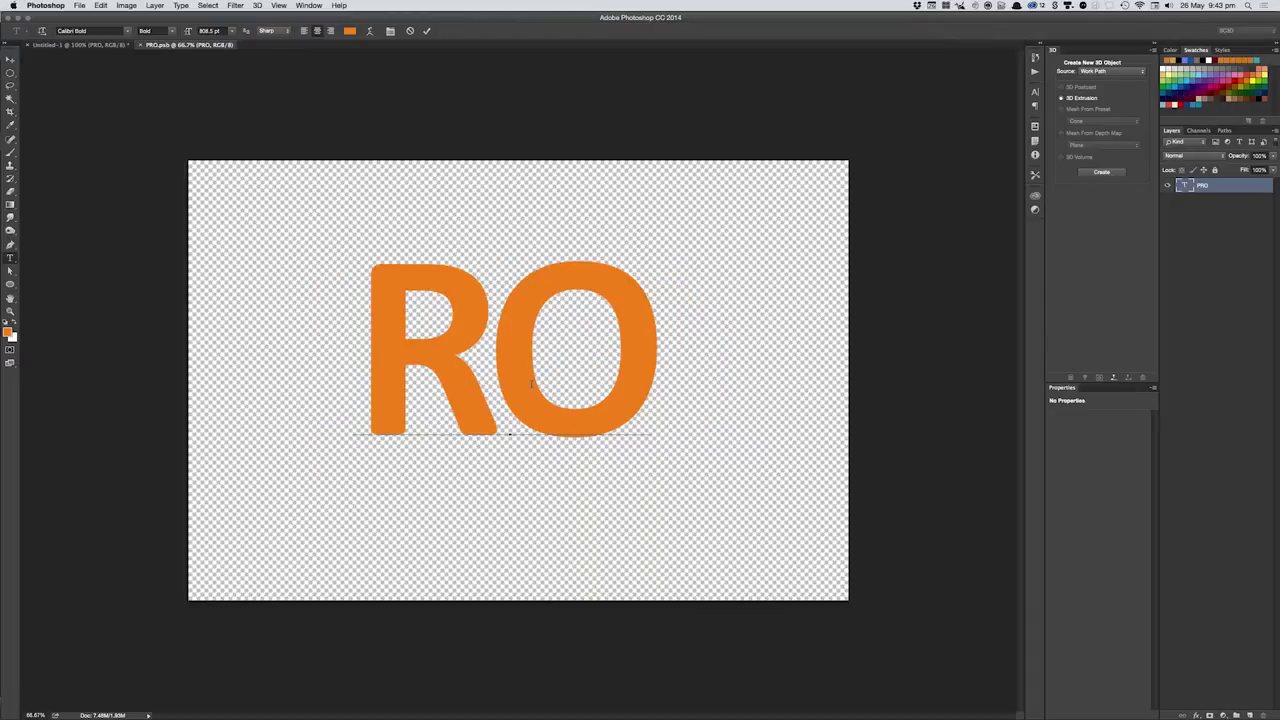
pyautogui.press('Delete')
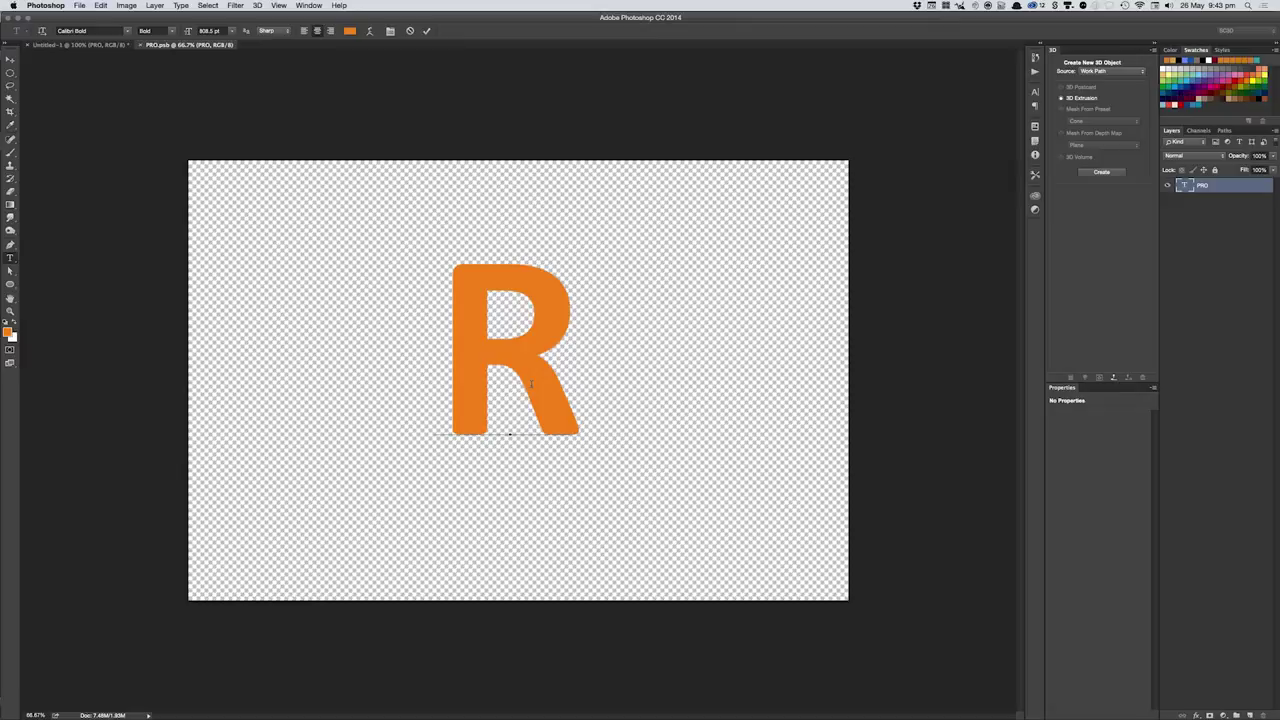
pyautogui.hotkey('ctrl', 'Return')
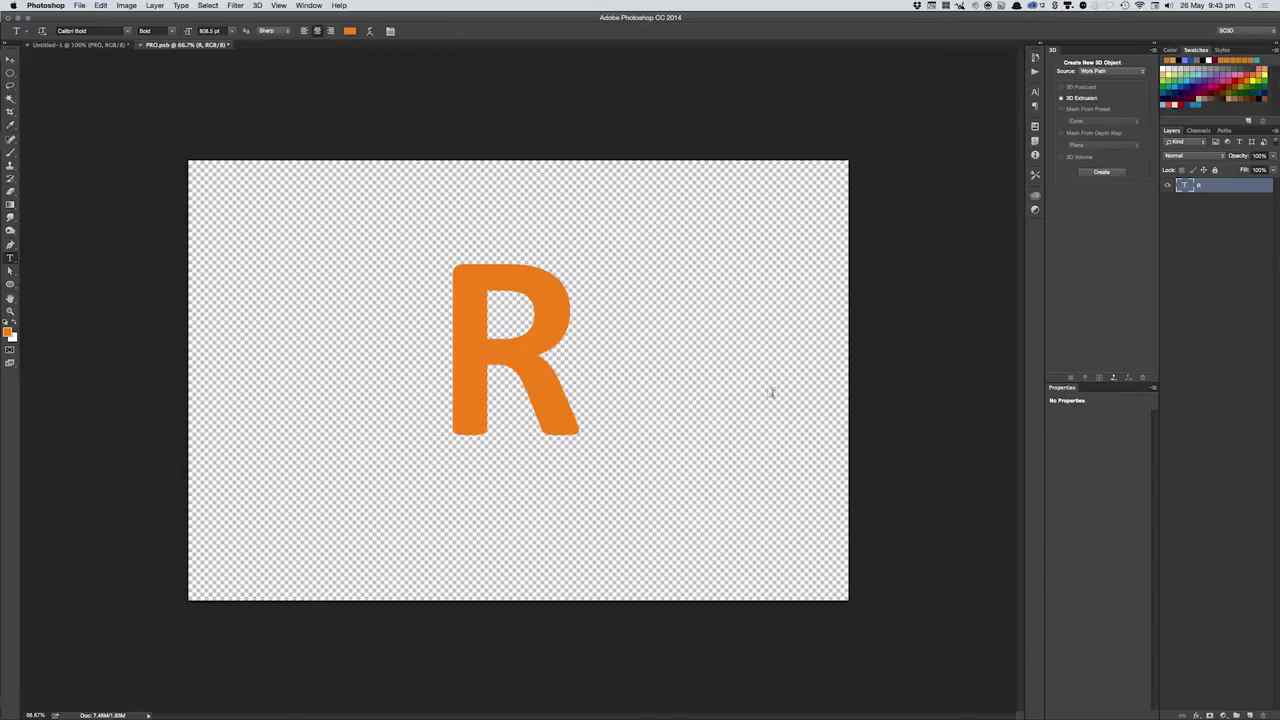
pyautogui.hotkey('ctrl', 's')
pyautogui.hotkey('ctrl', 'w')
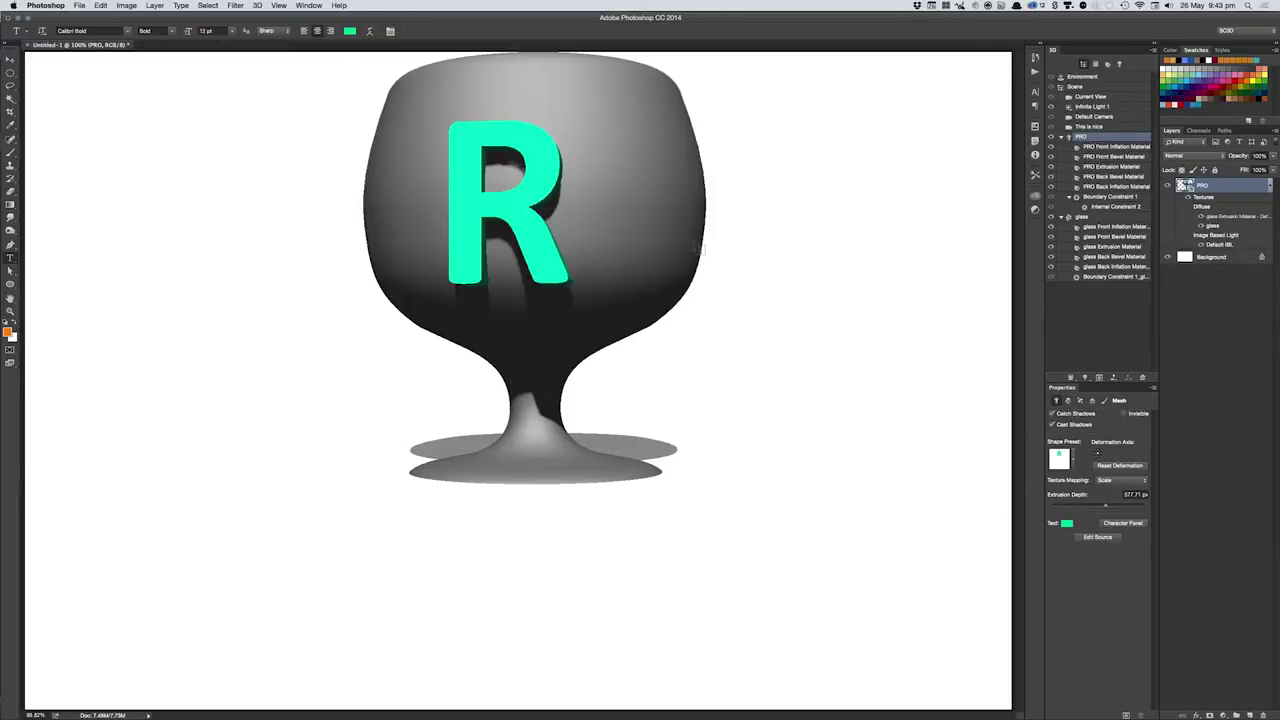
pyautogui.press('v')
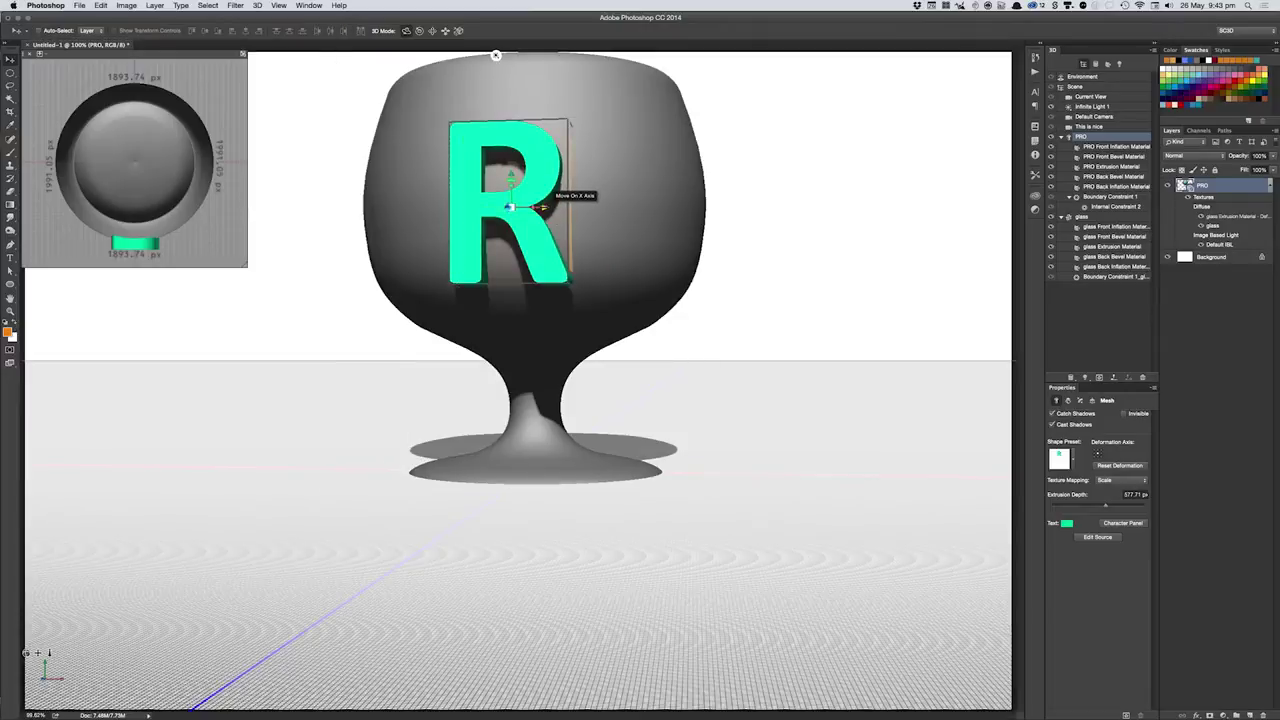
pyautogui.moveTo(545, 207); pyautogui.dragTo(558, 207)
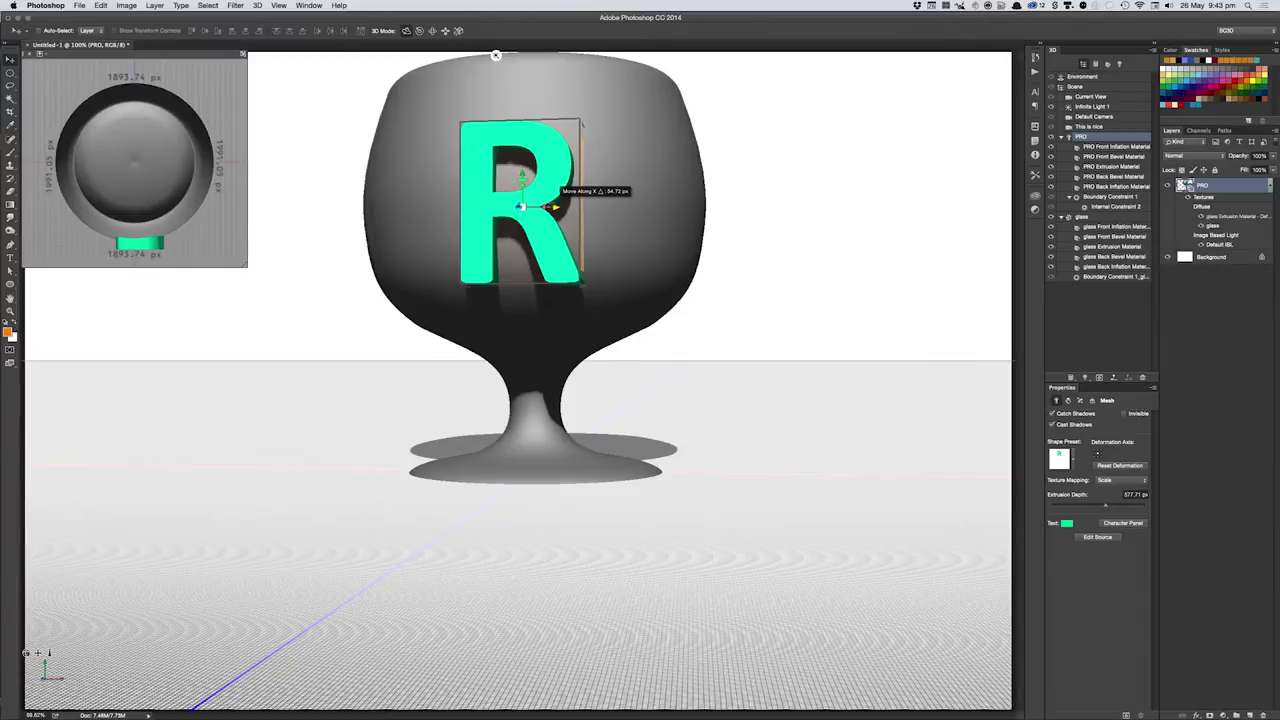
# - Return the R to its original spot and set the secondary view to Right
pyautogui.moveTo(557, 207); pyautogui.dragTo(511, 207)
pyautogui.click(44, 53)
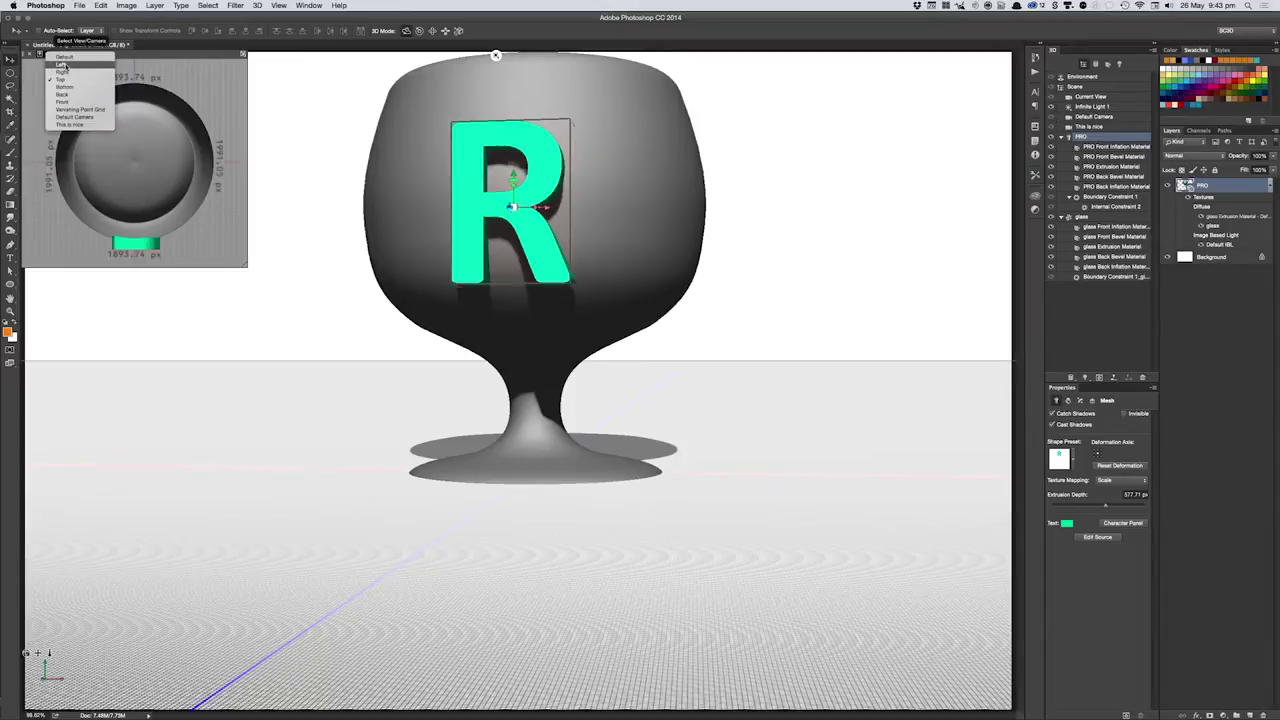
pyautogui.click(62, 72)
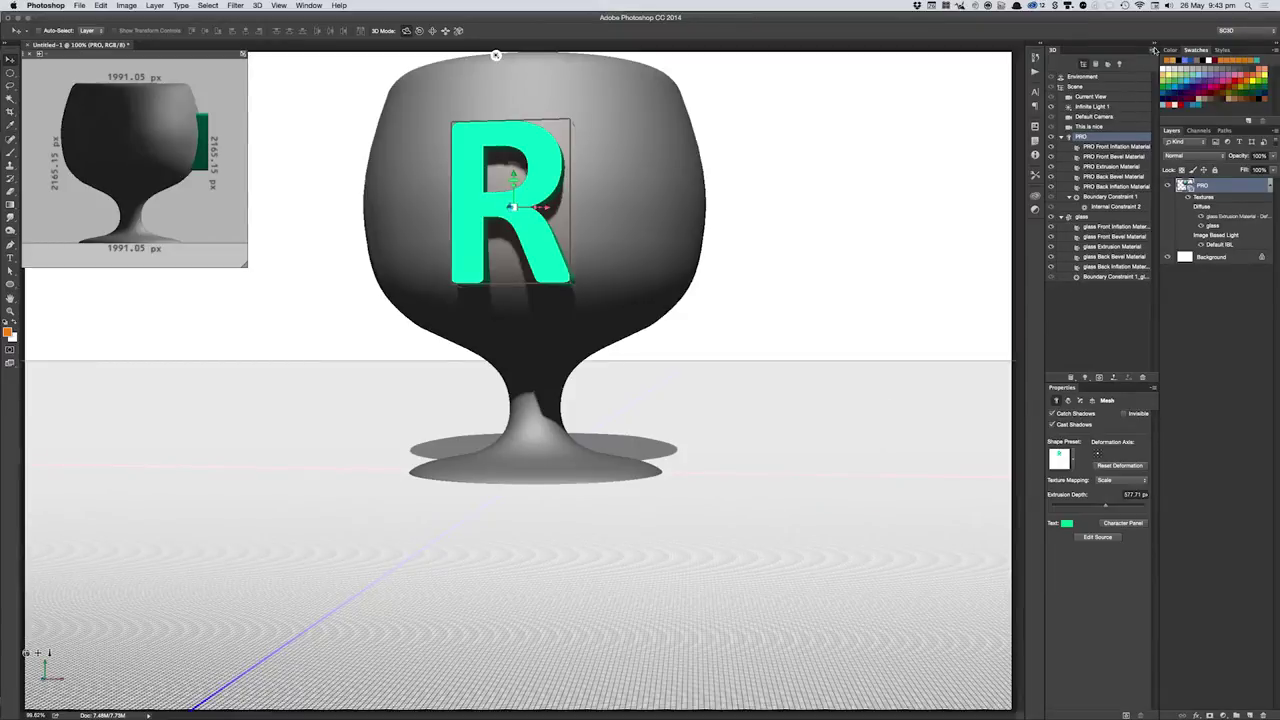
# - Duplicate the R mesh from the 3D panel menu and slide the copy left along X
pyautogui.click(1155, 53)
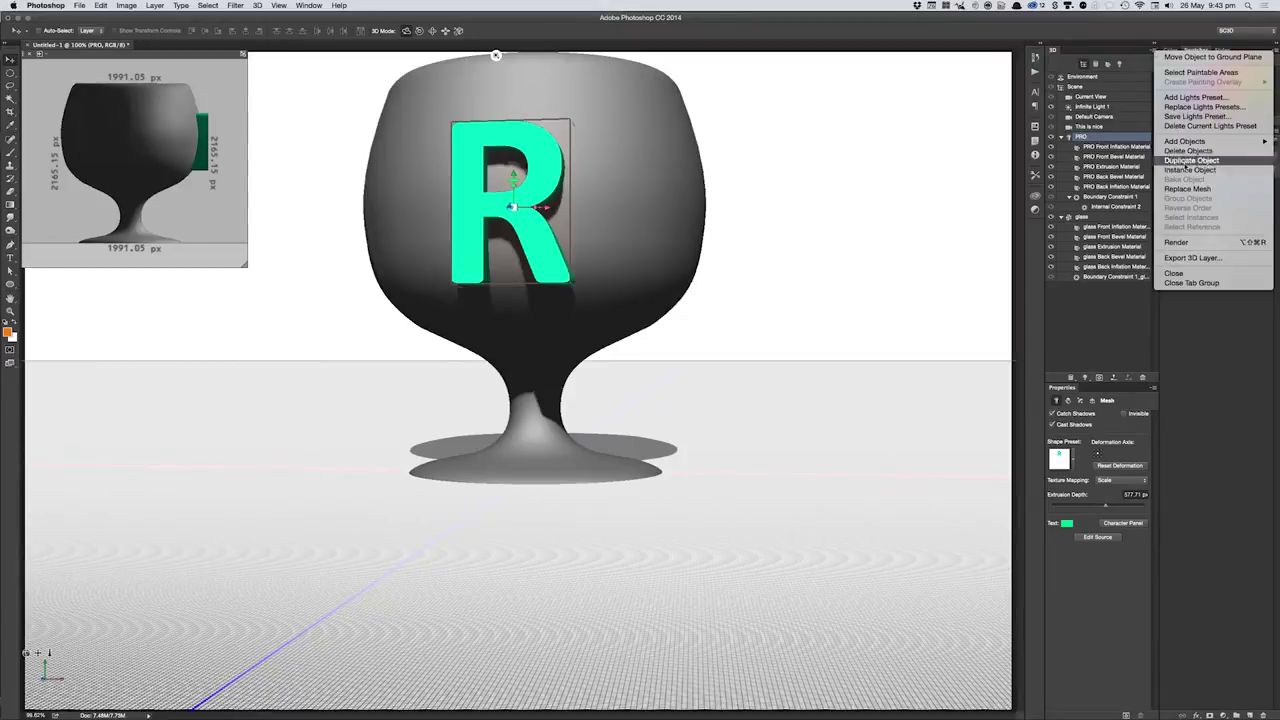
pyautogui.click(913, 472)
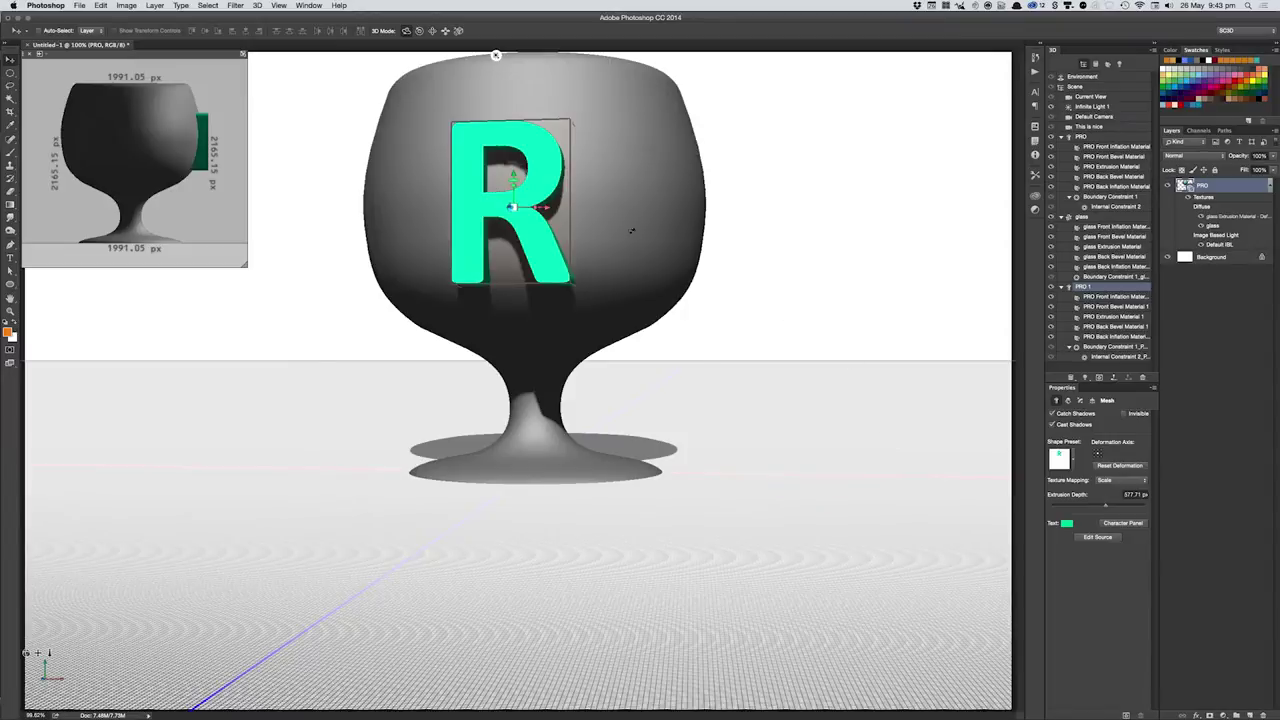
pyautogui.moveTo(545, 208); pyautogui.dragTo(543, 207)
pyautogui.moveTo(545, 207); pyautogui.dragTo(417, 214)
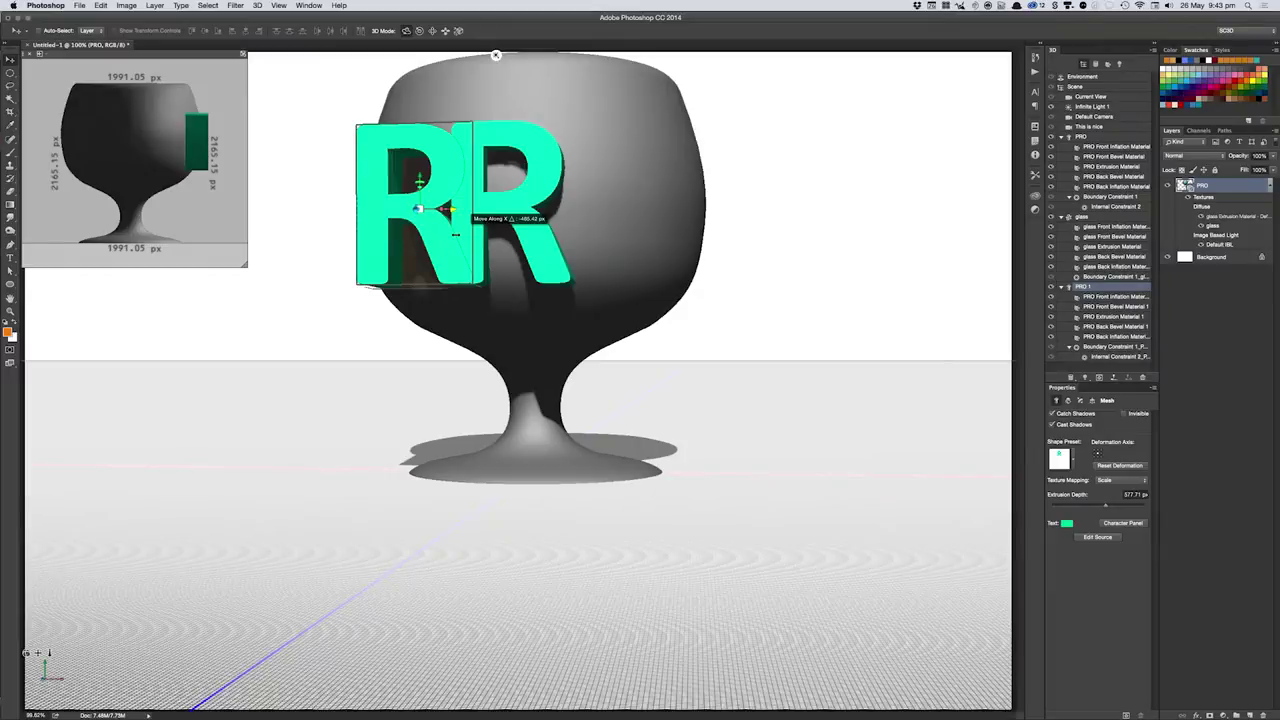
pyautogui.click(1091, 540)
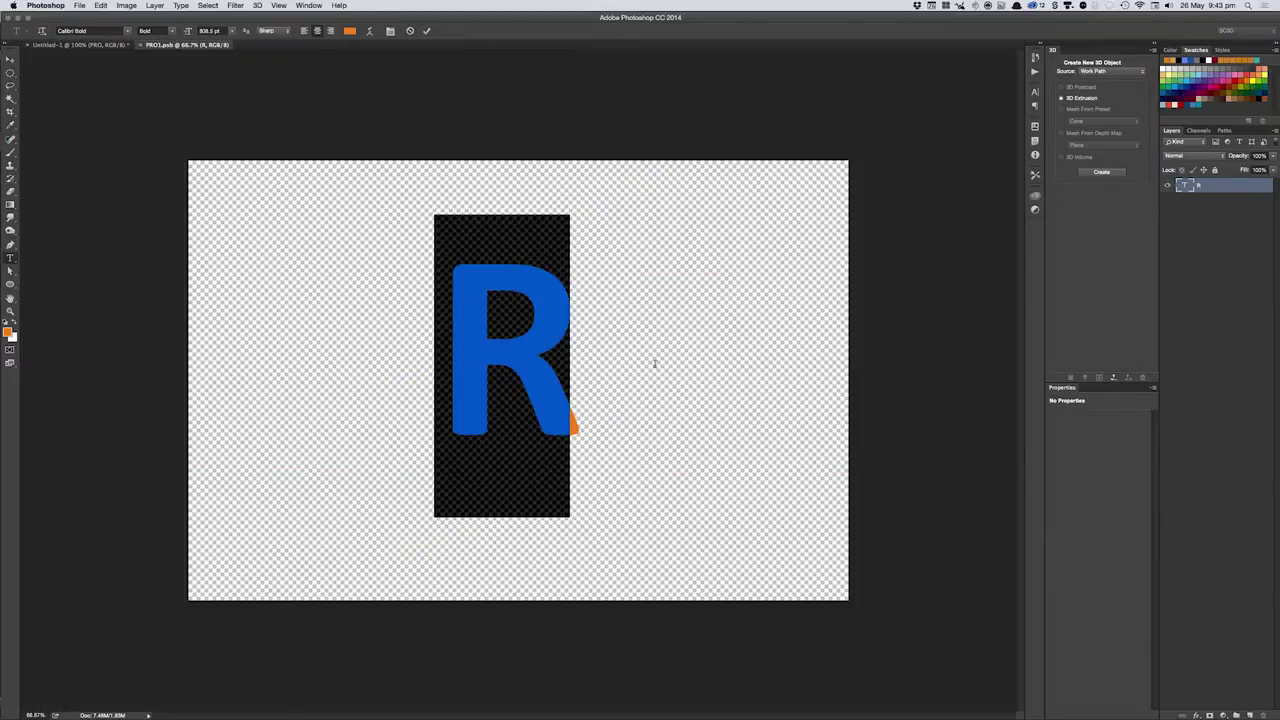
# - Replace the copy's letter with P, then save and close its PRO1.psb source
pyautogui.write('P')
pyautogui.hotkey('ctrl', 'Return')
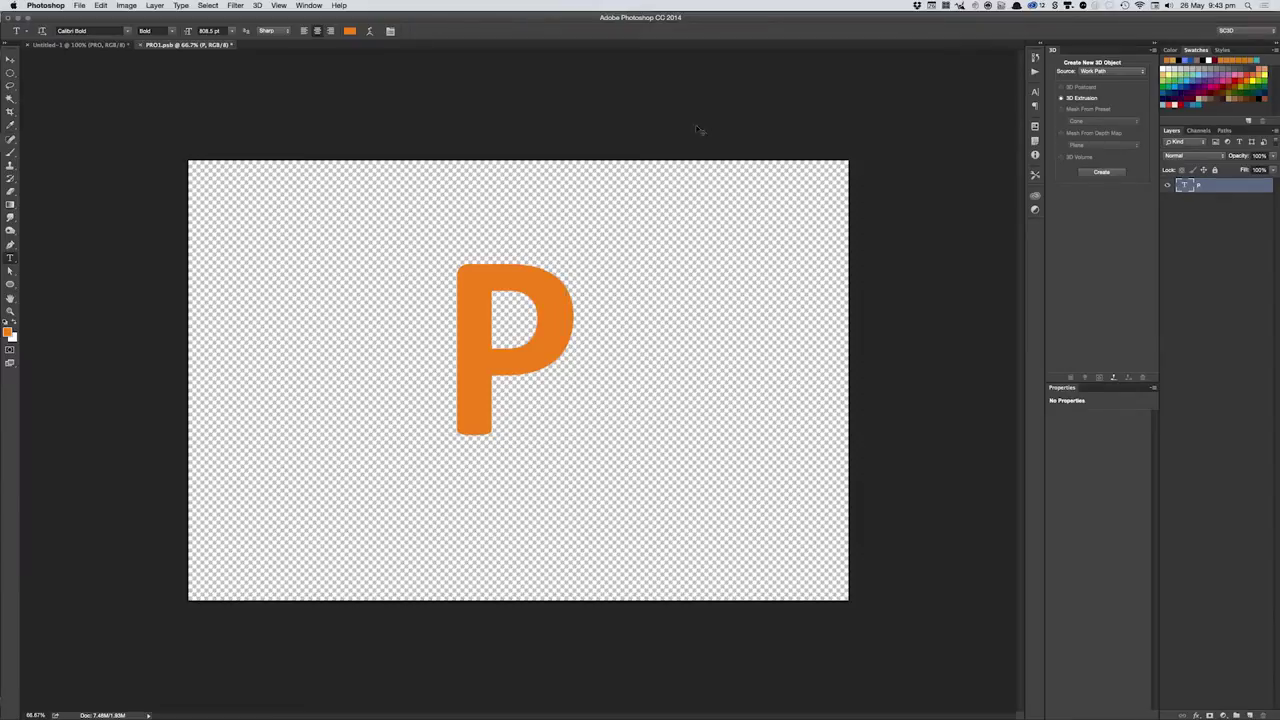
pyautogui.hotkey('ctrl', 's')
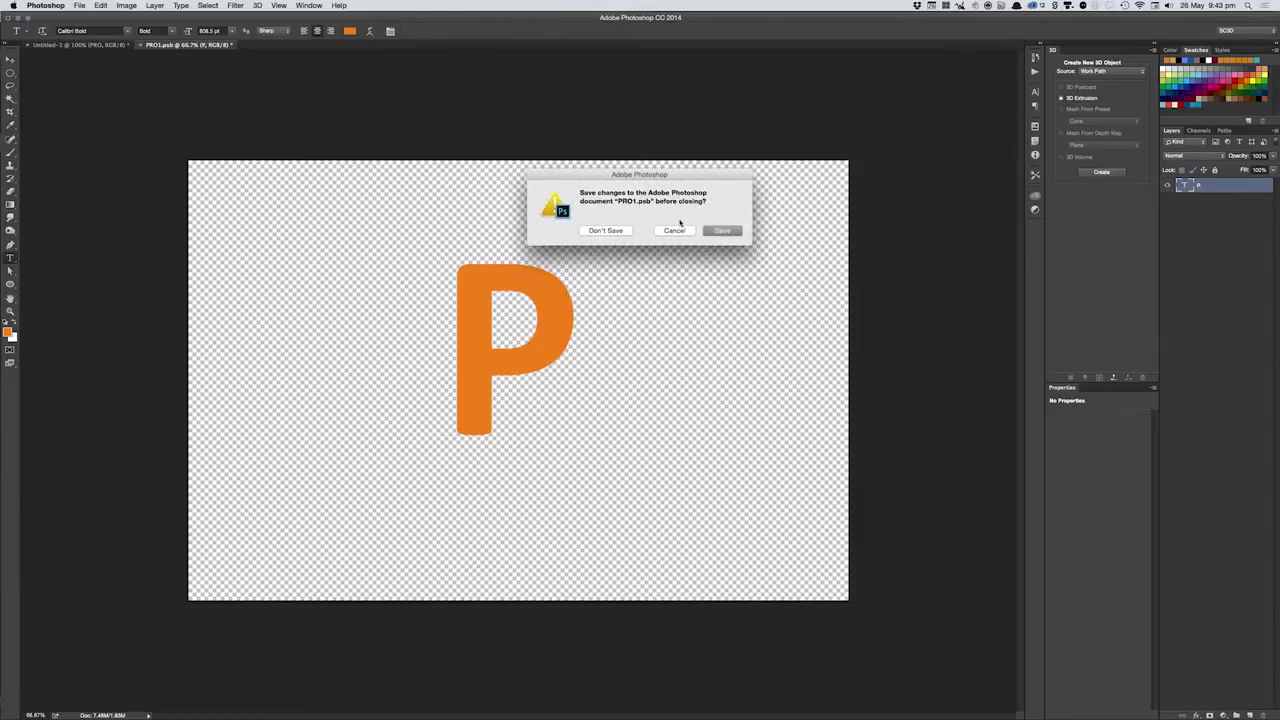
pyautogui.click(726, 233)
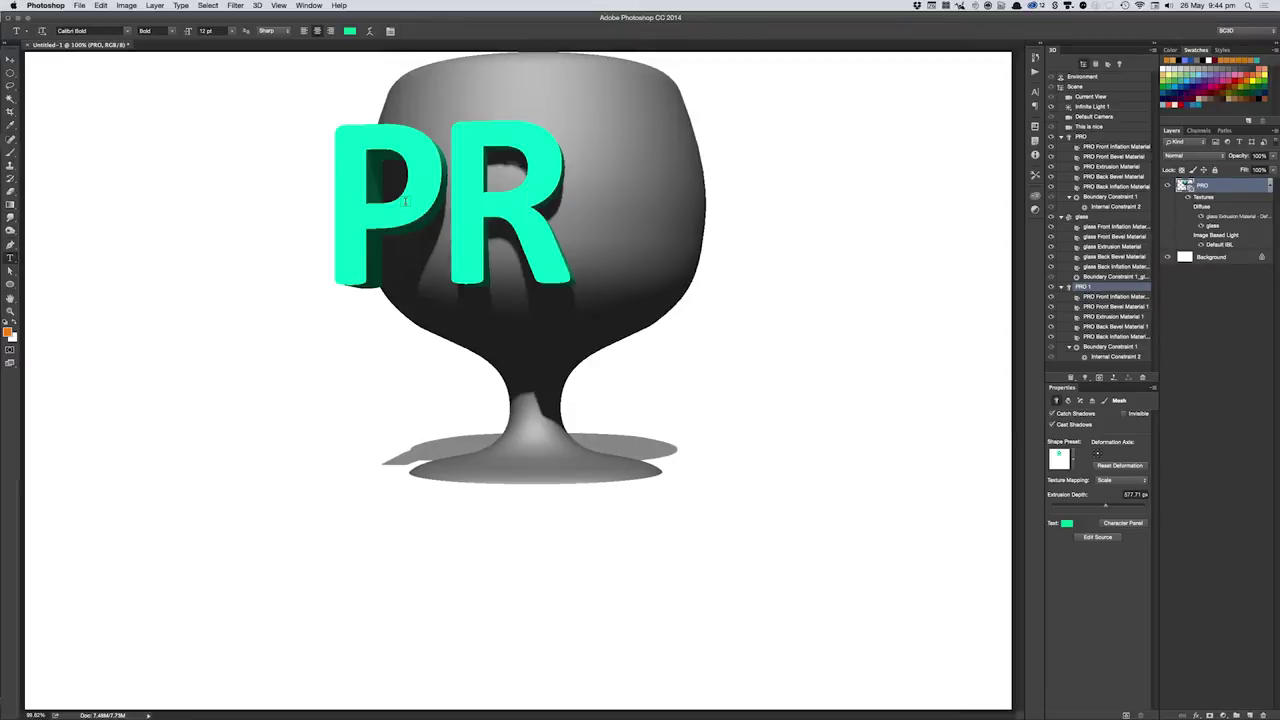
pyautogui.press('v')
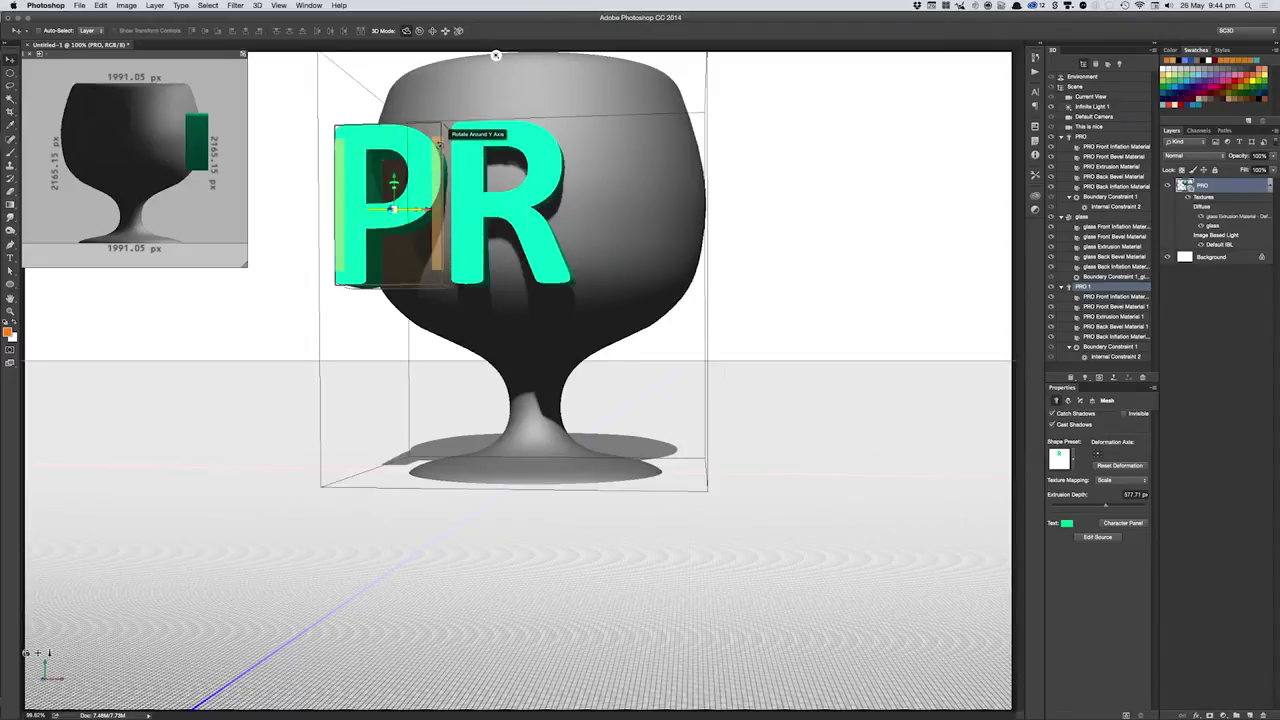
# - Rotate the P about its vertical axis, checking the angle in a Top secondary view
pyautogui.moveTo(438, 143); pyautogui.dragTo(324, 184)
pyautogui.moveTo(318, 185)
pyautogui.mouseDown()
pyautogui.moveTo(263, 206)
pyautogui.moveTo(310, 141)
pyautogui.mouseUp()
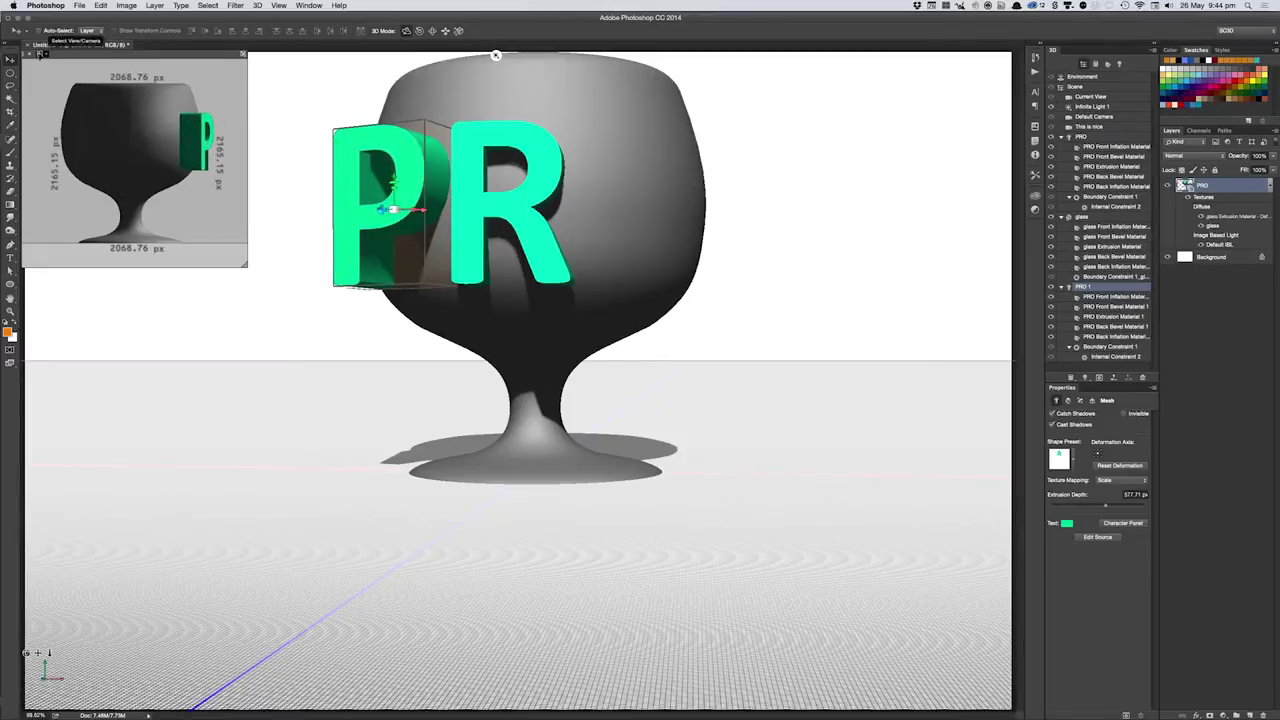
pyautogui.click(40, 54)
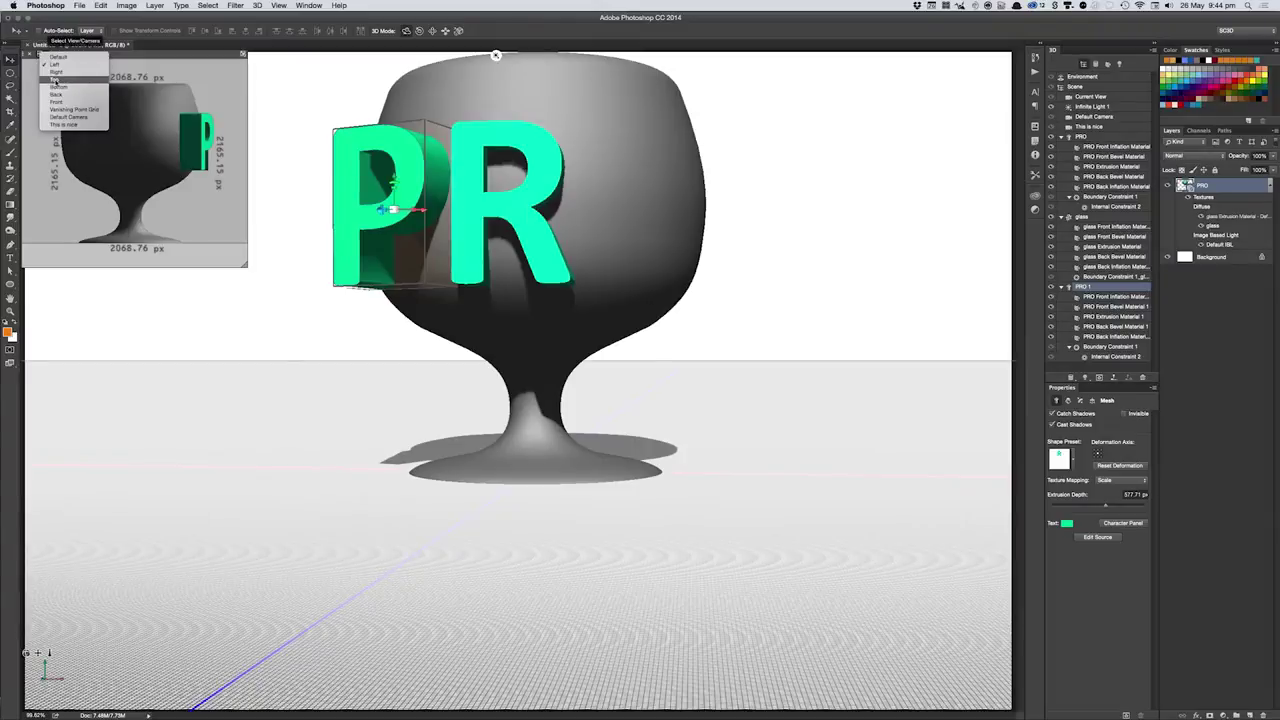
pyautogui.click(58, 79)
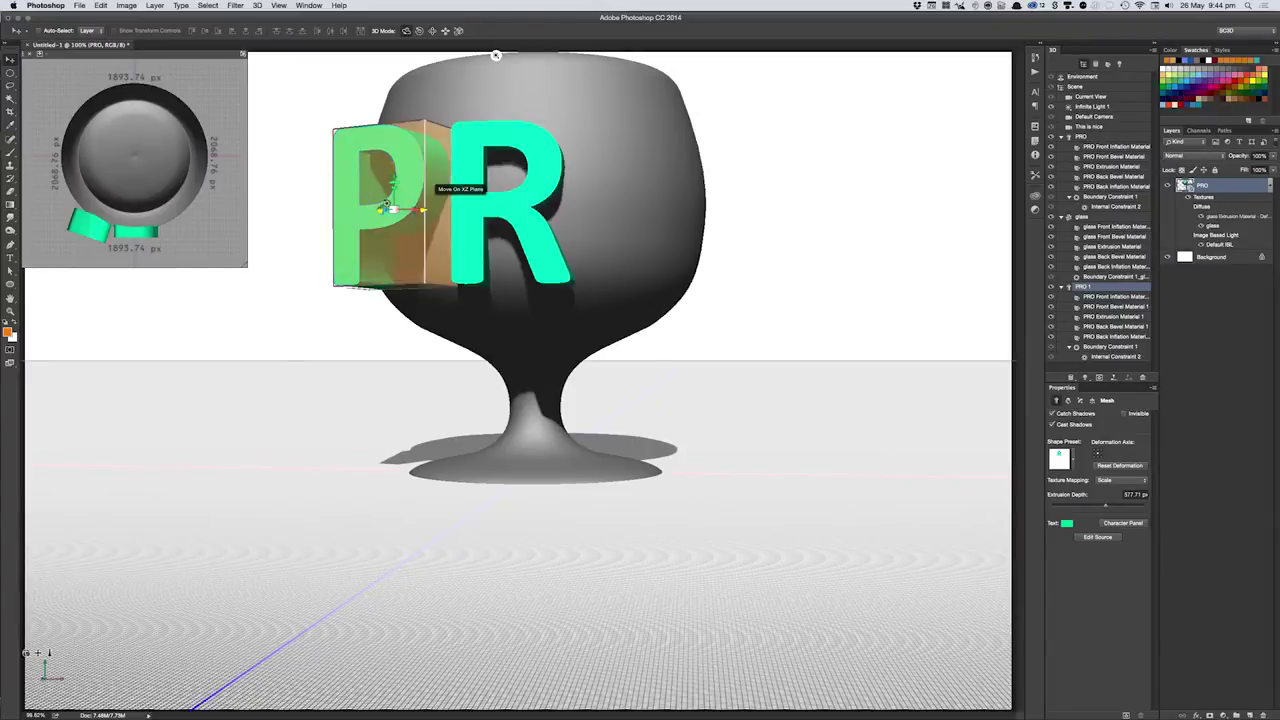
pyautogui.moveTo(418, 194); pyautogui.dragTo(360, 222)
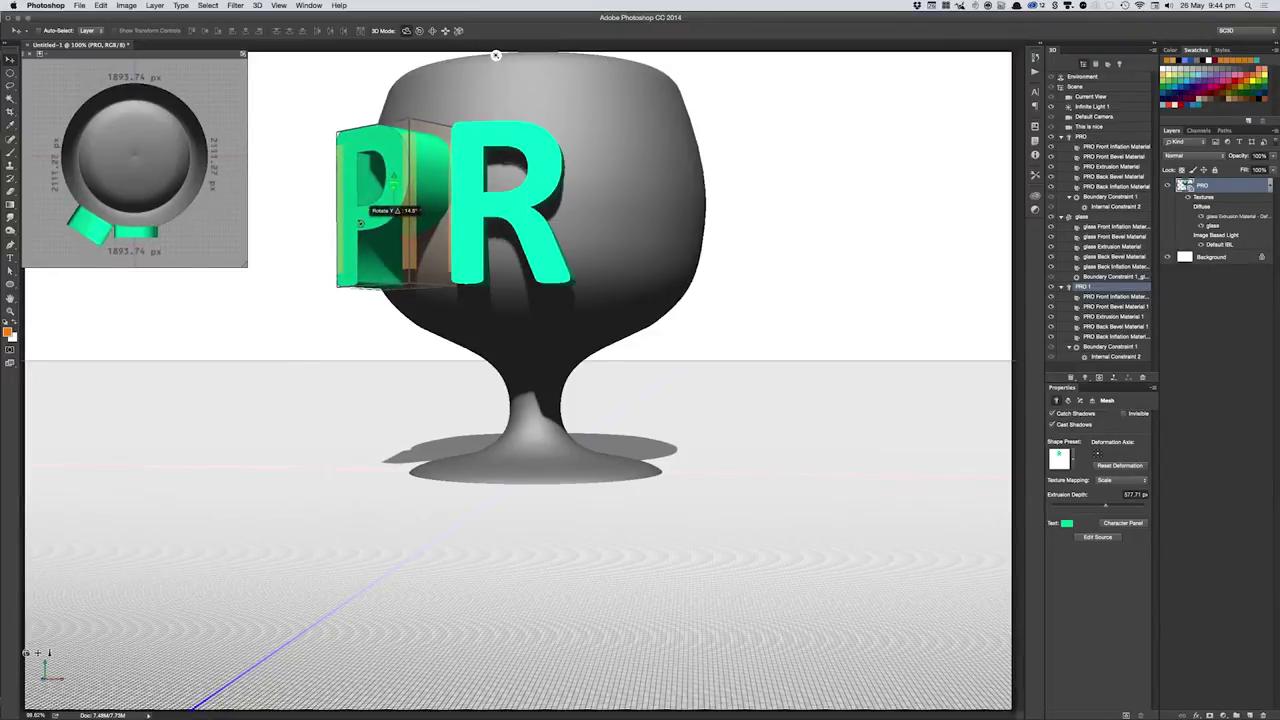
pyautogui.moveTo(359, 223); pyautogui.dragTo(366, 222)
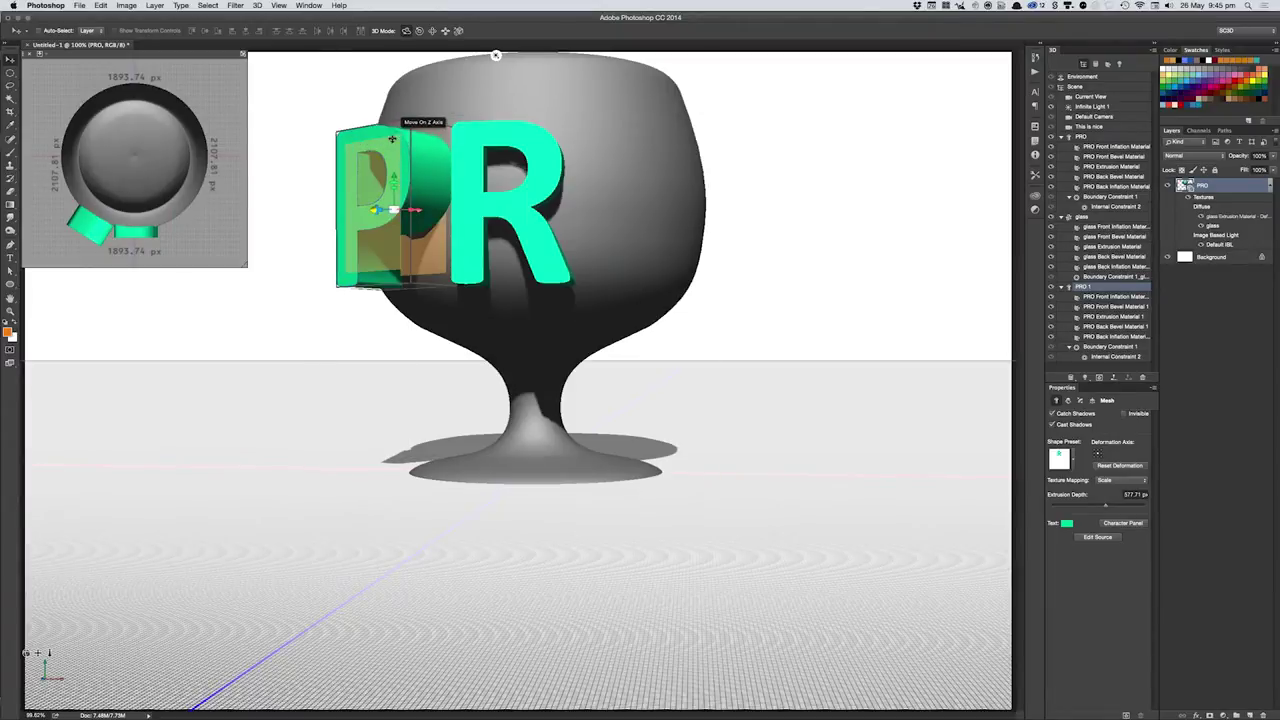
# - Push the P back in depth, turn it about Y, and slide it along X beside the R
pyautogui.moveTo(392, 134); pyautogui.dragTo(375, 250)
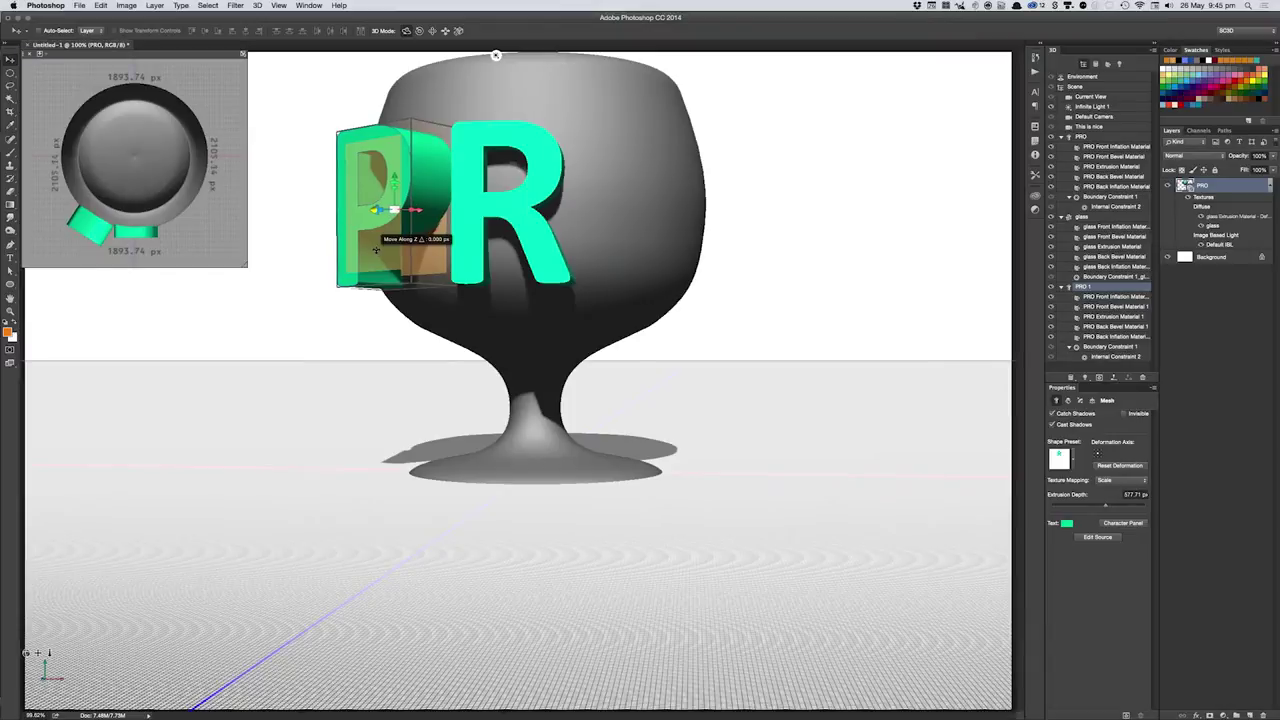
pyautogui.moveTo(375, 250)
pyautogui.mouseDown()
pyautogui.moveTo(430, 213)
pyautogui.moveTo(387, 241)
pyautogui.mouseUp()
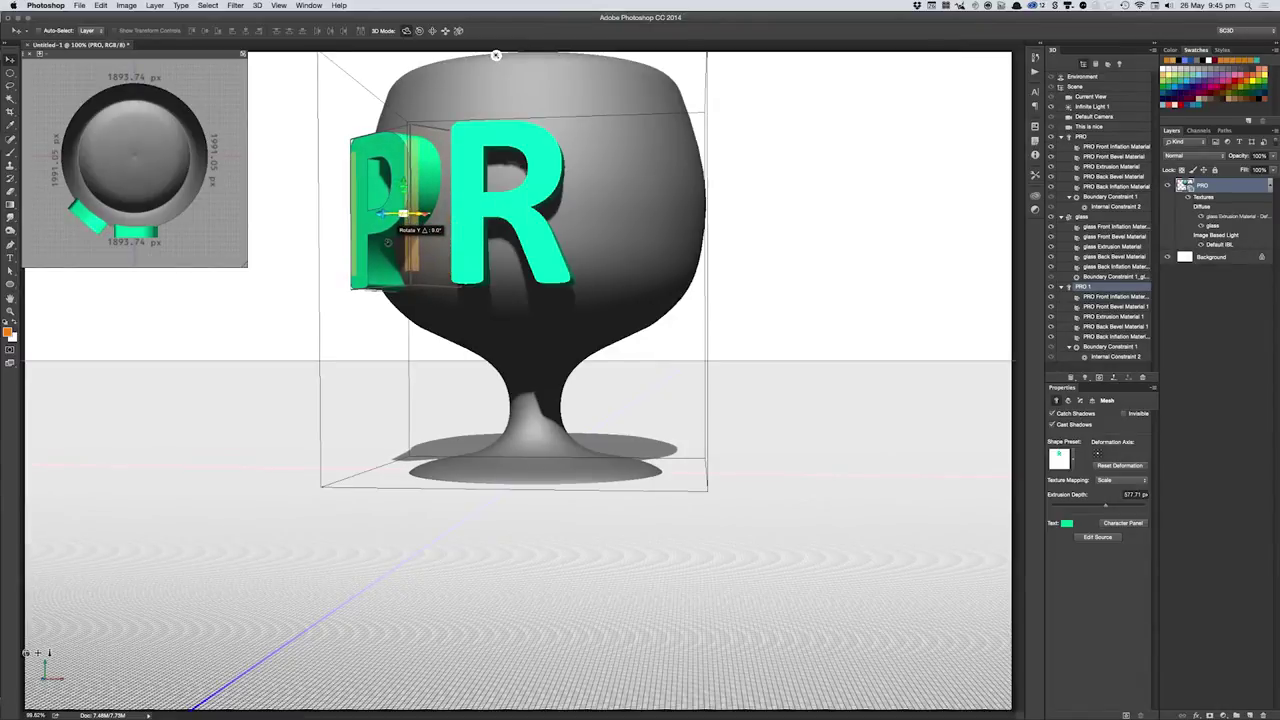
pyautogui.moveTo(388, 242); pyautogui.dragTo(430, 213)
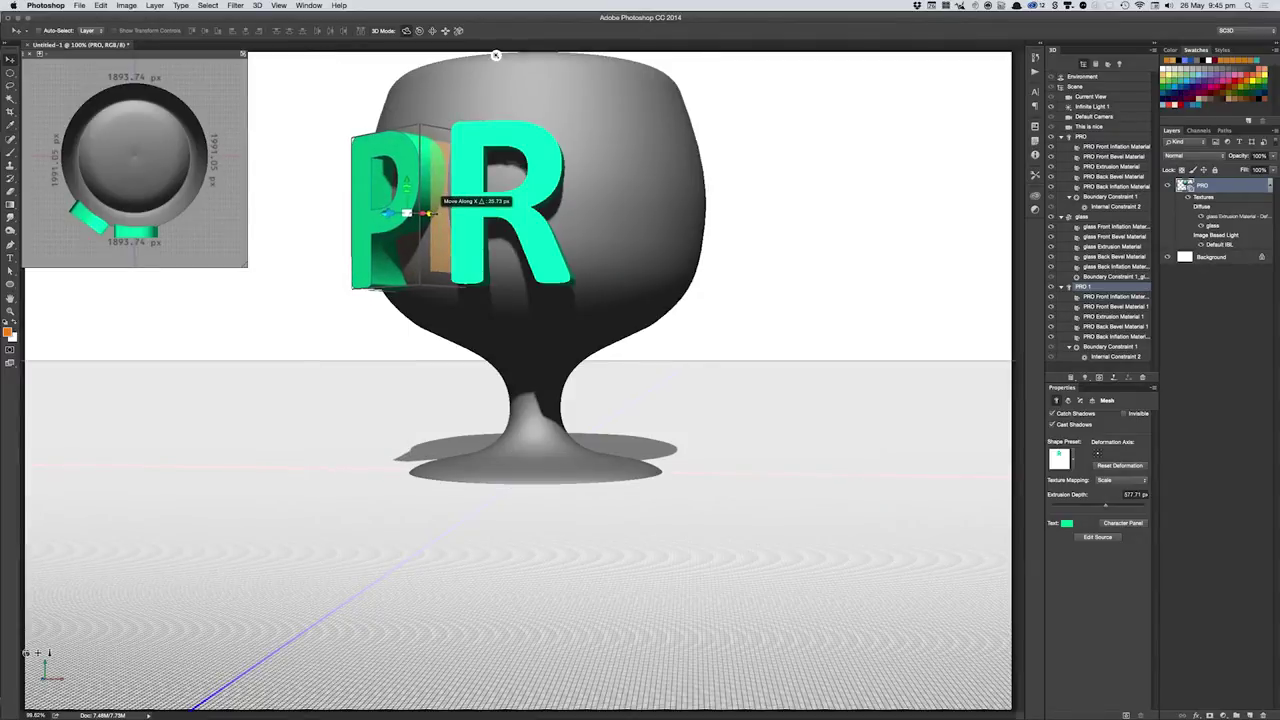
pyautogui.moveTo(428, 213); pyautogui.dragTo(431, 213)
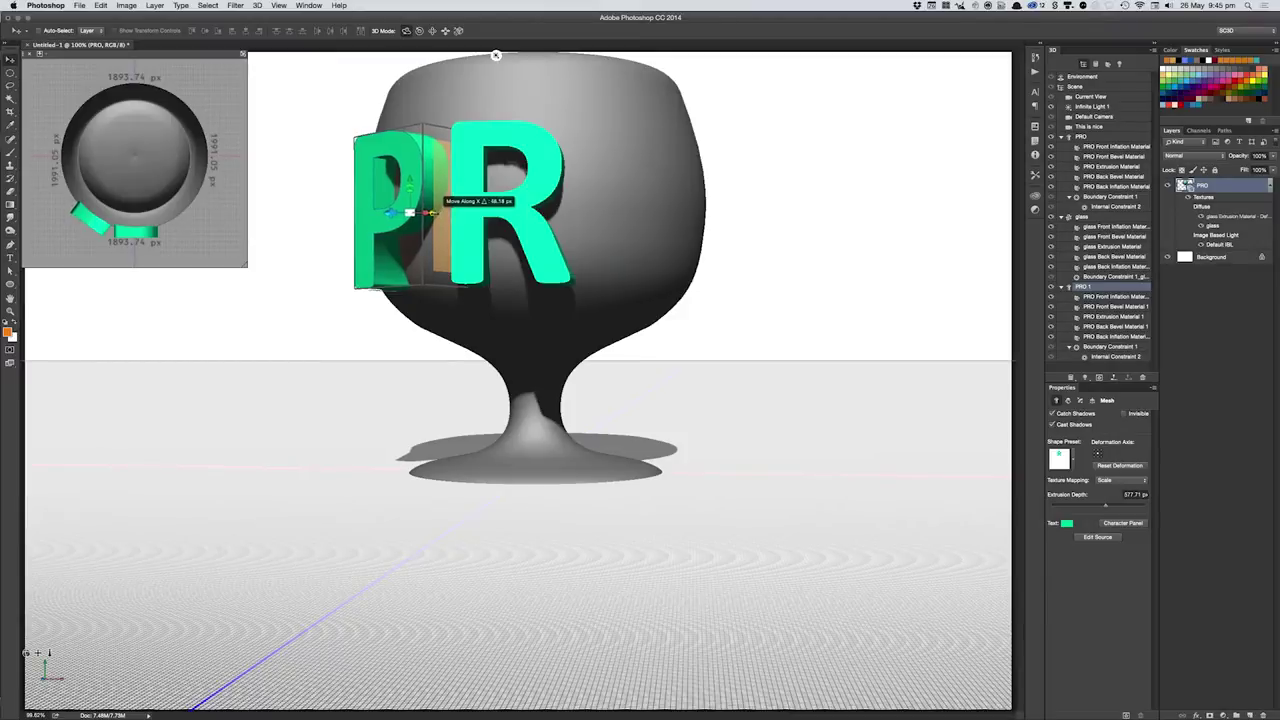
pyautogui.moveTo(388, 213); pyautogui.dragTo(393, 230)
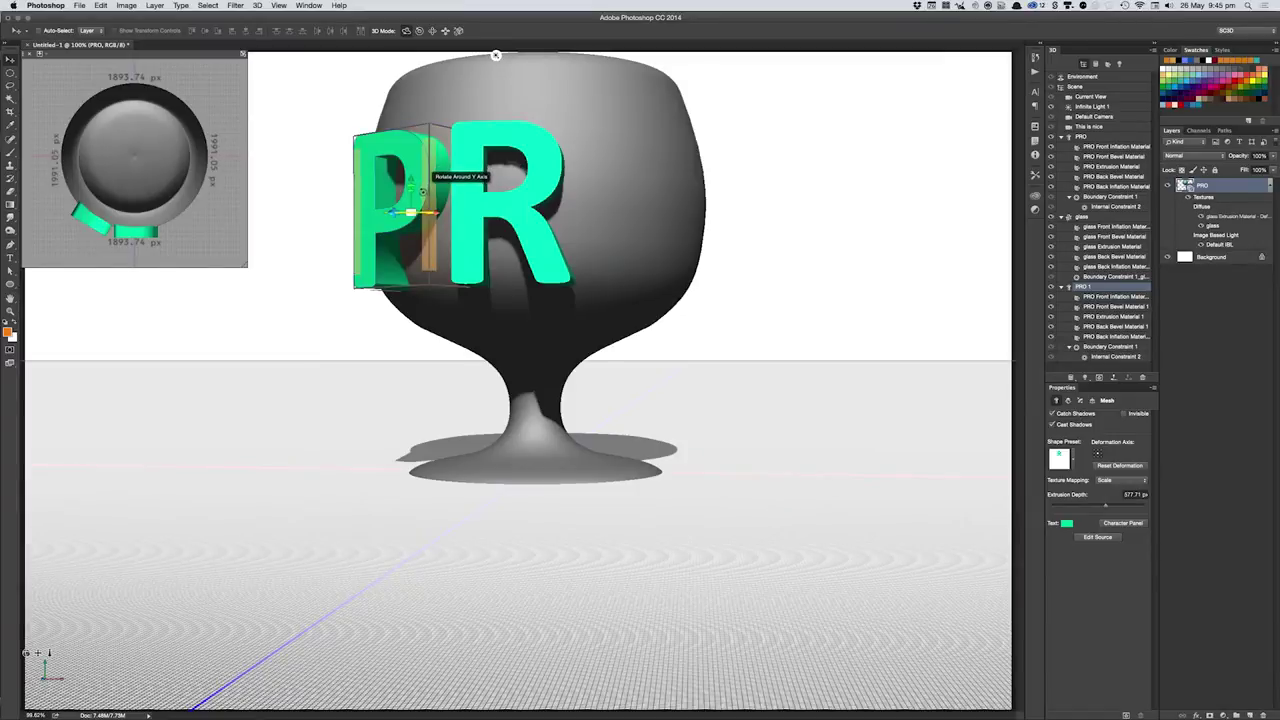
pyautogui.click(421, 192)
pyautogui.moveTo(421, 192); pyautogui.dragTo(417, 202)
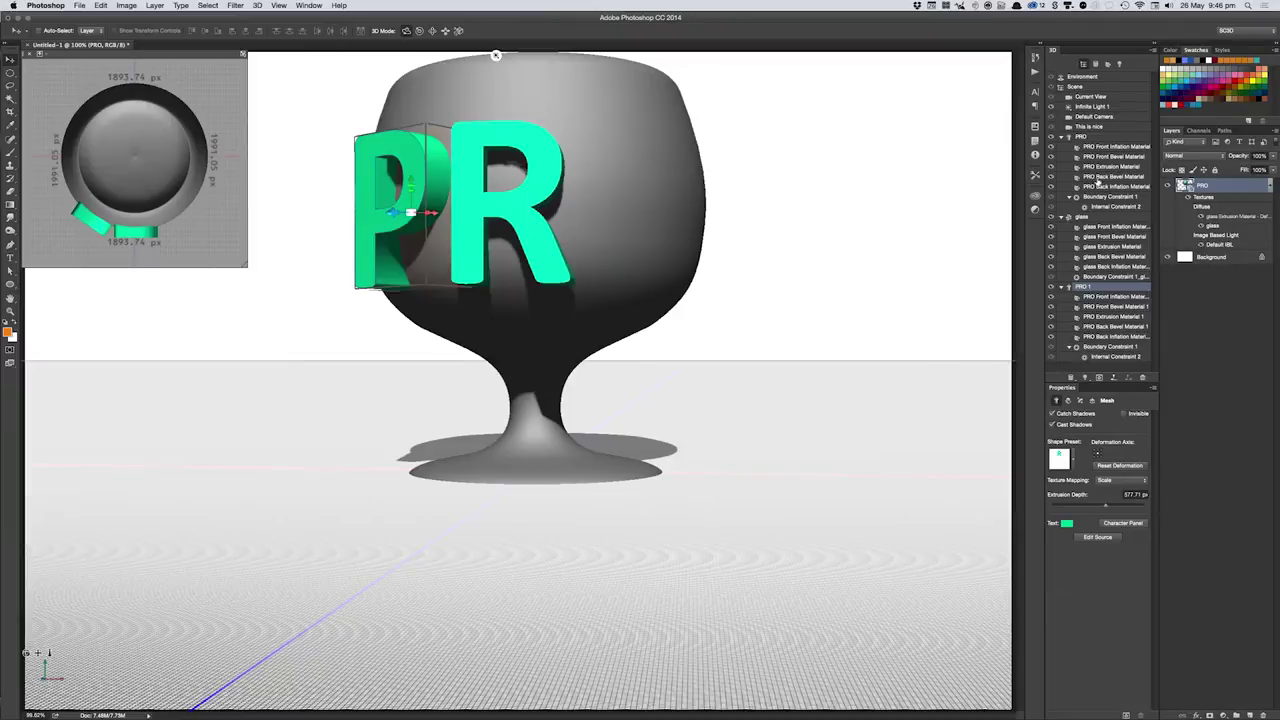
# - Duplicate the P letter object from the 3D panel menu and move the copy right
pyautogui.click(1153, 50)
pyautogui.click(1183, 164)
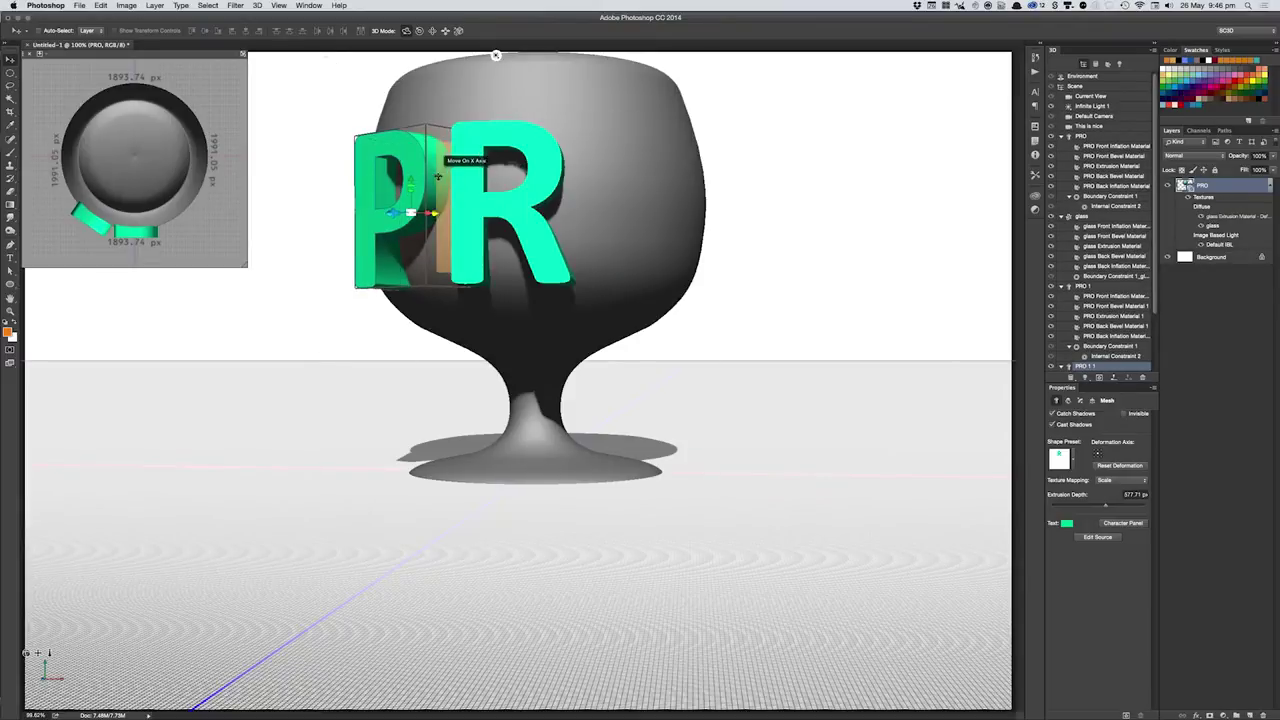
pyautogui.moveTo(441, 185); pyautogui.dragTo(850, 176)
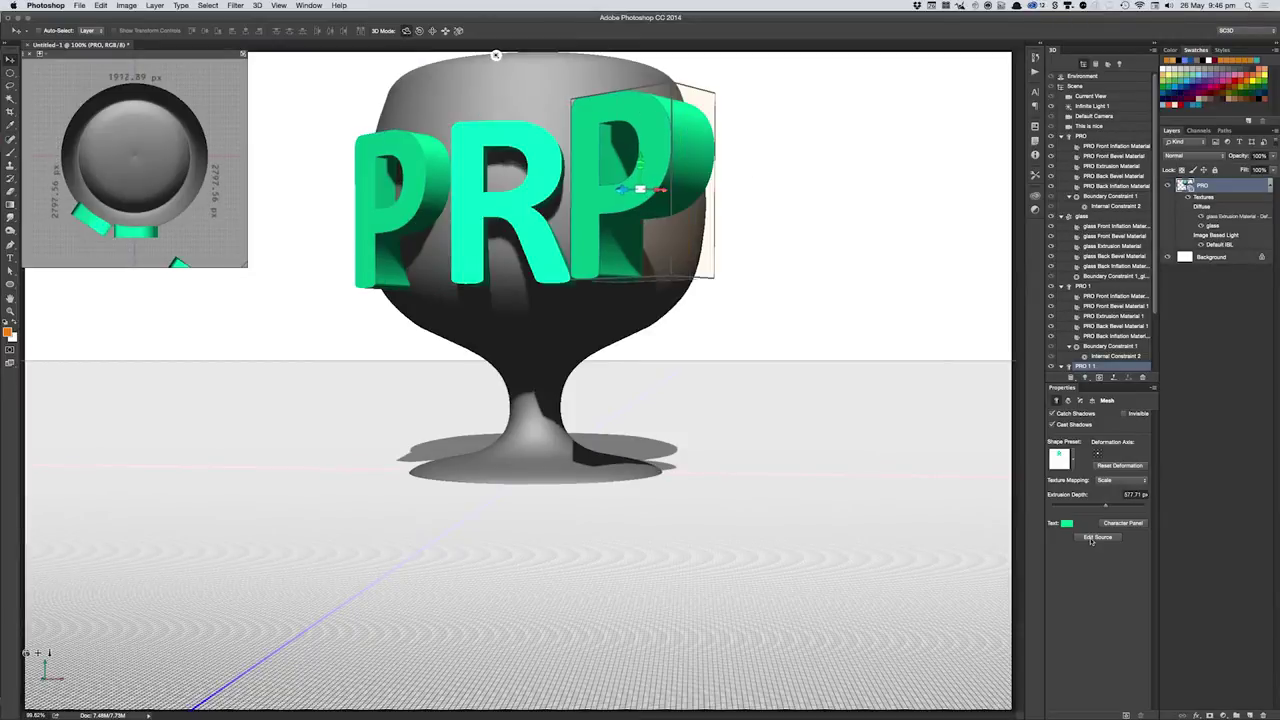
# - Change the copy's source text in PRO2.psb to O, then close and commit the change
pyautogui.click(1096, 538)
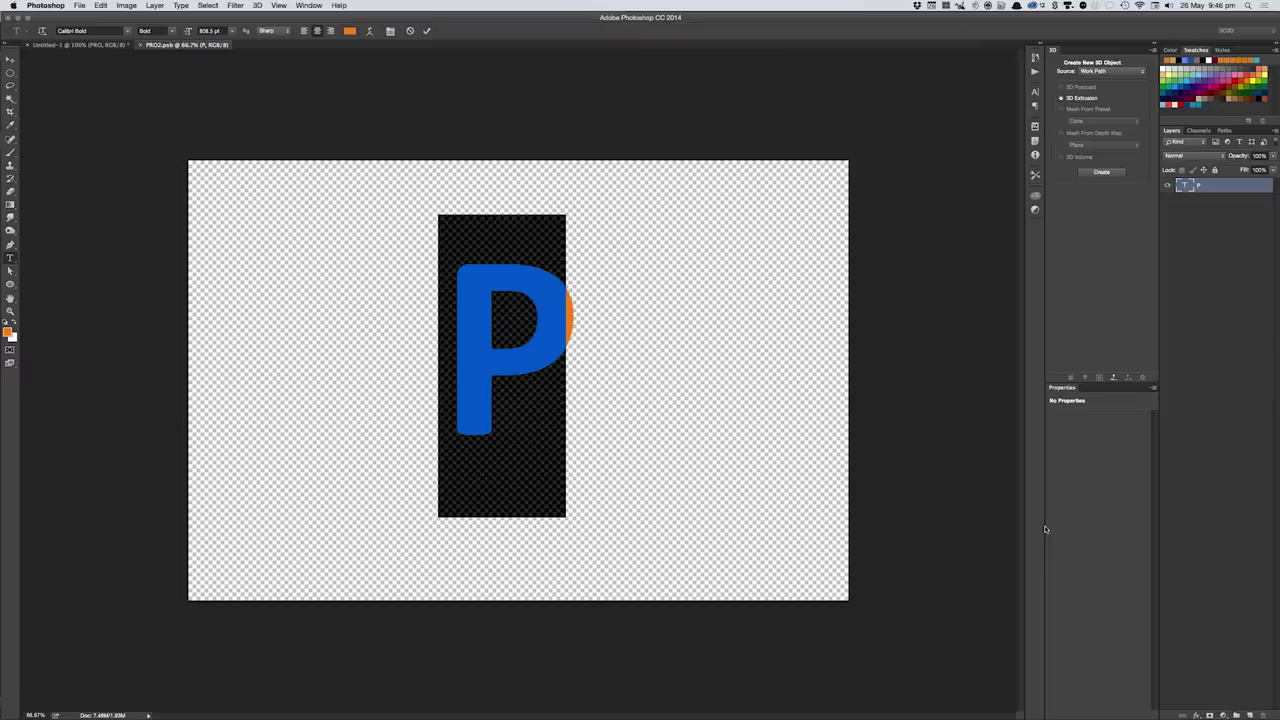
pyautogui.write('O')
pyautogui.press('super+w')
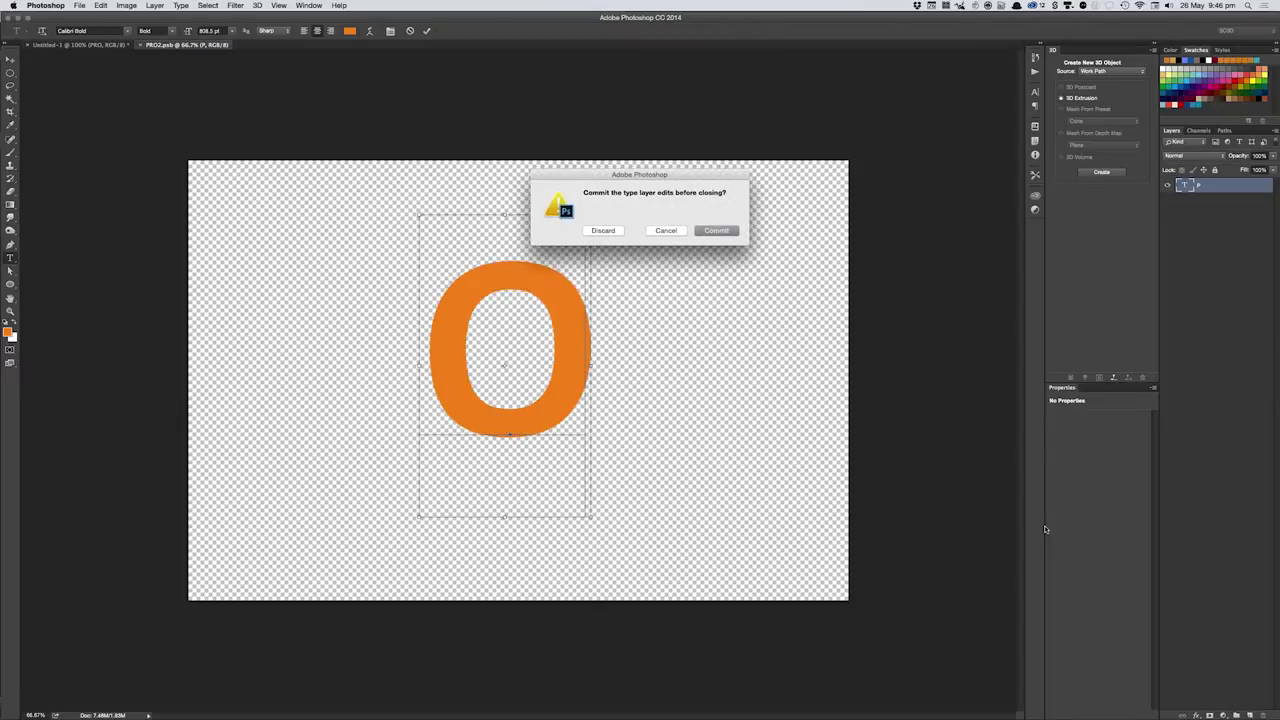
pyautogui.press('Return')
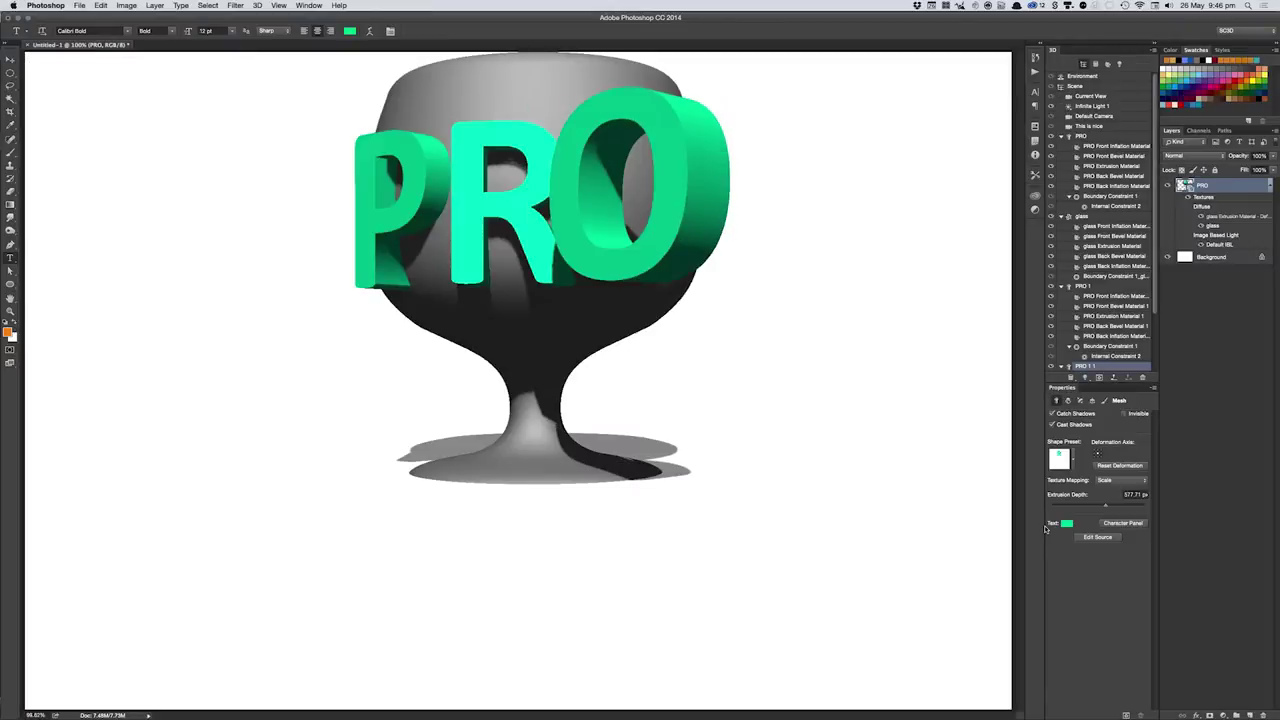
# - With the 3D Move tool, turn the O around its vertical Y axis
pyautogui.press('v')
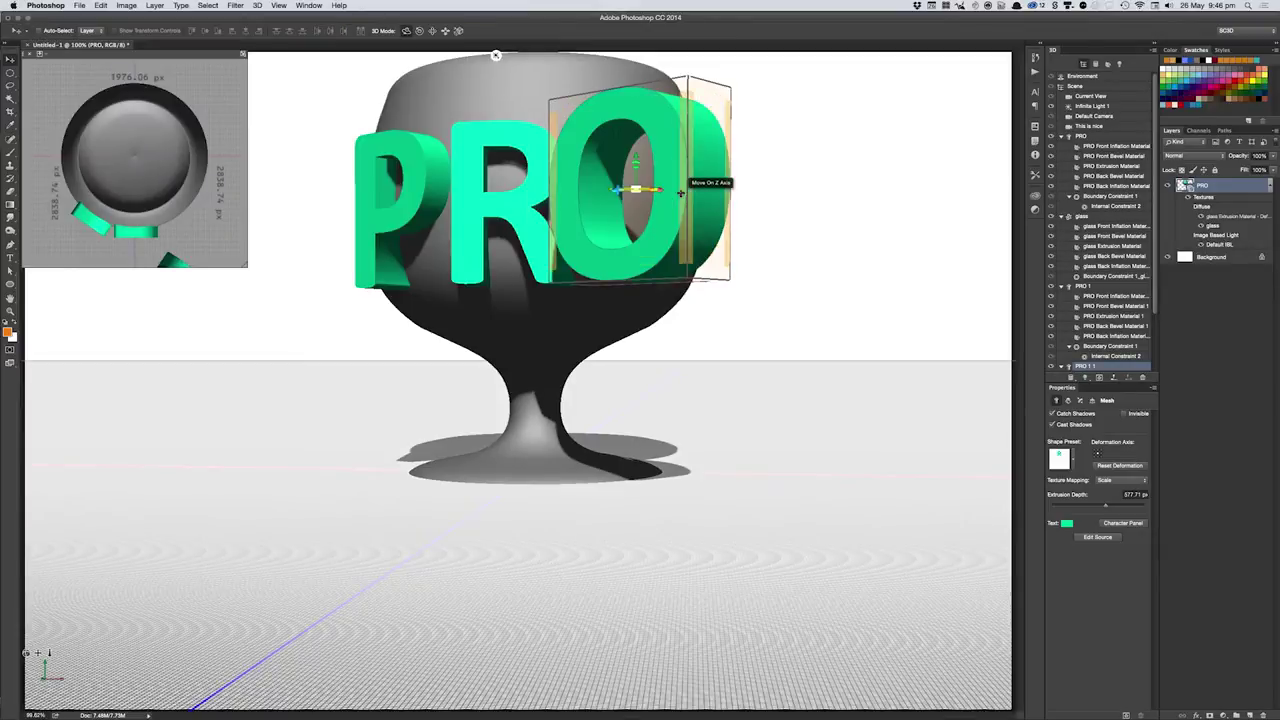
pyautogui.moveTo(683, 123); pyautogui.dragTo(688, 125)
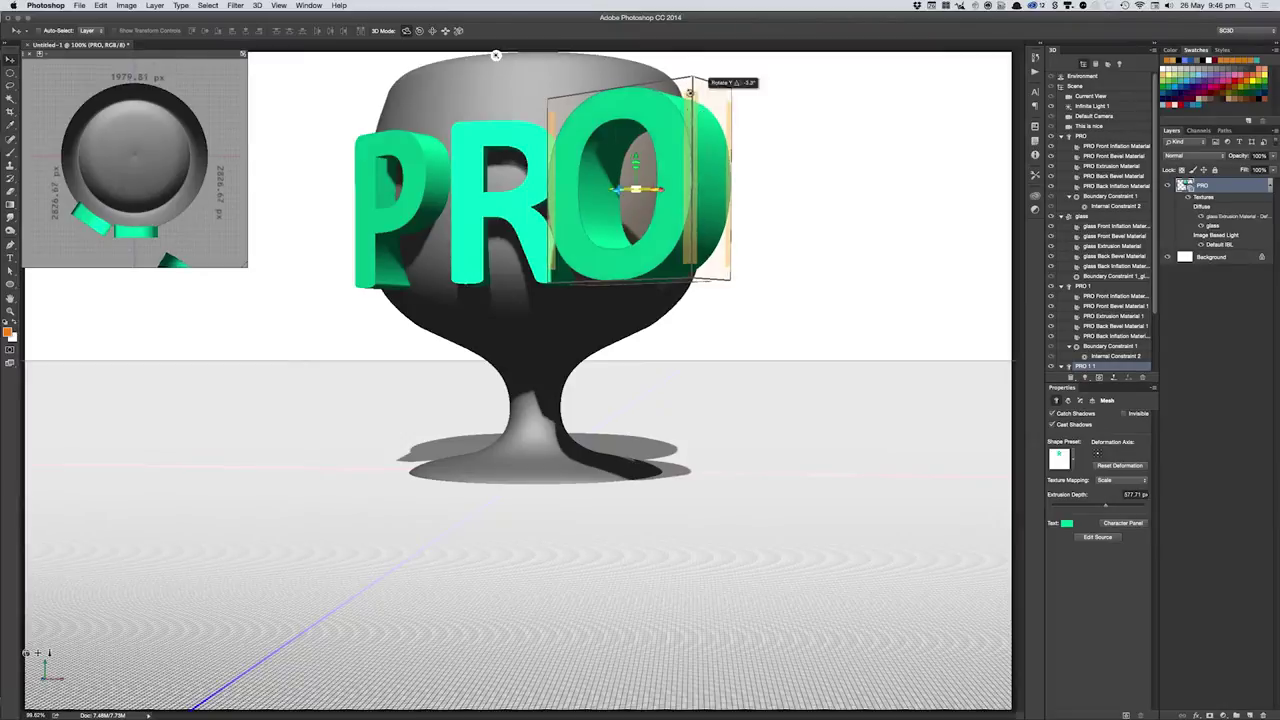
pyautogui.moveTo(690, 124); pyautogui.dragTo(716, 127)
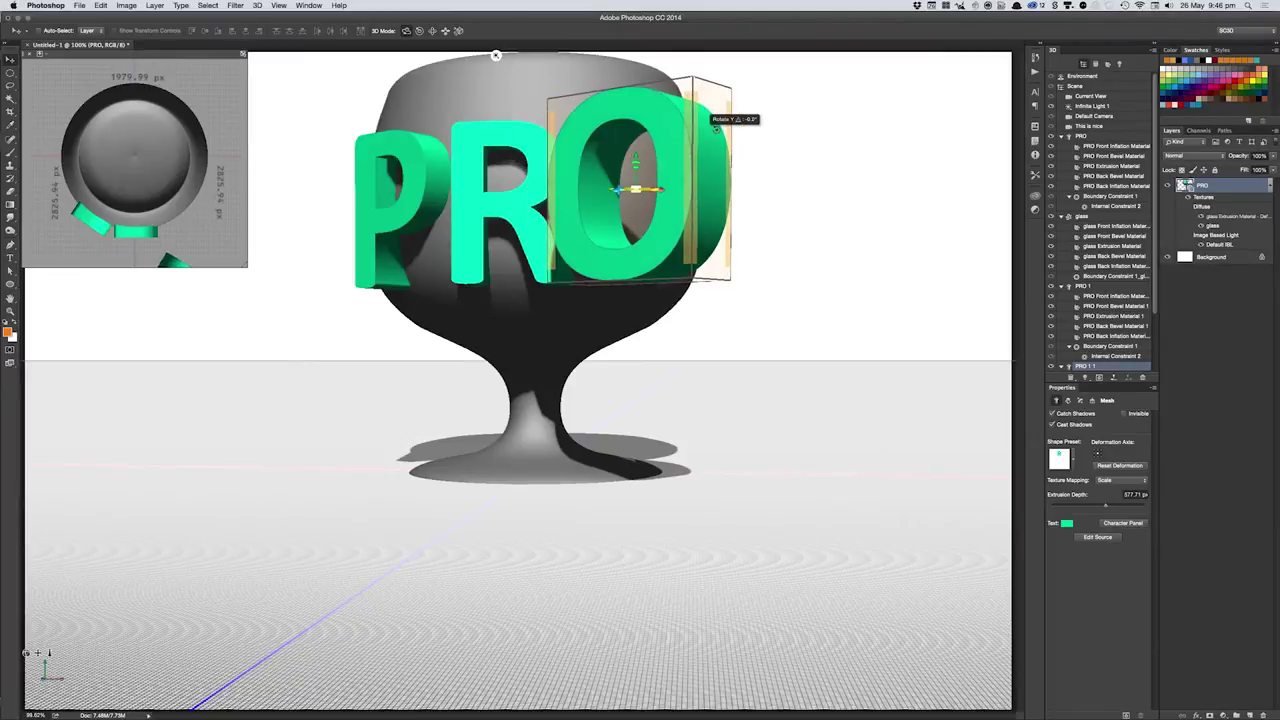
pyautogui.moveTo(716, 127)
pyautogui.mouseDown()
pyautogui.moveTo(983, 124)
pyautogui.moveTo(870, 147)
pyautogui.mouseUp()
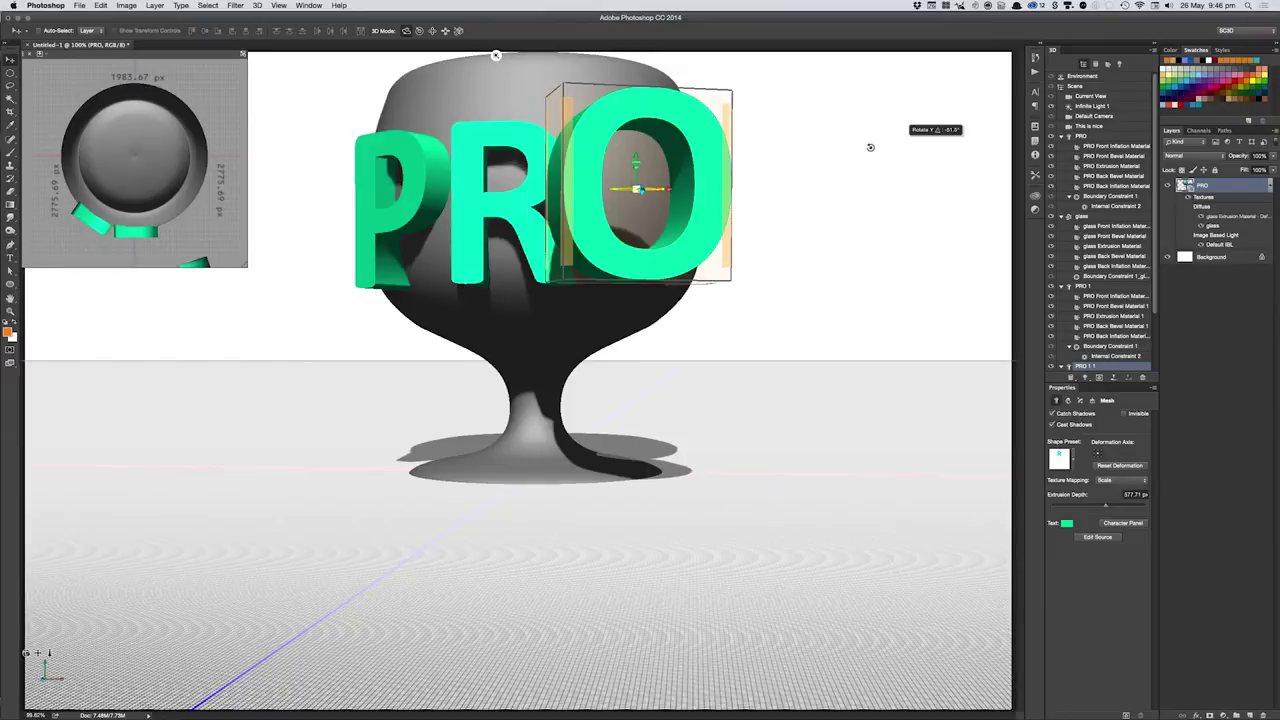
pyautogui.moveTo(870, 147)
pyautogui.mouseDown()
pyautogui.moveTo(751, 157)
pyautogui.moveTo(780, 149)
pyautogui.mouseUp()
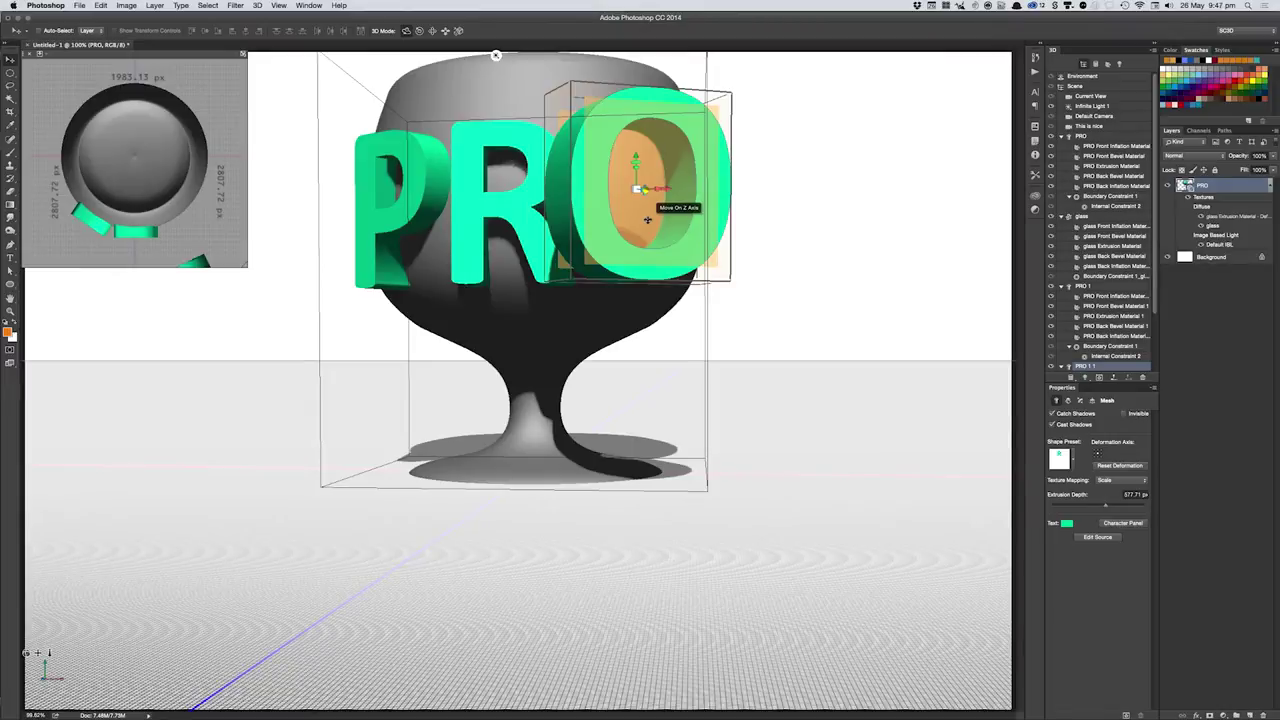
# - Shift the O in depth and across the ground plane, then slide it right along X
pyautogui.click(646, 222)
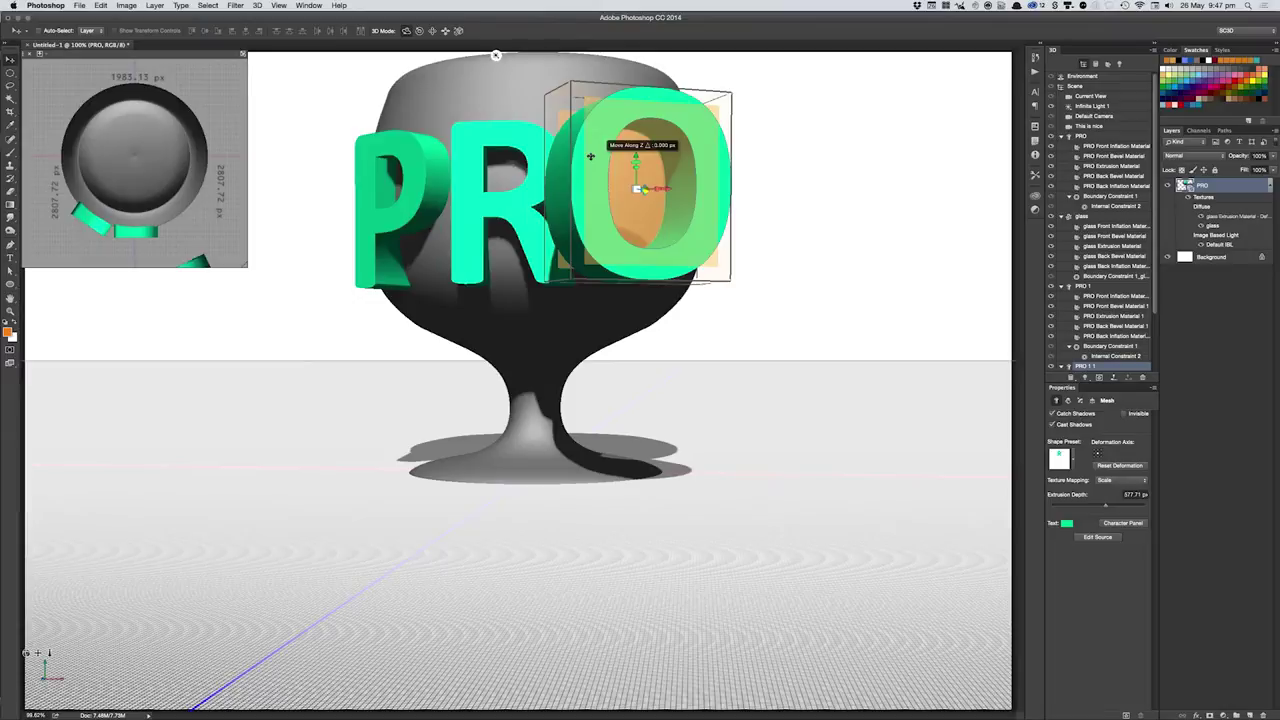
pyautogui.moveTo(590, 156)
pyautogui.mouseDown()
pyautogui.moveTo(575, 148)
pyautogui.moveTo(634, 179)
pyautogui.moveTo(611, 184)
pyautogui.moveTo(613, 213)
pyautogui.moveTo(598, 172)
pyautogui.mouseUp()
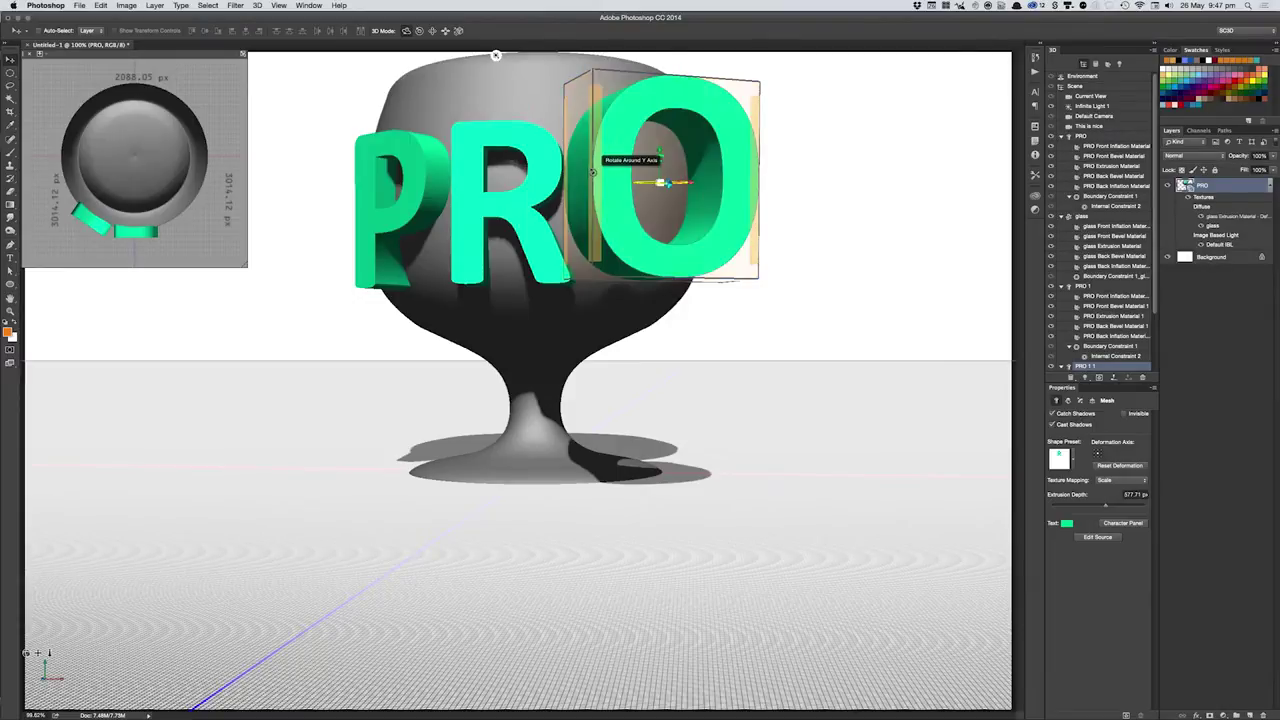
pyautogui.click(592, 172)
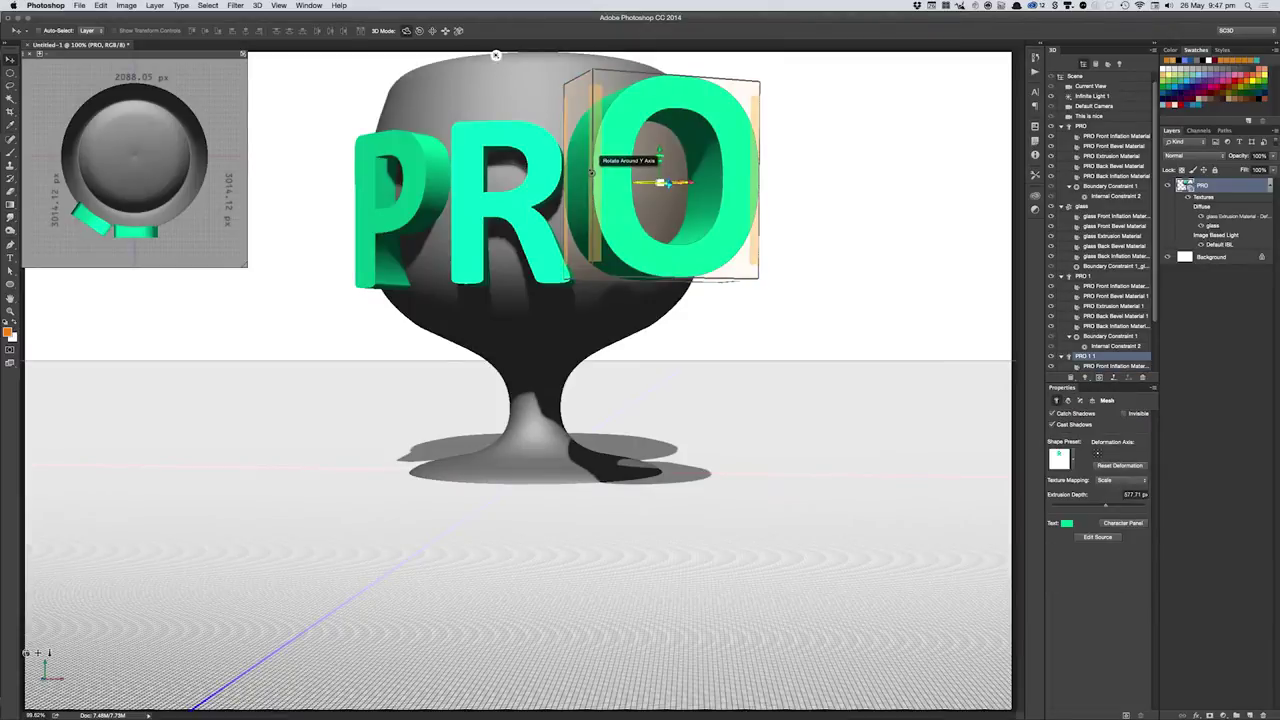
pyautogui.moveTo(591, 174); pyautogui.dragTo(585, 178)
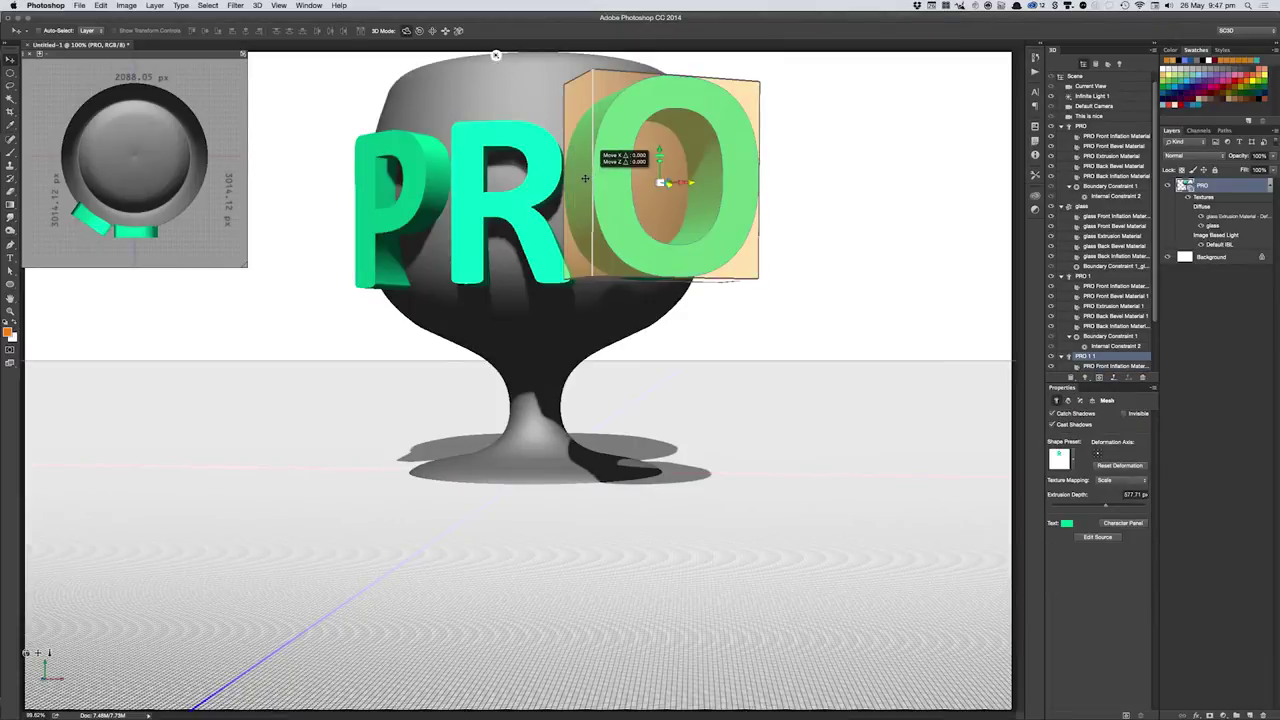
pyautogui.moveTo(585, 178)
pyautogui.mouseDown()
pyautogui.moveTo(557, 160)
pyautogui.moveTo(629, 204)
pyautogui.moveTo(615, 166)
pyautogui.moveTo(674, 217)
pyautogui.moveTo(722, 215)
pyautogui.moveTo(580, 182)
pyautogui.mouseUp()
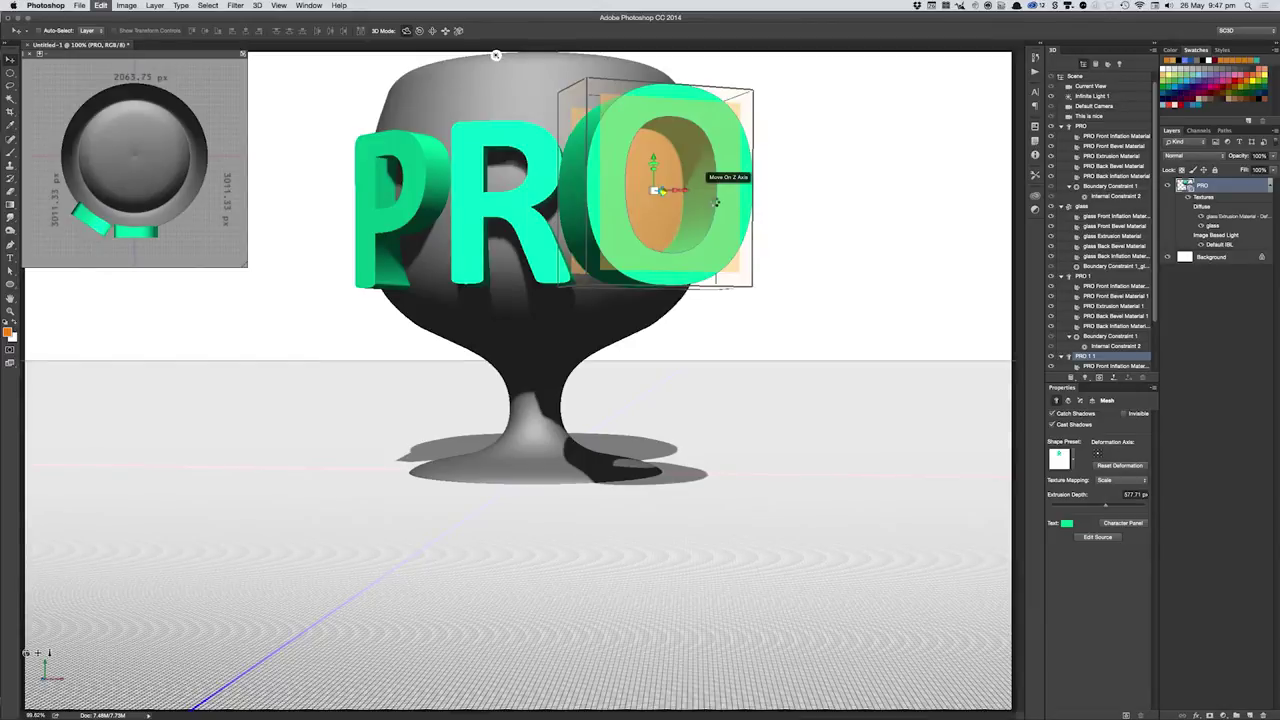
pyautogui.moveTo(715, 203)
pyautogui.mouseDown()
pyautogui.moveTo(745, 210)
pyautogui.moveTo(600, 200)
pyautogui.moveTo(517, 106)
pyautogui.moveTo(598, 206)
pyautogui.mouseUp()
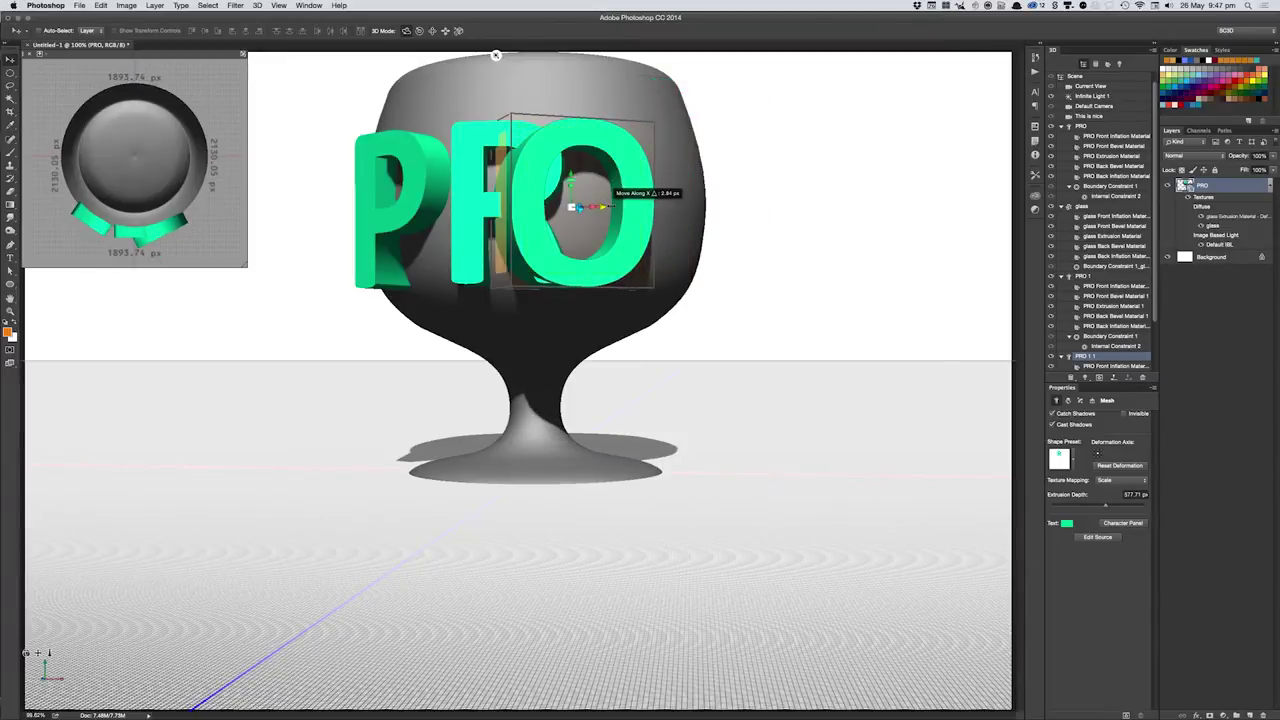
pyautogui.moveTo(604, 207); pyautogui.dragTo(662, 207)
# - Rotate the O to face forward beside the R and nudge it back along Z
pyautogui.moveTo(662, 210); pyautogui.dragTo(606, 220)
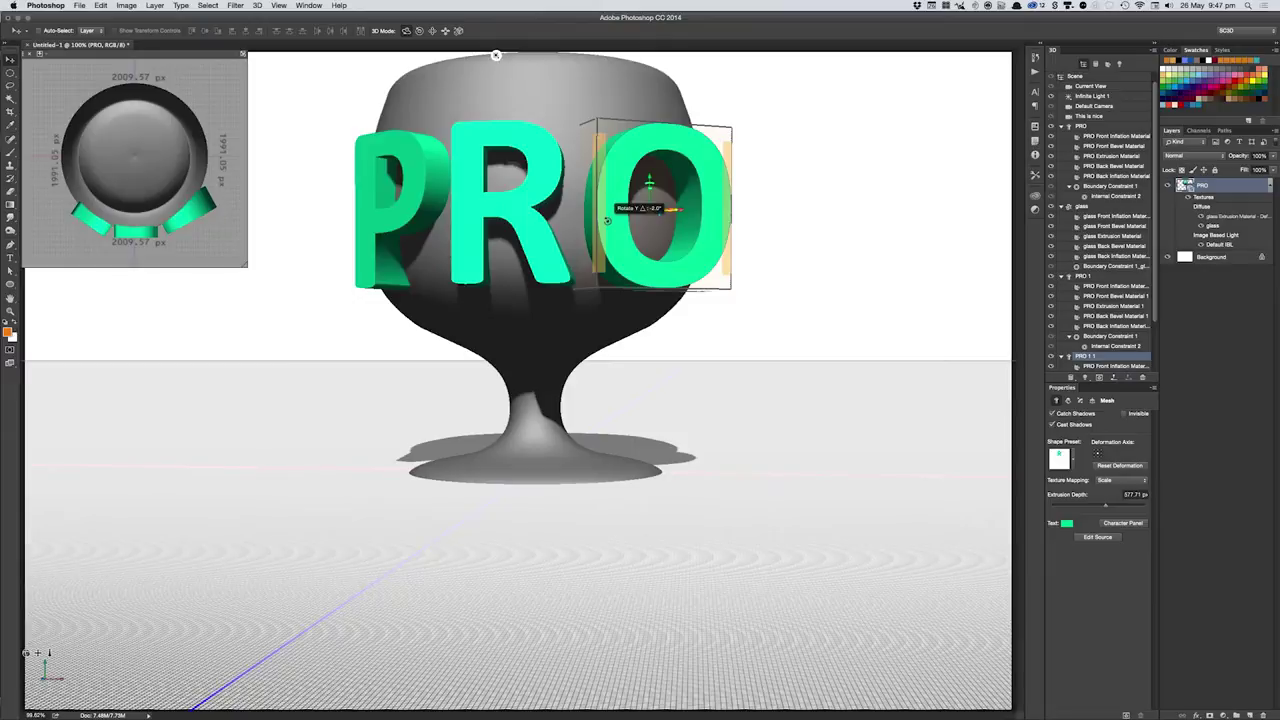
pyautogui.moveTo(606, 220); pyautogui.dragTo(660, 212)
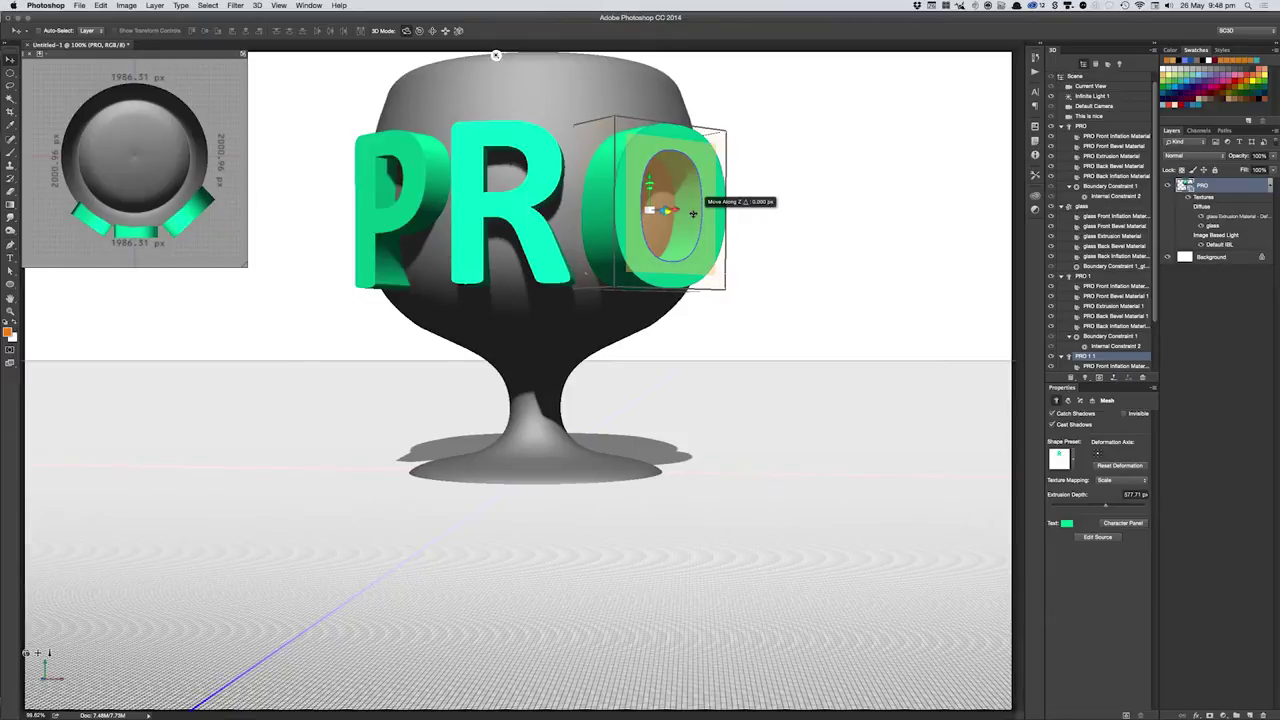
pyautogui.moveTo(692, 213)
pyautogui.mouseDown()
pyautogui.moveTo(670, 200)
pyautogui.moveTo(705, 216)
pyautogui.moveTo(708, 199)
pyautogui.mouseUp()
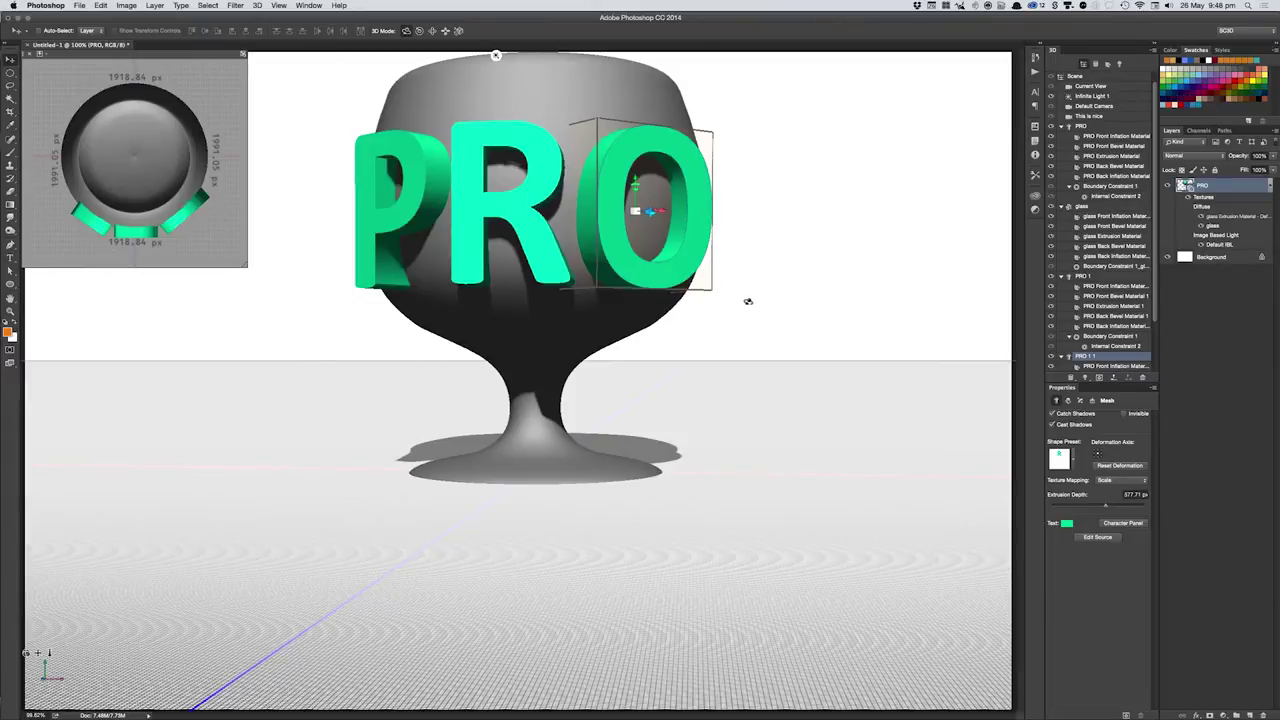
pyautogui.click(749, 300)
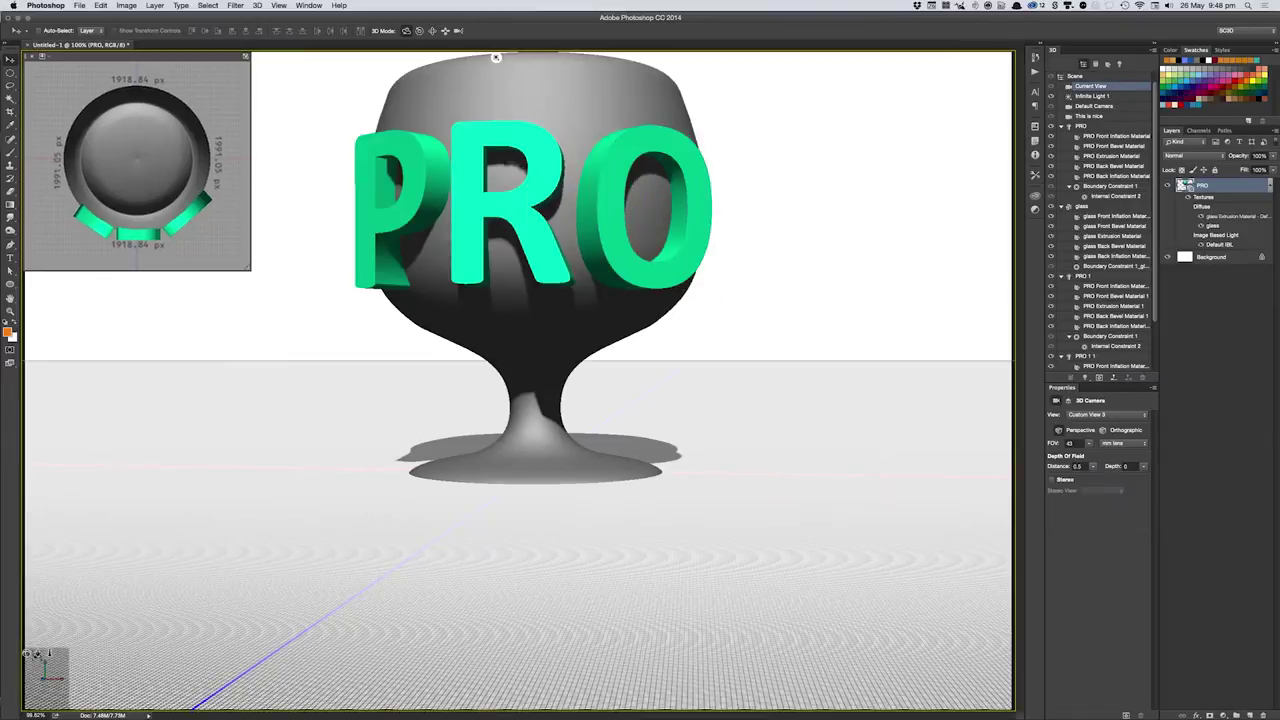
# - Orbit the camera upward to look down into the goblet behind the PRO letters
pyautogui.moveTo(495, 57)
pyautogui.mouseDown()
pyautogui.moveTo(687, 57)
pyautogui.moveTo(1008, 255)
pyautogui.moveTo(488, 703)
pyautogui.moveTo(730, 57)
pyautogui.moveTo(264, 57)
pyautogui.moveTo(902, 57)
pyautogui.moveTo(785, 78)
pyautogui.mouseUp()
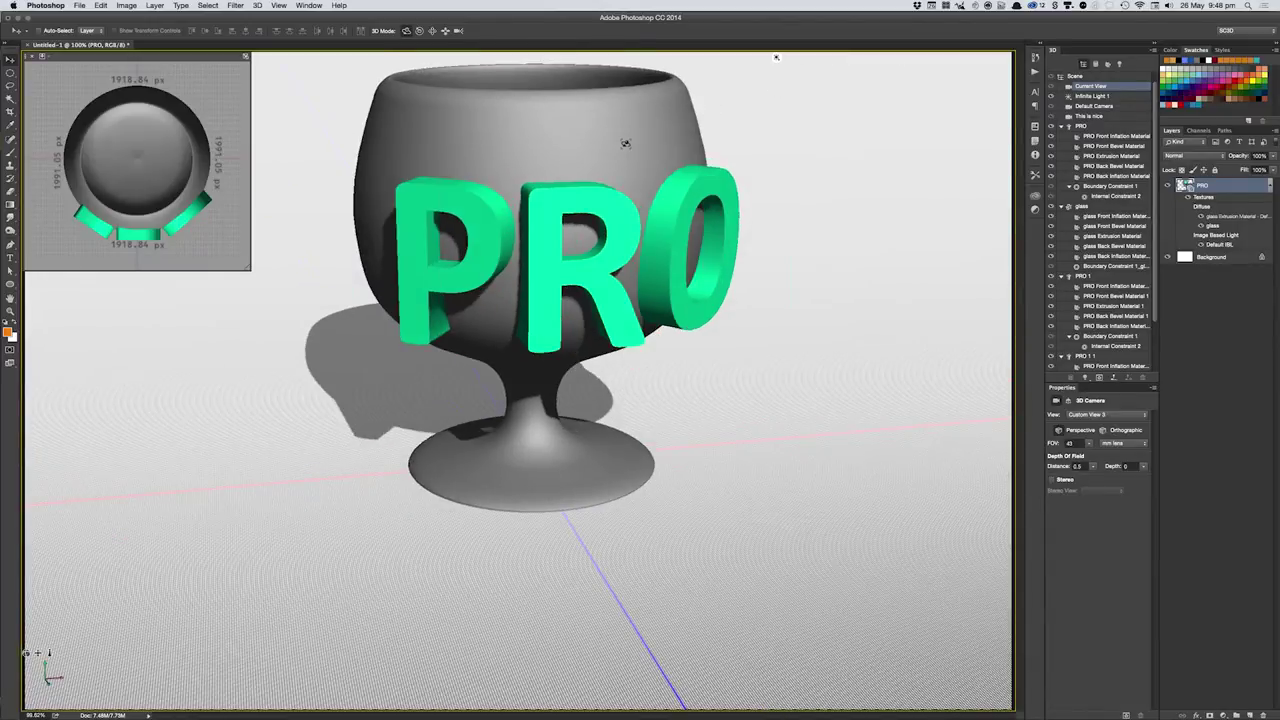
# - Select the Infinite Light and swing it around to shift the shadows
pyautogui.click(777, 58)
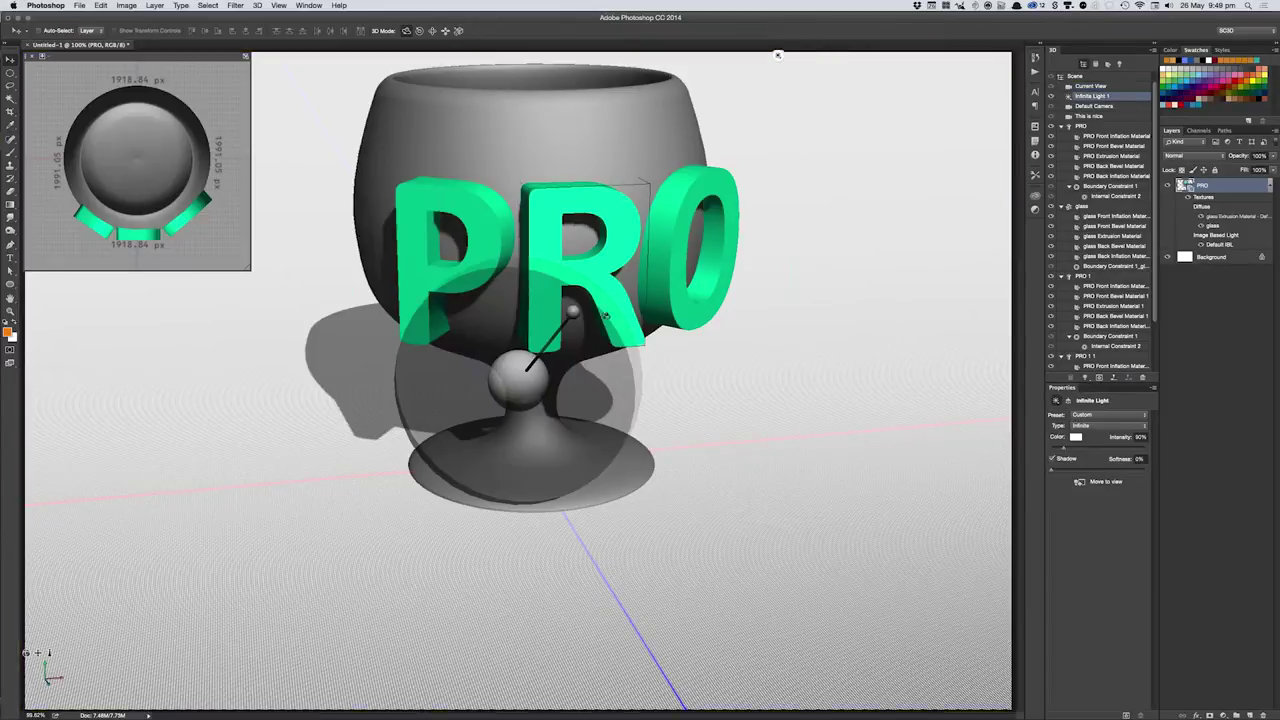
pyautogui.moveTo(777, 55)
pyautogui.mouseDown()
pyautogui.moveTo(590, 365)
pyautogui.moveTo(586, 315)
pyautogui.mouseUp()
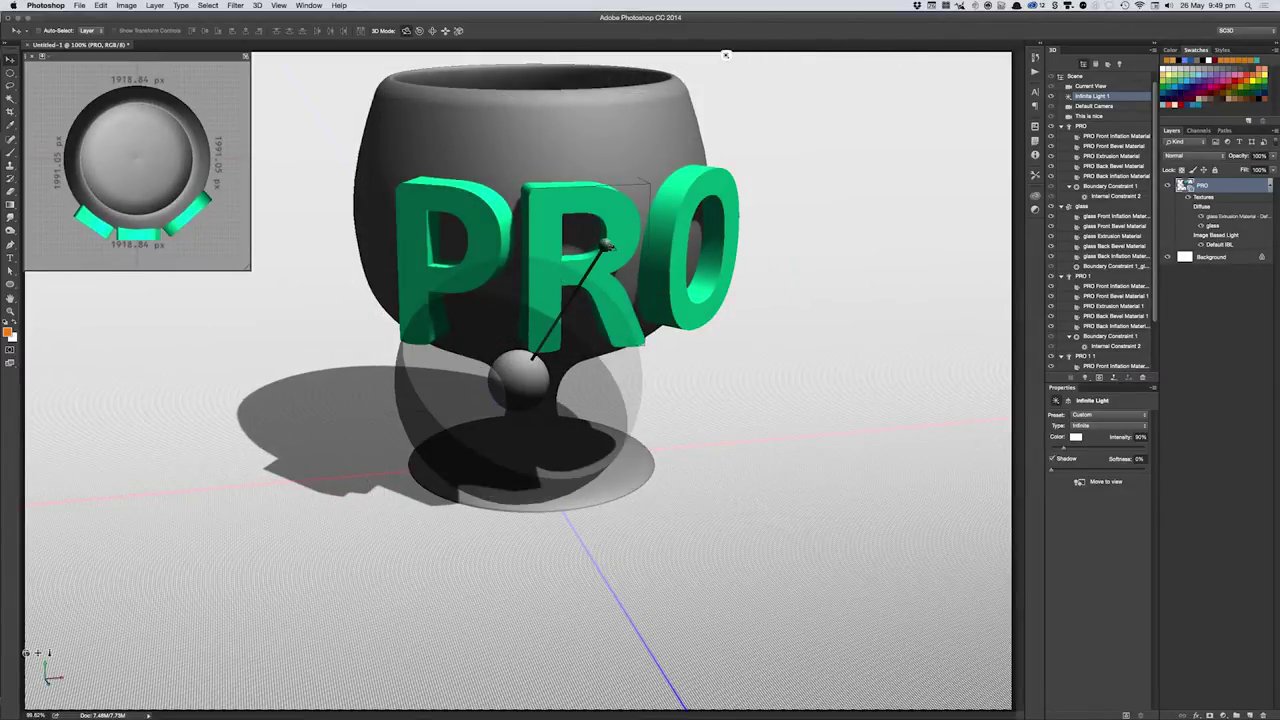
pyautogui.moveTo(726, 55); pyautogui.dragTo(839, 55)
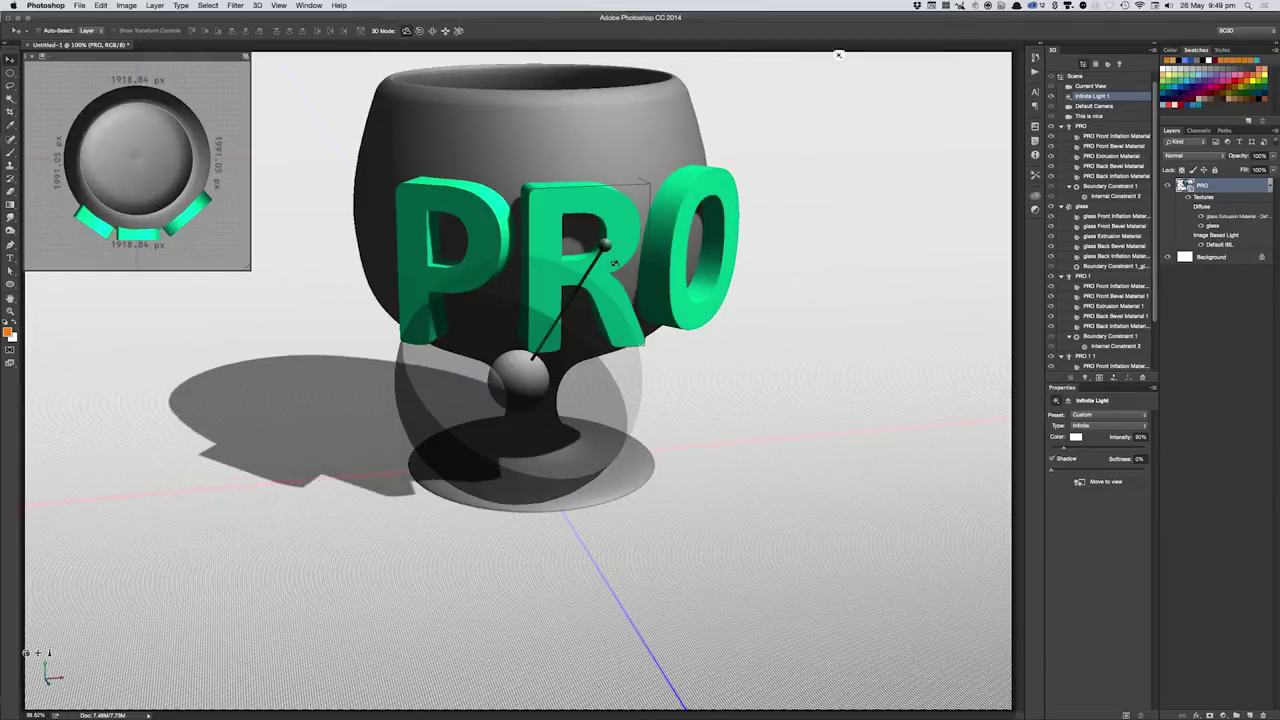
pyautogui.moveTo(839, 55); pyautogui.dragTo(360, 55)
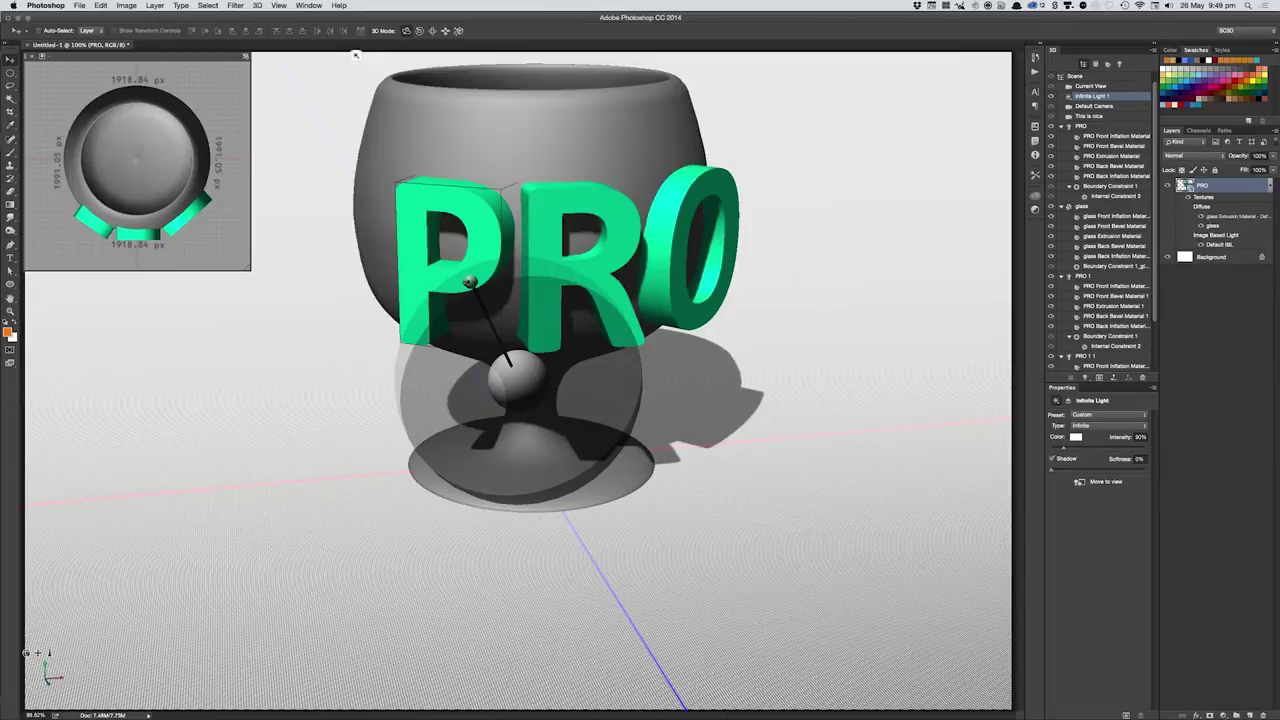
pyautogui.moveTo(349, 46); pyautogui.dragTo(320, 200)
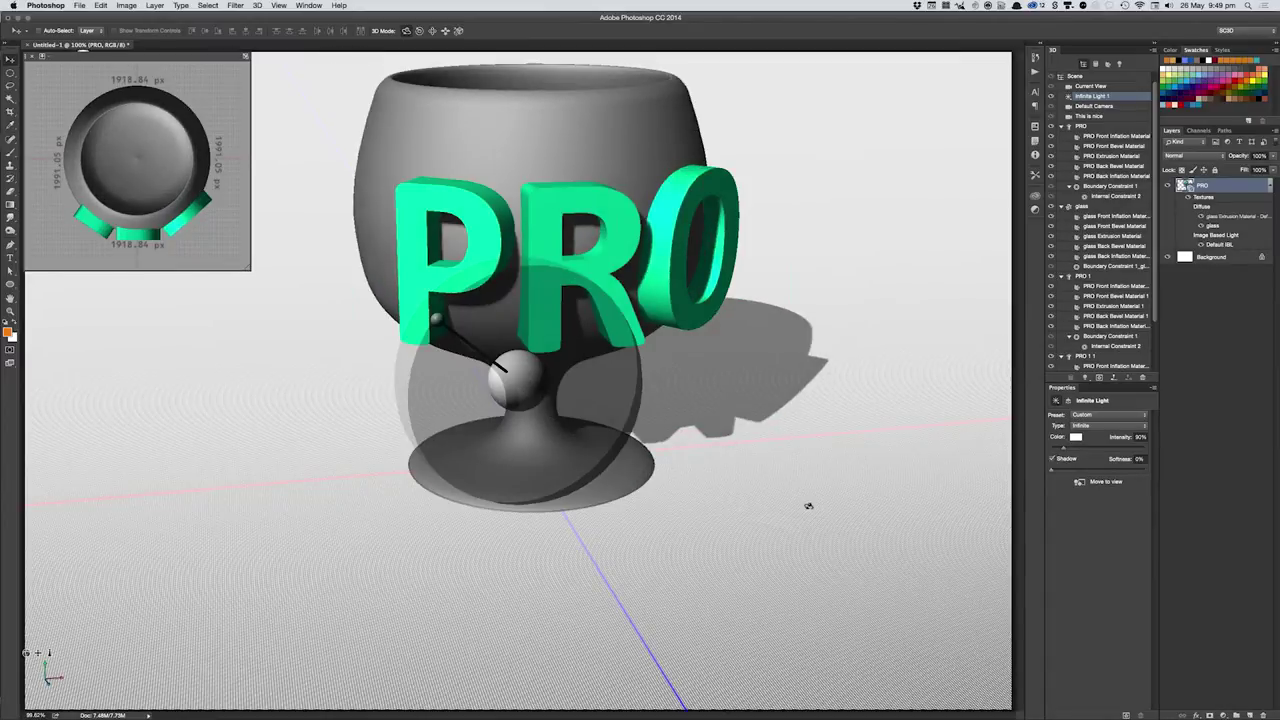
# - Reselect the light and aim it so the shadows fall behind and left of the glass
pyautogui.click(817, 594)
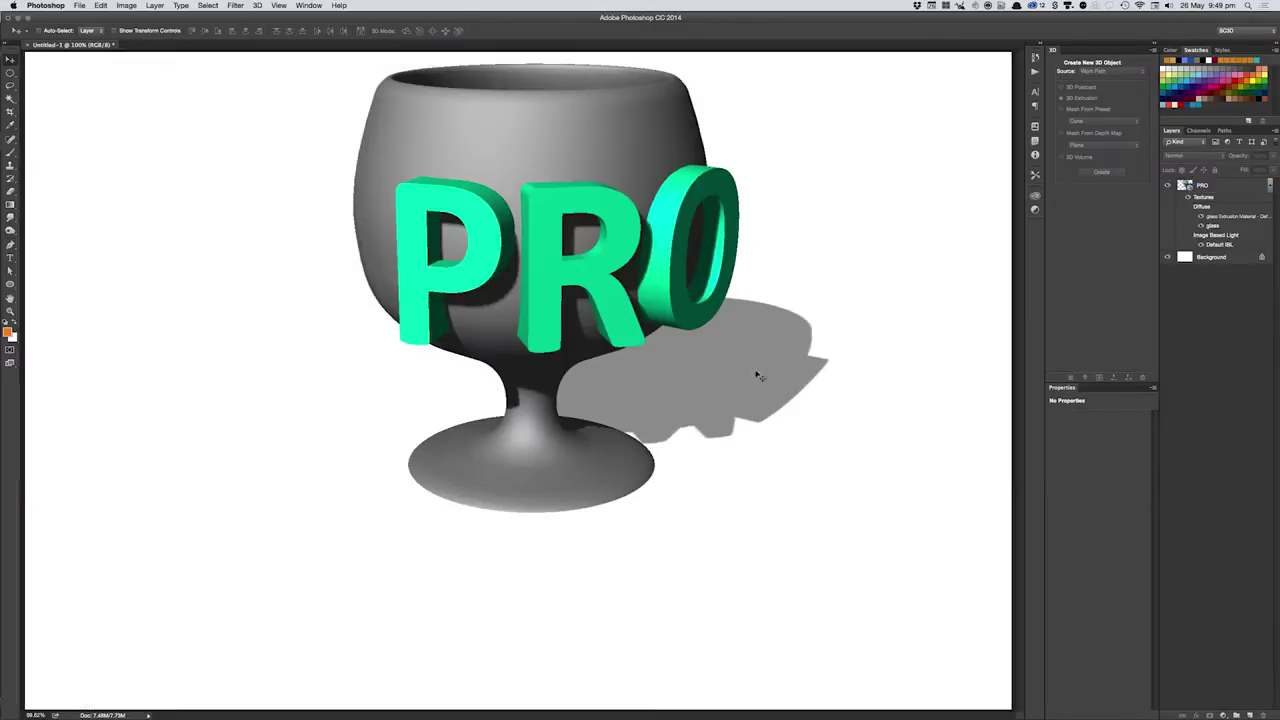
pyautogui.click(1184, 188)
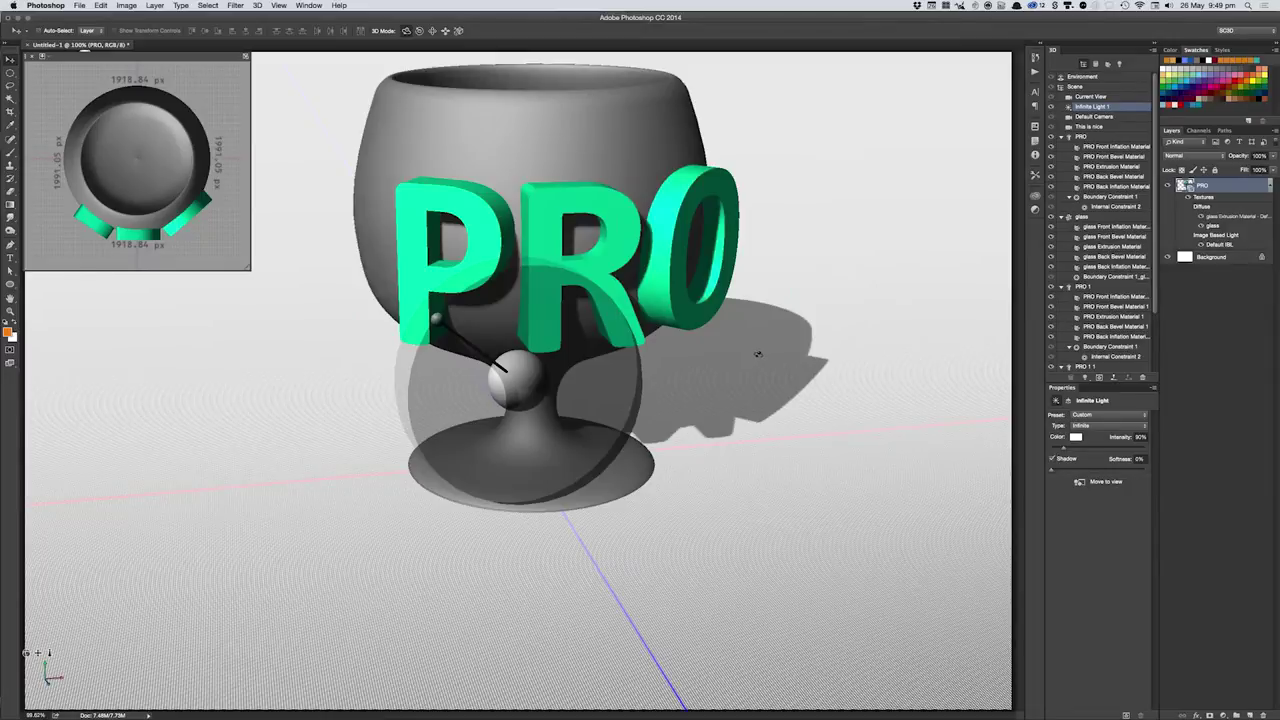
pyautogui.moveTo(757, 353); pyautogui.dragTo(764, 353)
pyautogui.click(618, 153)
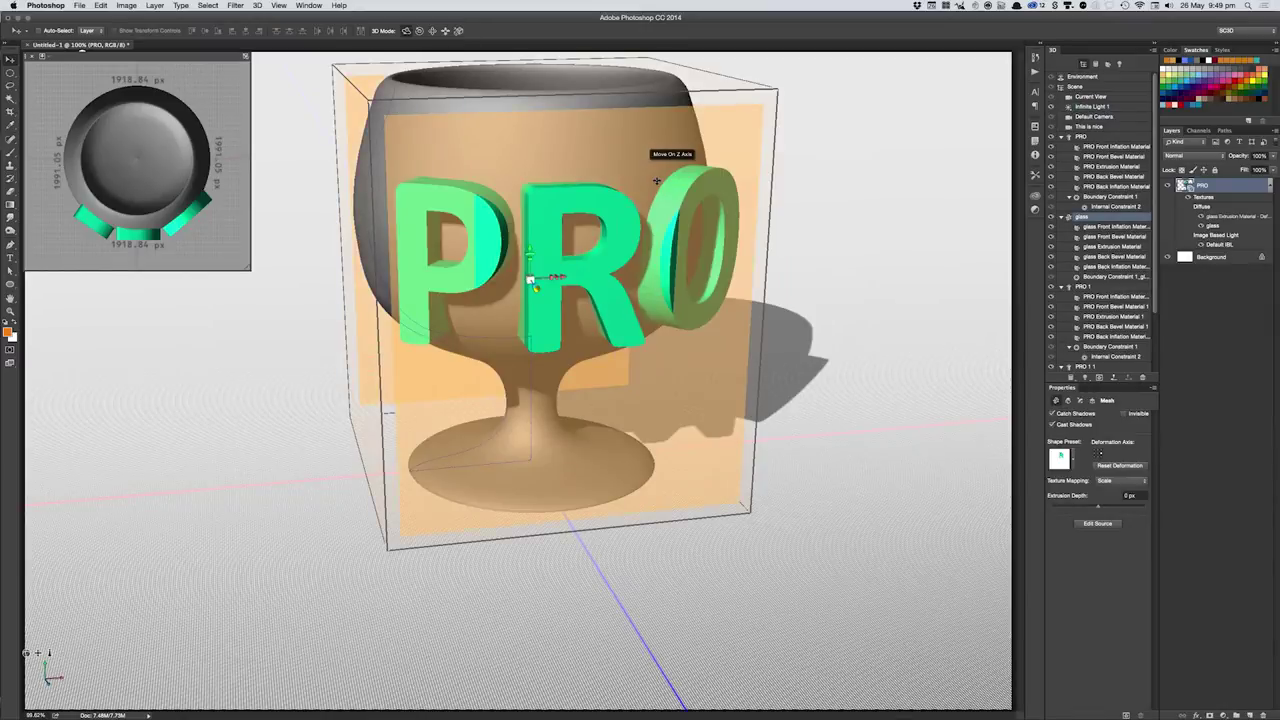
pyautogui.click(805, 355)
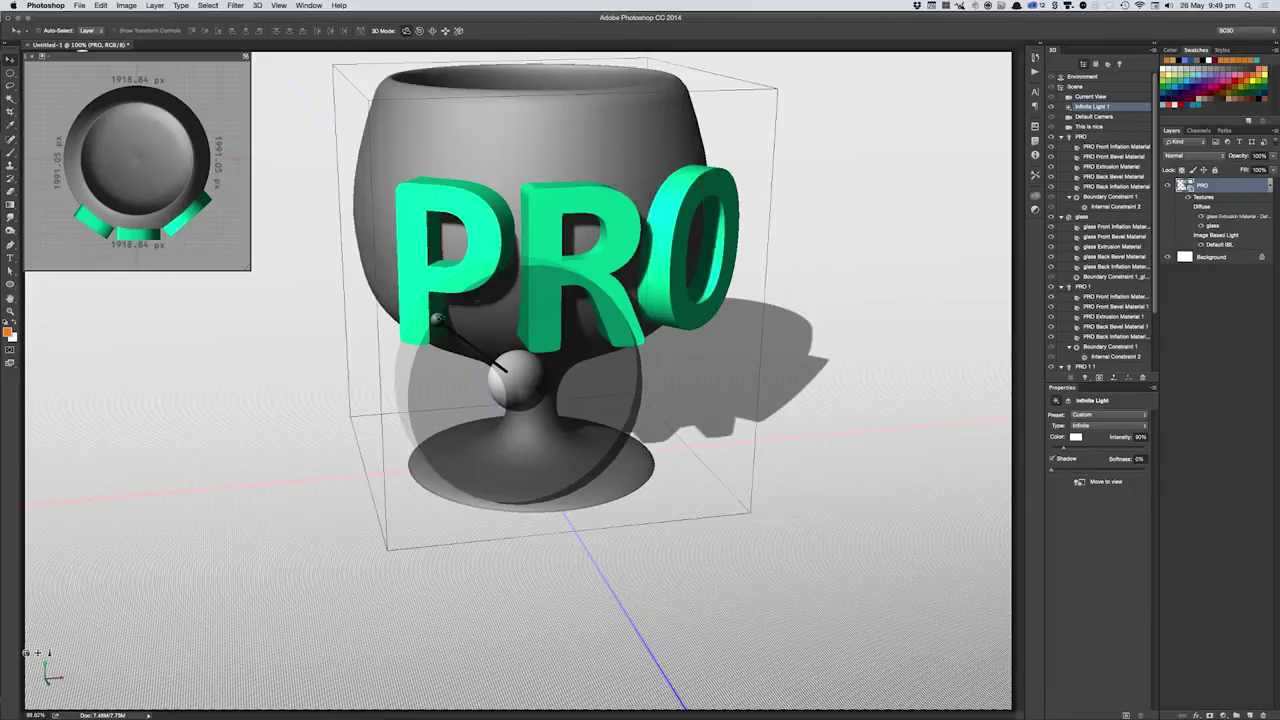
pyautogui.moveTo(444, 326)
pyautogui.mouseDown()
pyautogui.moveTo(559, 324)
pyautogui.moveTo(591, 287)
pyautogui.mouseUp()
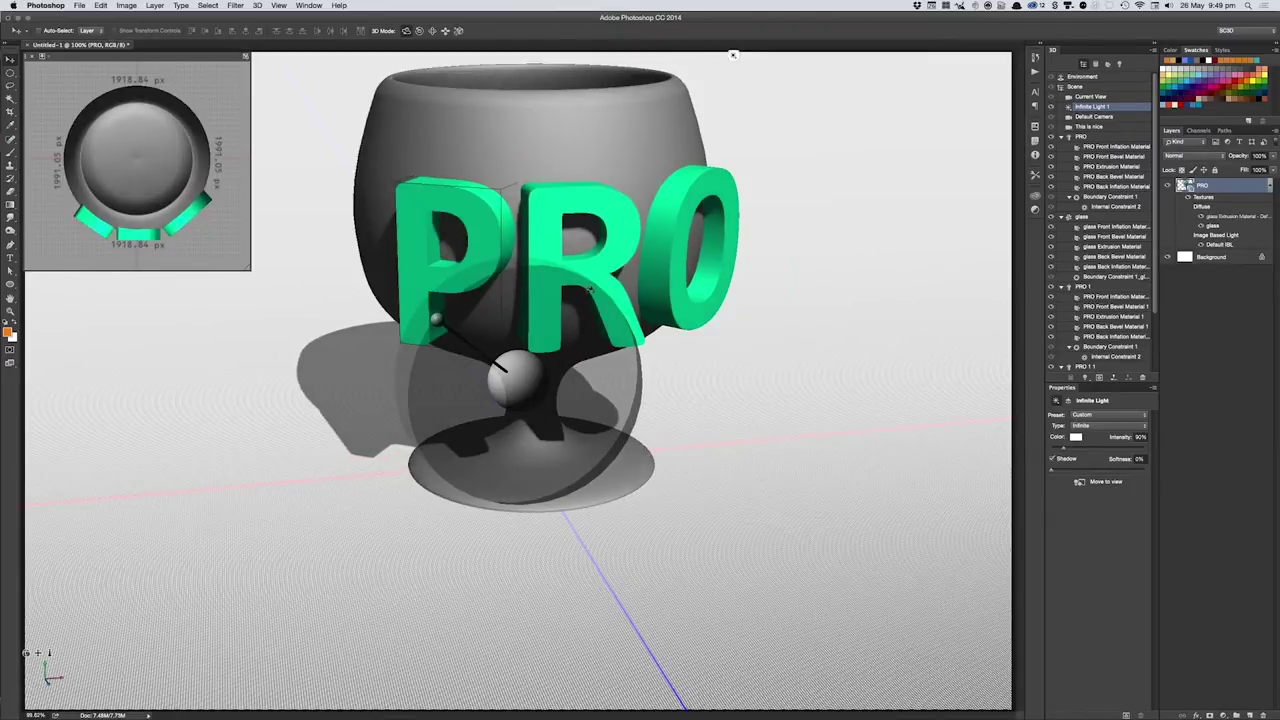
pyautogui.moveTo(590, 286); pyautogui.dragTo(576, 291)
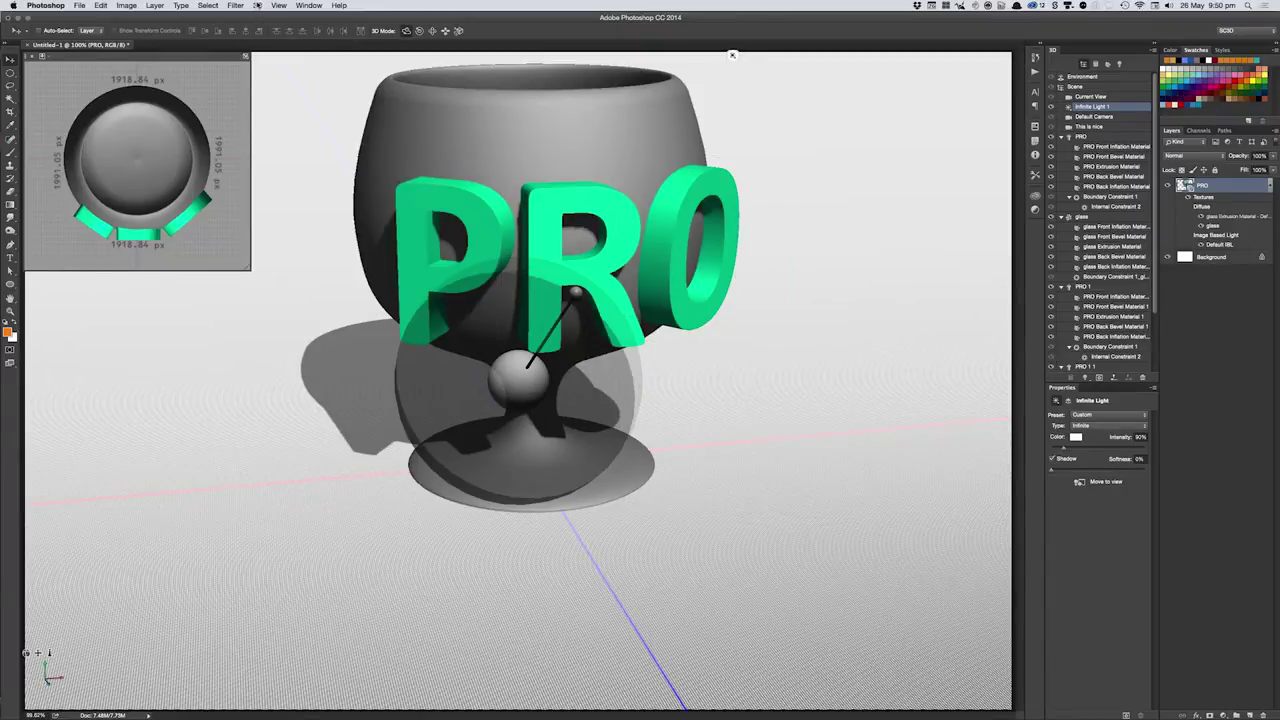
pyautogui.click(278, 6)
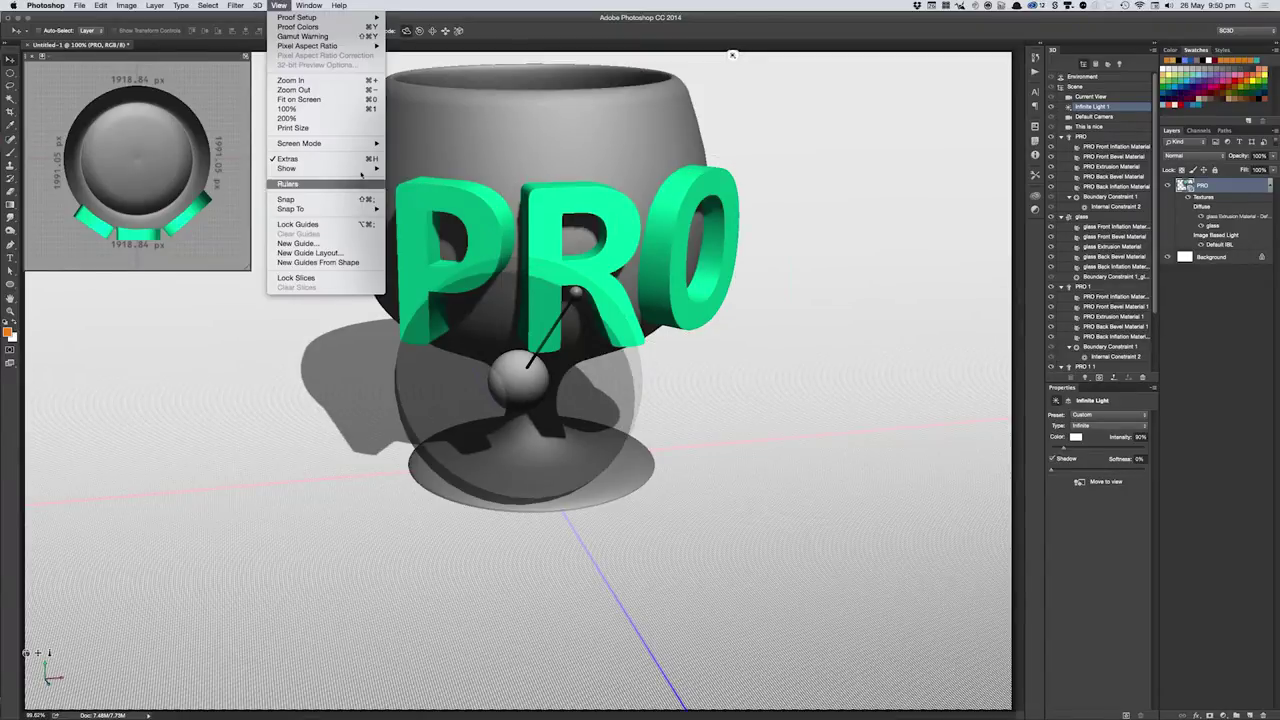
pyautogui.moveTo(287, 168)
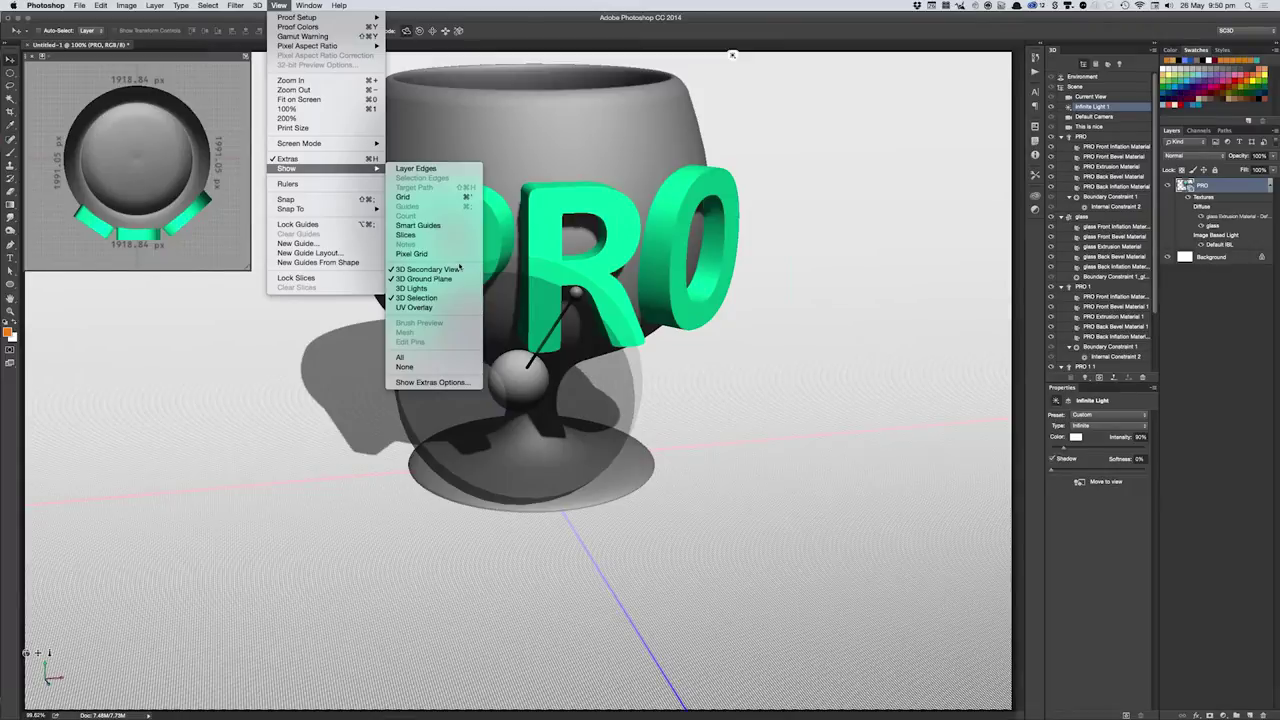
pyautogui.click(443, 279)
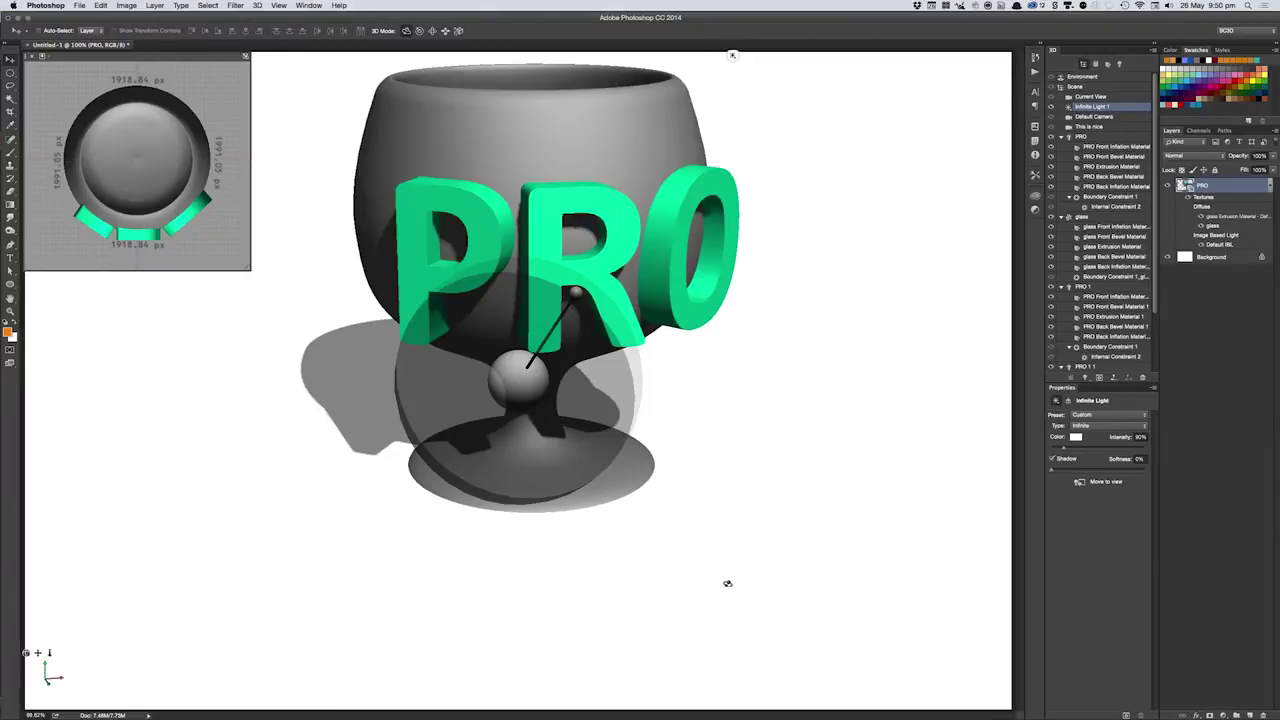
pyautogui.click(257, 5)
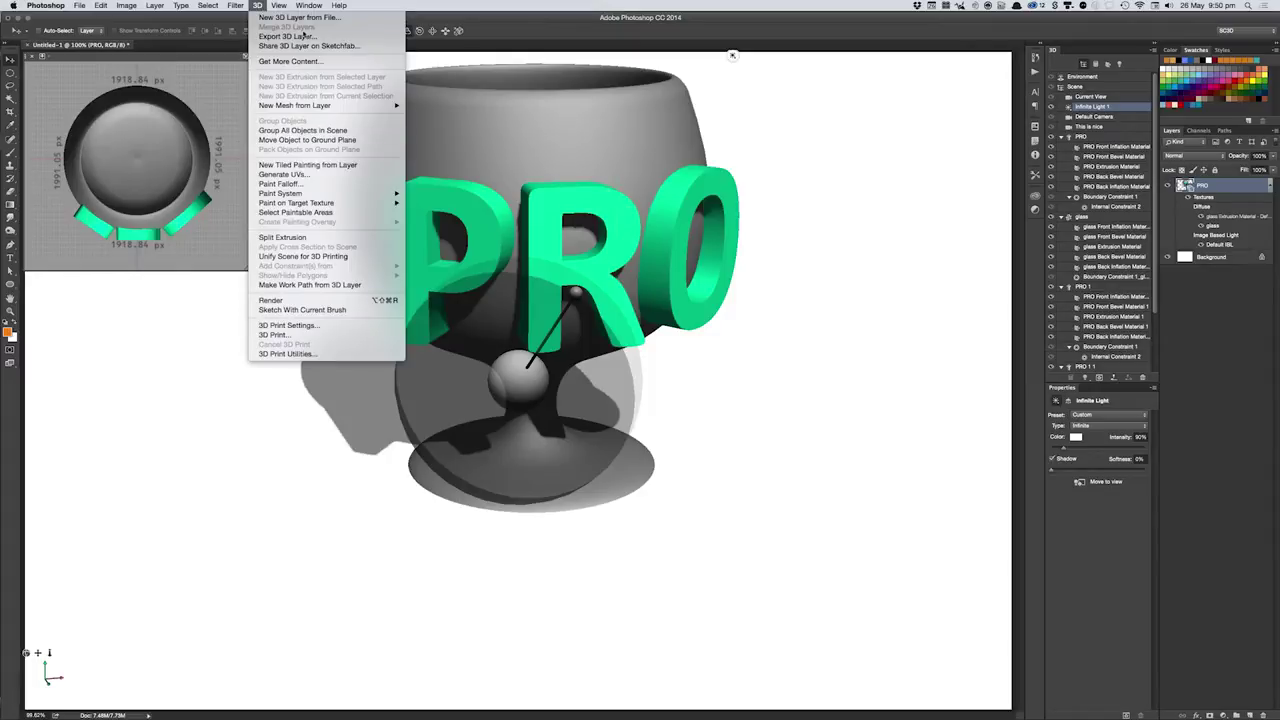
pyautogui.moveTo(300, 168)
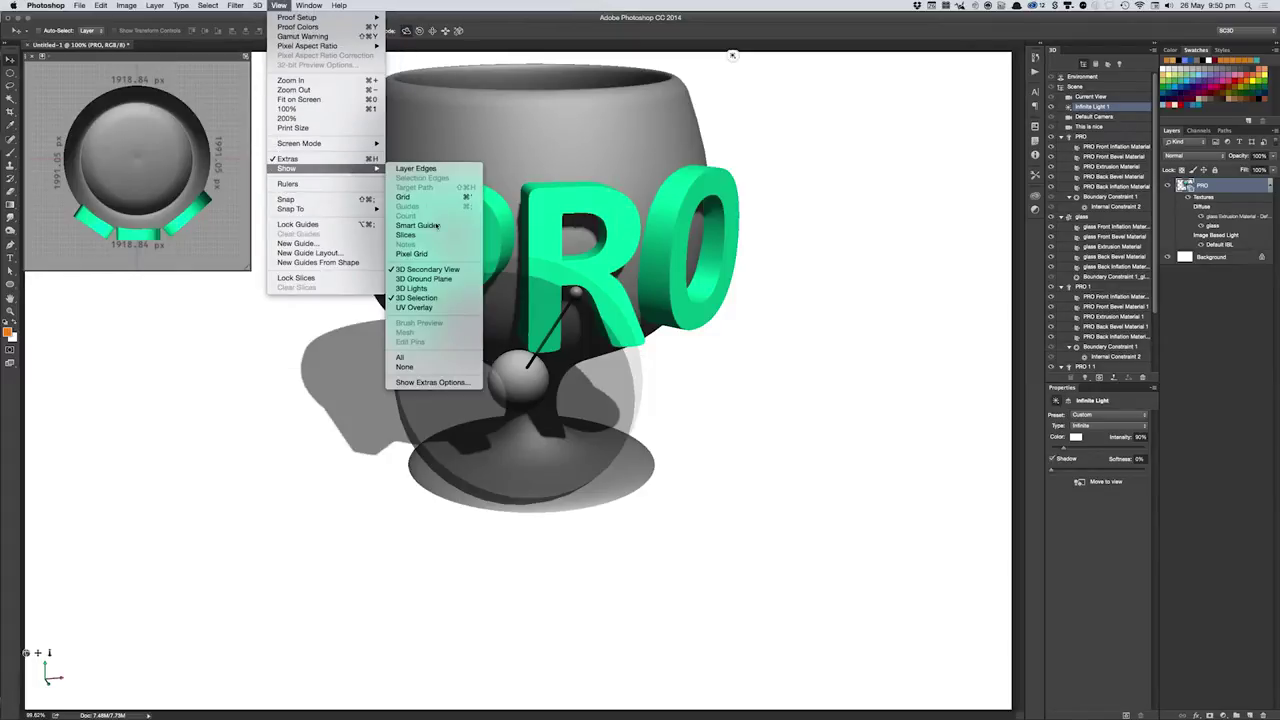
pyautogui.click(474, 277)
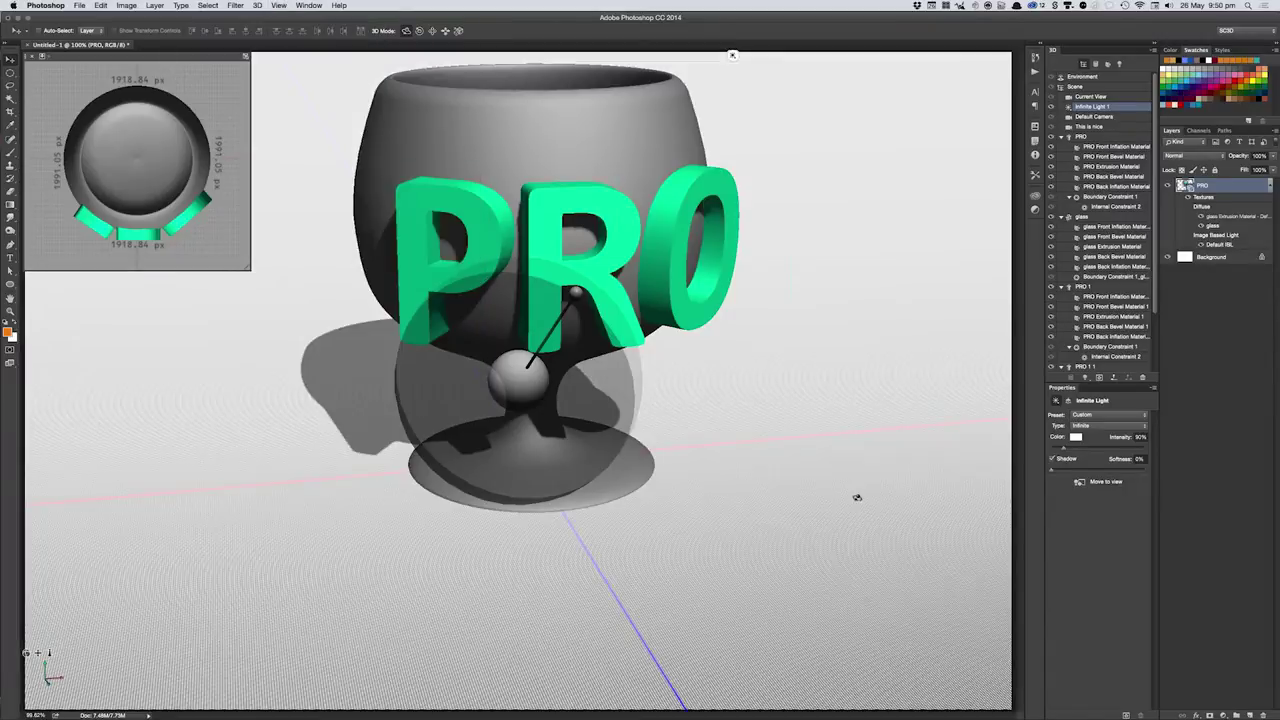
pyautogui.click(825, 549)
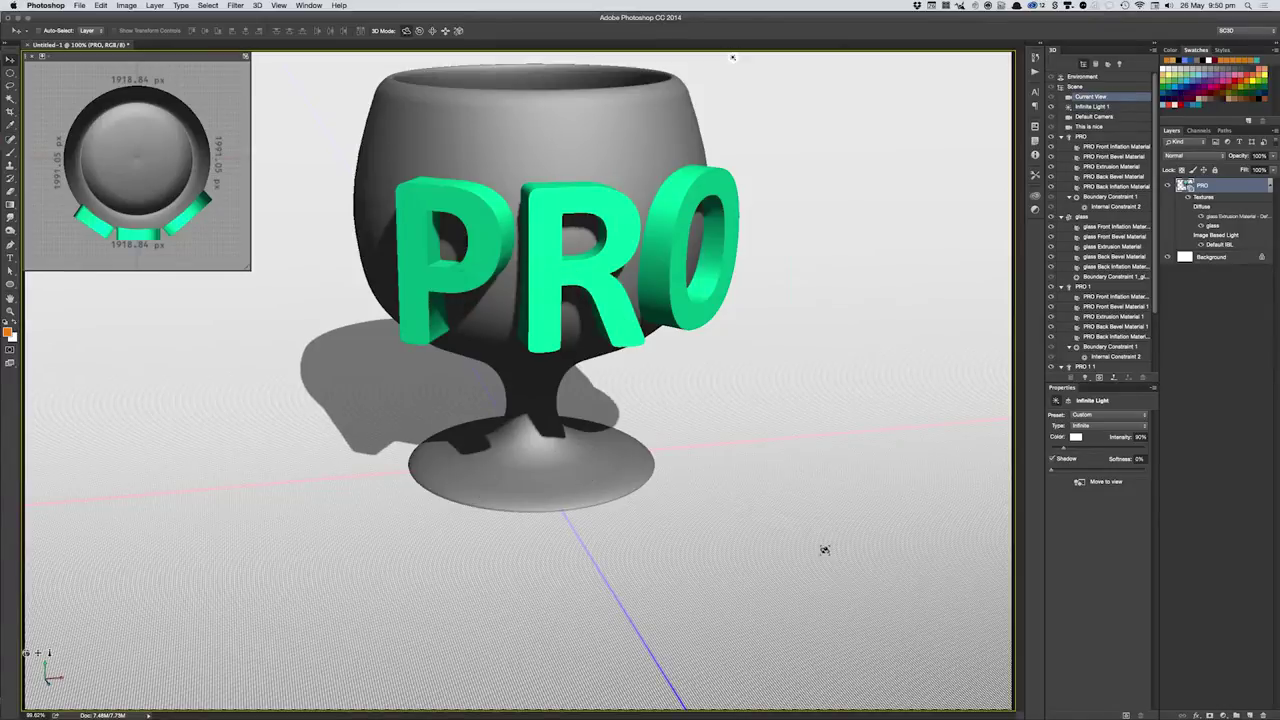
# - Orbit the camera higher to look down into the cup and pan the scene down
pyautogui.moveTo(825, 549)
pyautogui.mouseDown()
pyautogui.moveTo(833, 560)
pyautogui.moveTo(800, 565)
pyautogui.mouseUp()
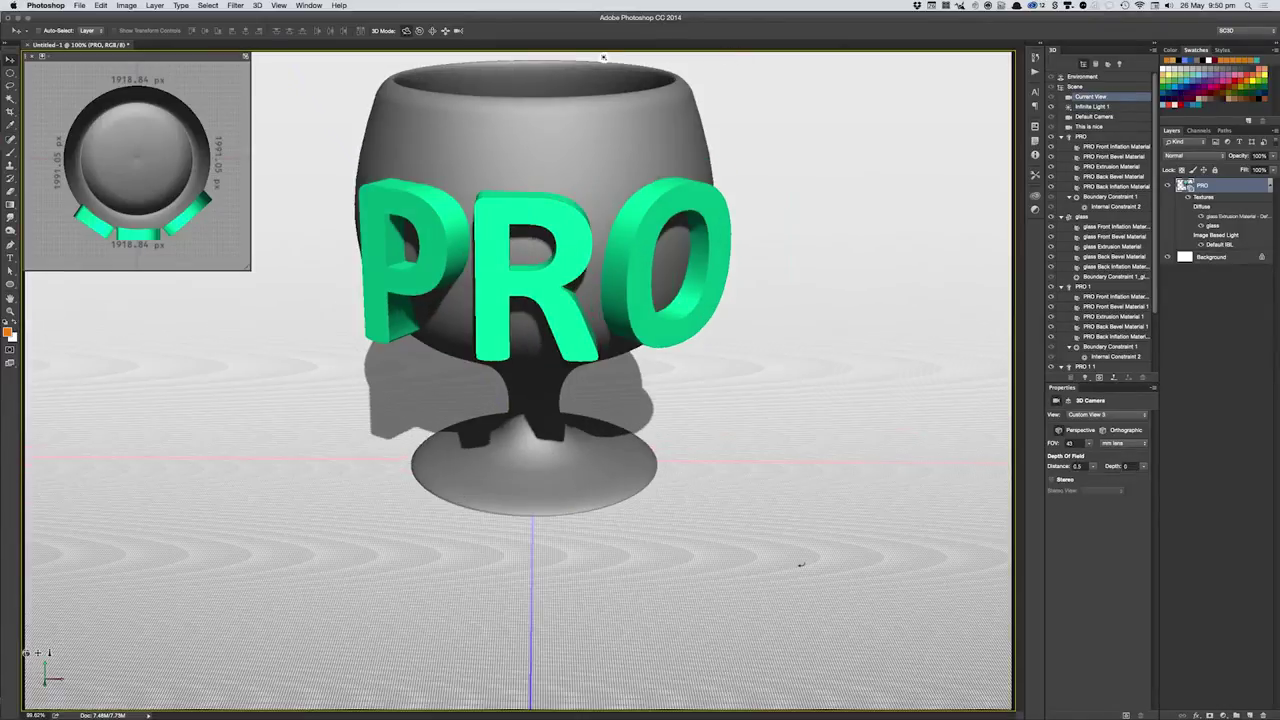
pyautogui.moveTo(603, 57)
pyautogui.mouseDown()
pyautogui.moveTo(637, 703)
pyautogui.moveTo(855, 536)
pyautogui.moveTo(810, 573)
pyautogui.mouseUp()
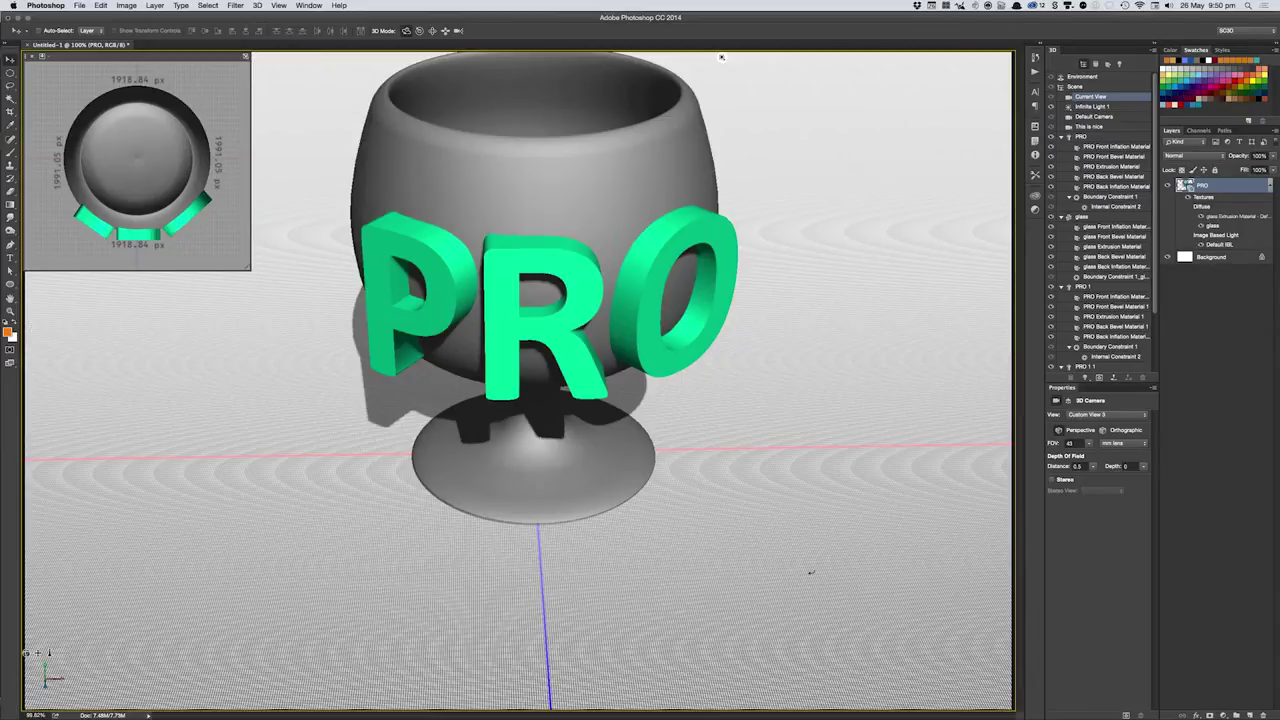
pyautogui.moveTo(721, 57)
pyautogui.mouseDown()
pyautogui.moveTo(595, 57)
pyautogui.moveTo(685, 57)
pyautogui.mouseUp()
pyautogui.moveTo(38, 652)
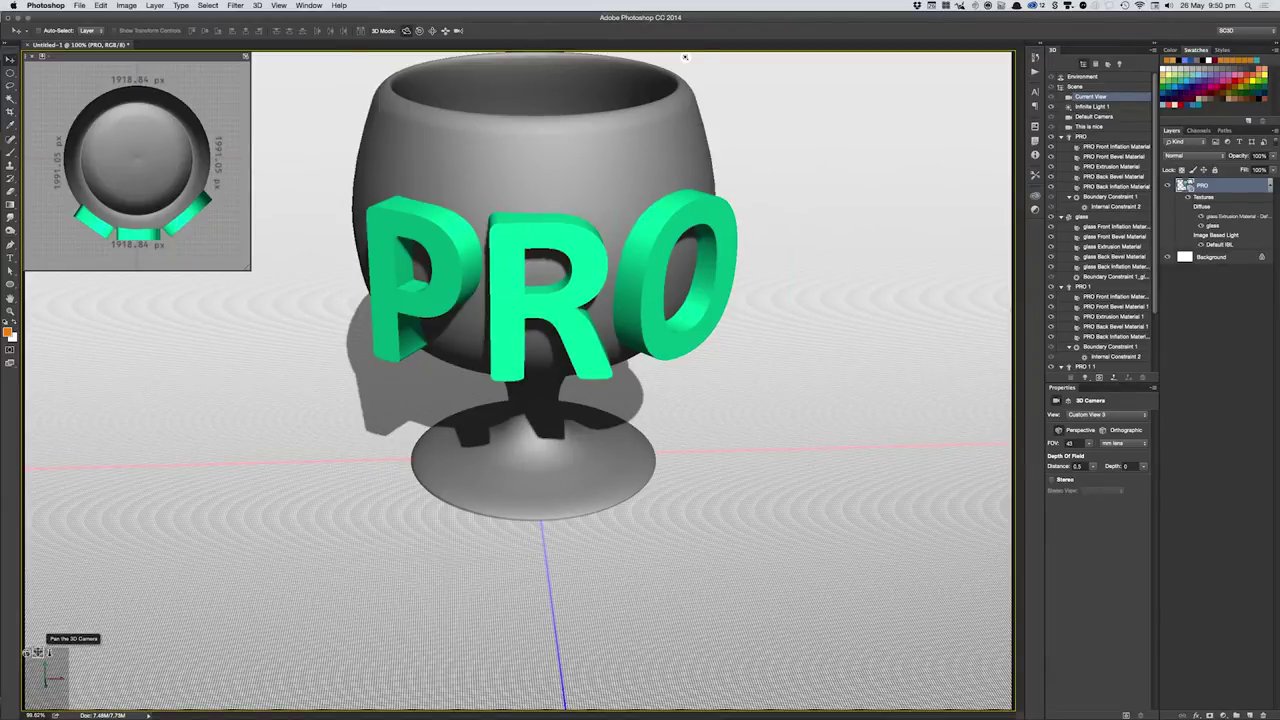
pyautogui.moveTo(37, 652); pyautogui.dragTo(29, 665)
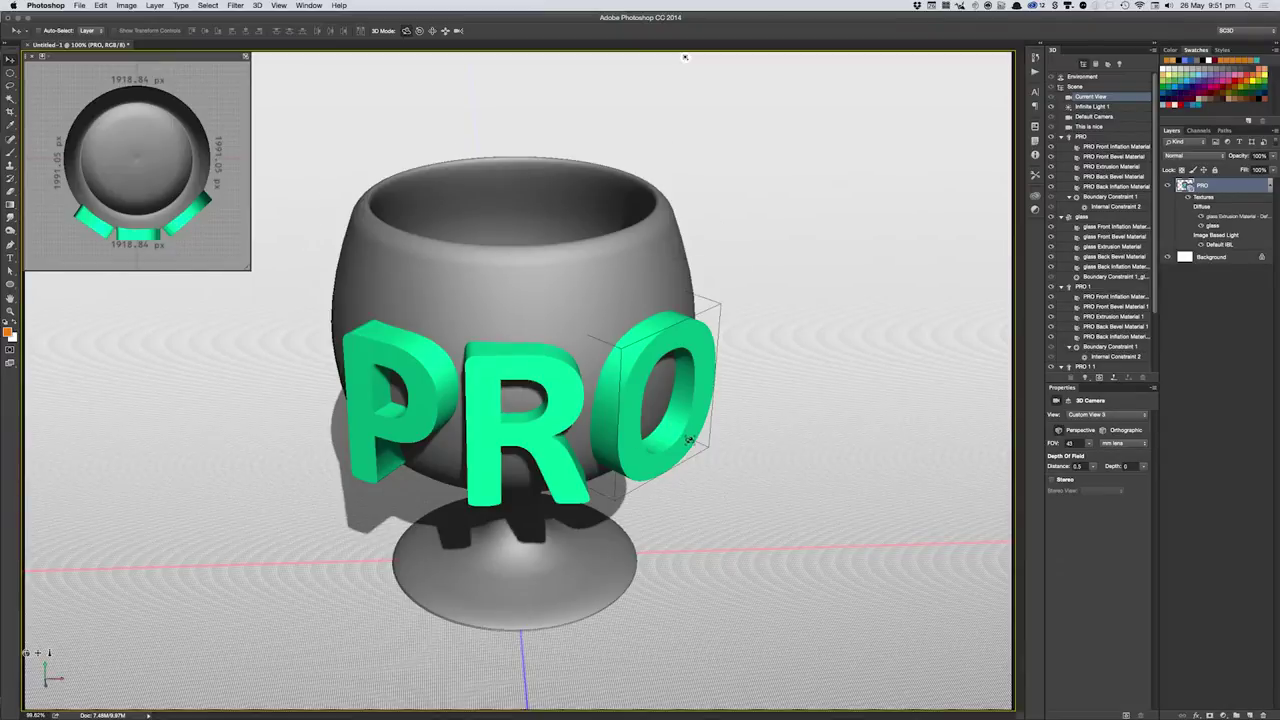
# - Nudge the O slightly along Z, then orbit the camera to a lower view
pyautogui.click(688, 440)
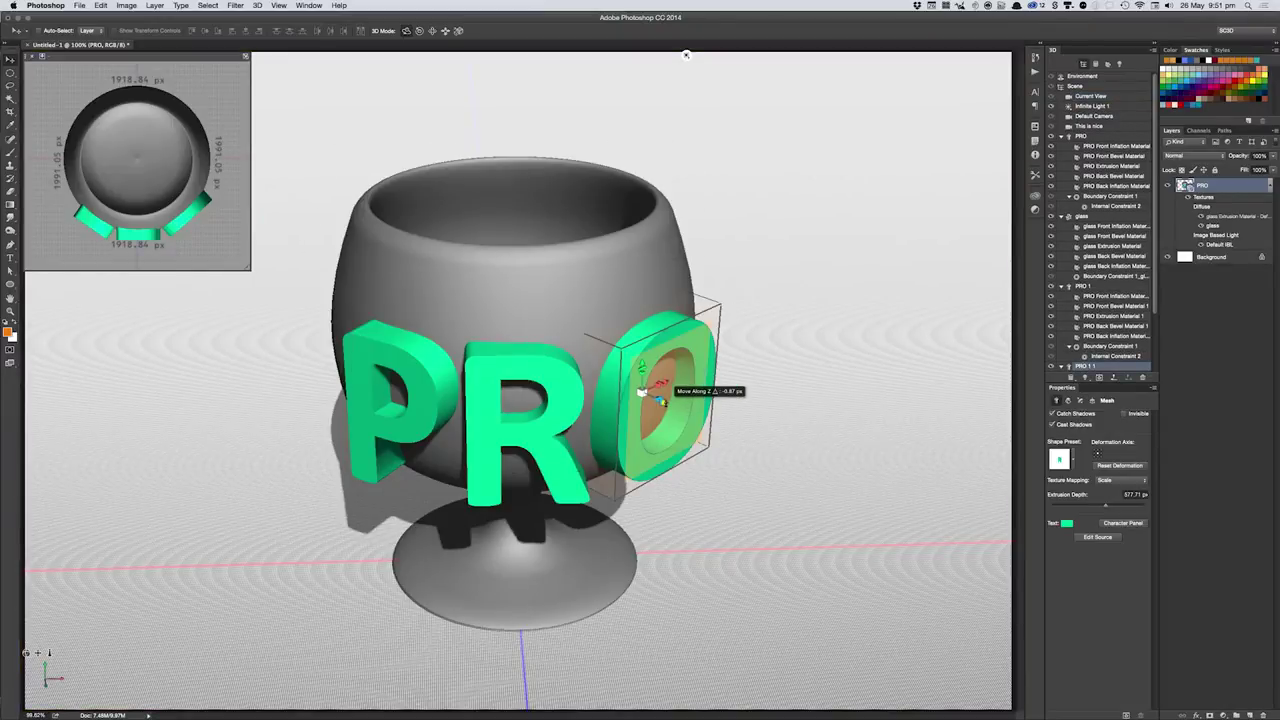
pyautogui.moveTo(661, 400); pyautogui.dragTo(657, 386)
pyautogui.click(953, 372)
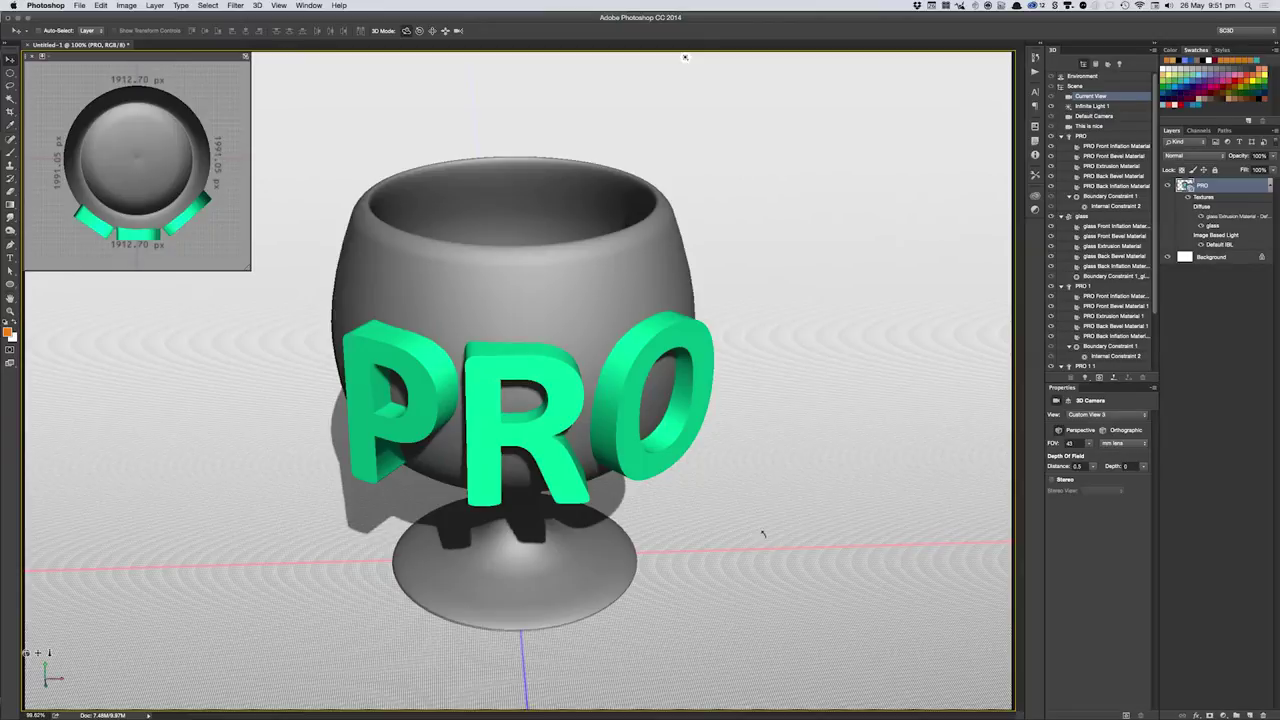
pyautogui.moveTo(763, 532); pyautogui.dragTo(771, 522)
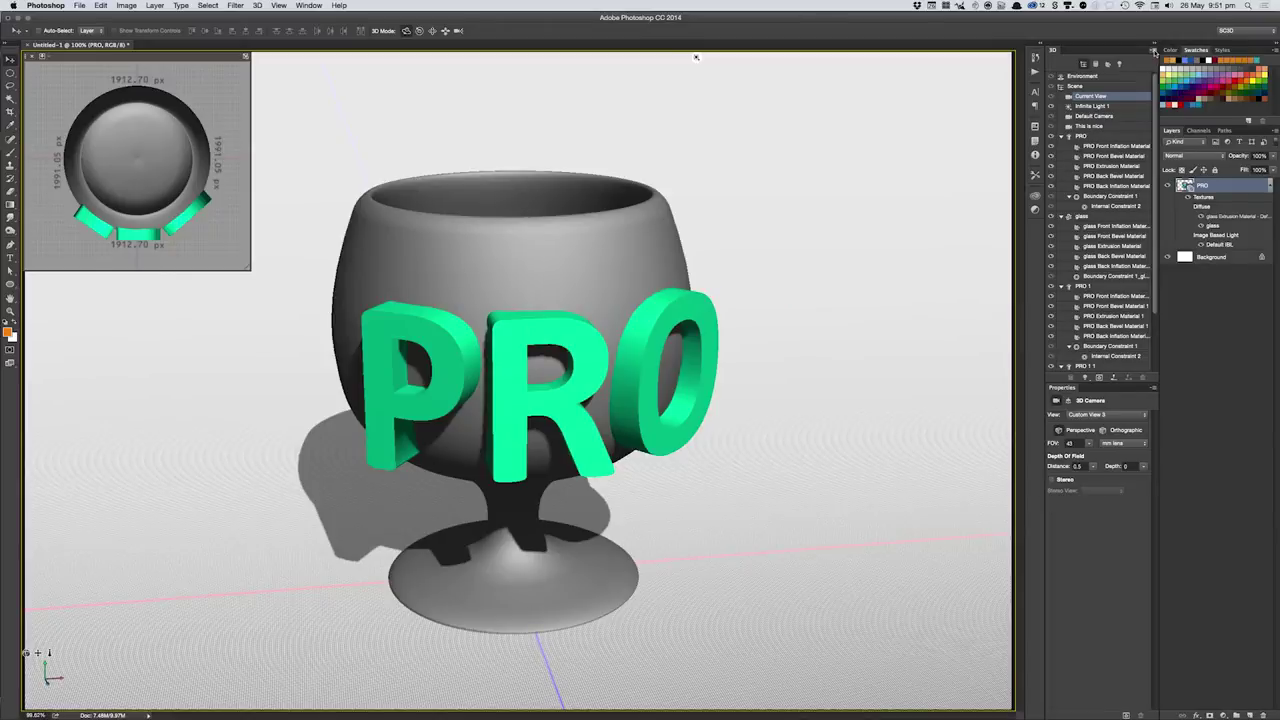
# - Select the whole 3D Scene and reopen the 3D panel menu to reach Add Mesh Preset
pyautogui.click(1154, 50)
pyautogui.click(1120, 85)
pyautogui.click(1088, 87)
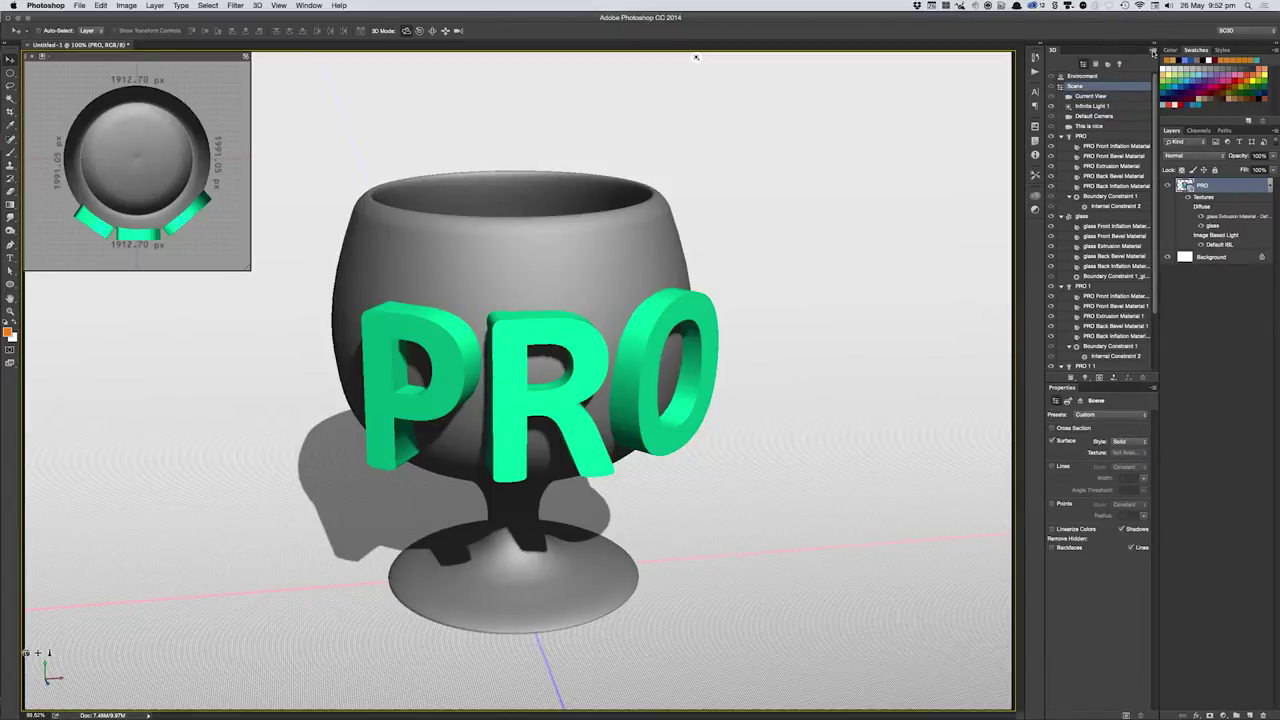
pyautogui.click(1152, 52)
pyautogui.moveTo(1184, 140)
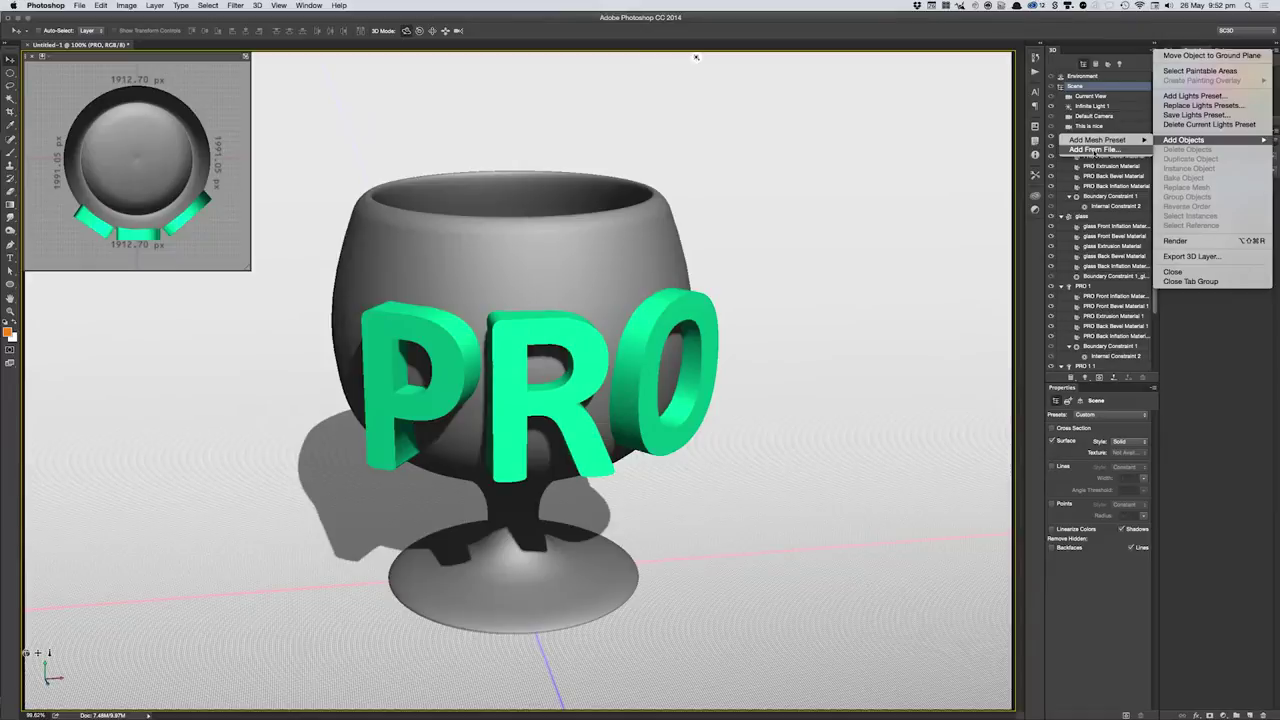
pyautogui.moveTo(1098, 140)
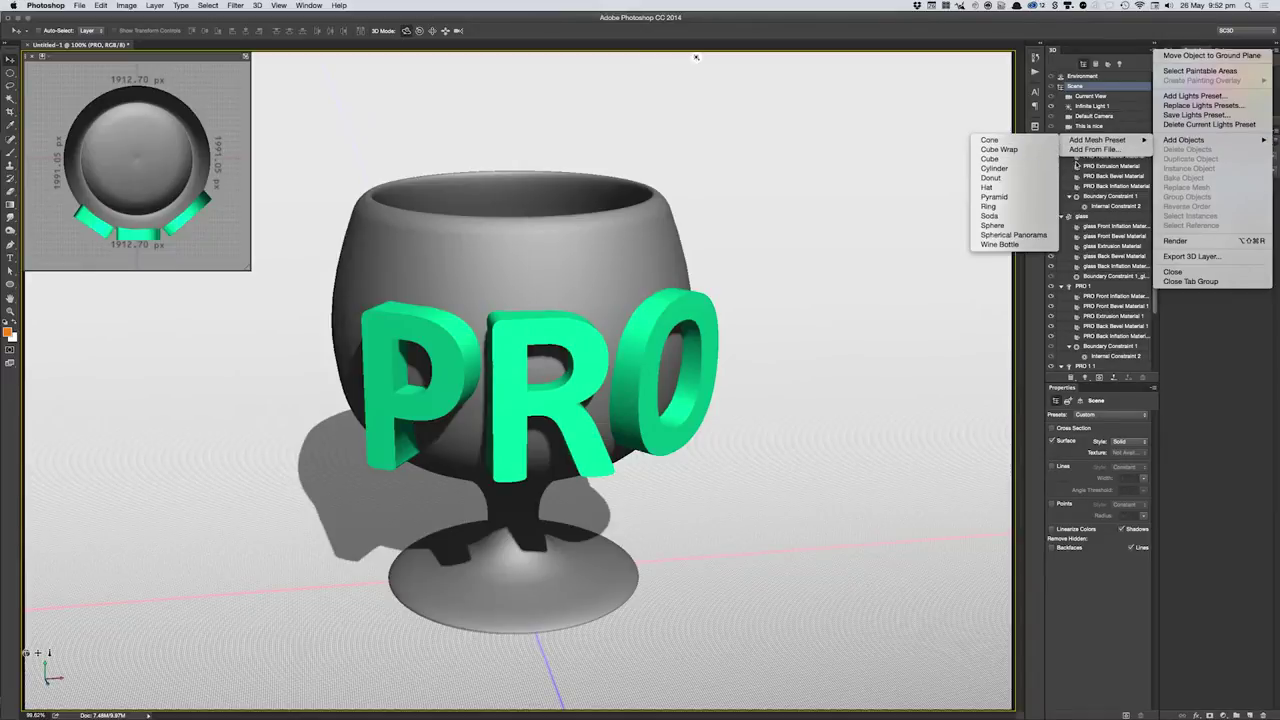
pyautogui.click(1018, 160)
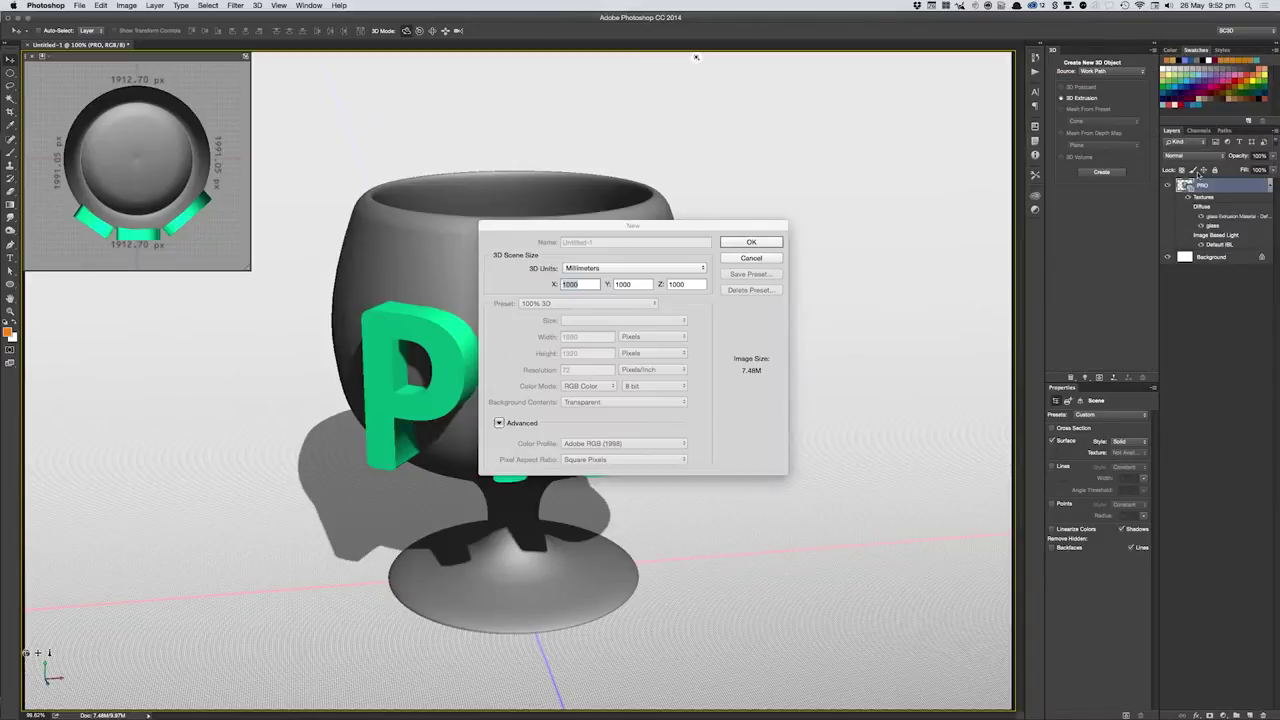
pyautogui.click(758, 245)
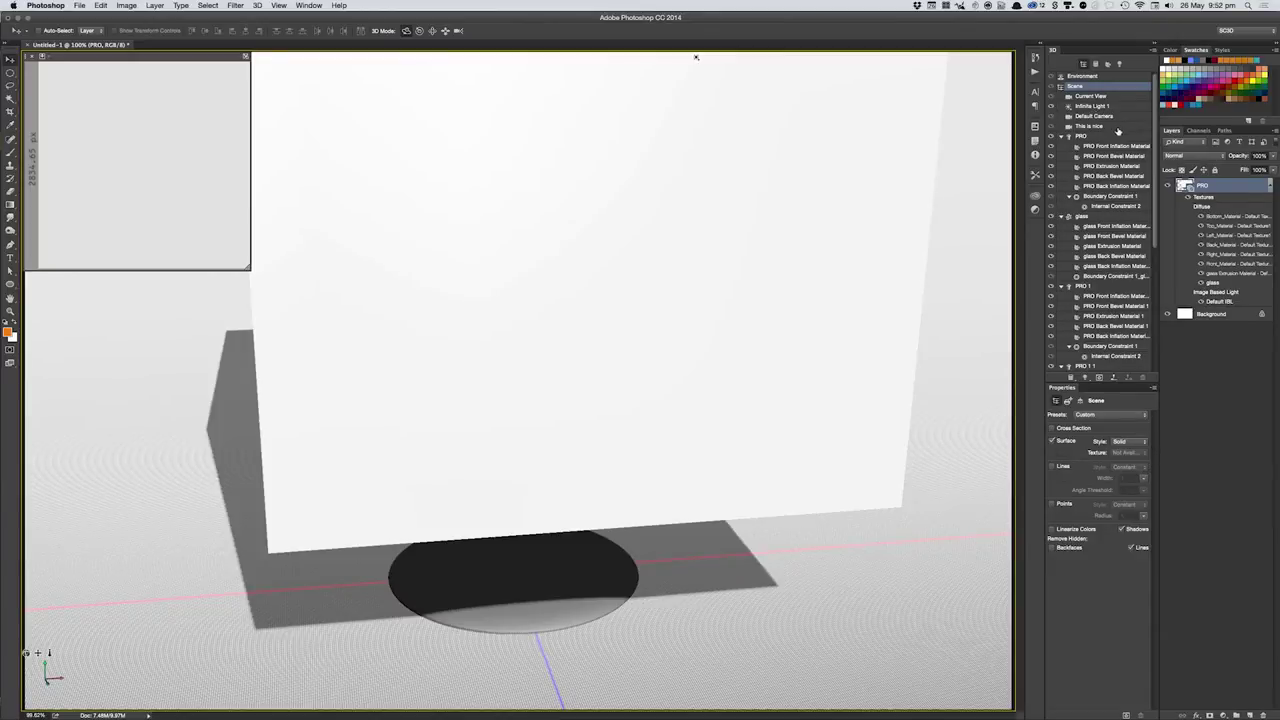
pyautogui.moveTo(1155, 215); pyautogui.dragTo(1157, 330)
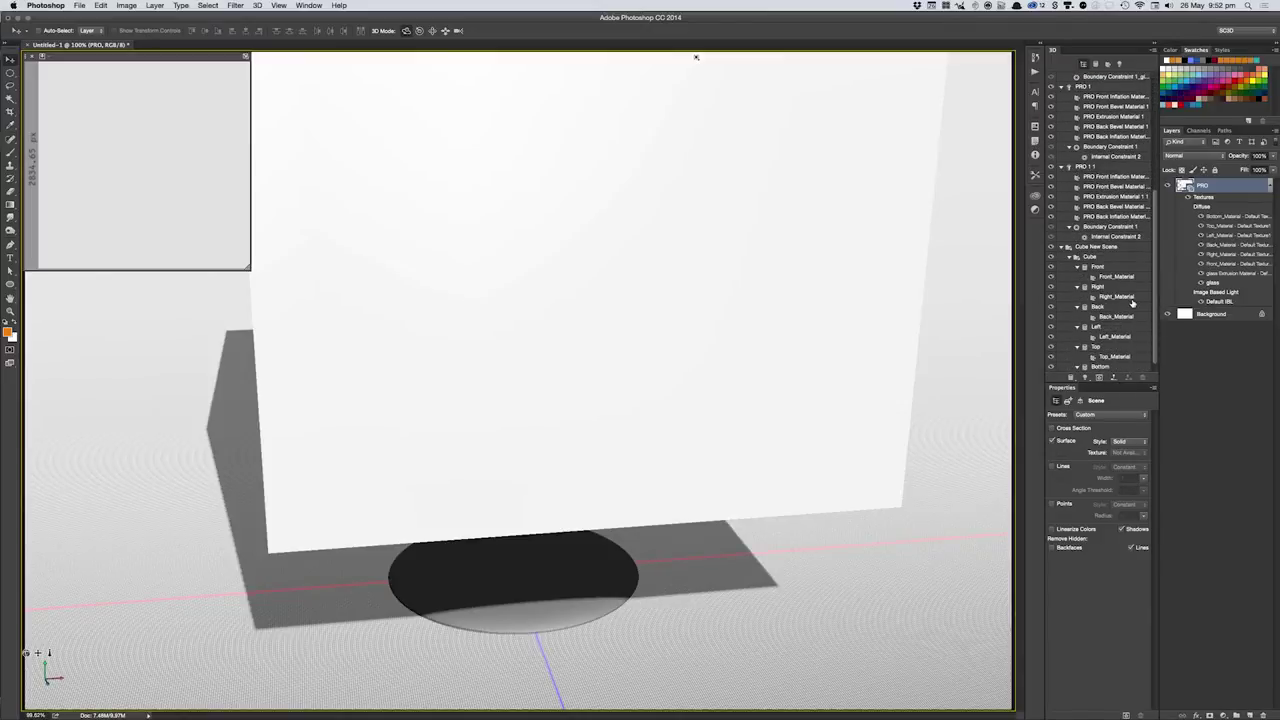
pyautogui.click(1066, 247)
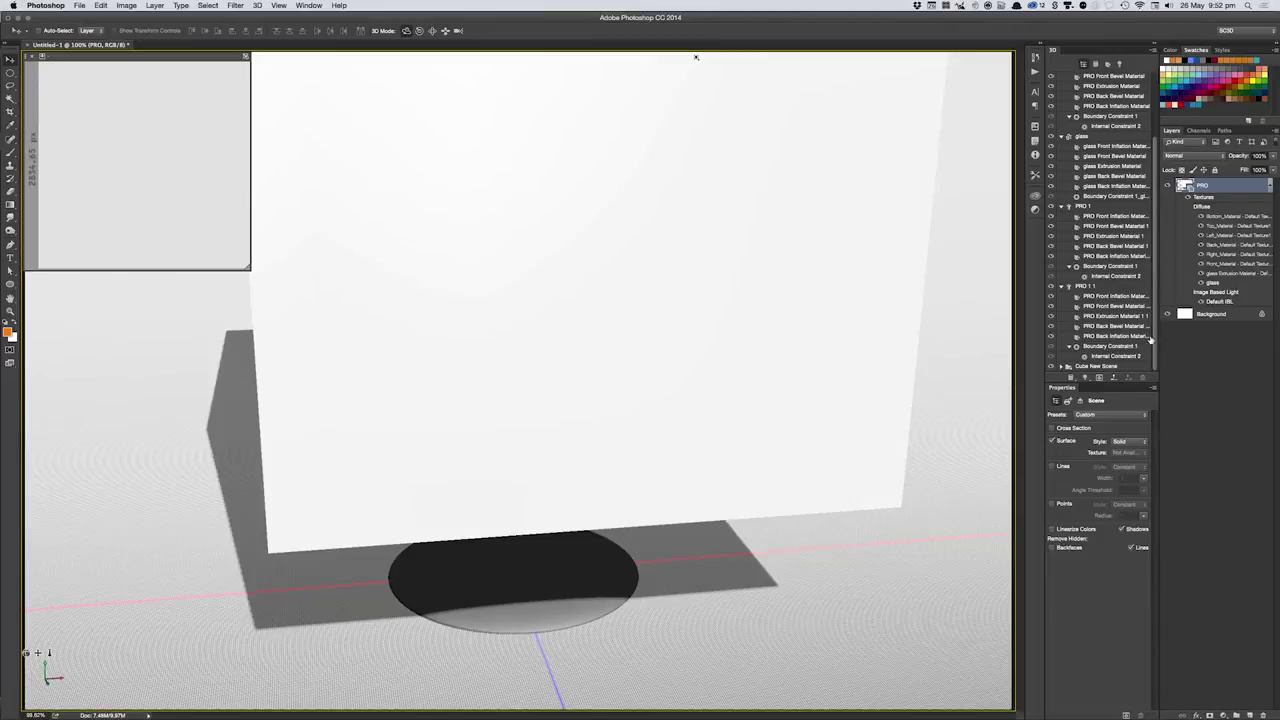
pyautogui.click(1074, 367)
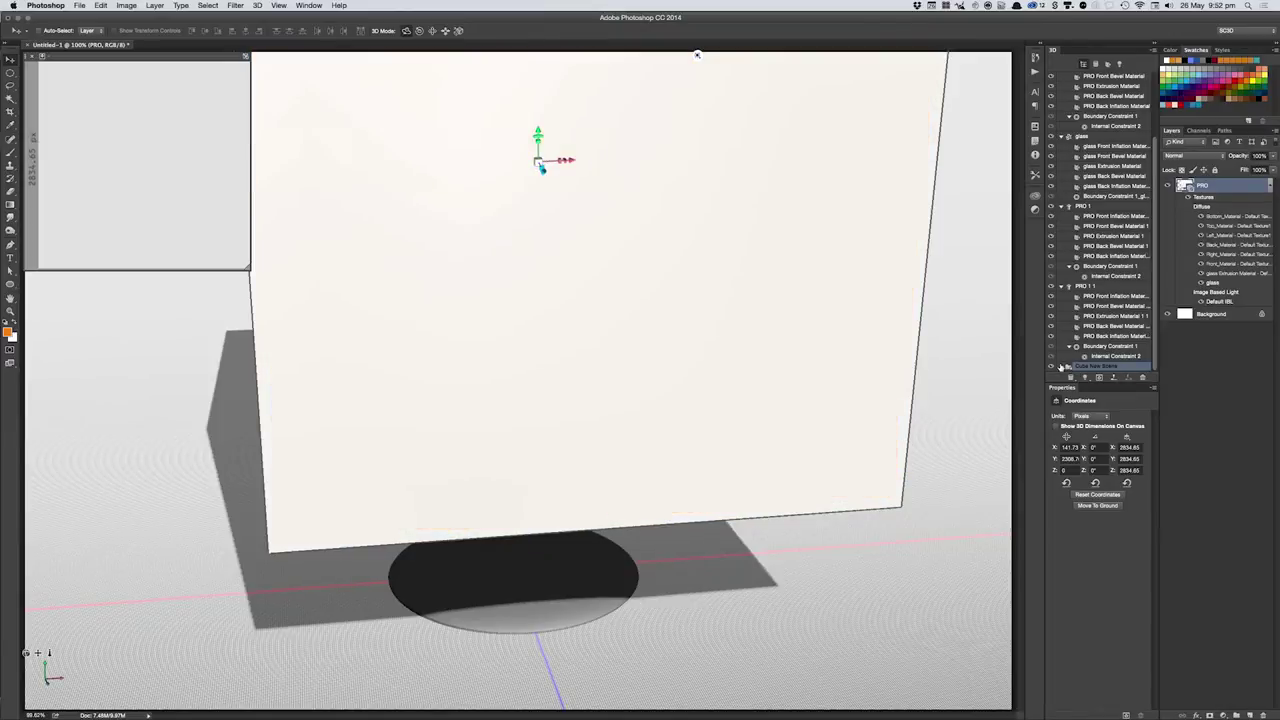
pyautogui.click(980, 384)
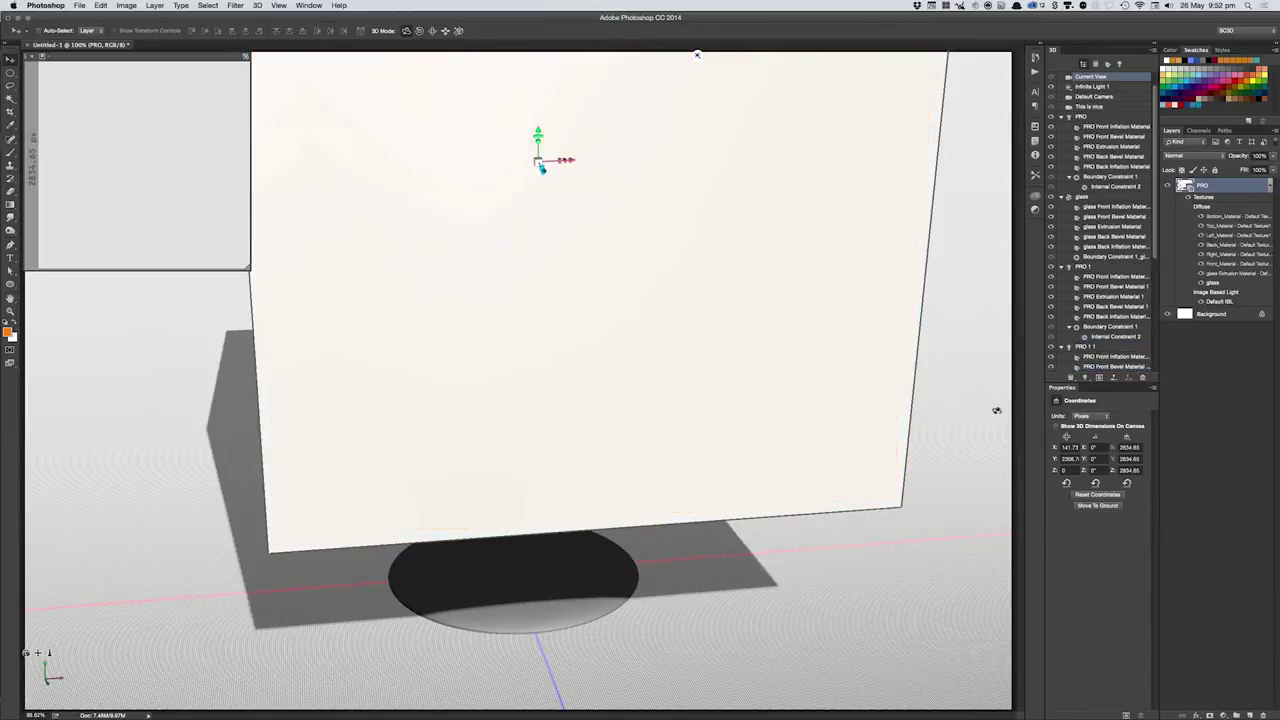
pyautogui.moveTo(853, 357); pyautogui.dragTo(652, 266)
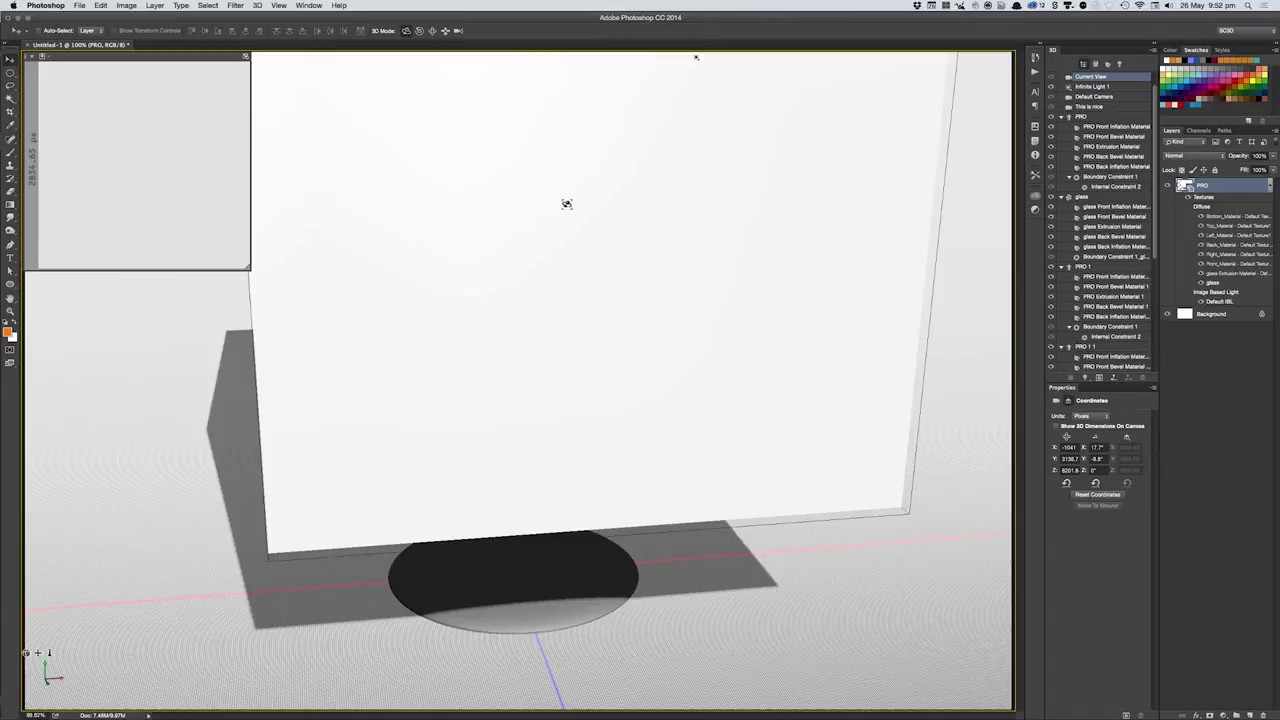
pyautogui.click(568, 199)
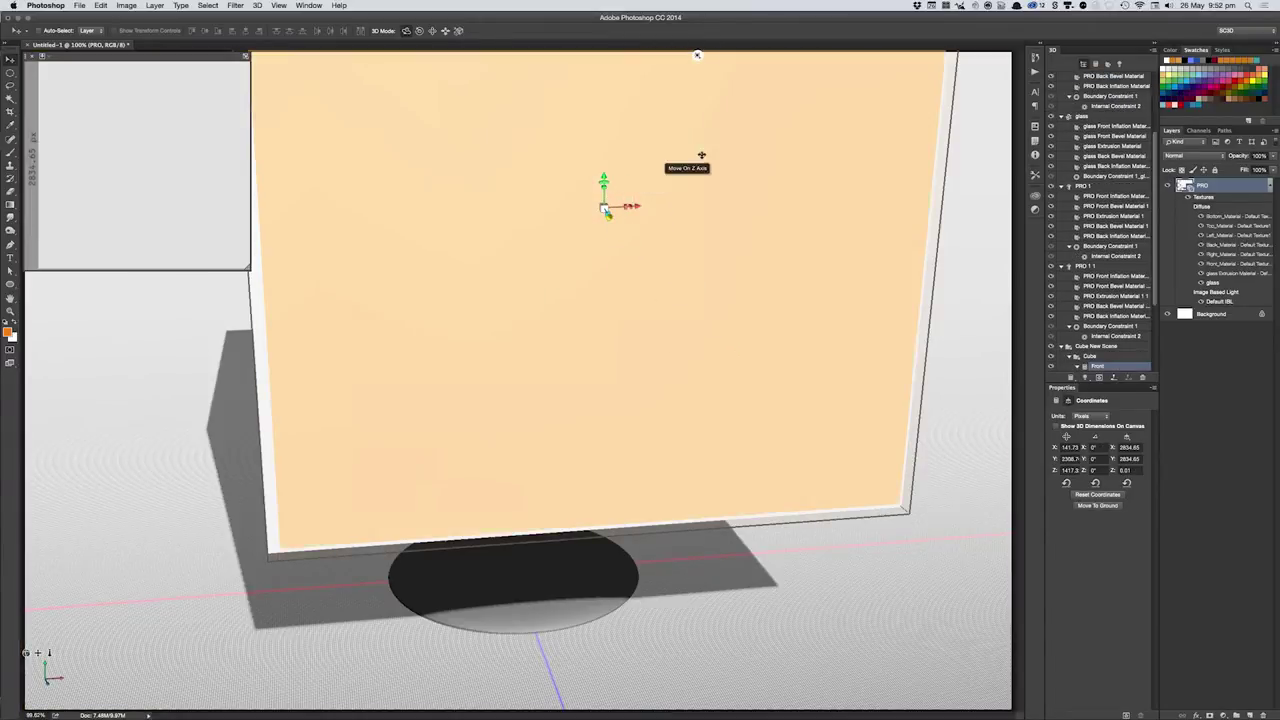
pyautogui.moveTo(690, 192)
pyautogui.mouseDown()
pyautogui.moveTo(814, 329)
pyautogui.moveTo(692, 332)
pyautogui.moveTo(639, 262)
pyautogui.moveTo(582, 219)
pyautogui.moveTo(329, 144)
pyautogui.mouseUp()
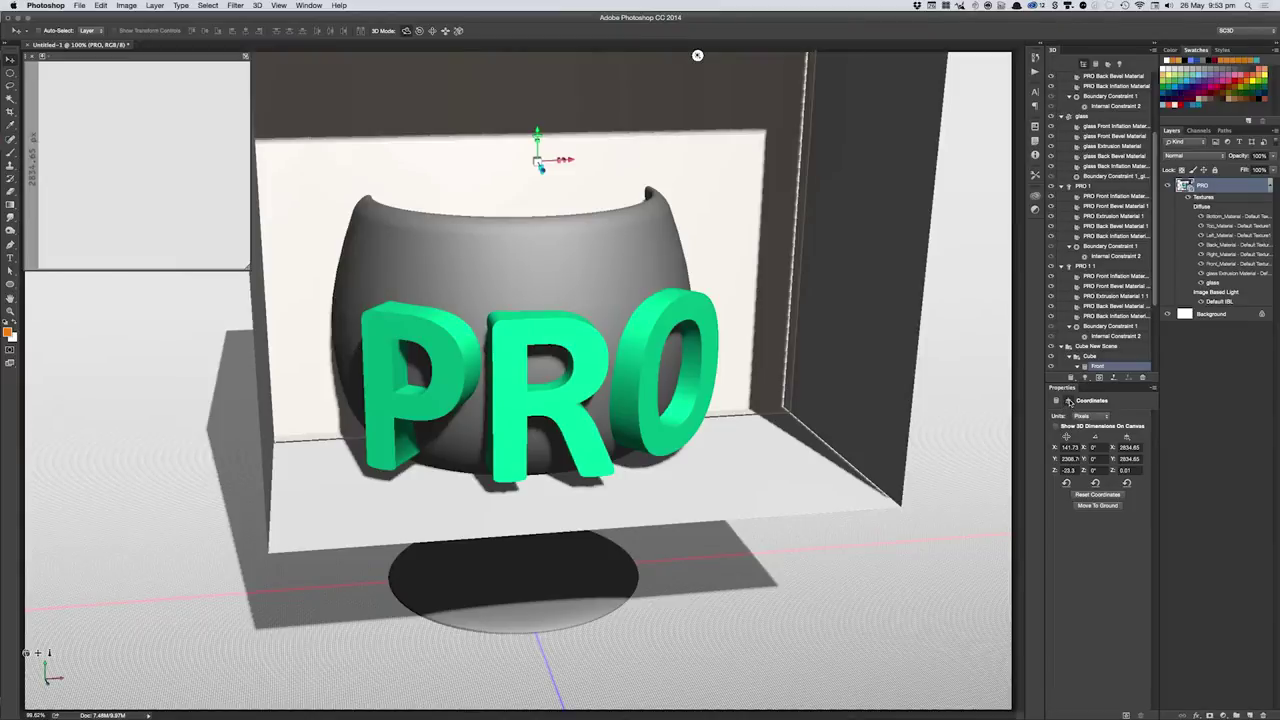
pyautogui.hotkey('ctrl', 'z')
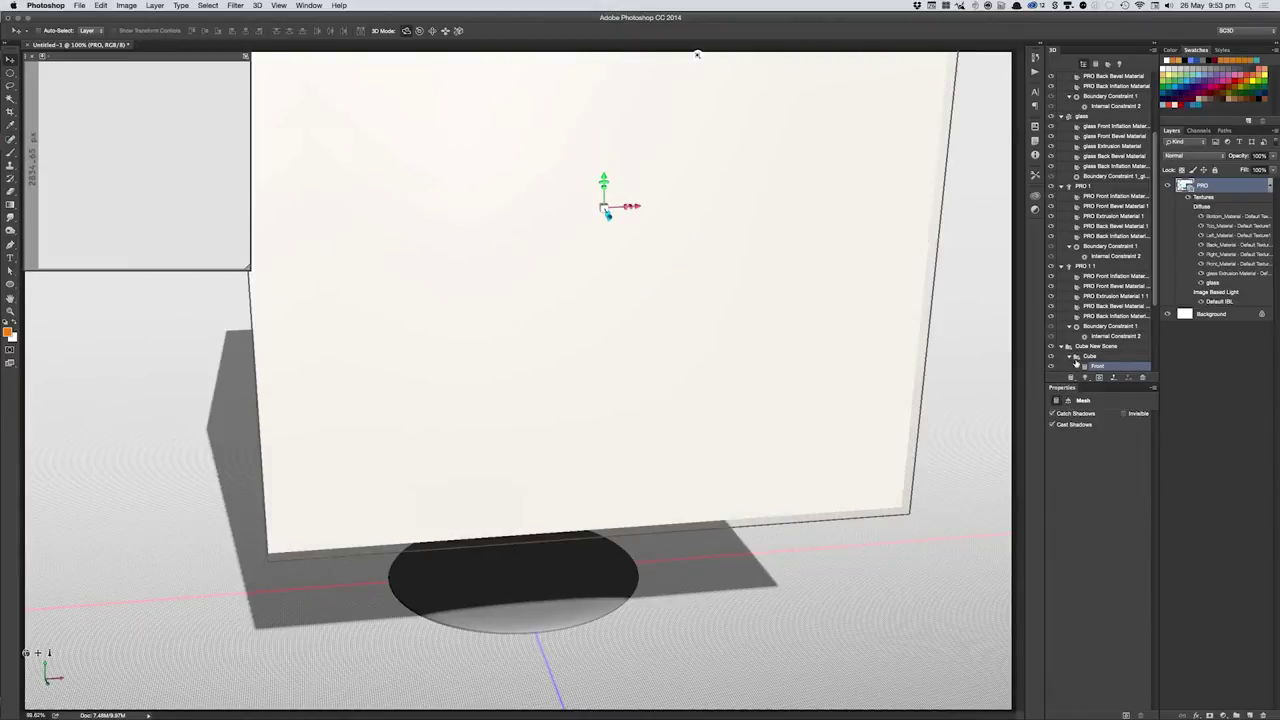
pyautogui.click(1078, 356)
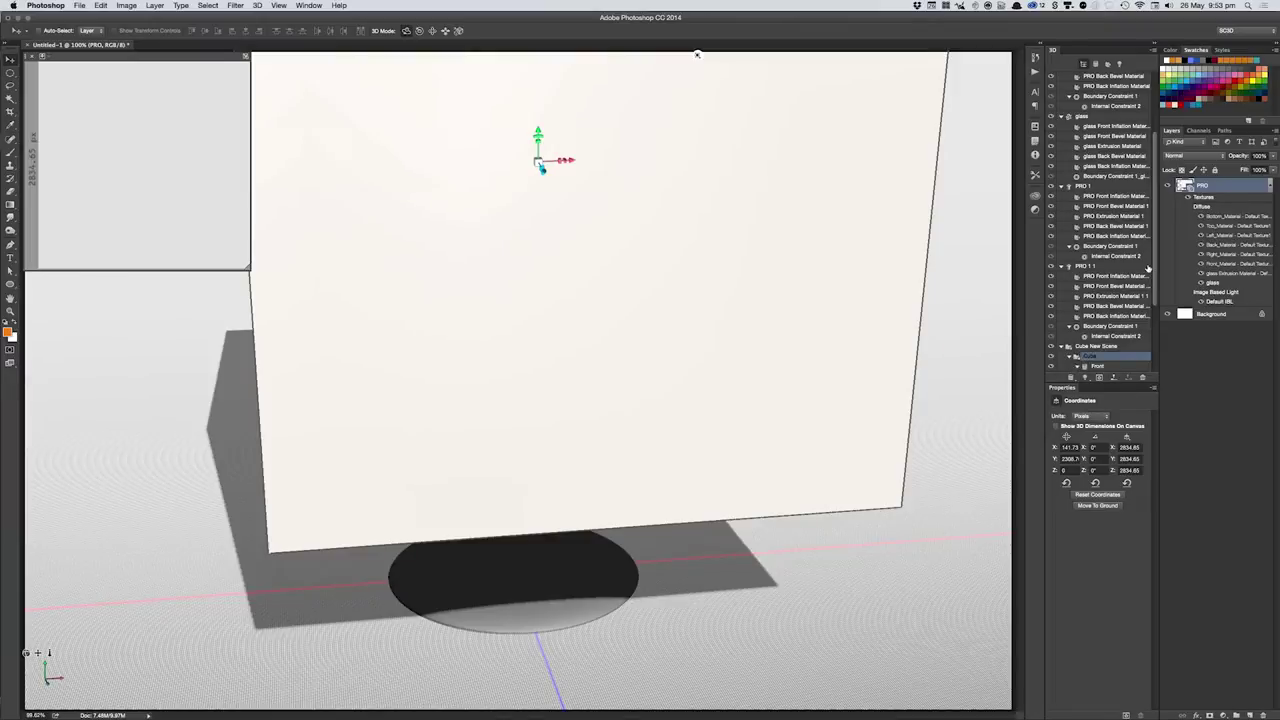
pyautogui.scroll(-5, 1110, 260)
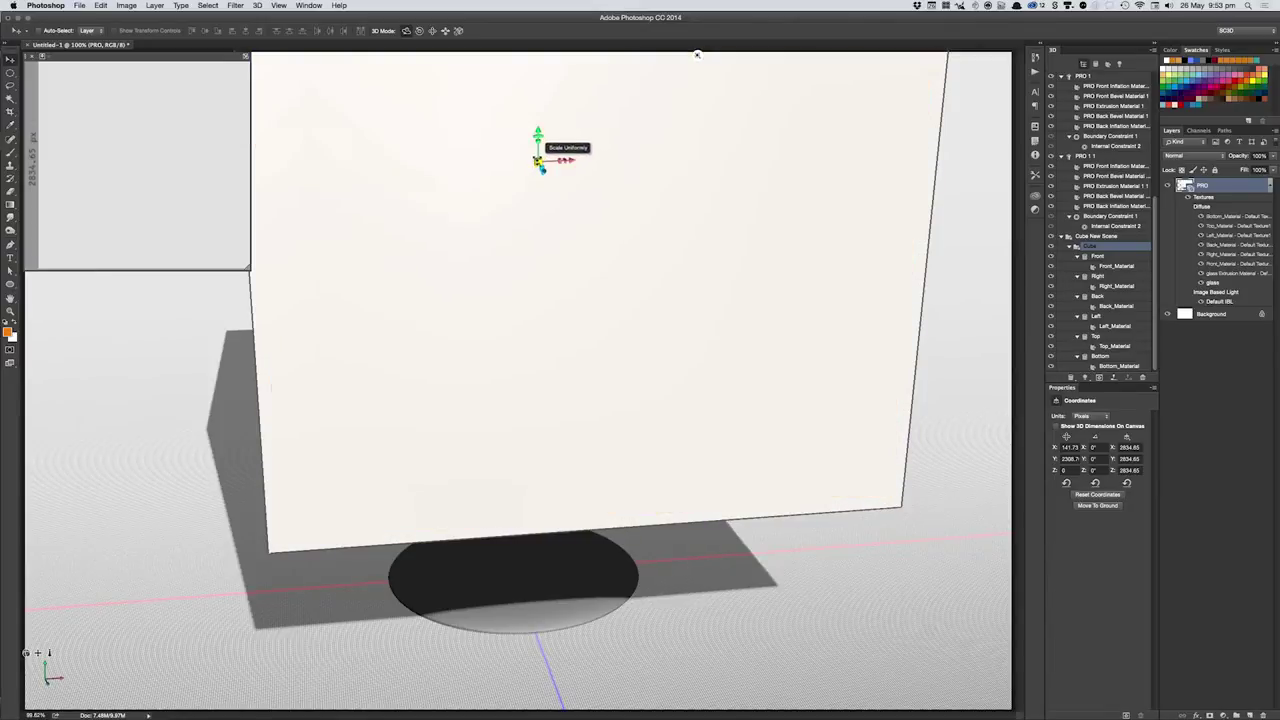
pyautogui.moveTo(539, 161); pyautogui.dragTo(521, 181)
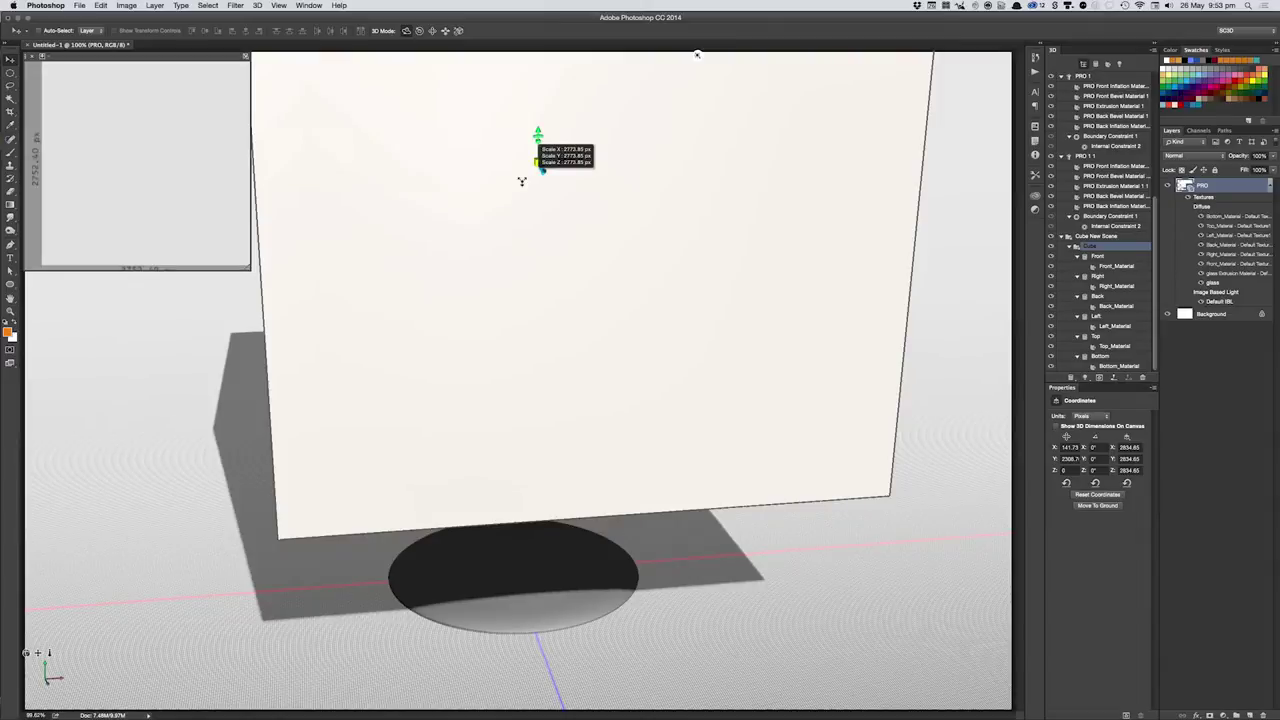
# - Shrink the cube, reset its coordinates to the origin and raise it along Y
pyautogui.moveTo(521, 181); pyautogui.dragTo(397, 277)
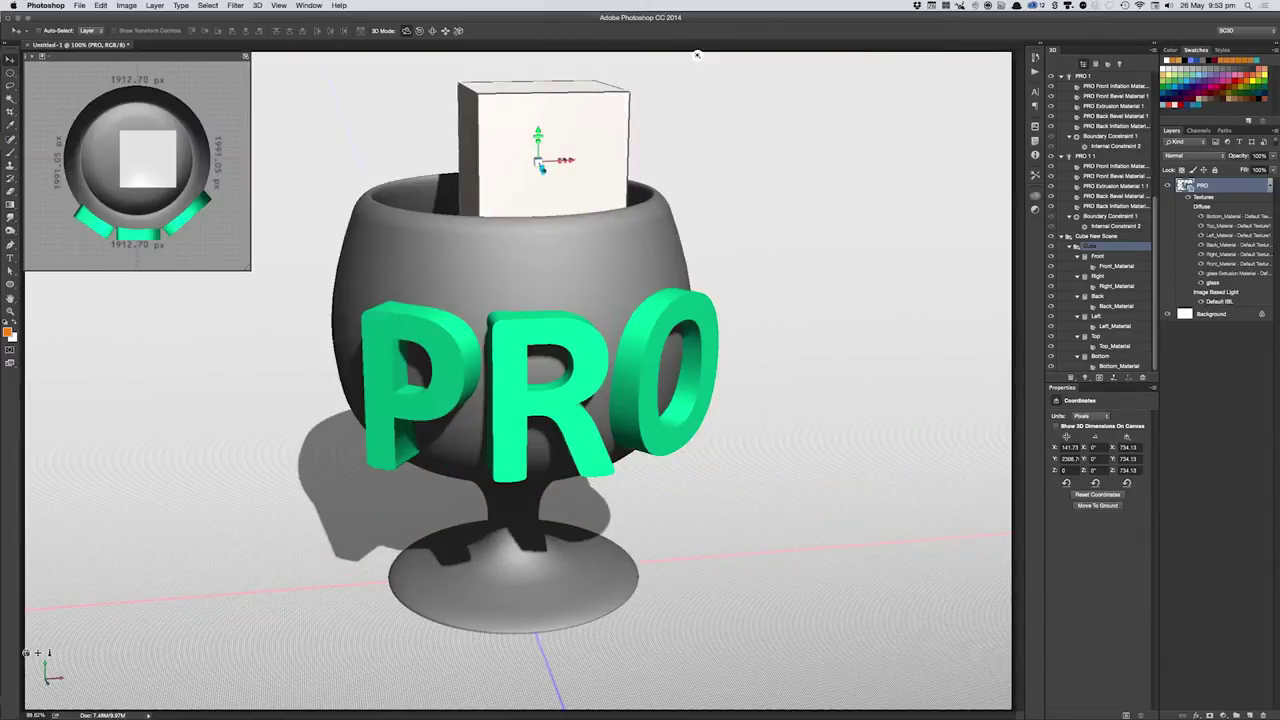
pyautogui.click(1098, 494)
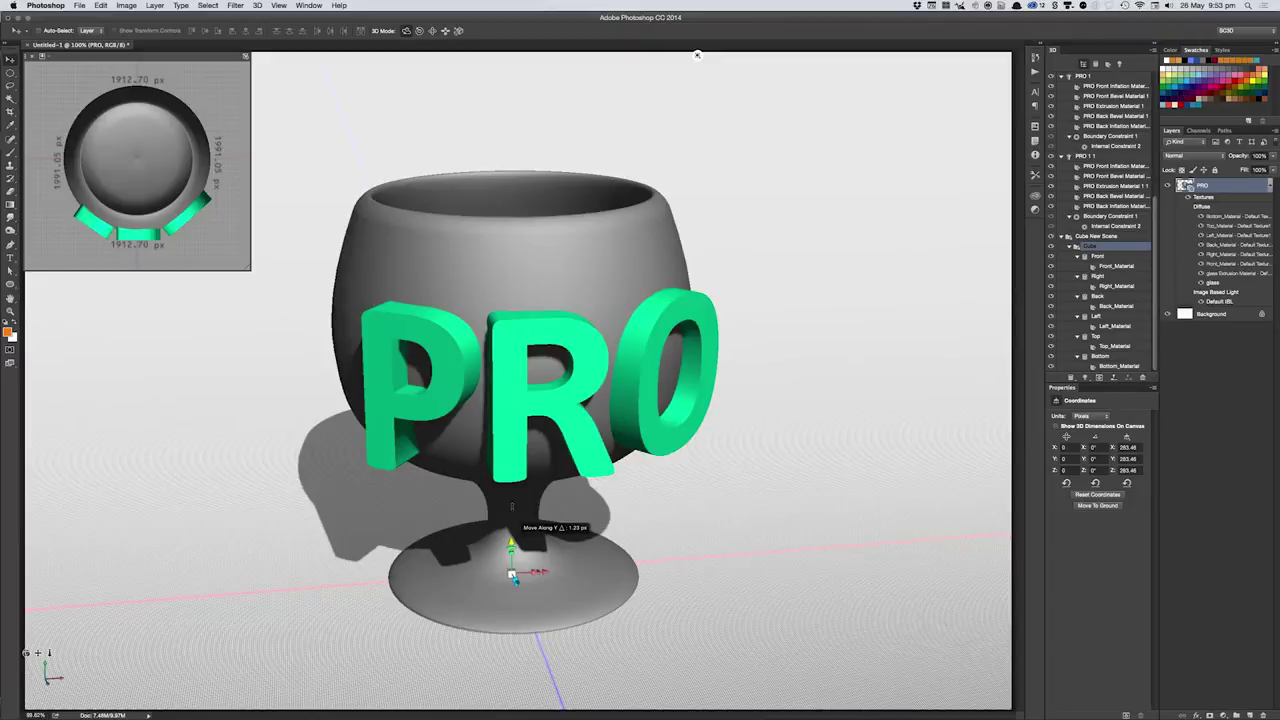
pyautogui.moveTo(512, 507); pyautogui.dragTo(503, 274)
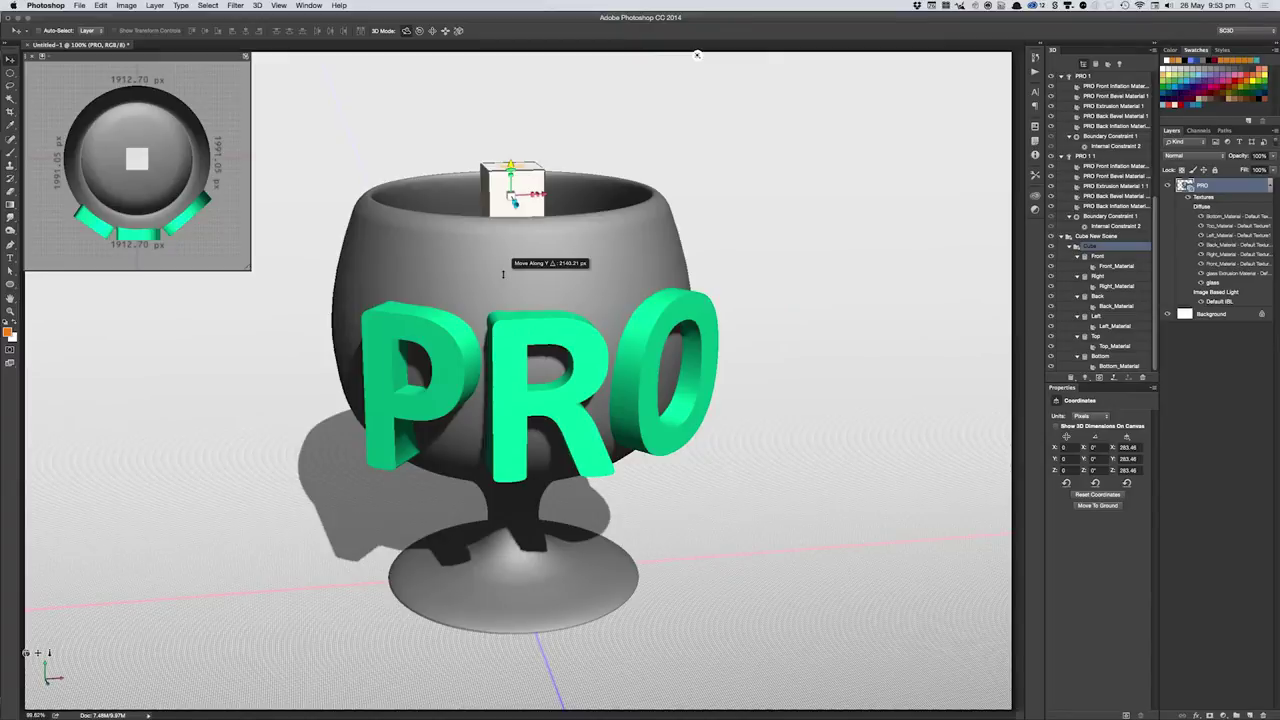
pyautogui.moveTo(503, 274); pyautogui.dragTo(503, 280)
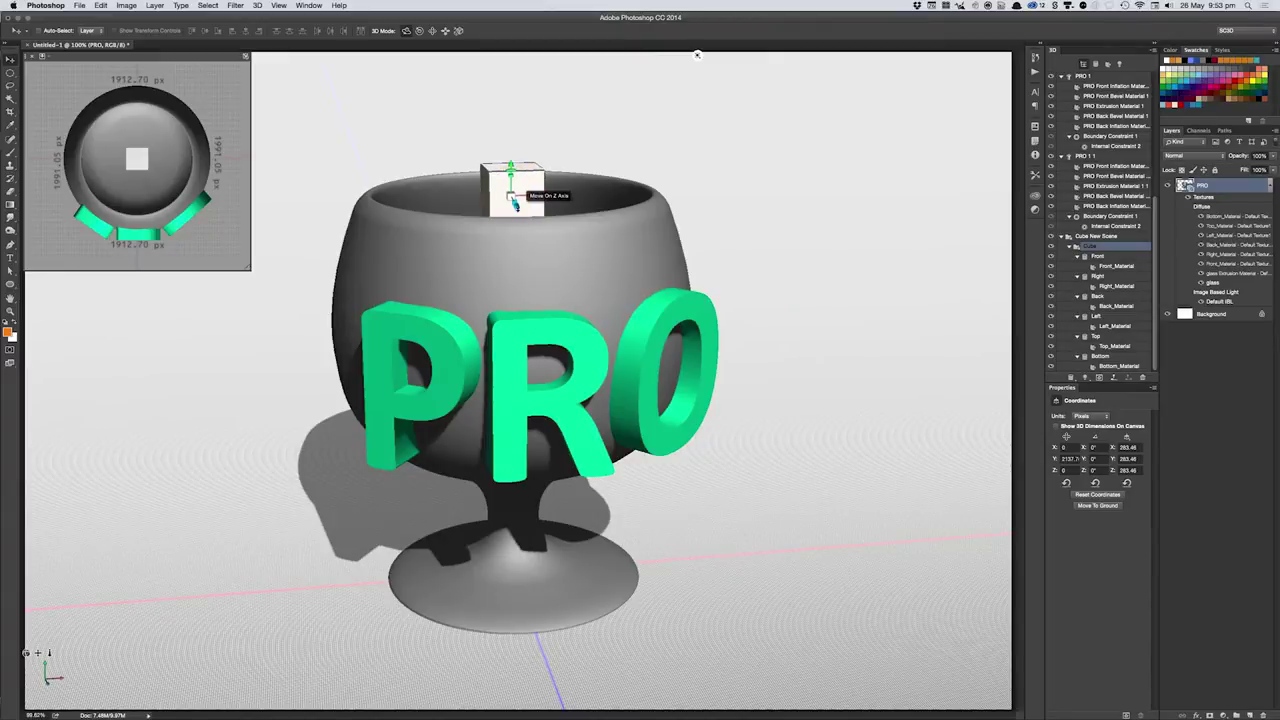
# - Rescale the cube to about 723.55 px and slide it right of the glass
pyautogui.moveTo(512, 194); pyautogui.dragTo(612, 114)
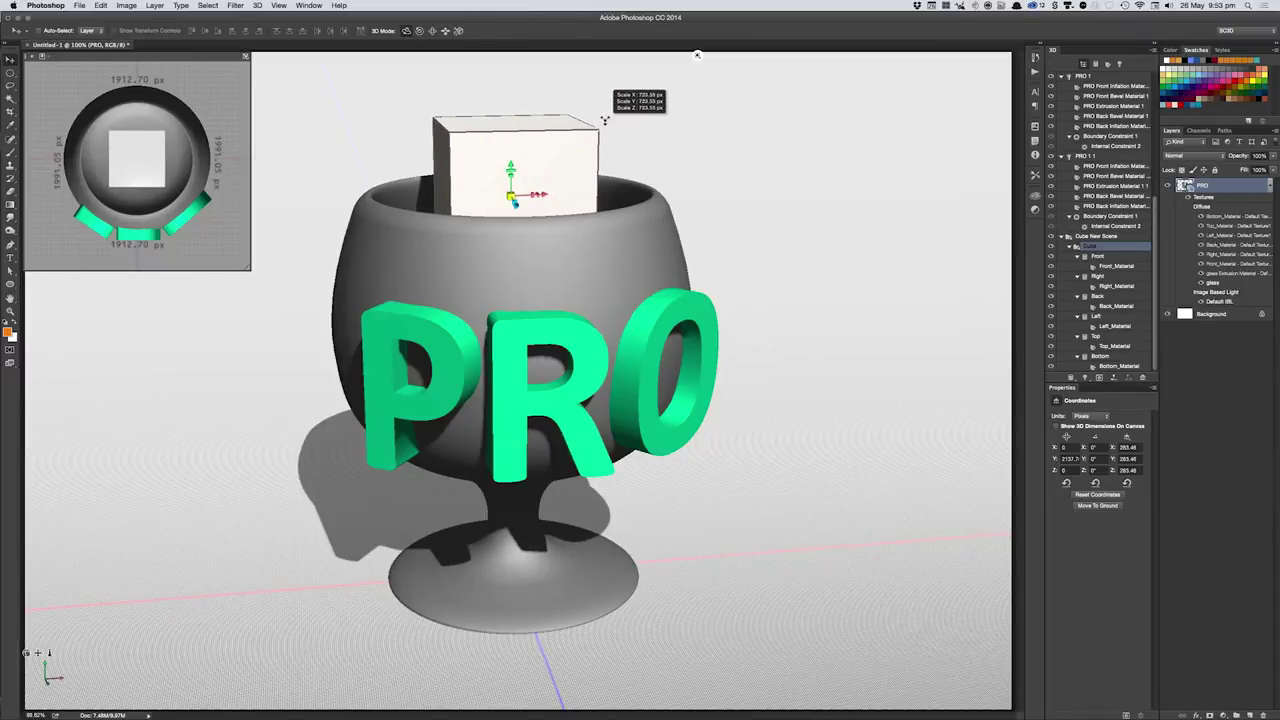
pyautogui.moveTo(548, 193); pyautogui.dragTo(548, 193)
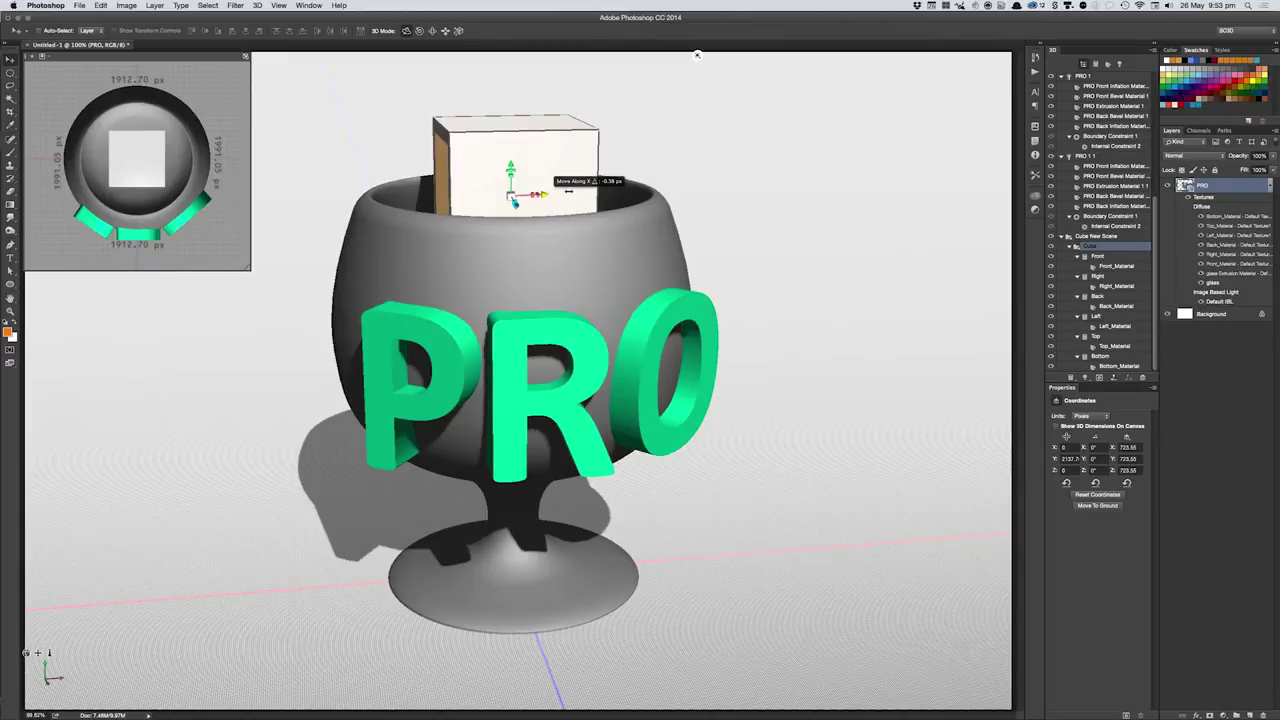
pyautogui.moveTo(568, 191); pyautogui.dragTo(602, 193)
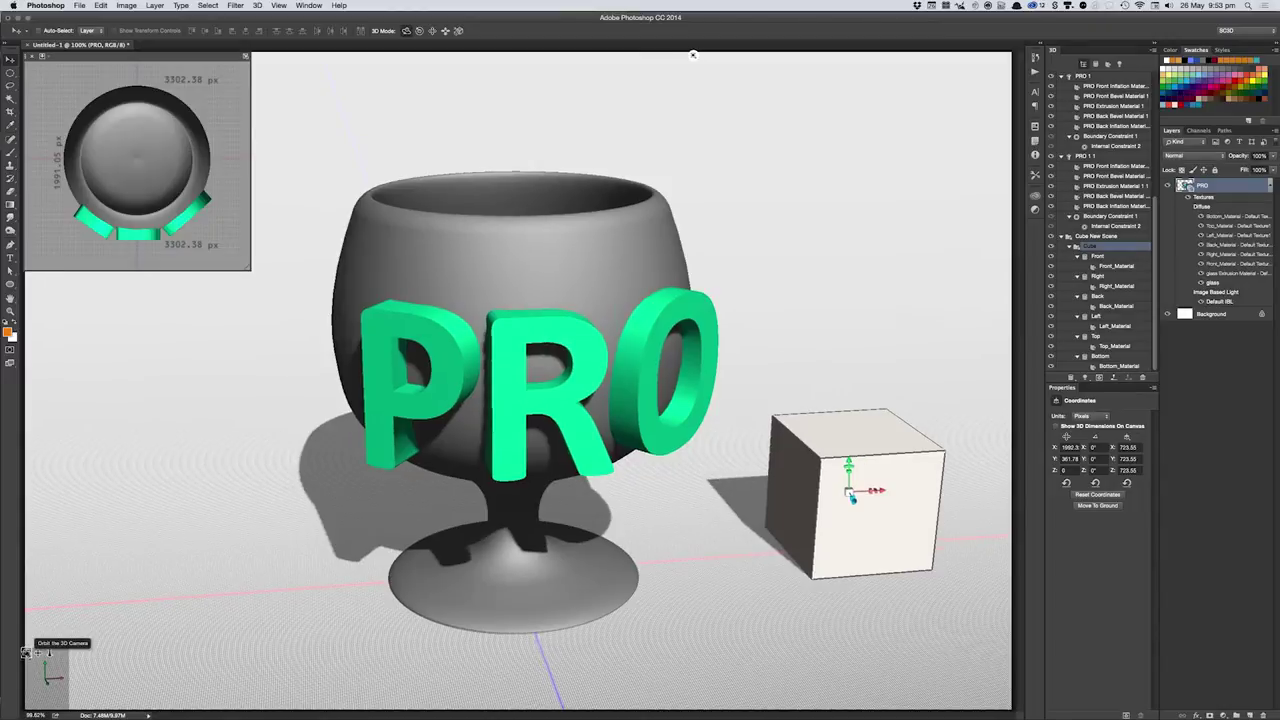
pyautogui.moveTo(693, 54); pyautogui.dragTo(810, 54)
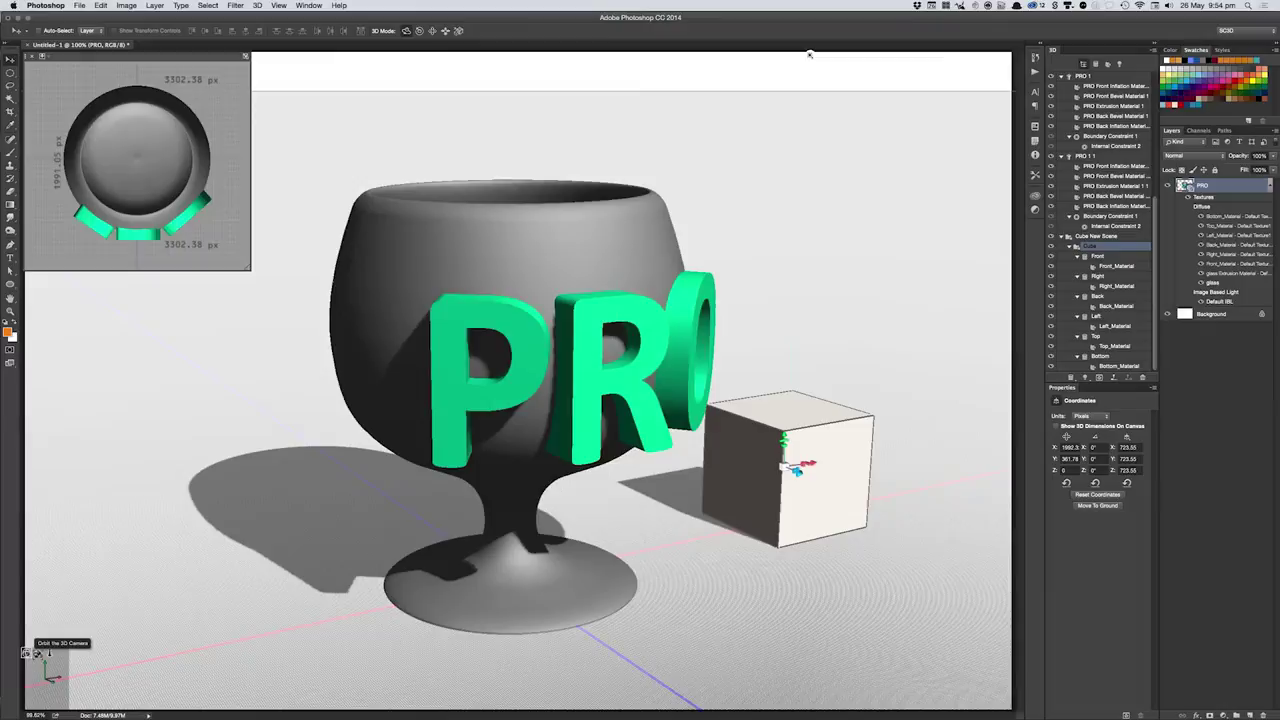
# - Drag the cube along Z in front-right of the glass and Move To Ground
pyautogui.moveTo(810, 54); pyautogui.dragTo(880, 54)
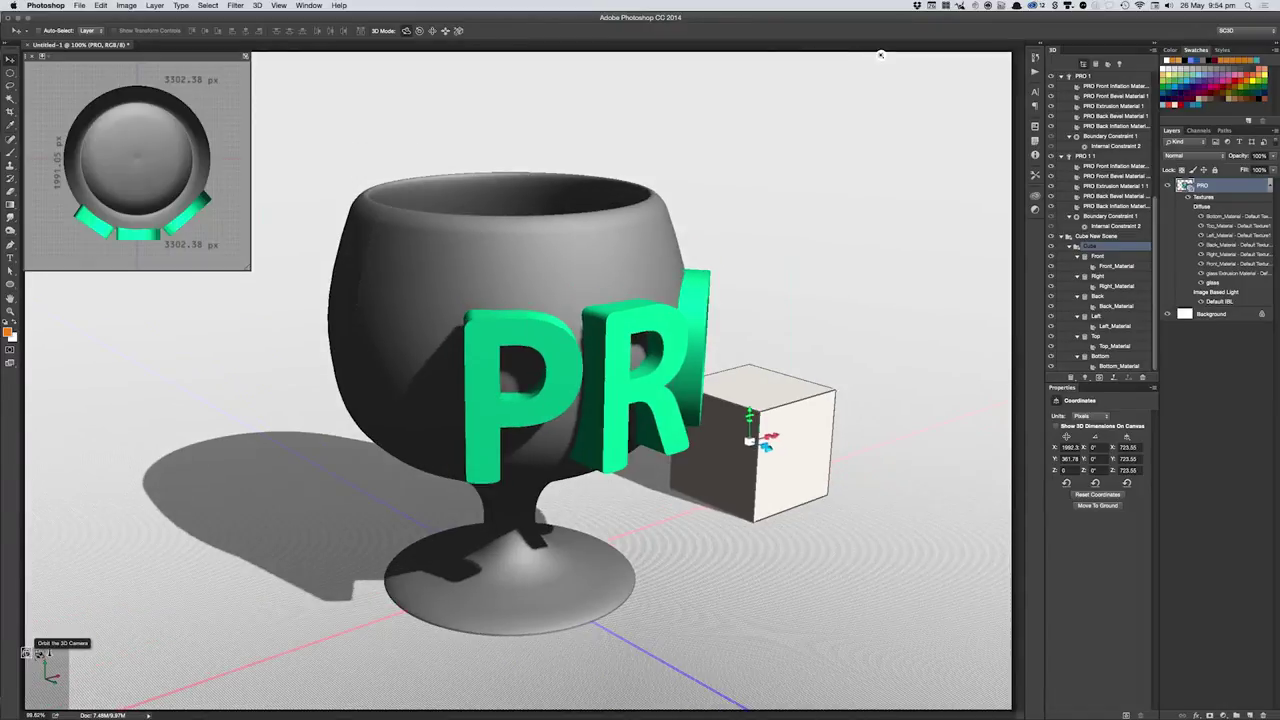
pyautogui.moveTo(880, 54); pyautogui.dragTo(330, 54)
pyautogui.scroll(-3, 330, 54)
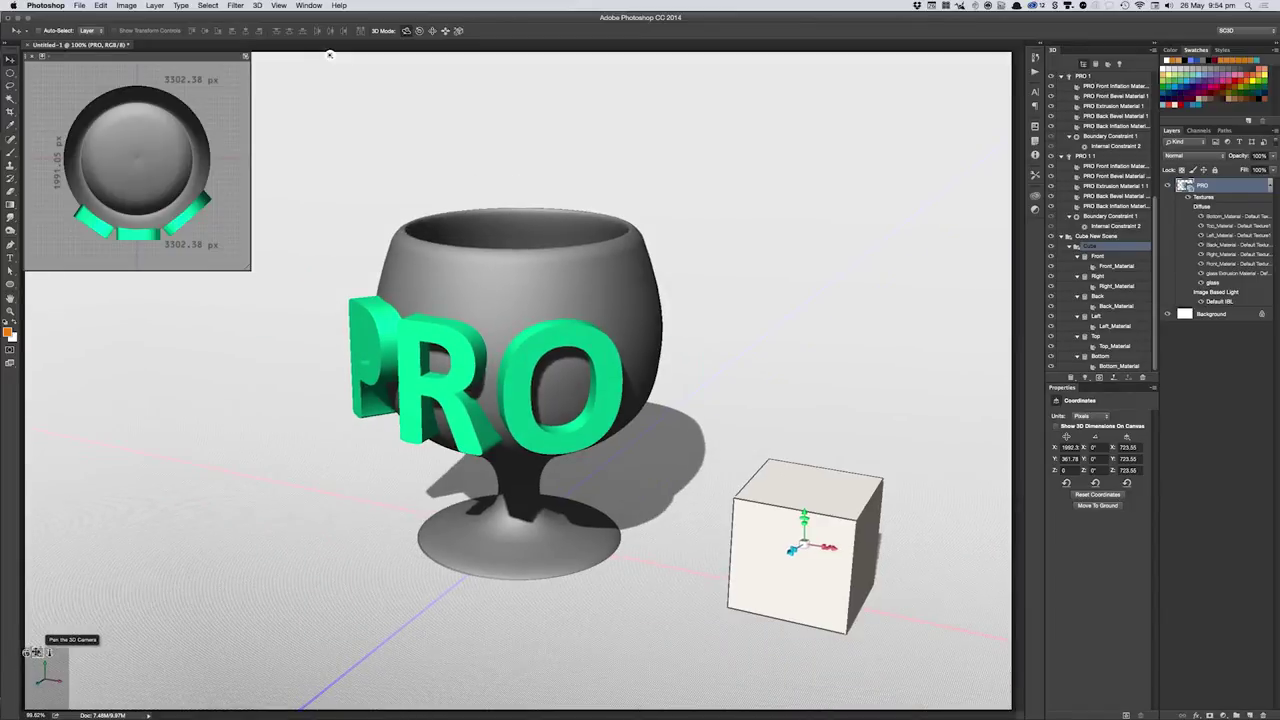
pyautogui.moveTo(330, 54); pyautogui.dragTo(330, 54)
pyautogui.moveTo(27, 645); pyautogui.dragTo(60, 640)
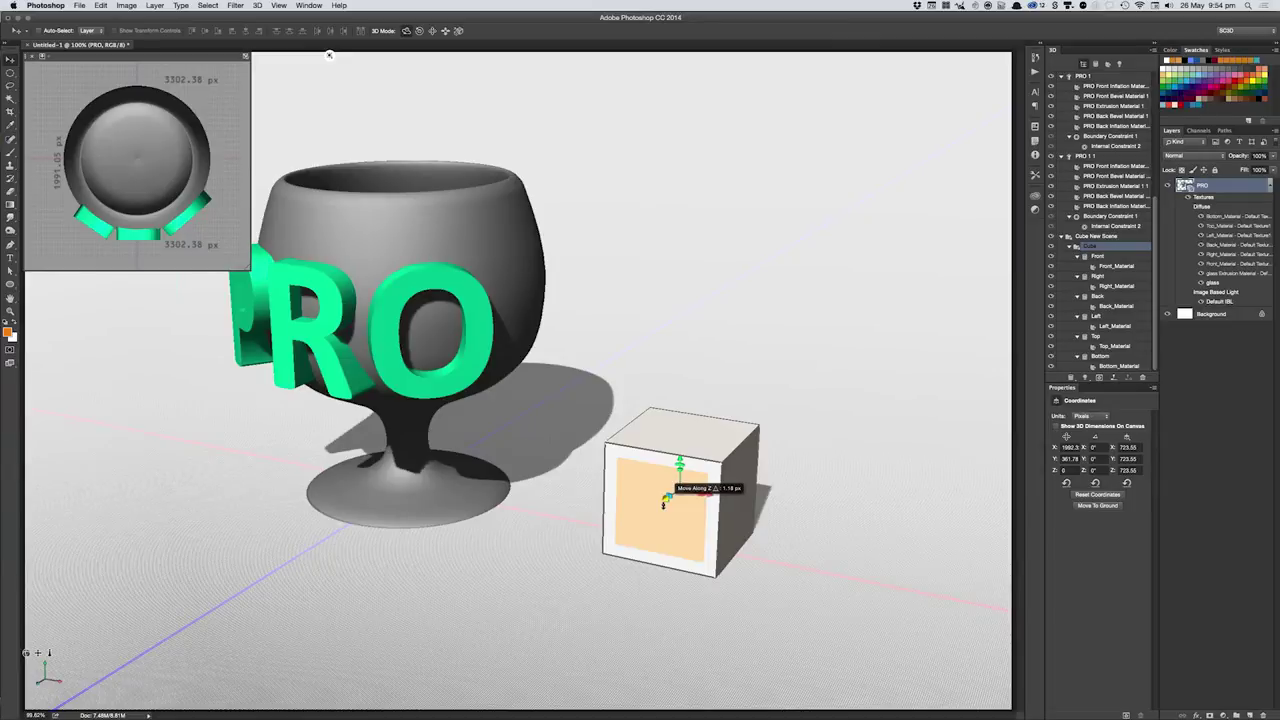
pyautogui.moveTo(663, 501); pyautogui.dragTo(660, 505)
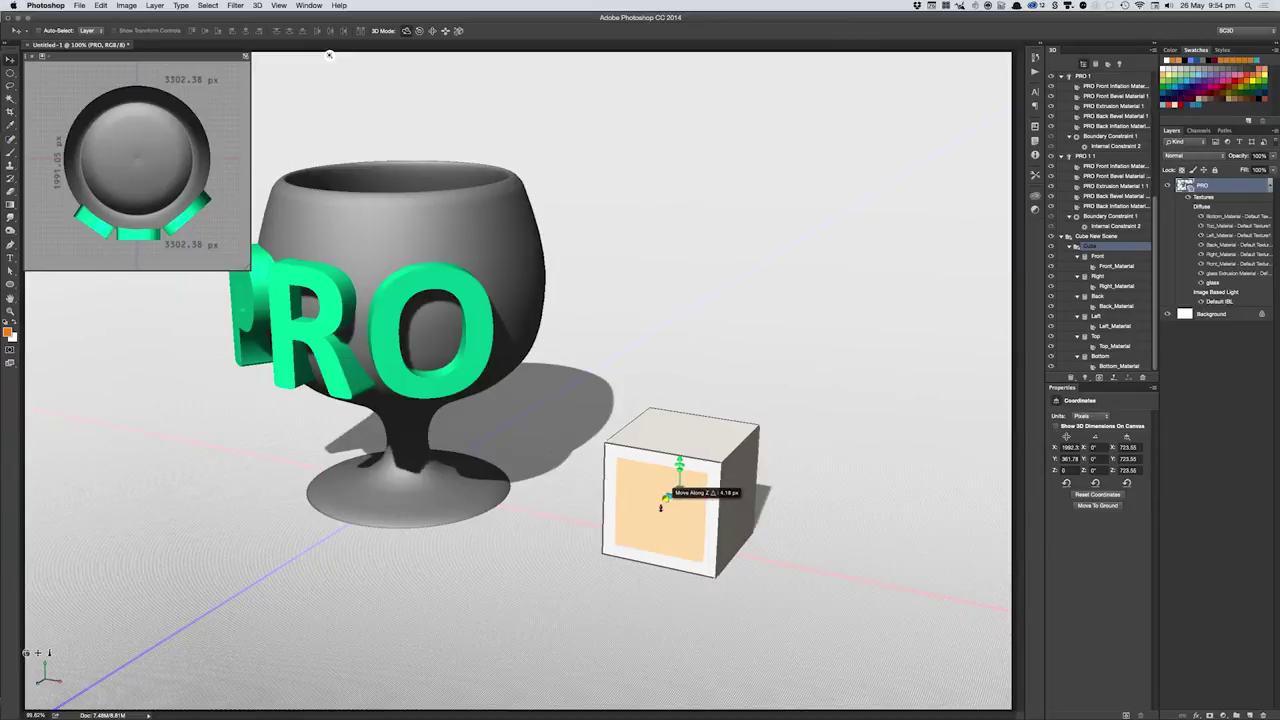
pyautogui.click(1108, 505)
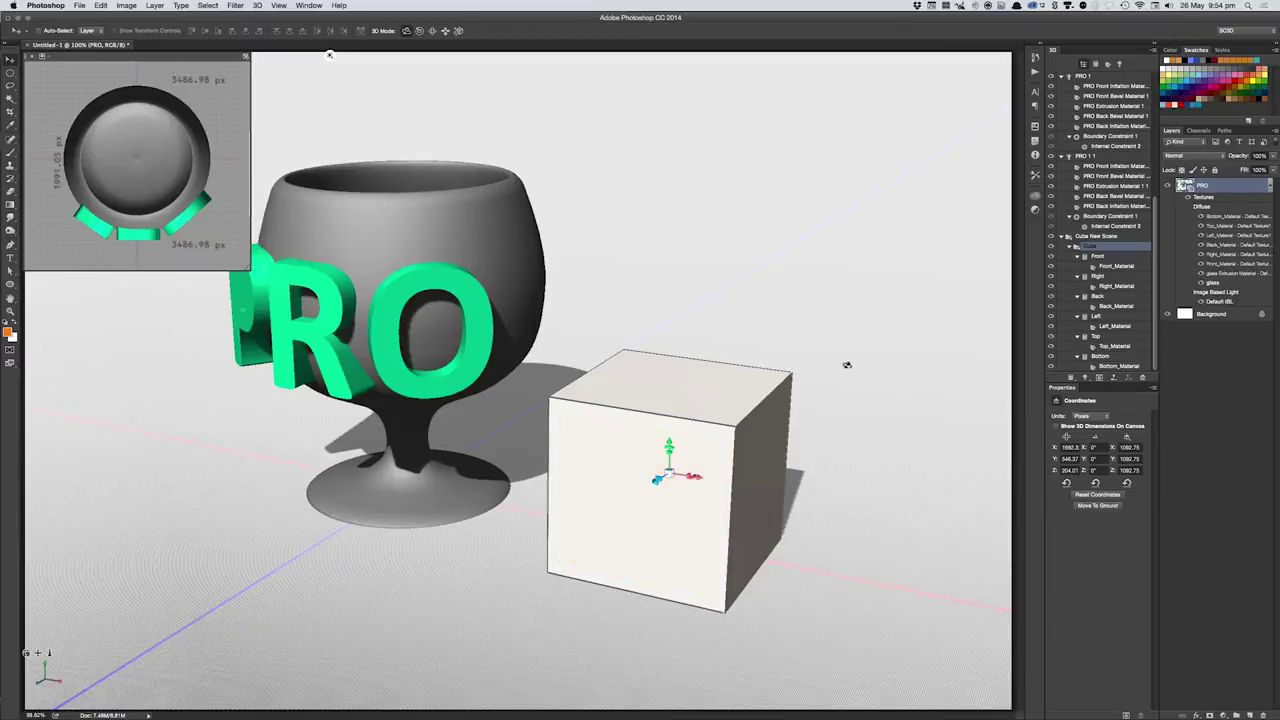
pyautogui.click(665, 504)
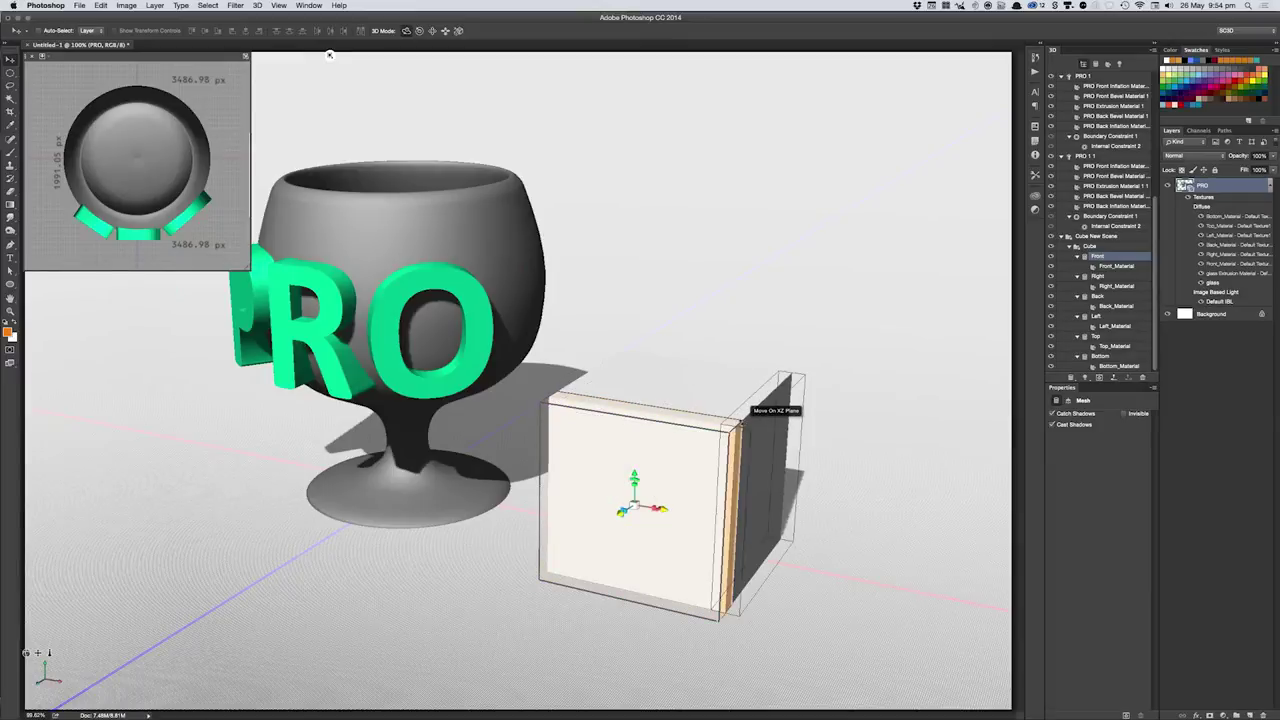
pyautogui.moveTo(595, 512); pyautogui.dragTo(622, 512)
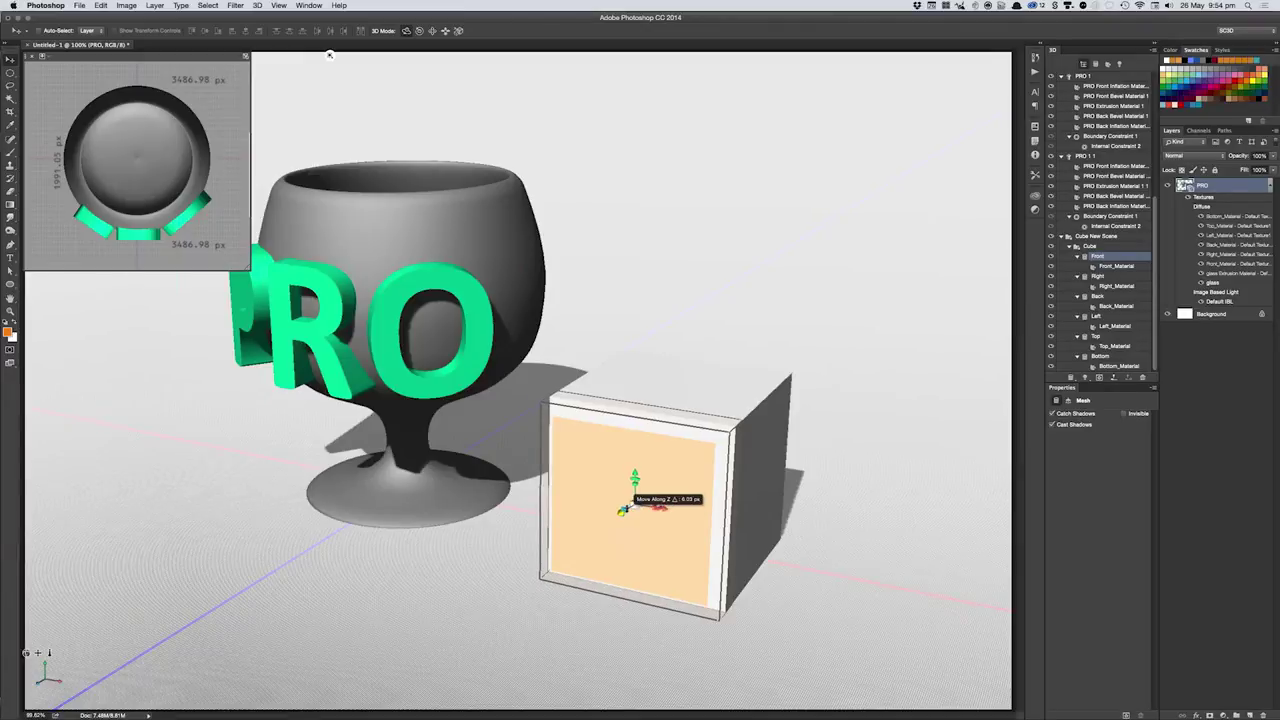
pyautogui.moveTo(622, 510)
pyautogui.mouseDown()
pyautogui.moveTo(536, 603)
pyautogui.moveTo(968, 392)
pyautogui.mouseUp()
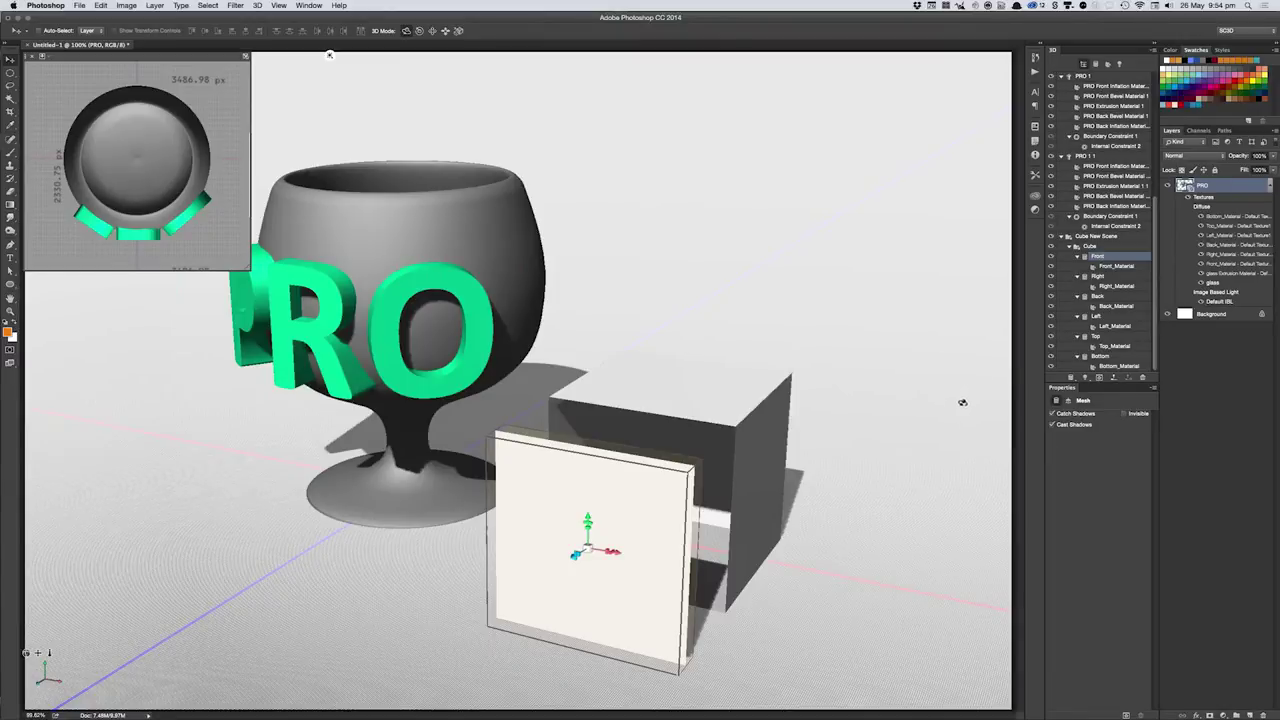
pyautogui.hotkey('ctrl', 'z')
pyautogui.hotkey('ctrl', 'z')
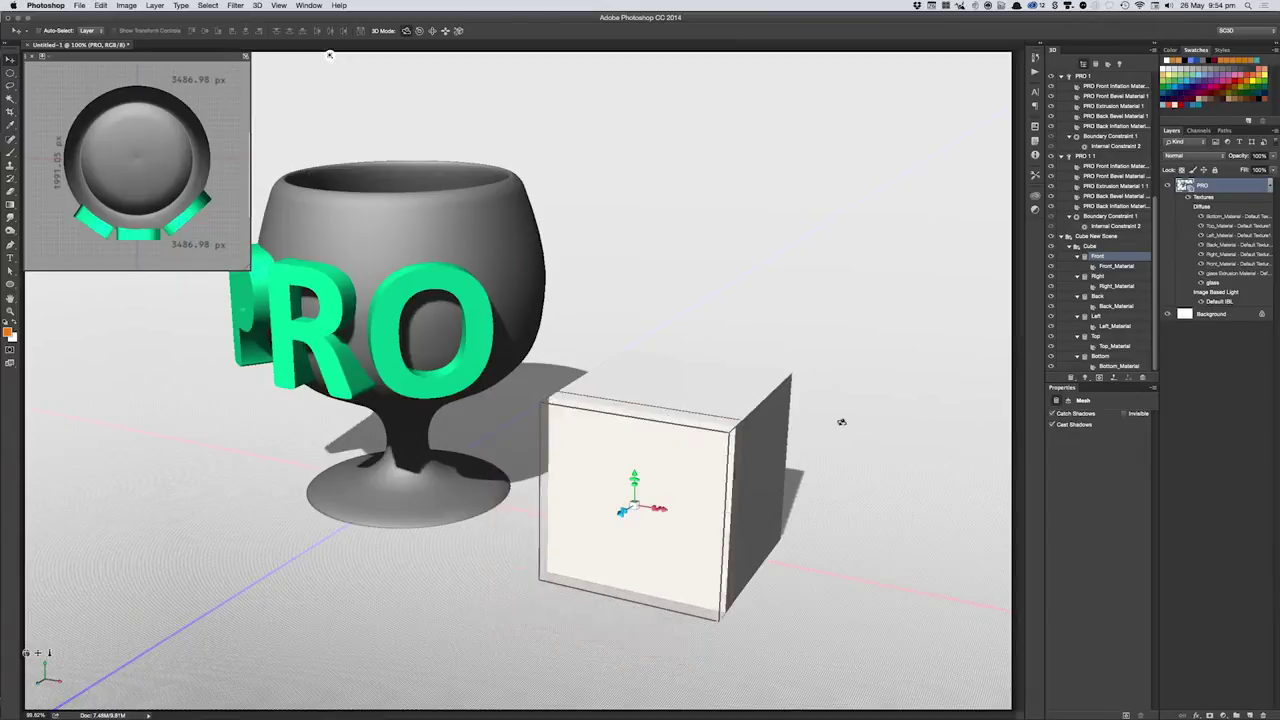
pyautogui.click(840, 422)
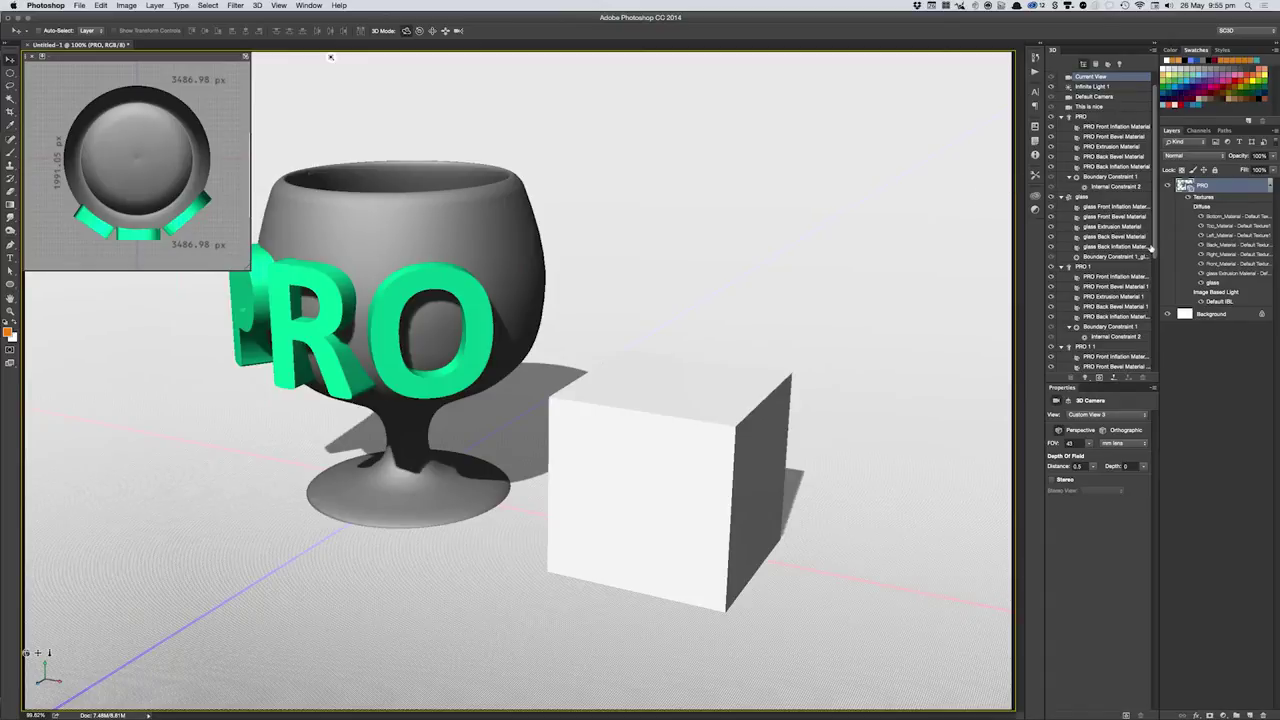
pyautogui.scroll(-5, 1110, 250)
# - Give the cube's six face materials, Front through Bottom, a red diffuse colour (RGB 189, 49, 49)
pyautogui.click(1092, 246)
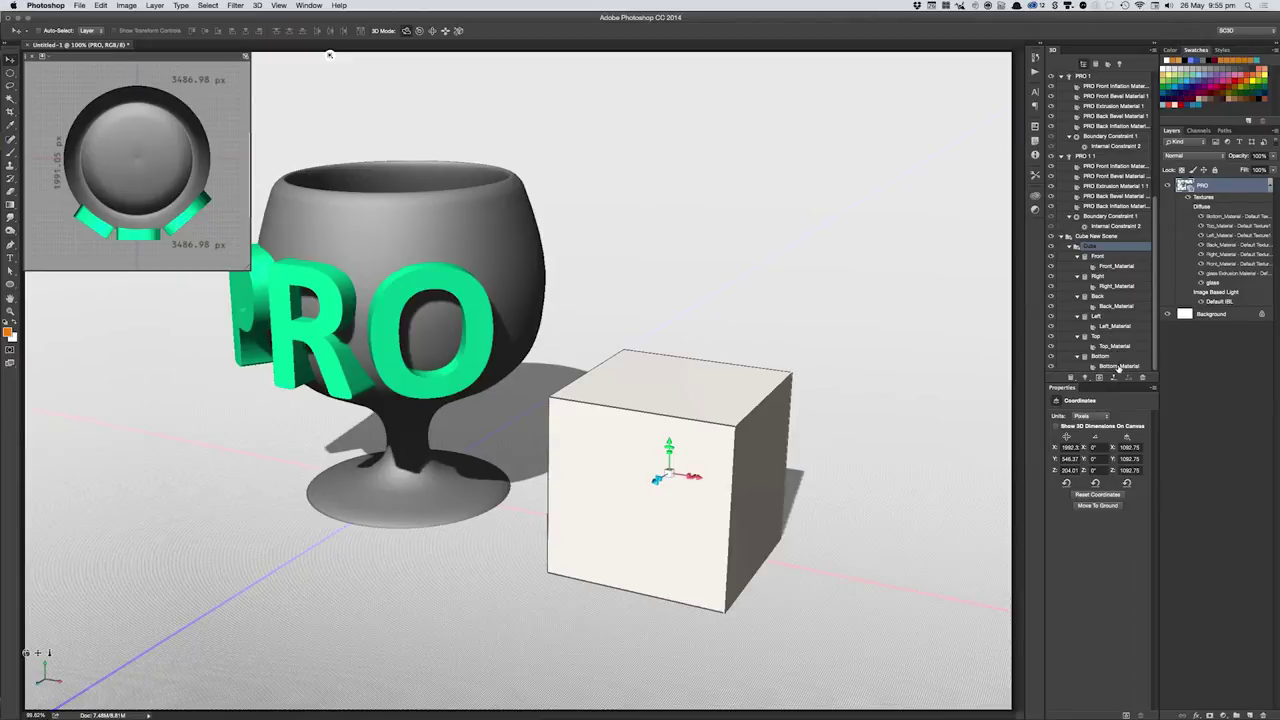
pyautogui.click(1108, 268)
pyautogui.keyDown('shift'); pyautogui.click(1124, 366); pyautogui.keyUp('shift')
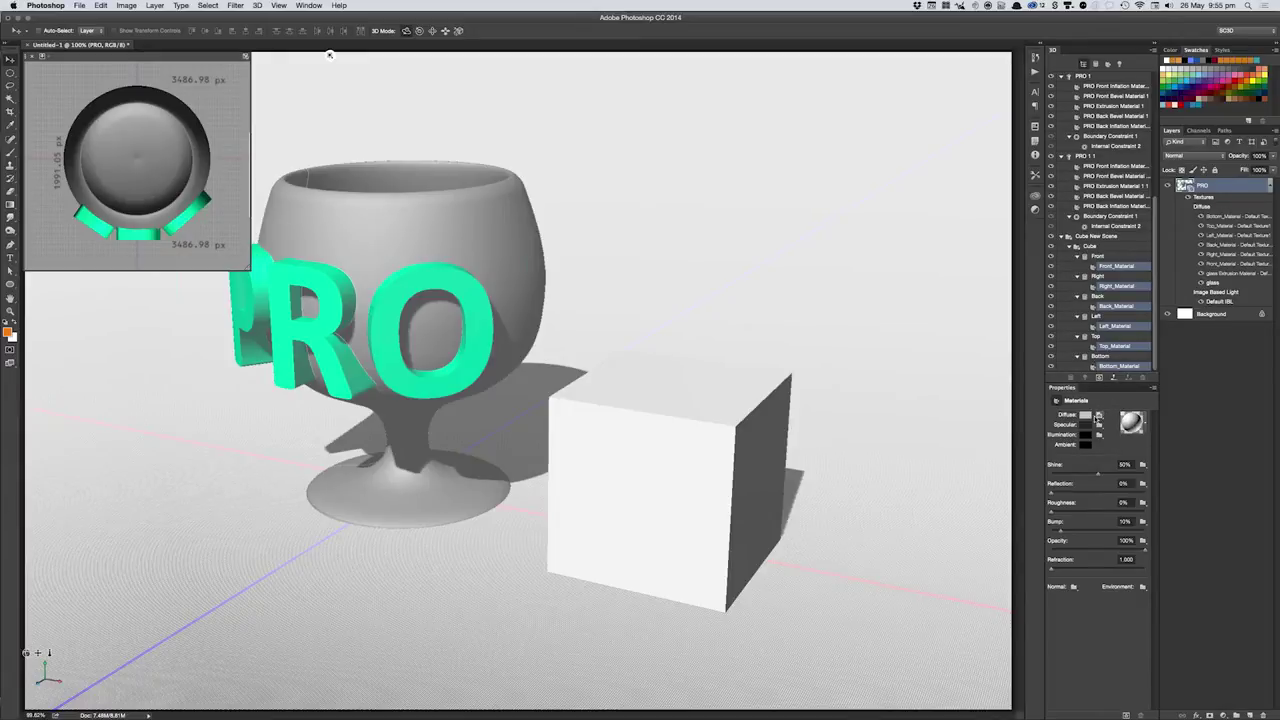
pyautogui.click(1086, 416)
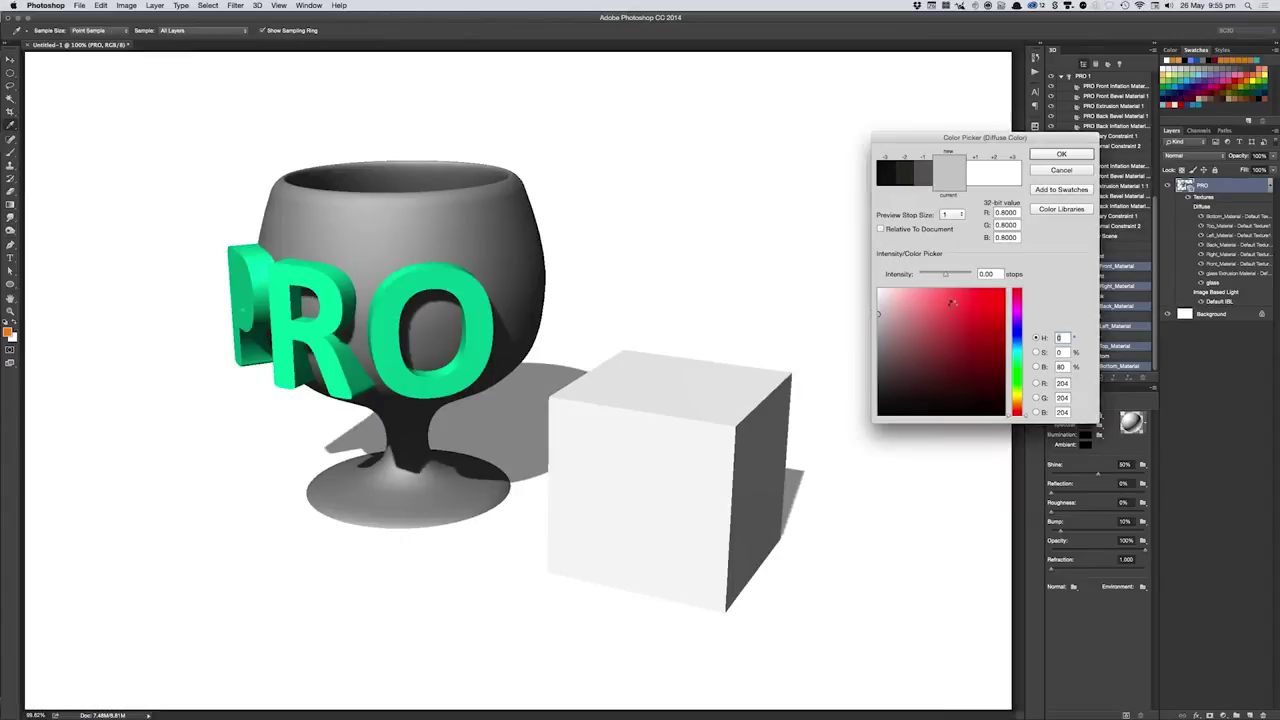
pyautogui.click(972, 322)
pyautogui.click(1062, 155)
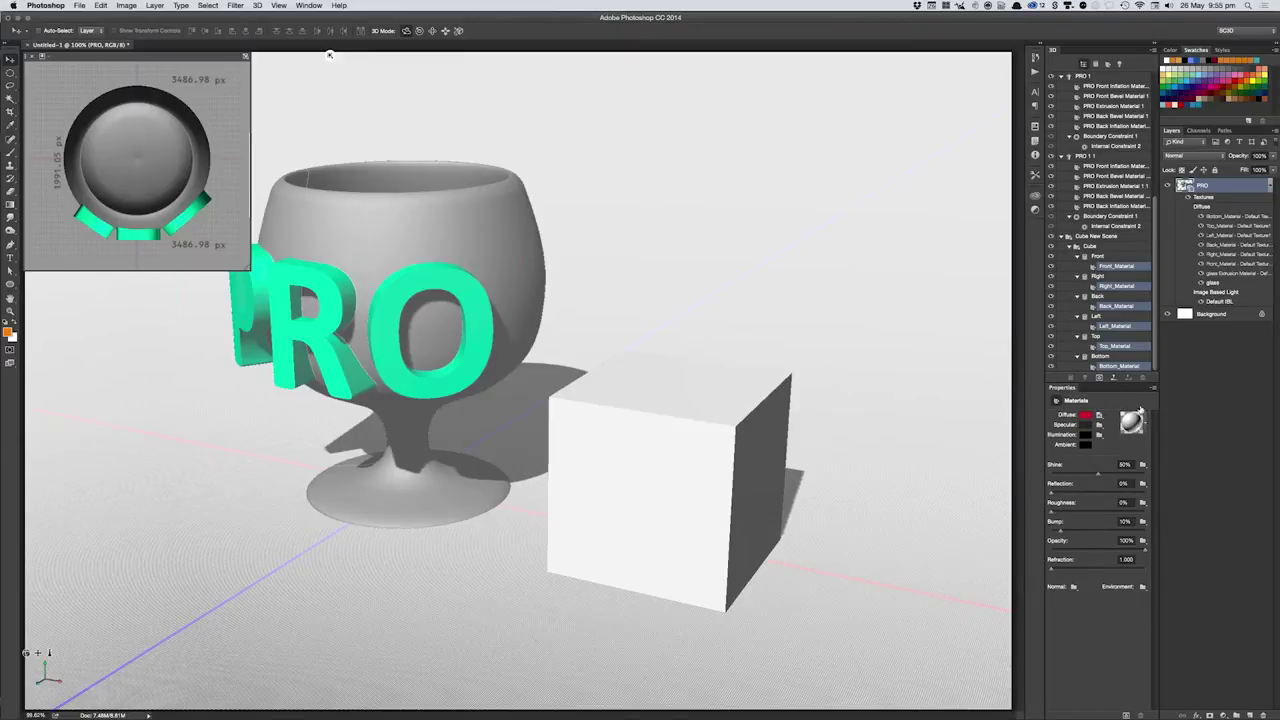
pyautogui.click(1093, 247)
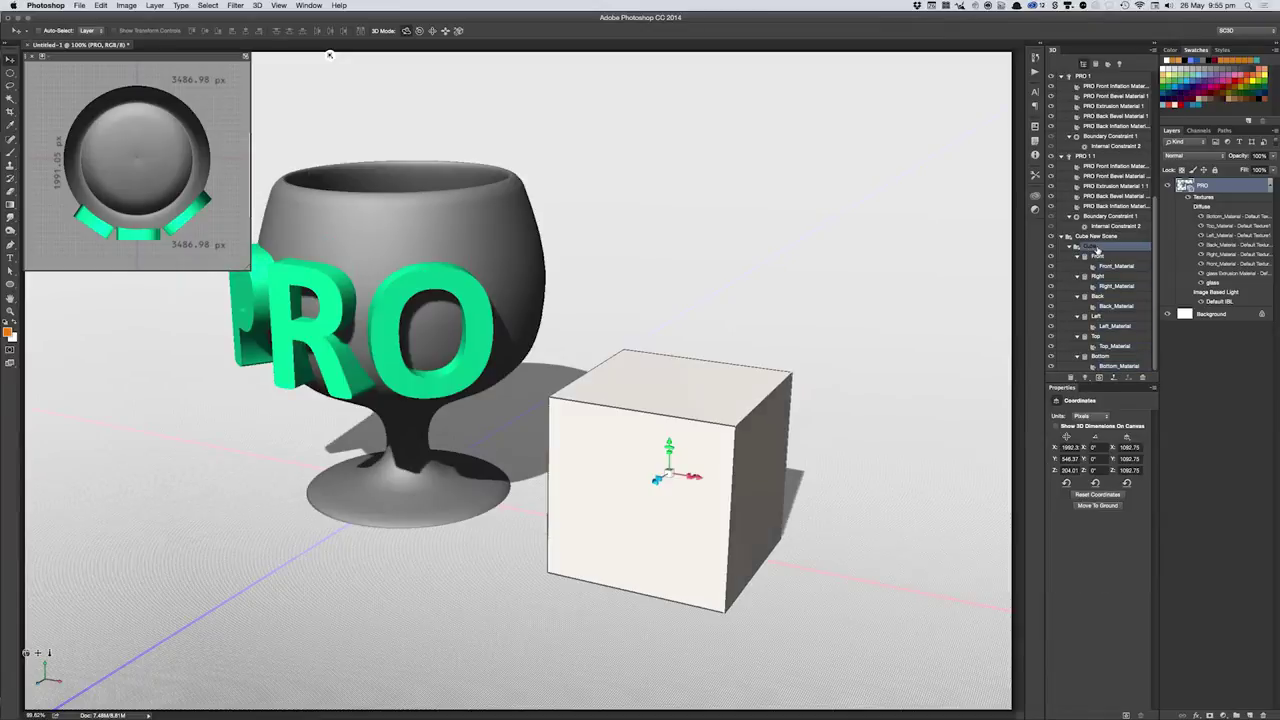
# - Select all six cube face materials, Front_Material through Bottom_Material, in the 3D panel
pyautogui.click(1097, 257)
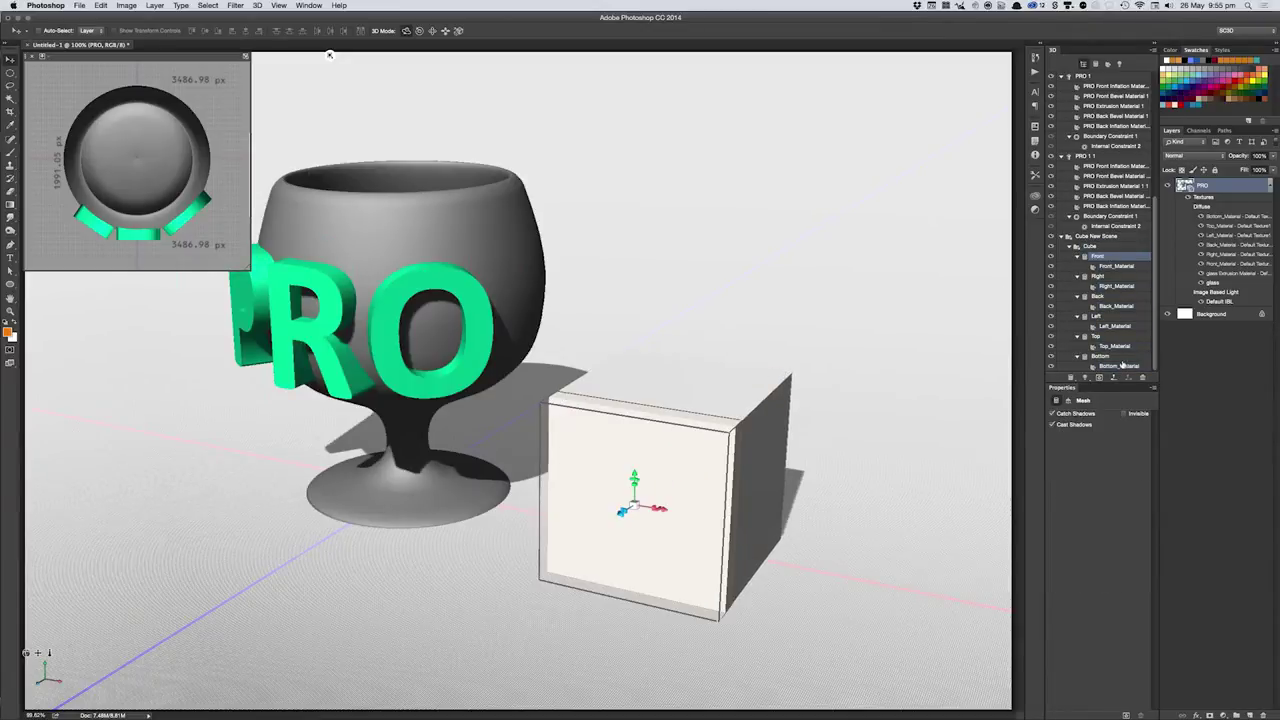
pyautogui.keyDown('shift'); pyautogui.click(1112, 358); pyautogui.keyUp('shift')
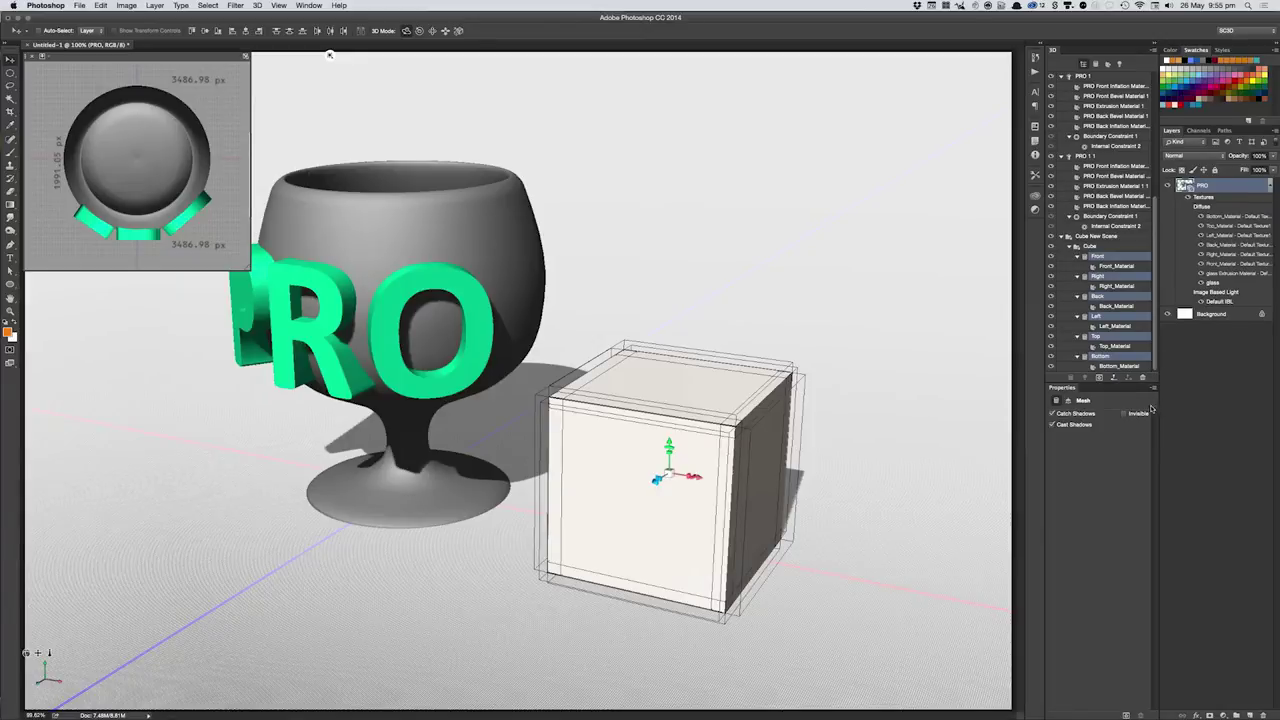
pyautogui.click(1118, 366)
pyautogui.keyDown('shift'); pyautogui.click(1116, 266); pyautogui.keyUp('shift')
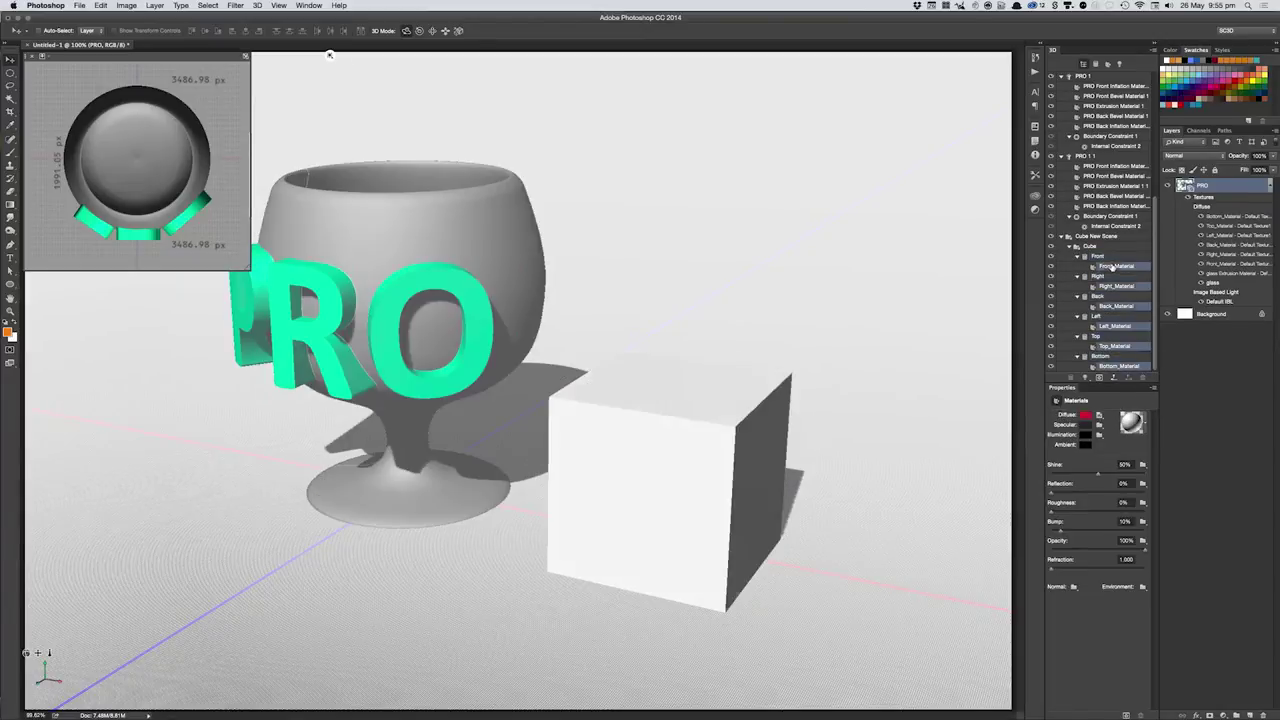
# - Browse the material preset choices and close them without applying one
pyautogui.click(1145, 427)
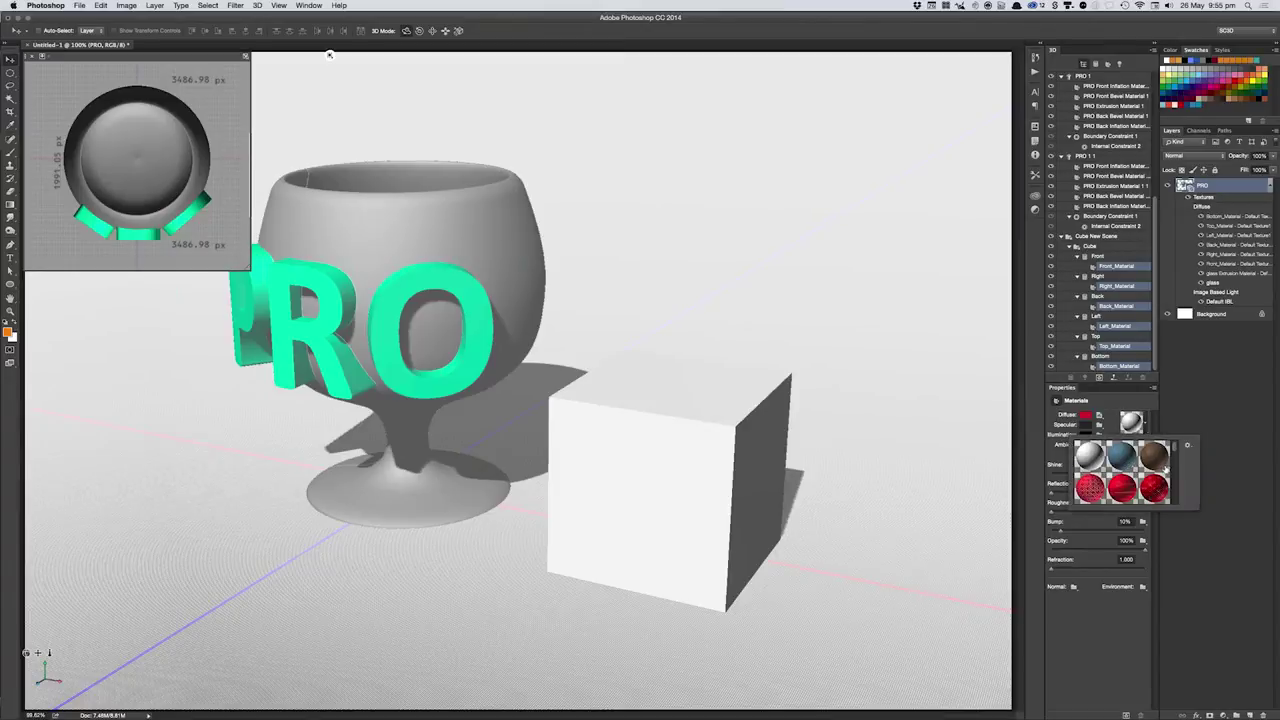
pyautogui.moveTo(1177, 449)
pyautogui.mouseDown()
pyautogui.moveTo(1176, 461)
pyautogui.moveTo(1173, 444)
pyautogui.mouseUp()
pyautogui.click(1105, 405)
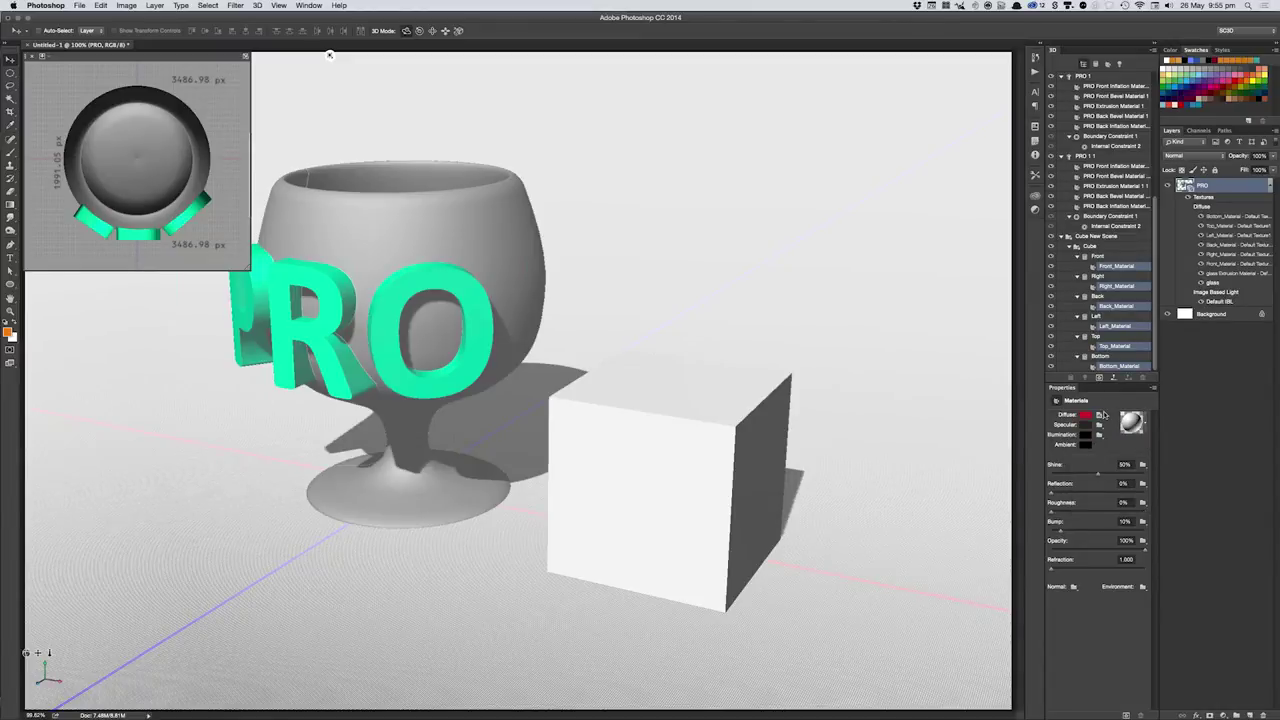
pyautogui.click(747, 415)
pyautogui.moveTo(752, 396); pyautogui.dragTo(829, 383)
# - Open the Diffuse colour picker for the six materials, now holding darker red RGB 150, 18, 18
pyautogui.click(1099, 415)
pyautogui.click(1071, 463)
pyautogui.click(1085, 415)
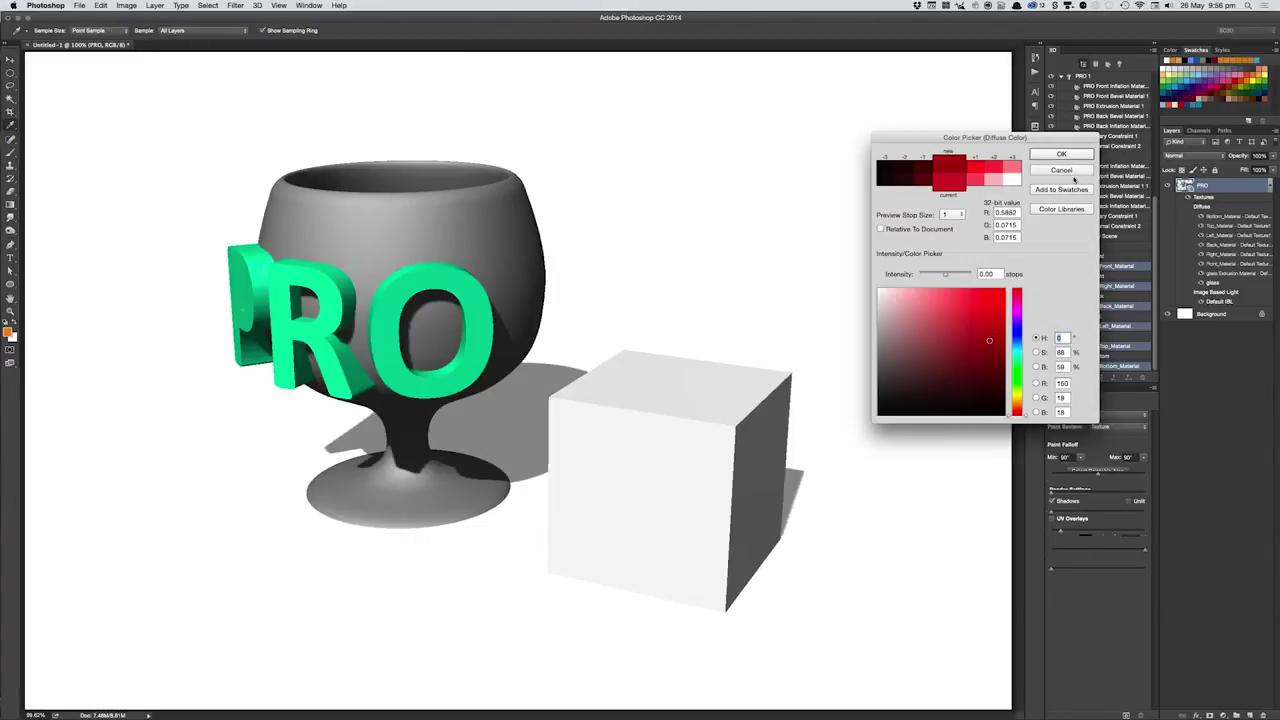
# - Apply the darker red diffuse colour (RGB 150, 18, 18) to the cube faces
pyautogui.click(1061, 154)
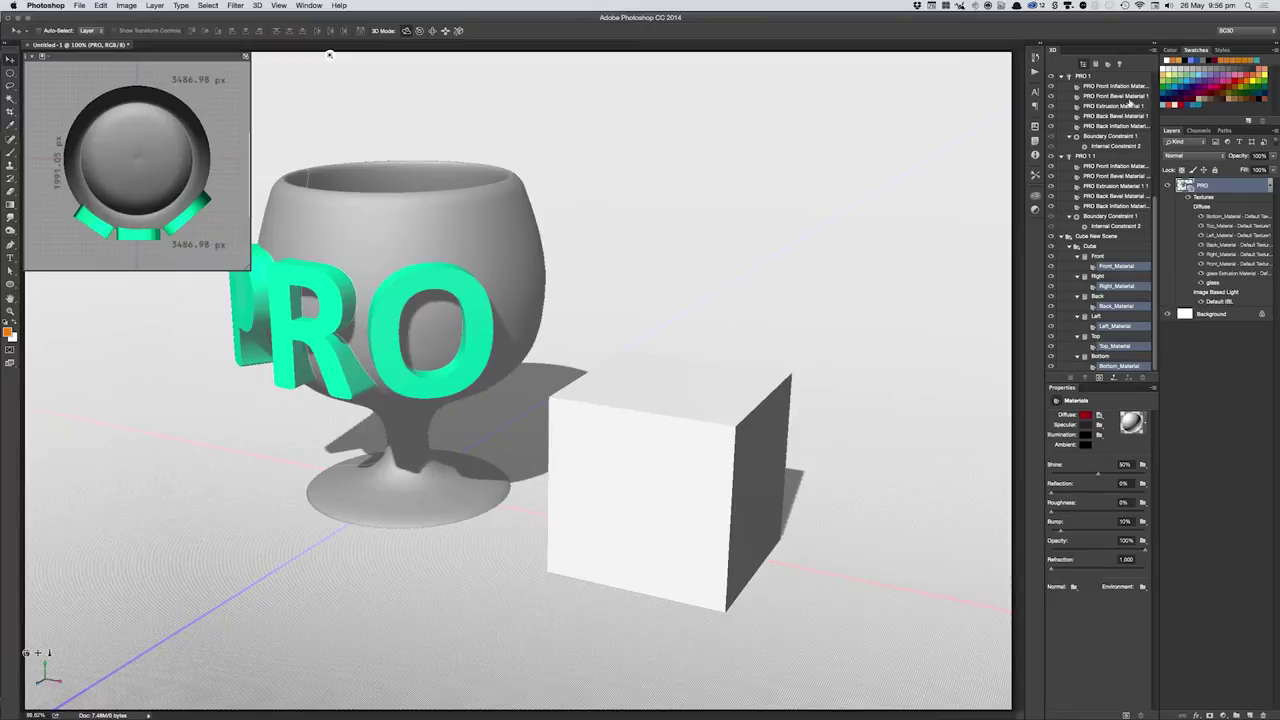
pyautogui.click(1153, 51)
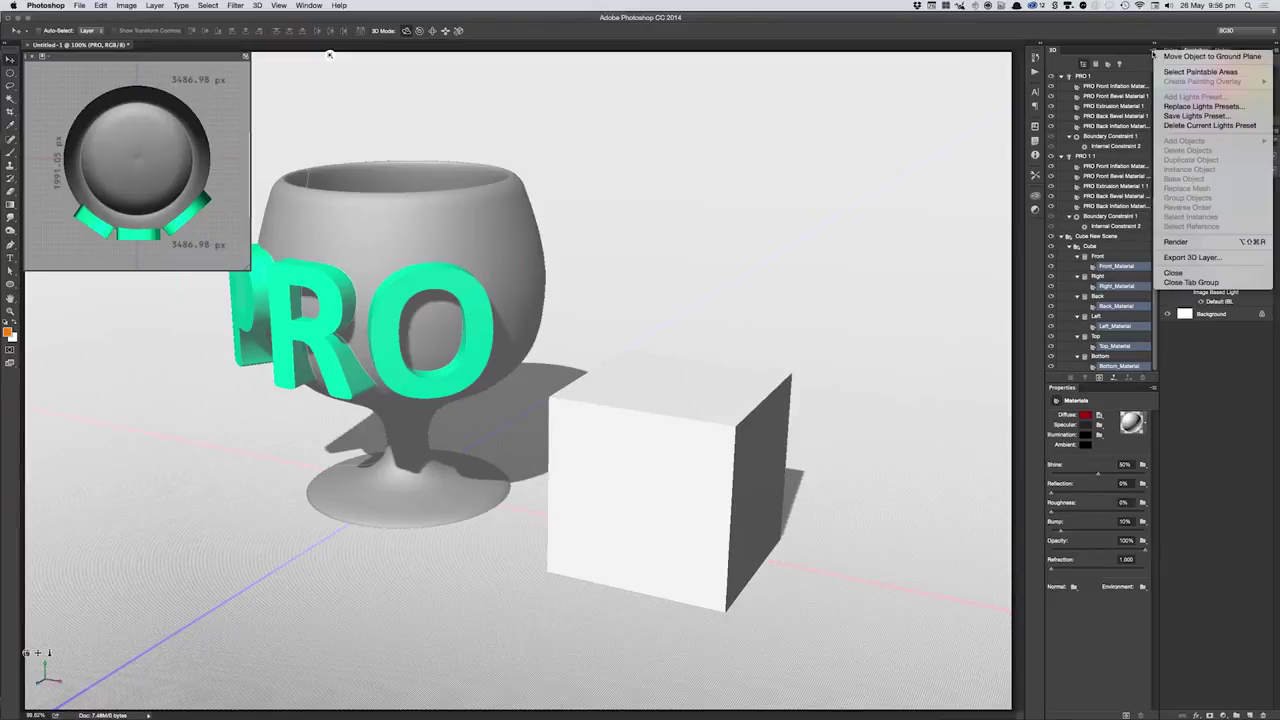
pyautogui.click(1125, 93)
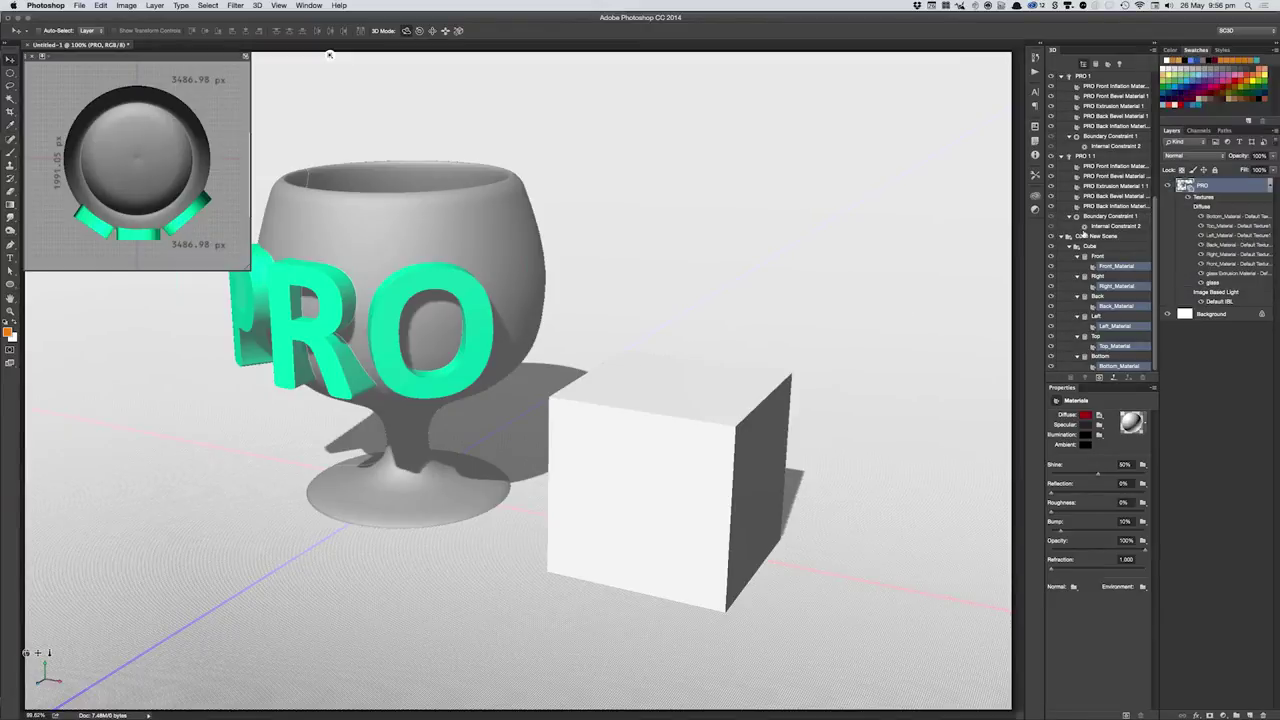
# - Collapse the glass and PRO groups and select the Cube New Scene layer
pyautogui.click(1090, 235)
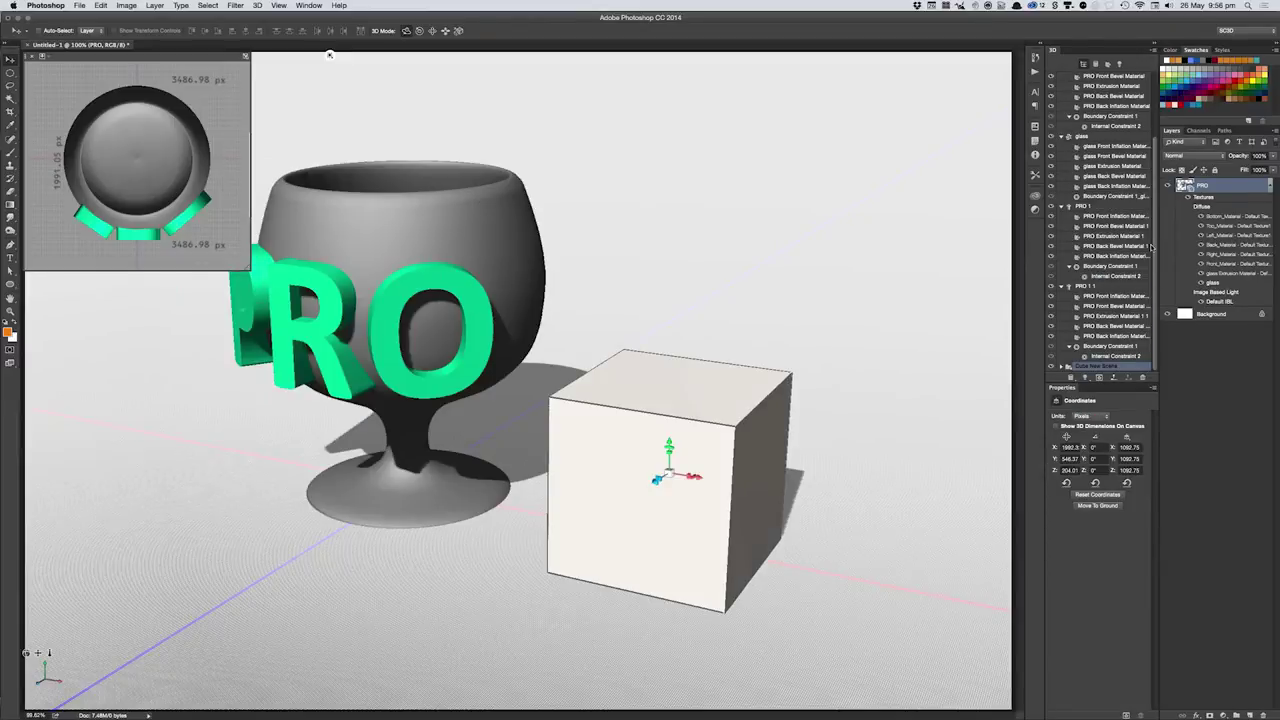
pyautogui.scroll(4, 1120, 160)
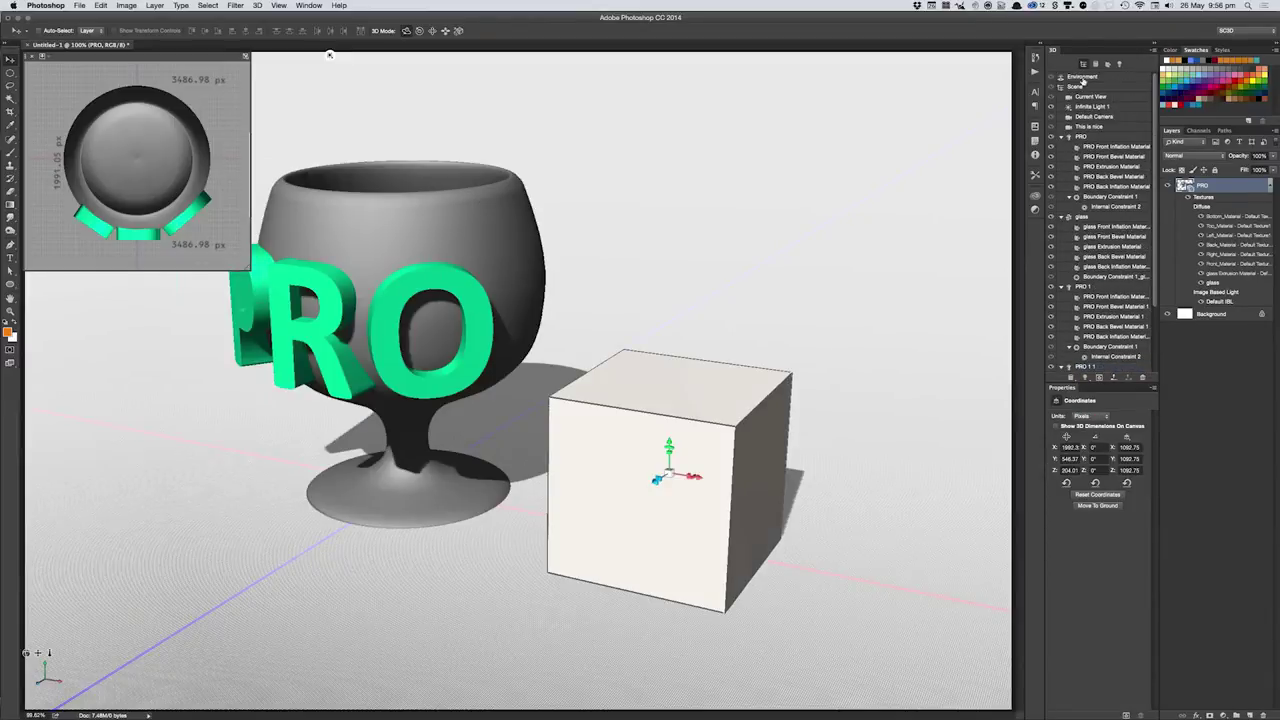
pyautogui.click(1069, 137)
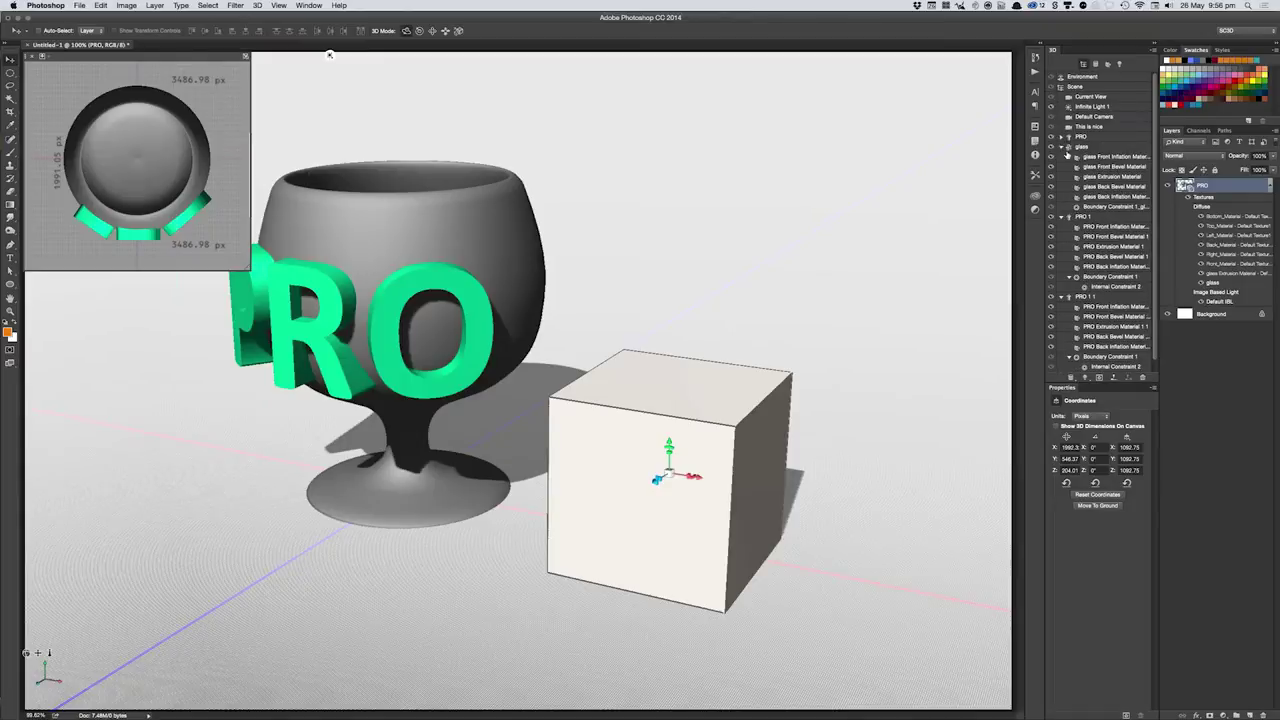
pyautogui.click(1078, 146)
pyautogui.click(1062, 146)
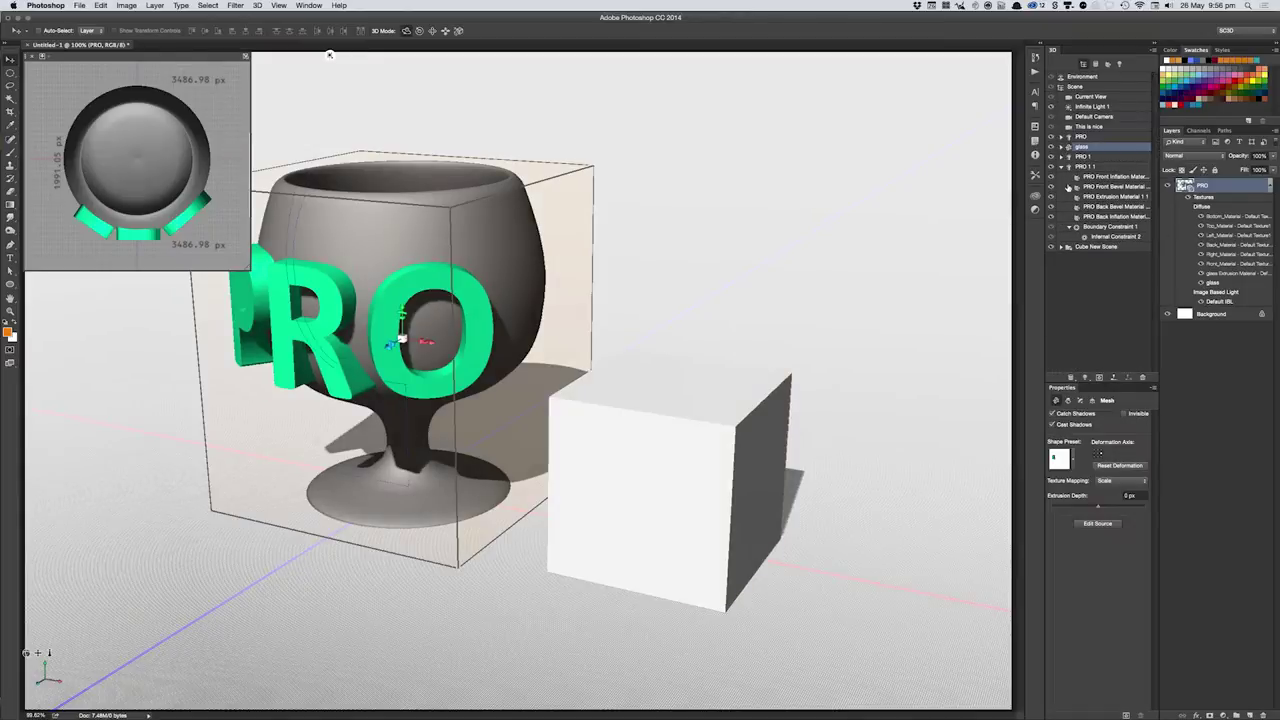
pyautogui.click(1062, 166)
pyautogui.click(1069, 177)
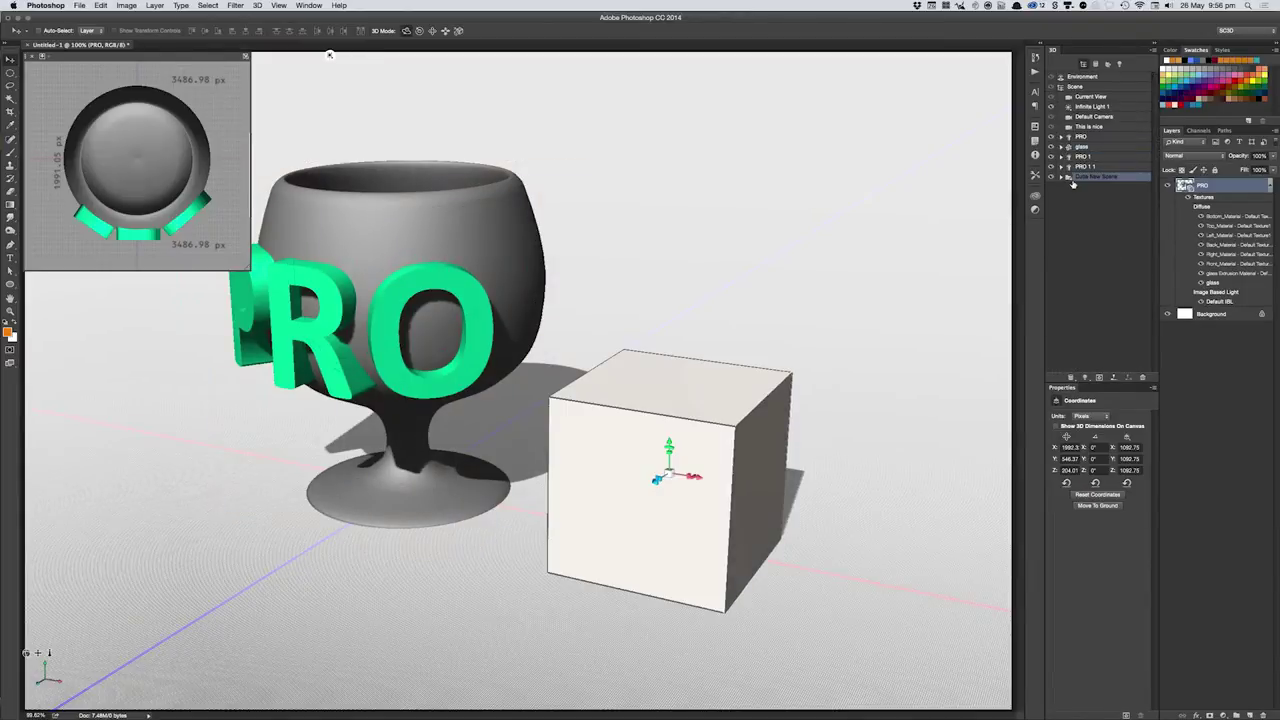
# - Add a mesh preset object to Cube New Scene, bringing up the 1000 mm scene size dialog
pyautogui.rightClick(1068, 177)
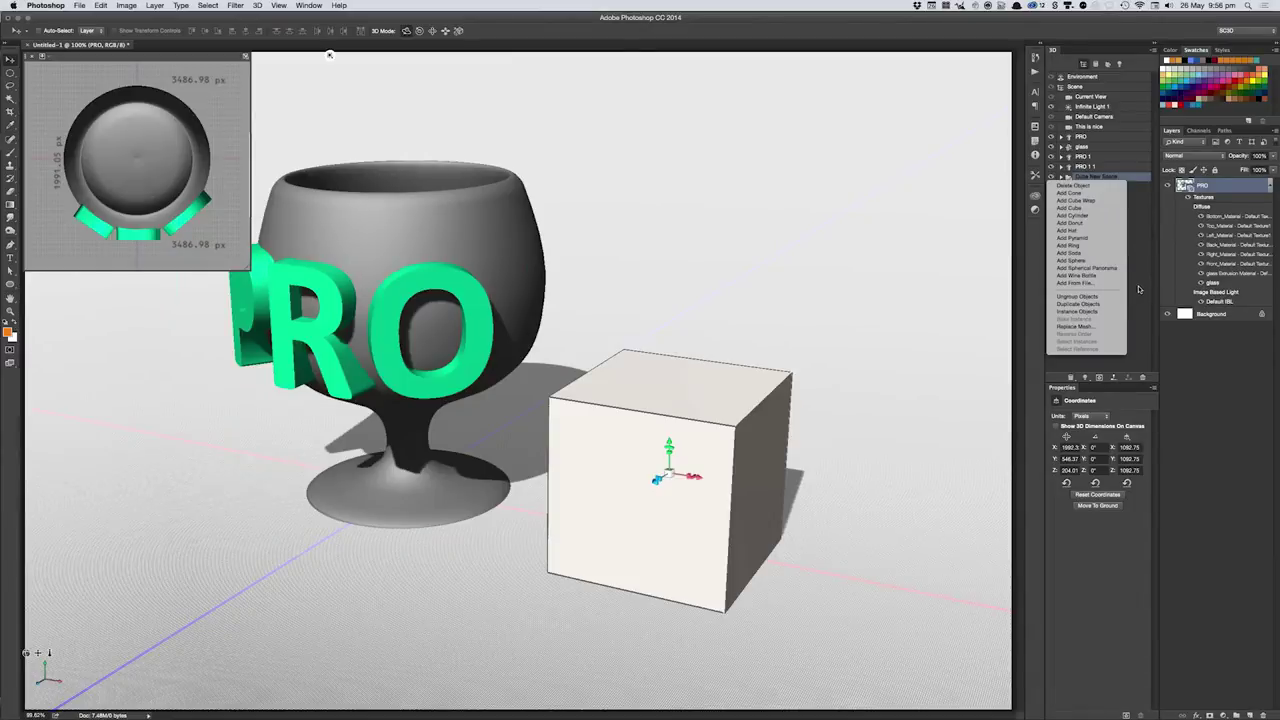
pyautogui.click(1138, 289)
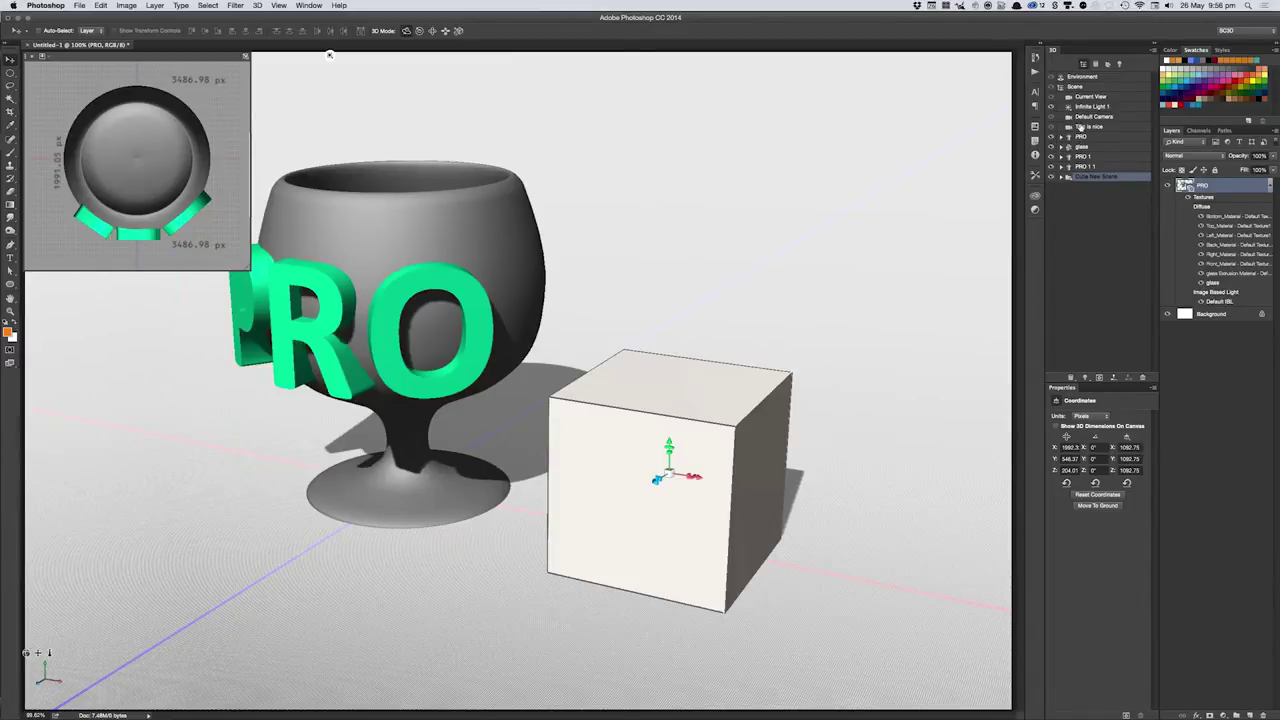
pyautogui.click(1151, 51)
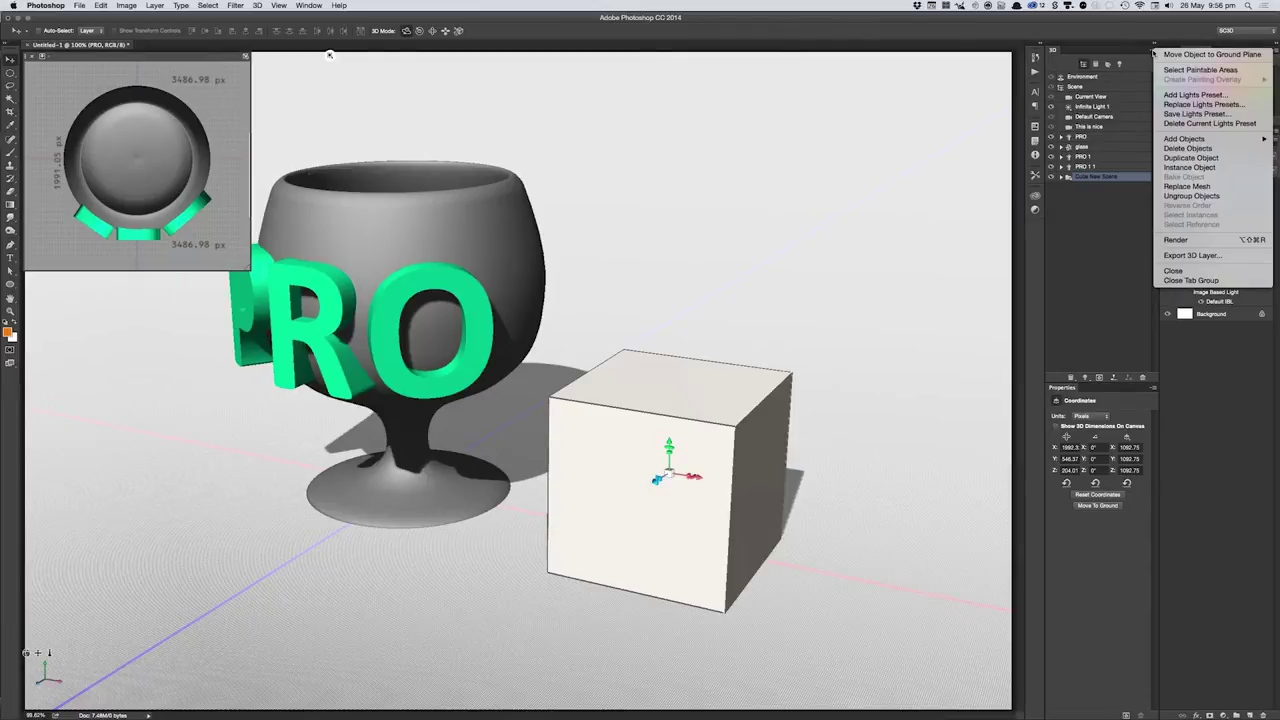
pyautogui.moveTo(1184, 139)
pyautogui.moveTo(1098, 138)
pyautogui.click(995, 226)
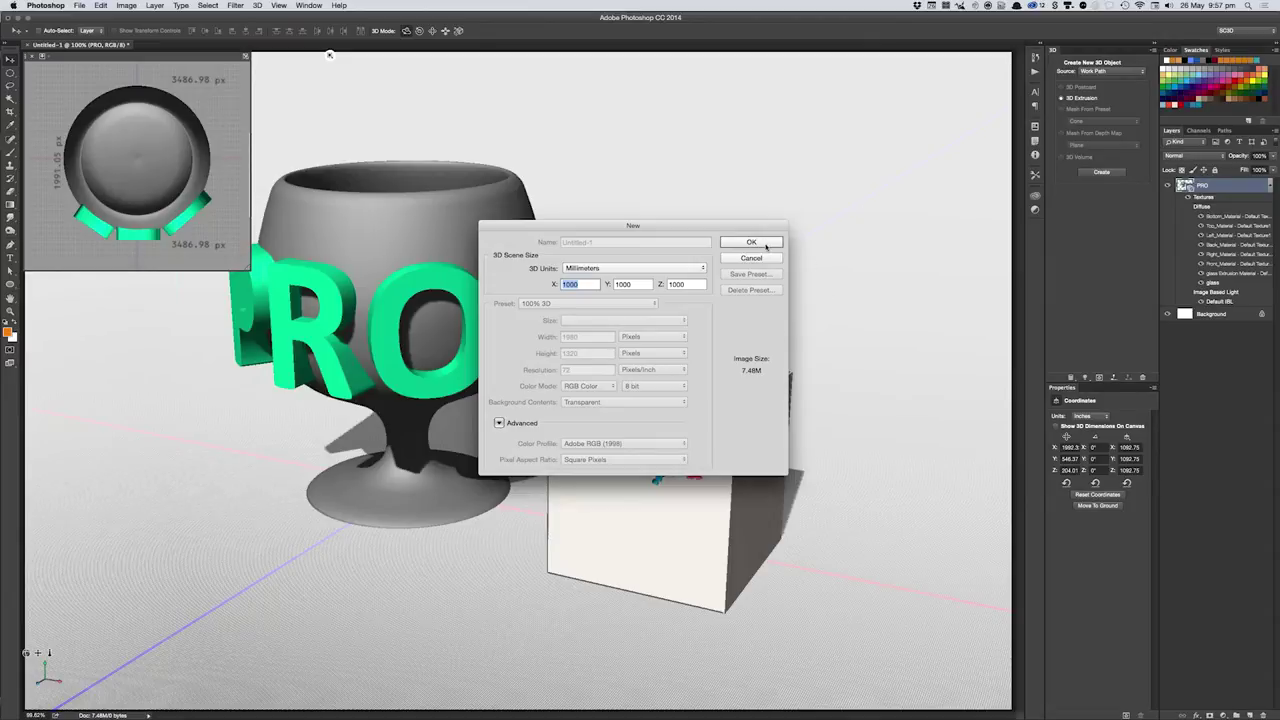
# - Create the sphere mesh preset at 1000 × 1000 × 1000 mm and select the new Sphere object
pyautogui.click(766, 244)
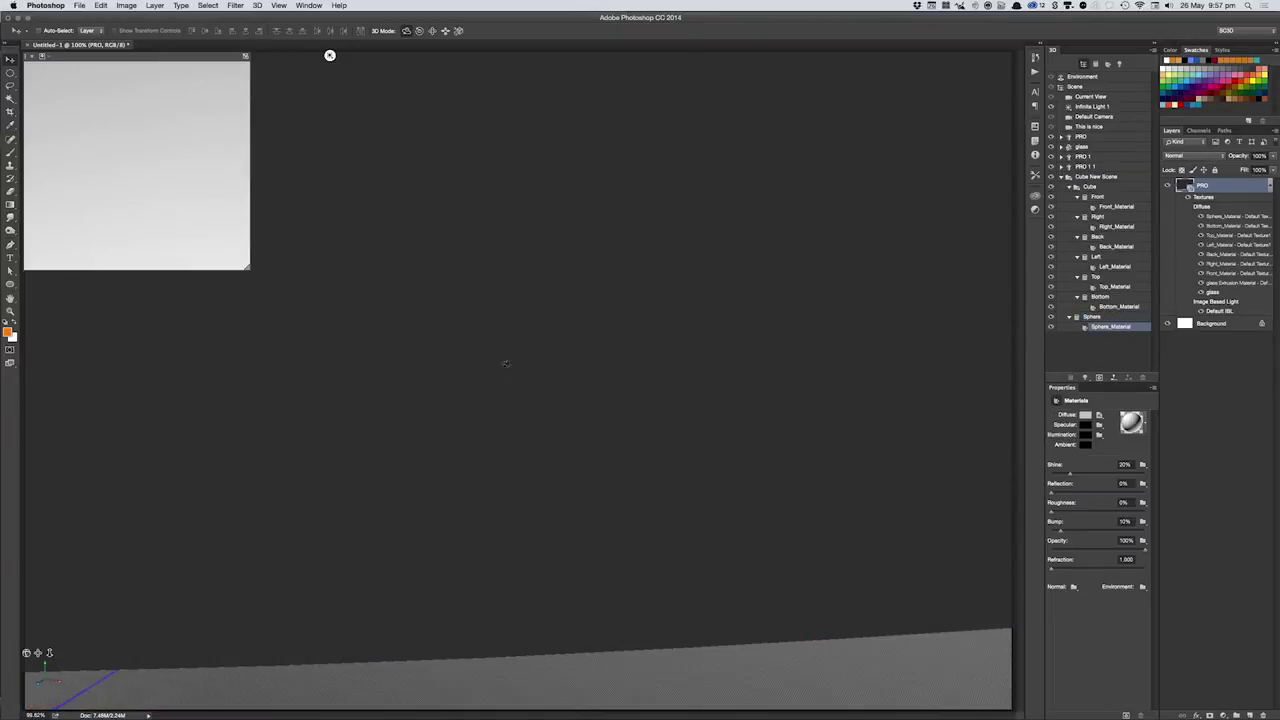
pyautogui.click(500, 356)
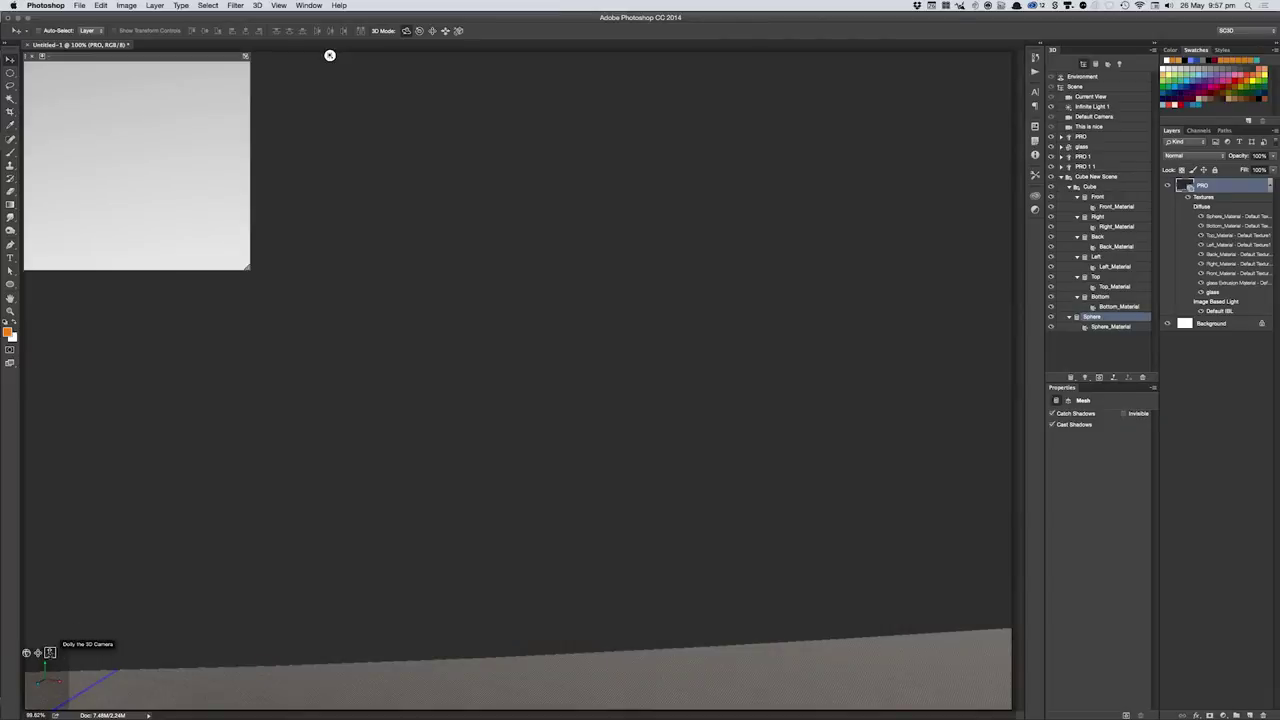
# - Shrink the new sphere down to a small size
pyautogui.moveTo(49, 652); pyautogui.dragTo(49, 634)
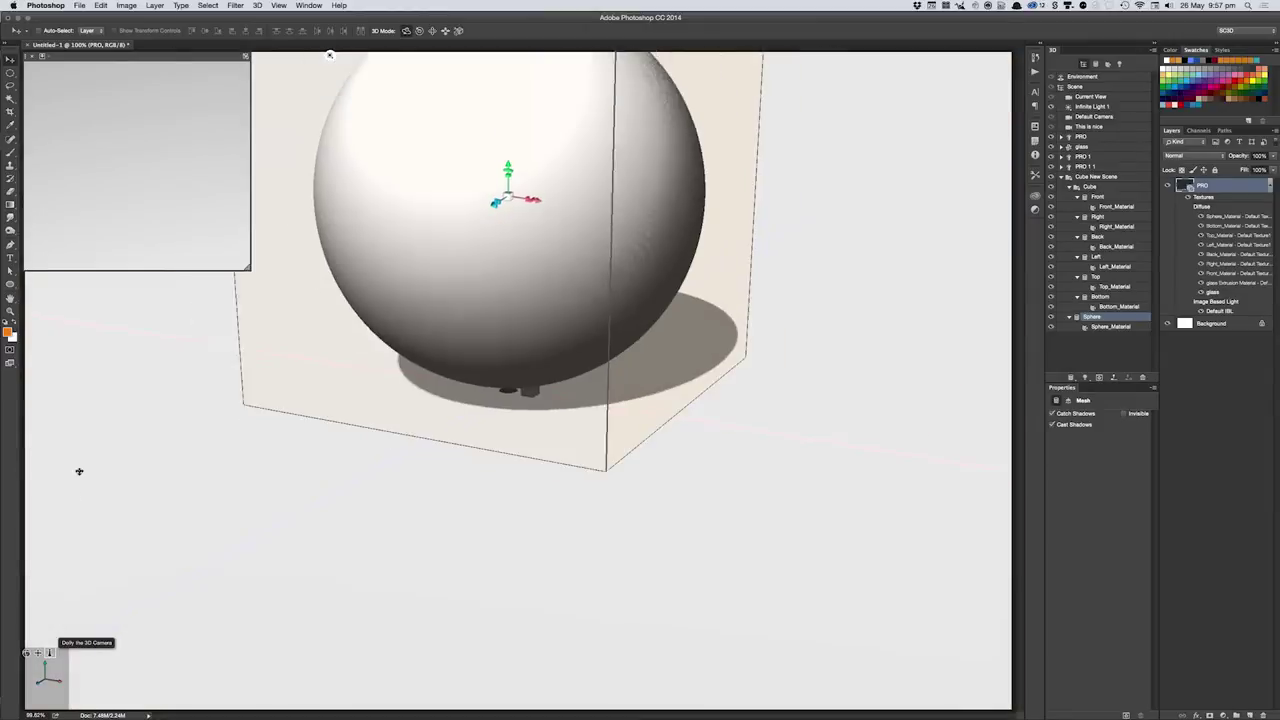
pyautogui.moveTo(49, 634); pyautogui.dragTo(102, 437)
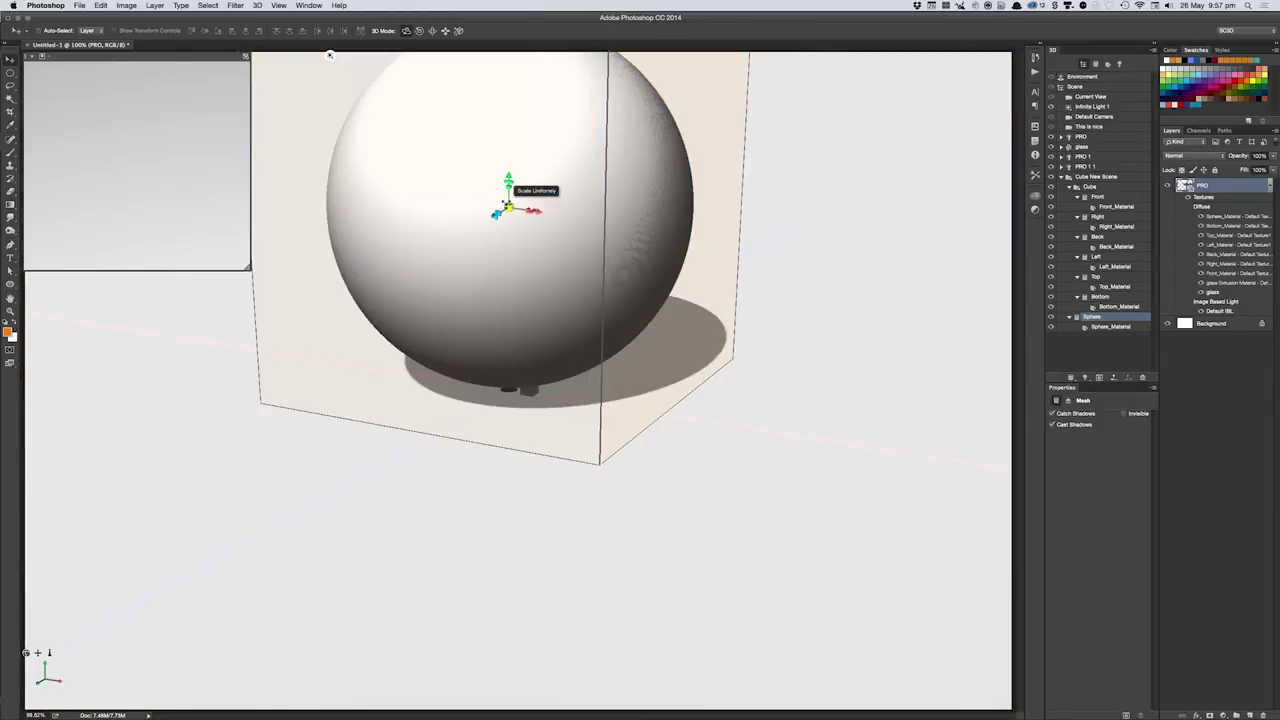
pyautogui.moveTo(503, 215)
pyautogui.mouseDown()
pyautogui.moveTo(239, 514)
pyautogui.moveTo(244, 503)
pyautogui.mouseUp()
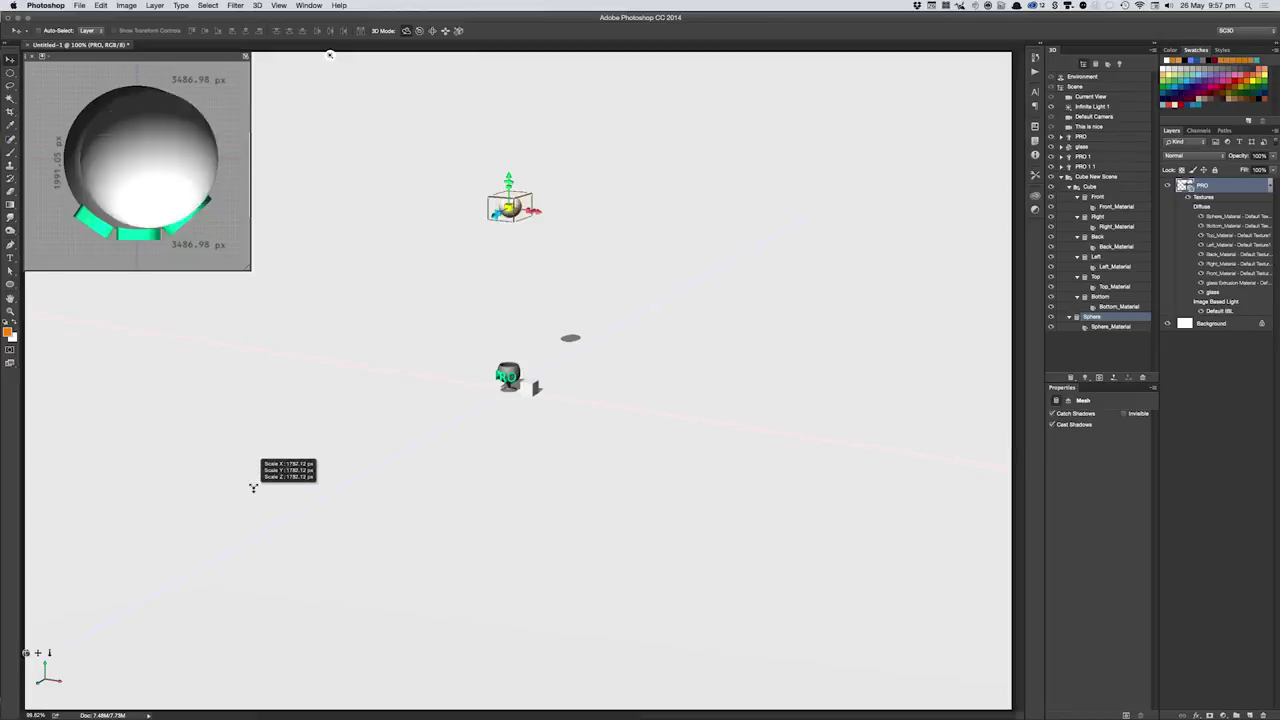
pyautogui.moveTo(244, 503); pyautogui.dragTo(243, 503)
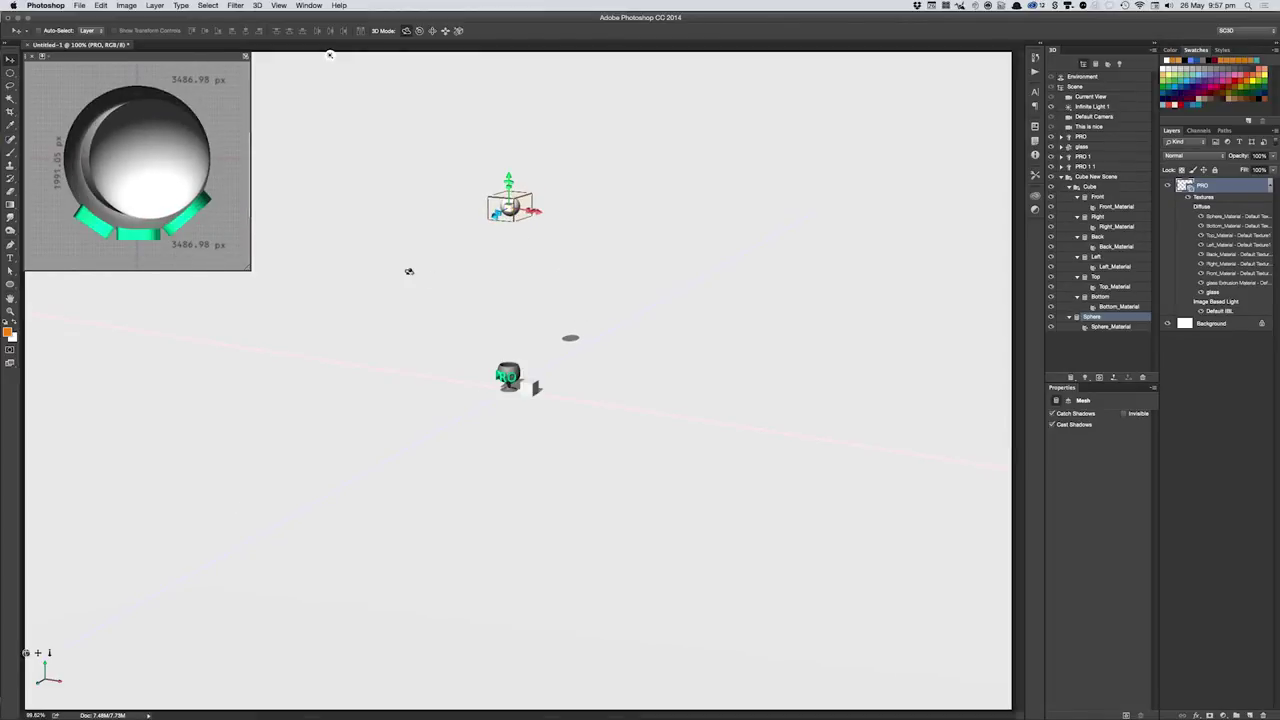
pyautogui.moveTo(228, 187); pyautogui.dragTo(102, 211)
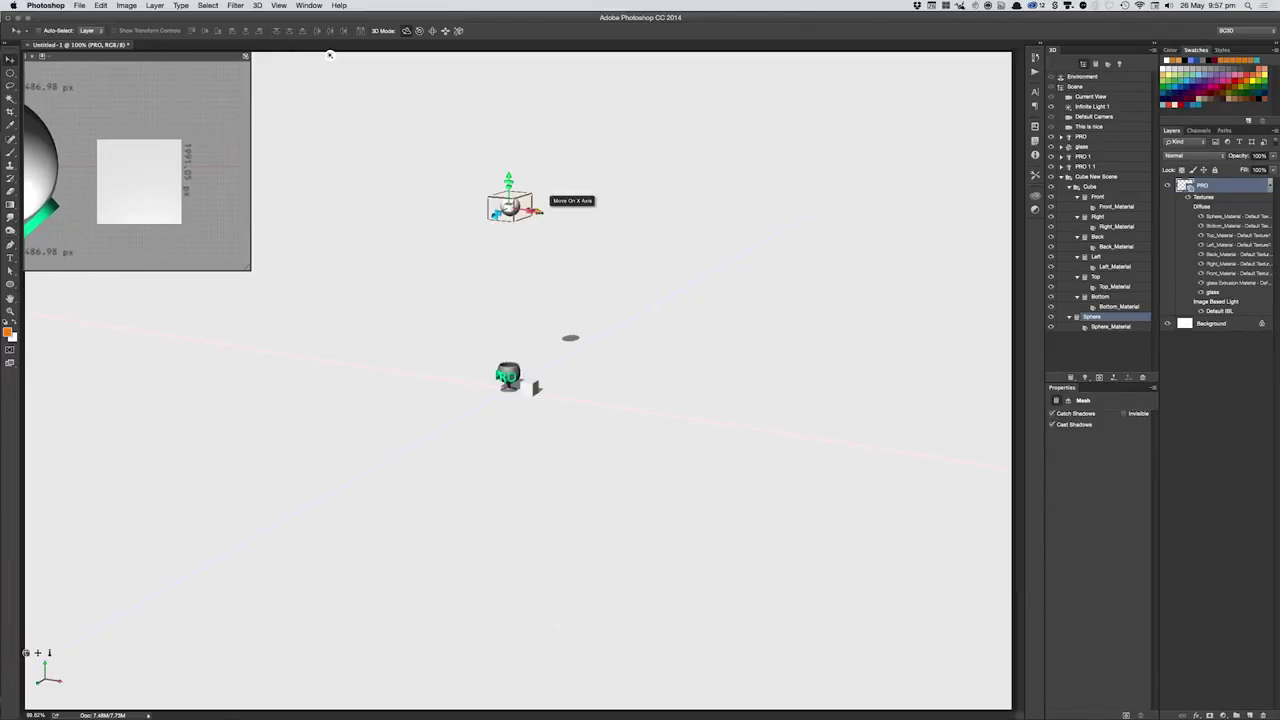
# - Position the sphere just above the white cube and bring the camera closer
pyautogui.moveTo(535, 210); pyautogui.dragTo(566, 211)
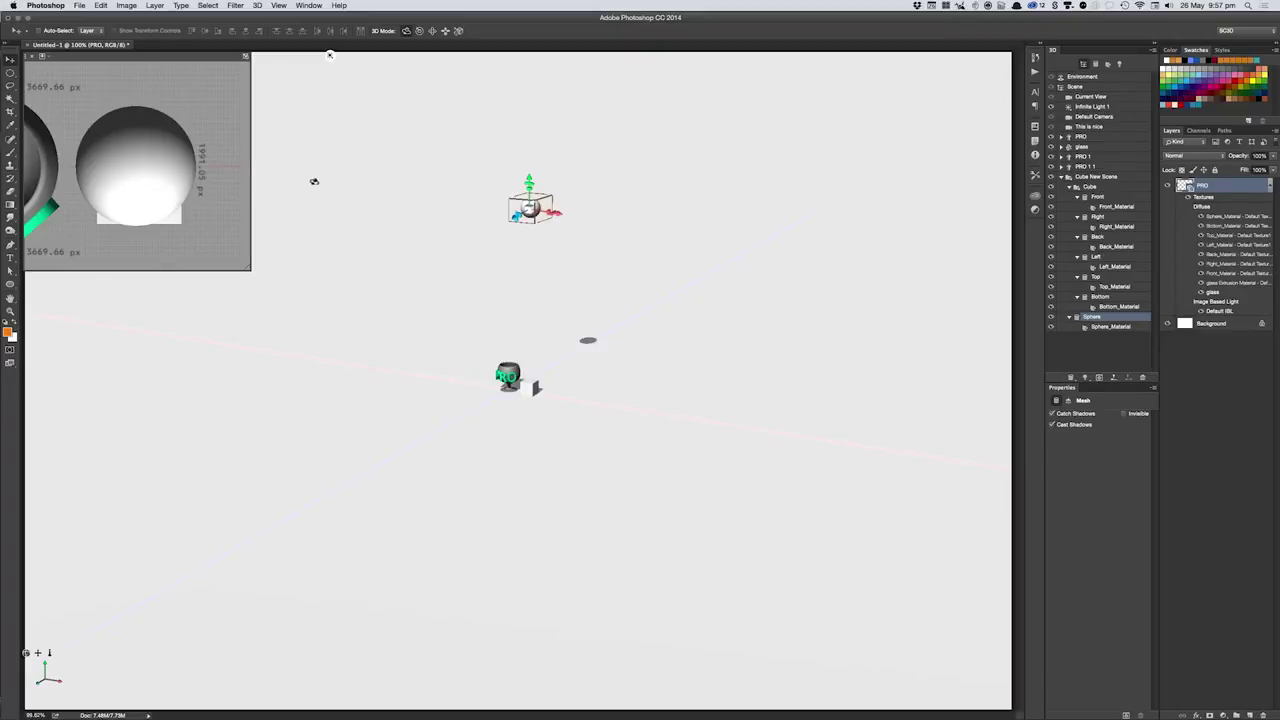
pyautogui.moveTo(529, 184); pyautogui.dragTo(532, 246)
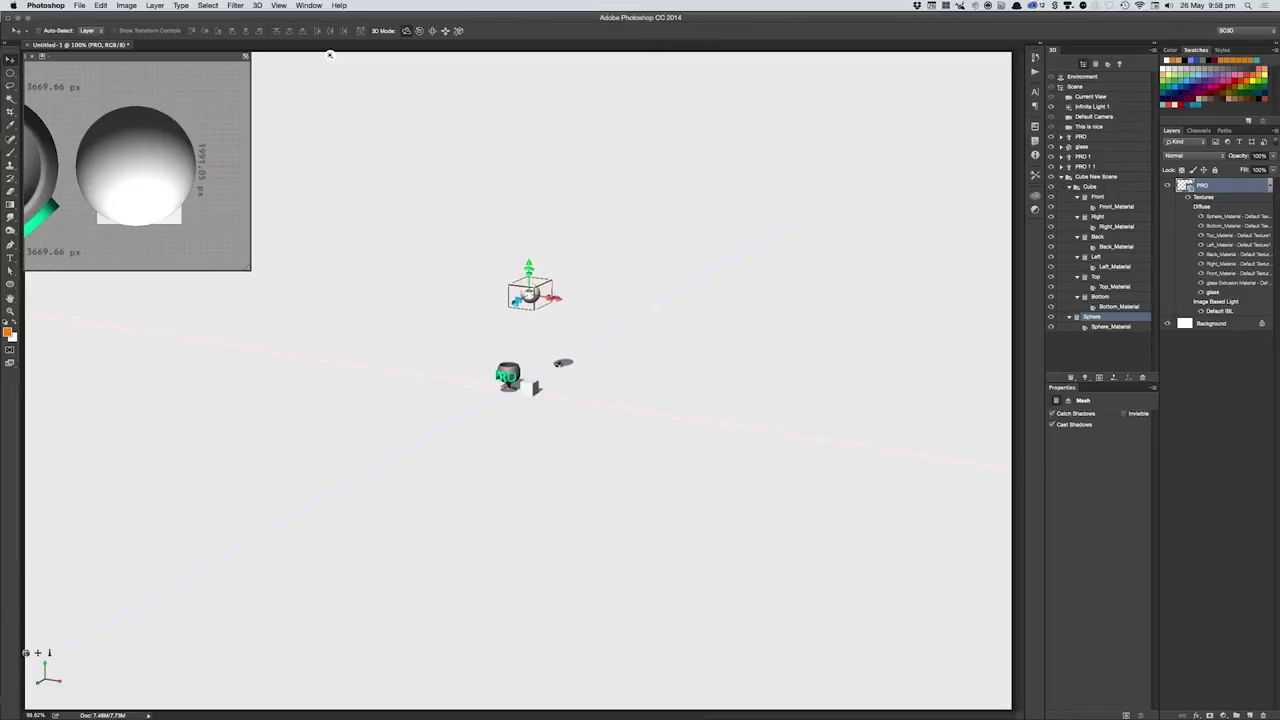
pyautogui.moveTo(529, 266); pyautogui.dragTo(521, 308)
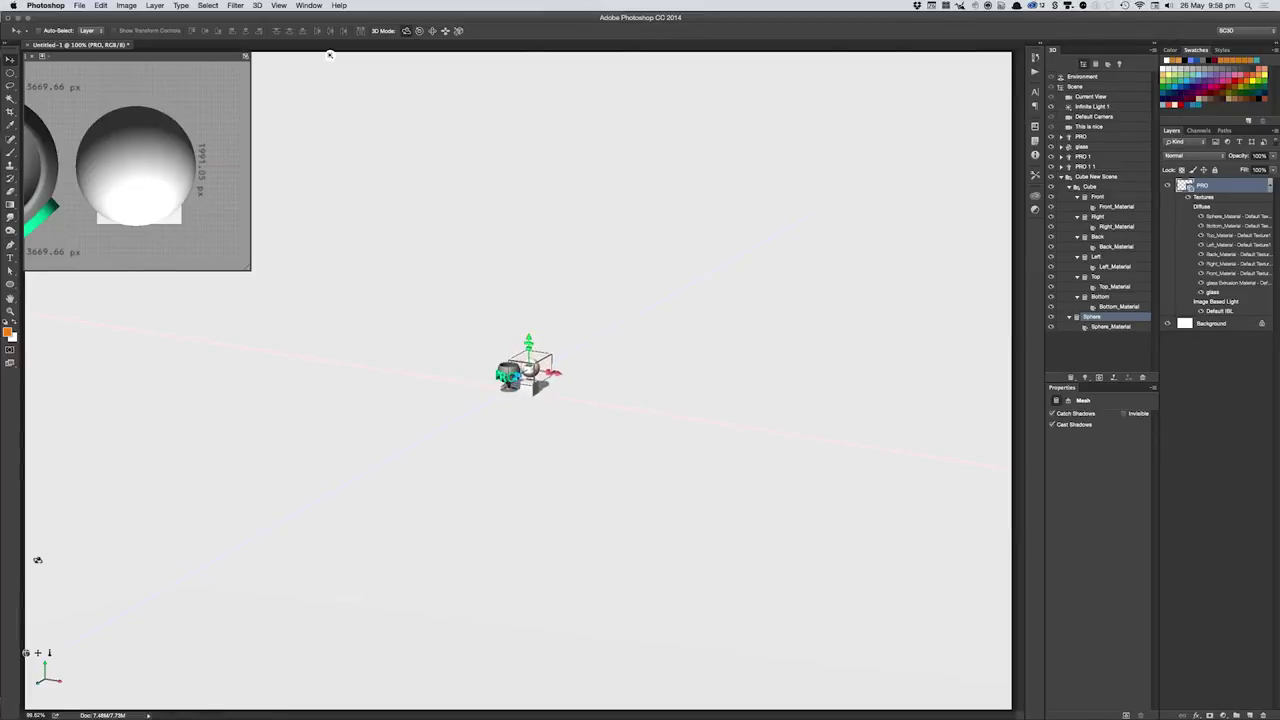
pyautogui.moveTo(50, 654); pyautogui.dragTo(54, 710)
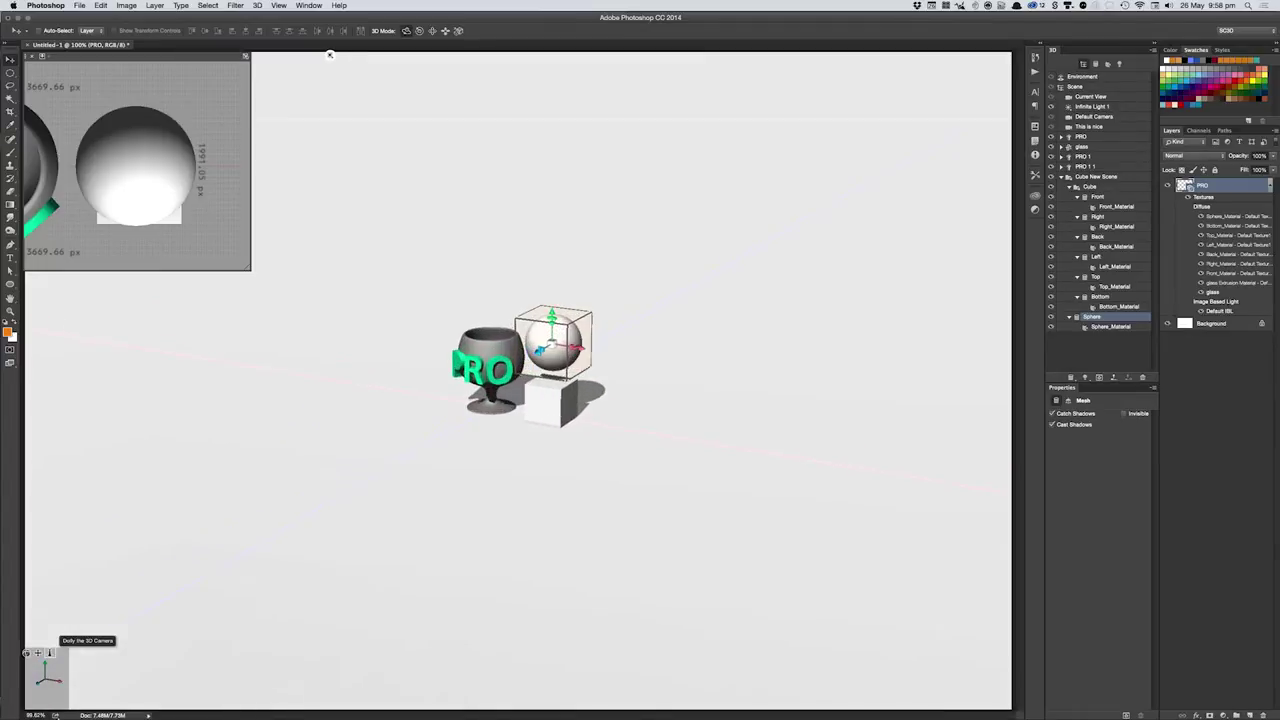
pyautogui.moveTo(49, 653); pyautogui.dragTo(49, 690)
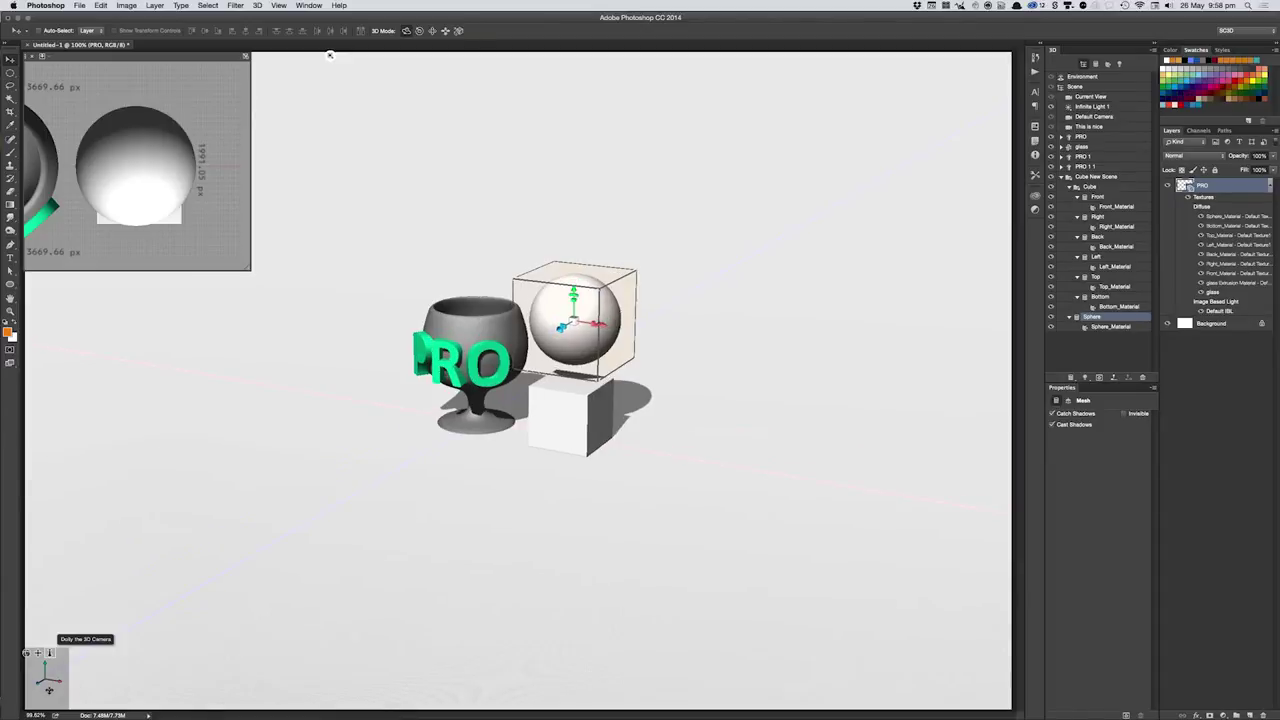
# - Switch the current camera view to the saved view 'This is nice'
pyautogui.click(1100, 97)
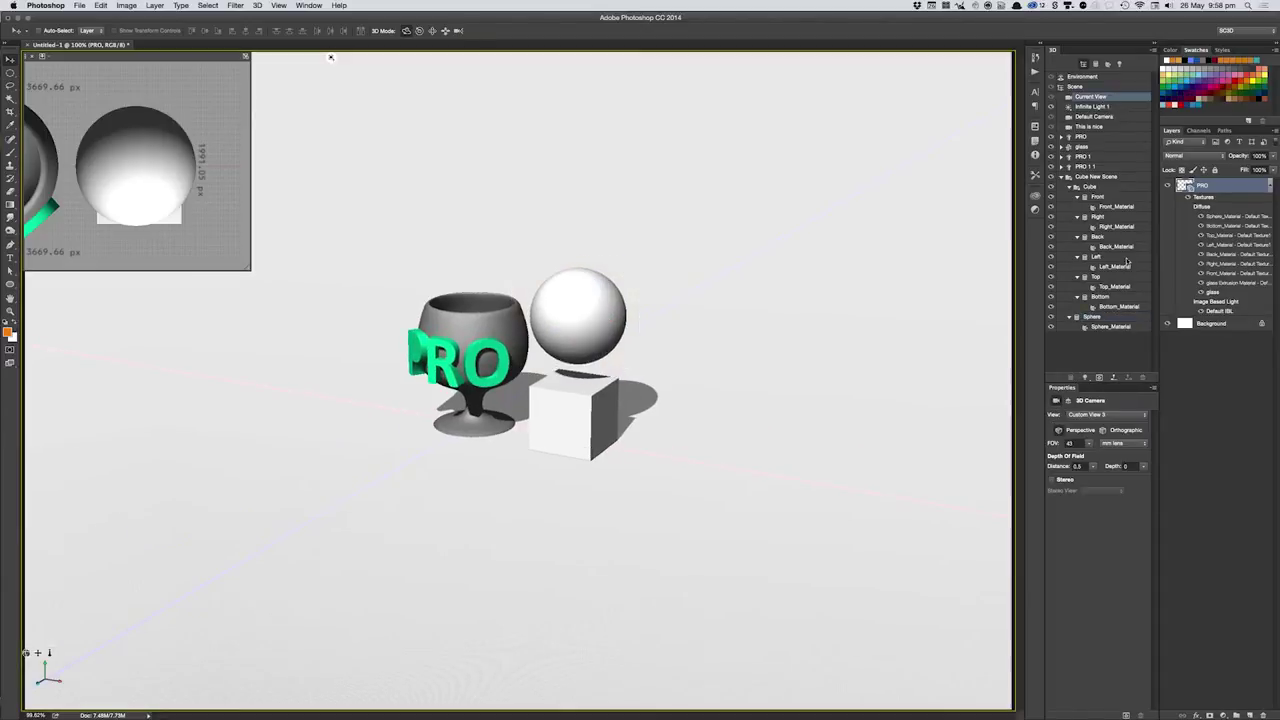
pyautogui.click(1120, 414)
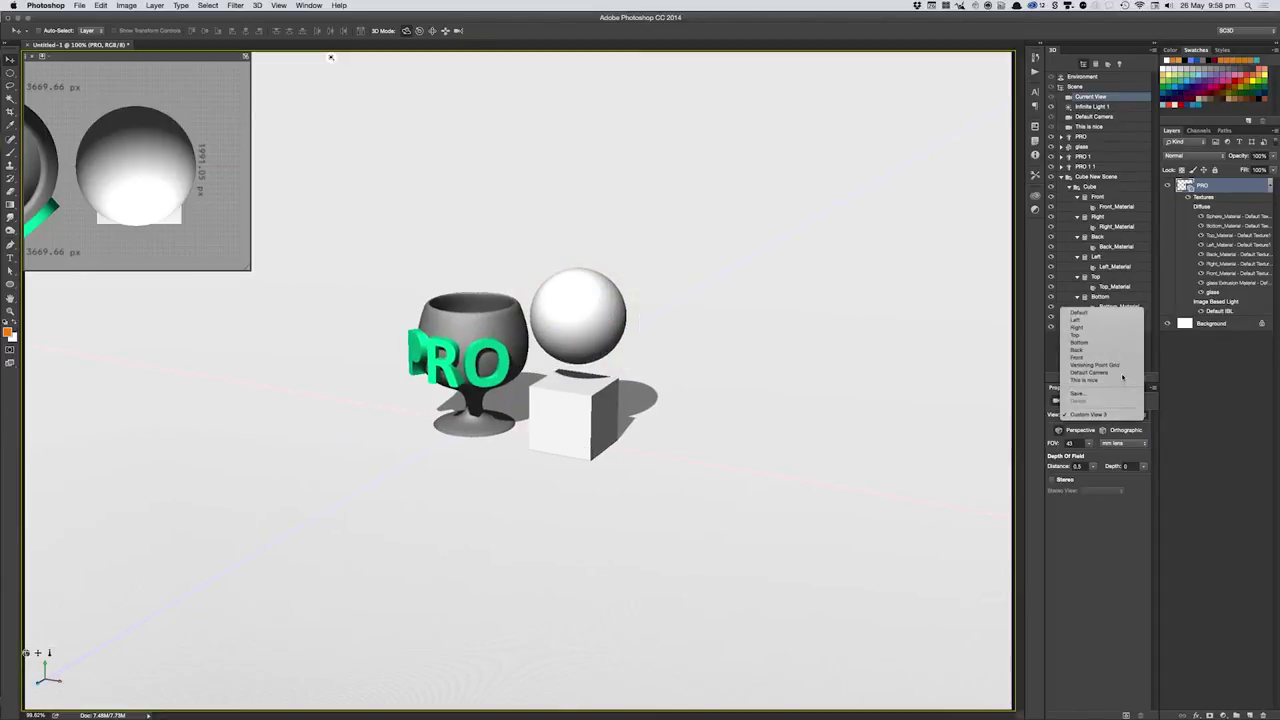
pyautogui.click(1122, 379)
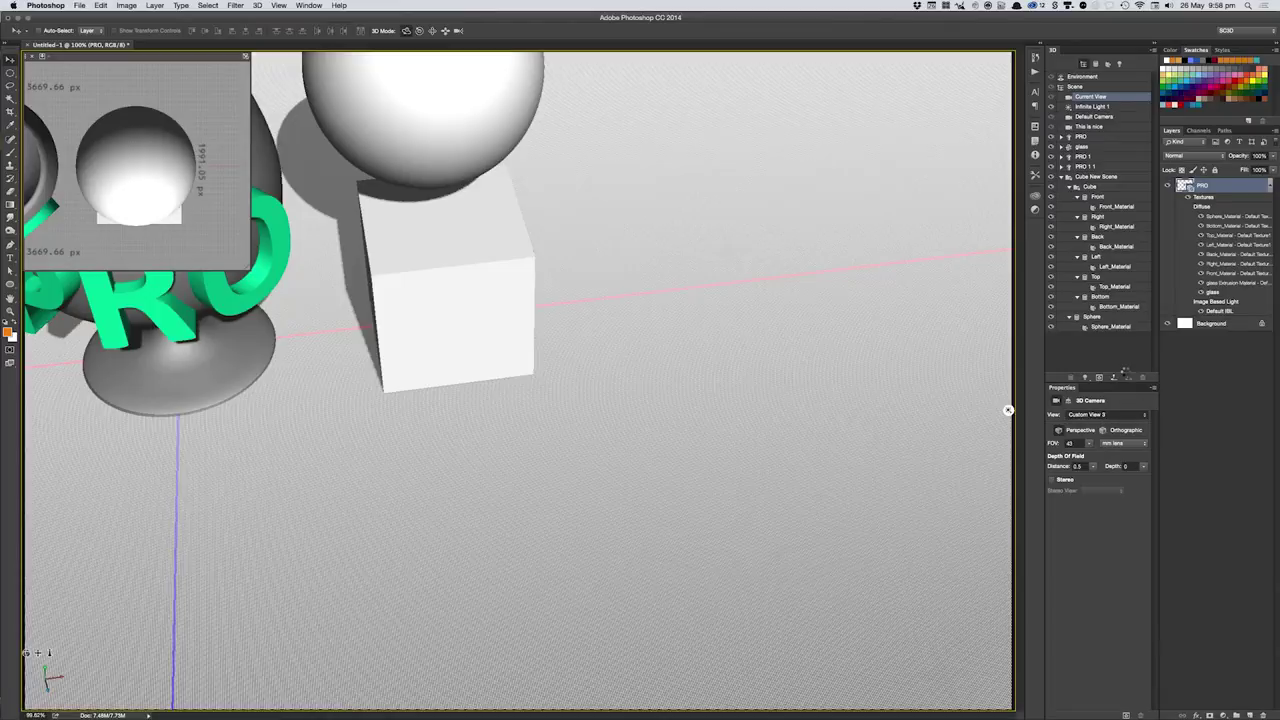
pyautogui.hotkey('ctrl', 'z')
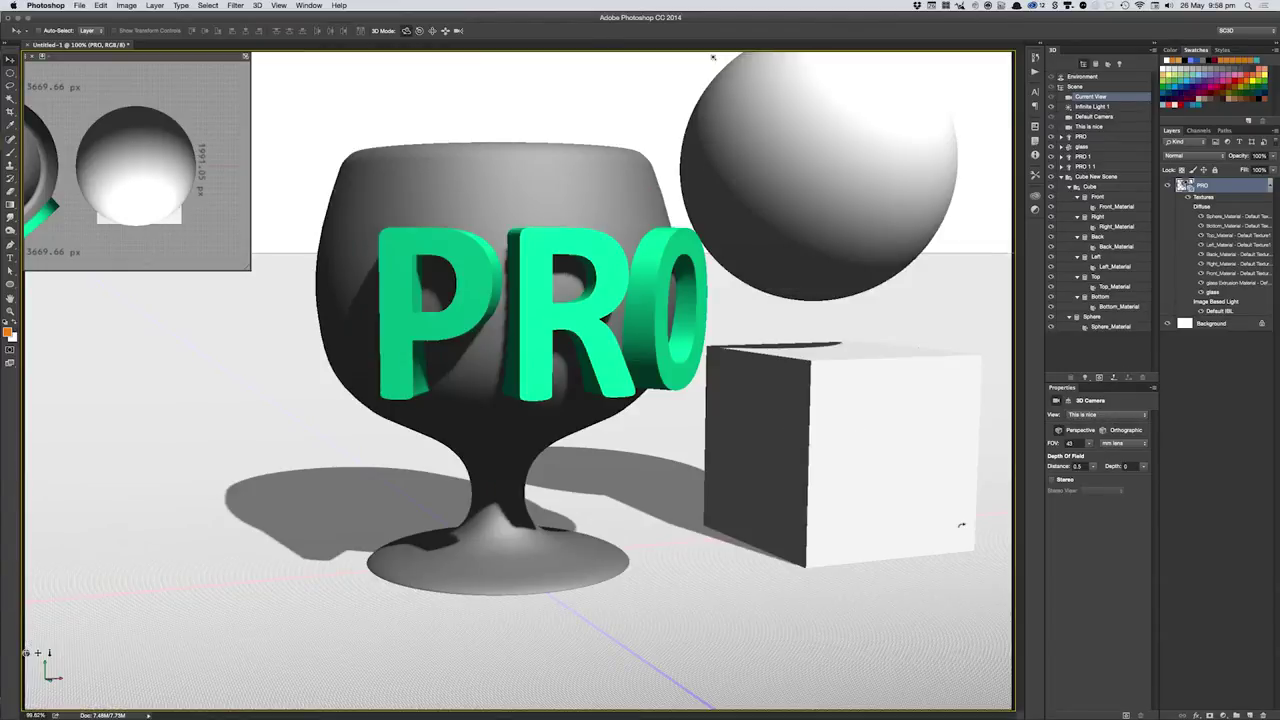
pyautogui.moveTo(713, 57); pyautogui.dragTo(796, 57)
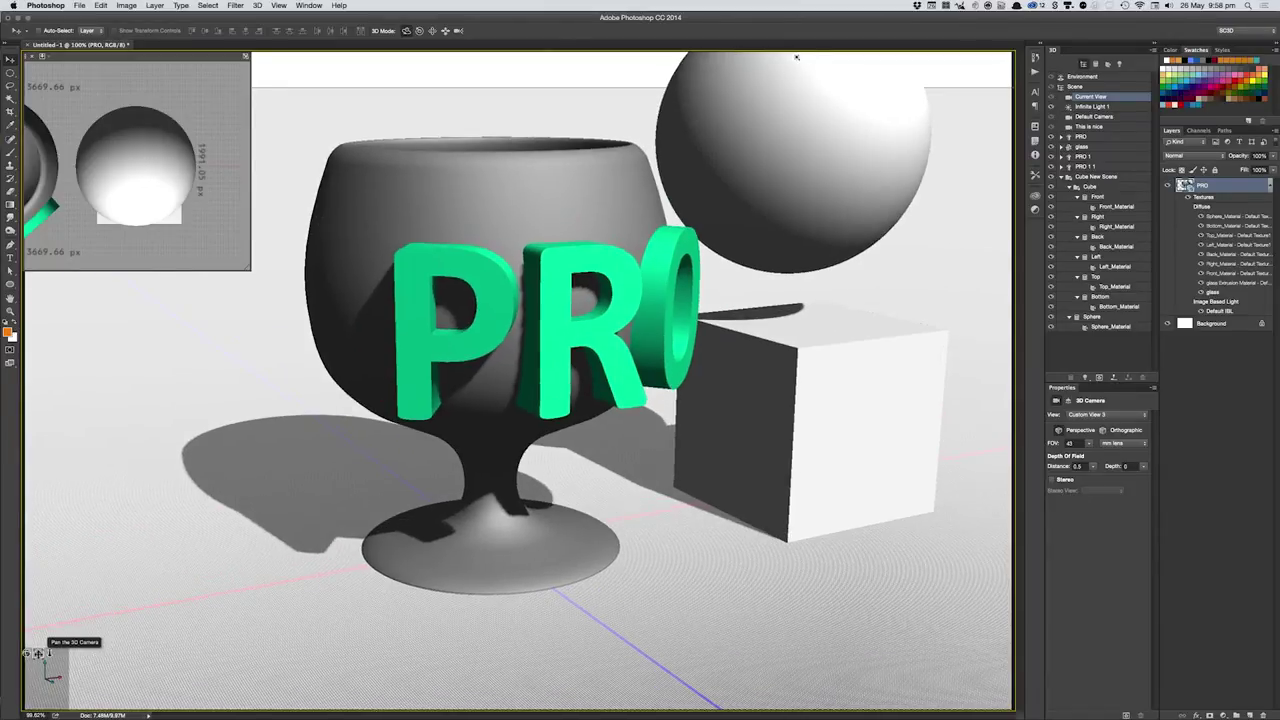
# - Orbit the camera to centre the sphere and cube, then inspect the sphere and cube top
pyautogui.moveTo(796, 57); pyautogui.dragTo(483, 57)
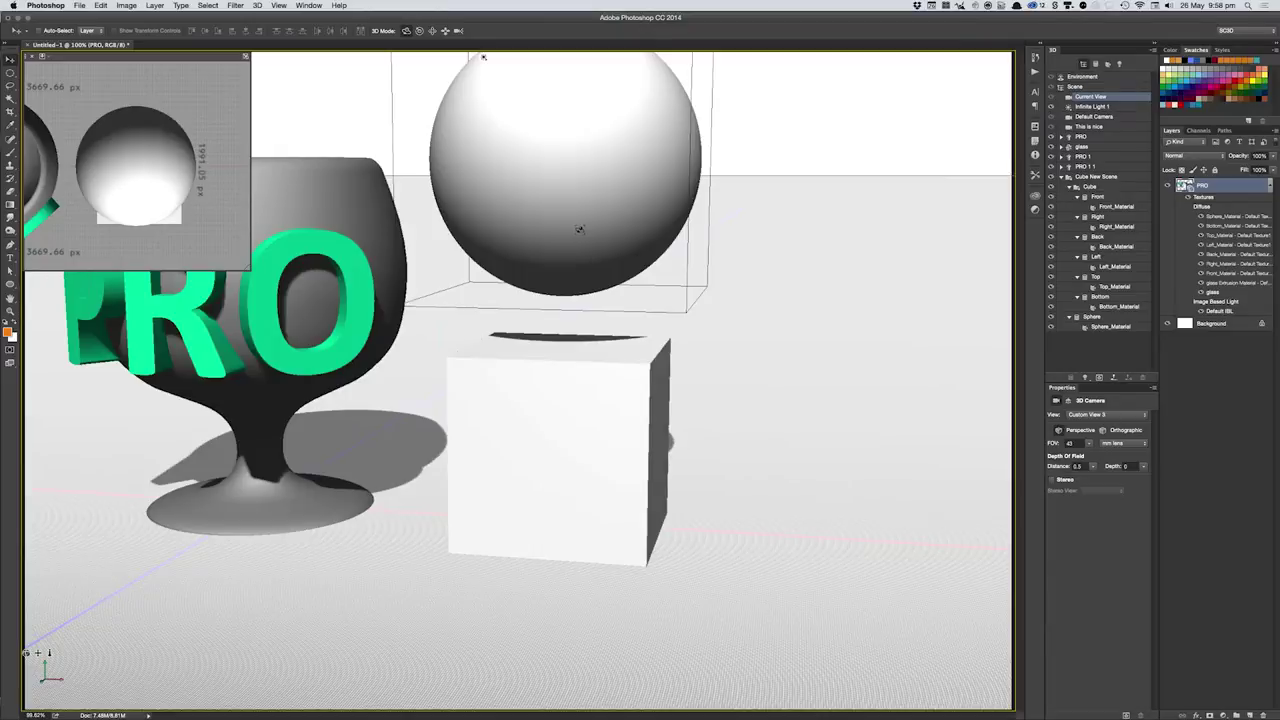
pyautogui.click(580, 229)
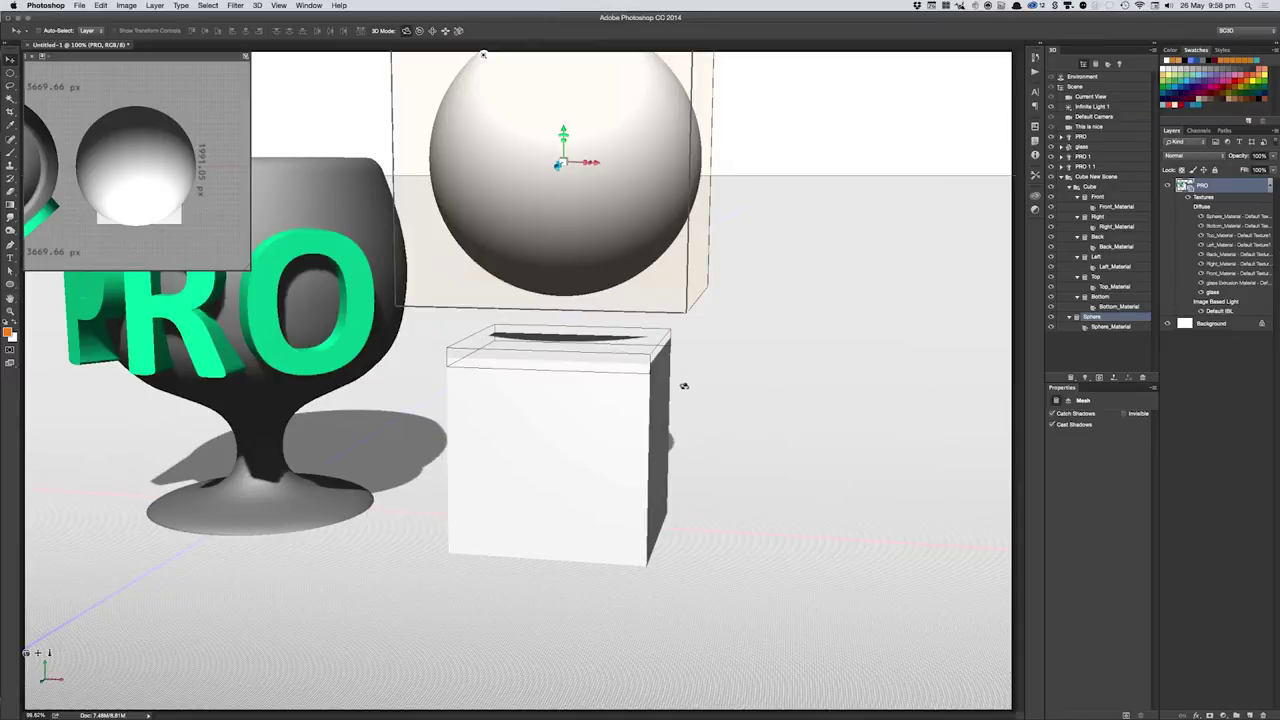
pyautogui.click(605, 347)
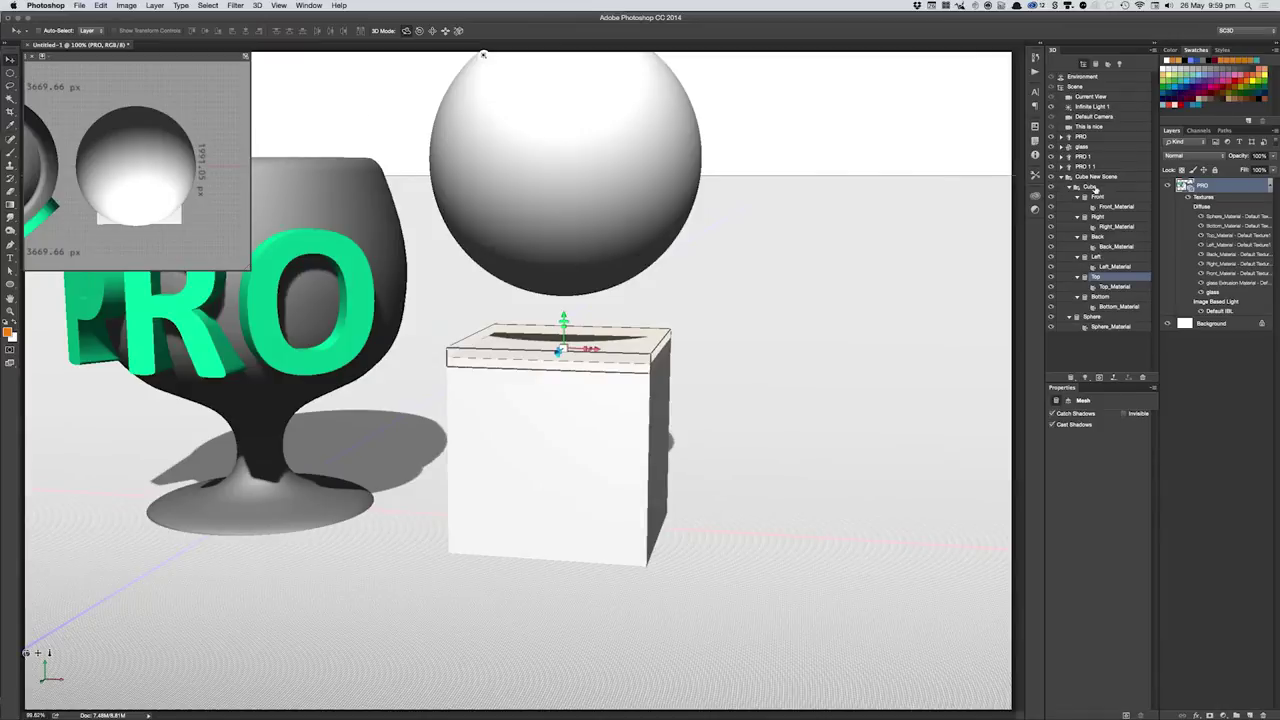
pyautogui.click(1080, 137)
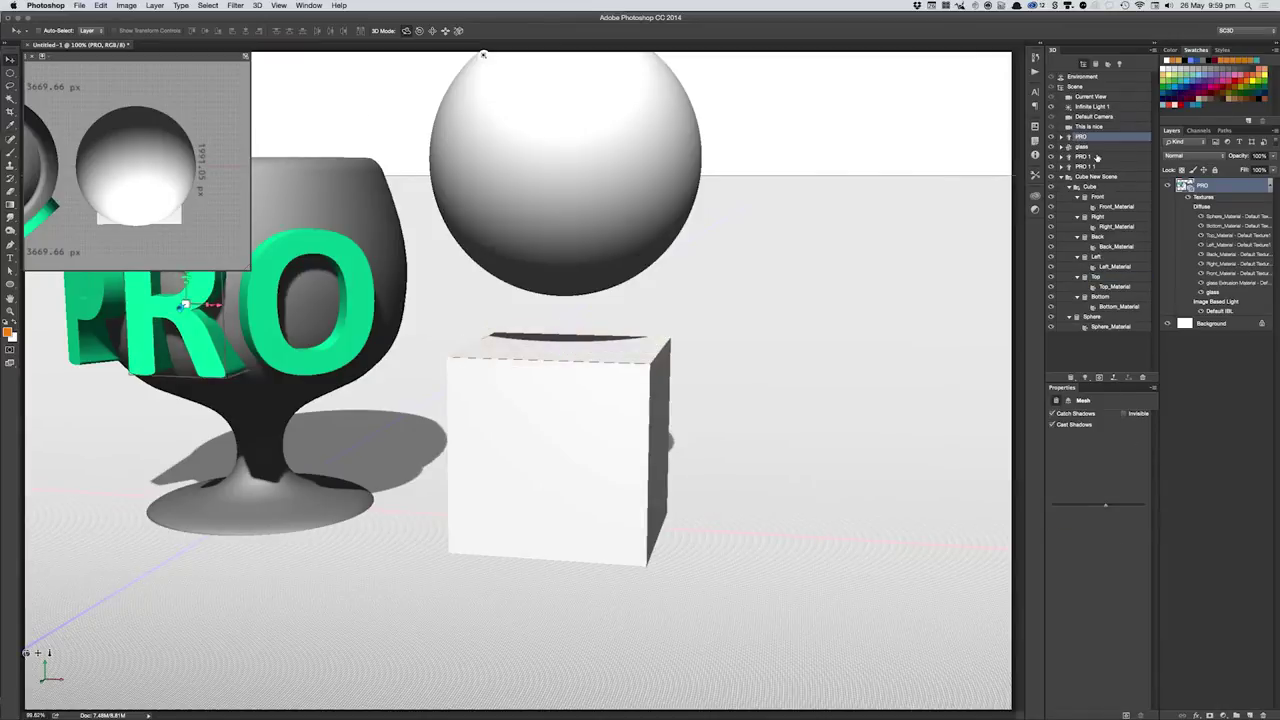
# - Move the glass and PRO letters together about 1299 px left along the X axis
pyautogui.keyDown('shift'); pyautogui.click(1093, 167); pyautogui.keyUp('shift')
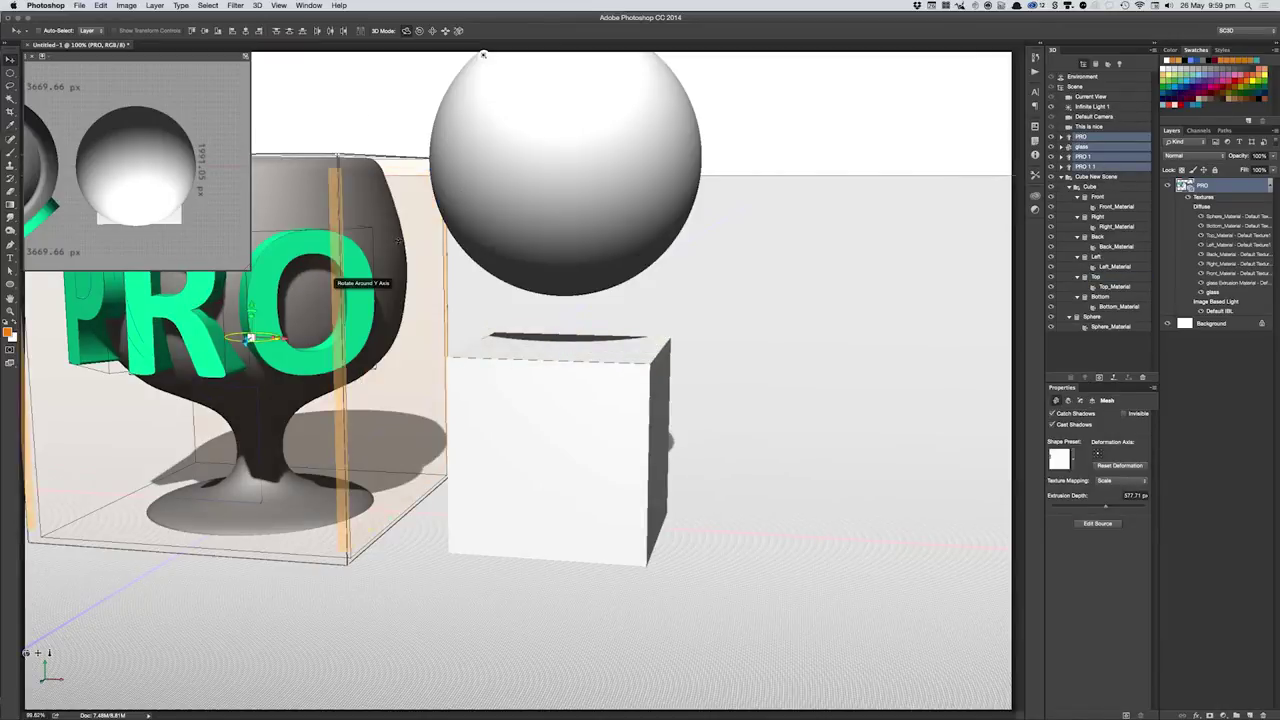
pyautogui.moveTo(285, 338); pyautogui.dragTo(275, 340)
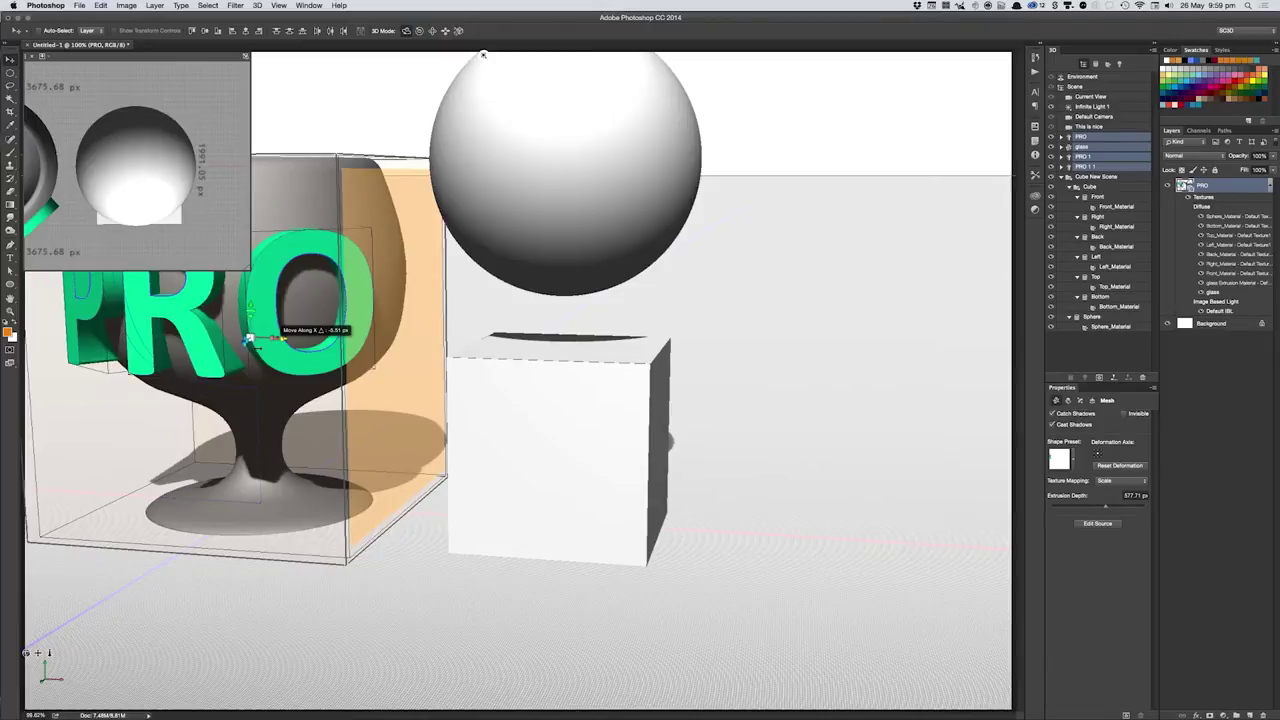
pyautogui.moveTo(282, 338)
pyautogui.mouseDown()
pyautogui.moveTo(60, 360)
pyautogui.moveTo(535, 336)
pyautogui.moveTo(405, 368)
pyautogui.moveTo(330, 412)
pyautogui.moveTo(327, 428)
pyautogui.mouseUp()
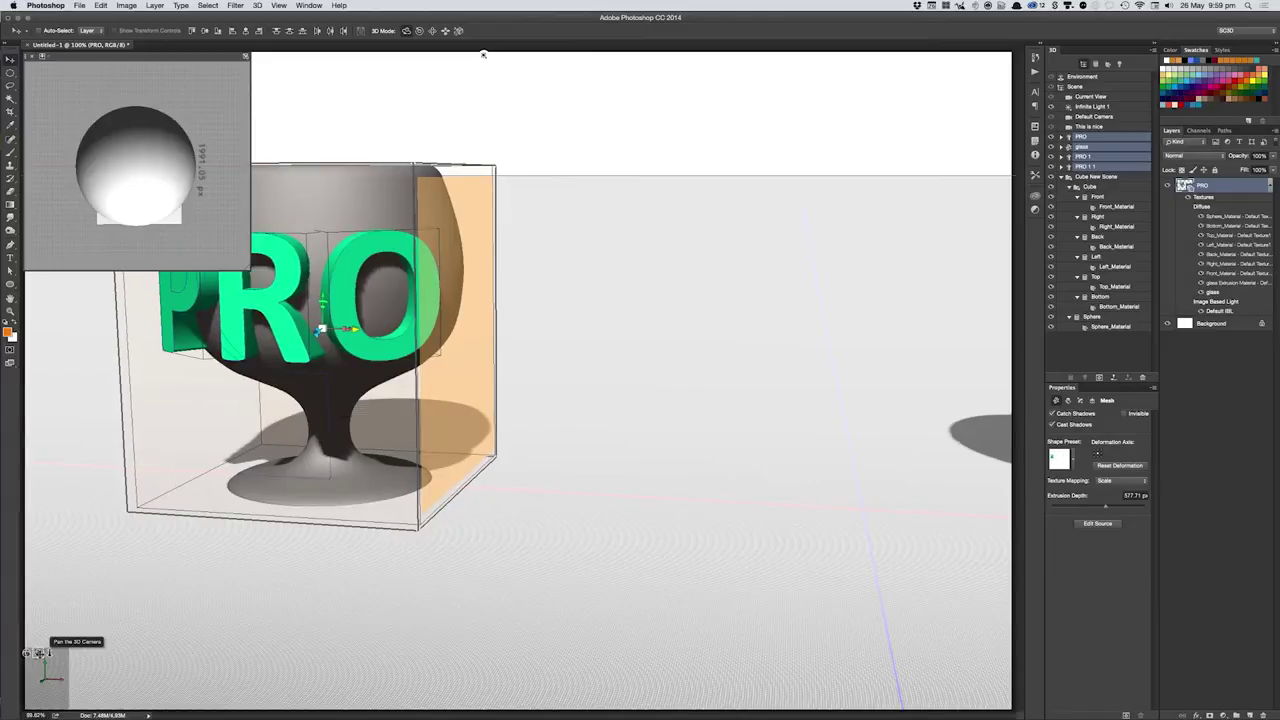
pyautogui.moveTo(42, 653); pyautogui.dragTo(37, 652)
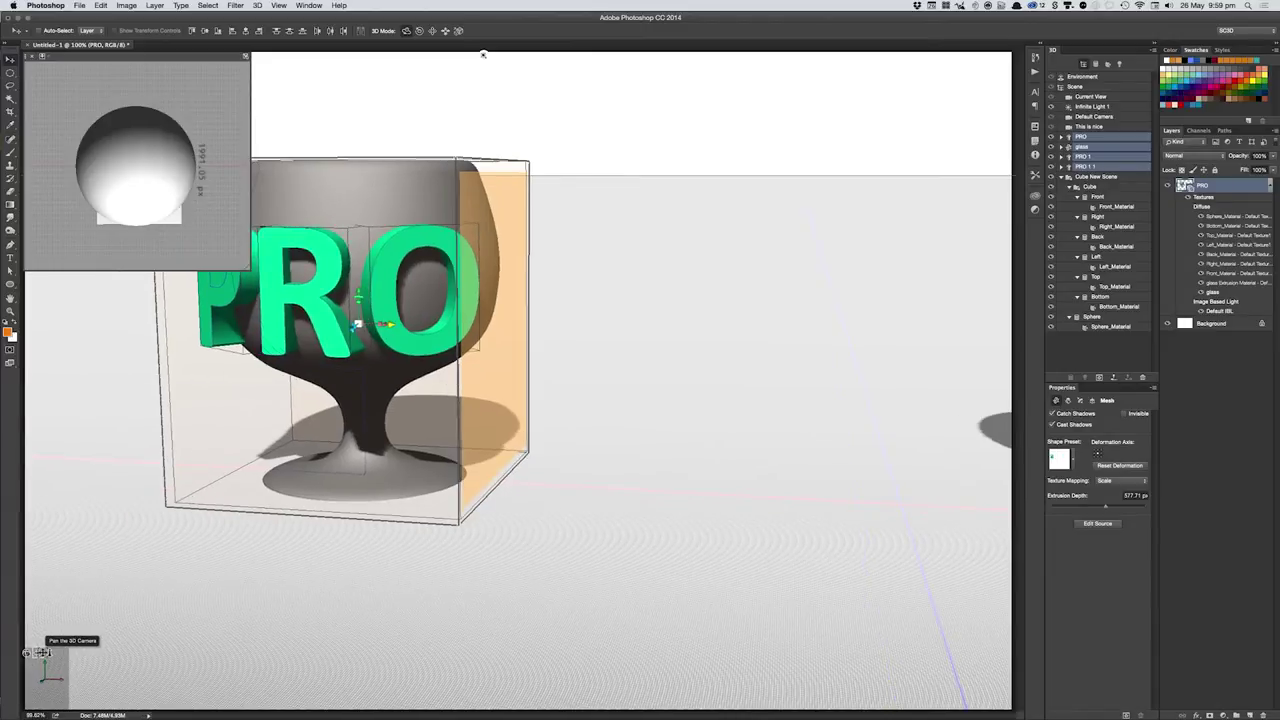
pyautogui.click(1070, 177)
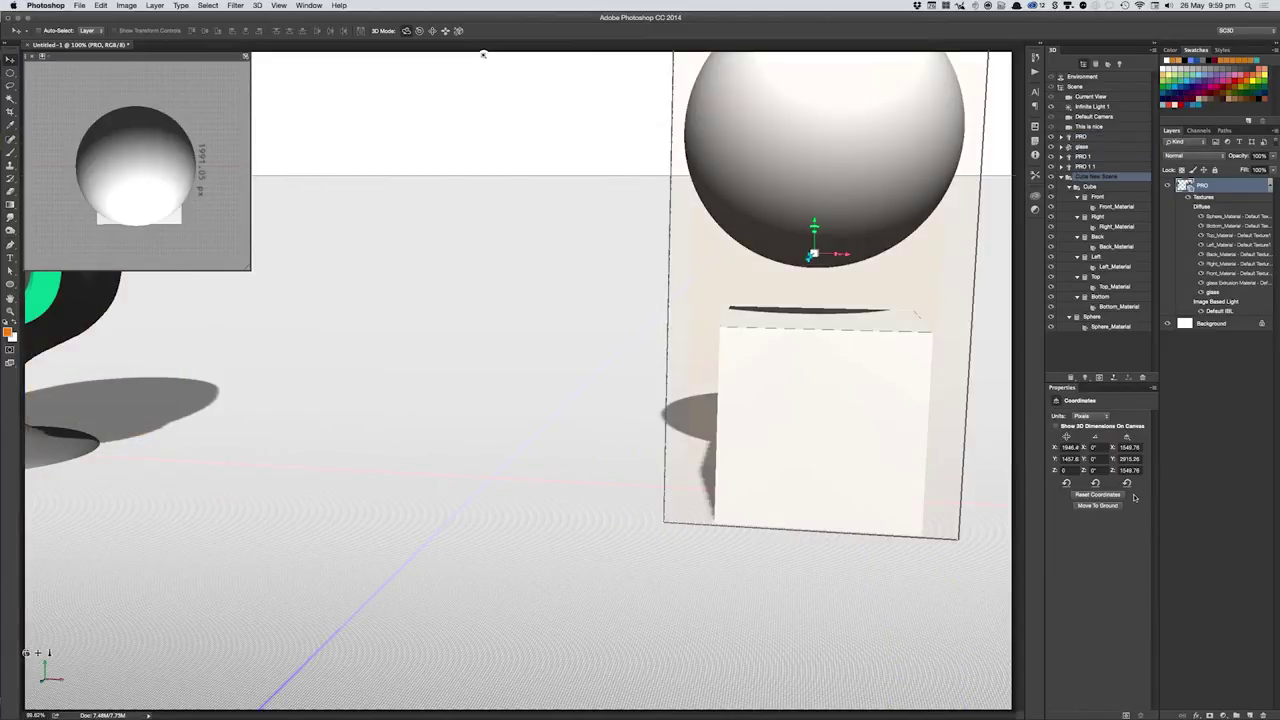
# - Reset the coordinates of both the cube and the sphere to the scene origin
pyautogui.click(1077, 188)
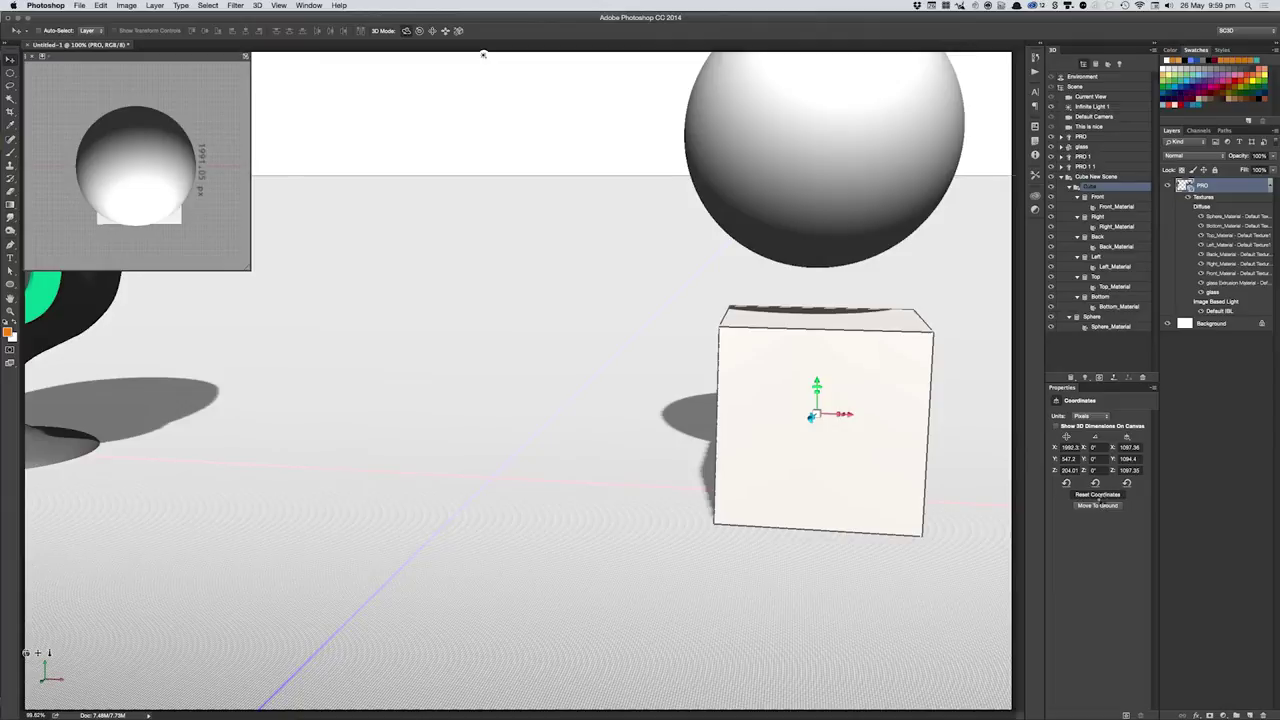
pyautogui.click(1097, 495)
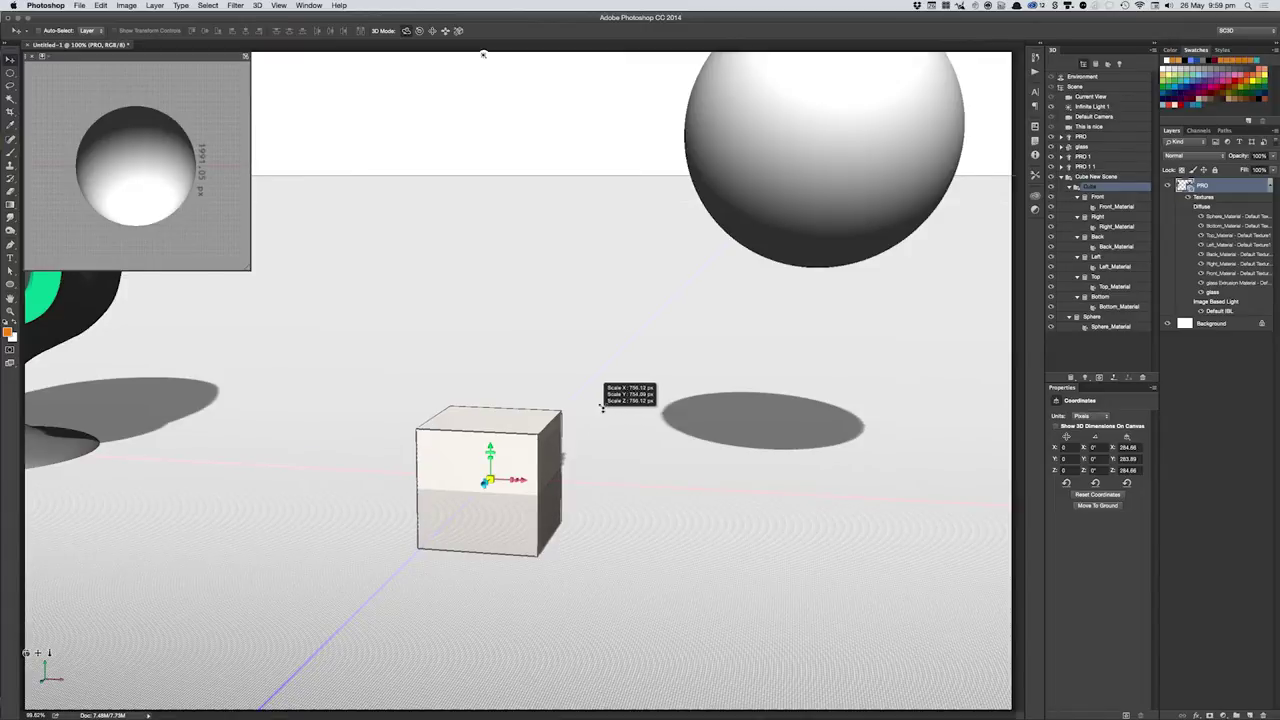
pyautogui.click(890, 194)
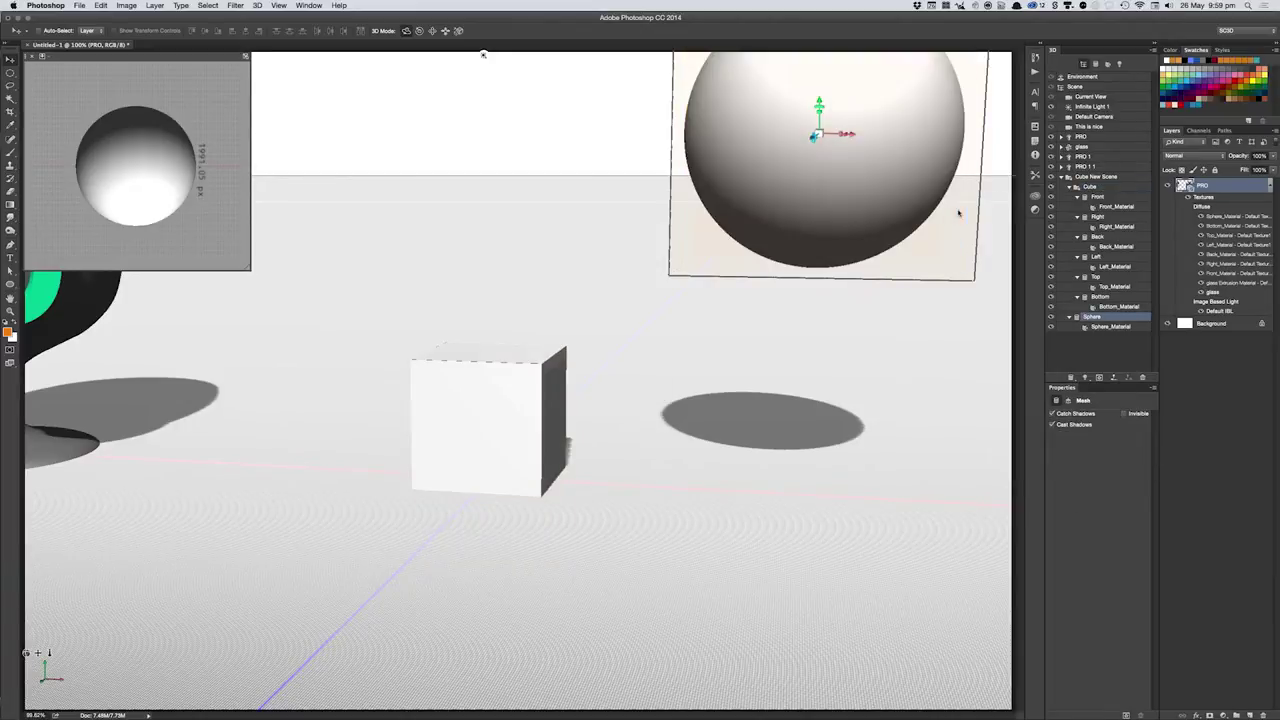
pyautogui.click(1067, 400)
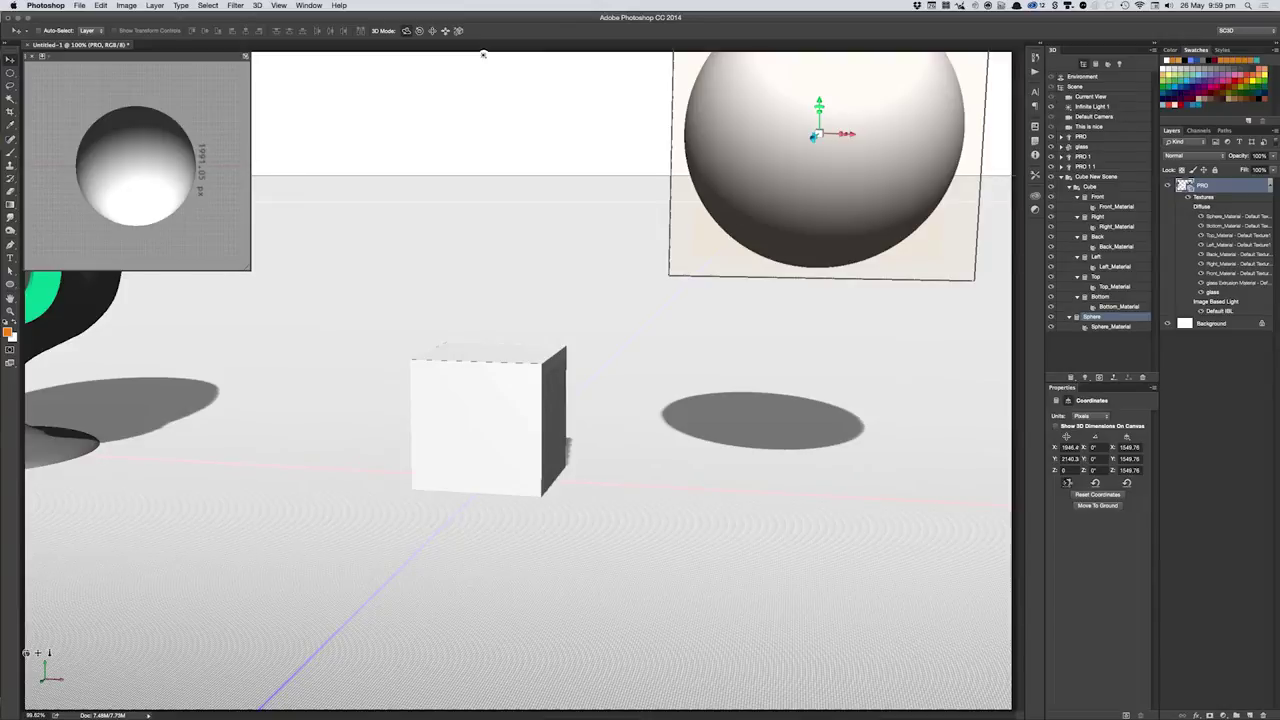
pyautogui.click(1066, 483)
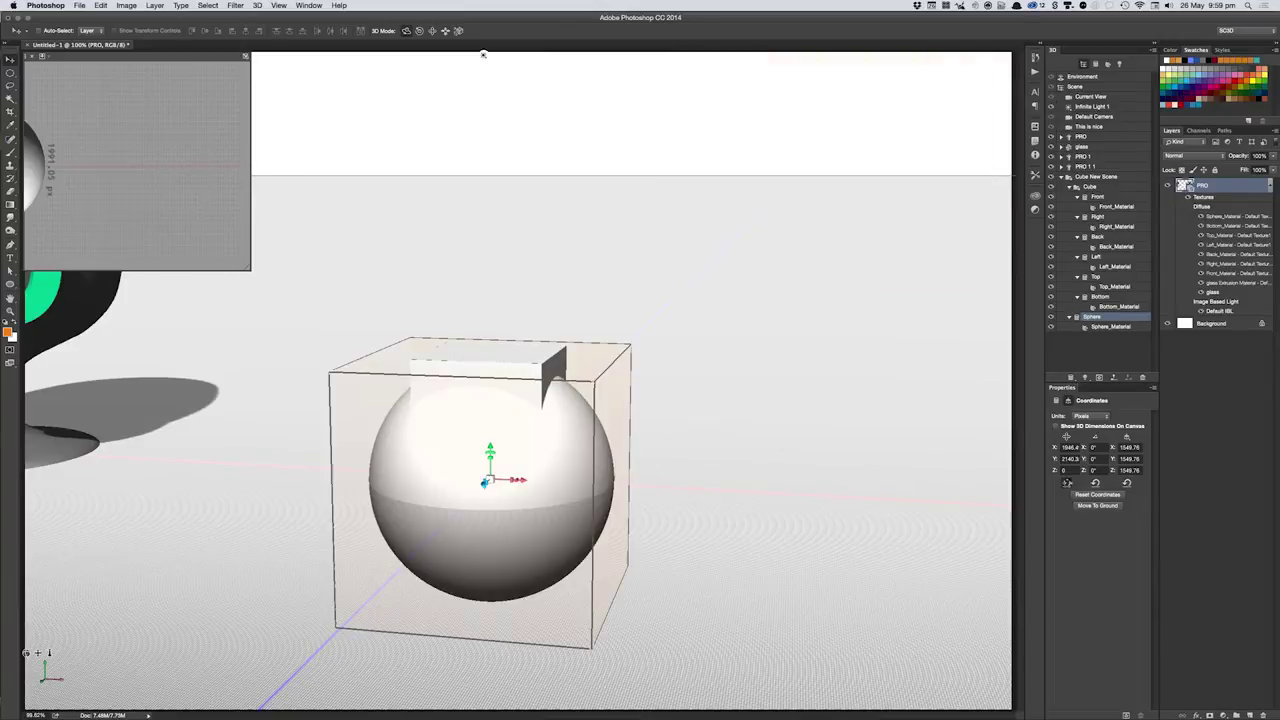
# - Adjust the sphere's Y position to about 805.6 so it rests on the small cube
pyautogui.click(523, 346)
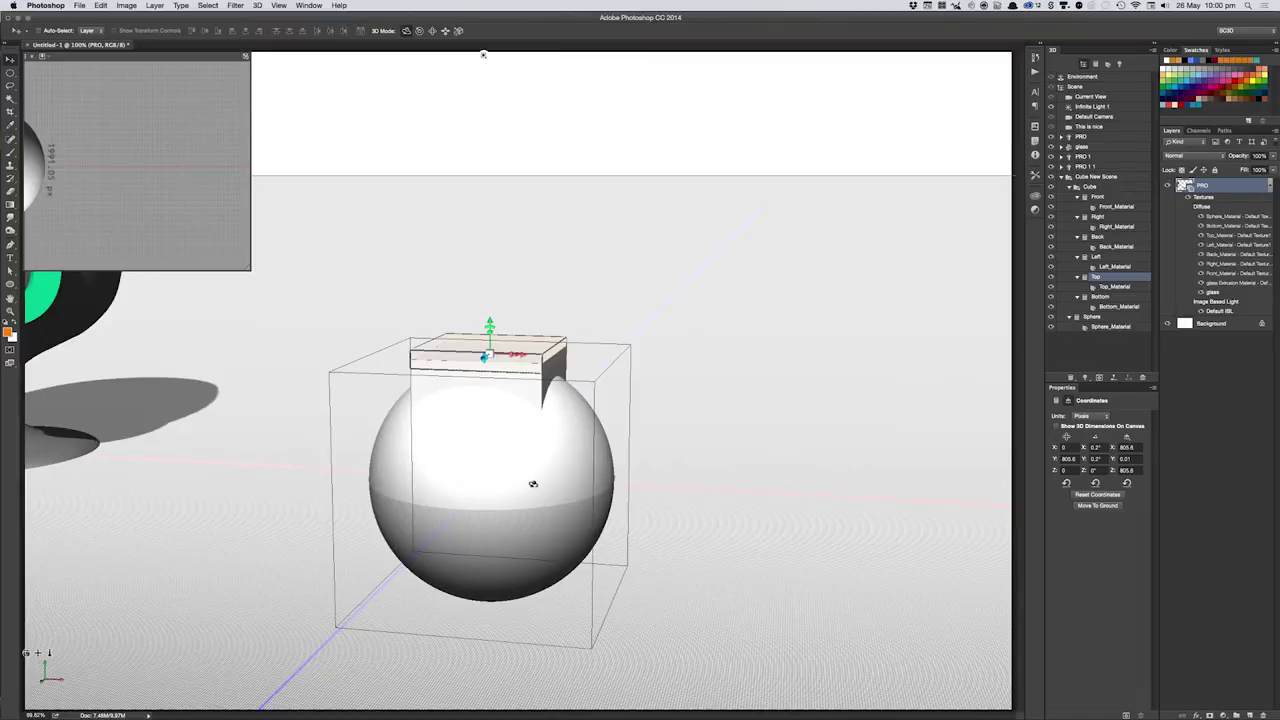
pyautogui.click(534, 490)
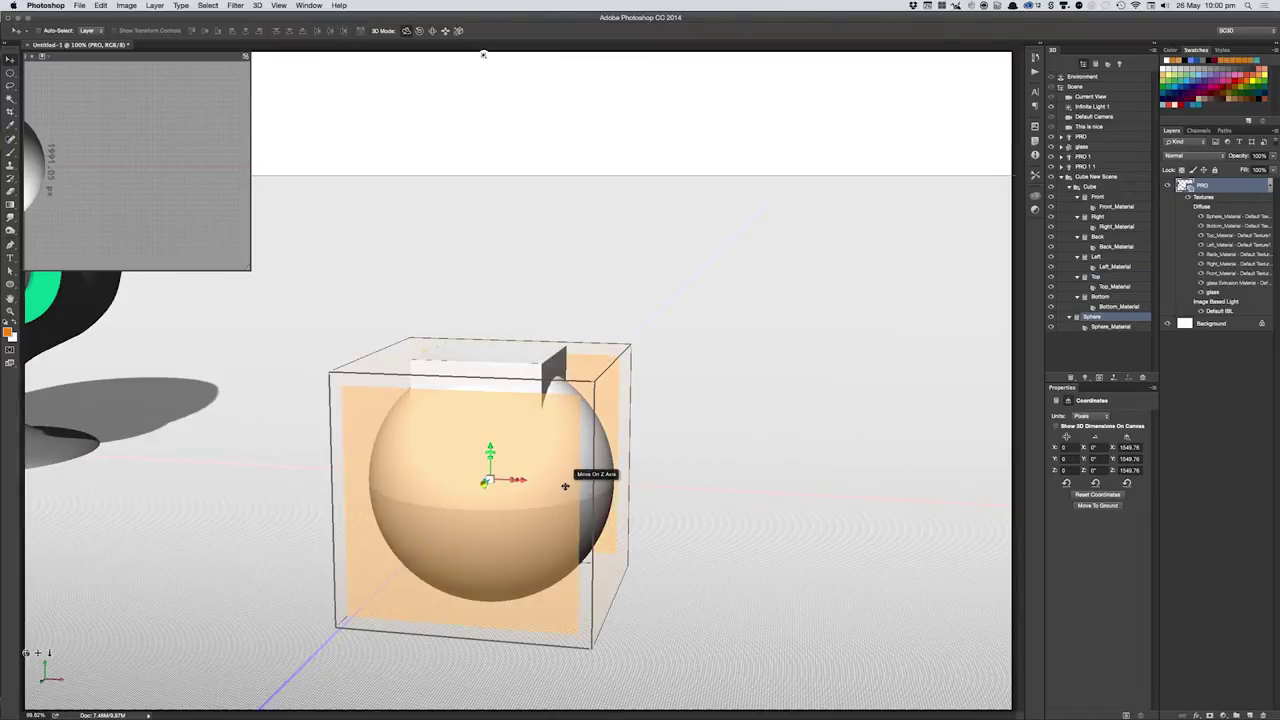
pyautogui.click(1057, 459)
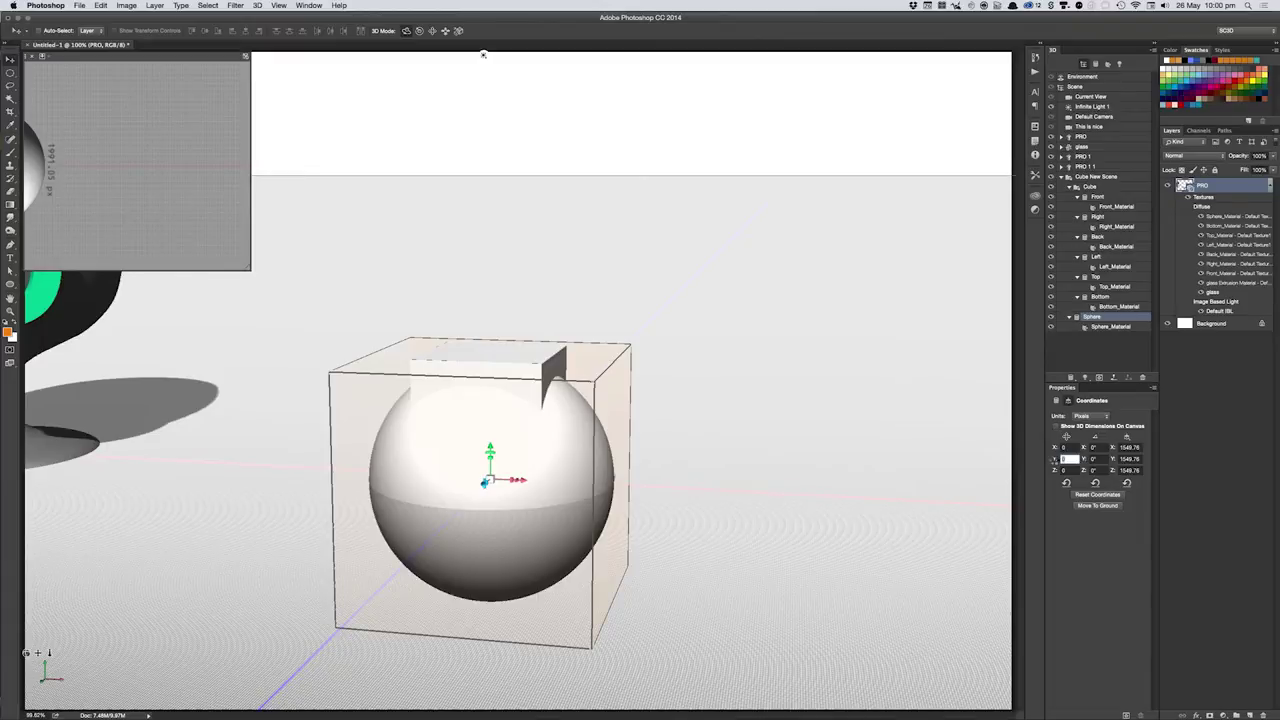
pyautogui.moveTo(1056, 459); pyautogui.dragTo(1055, 462)
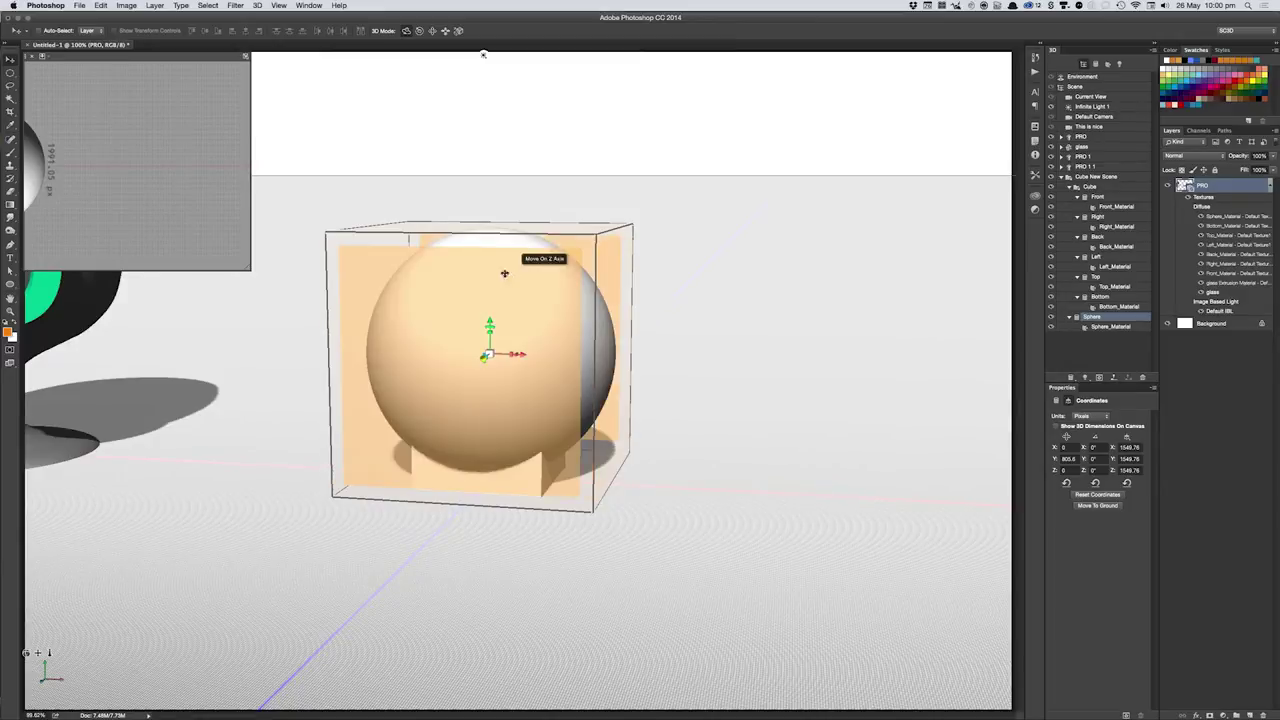
pyautogui.moveTo(82, 183); pyautogui.dragTo(198, 186)
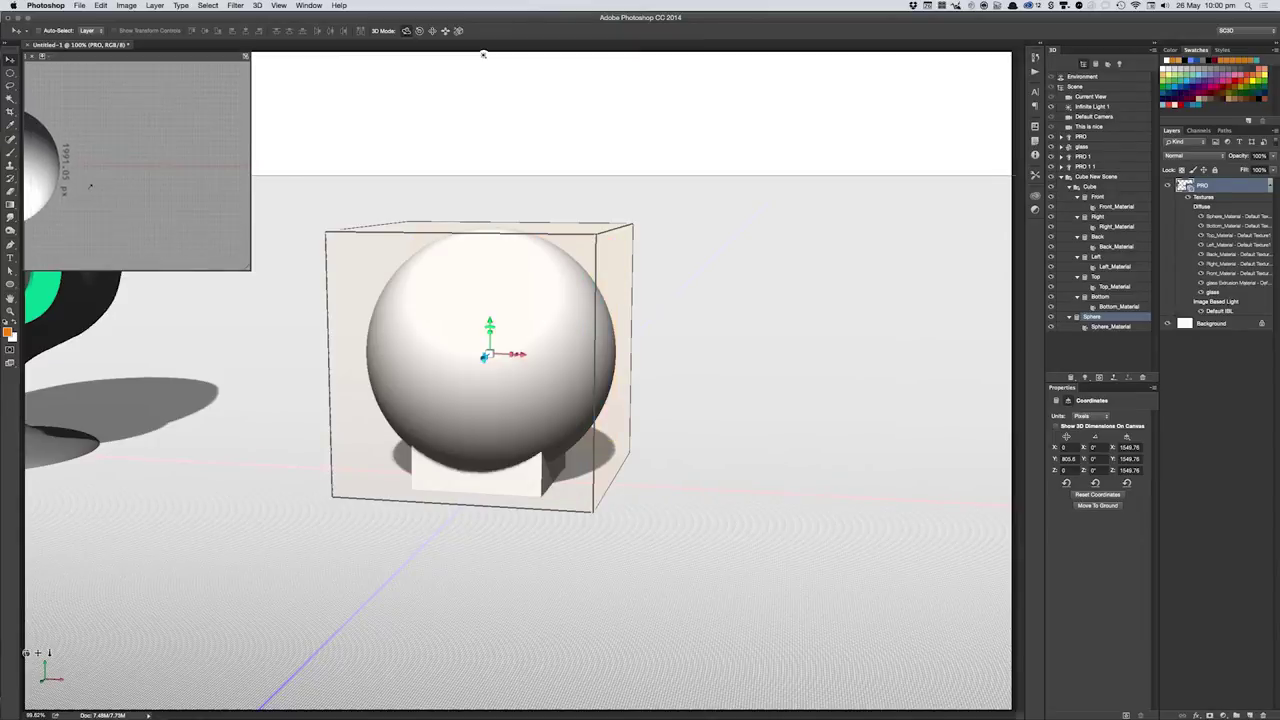
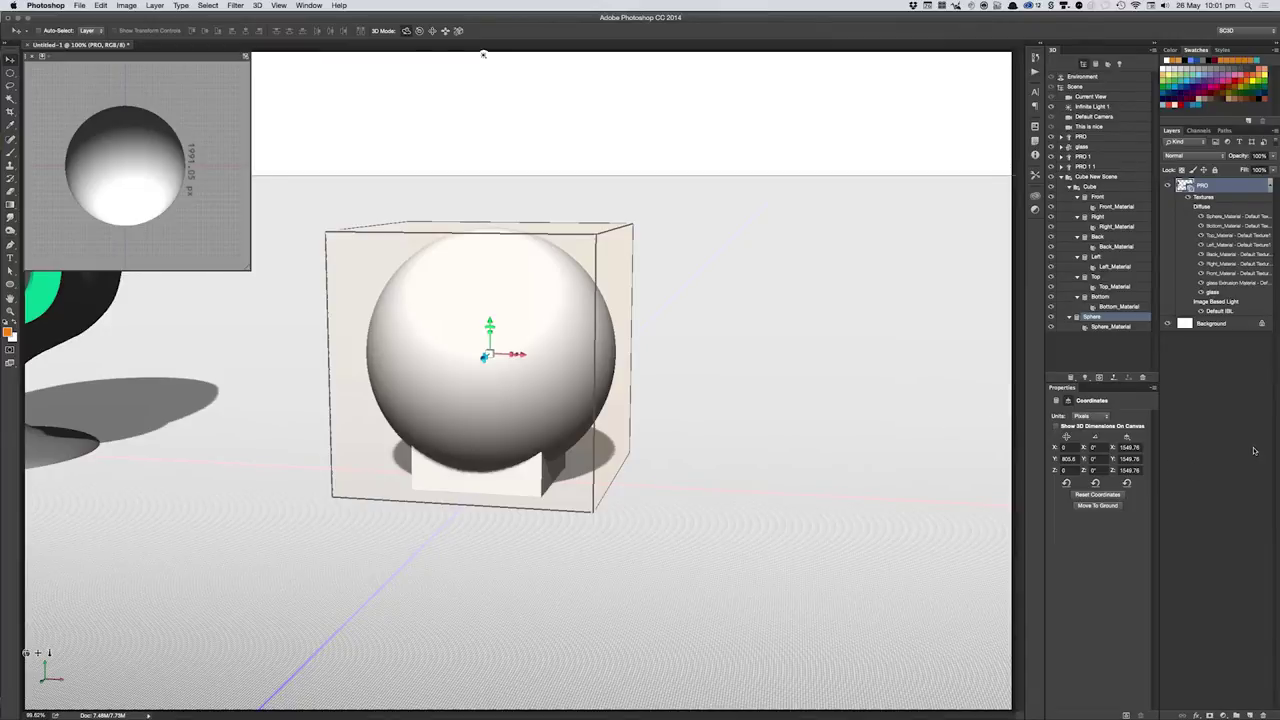
# - Set the sphere's X, Y and Z scale to 1500
pyautogui.click(1130, 447)
pyautogui.write('1500')
pyautogui.press('Tab')
pyautogui.write('1500')
pyautogui.press('Tab')
pyautogui.write('1500')
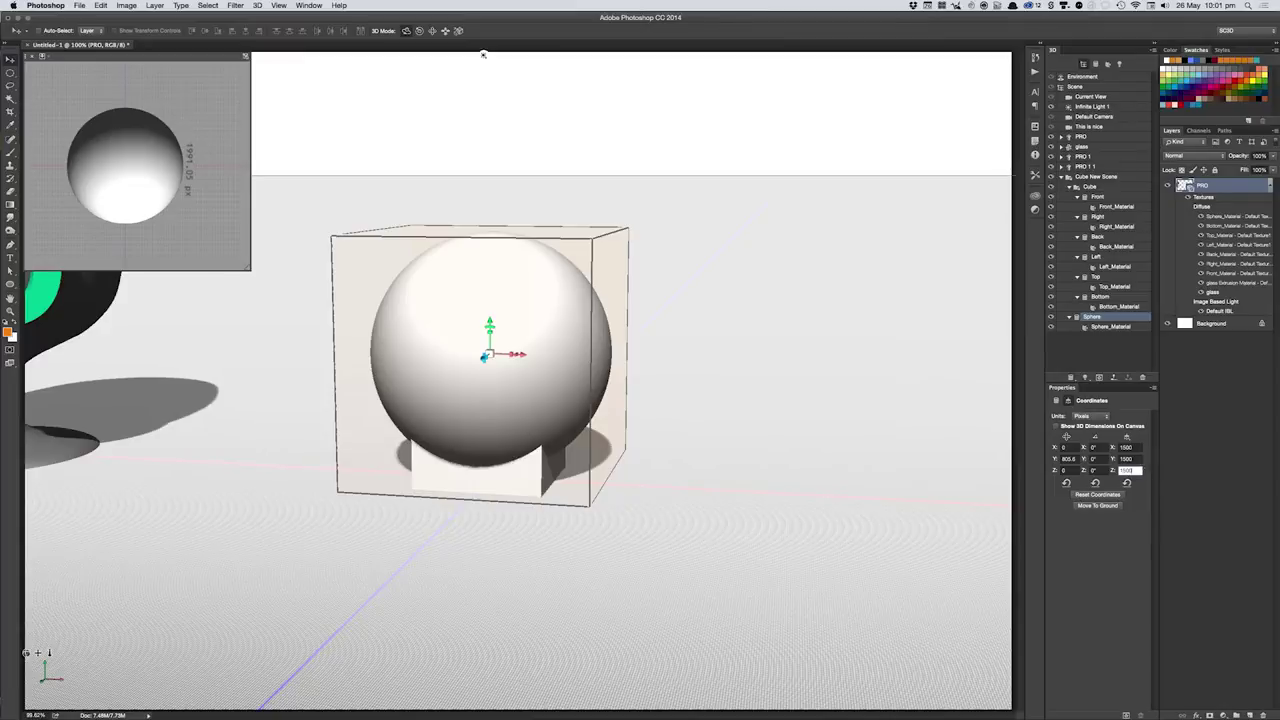
pyautogui.click(1128, 459)
pyautogui.click(1139, 470)
pyautogui.click(1138, 459)
# - Set the sphere's Y position to 150 so it floats above the white cube
pyautogui.click(1068, 458)
pyautogui.write('01')
pyautogui.press('Return')
pyautogui.write('150')
pyautogui.press('Return')
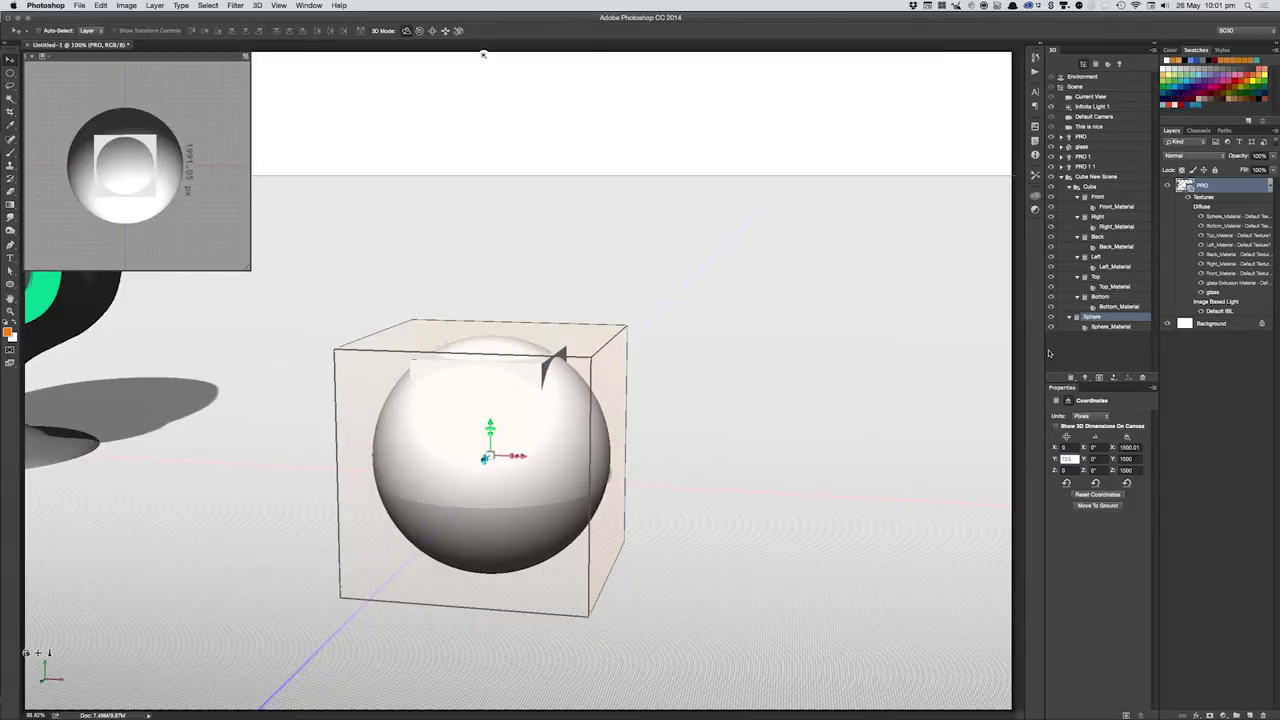
pyautogui.press('Return')
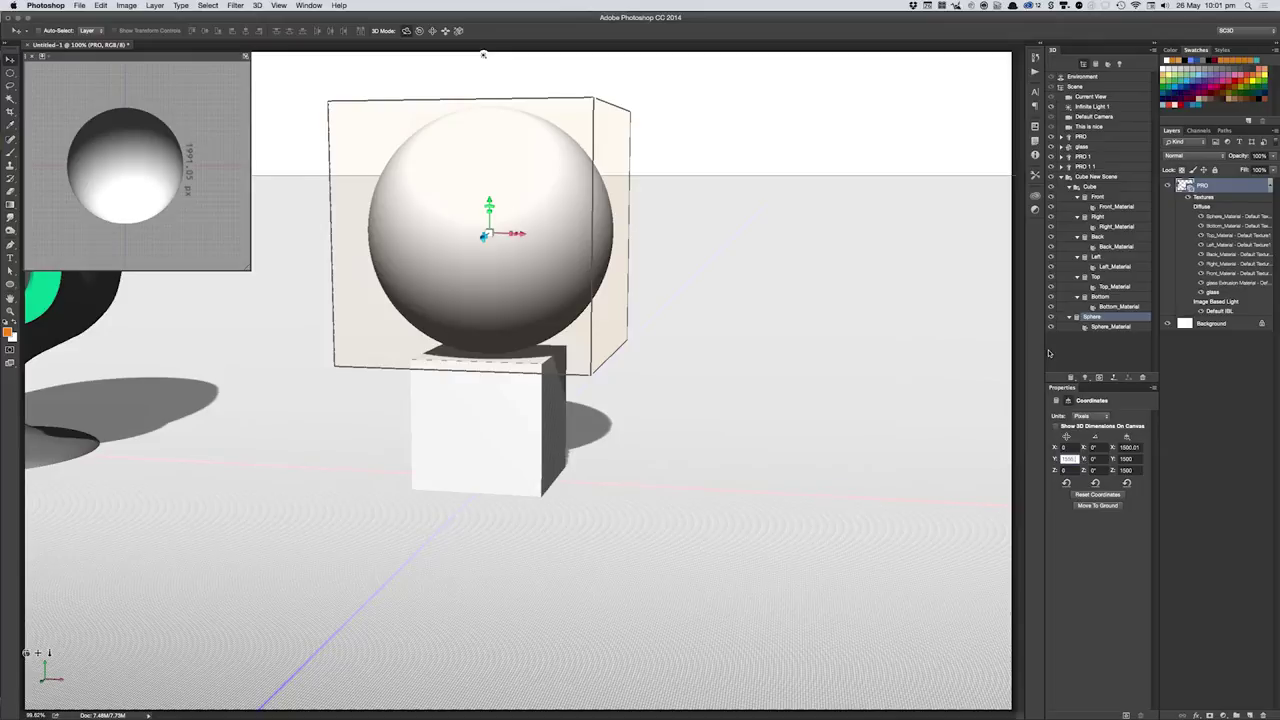
pyautogui.press('Return')
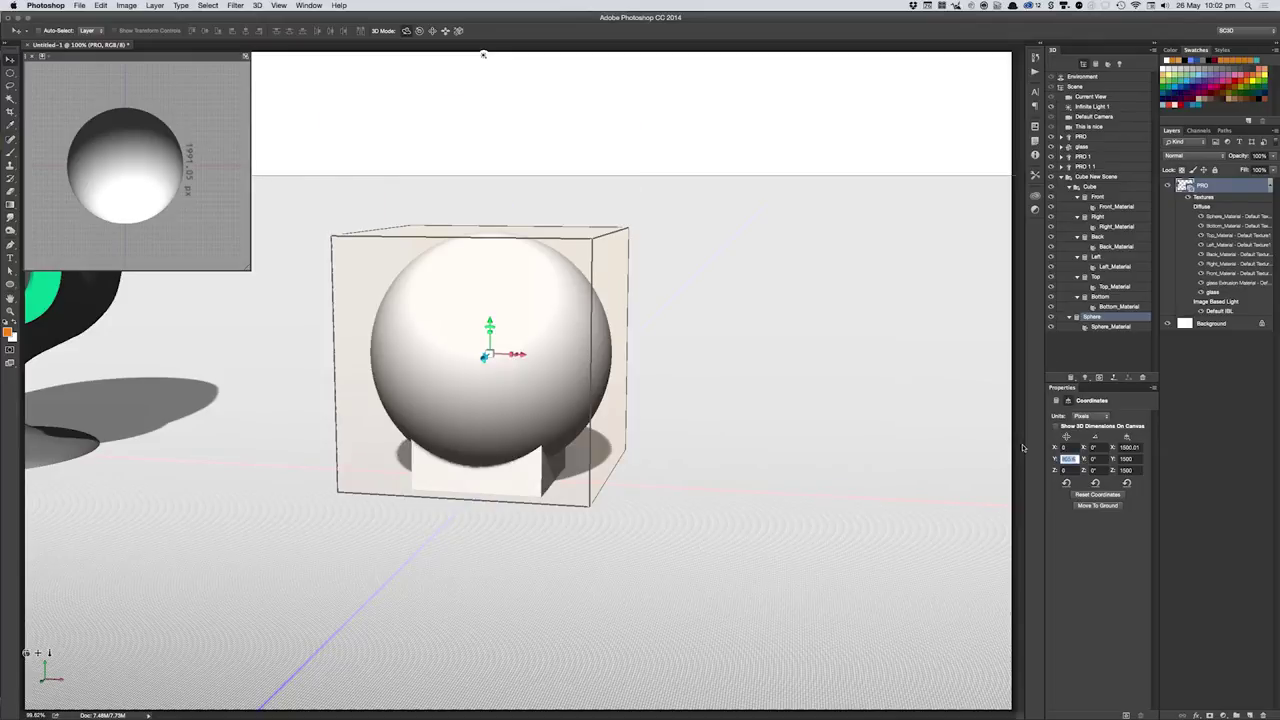
pyautogui.write('1000')
pyautogui.press('Return')
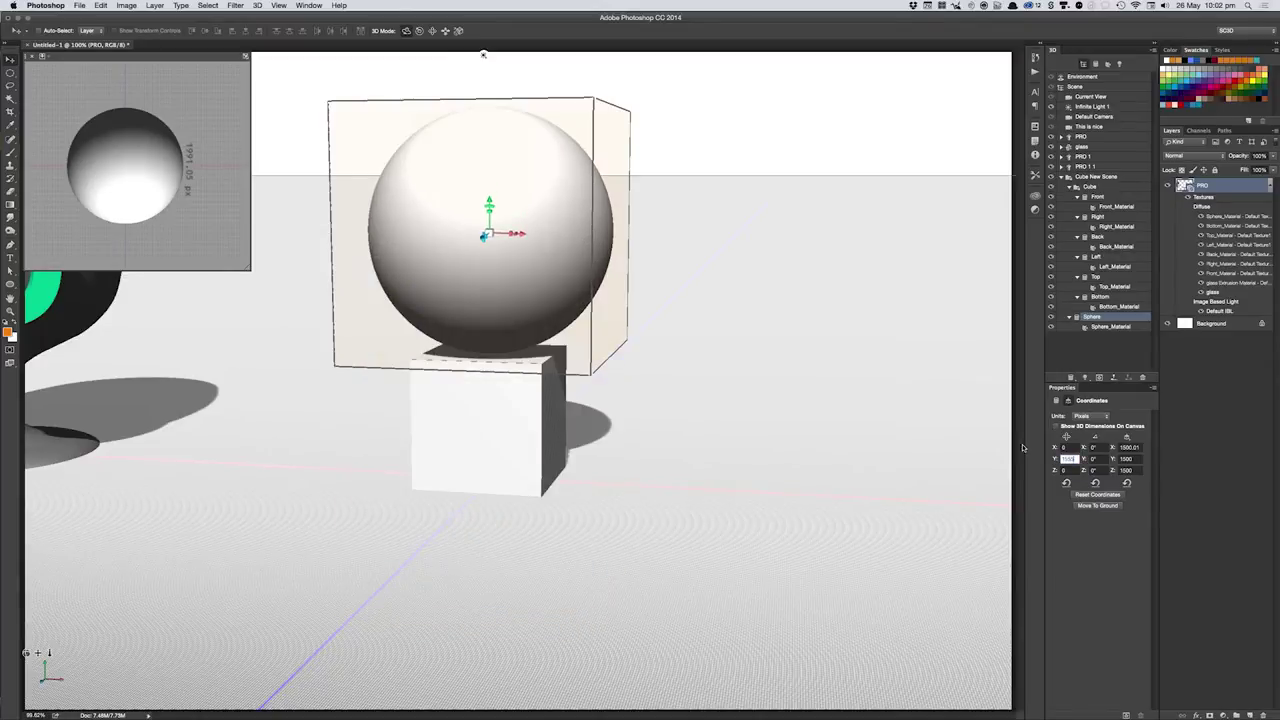
pyautogui.write('1555.6')
pyautogui.press('Return')
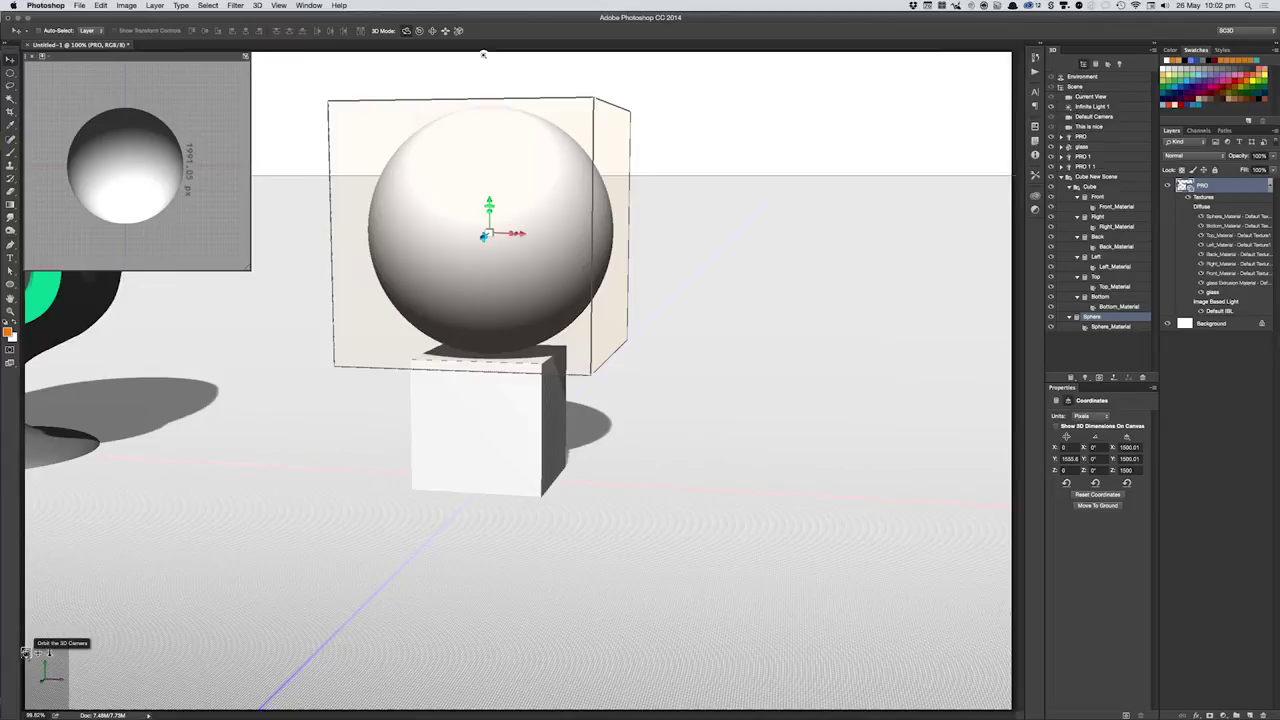
# - Orbit the 3D camera to look down on the scene from a higher angle
pyautogui.moveTo(483, 55); pyautogui.dragTo(479, 55)
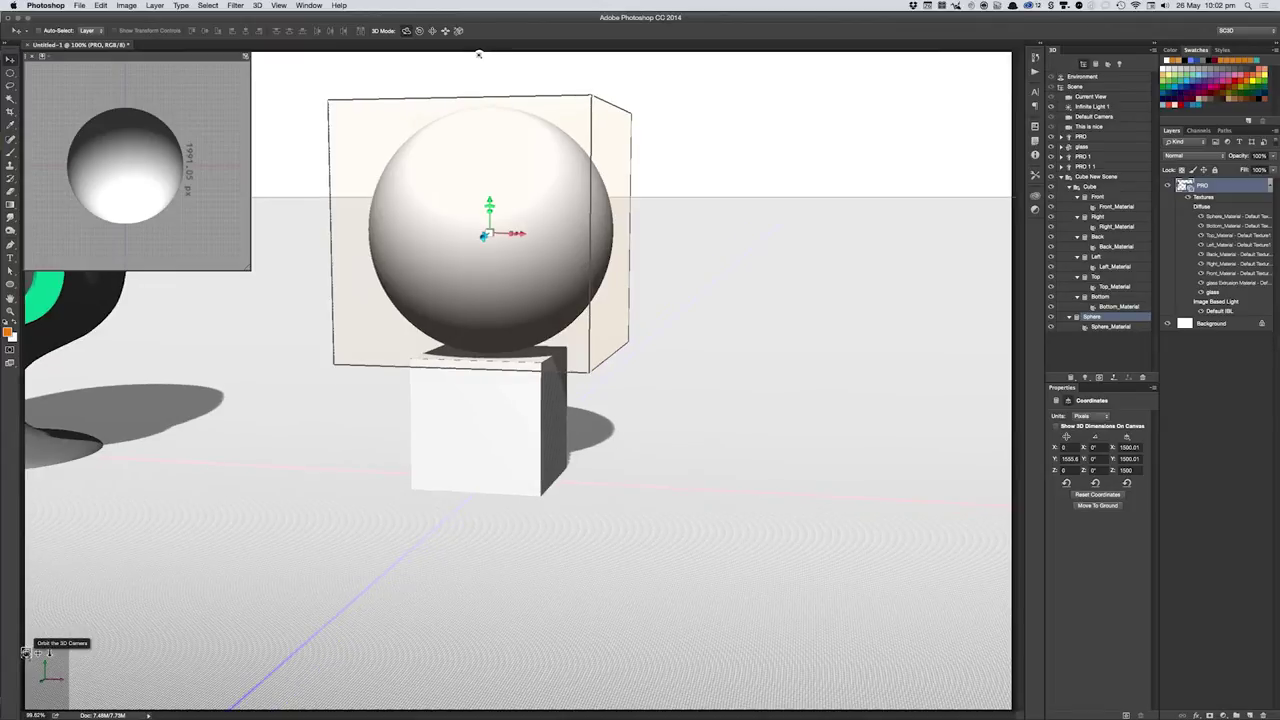
pyautogui.moveTo(479, 55); pyautogui.dragTo(526, 55)
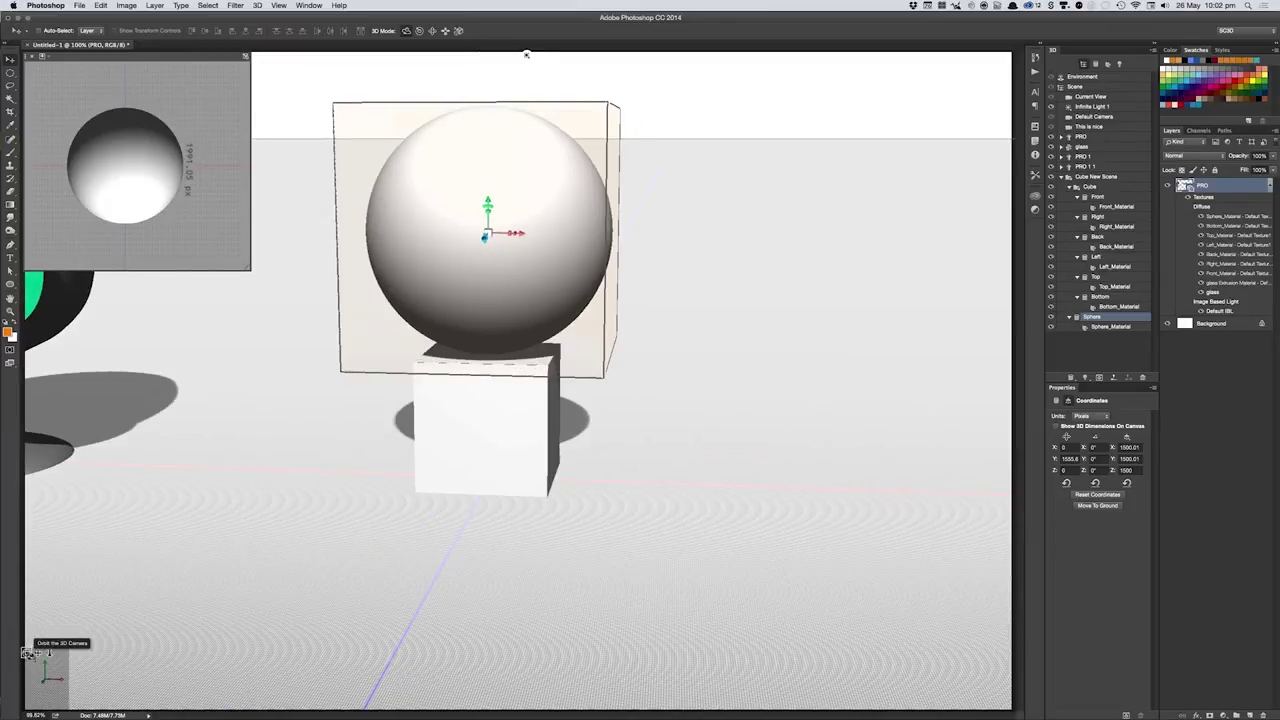
pyautogui.moveTo(28, 655); pyautogui.dragTo(703, 409)
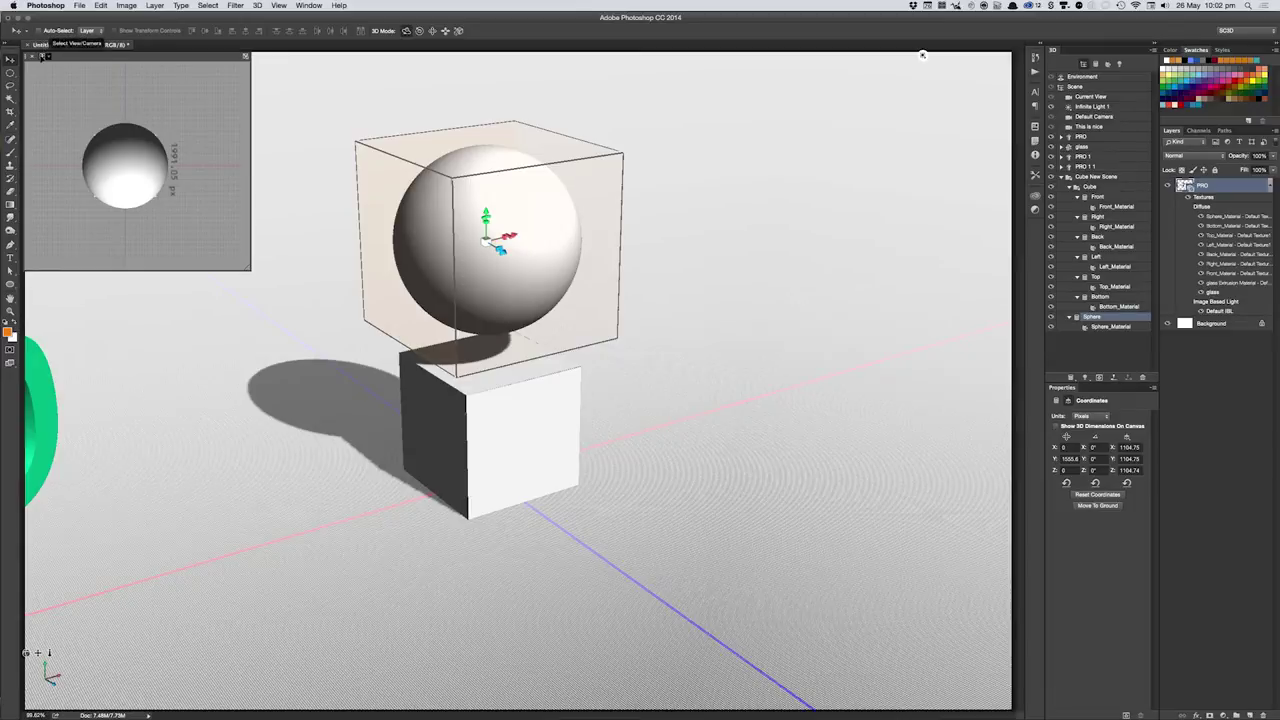
# - Show the Front camera in the secondary view and nudge the sphere down slightly
pyautogui.click(42, 56)
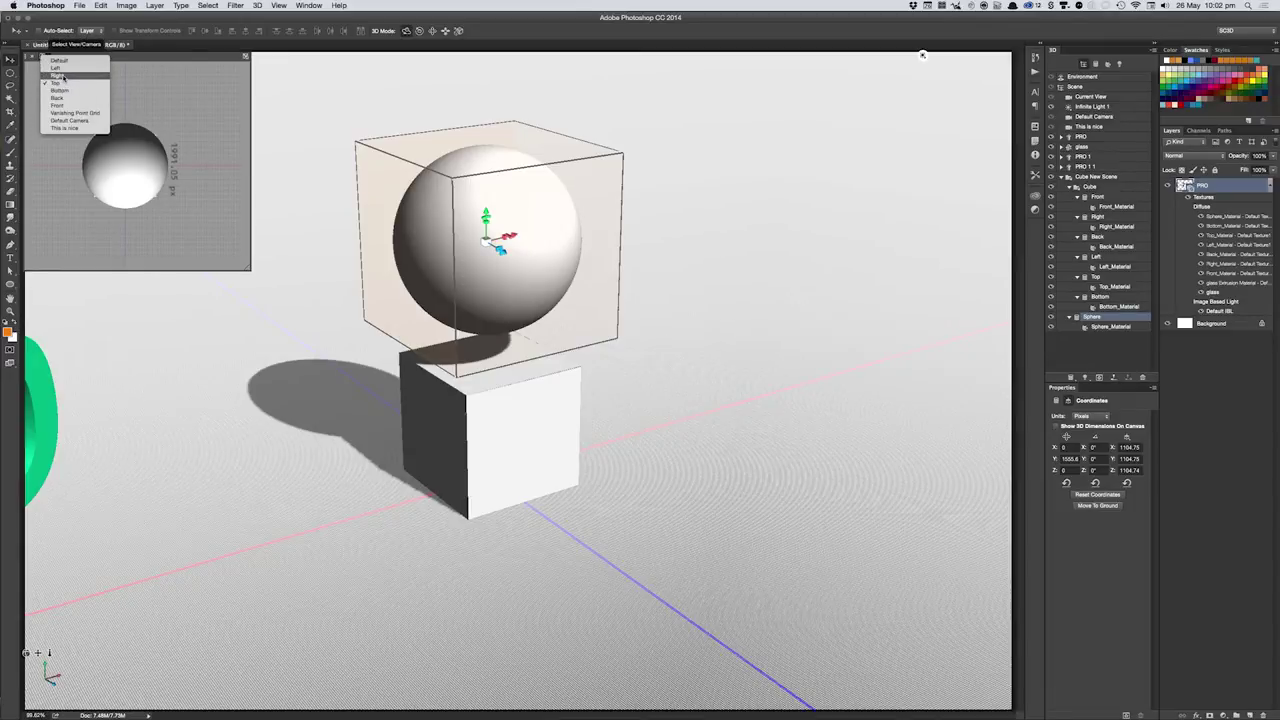
pyautogui.click(68, 106)
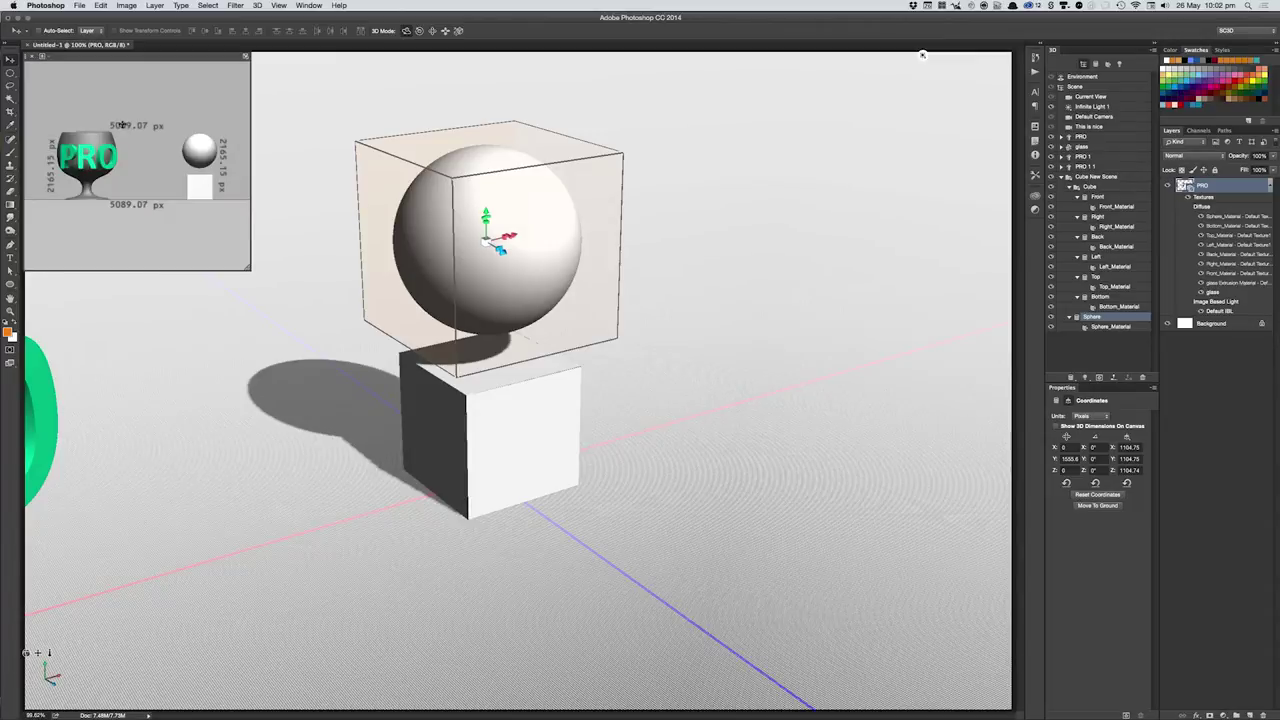
pyautogui.moveTo(486, 214); pyautogui.dragTo(485, 212)
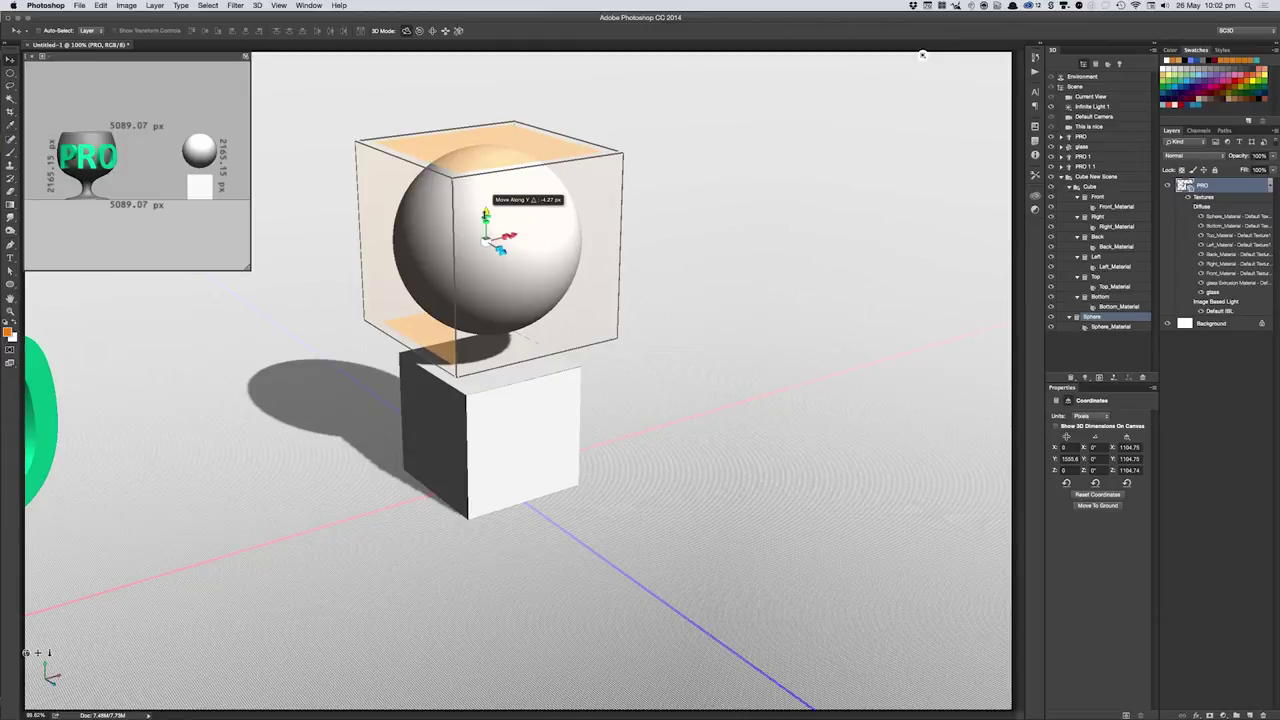
# - Drag the sphere down onto the white cube and reframe the camera to check the contact
pyautogui.moveTo(485, 214); pyautogui.dragTo(486, 245)
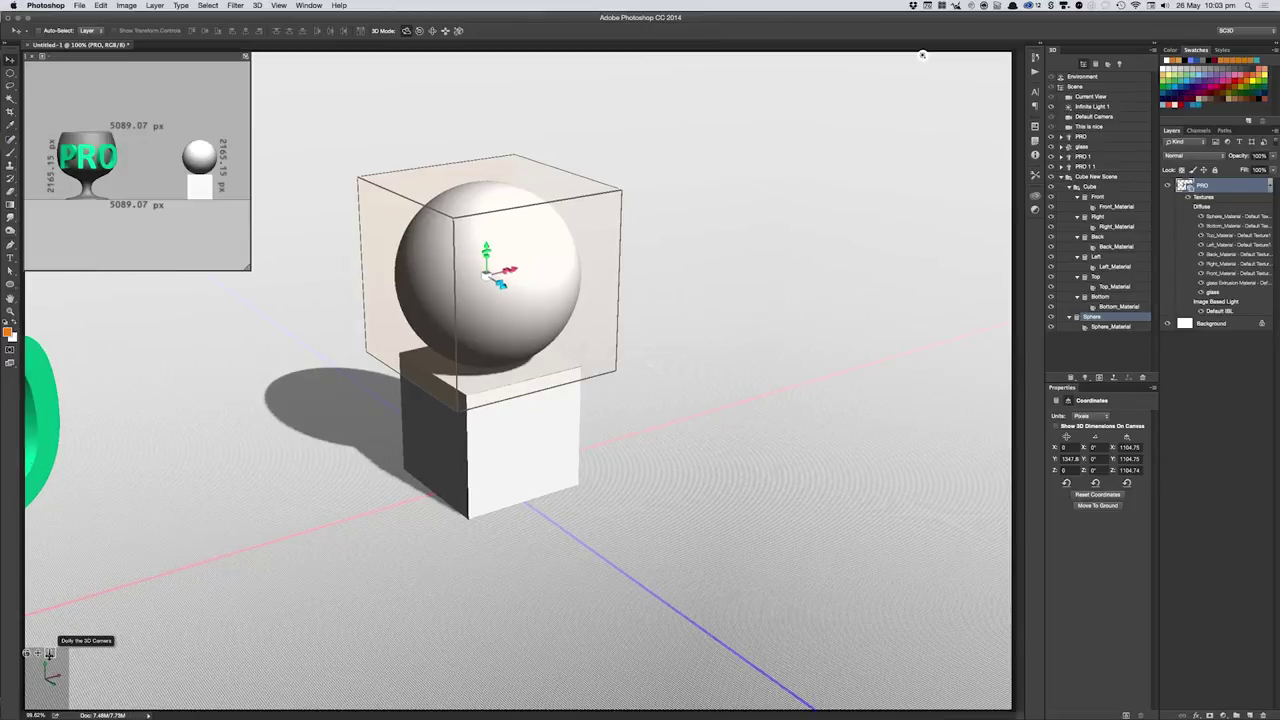
pyautogui.moveTo(922, 55)
pyautogui.mouseDown()
pyautogui.moveTo(792, 54)
pyautogui.moveTo(866, 54)
pyautogui.mouseUp()
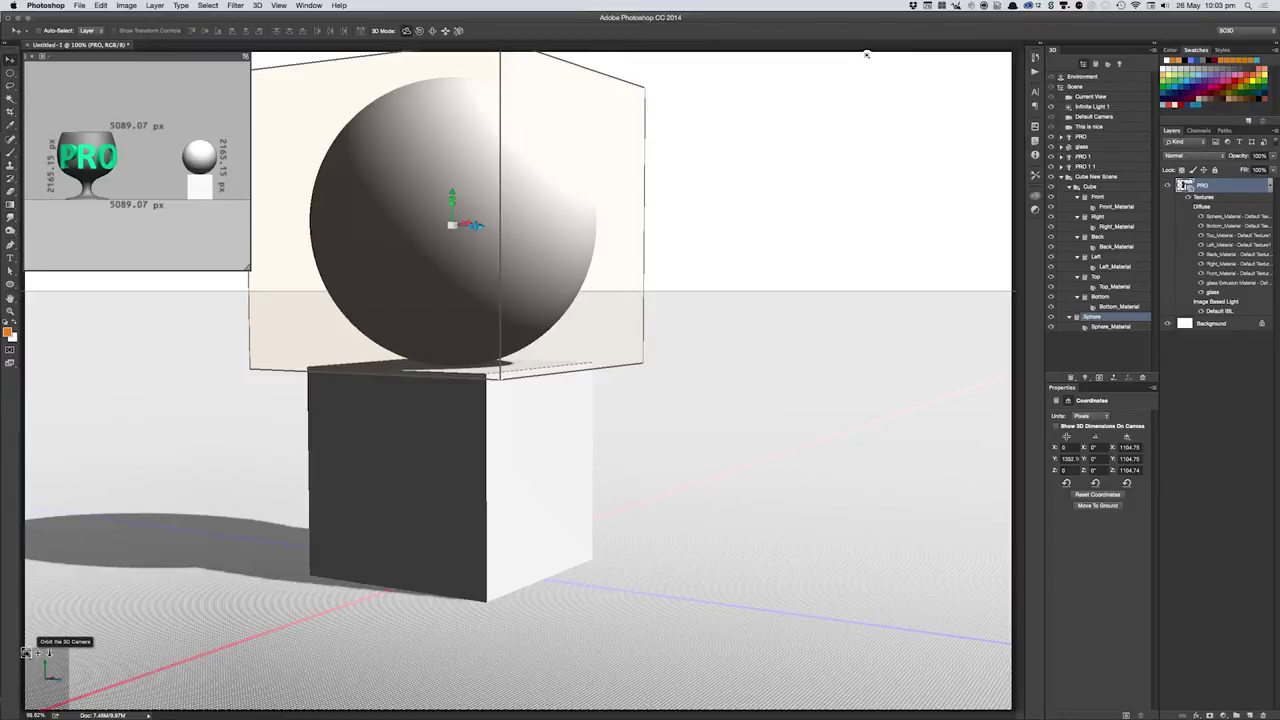
pyautogui.moveTo(27, 652); pyautogui.dragTo(9, 656)
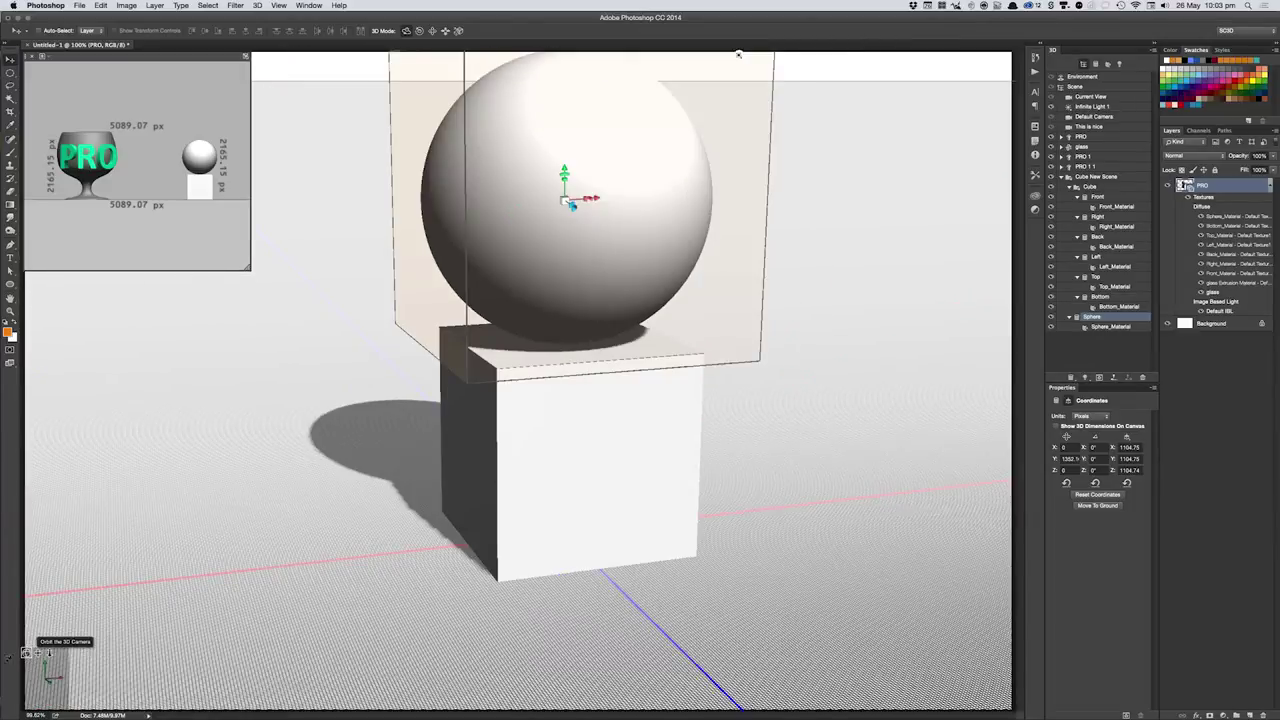
pyautogui.moveTo(9, 656); pyautogui.dragTo(50, 652)
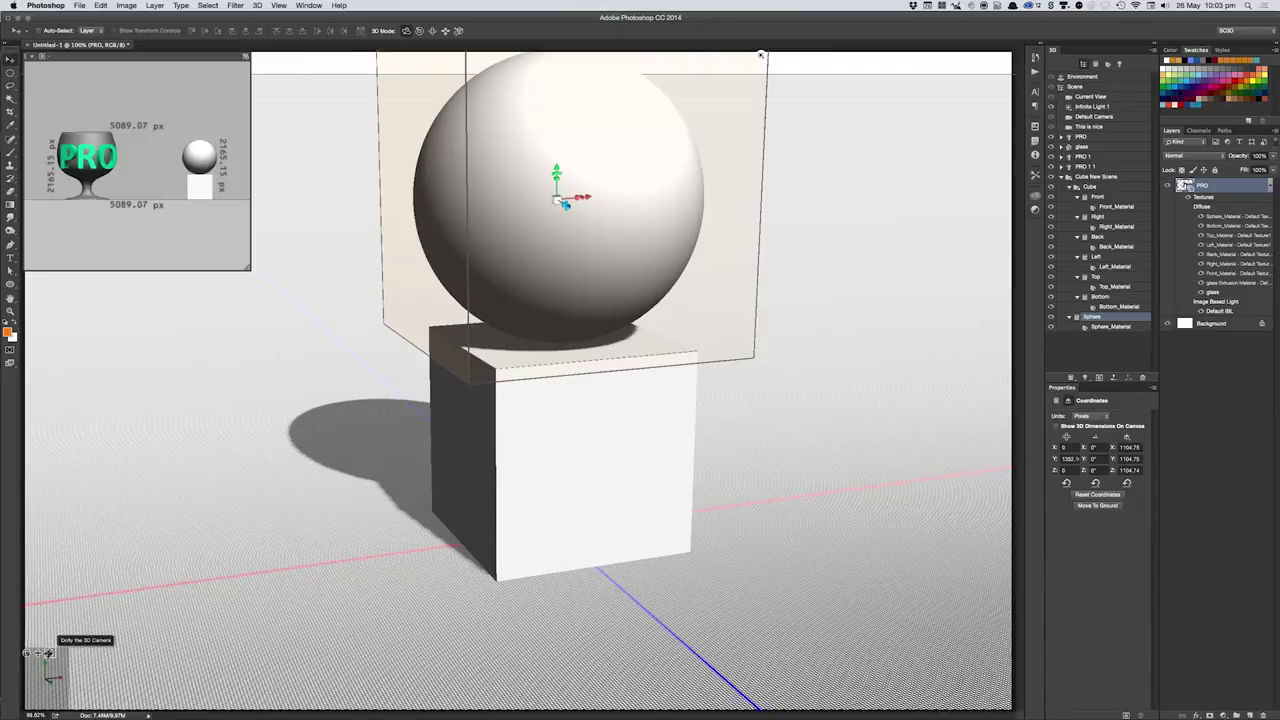
pyautogui.moveTo(48, 652); pyautogui.dragTo(938, 214)
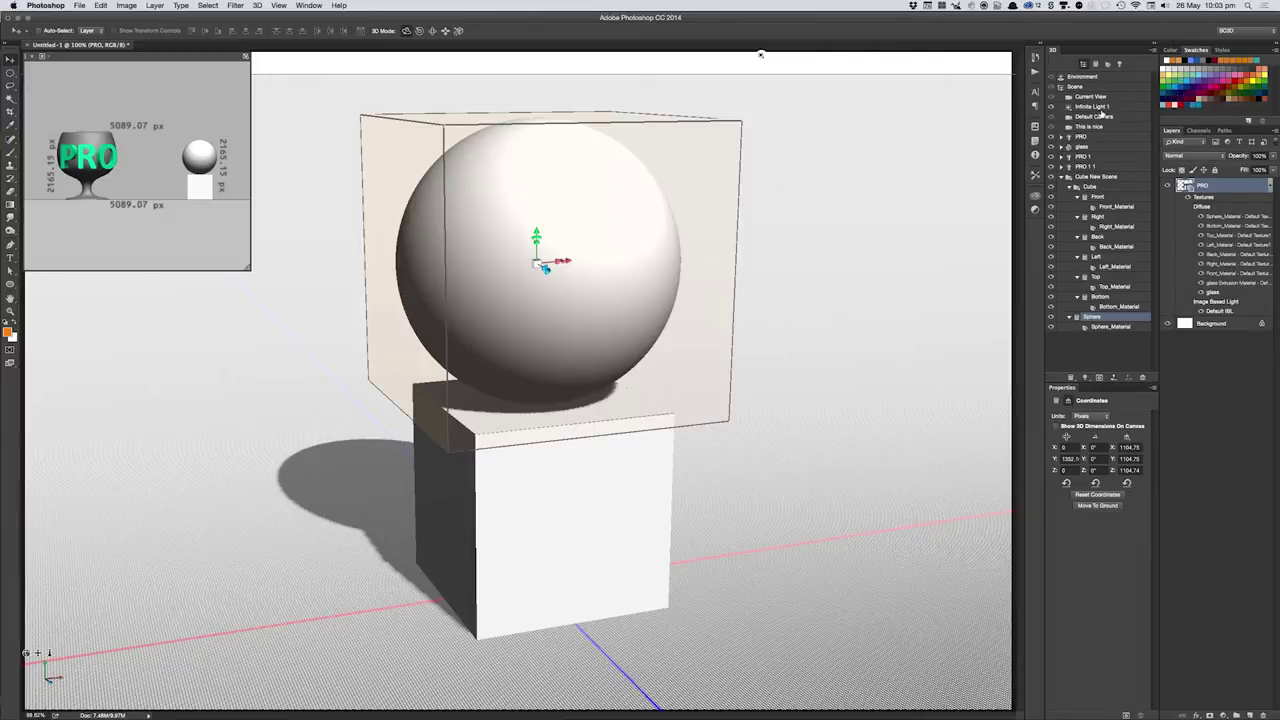
# - Group the PRO and glass objects, collapse the group, and select the glass's Y position field
pyautogui.click(1082, 166)
pyautogui.keyDown('shift'); pyautogui.click(1082, 137); pyautogui.keyUp('shift')
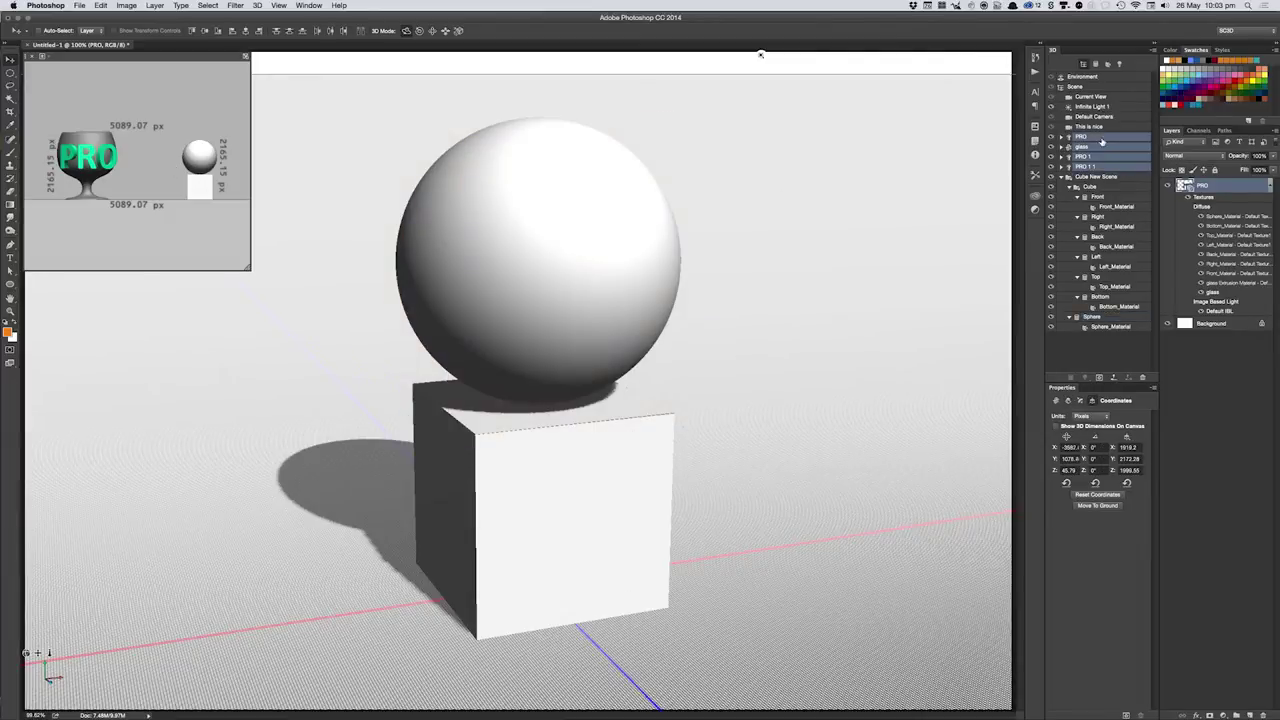
pyautogui.click(1154, 51)
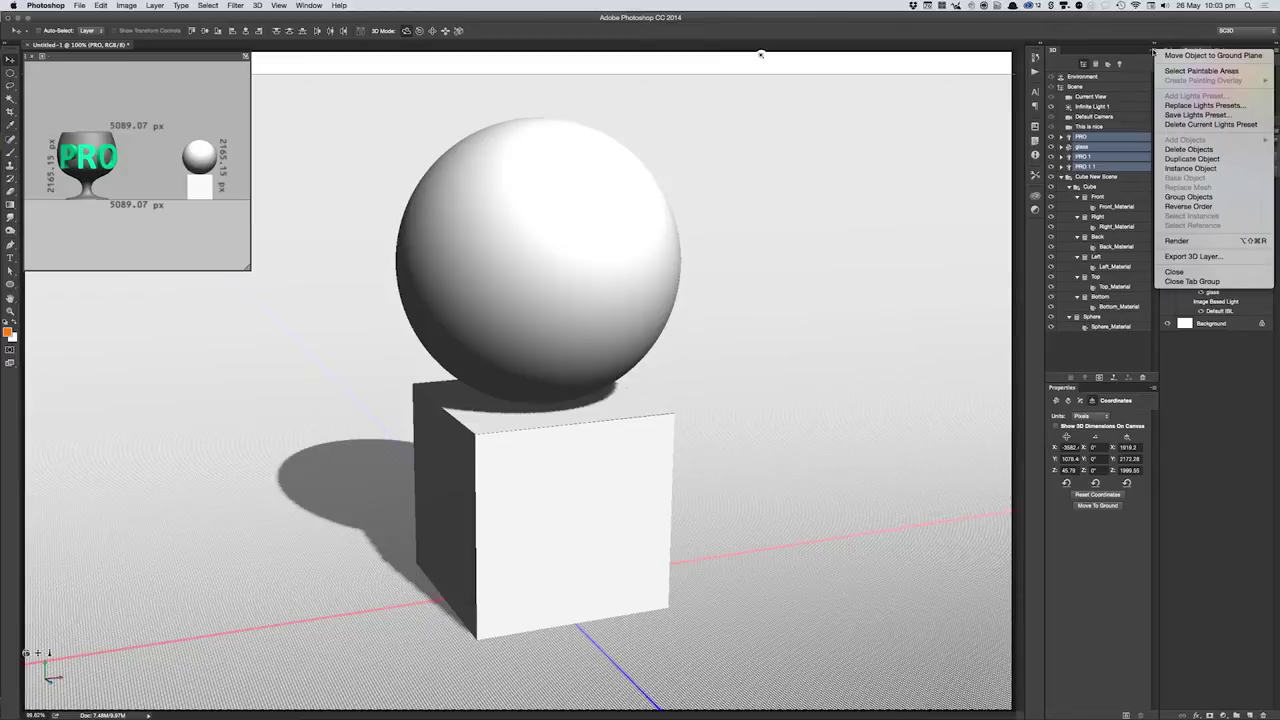
pyautogui.click(1180, 197)
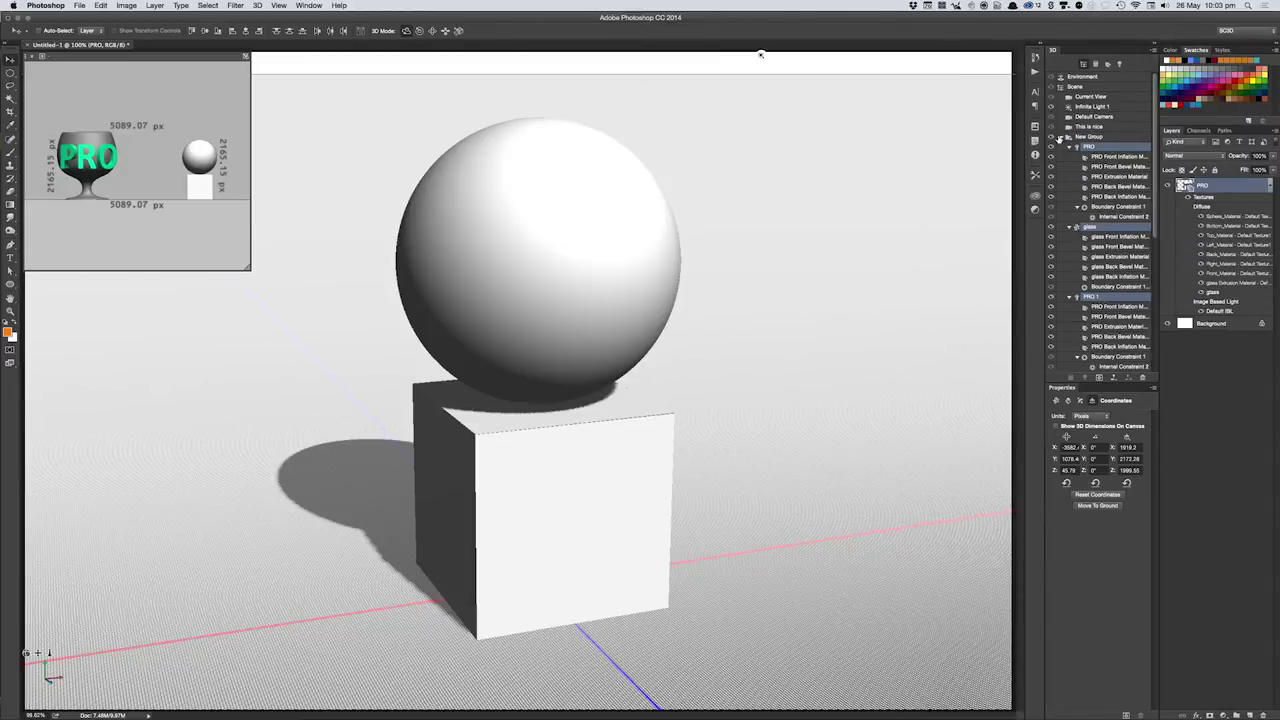
pyautogui.click(1070, 140)
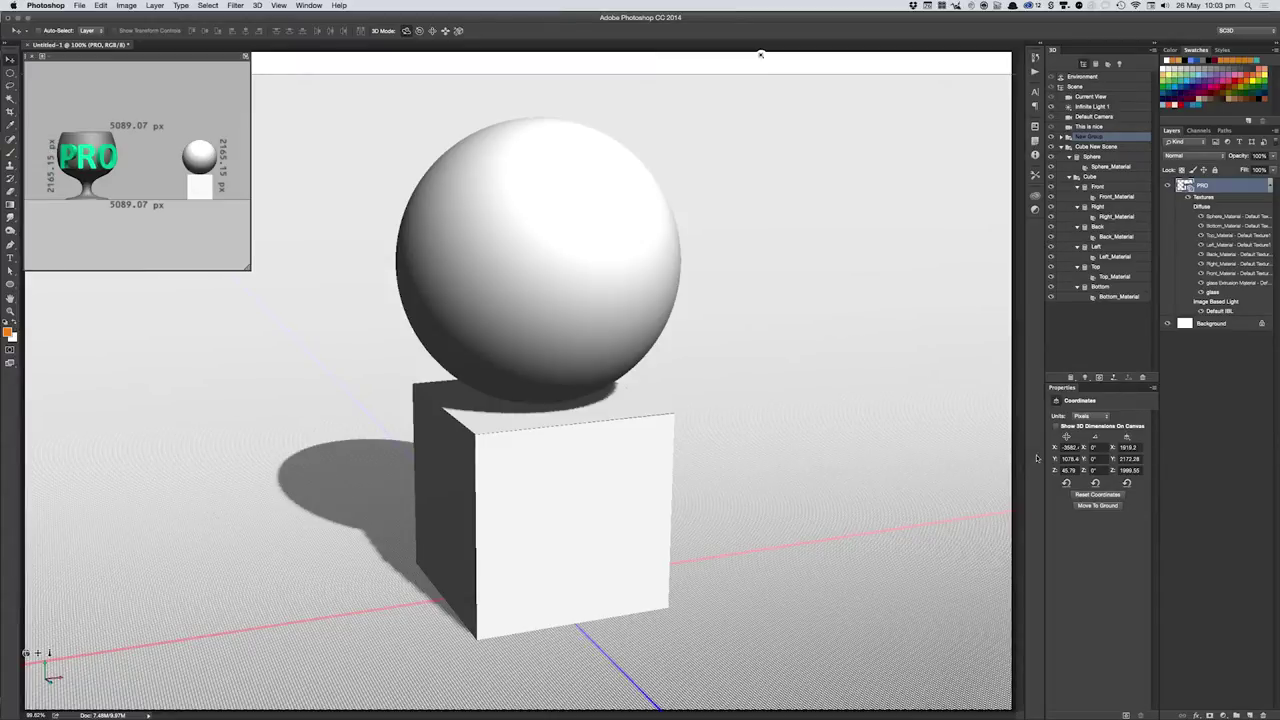
pyautogui.click(1066, 458)
# - Nudge the PRO glass higher with Shift+Up and scale it down smaller
pyautogui.hotkey('shift', 'Up')
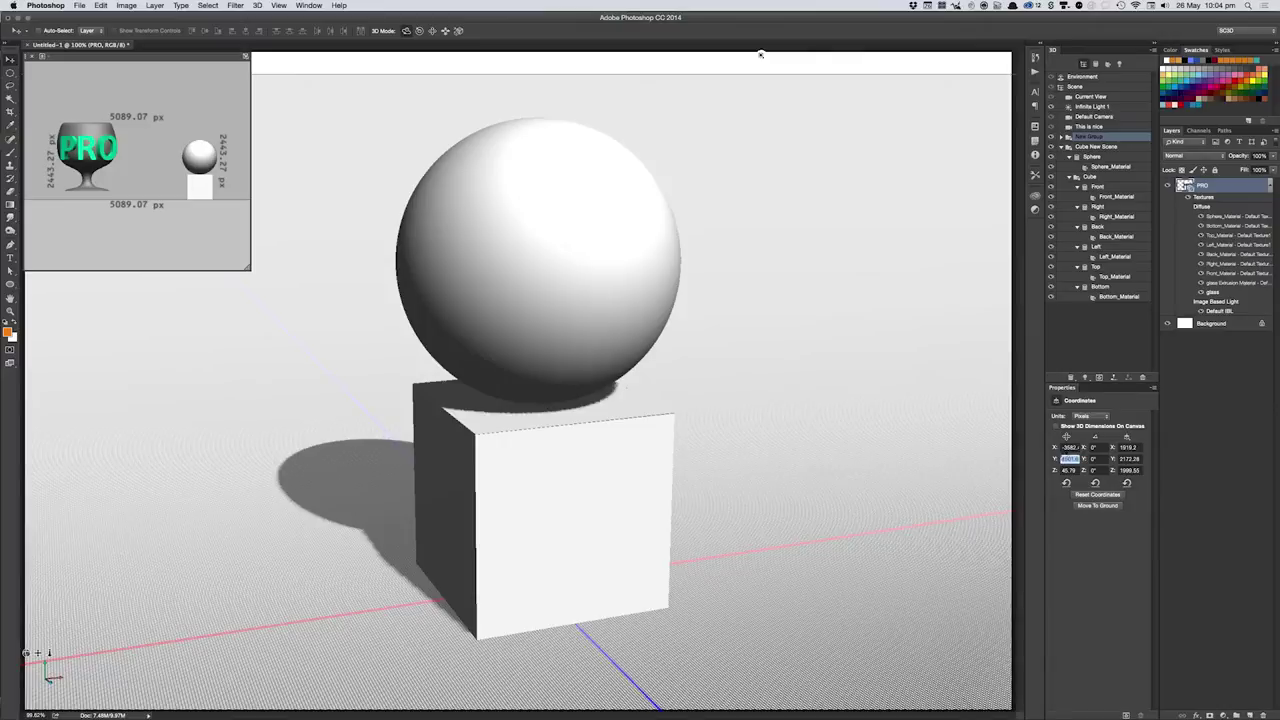
pyautogui.hotkey('shift', 'Up')
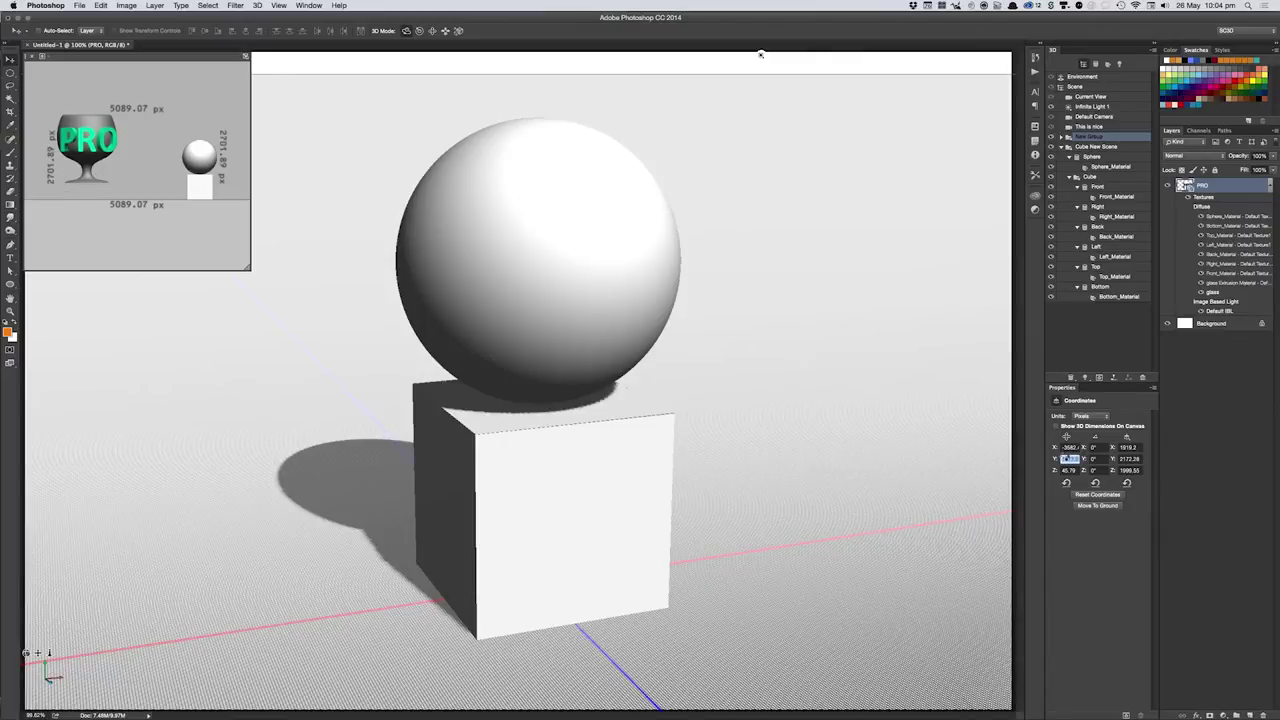
pyautogui.press('Return')
pyautogui.moveTo(233, 391)
pyautogui.mouseDown()
pyautogui.moveTo(468, 374)
pyautogui.moveTo(334, 427)
pyautogui.moveTo(478, 546)
pyautogui.moveTo(398, 191)
pyautogui.moveTo(712, 227)
pyautogui.moveTo(594, 217)
pyautogui.moveTo(234, 472)
pyautogui.mouseUp()
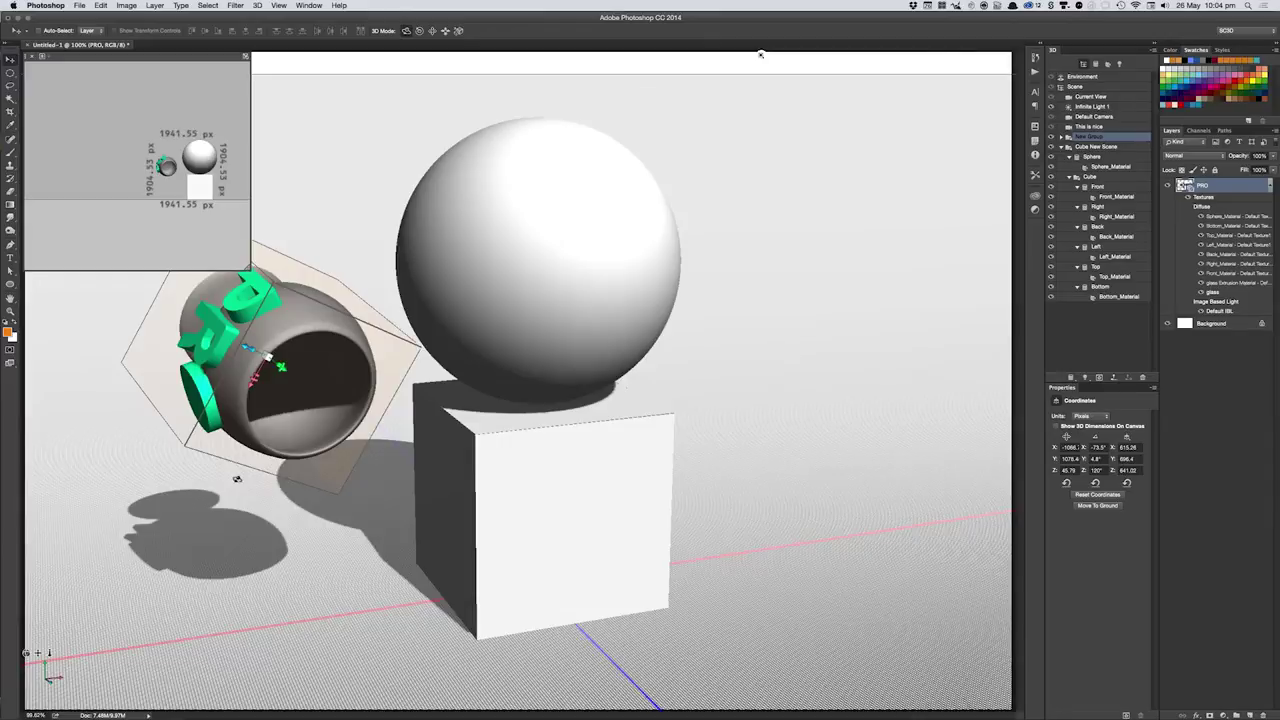
# - Tip the glass onto its side on the floor before the cube, rotated to -88.9°, -14.7°, 130.3°
pyautogui.moveTo(282, 367); pyautogui.dragTo(314, 402)
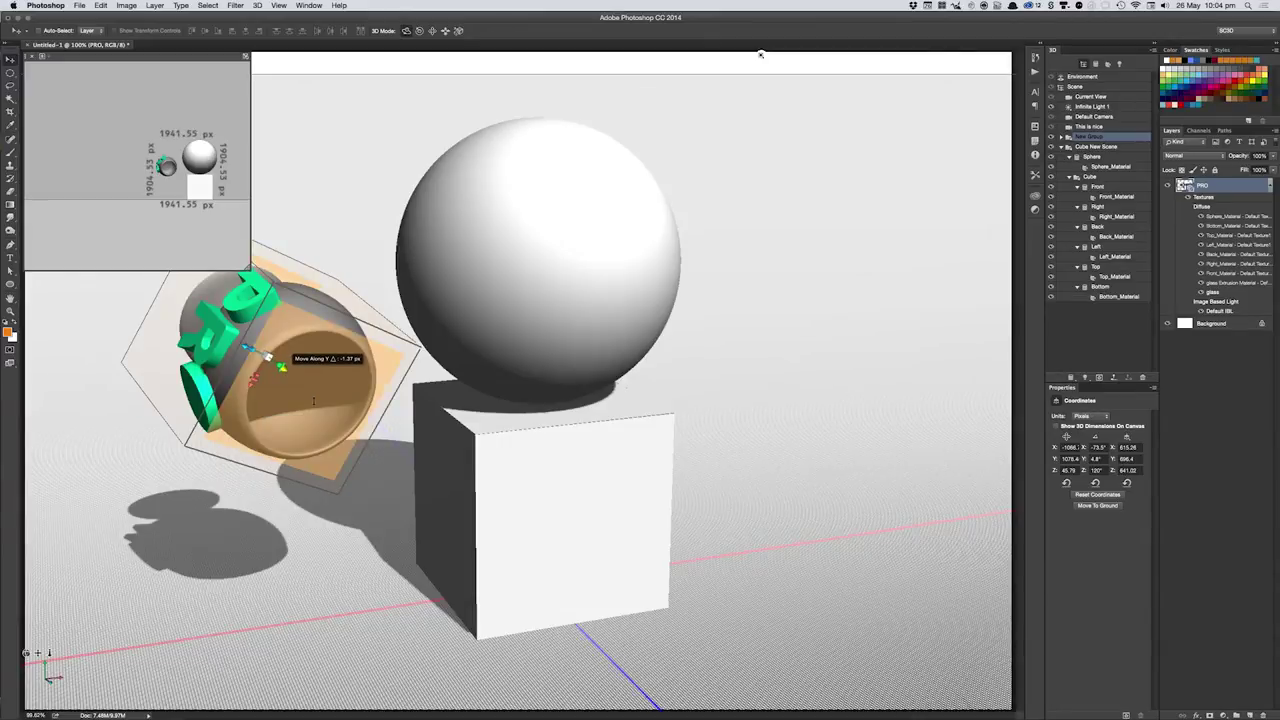
pyautogui.moveTo(314, 401)
pyautogui.mouseDown()
pyautogui.moveTo(351, 419)
pyautogui.moveTo(496, 654)
pyautogui.mouseUp()
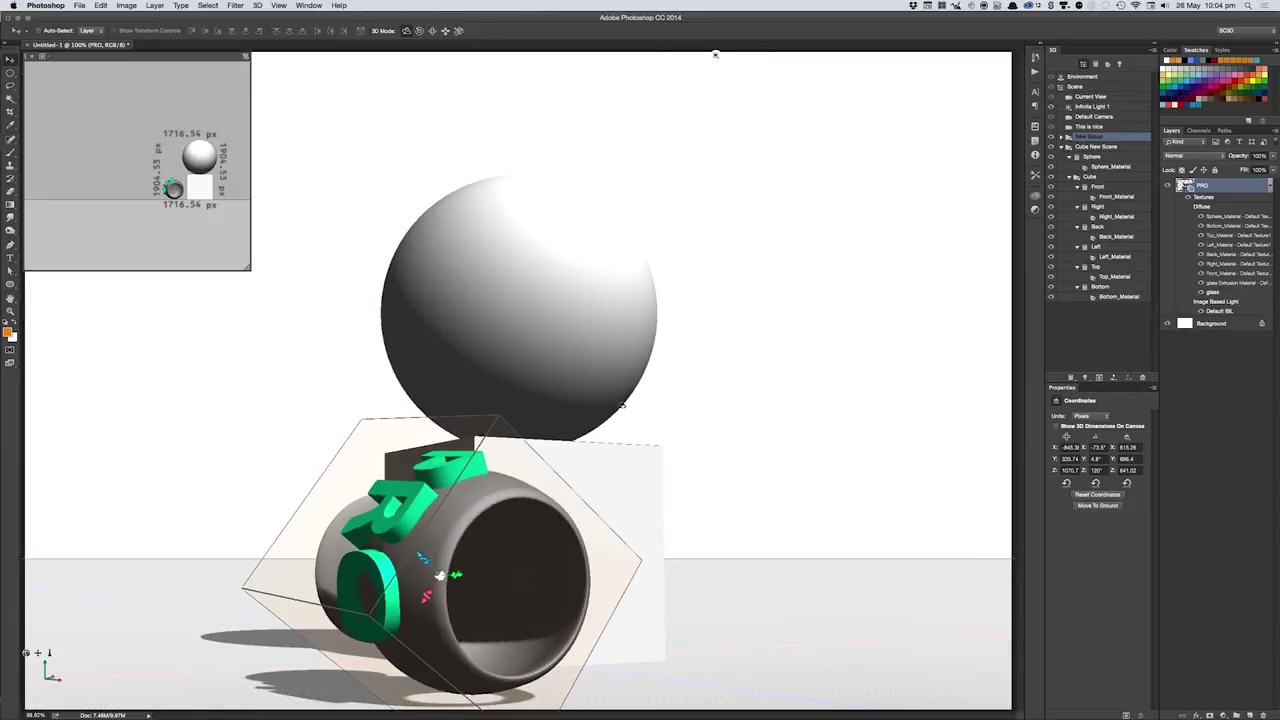
pyautogui.moveTo(423, 557); pyautogui.dragTo(436, 556)
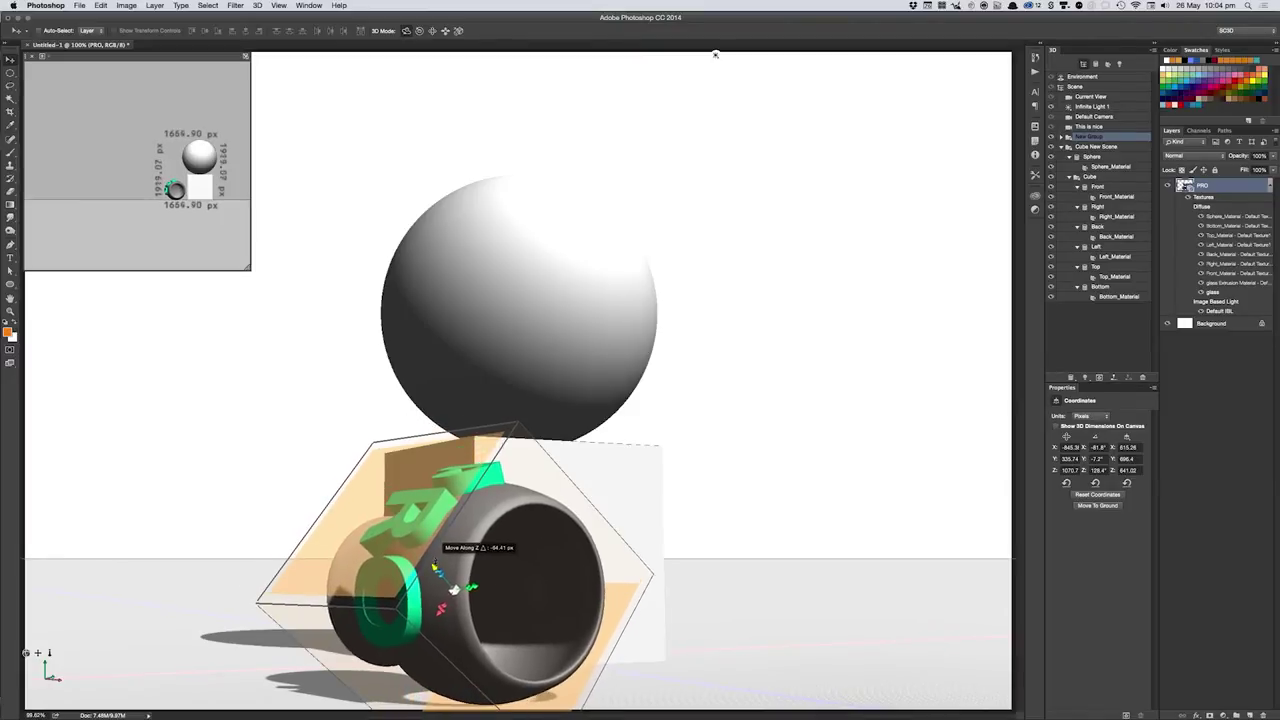
pyautogui.moveTo(608, 443); pyautogui.dragTo(613, 400)
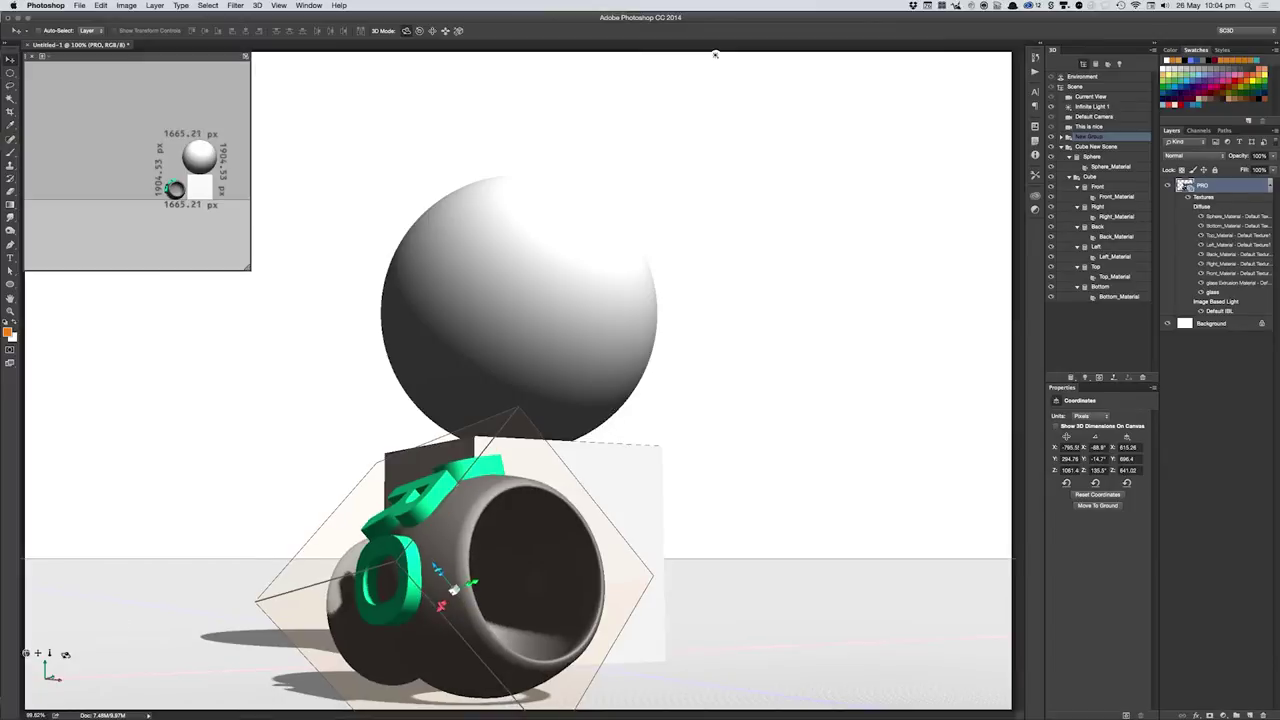
pyautogui.moveTo(715, 54)
pyautogui.mouseDown()
pyautogui.moveTo(735, 54)
pyautogui.moveTo(705, 54)
pyautogui.moveTo(722, 54)
pyautogui.mouseUp()
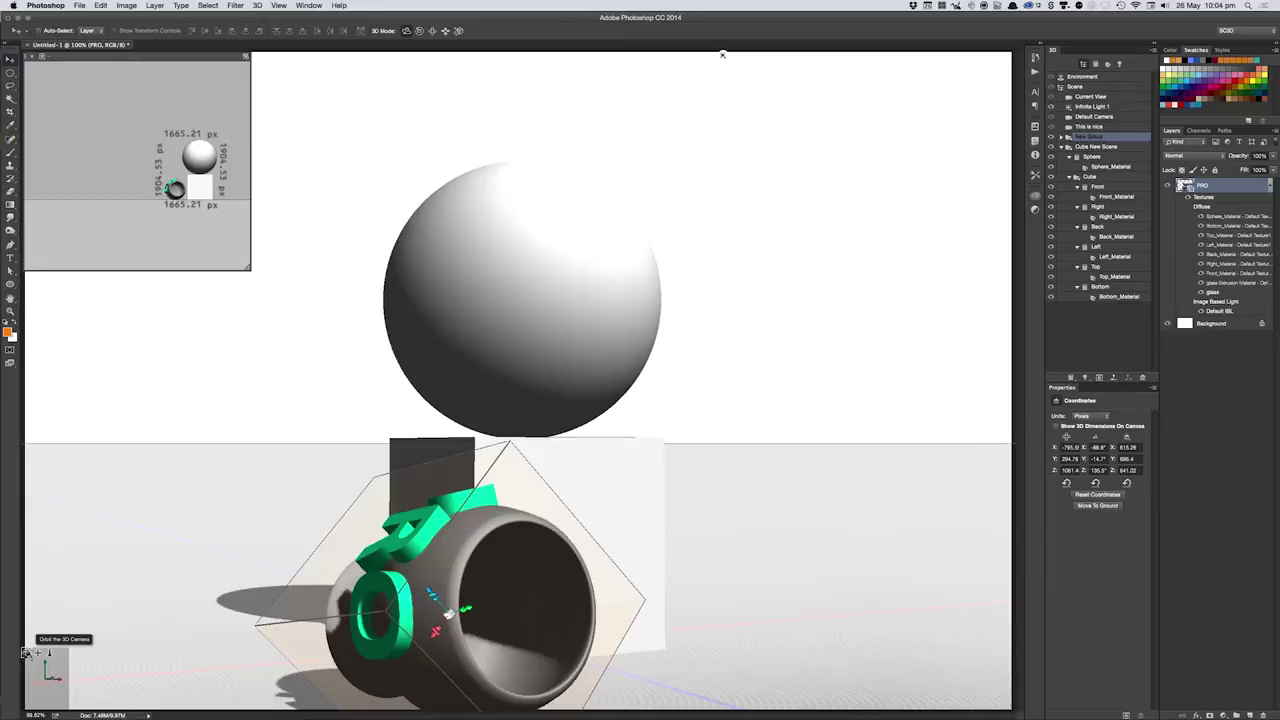
# - Retilt the fallen glass to -84.7°, -21.6°, 130.1° and orbit so its PRO lettering faces the viewer
pyautogui.moveTo(722, 54); pyautogui.dragTo(728, 54)
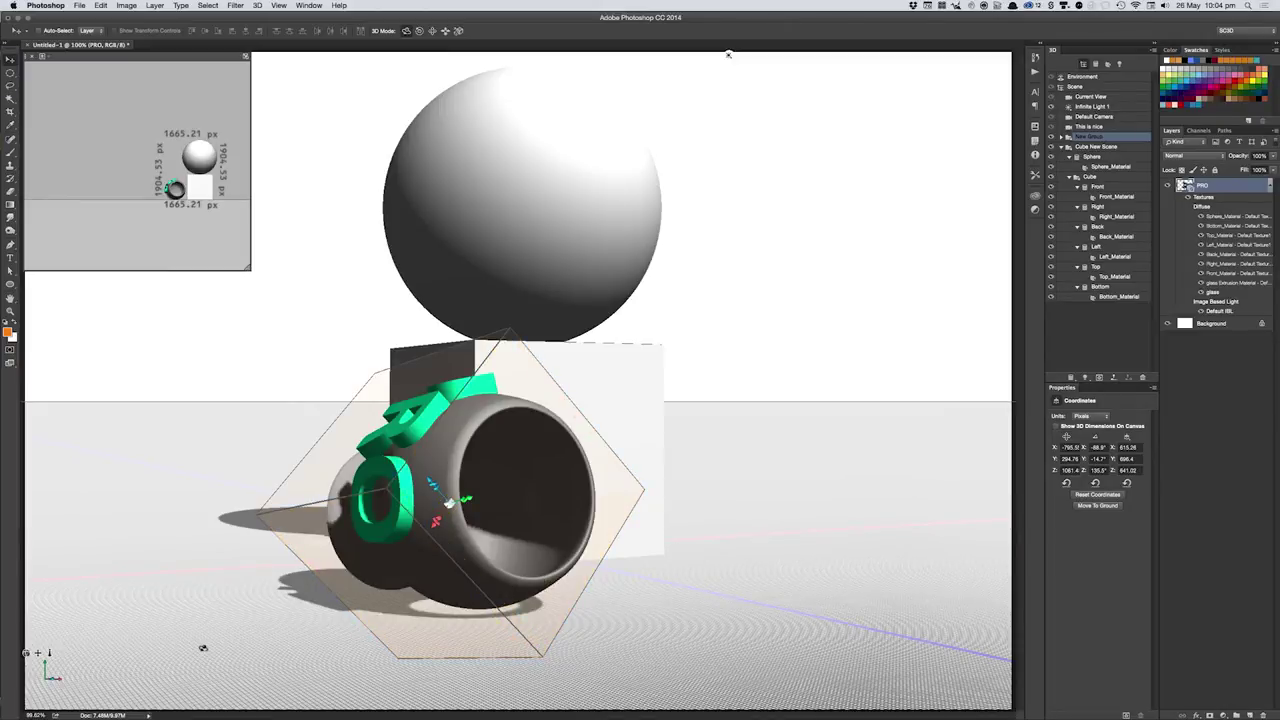
pyautogui.moveTo(203, 648); pyautogui.dragTo(120, 650)
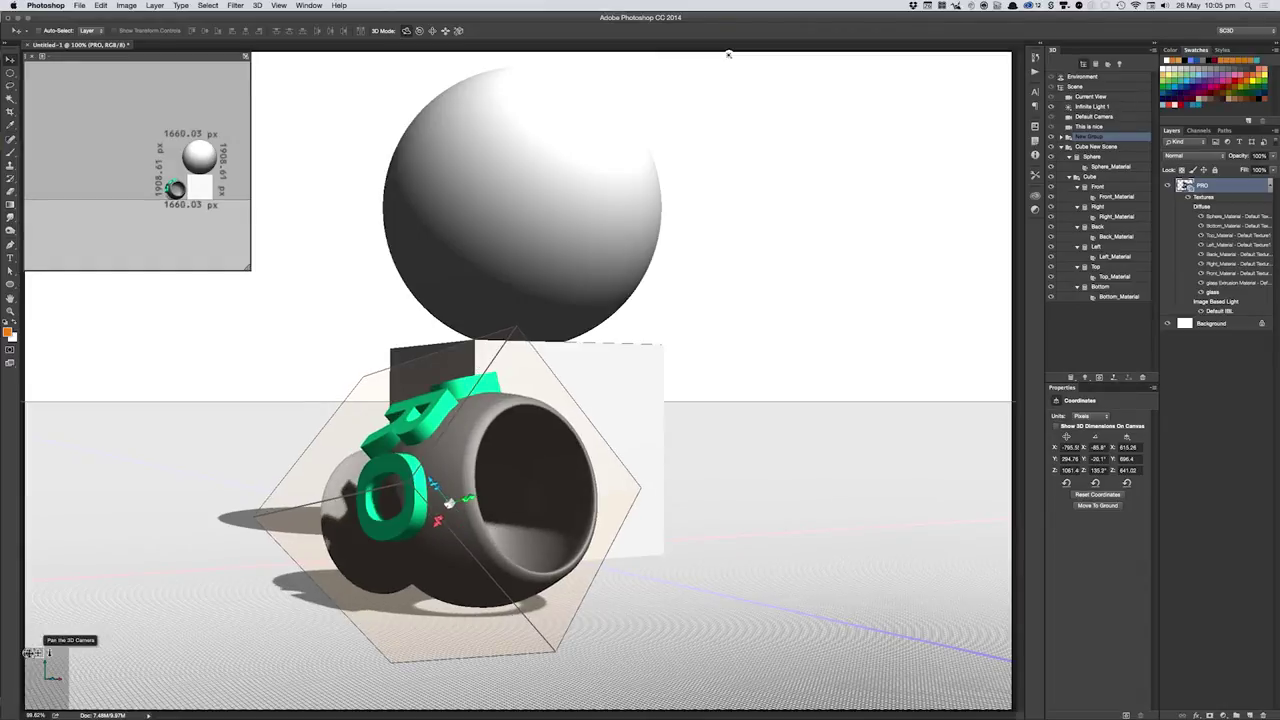
pyautogui.moveTo(728, 54); pyautogui.dragTo(843, 54)
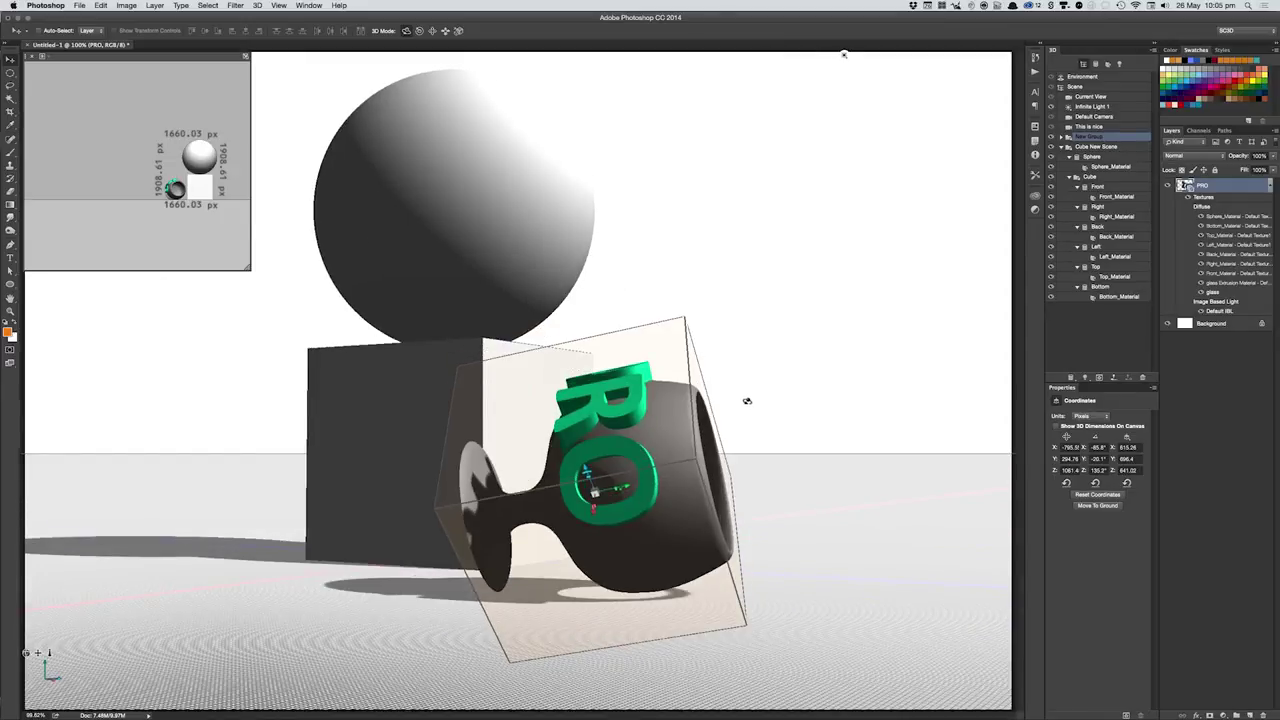
pyautogui.moveTo(747, 400); pyautogui.dragTo(740, 405)
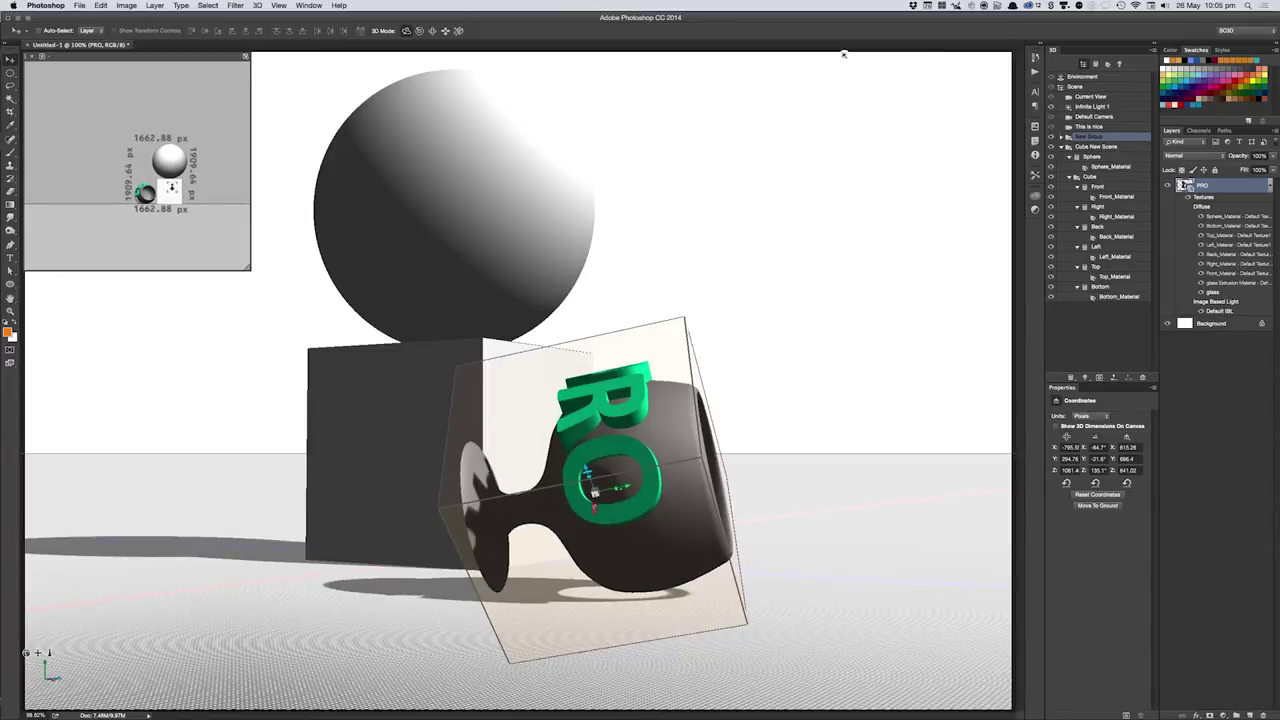
pyautogui.moveTo(173, 183)
pyautogui.mouseDown()
pyautogui.moveTo(171, 238)
pyautogui.moveTo(203, 230)
pyautogui.moveTo(165, 222)
pyautogui.moveTo(178, 251)
pyautogui.mouseUp()
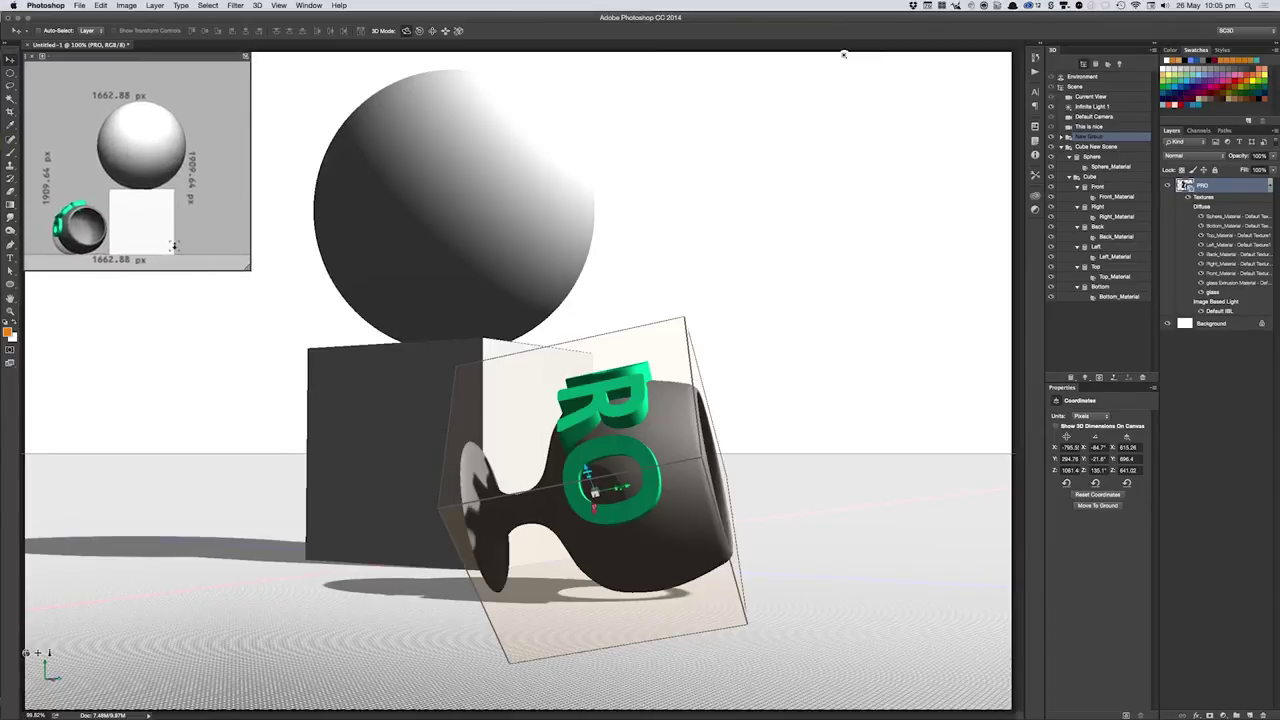
pyautogui.moveTo(178, 251); pyautogui.dragTo(176, 232)
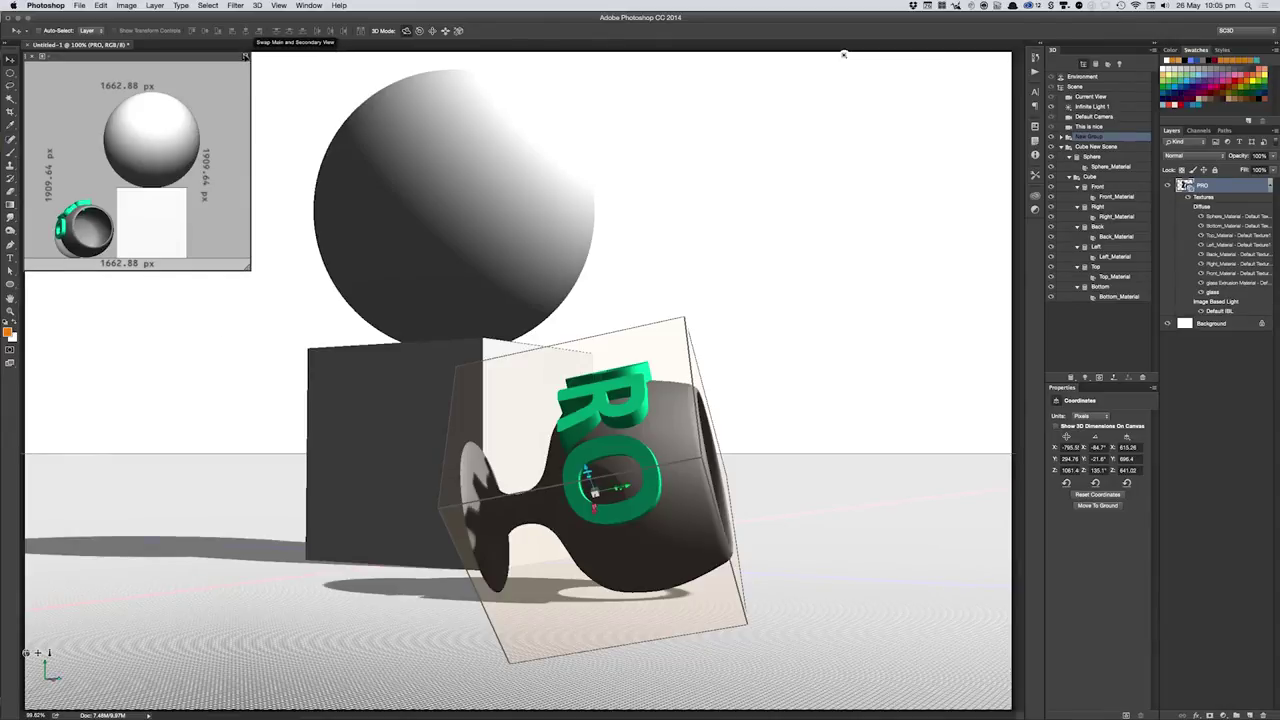
# - Swap the main and inset views, reframe the camera on the glass and cube, and render the scene
pyautogui.click(245, 56)
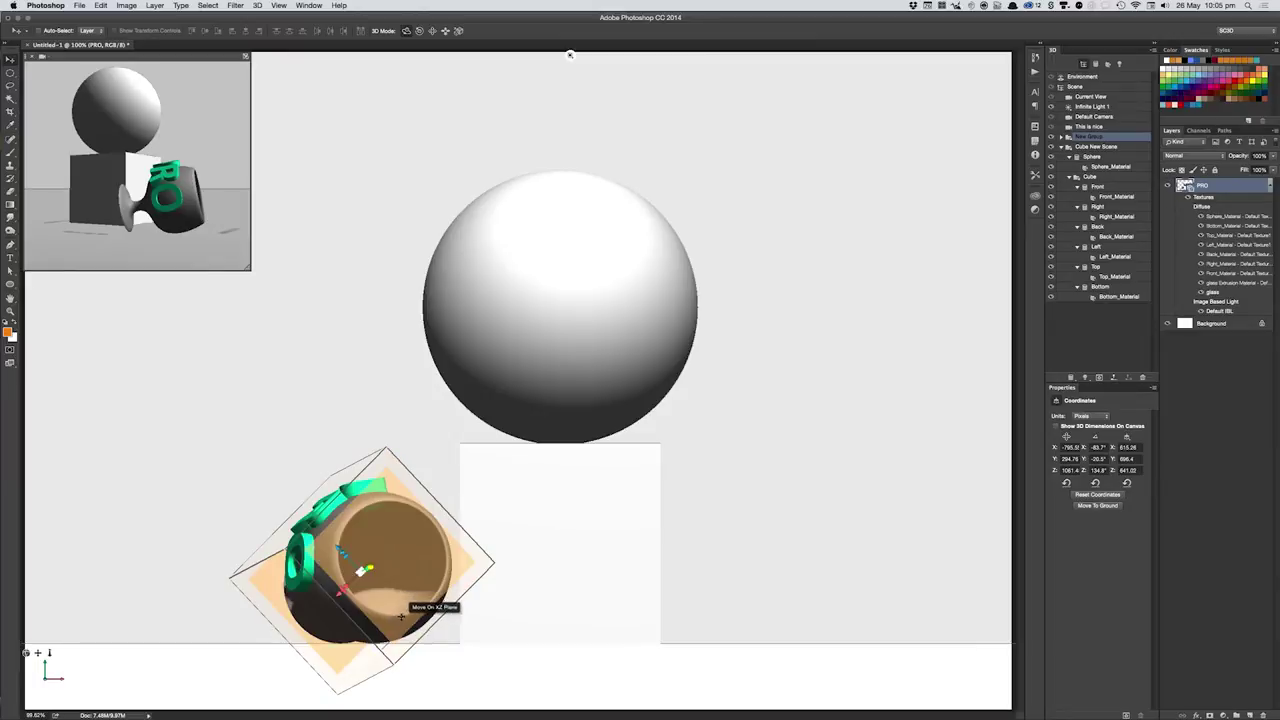
pyautogui.click(245, 57)
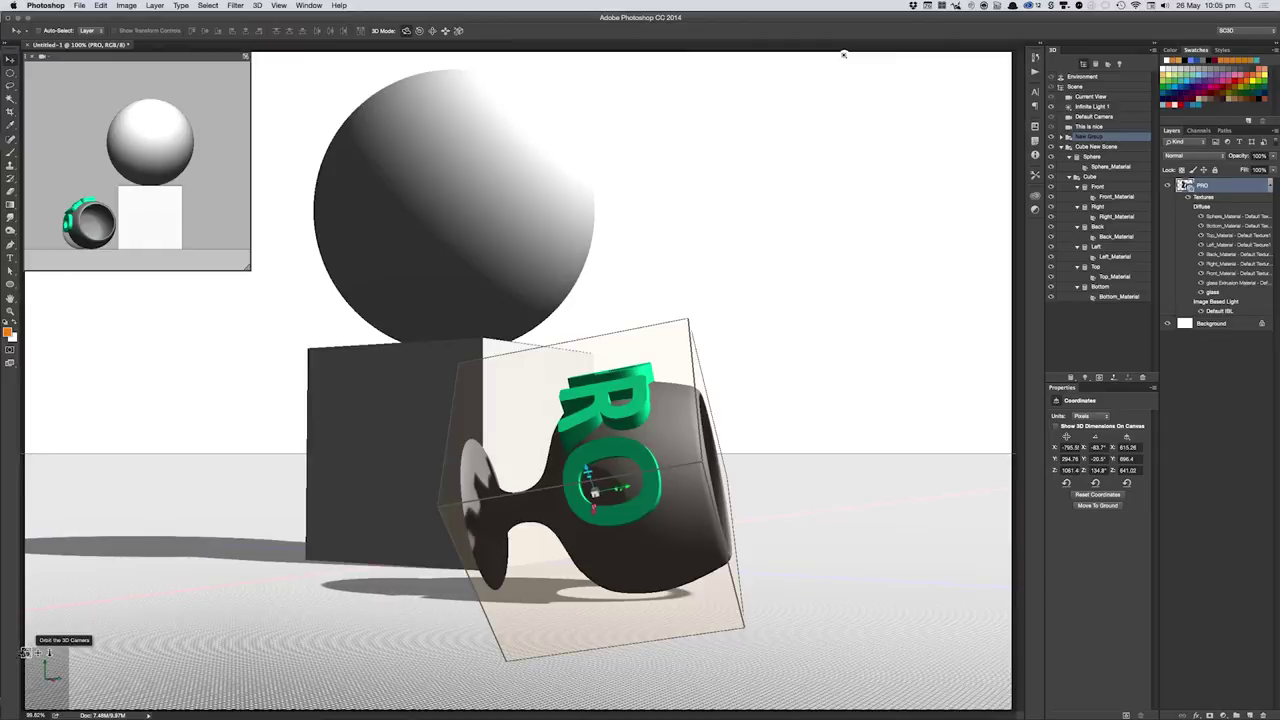
pyautogui.moveTo(843, 54); pyautogui.dragTo(828, 54)
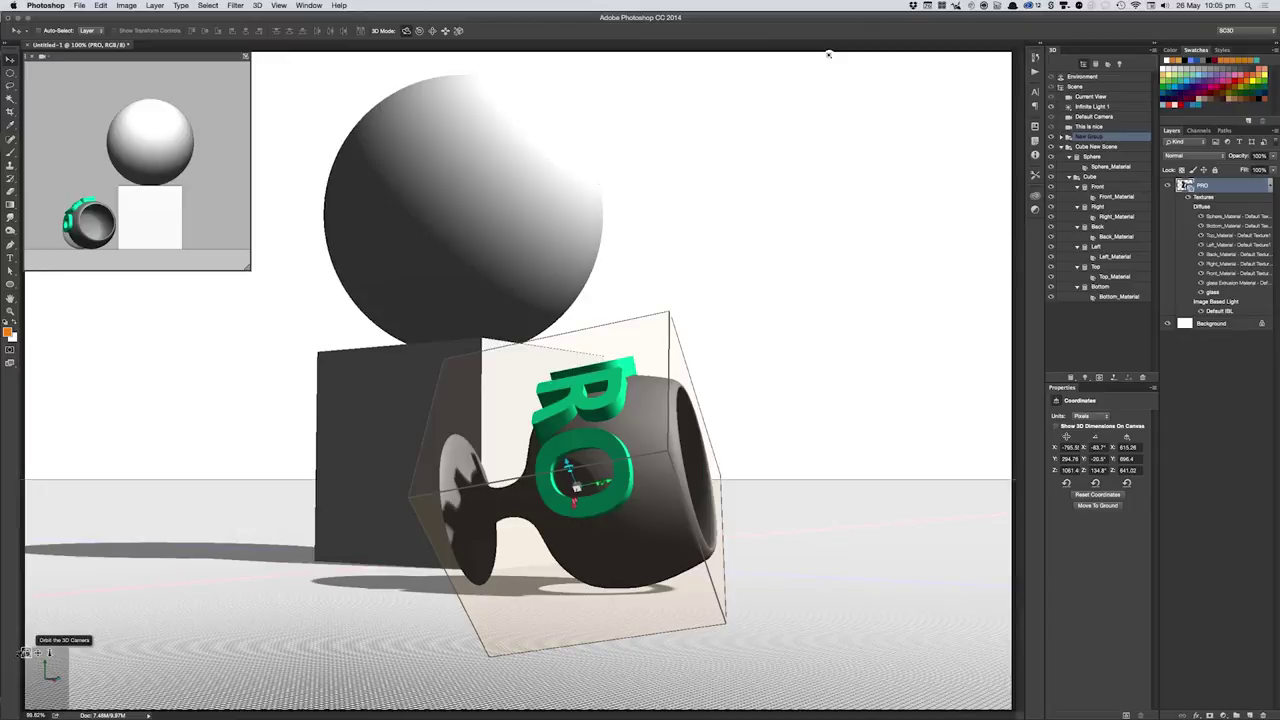
pyautogui.moveTo(828, 54)
pyautogui.mouseDown()
pyautogui.moveTo(724, 54)
pyautogui.moveTo(772, 54)
pyautogui.mouseUp()
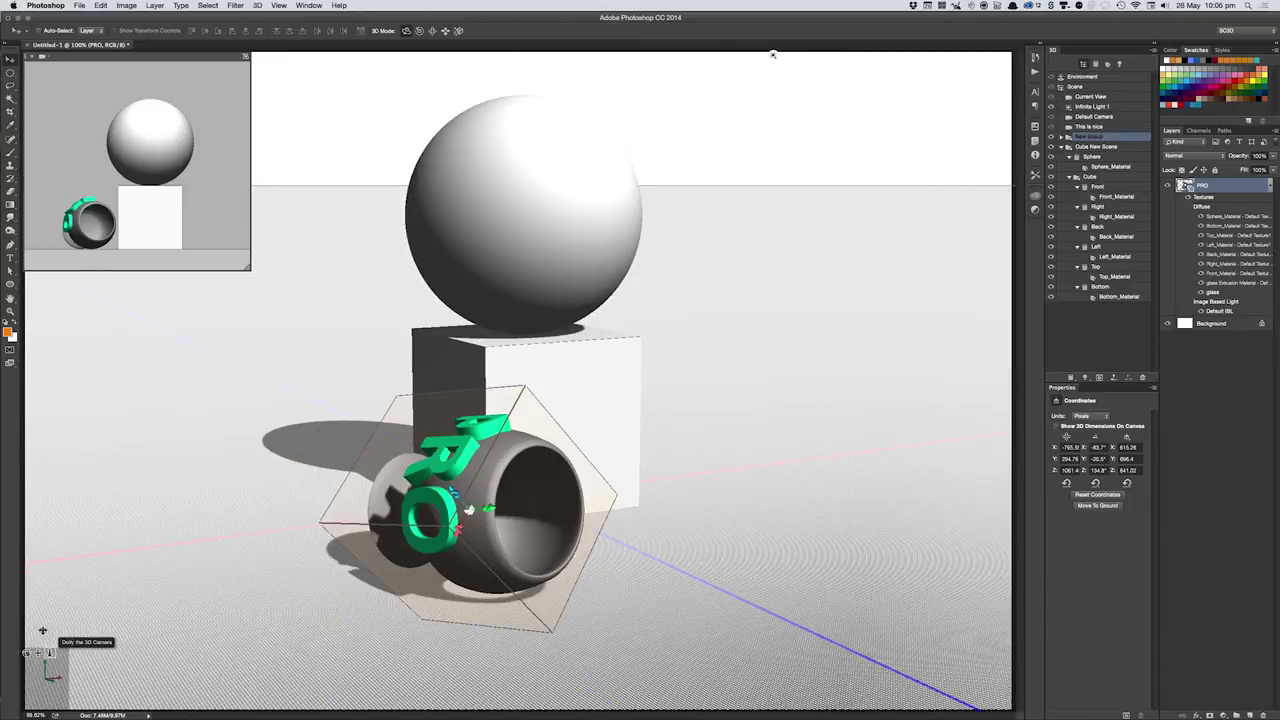
pyautogui.moveTo(42, 631); pyautogui.dragTo(43, 638)
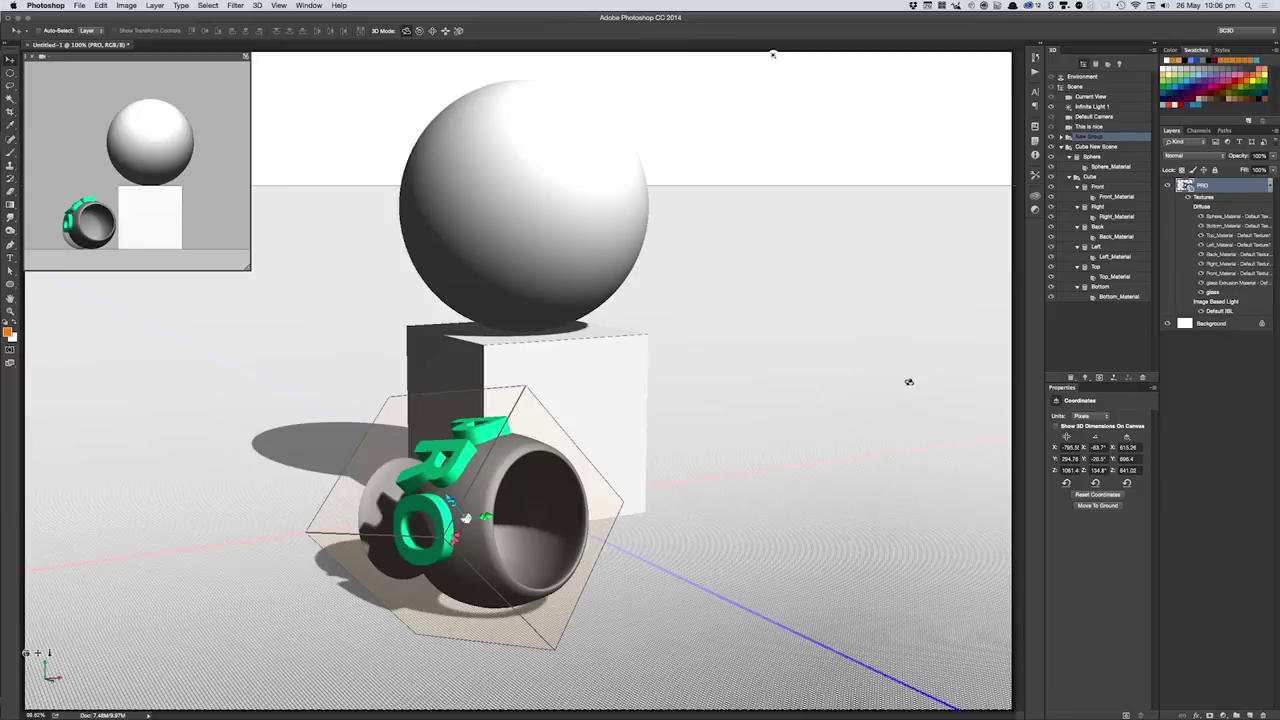
pyautogui.hotkey('ctrl', 'alt', 'shift', 'r')
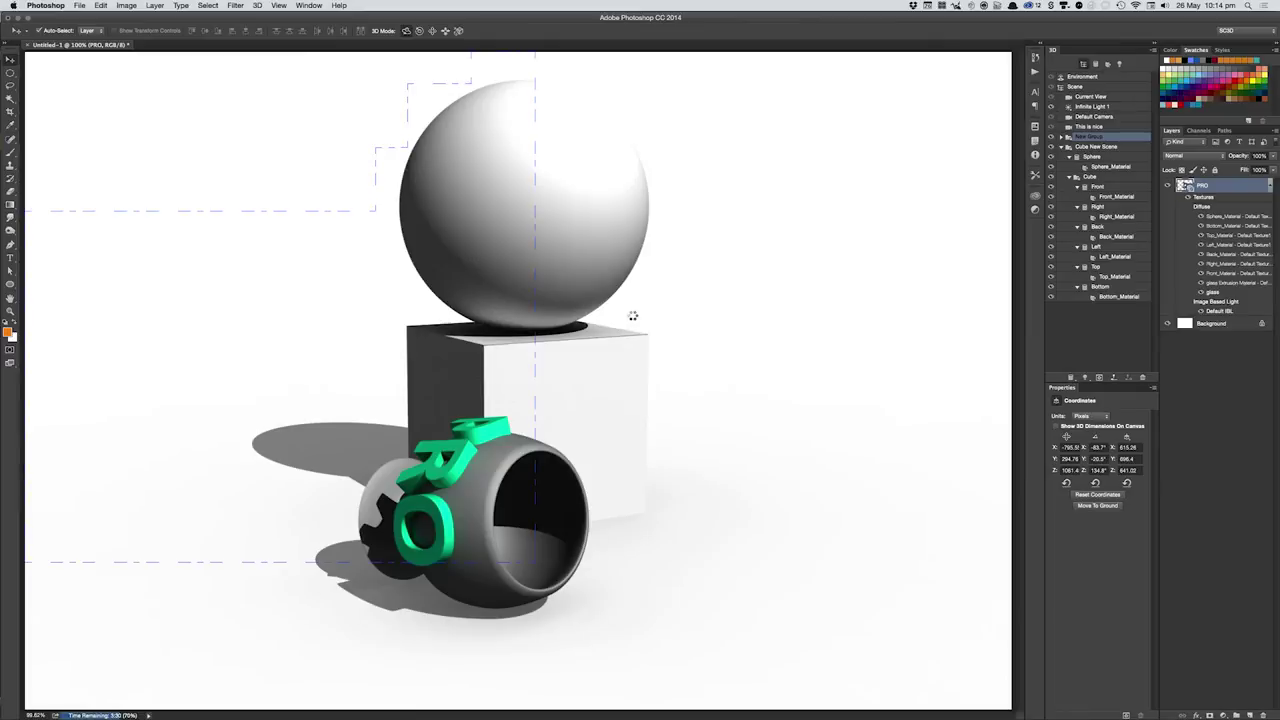
# - Cancel the render, tilt the pot slightly, orbit the camera to a new angle, and reselect the PRO pot
pyautogui.click(465, 66)
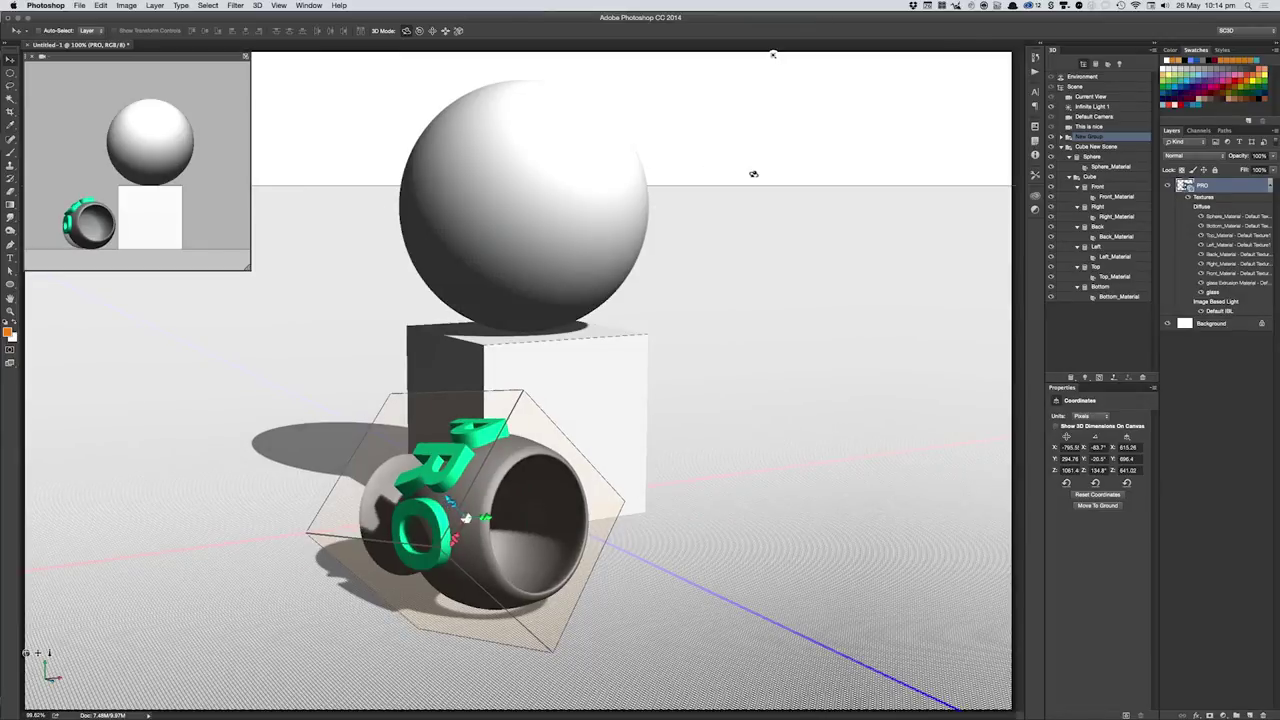
pyautogui.moveTo(753, 174); pyautogui.dragTo(773, 243)
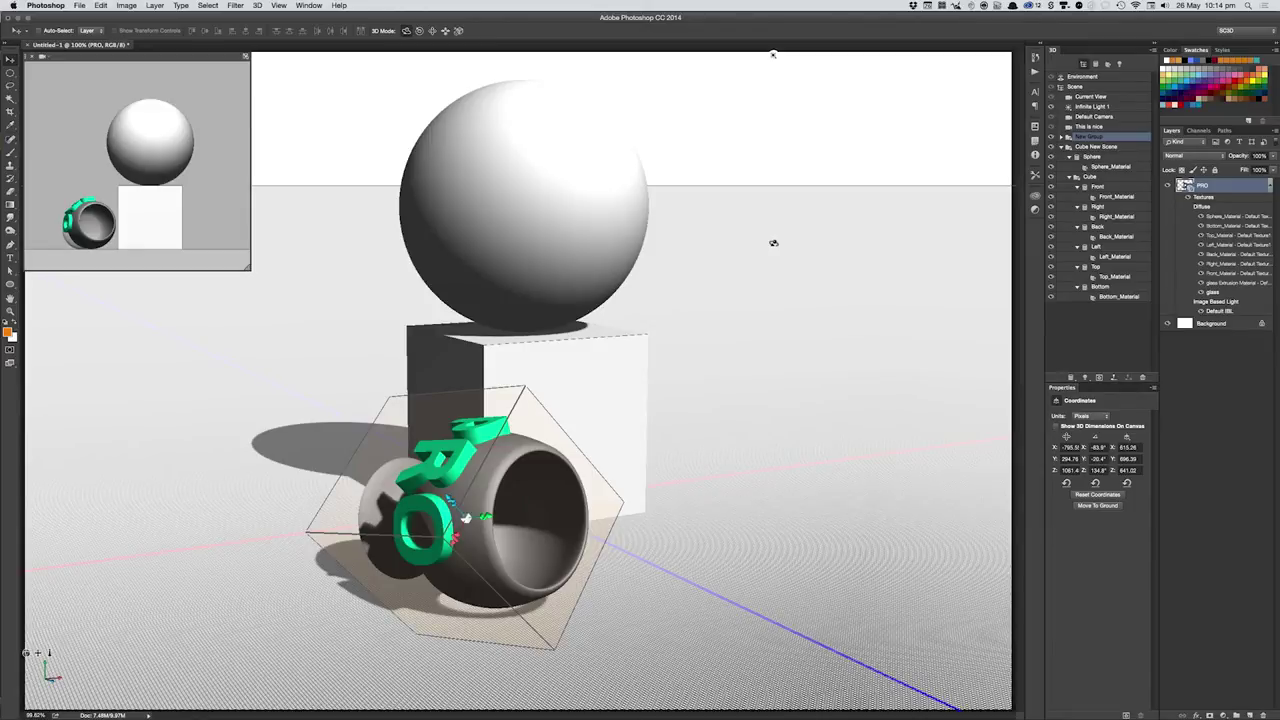
pyautogui.click(773, 243)
pyautogui.moveTo(779, 257); pyautogui.dragTo(707, 57)
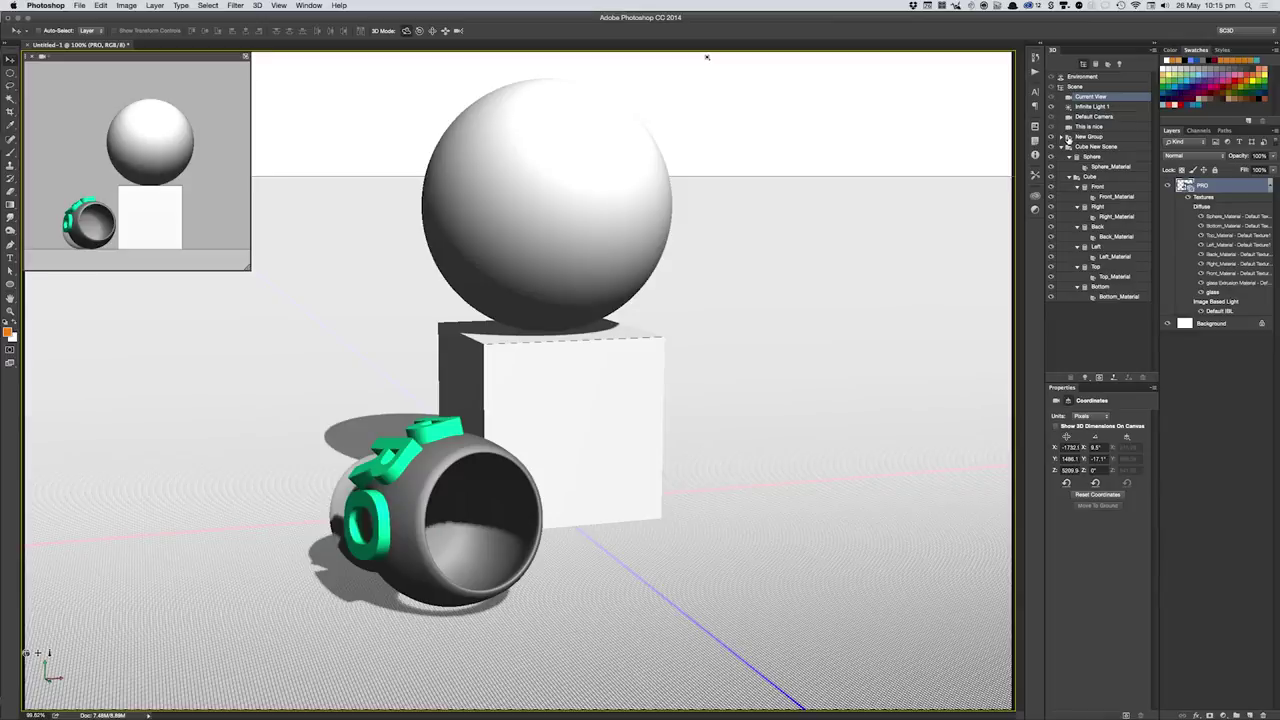
pyautogui.click(1070, 137)
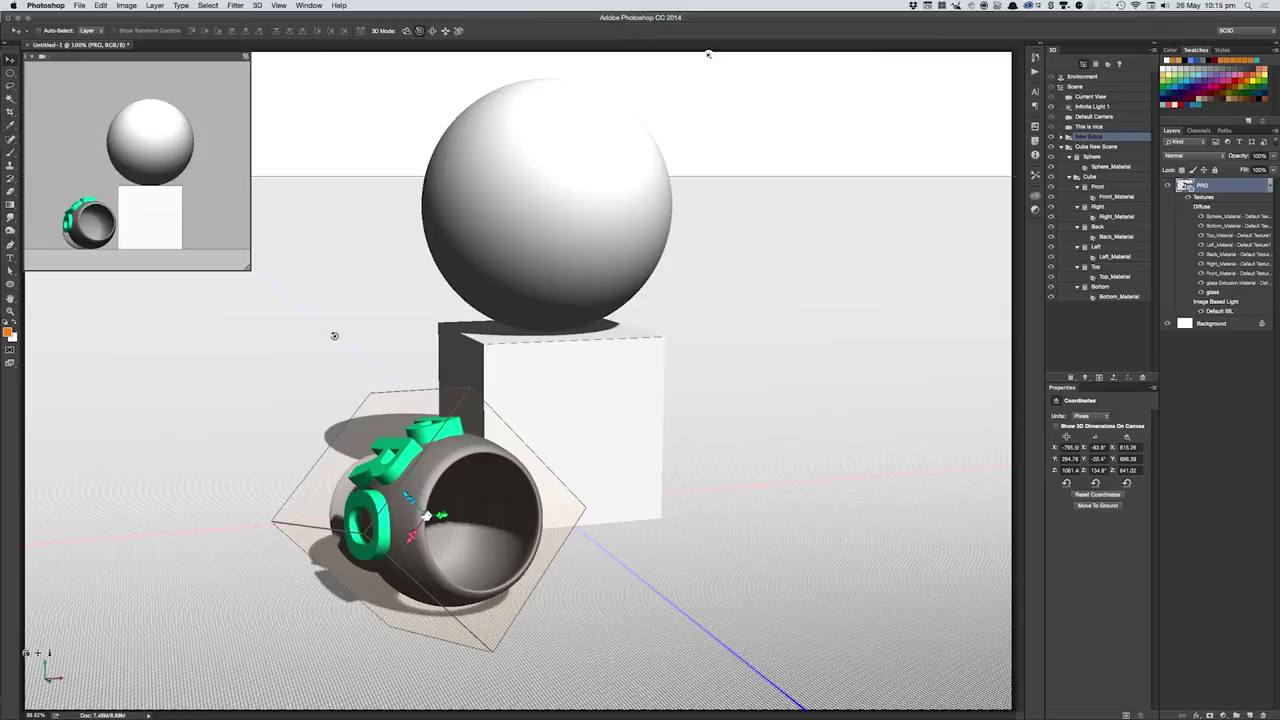
pyautogui.moveTo(338, 332)
pyautogui.mouseDown()
pyautogui.moveTo(363, 317)
pyautogui.moveTo(709, 384)
pyautogui.moveTo(425, 381)
pyautogui.moveTo(217, 423)
pyautogui.moveTo(655, 405)
pyautogui.mouseUp()
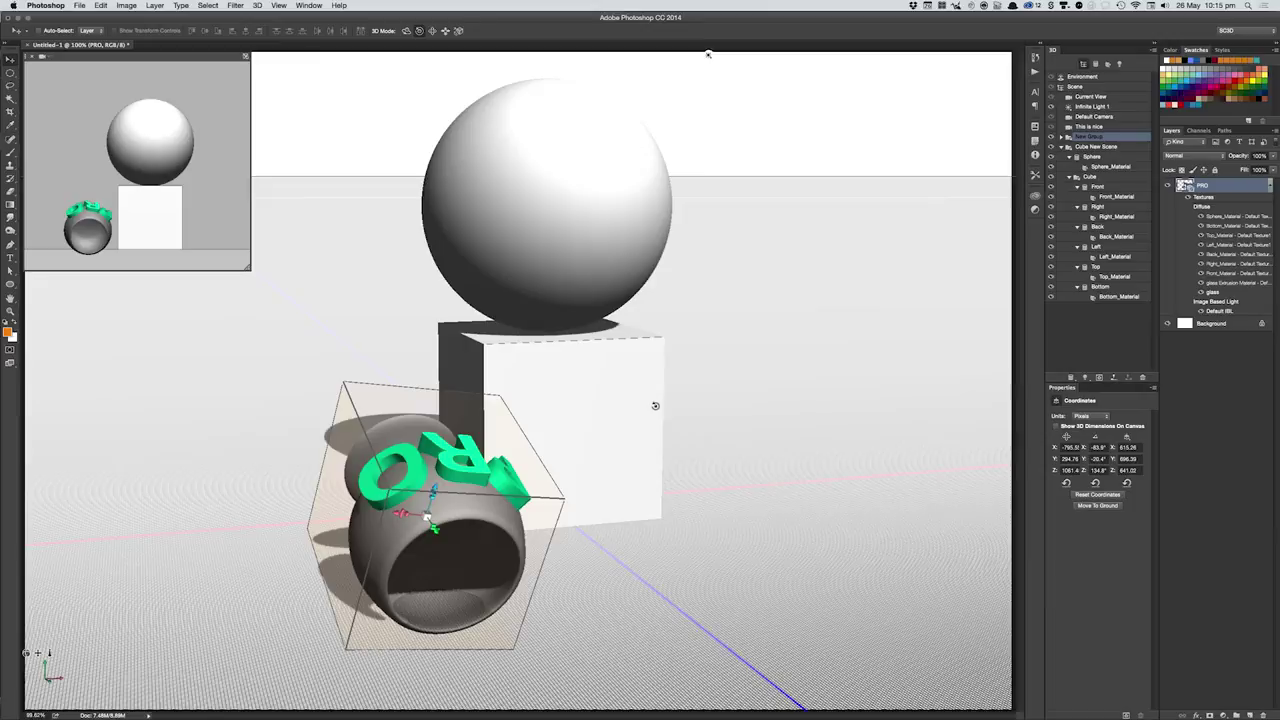
pyautogui.moveTo(655, 405)
pyautogui.mouseDown()
pyautogui.moveTo(836, 531)
pyautogui.moveTo(814, 703)
pyautogui.mouseUp()
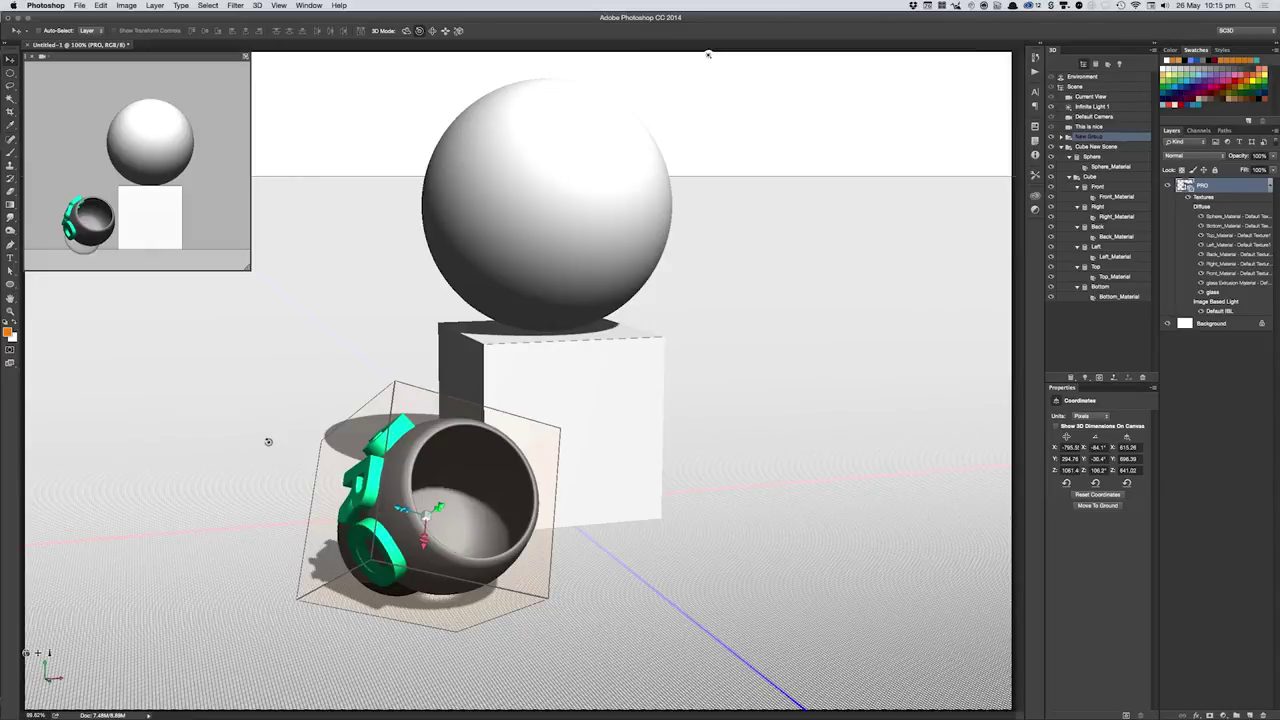
pyautogui.moveTo(286, 431); pyautogui.dragTo(513, 346)
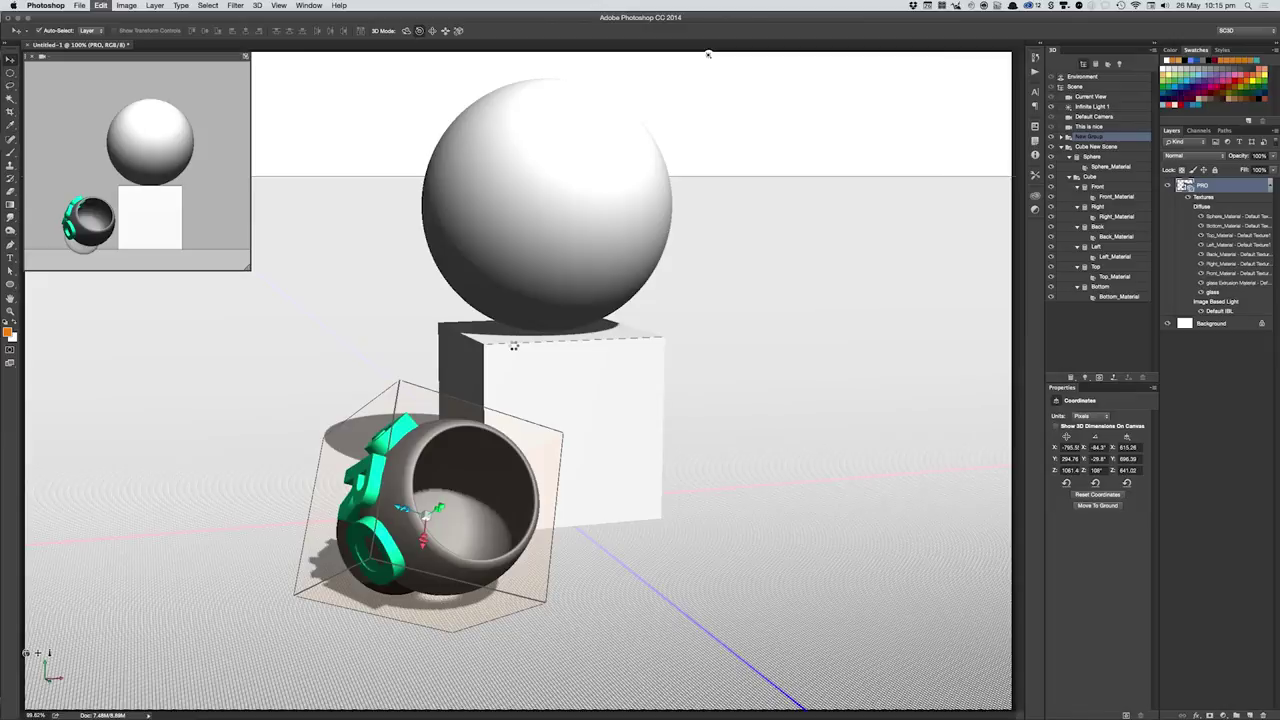
pyautogui.moveTo(513, 346)
pyautogui.mouseDown()
pyautogui.moveTo(548, 330)
pyautogui.moveTo(357, 317)
pyautogui.mouseUp()
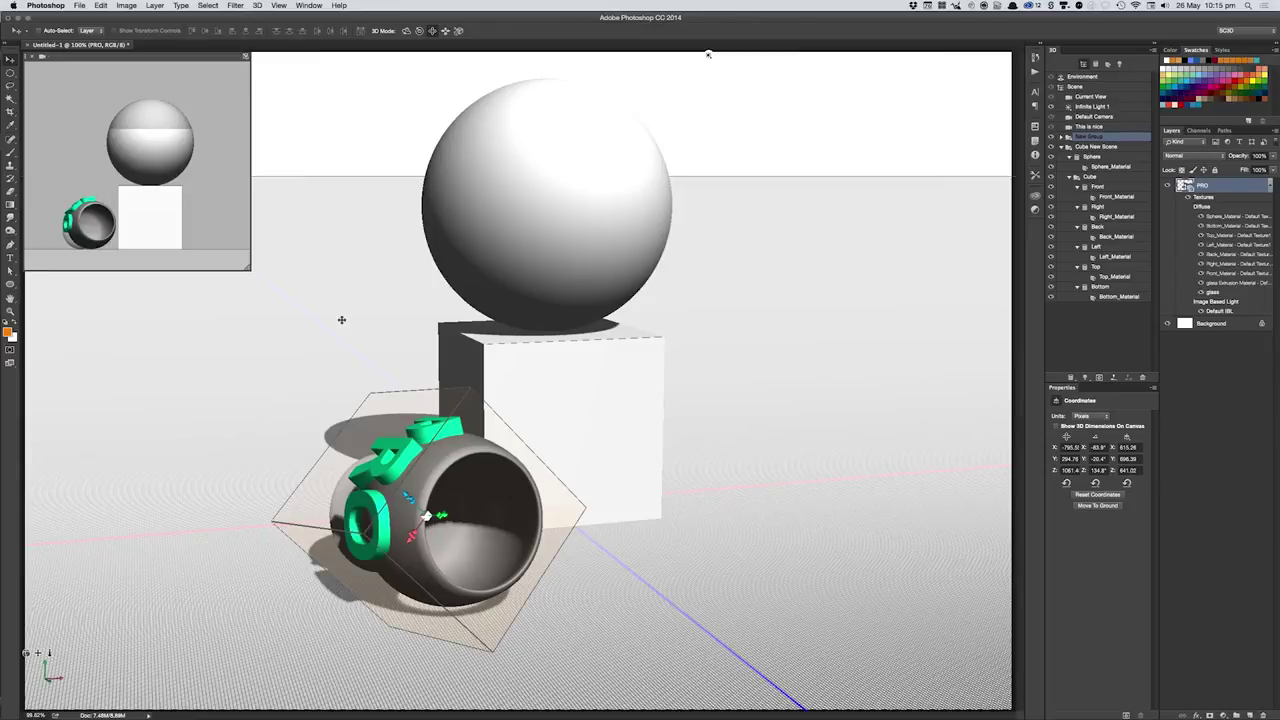
pyautogui.moveTo(341, 319)
pyautogui.mouseDown()
pyautogui.moveTo(310, 319)
pyautogui.moveTo(726, 295)
pyautogui.mouseUp()
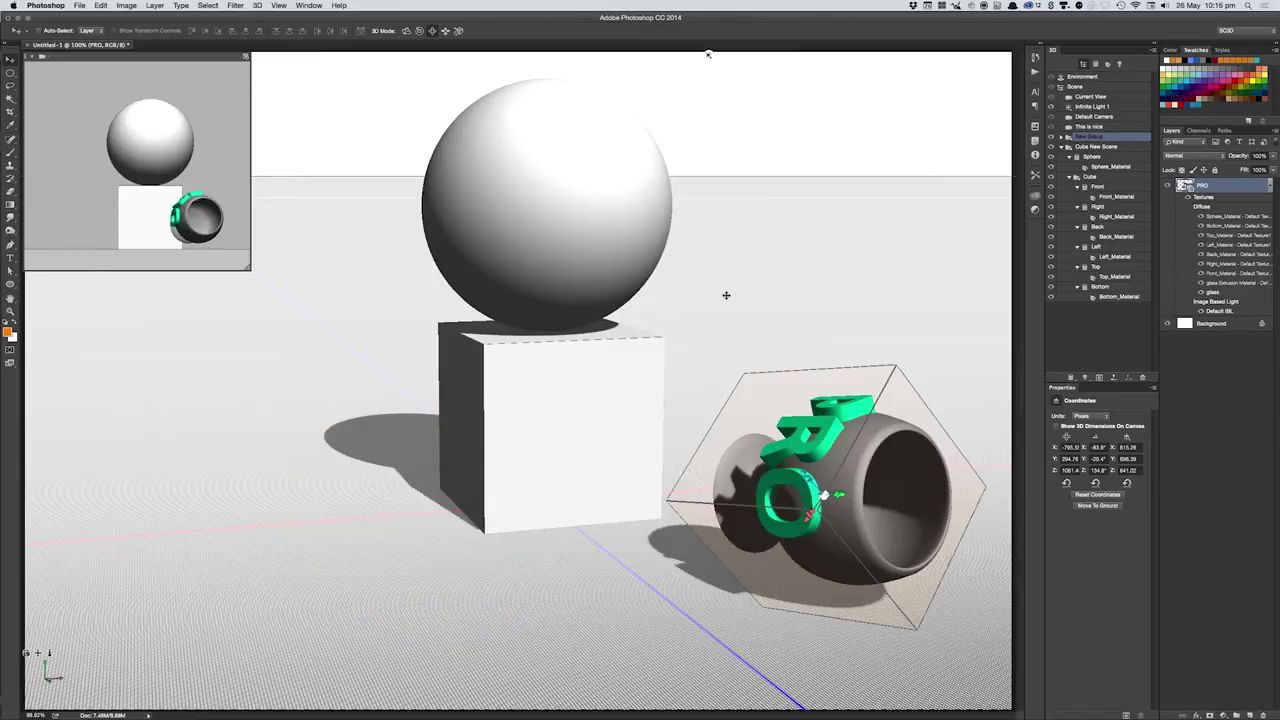
pyautogui.moveTo(714, 291)
pyautogui.mouseDown()
pyautogui.moveTo(659, 277)
pyautogui.moveTo(298, 326)
pyautogui.moveTo(349, 320)
pyautogui.moveTo(339, 309)
pyautogui.mouseUp()
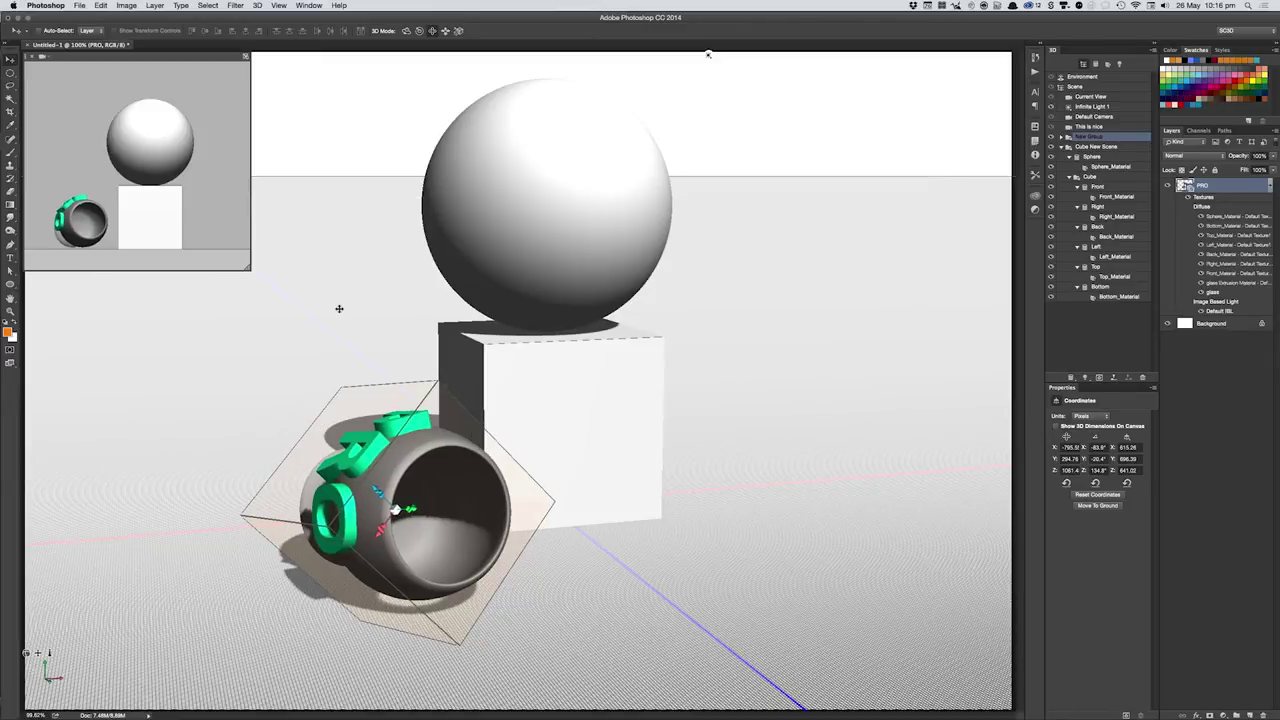
pyautogui.moveTo(339, 309); pyautogui.dragTo(437, 289)
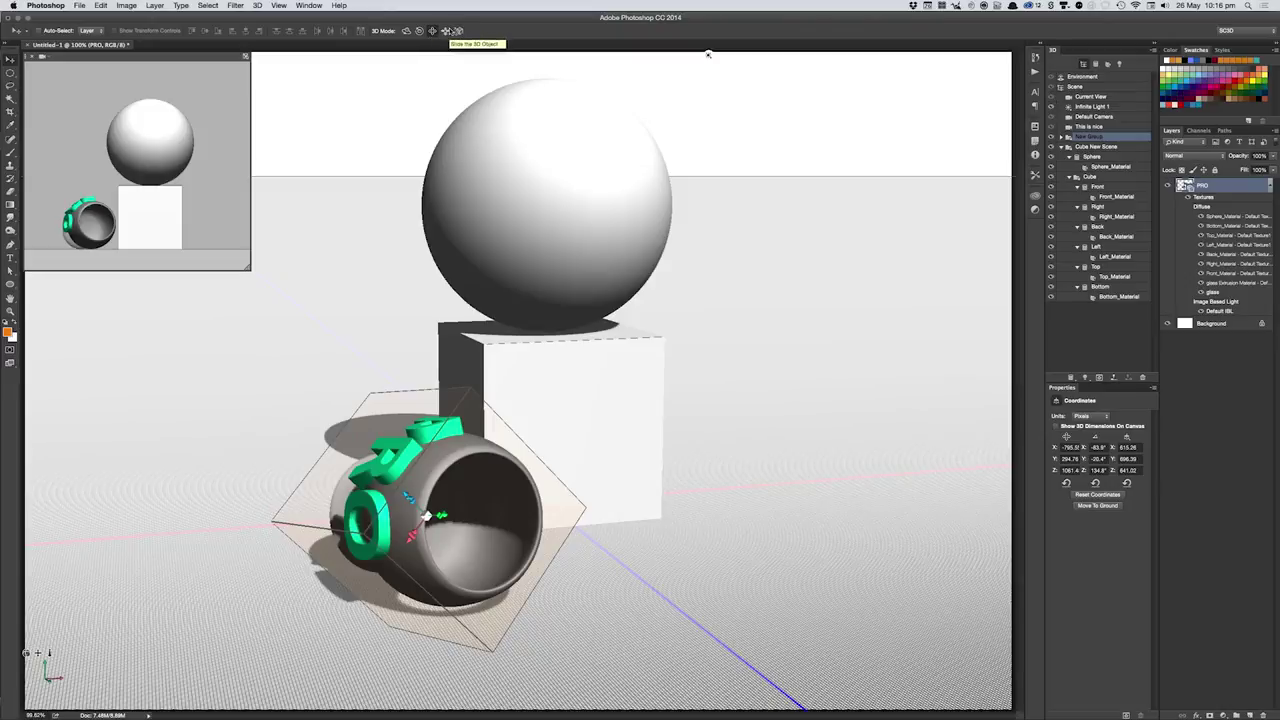
pyautogui.click(446, 31)
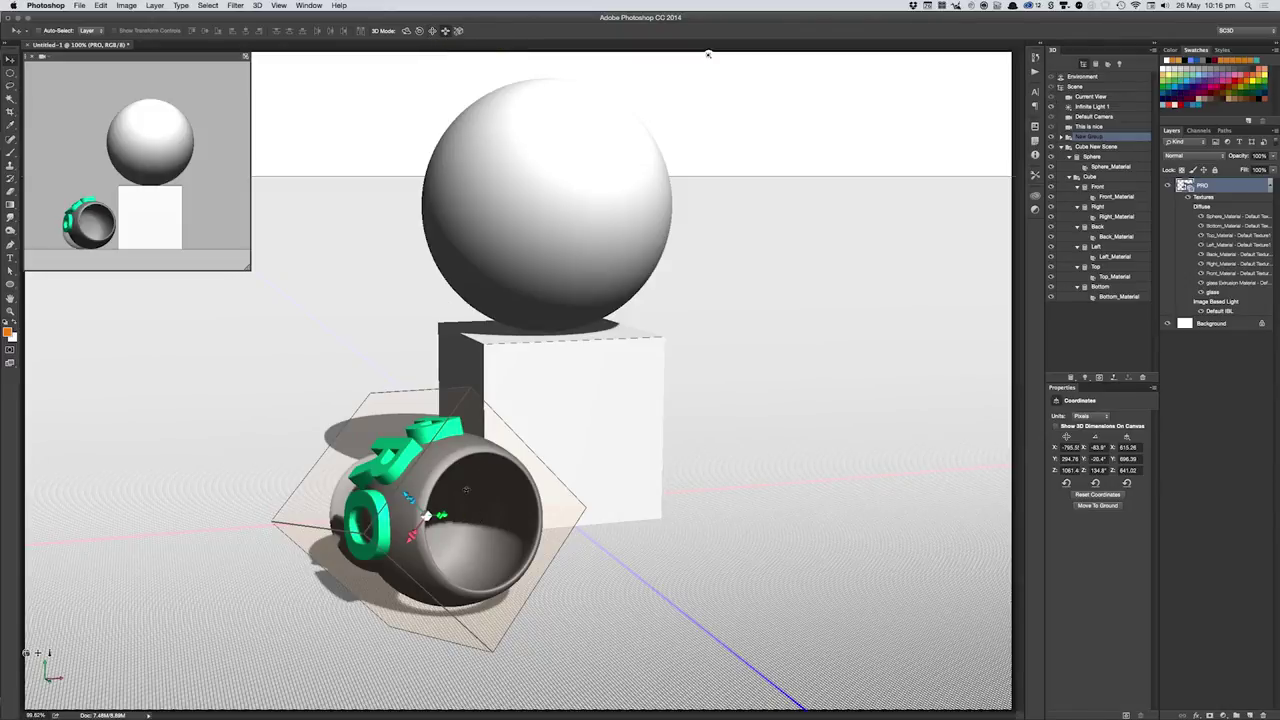
pyautogui.moveTo(466, 490)
pyautogui.mouseDown()
pyautogui.moveTo(413, 412)
pyautogui.moveTo(588, 321)
pyautogui.moveTo(366, 309)
pyautogui.moveTo(307, 474)
pyautogui.moveTo(283, 234)
pyautogui.moveTo(491, 248)
pyautogui.moveTo(771, 371)
pyautogui.moveTo(806, 572)
pyautogui.moveTo(458, 586)
pyautogui.moveTo(346, 345)
pyautogui.moveTo(306, 440)
pyautogui.mouseUp()
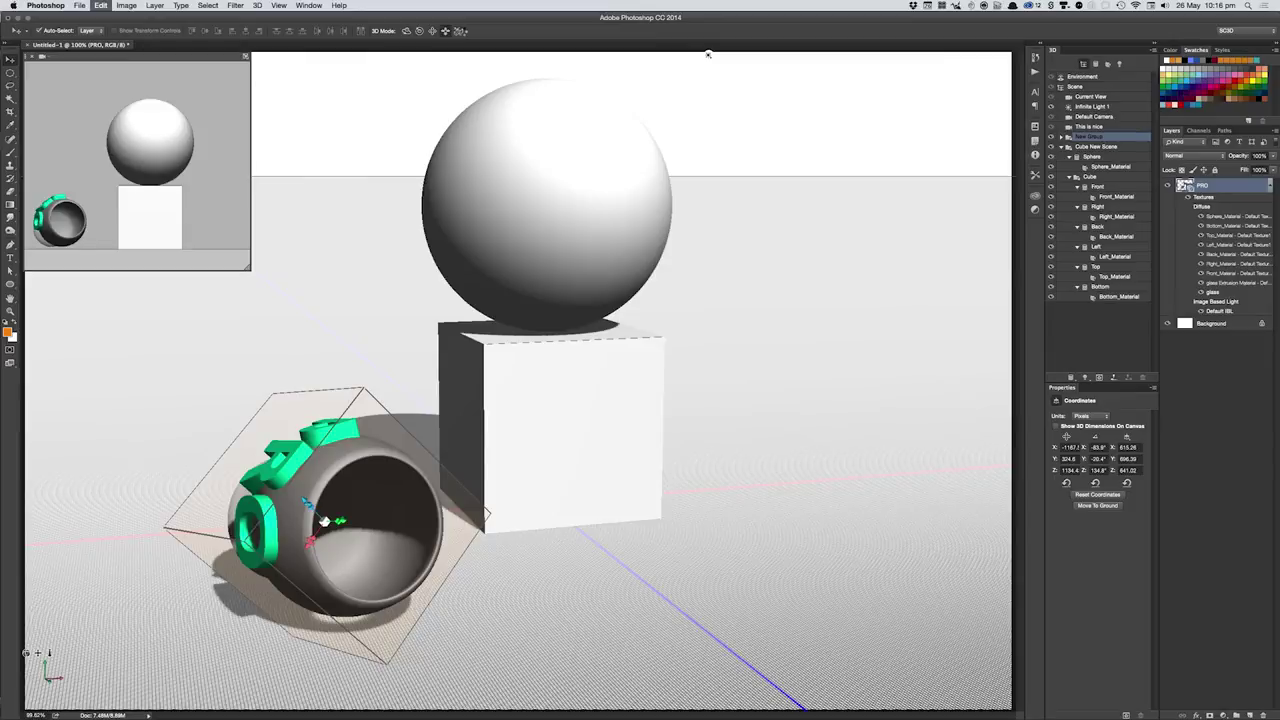
pyautogui.moveTo(324, 521)
pyautogui.mouseDown()
pyautogui.moveTo(427, 516)
pyautogui.moveTo(803, 280)
pyautogui.mouseUp()
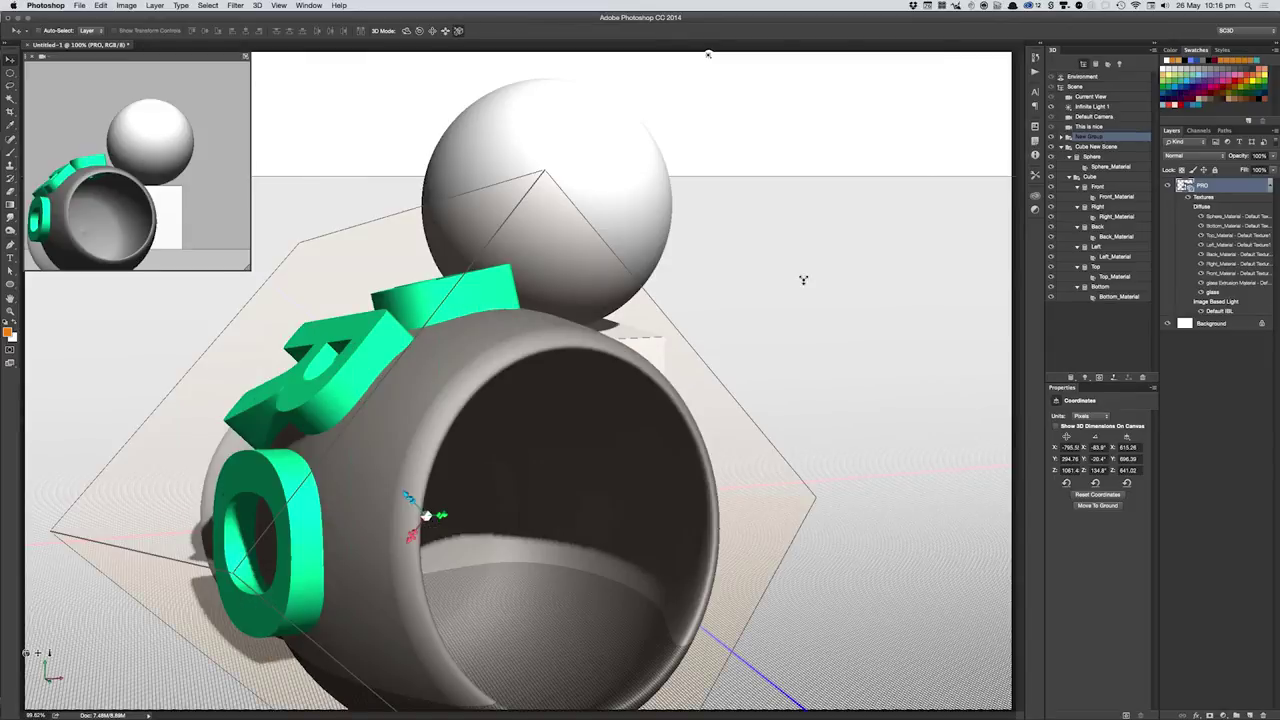
pyautogui.hotkey('ctrl', 'z')
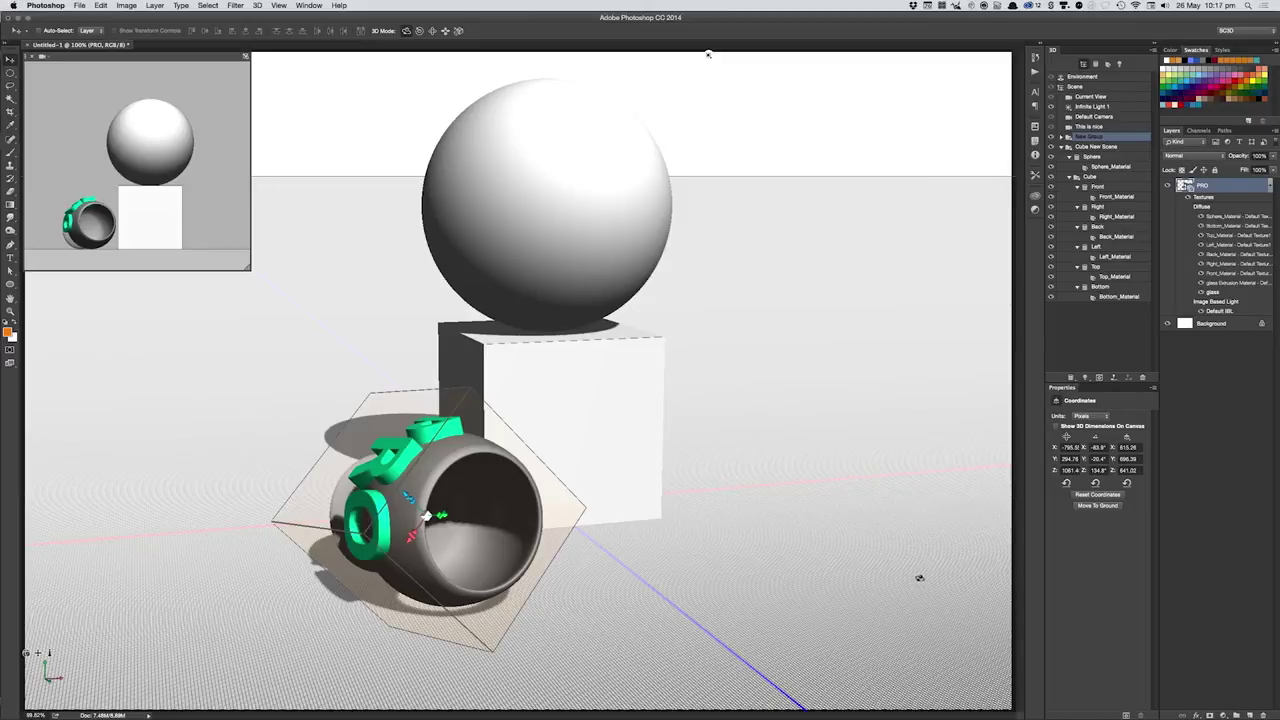
pyautogui.click(596, 238)
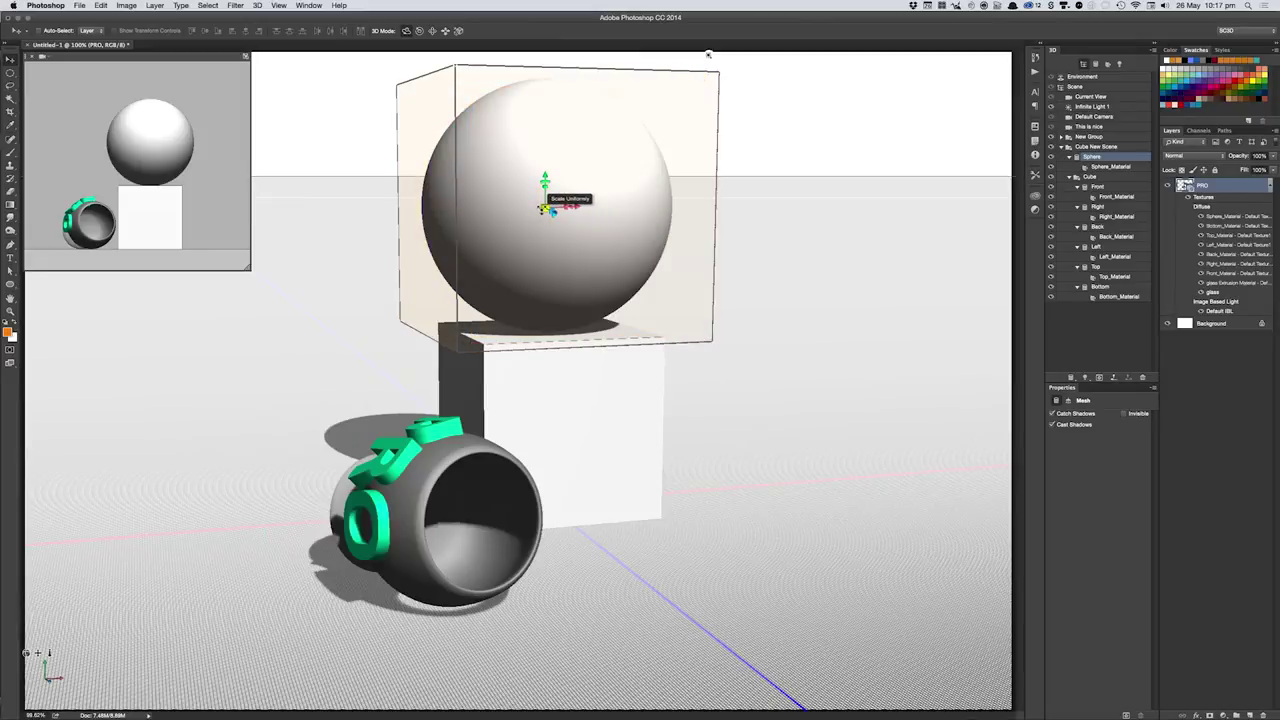
# - Show the sphere's position, rotation and scale coordinates, then select the PRO pot
pyautogui.click(1068, 400)
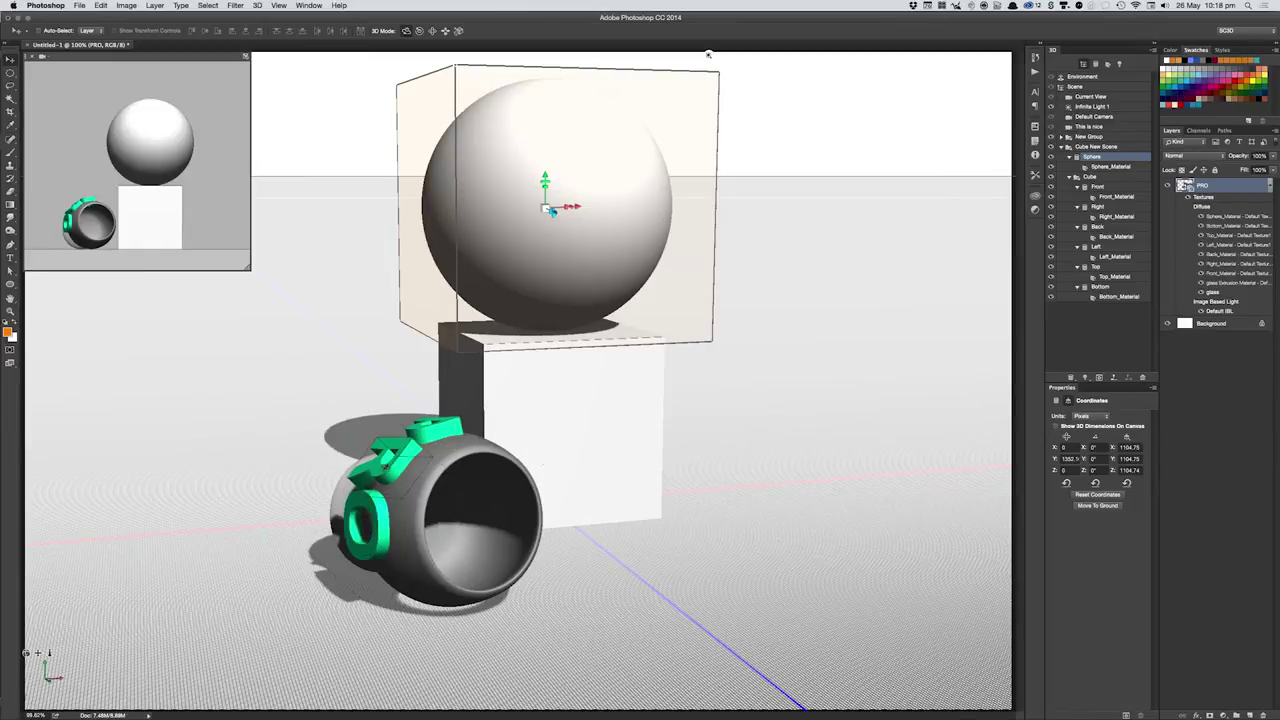
pyautogui.click(422, 429)
pyautogui.click(1091, 78)
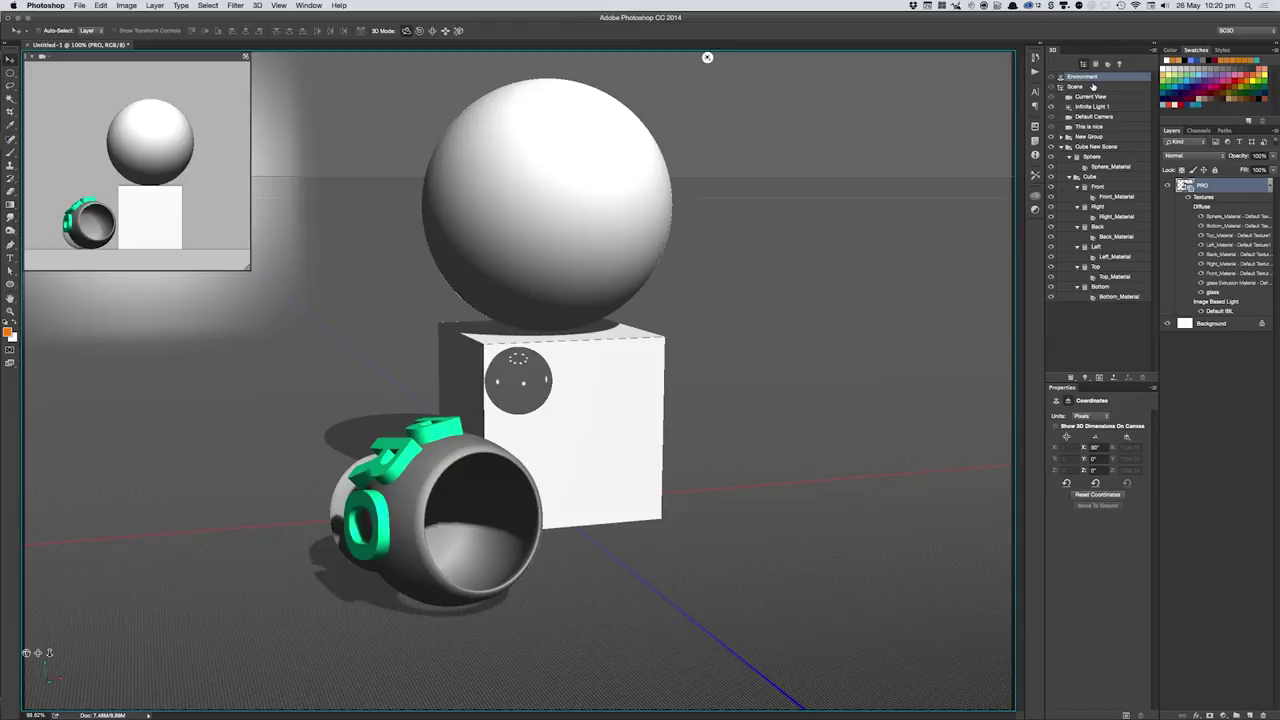
pyautogui.click(1082, 88)
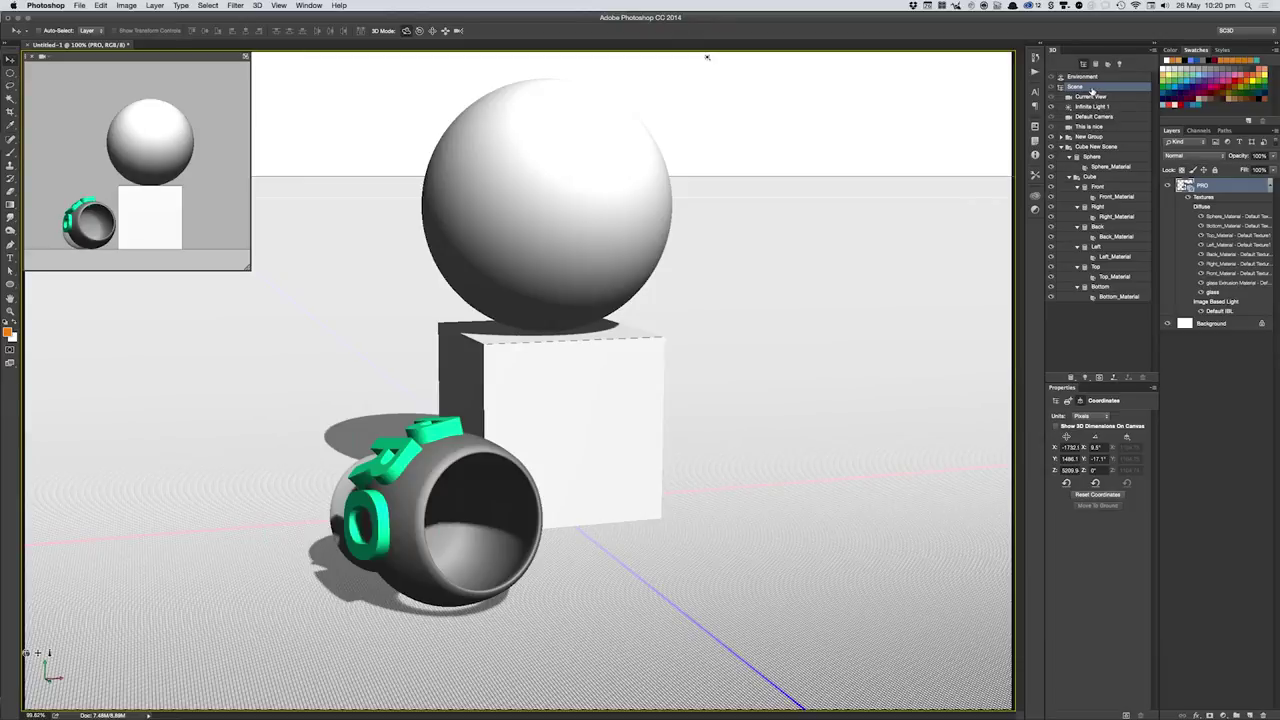
pyautogui.click(1100, 197)
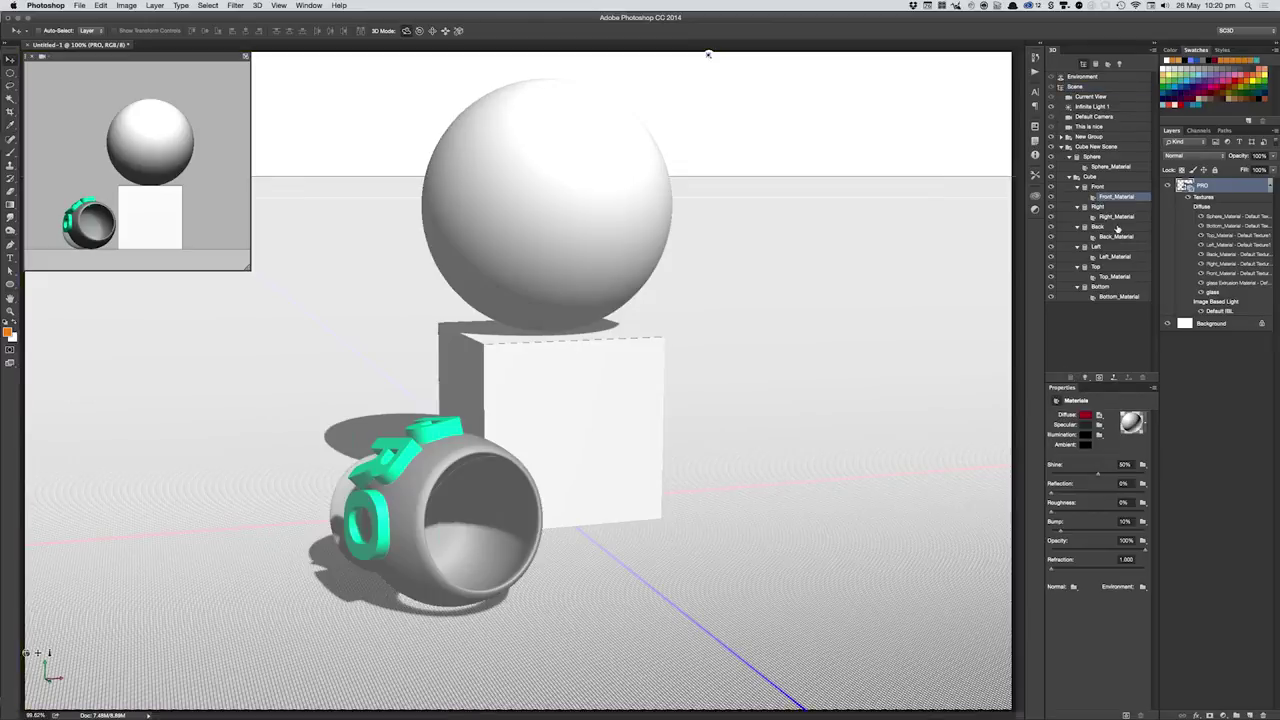
# - Dismiss the Environment texture menu unchanged, then select the pot to list its PRO and glass meshes
pyautogui.click(1143, 587)
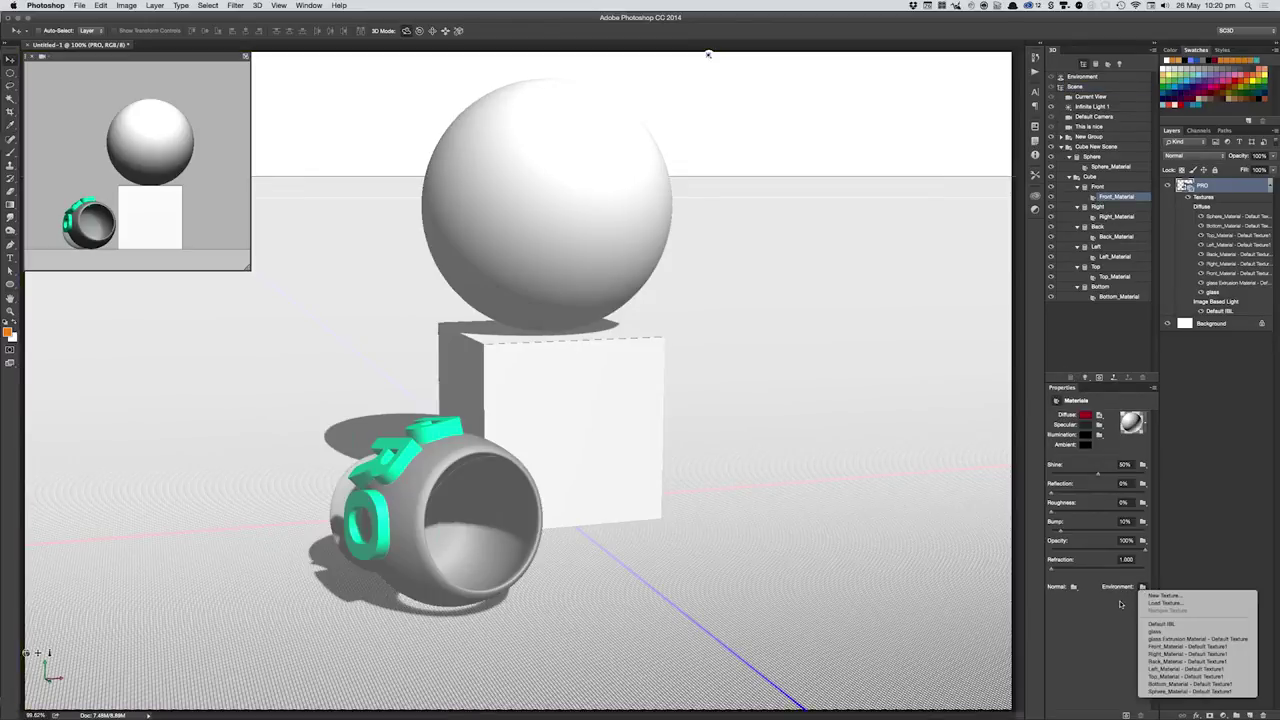
pyautogui.click(1121, 604)
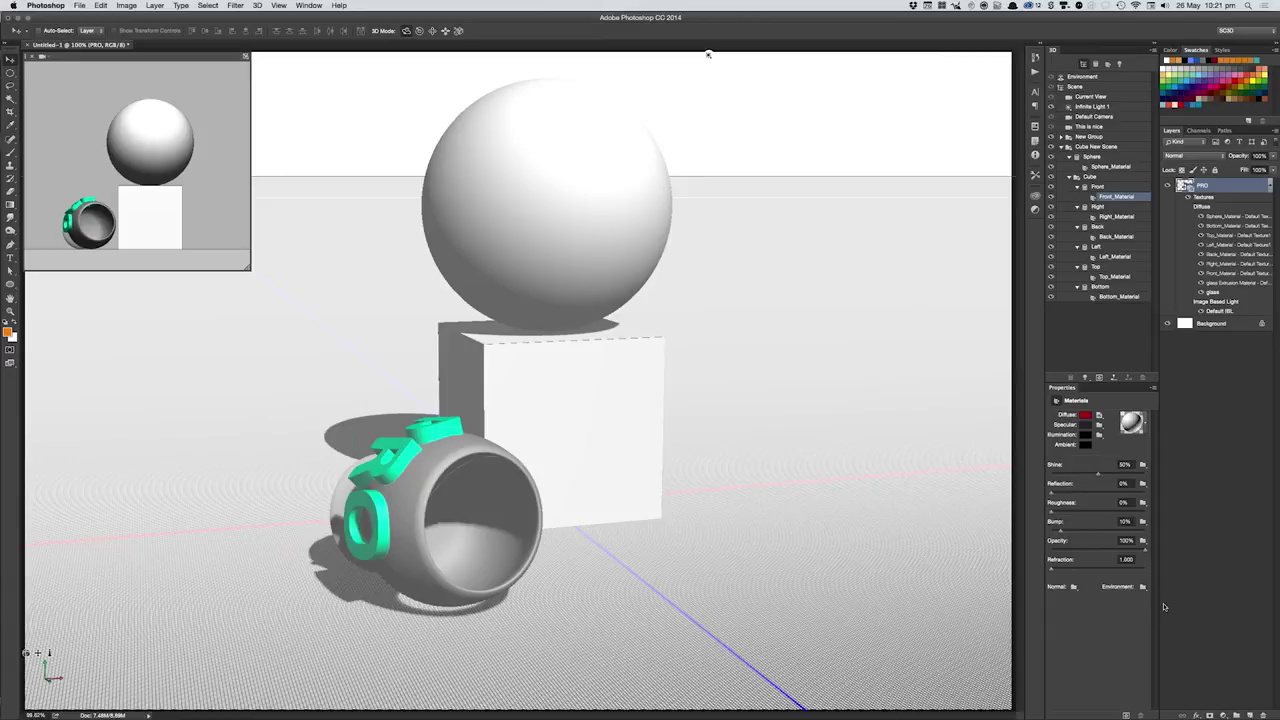
pyautogui.click(413, 494)
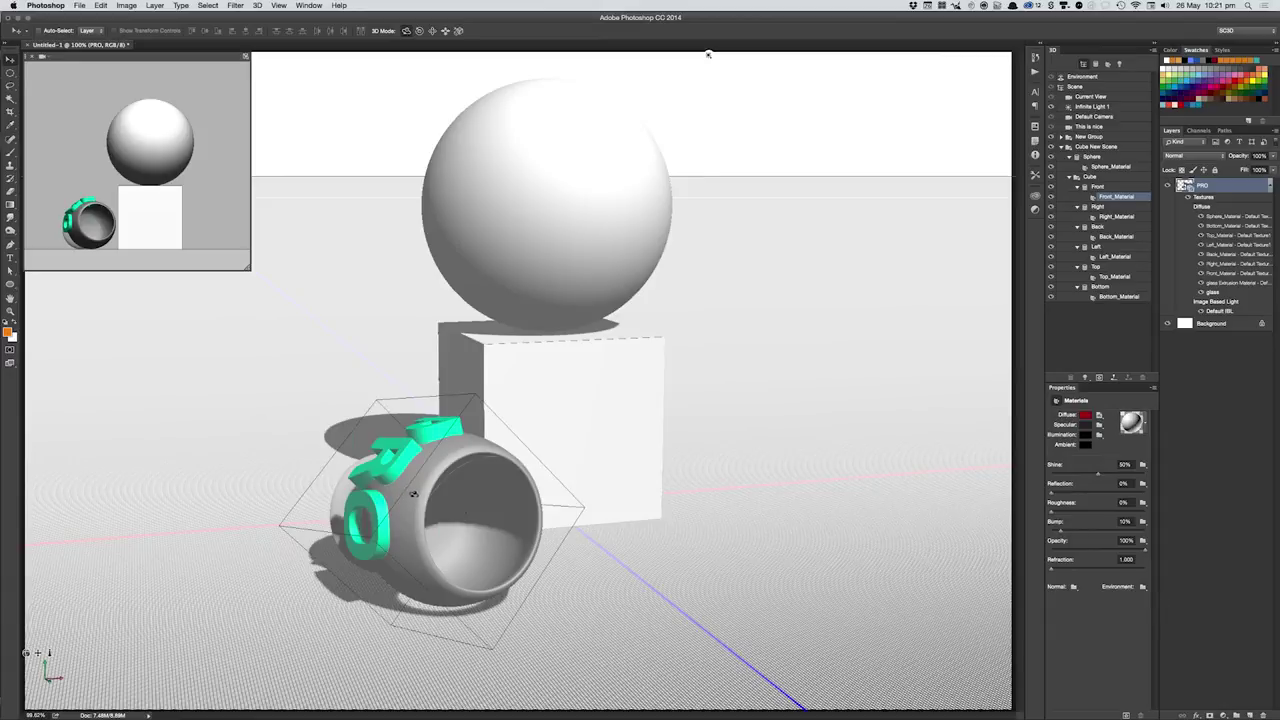
pyautogui.click(413, 494)
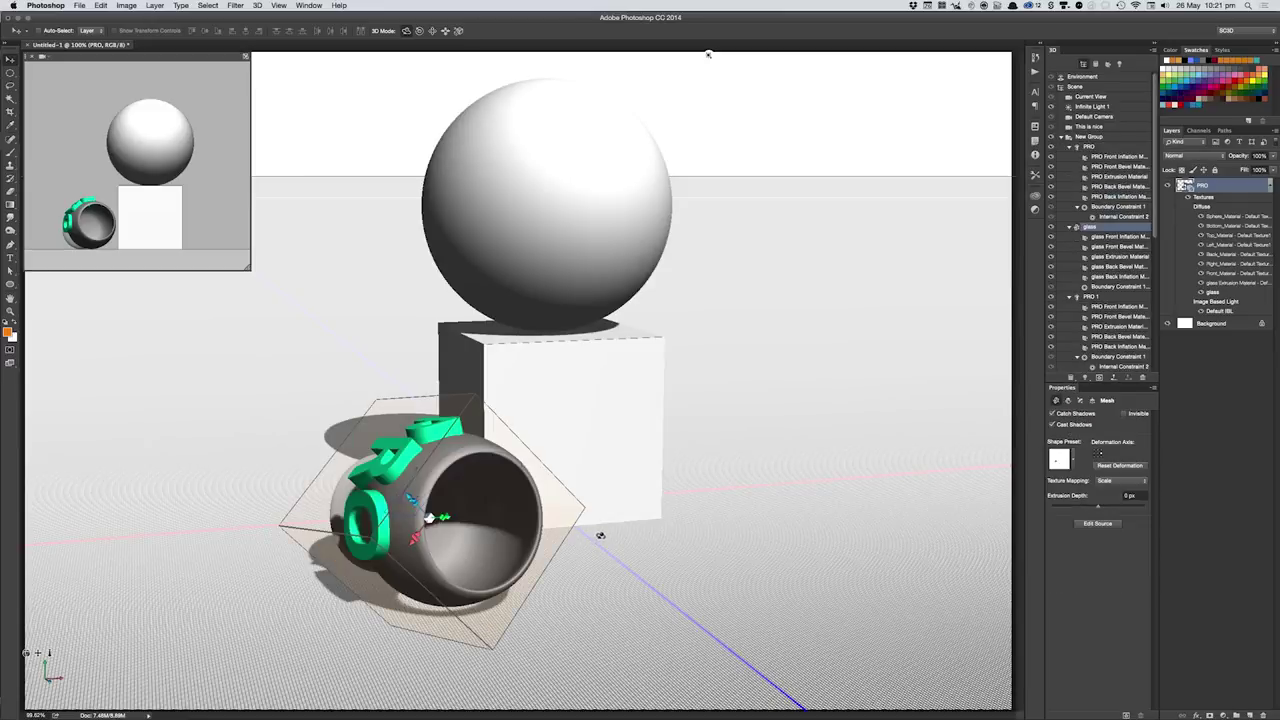
# - Select Environment and rotate the IBL lighting so glows sweep across backdrop and ground
pyautogui.click(1076, 77)
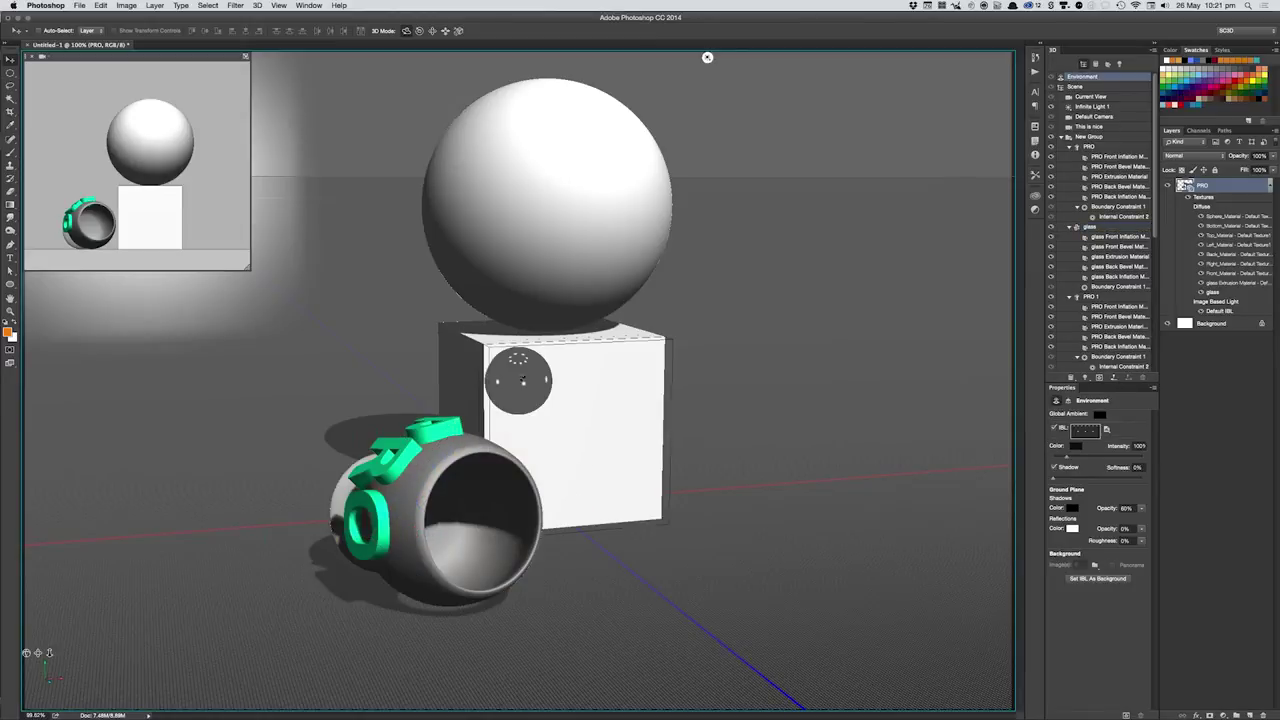
pyautogui.moveTo(523, 381); pyautogui.dragTo(527, 418)
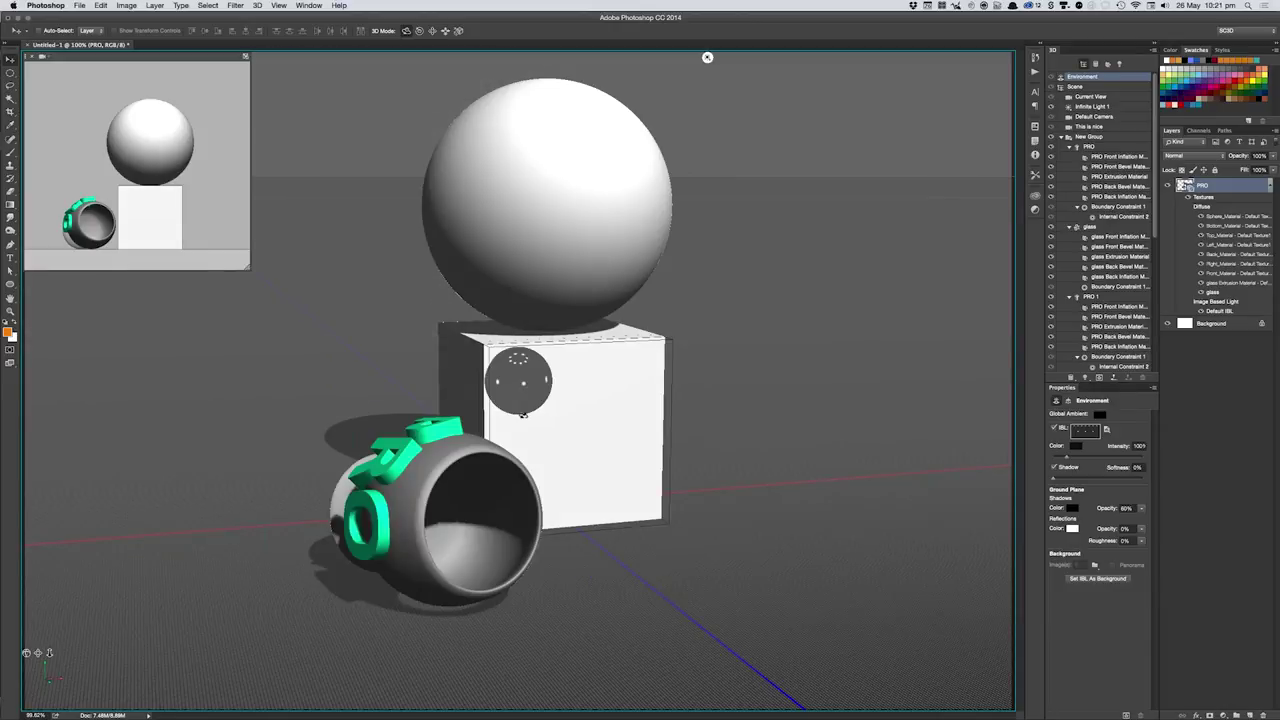
pyautogui.moveTo(451, 401); pyautogui.dragTo(368, 494)
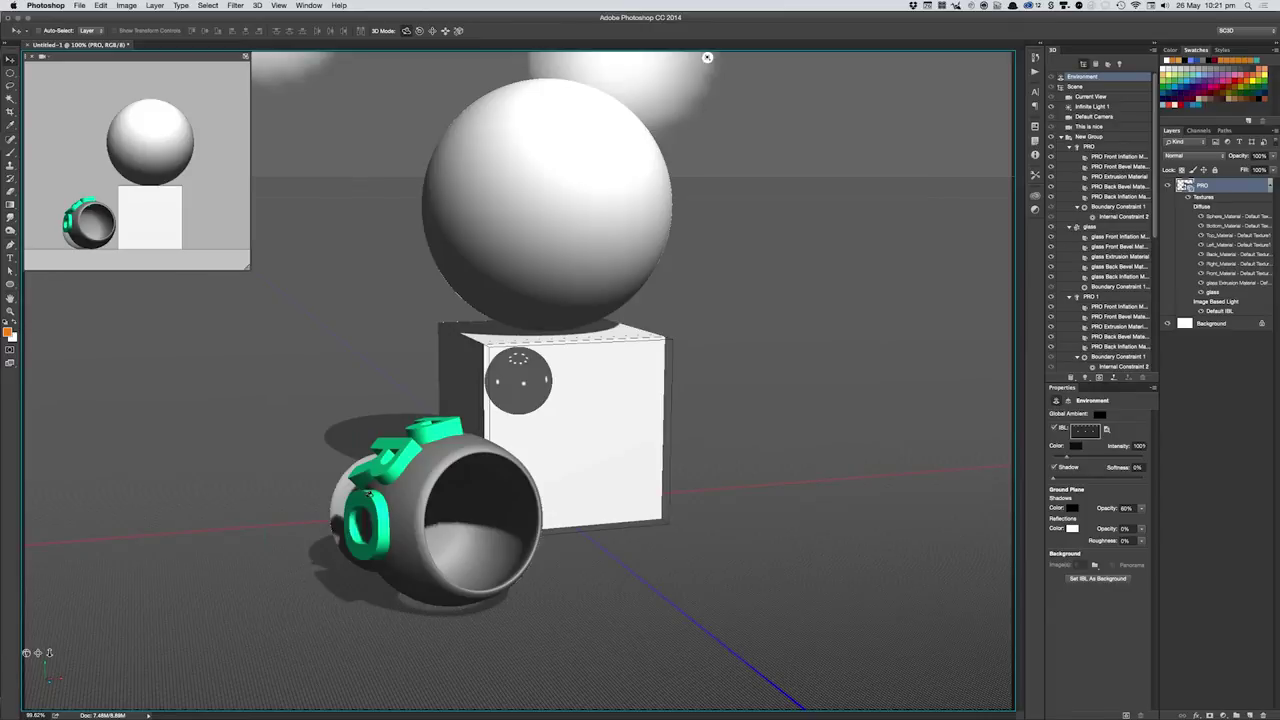
pyautogui.moveTo(368, 494); pyautogui.dragTo(398, 506)
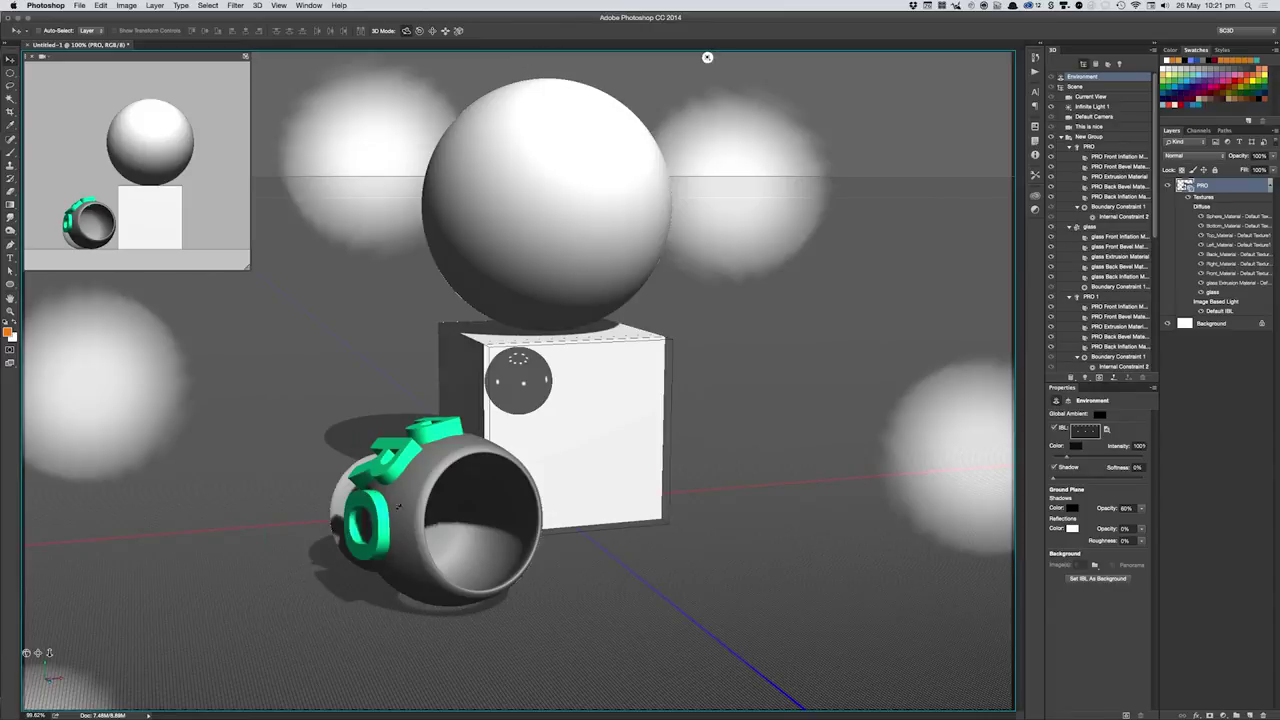
pyautogui.moveTo(398, 506); pyautogui.dragTo(440, 500)
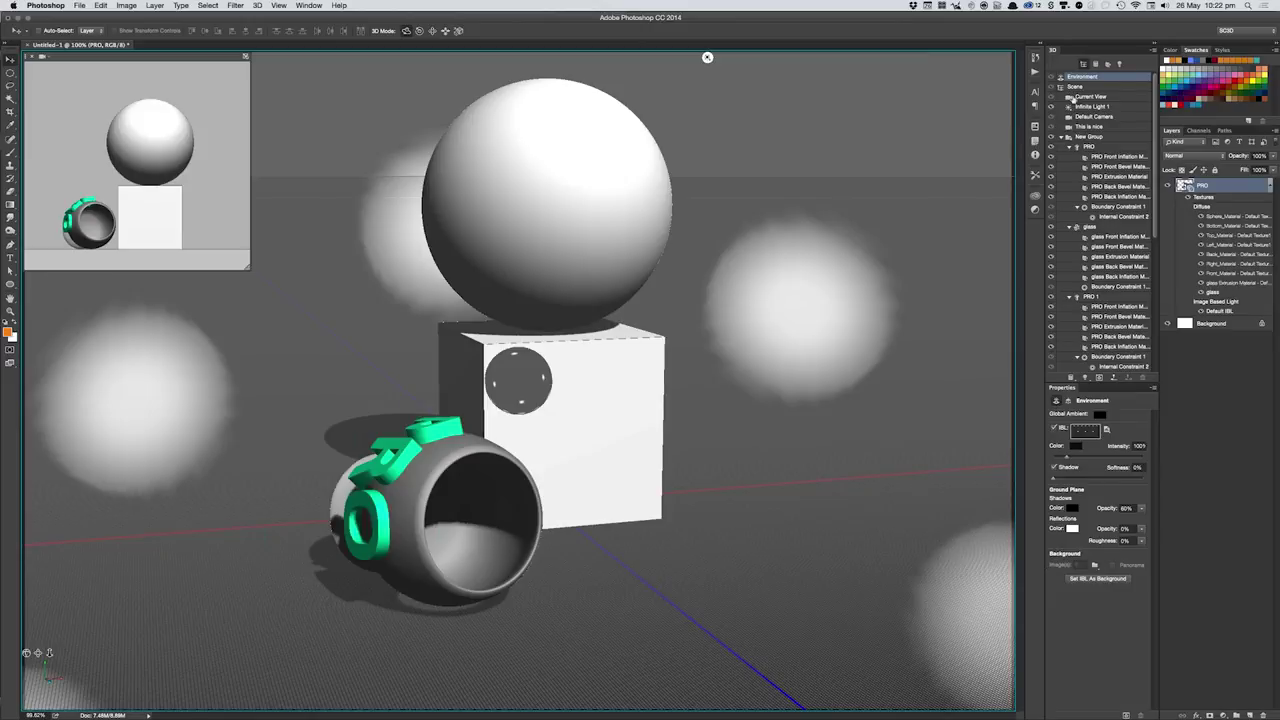
# - Show the Scene properties with Solid surface style and shadows on
pyautogui.click(1076, 87)
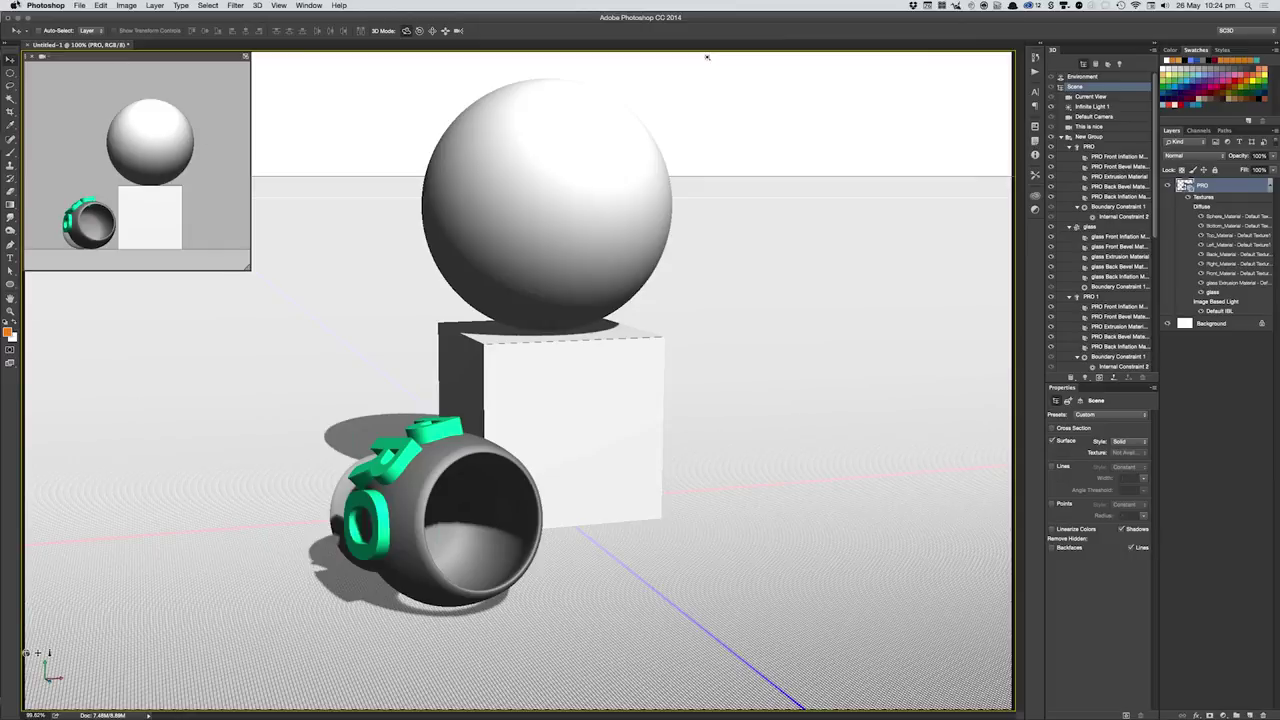
pyautogui.click(46, 5)
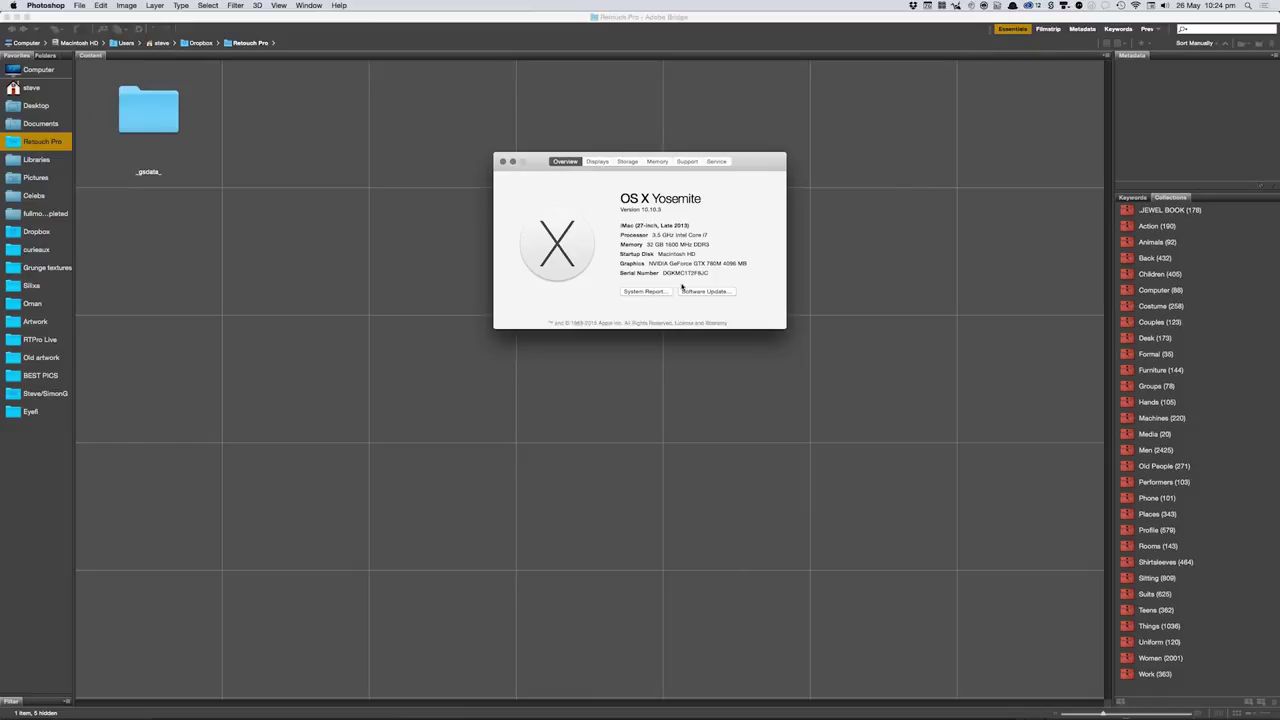
# - Highlight the Graphics card line in About This Mac, then select the pot mesh in Photoshop
pyautogui.moveTo(649, 263)
pyautogui.mouseDown()
pyautogui.moveTo(733, 263)
pyautogui.moveTo(830, 289)
pyautogui.mouseUp()
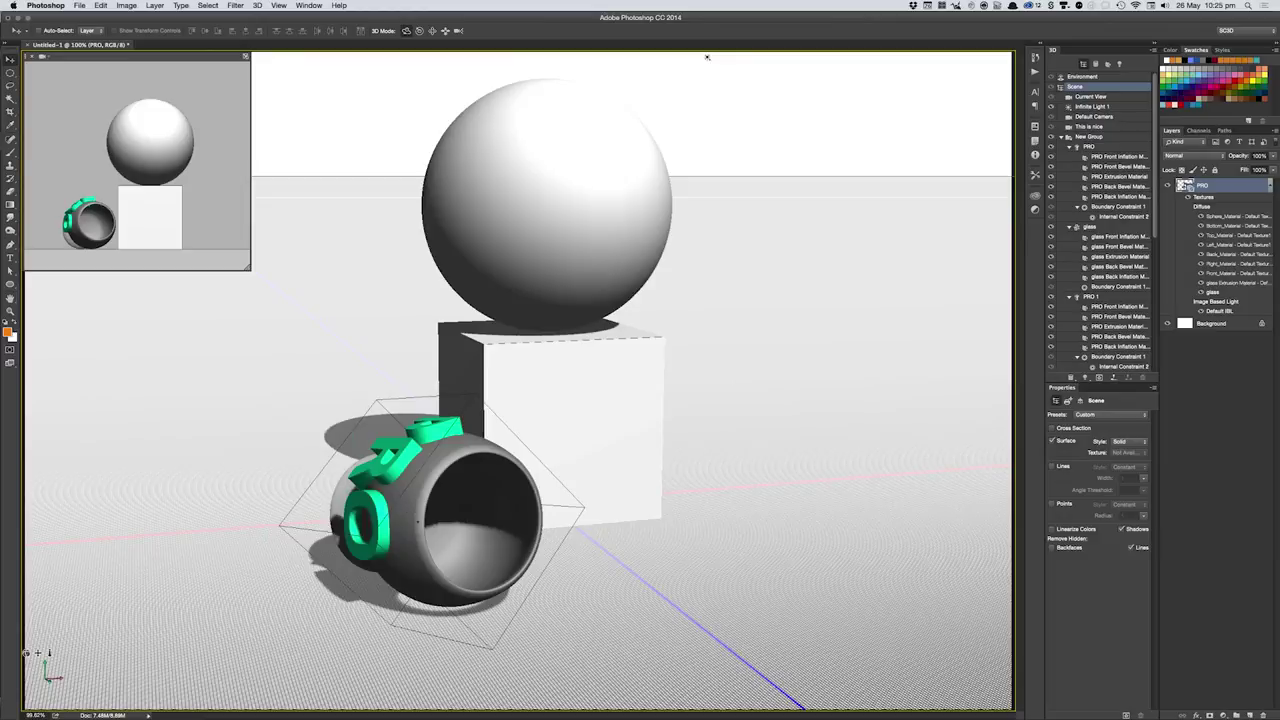
pyautogui.moveTo(432, 541); pyautogui.dragTo(419, 520)
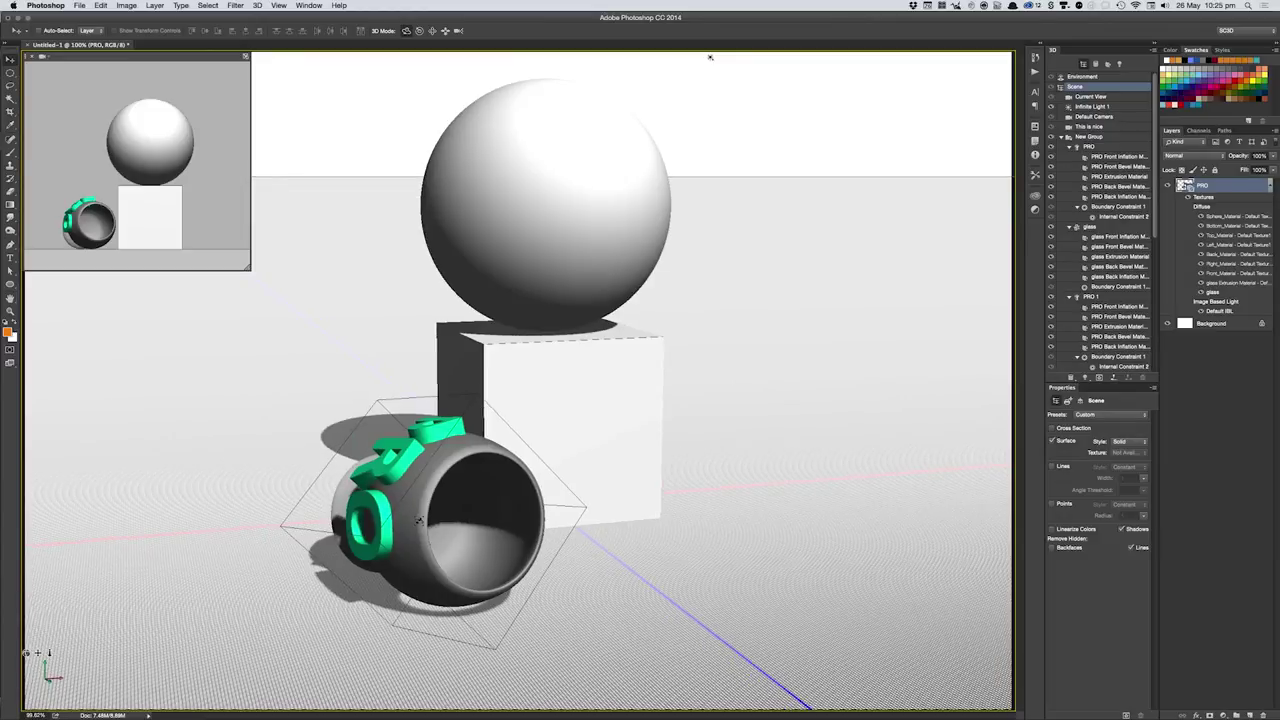
pyautogui.click(419, 520)
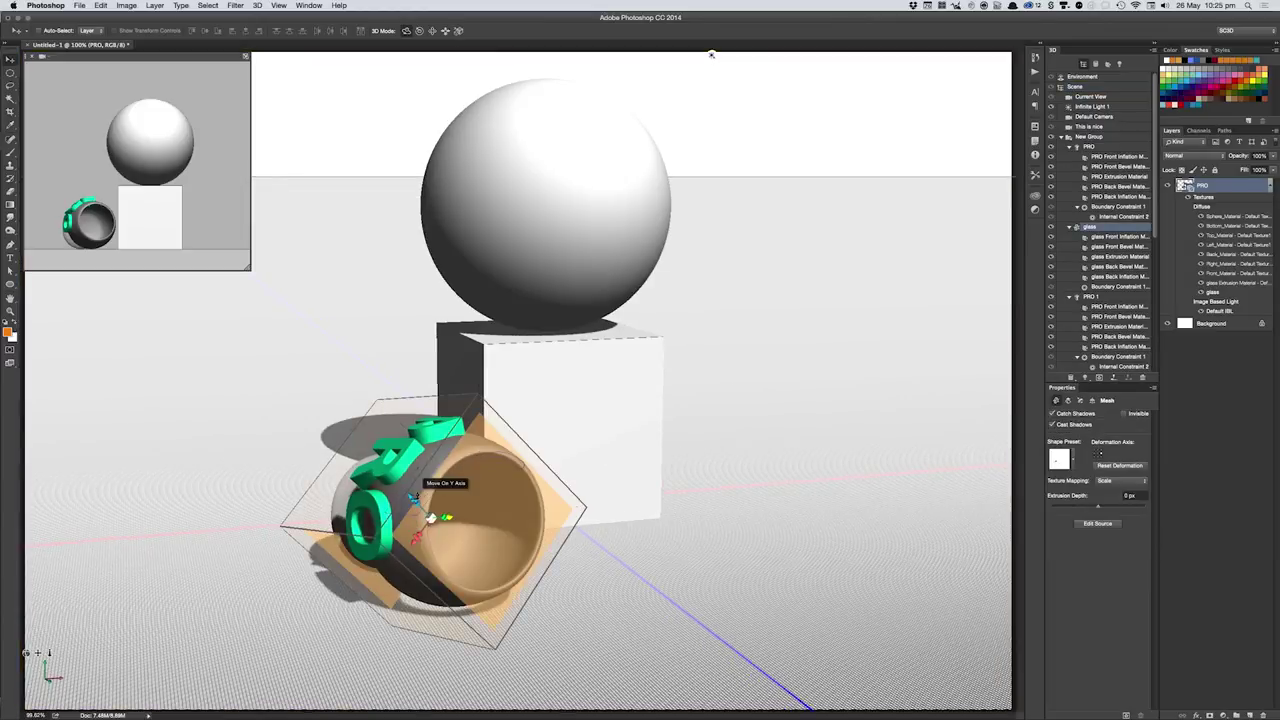
# - Apply the green glass material preset to the pot's Extrusion Material
pyautogui.click(427, 541)
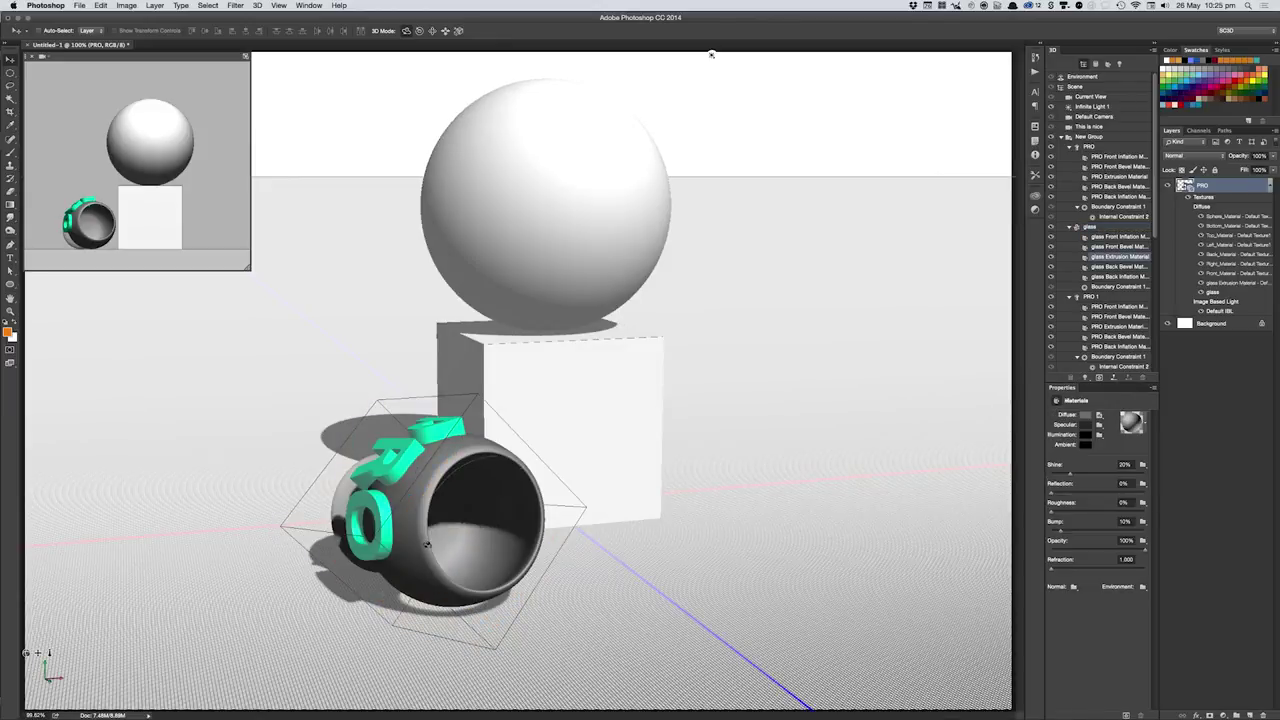
pyautogui.click(1143, 425)
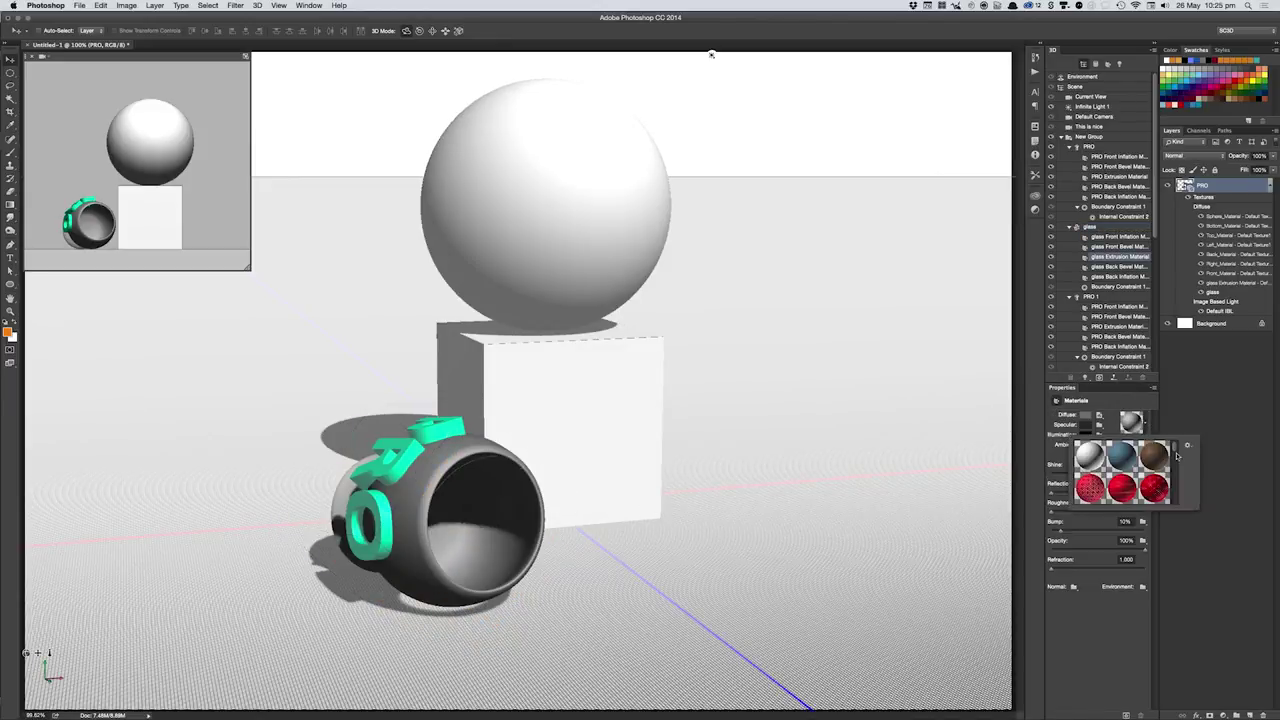
pyautogui.scroll(-5, 1175, 455)
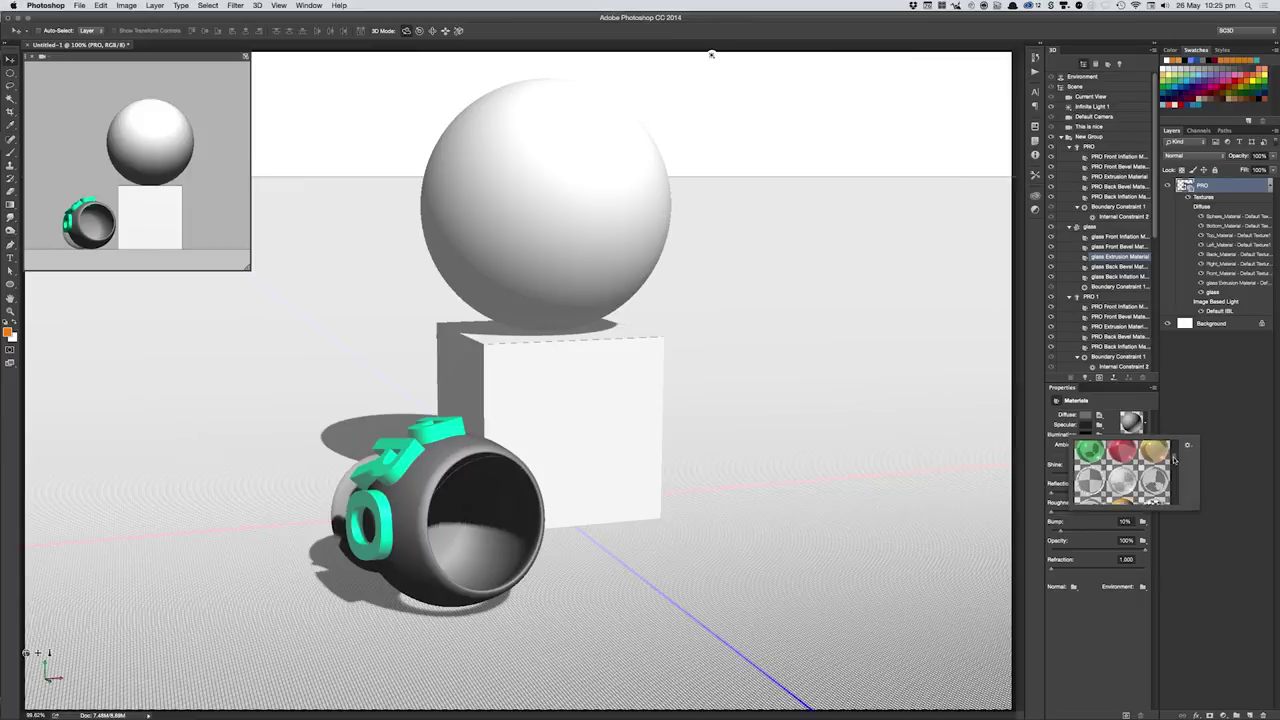
pyautogui.scroll(1, 1175, 458)
pyautogui.click(1089, 465)
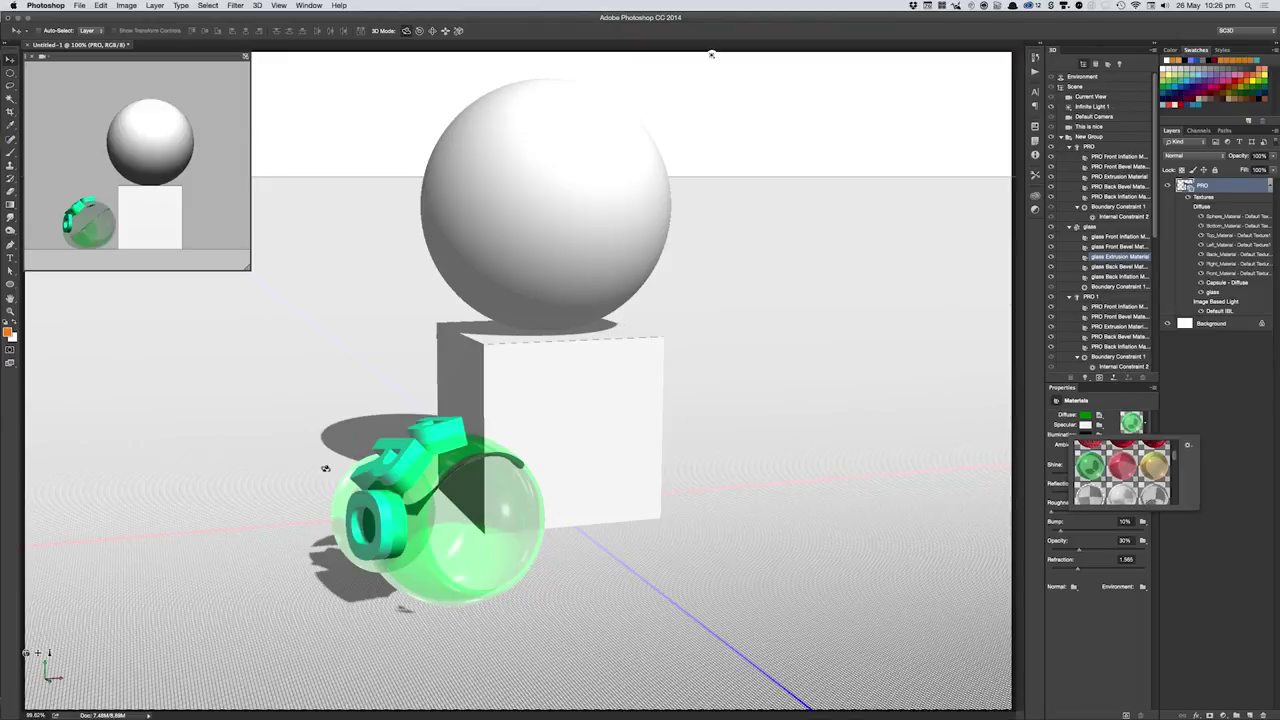
# - Draw a rectangular marquee around the green PRO object
pyautogui.click(340, 452)
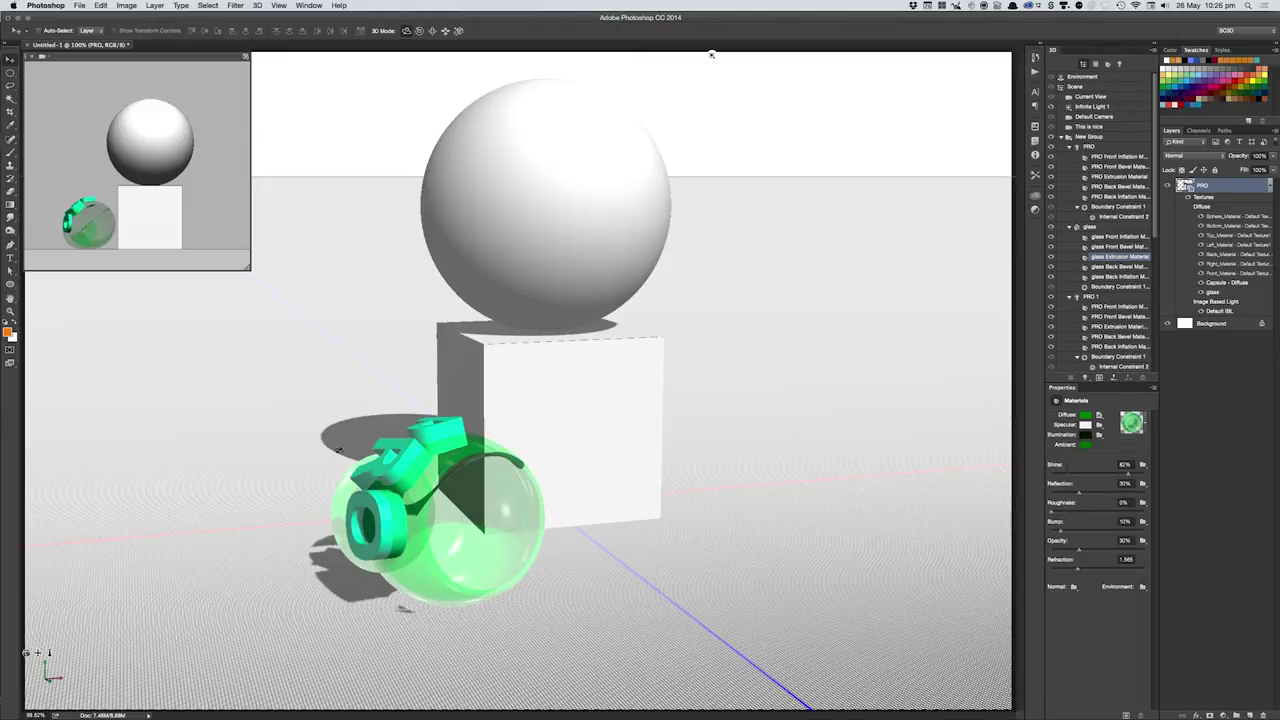
pyautogui.press('m')
pyautogui.moveTo(333, 458); pyautogui.dragTo(368, 480)
pyautogui.moveTo(343, 436); pyautogui.dragTo(459, 537)
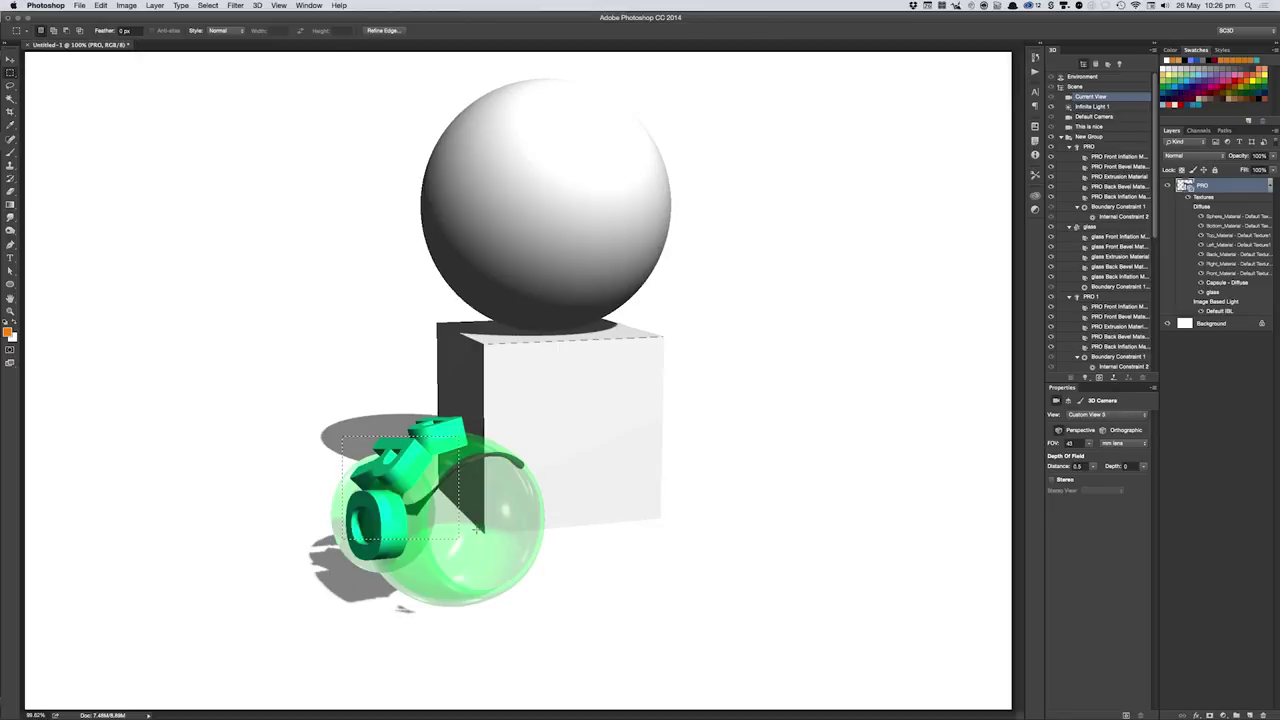
# - Render only the marquee area around the green PRO pot using 3D > Render
pyautogui.click(258, 5)
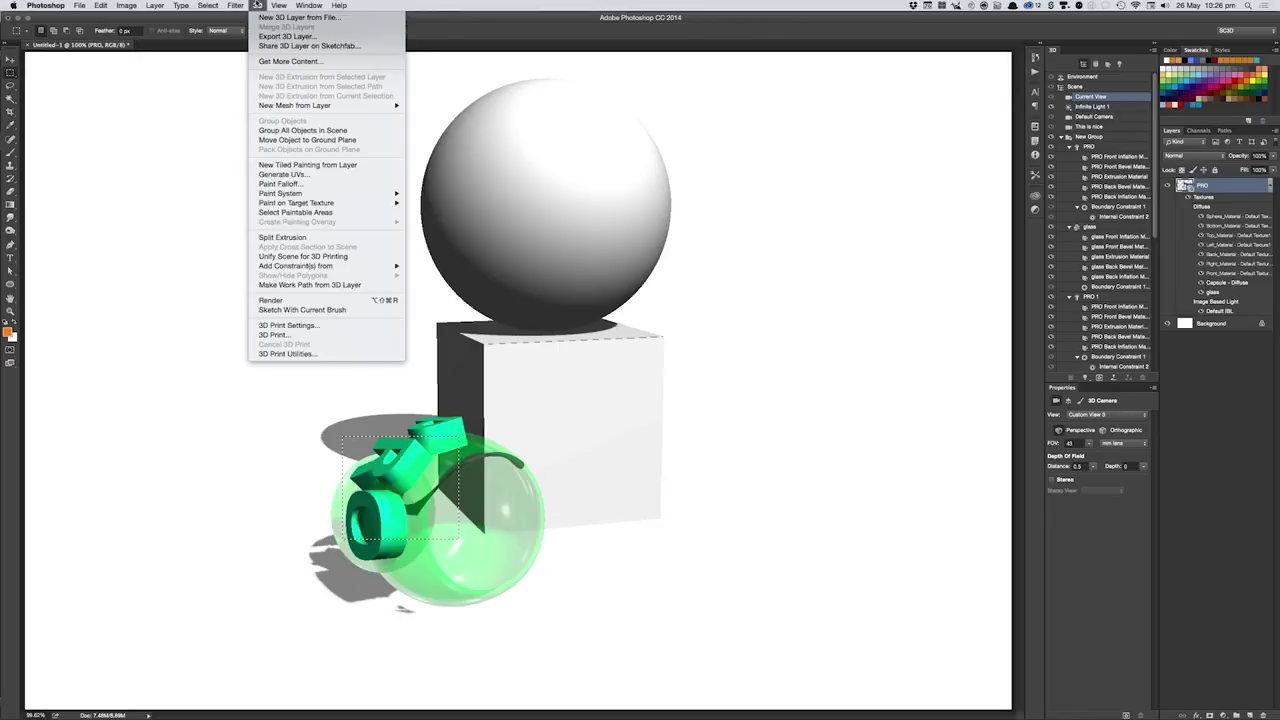
pyautogui.click(276, 300)
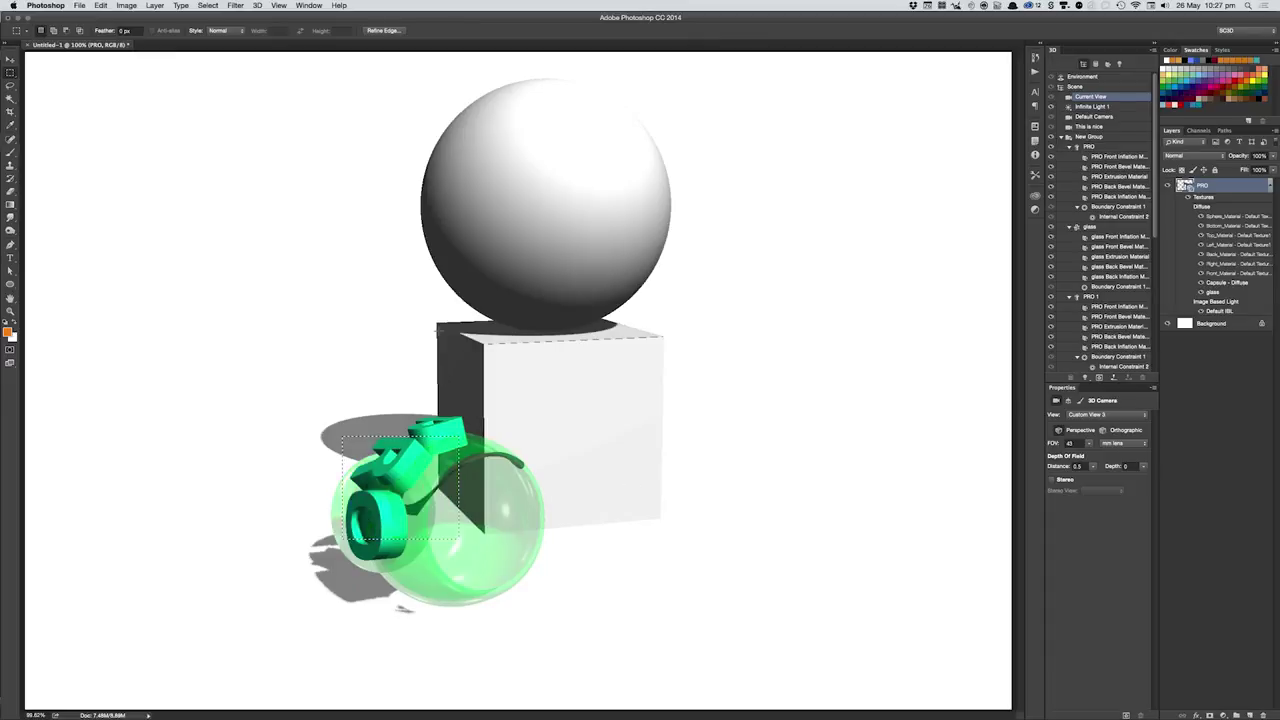
# - Deselect the marquee, render the whole scene with Alt+Shift+Cmd+R, then halt the render
pyautogui.moveTo(330, 372); pyautogui.dragTo(525, 525)
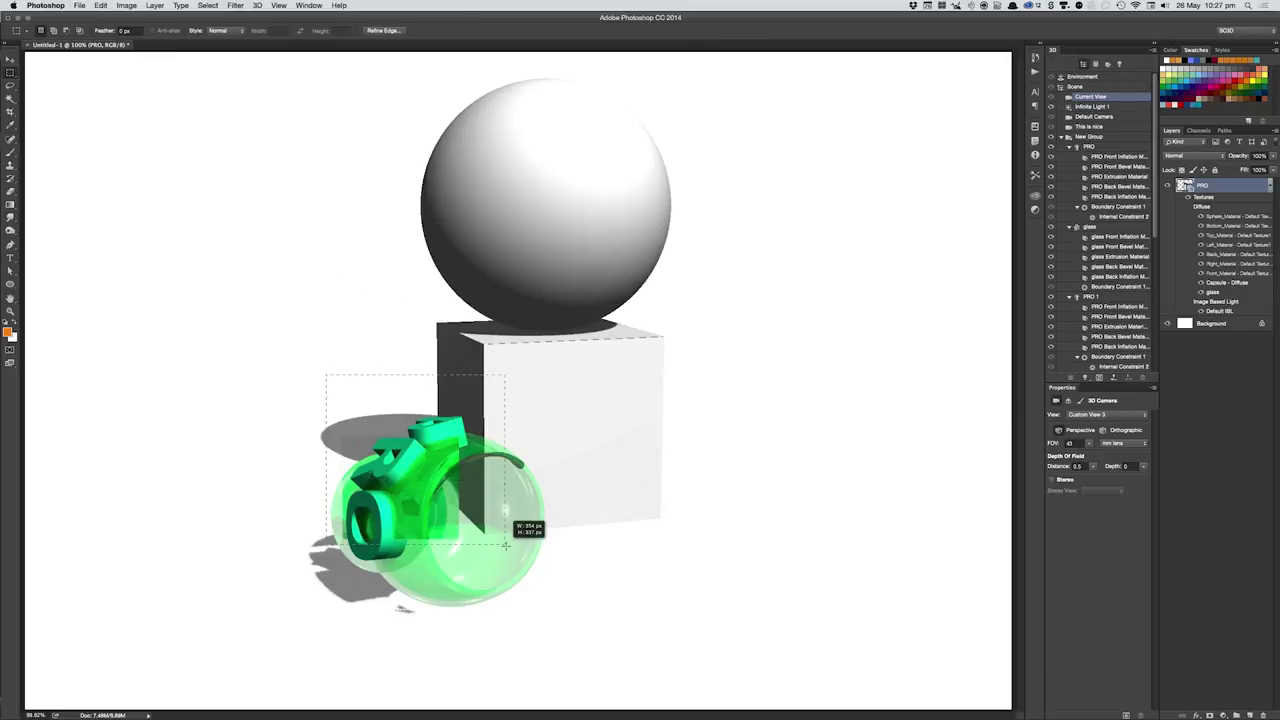
pyautogui.press('alt+shift+super+r')
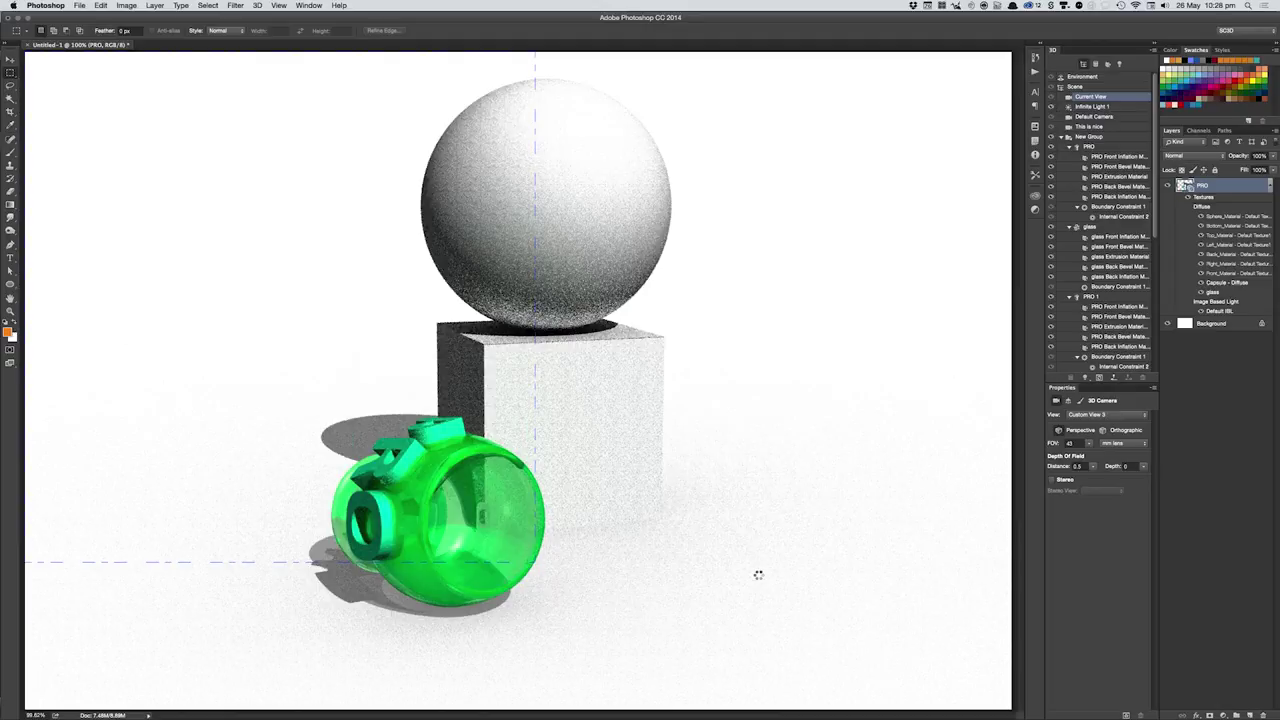
pyautogui.hotkey('ctrl', 's')
# - Open Cover 9.psd from the cover folder with Cmd+O
pyautogui.hotkey('ctrl', 'o')
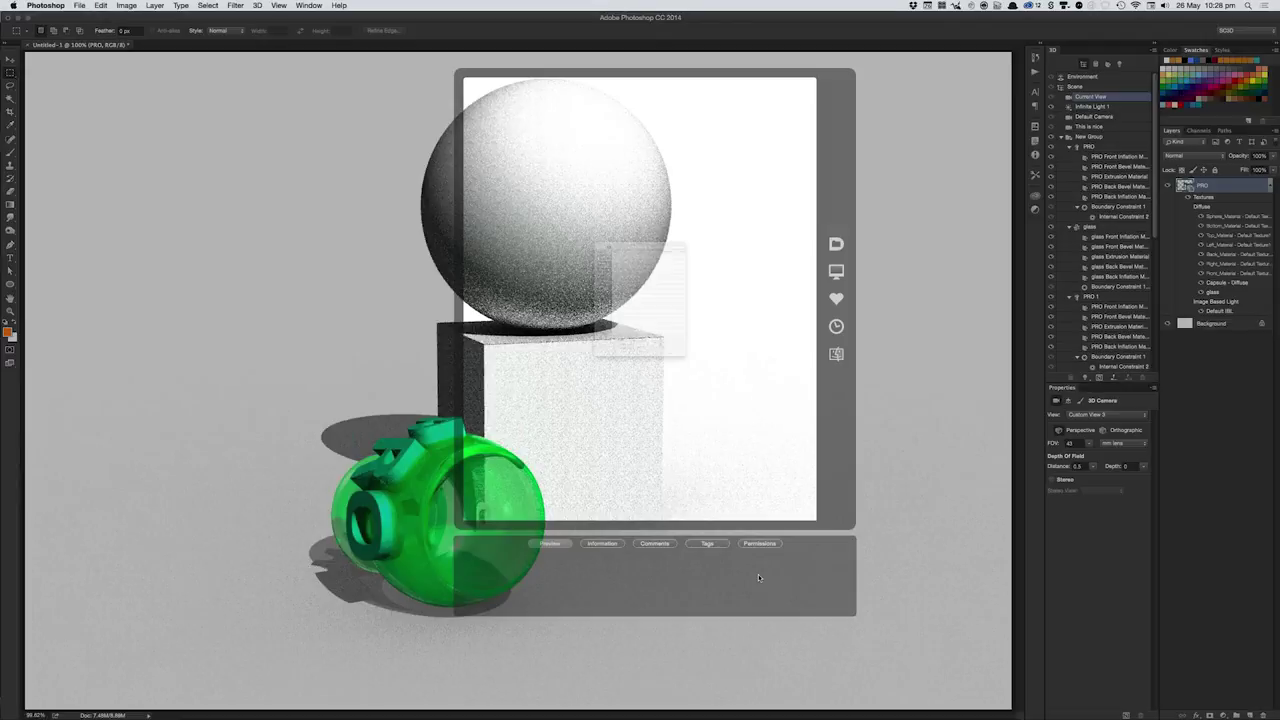
pyautogui.doubleClick(607, 213)
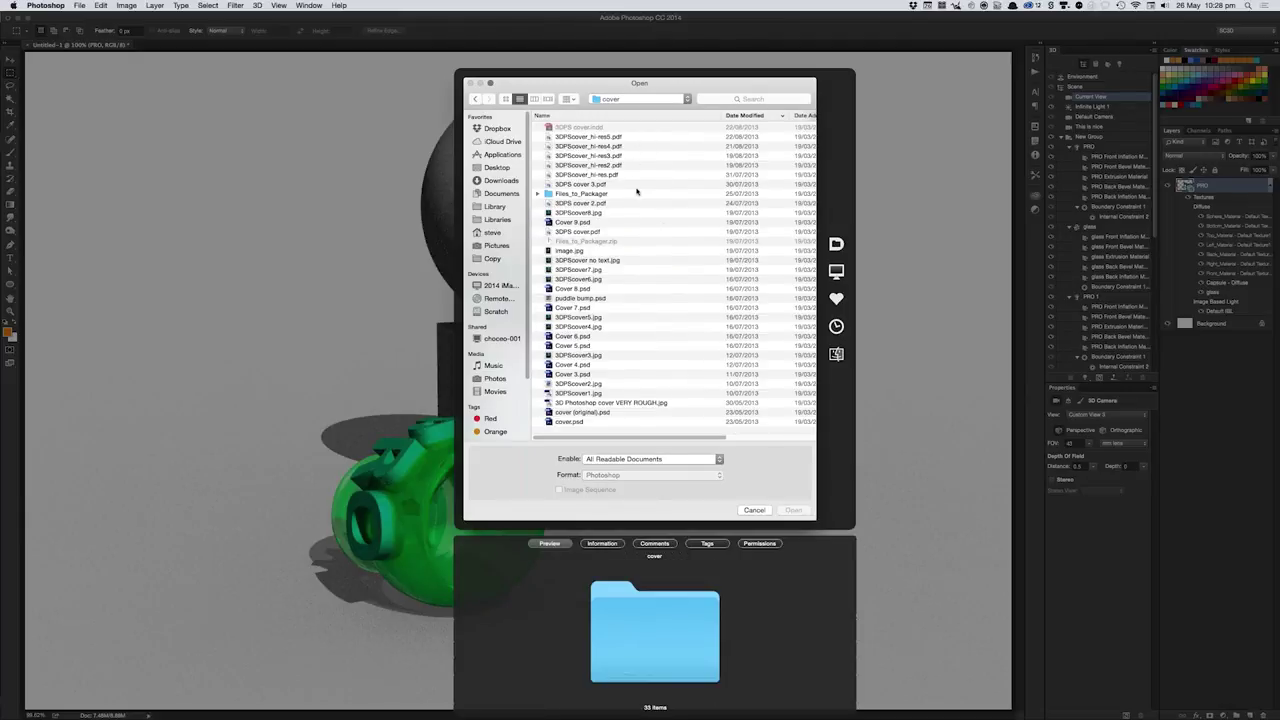
pyautogui.moveTo(632, 222); pyautogui.dragTo(644, 233)
pyautogui.click(634, 215)
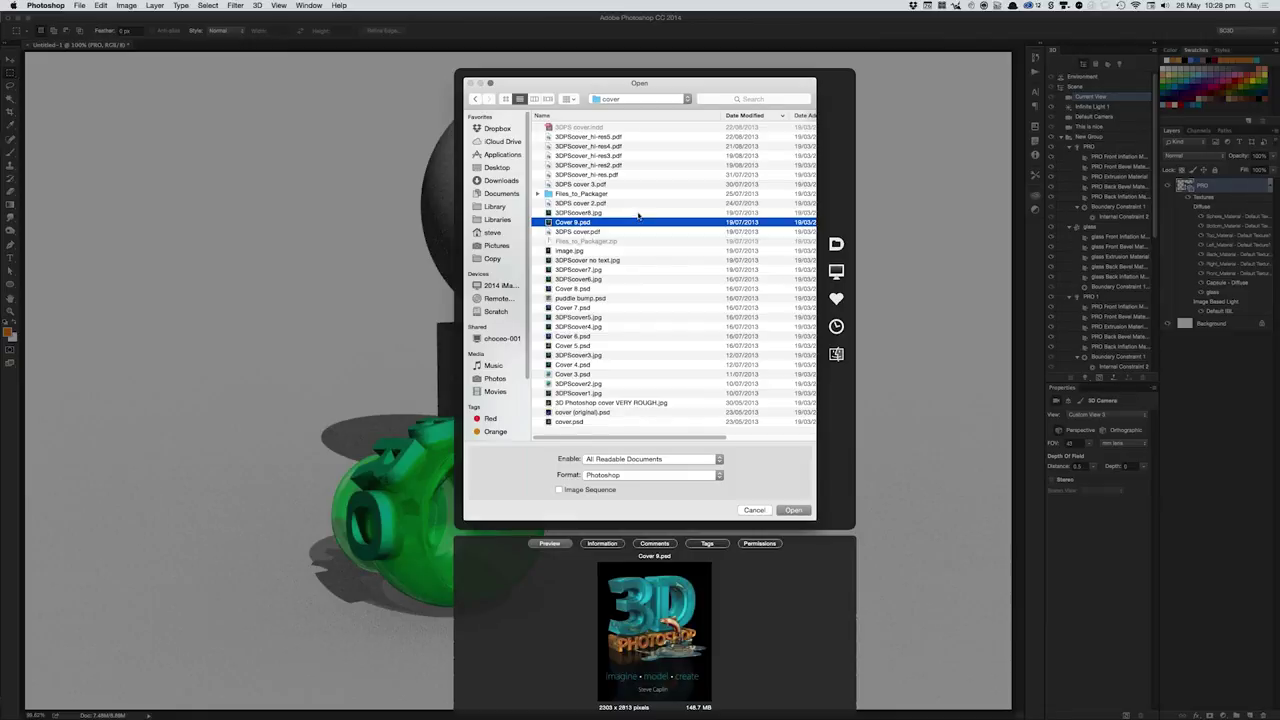
pyautogui.doubleClick(638, 215)
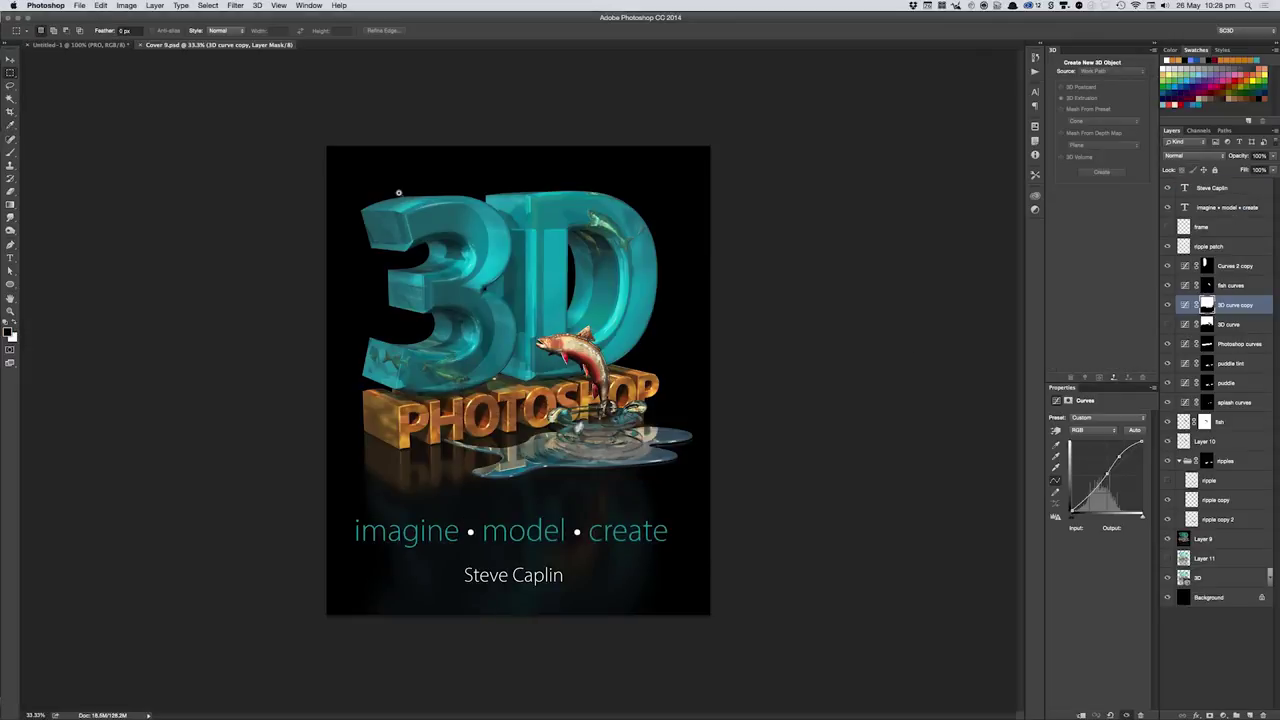
# - Zoom the book cover in to 66.7%, then fit the whole cover in the window
pyautogui.hotkey('ctrl', '+')
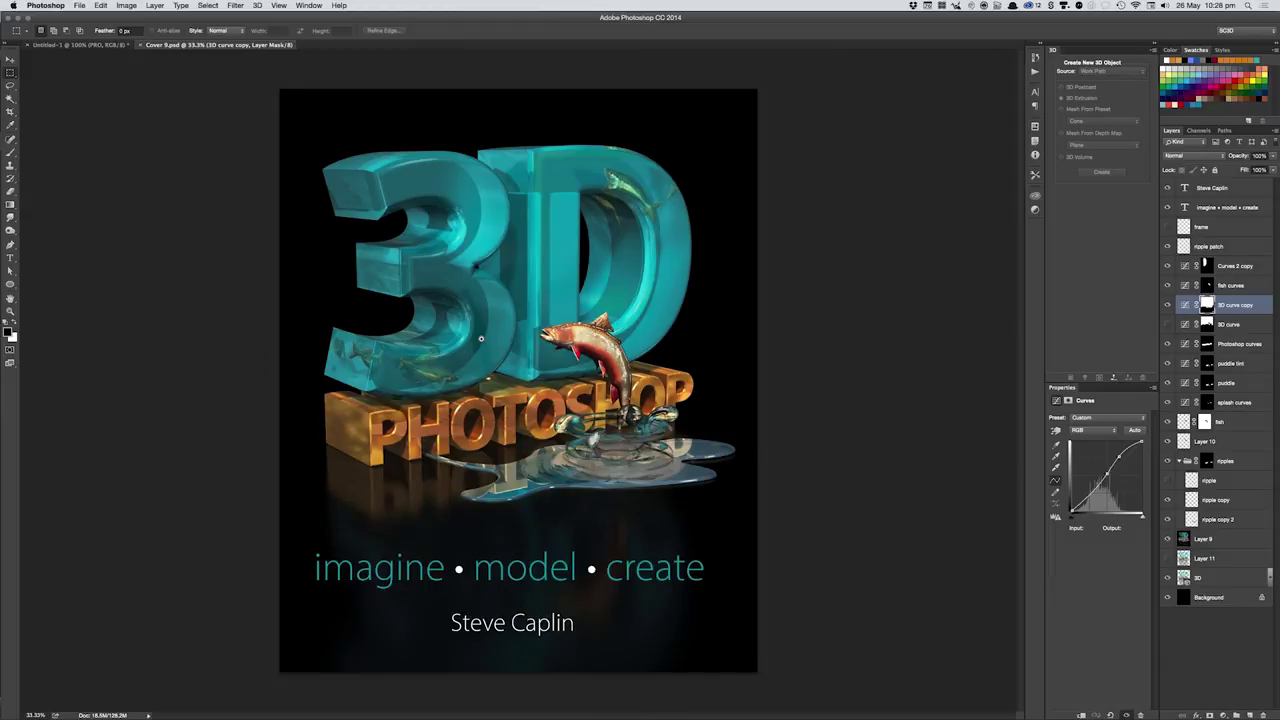
pyautogui.hotkey('ctrl', '+')
pyautogui.hotkey('ctrl', '+')
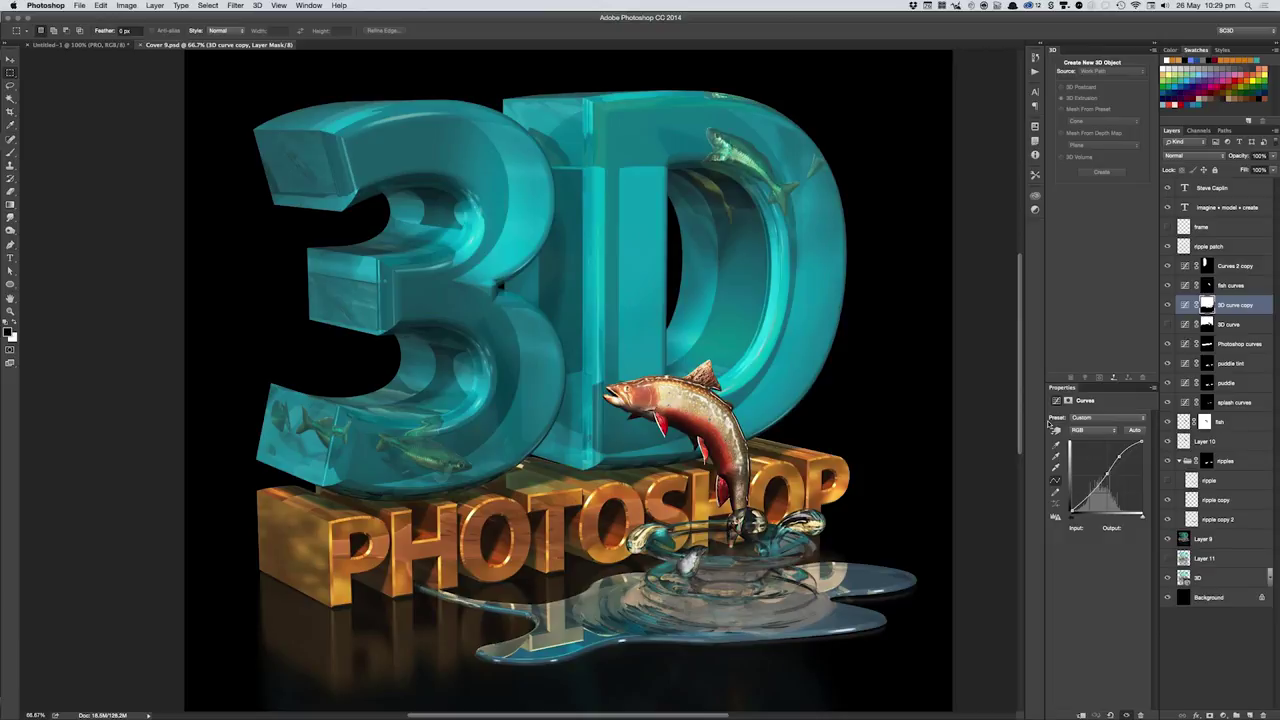
pyautogui.hotkey('ctrl', '0')
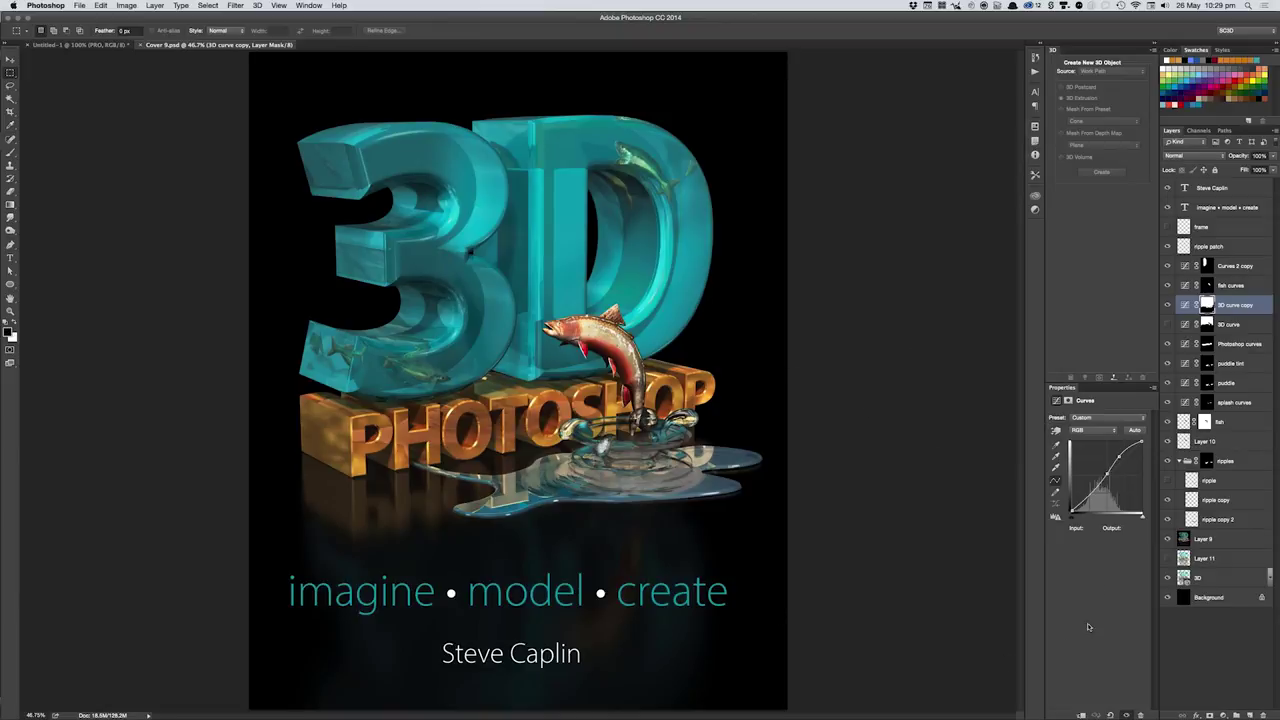
pyautogui.keyDown('alt'); pyautogui.click(1167, 580); pyautogui.keyUp('alt')
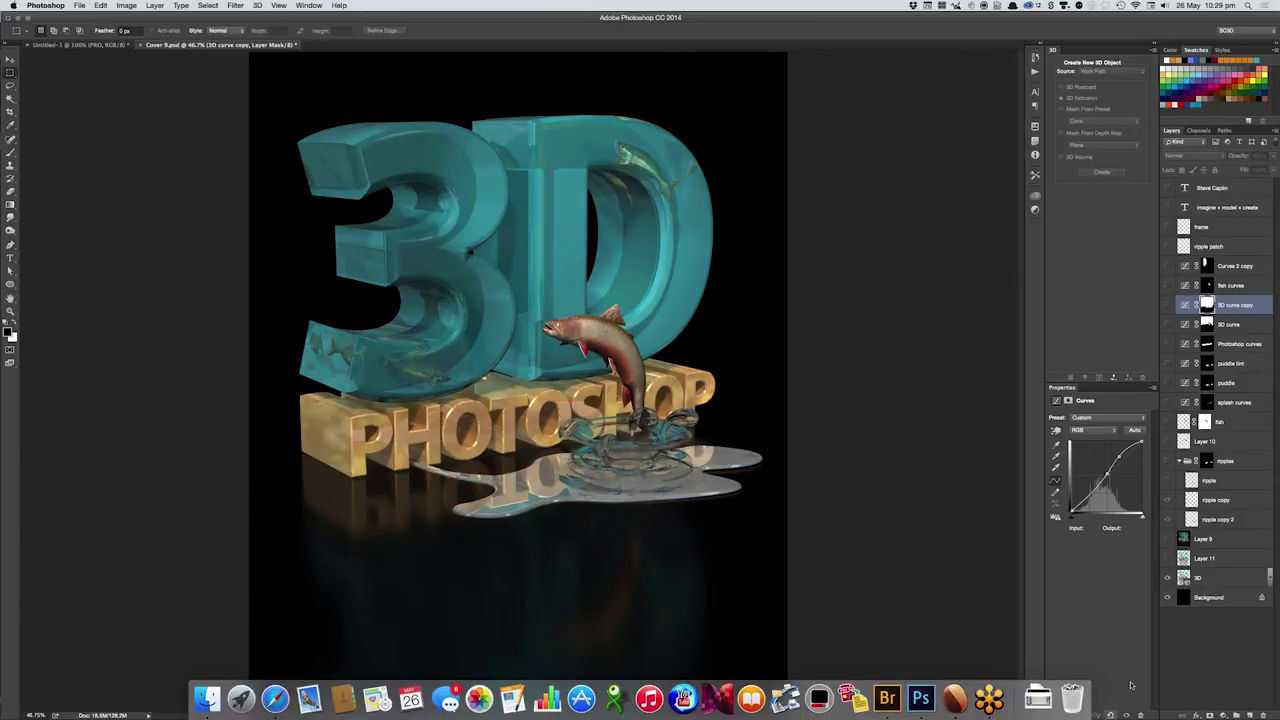
pyautogui.moveTo(1167, 266); pyautogui.dragTo(1166, 337)
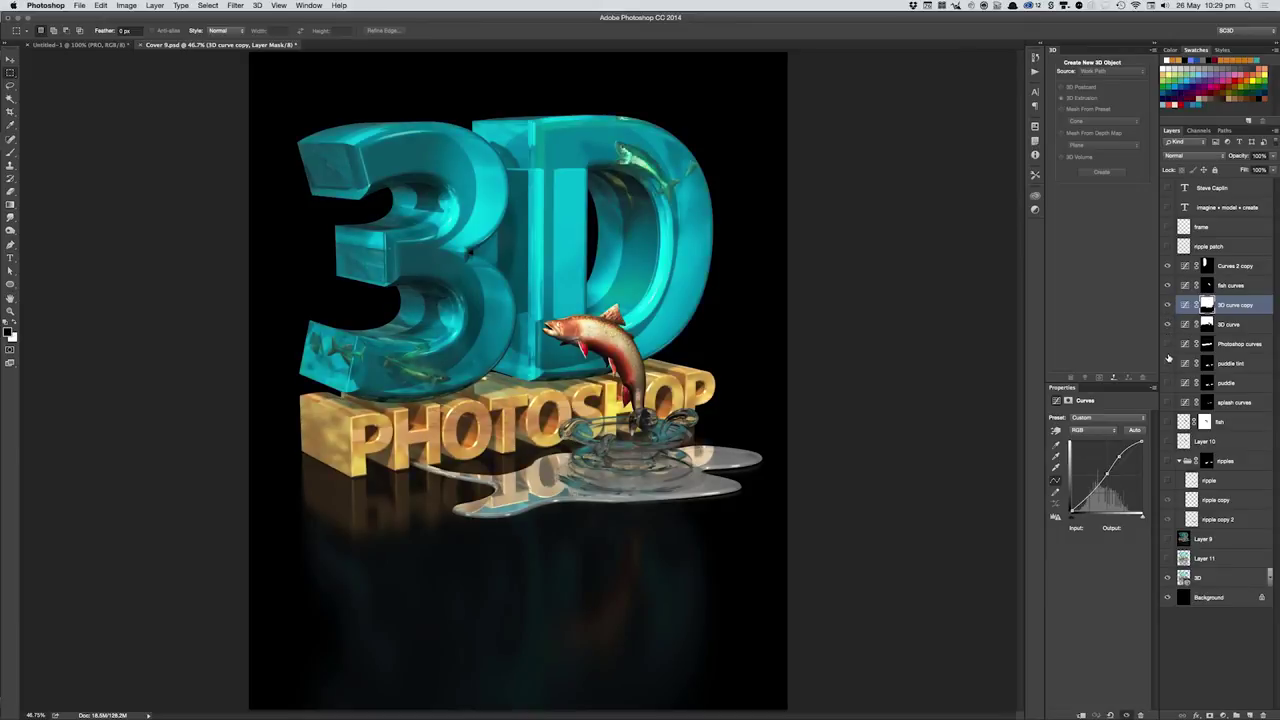
pyautogui.click(1167, 343)
pyautogui.moveTo(1169, 365); pyautogui.dragTo(1168, 415)
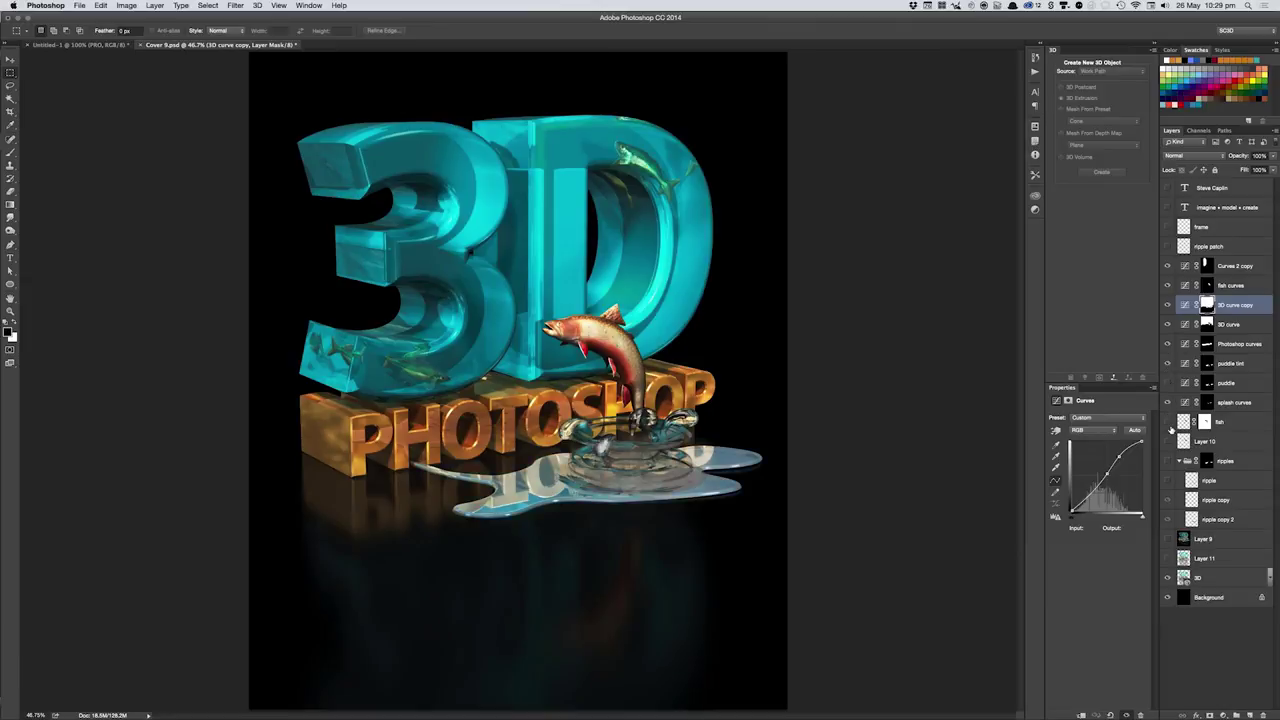
pyautogui.click(1167, 403)
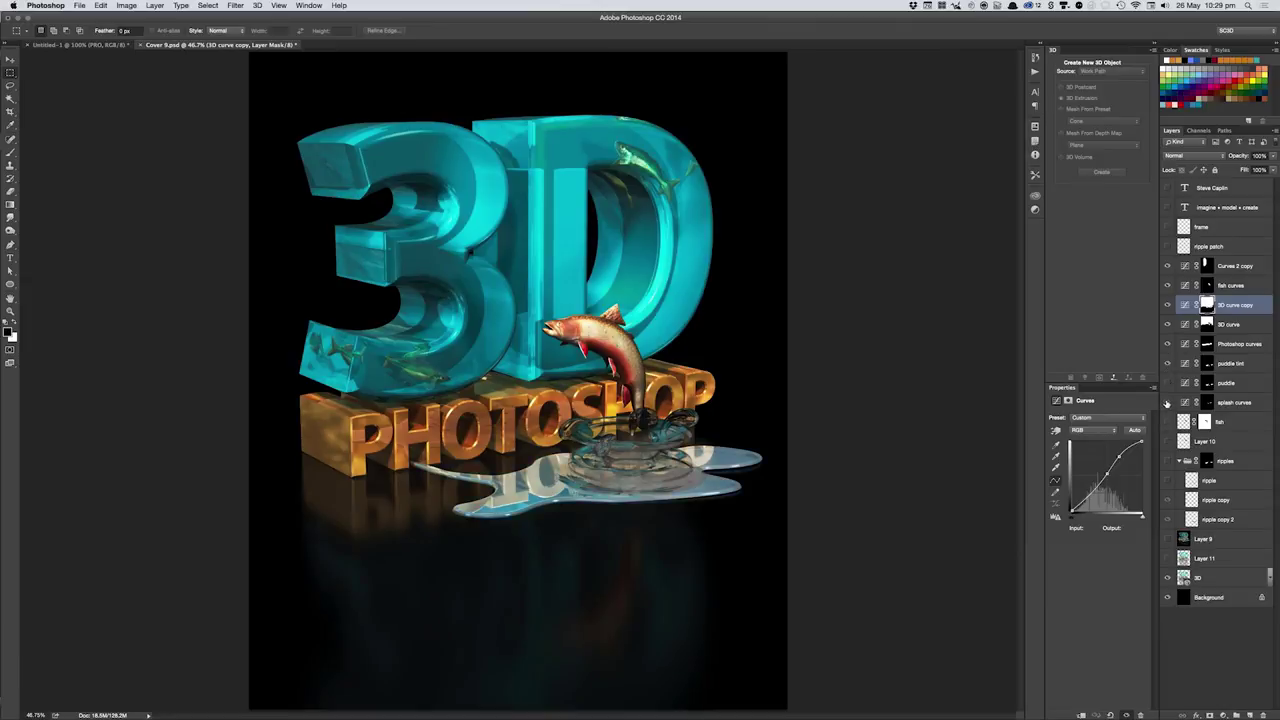
pyautogui.click(1167, 403)
pyautogui.click(1169, 423)
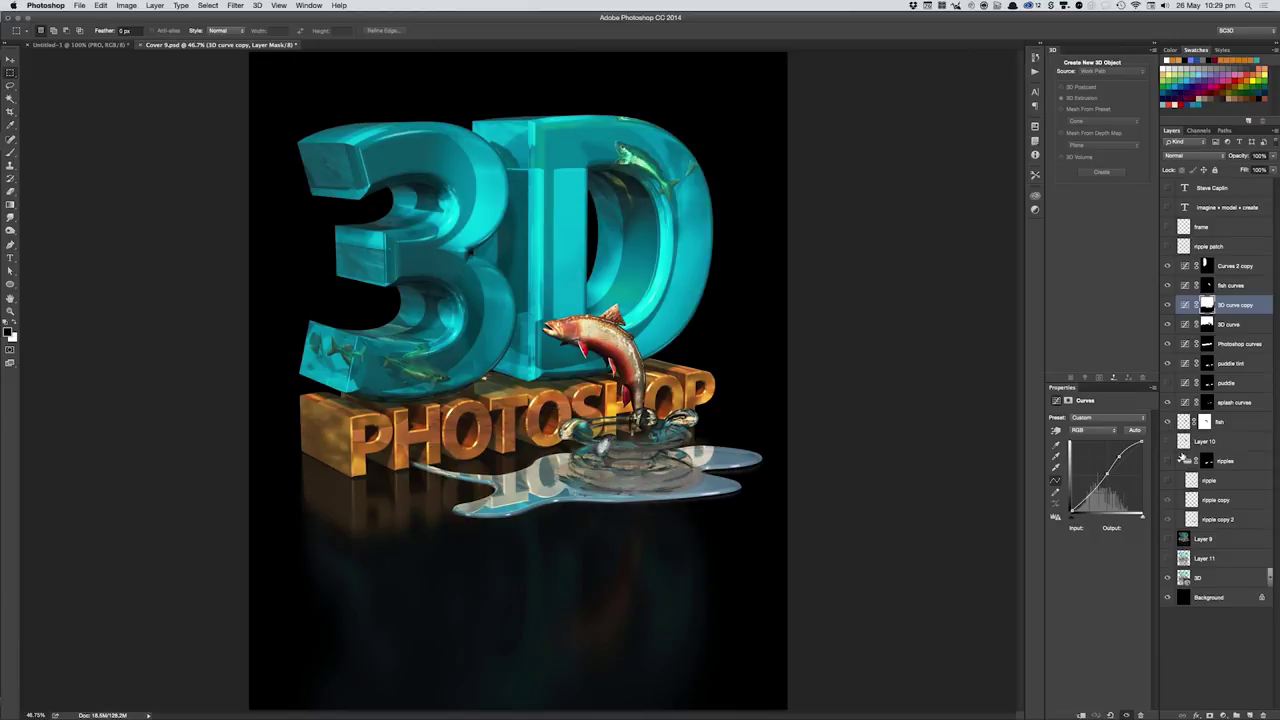
pyautogui.click(1169, 424)
pyautogui.click(1168, 424)
pyautogui.click(1167, 443)
pyautogui.click(1166, 560)
pyautogui.click(1168, 541)
pyautogui.click(1168, 498)
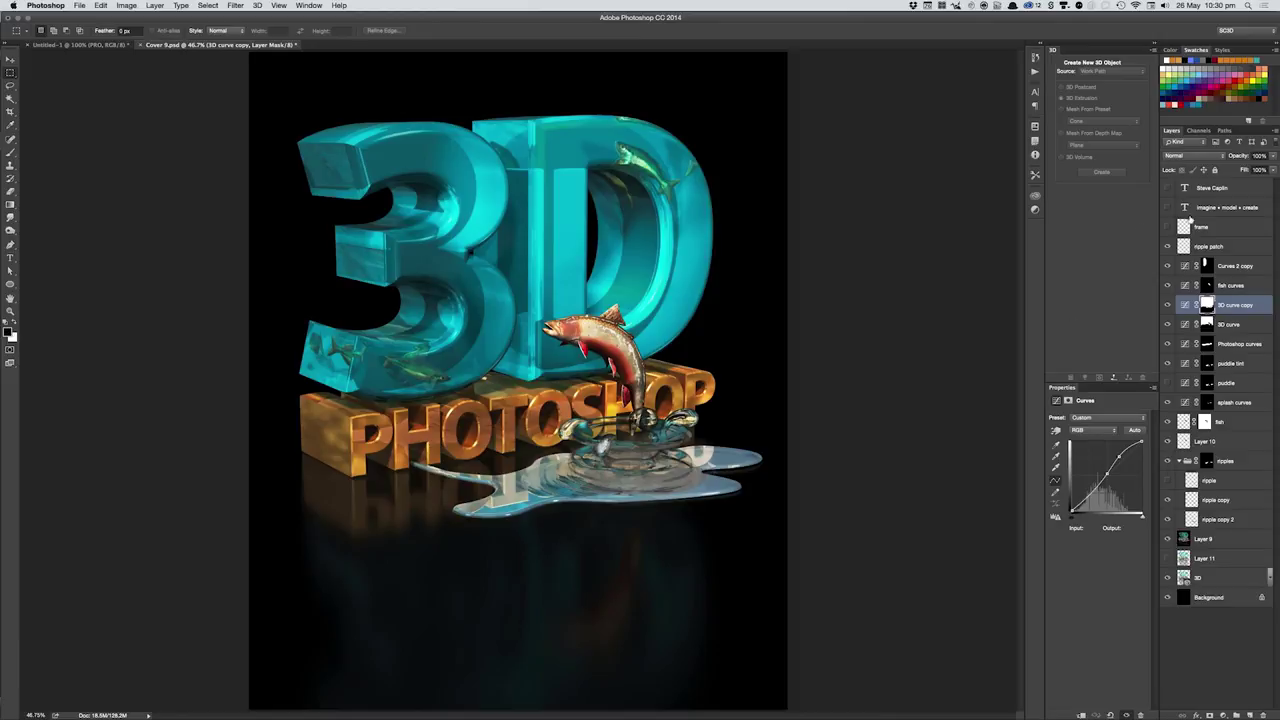
pyautogui.click(1167, 188)
pyautogui.click(1167, 207)
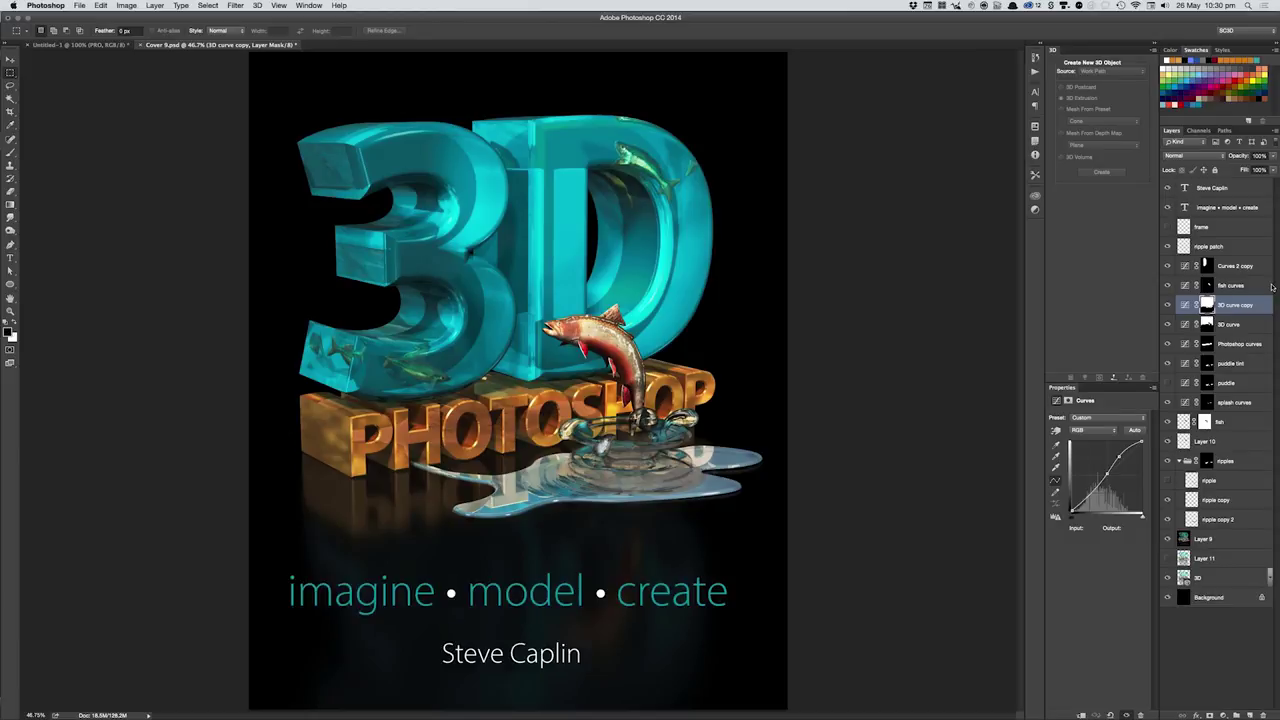